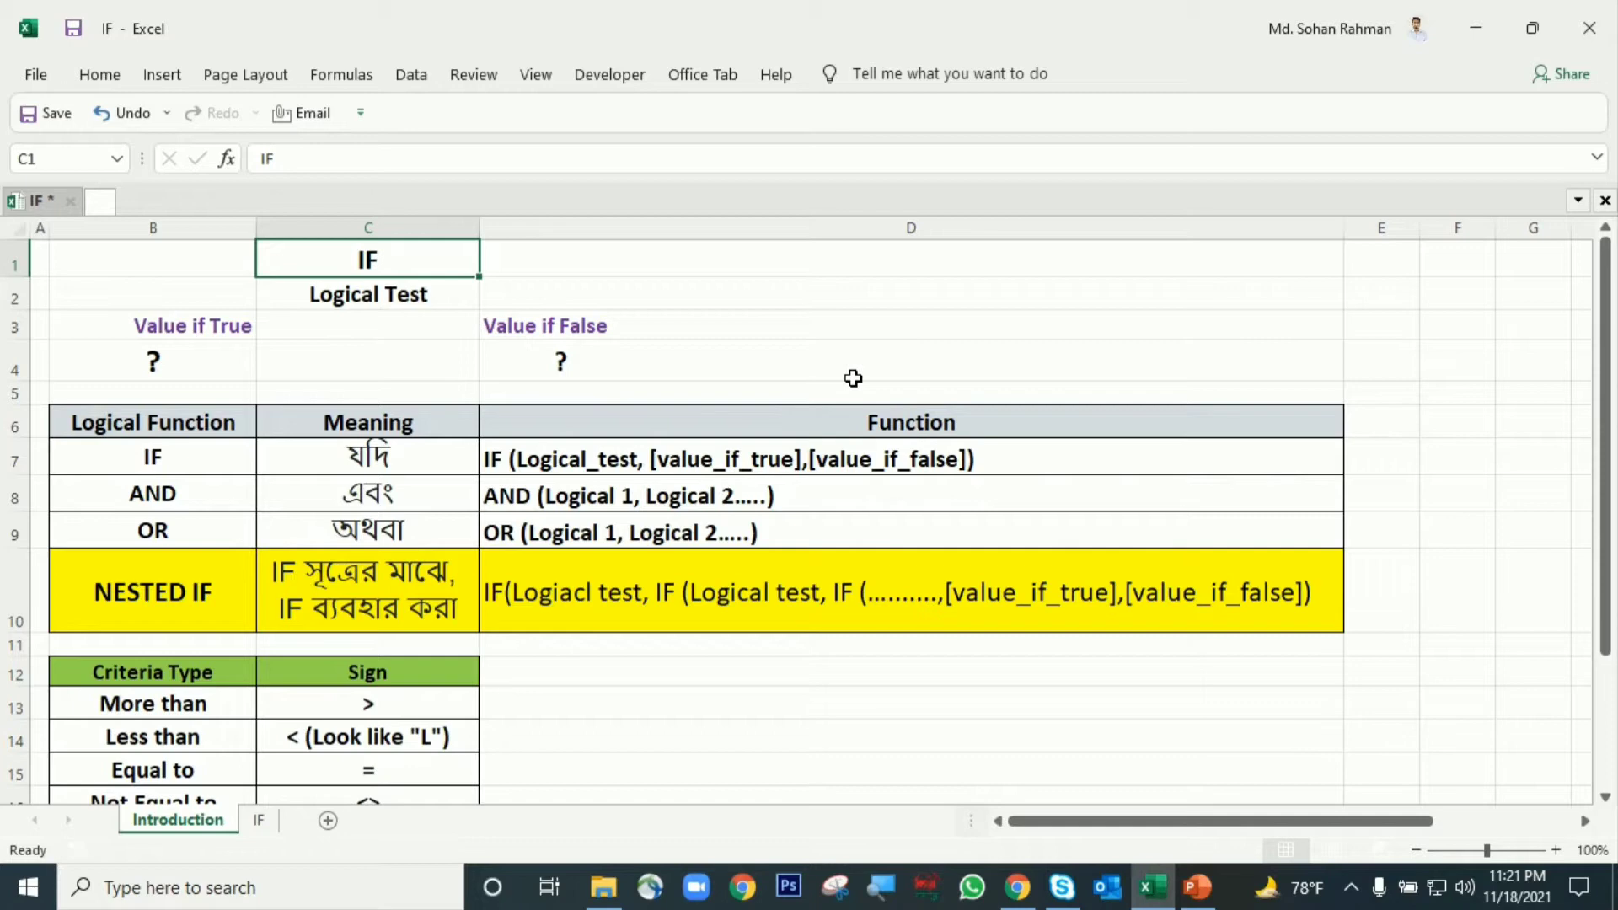
Review the IF diagram at the top of the Introduction sheet: Logical Test, Value if True and Value if False.
left_click(319, 287)
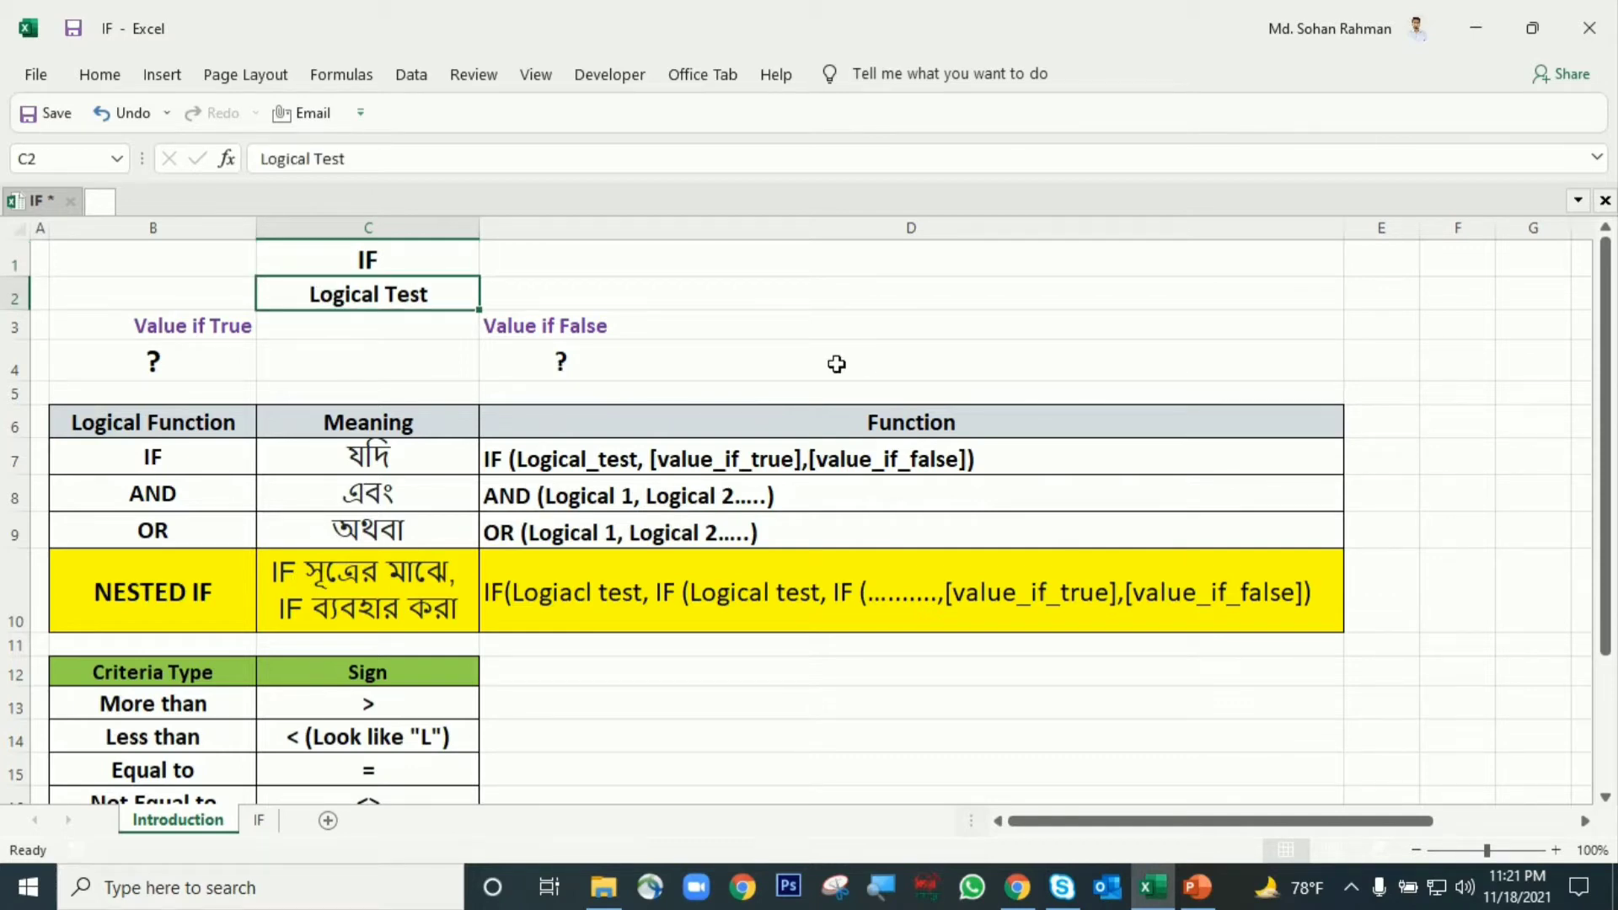
left_click(175, 332)
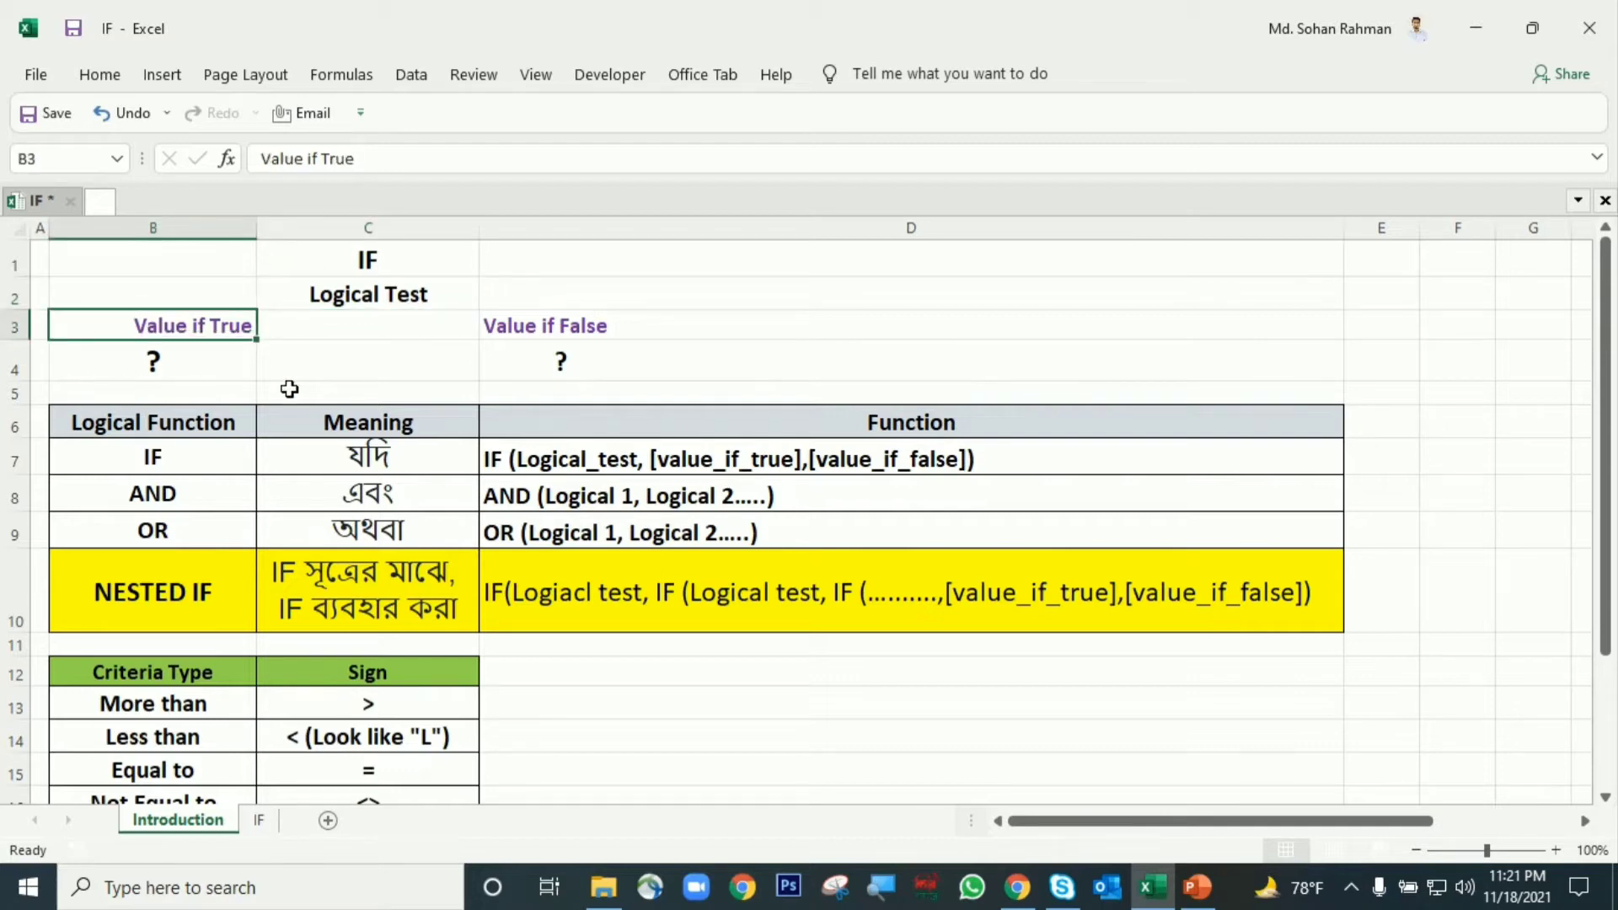
left_click(563, 326)
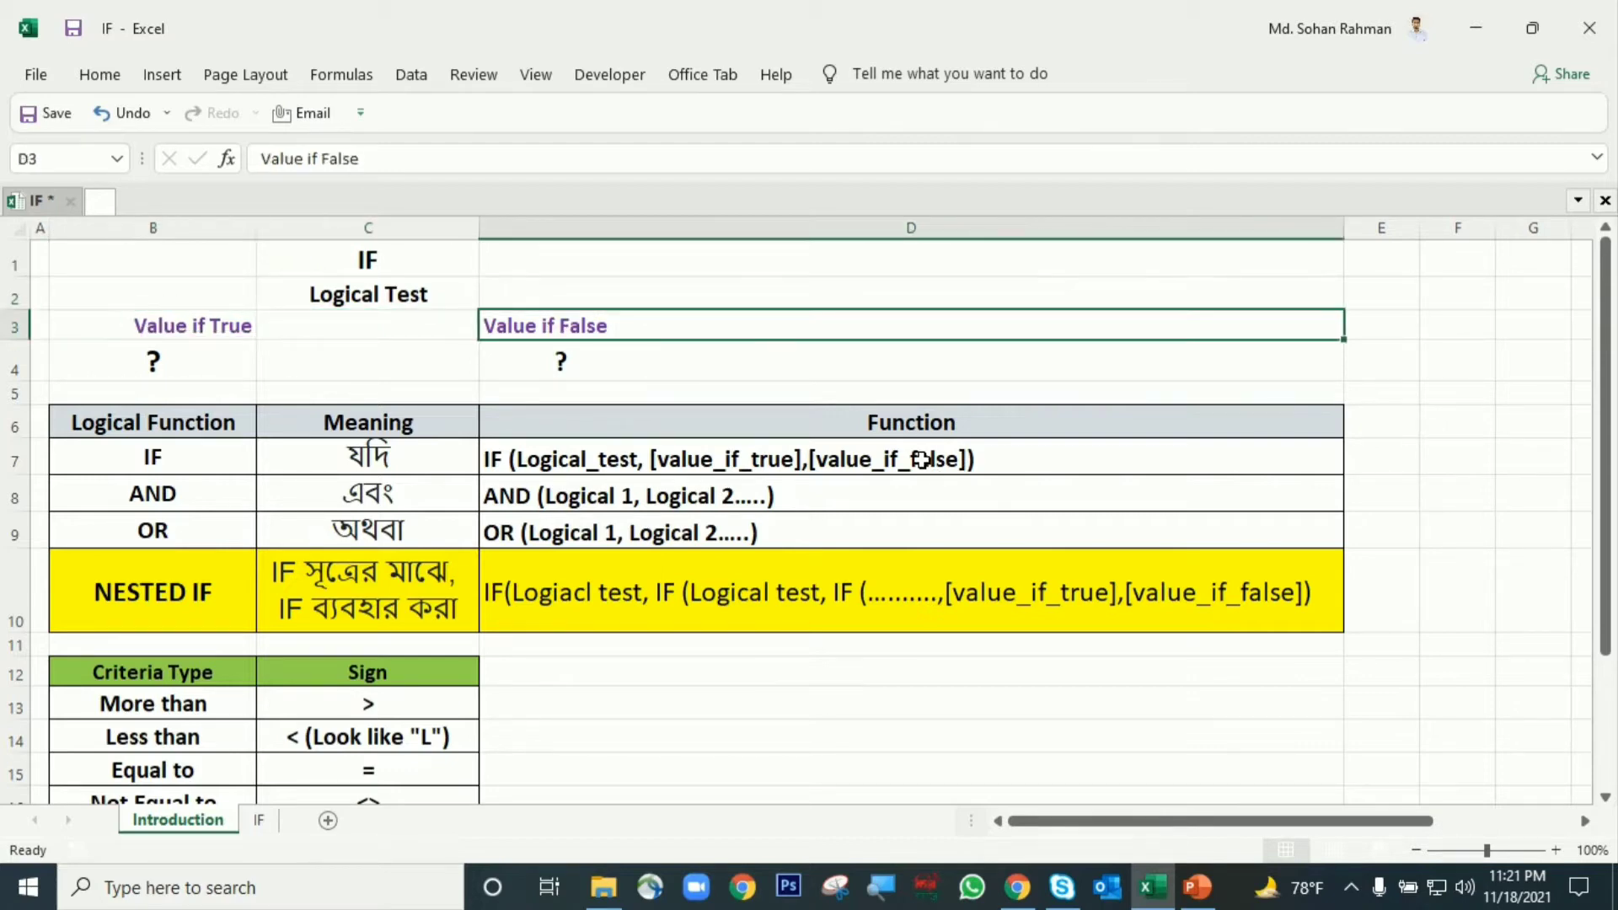
left_click(154, 348)
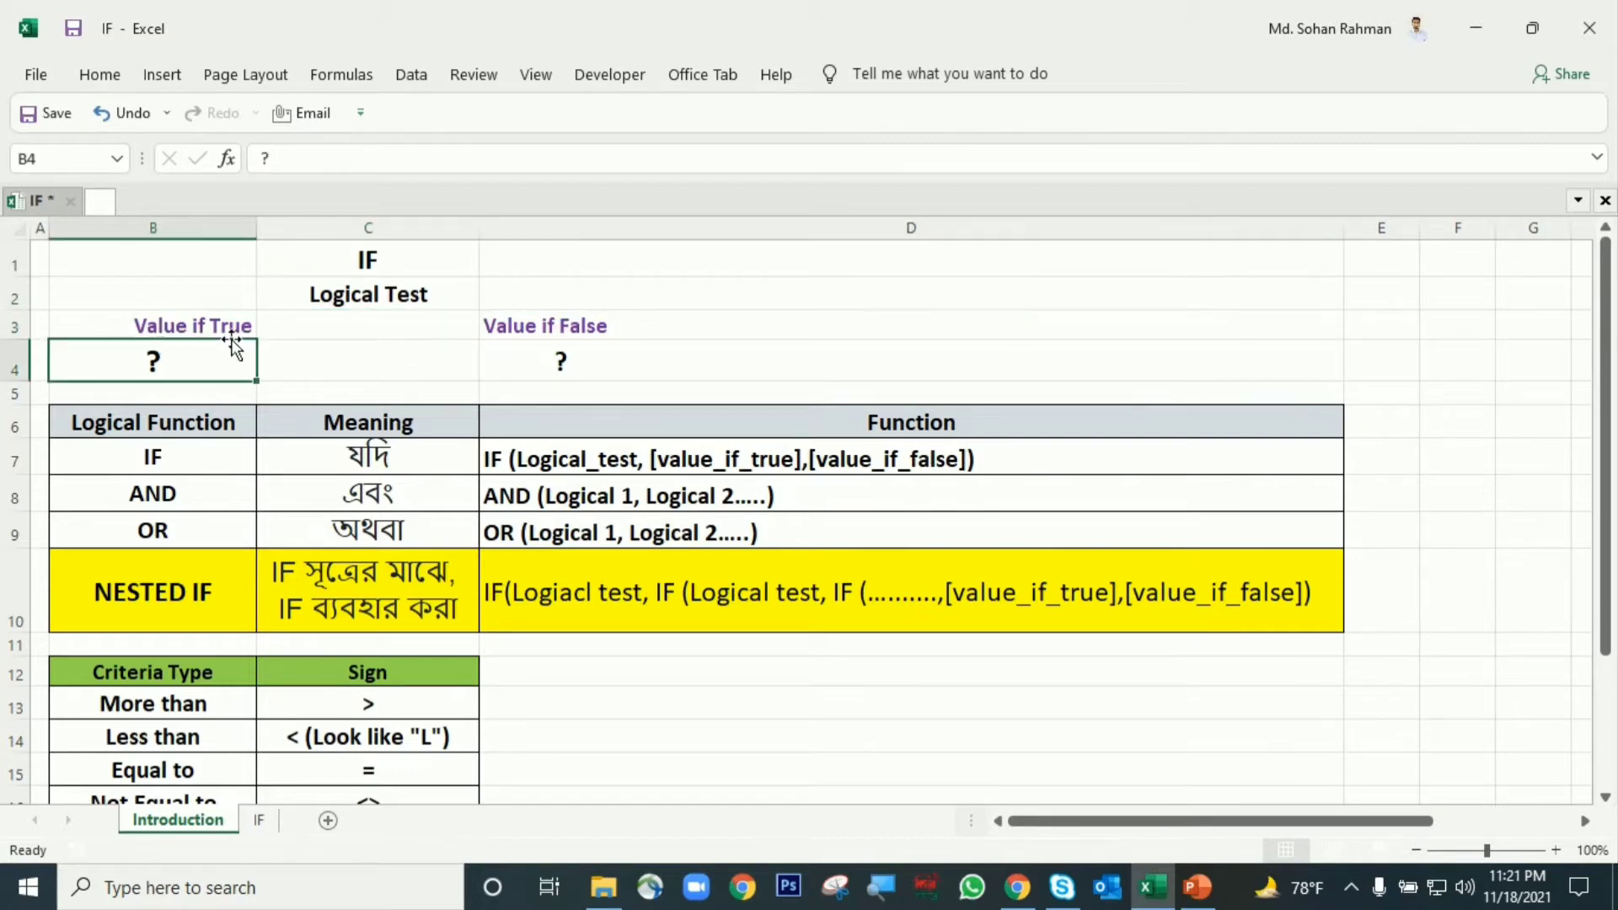
left_click(783, 373)
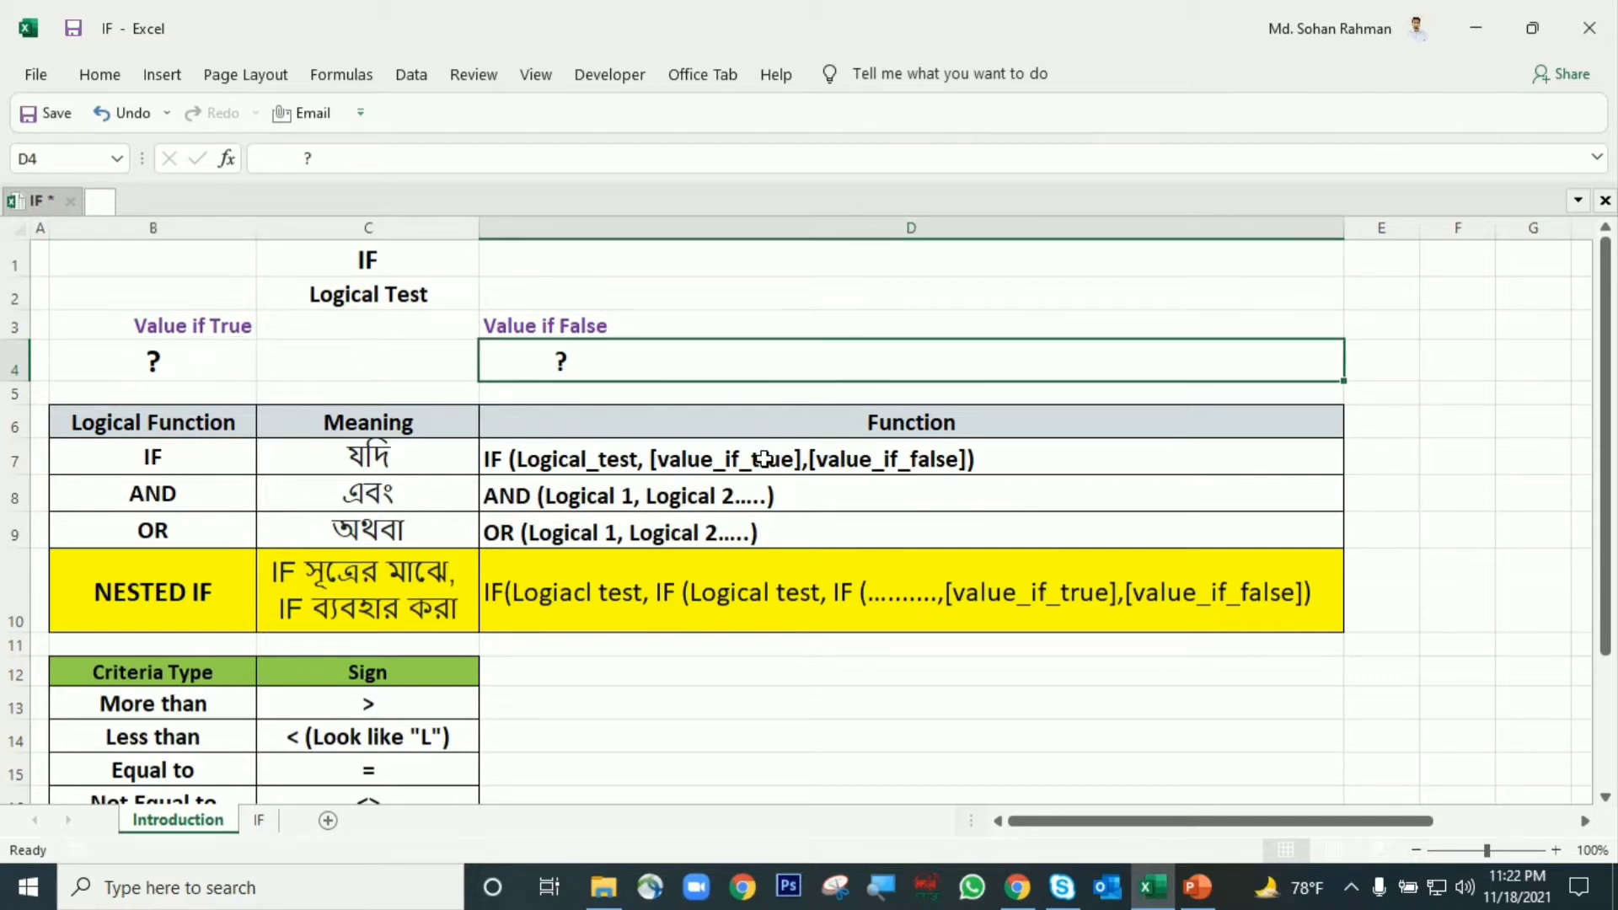
left_click(173, 391)
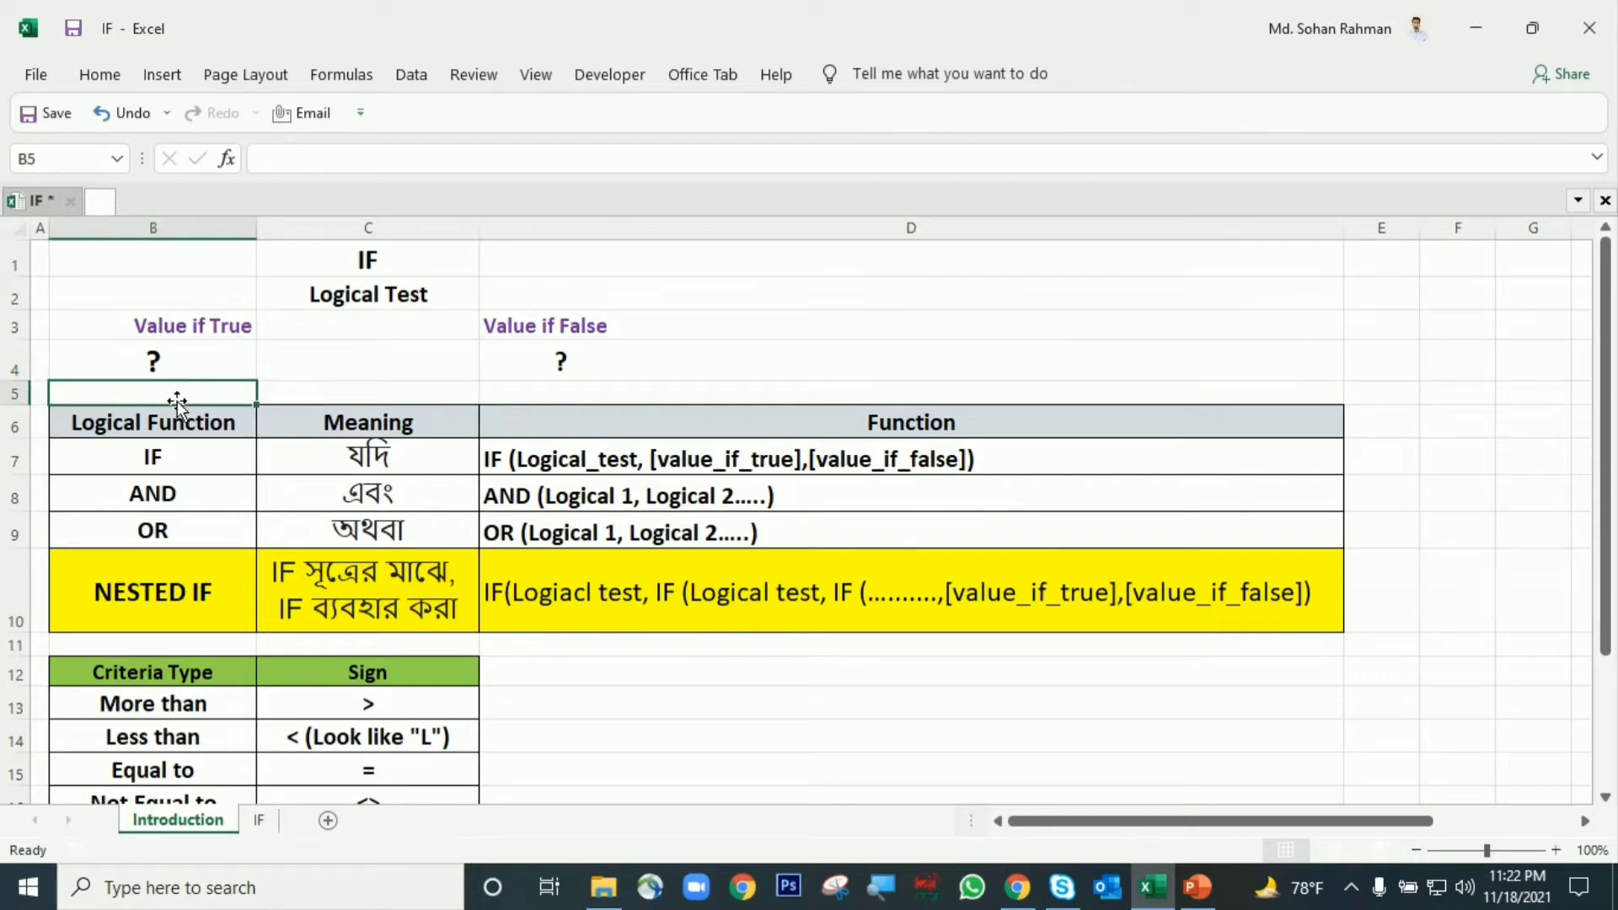
Look over the listed logical functions IF, AND, OR and NESTED IF, and the criteria sign table below them.
left_click(207, 453)
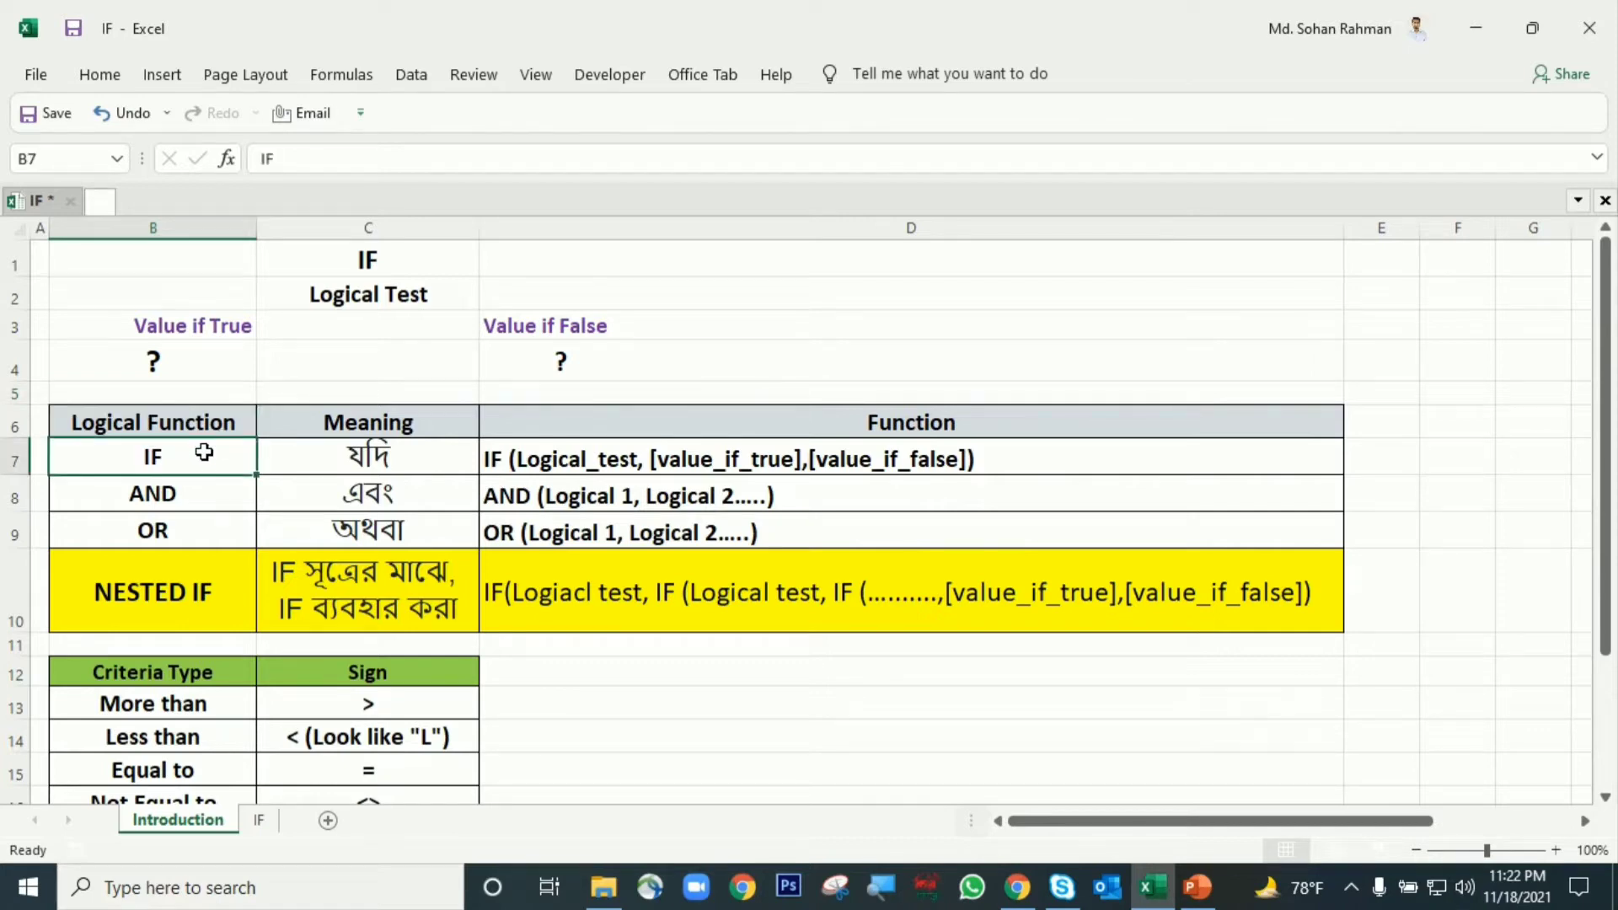
left_click(190, 499)
left_click(242, 529)
left_click(178, 581)
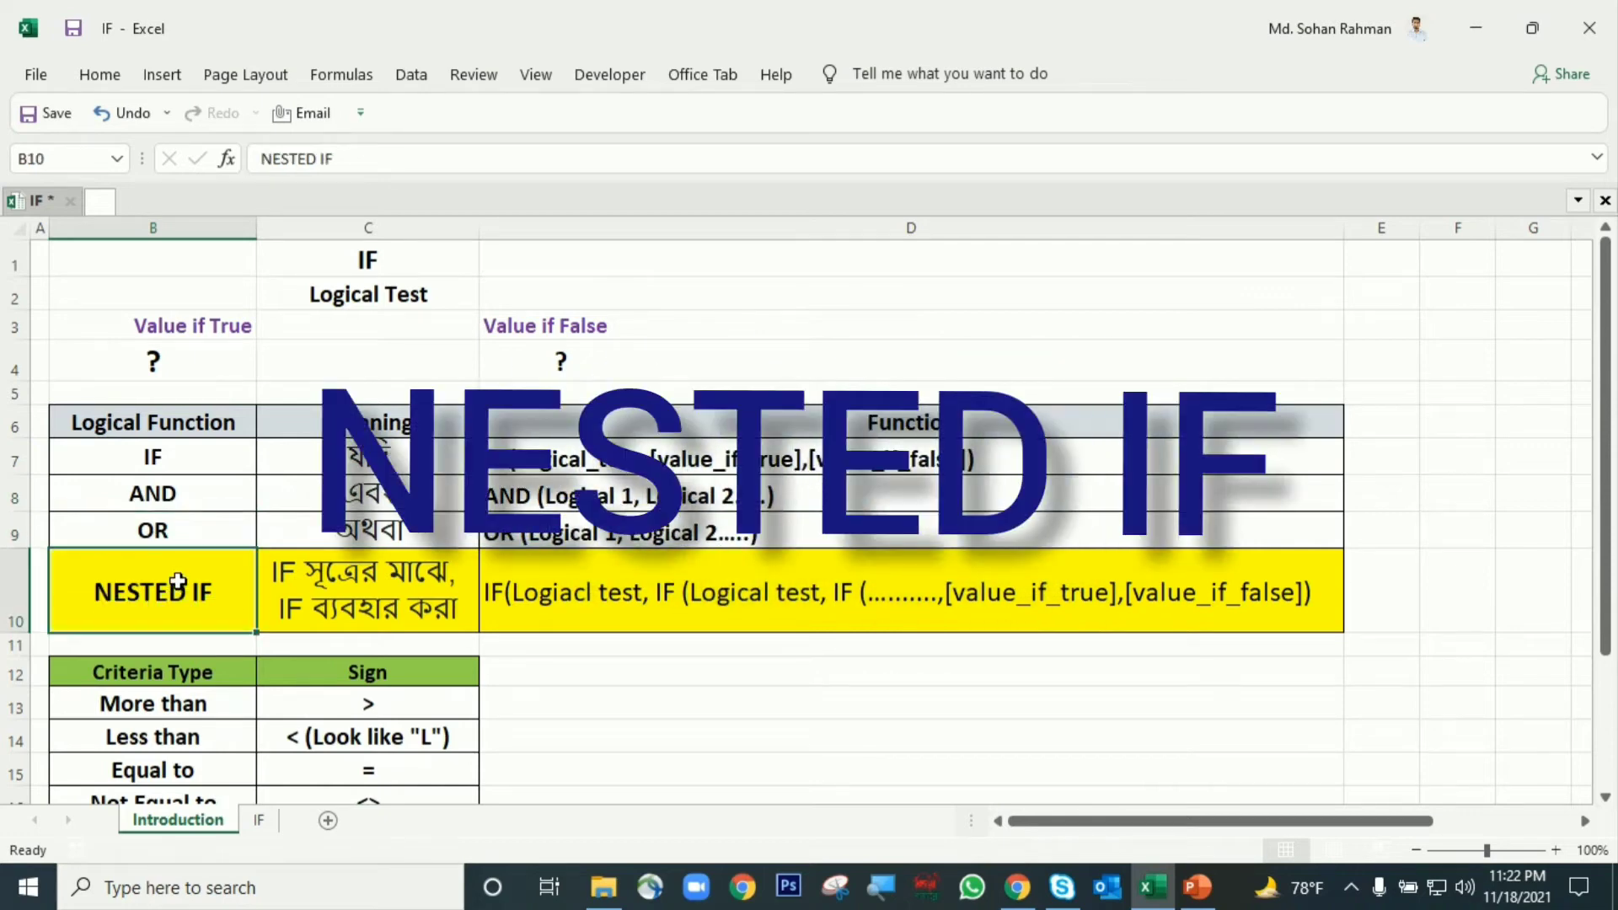
scroll(177, 581, "down", 3)
left_click_drag(148, 464, 311, 621)
scroll(329, 651, "up", 2)
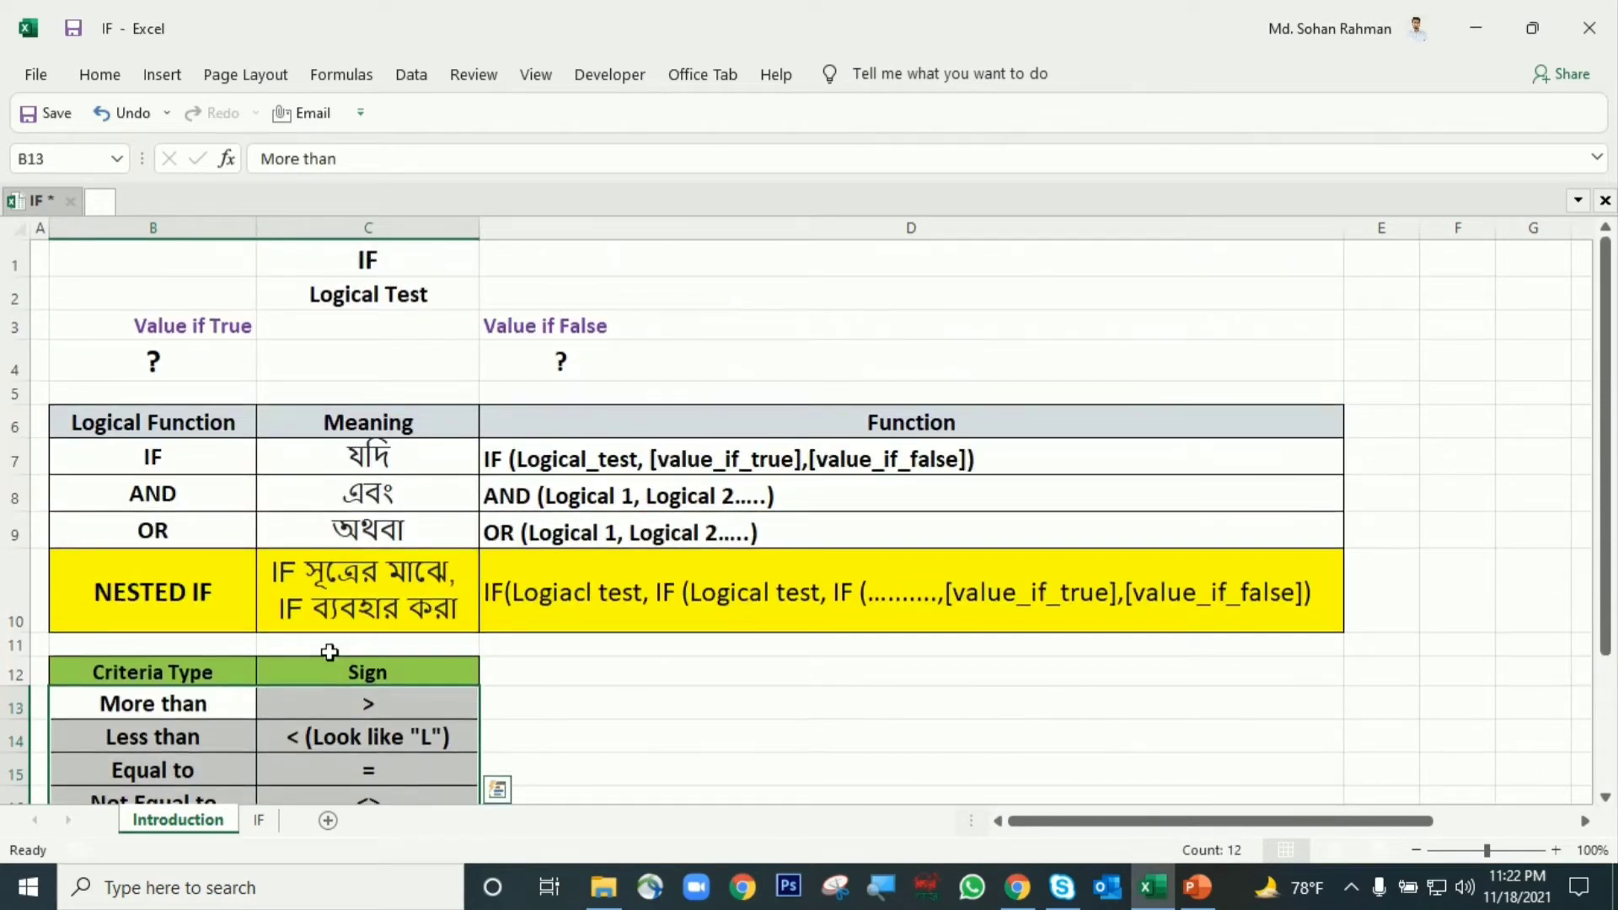
Examine the IF row's meaning and function syntax, relating its arguments to the Value if True cell.
left_click(185, 460)
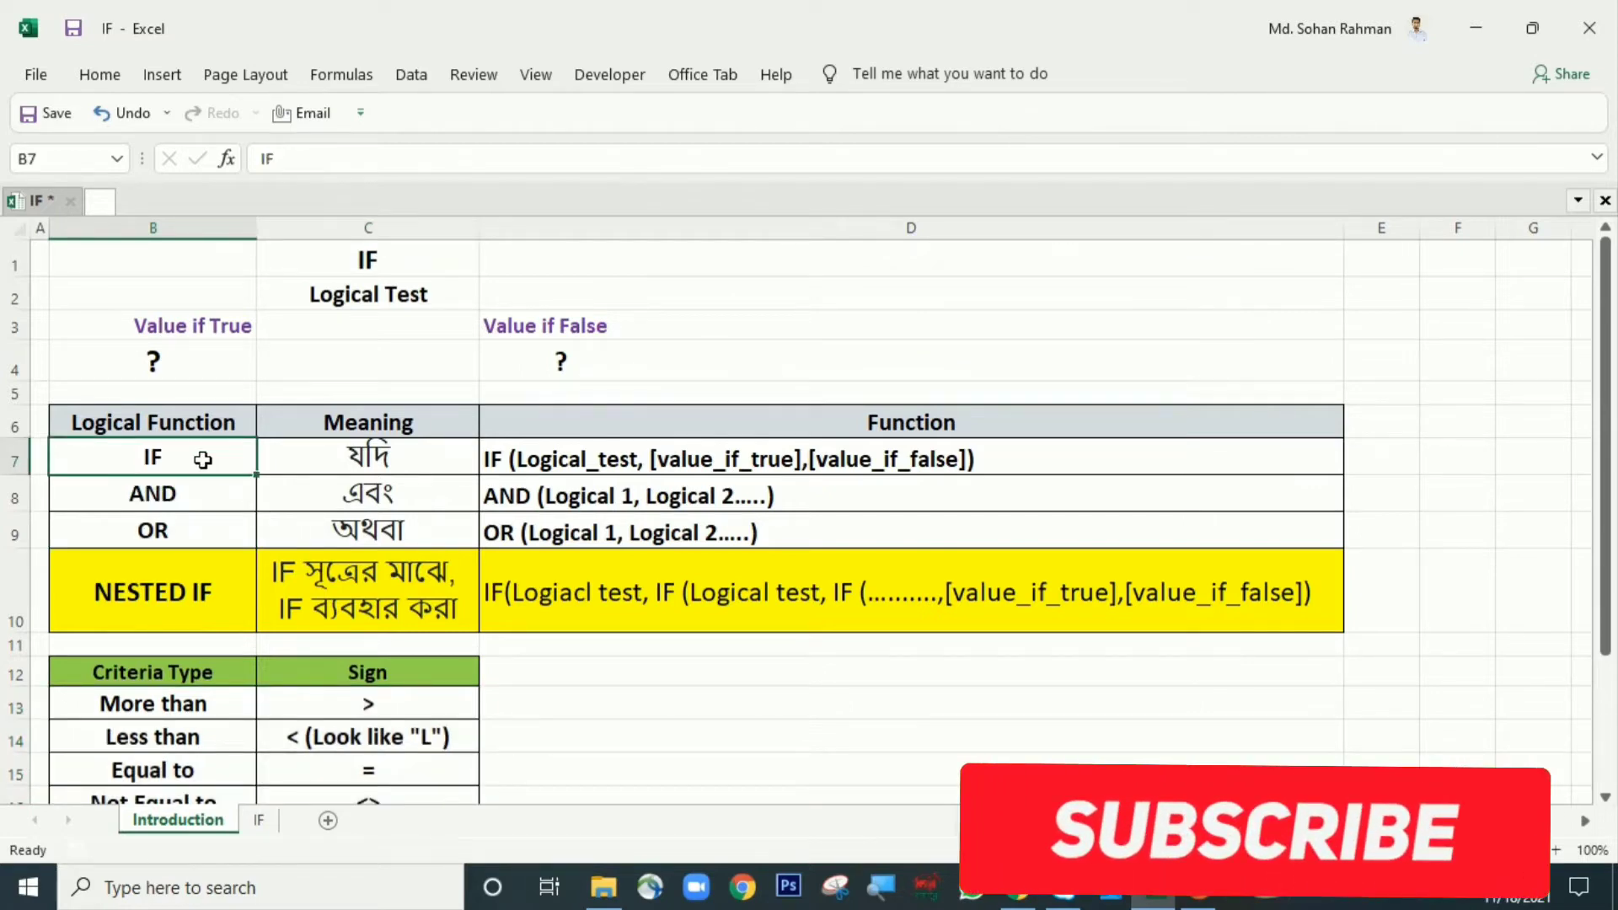
left_click(331, 462)
left_click(551, 472)
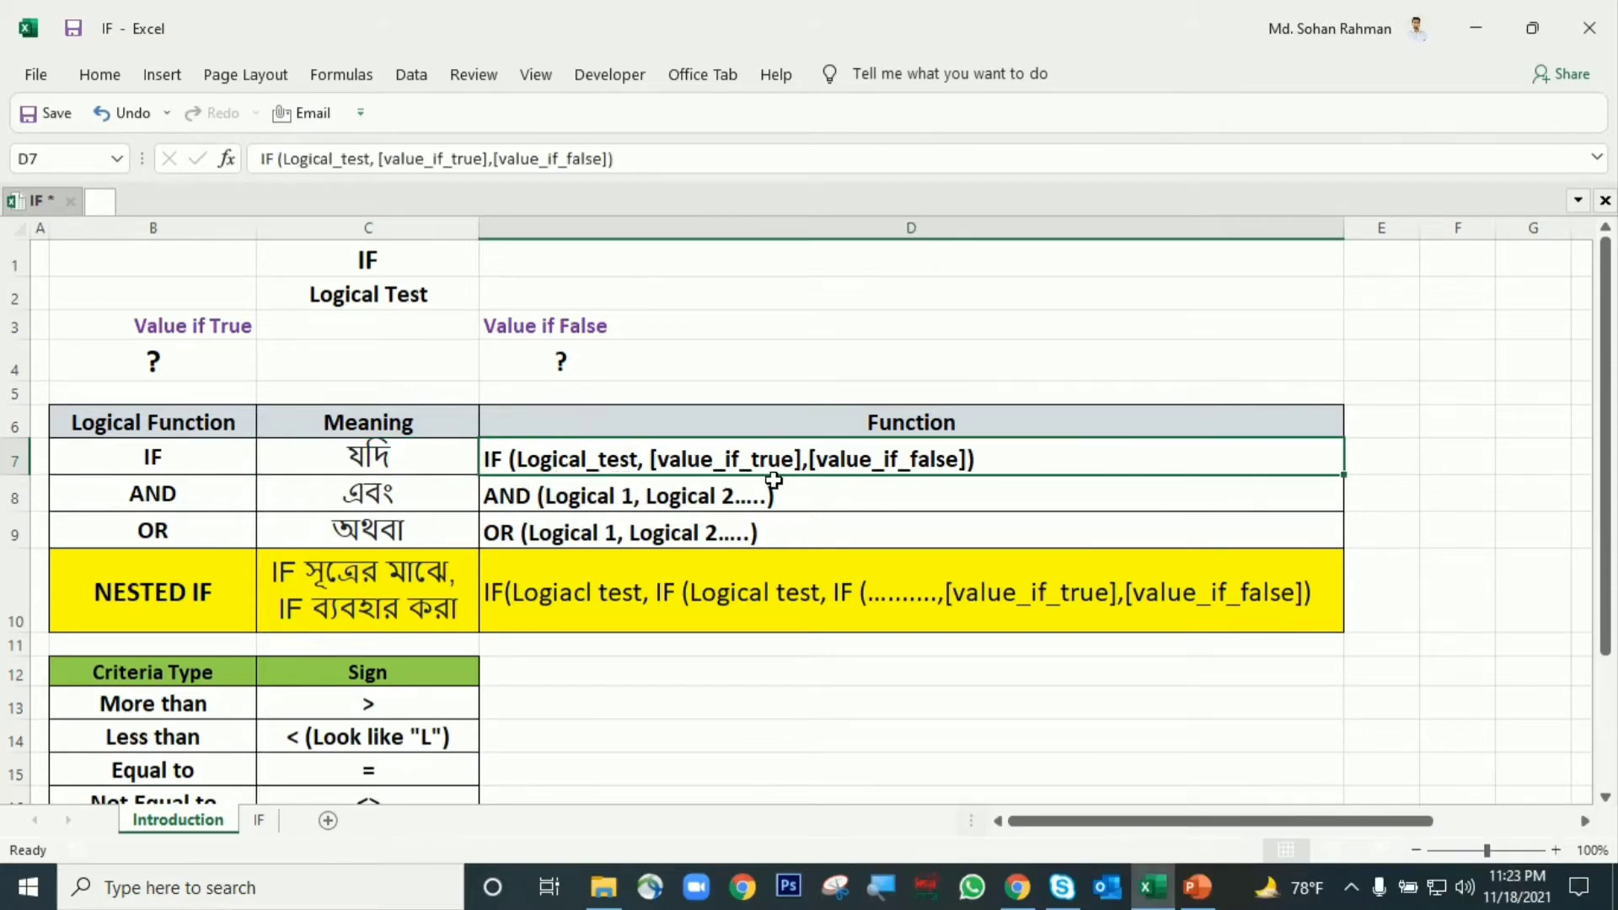
left_click(184, 354)
left_click(927, 465)
Examine the meaning and function syntax in the AND, OR and NESTED IF rows.
left_click(168, 501)
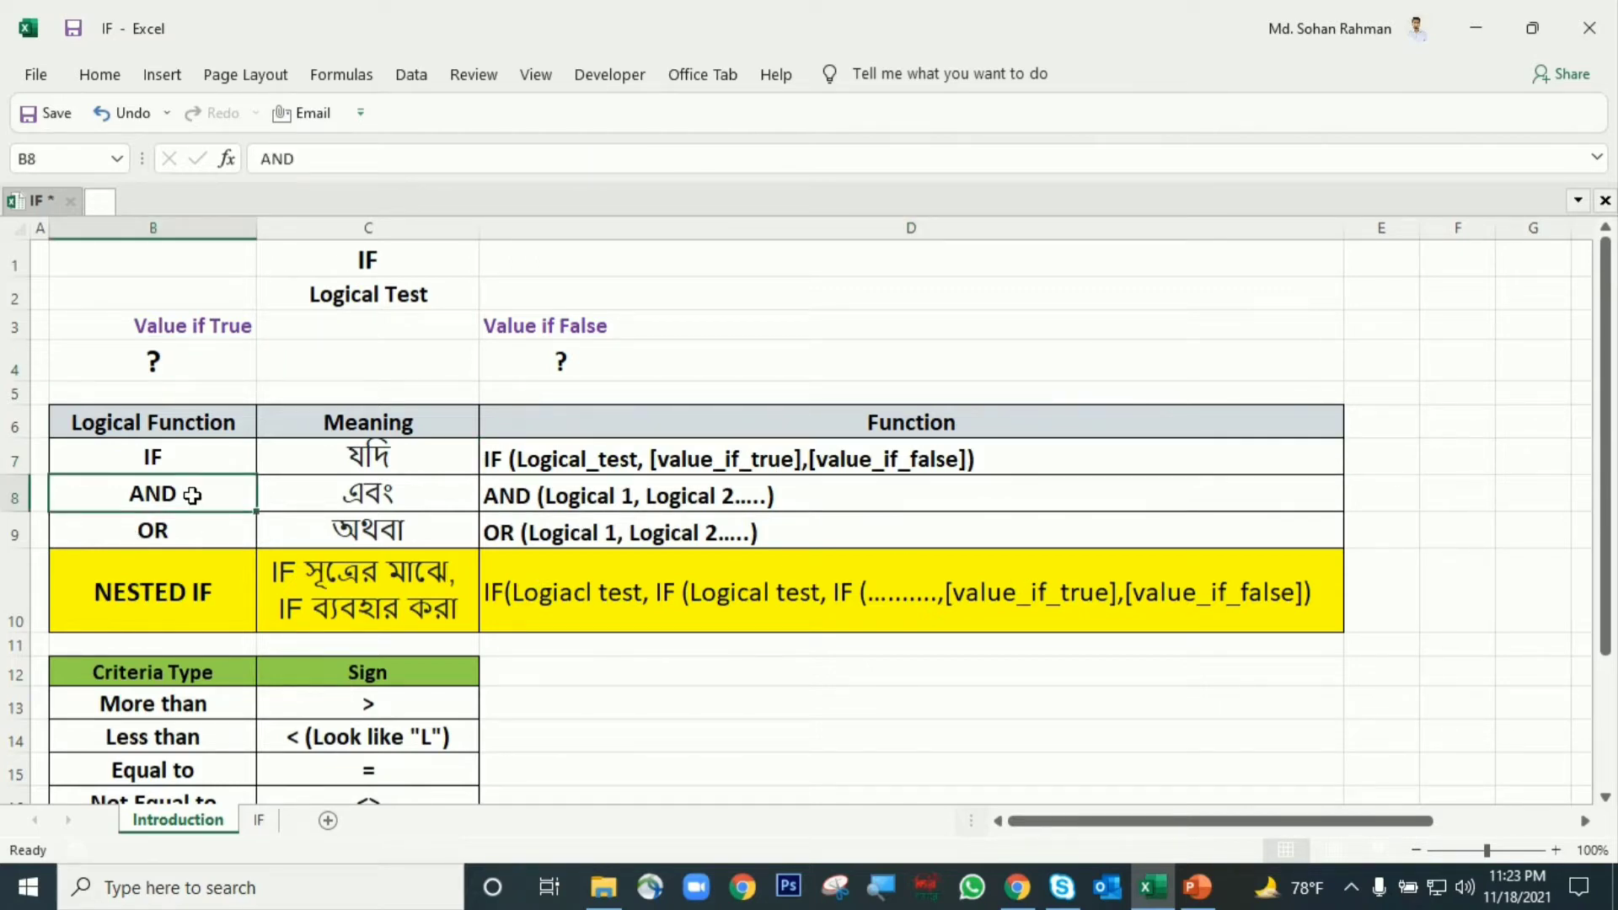
left_click(326, 498)
left_click(539, 501)
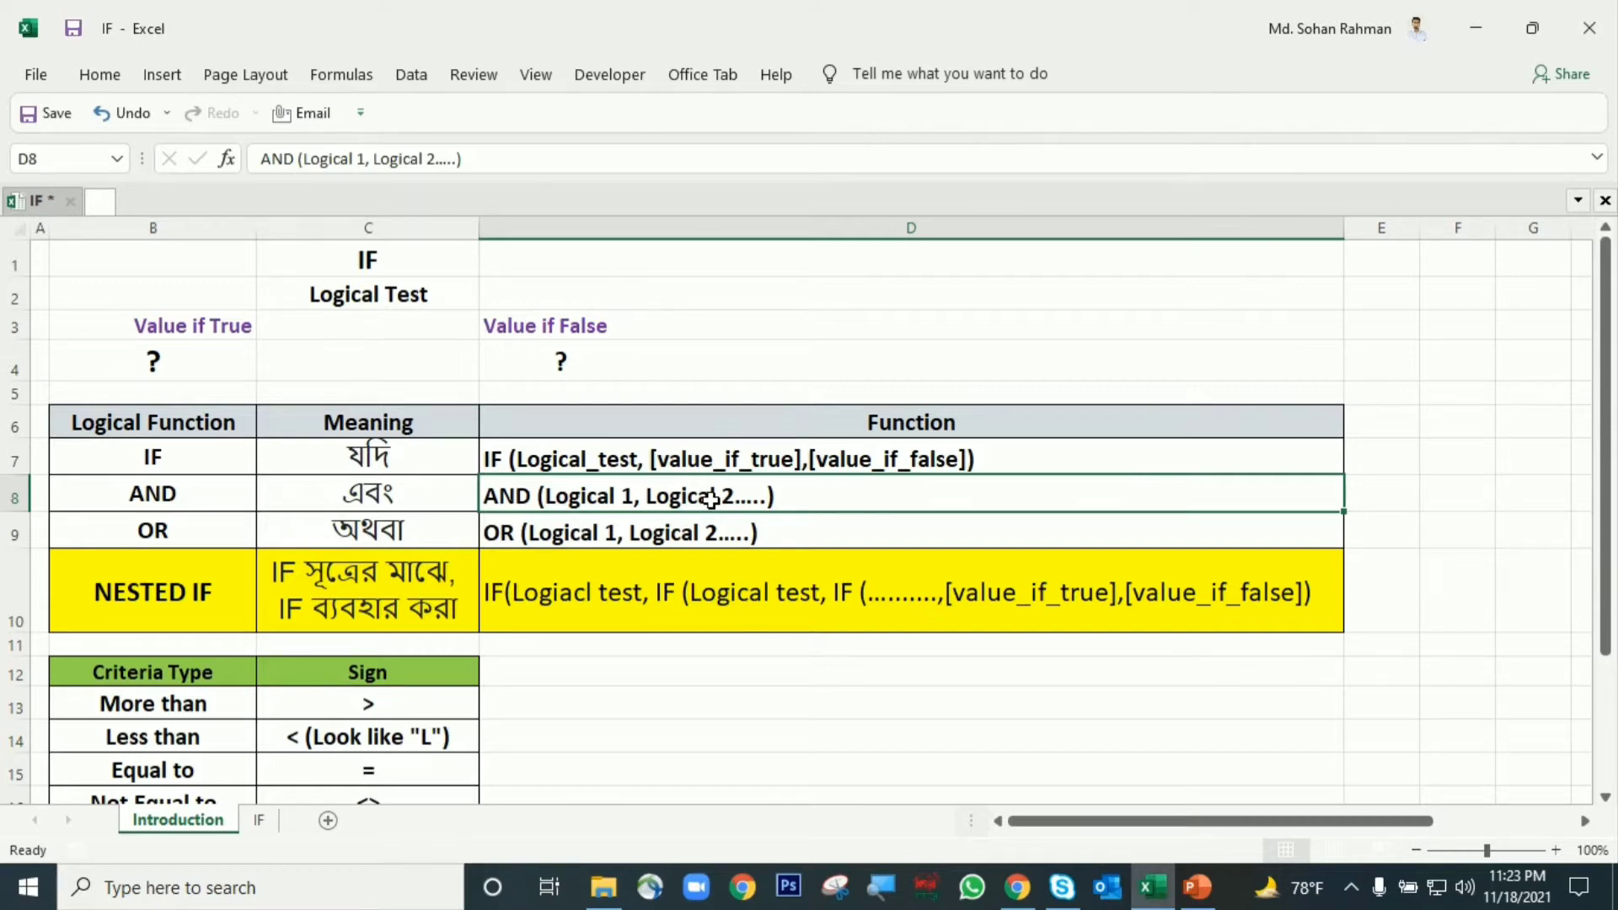
left_click(147, 523)
left_click(402, 540)
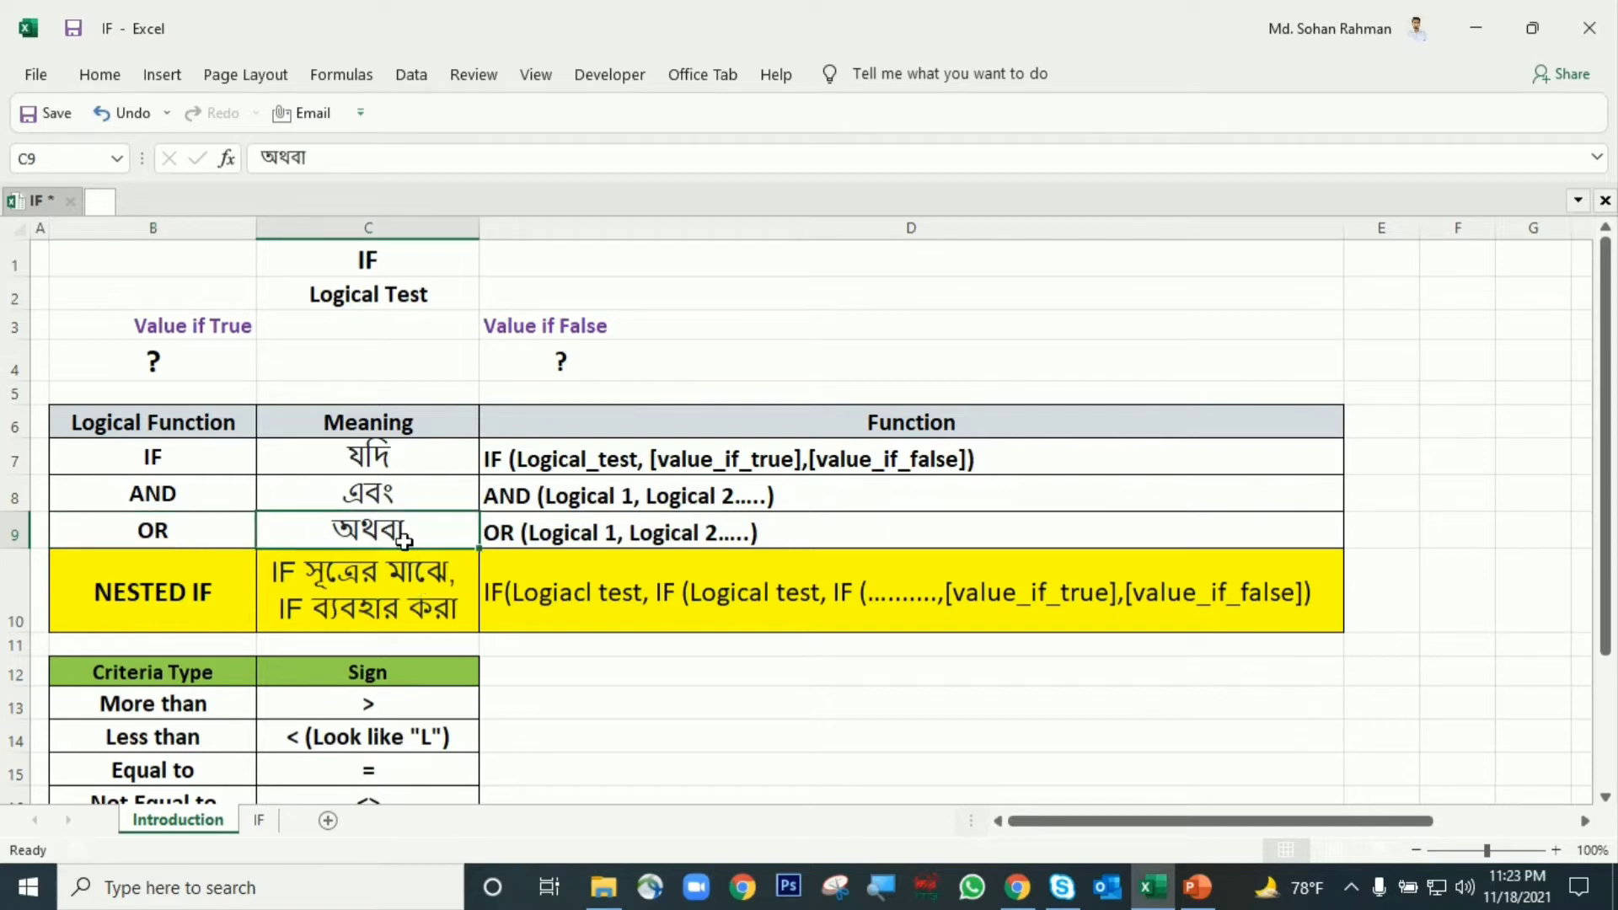
left_click(567, 544)
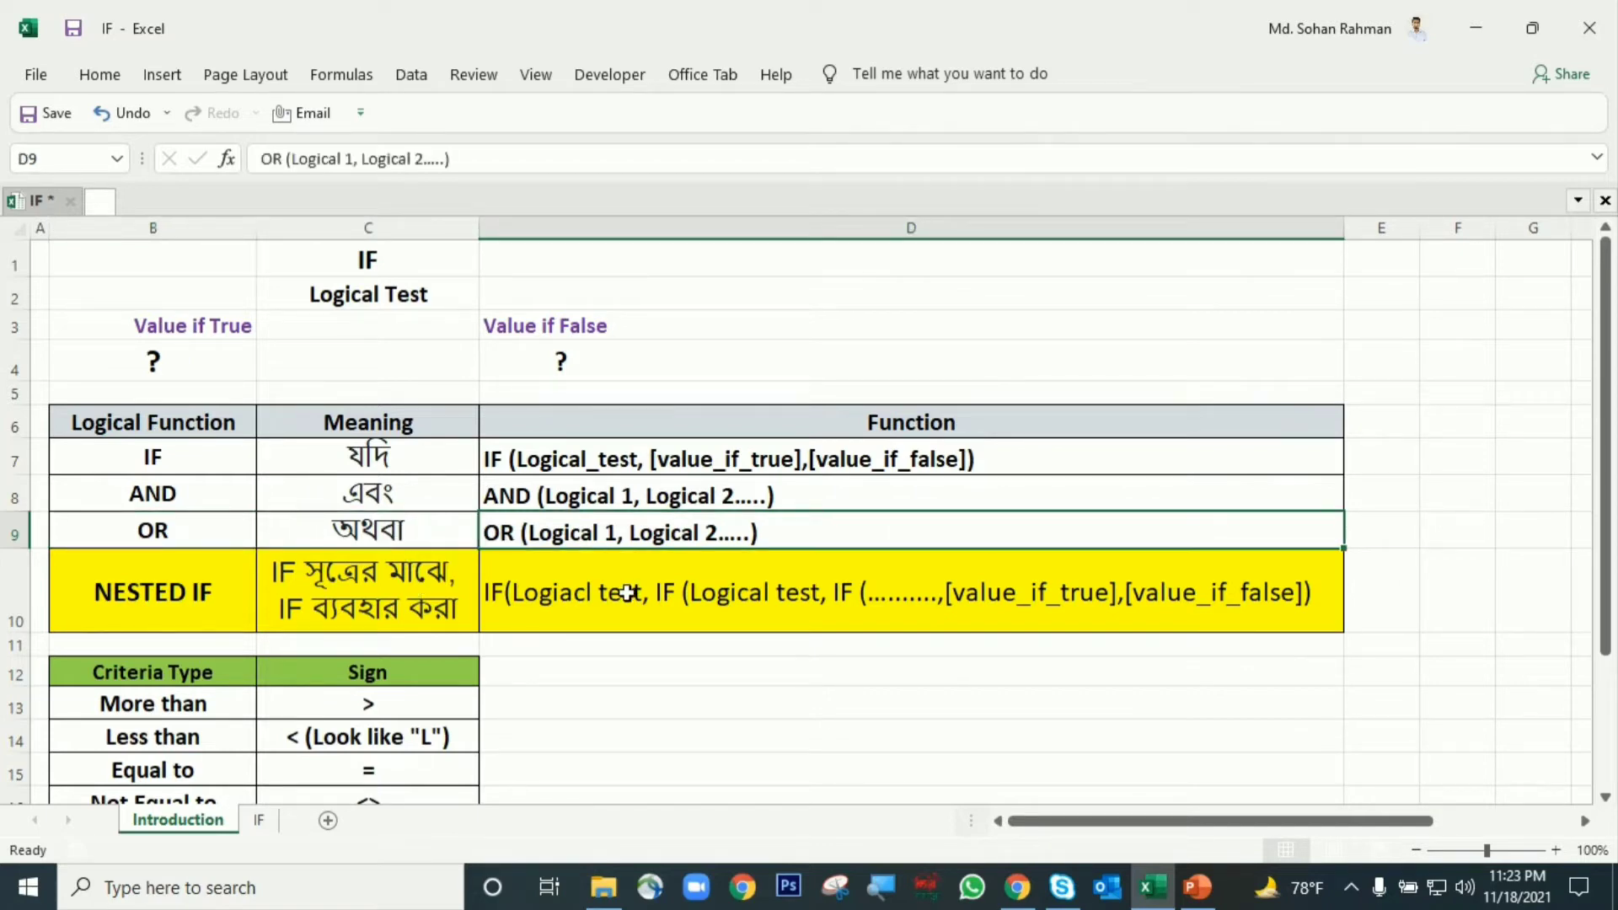
left_click_drag(112, 603, 357, 595)
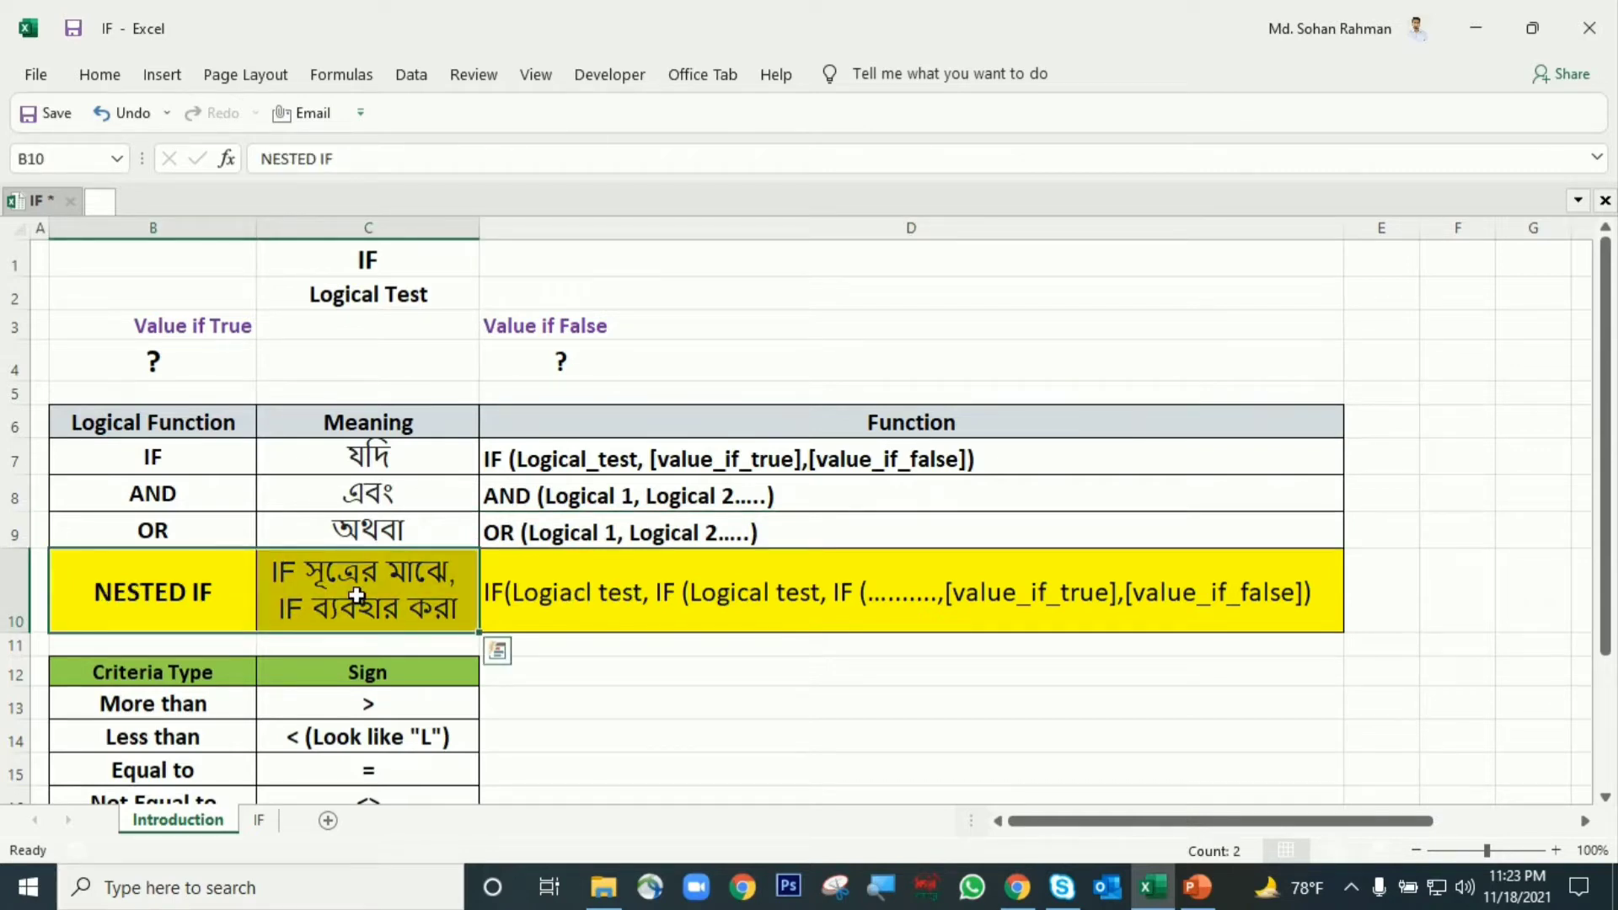
left_click(321, 596)
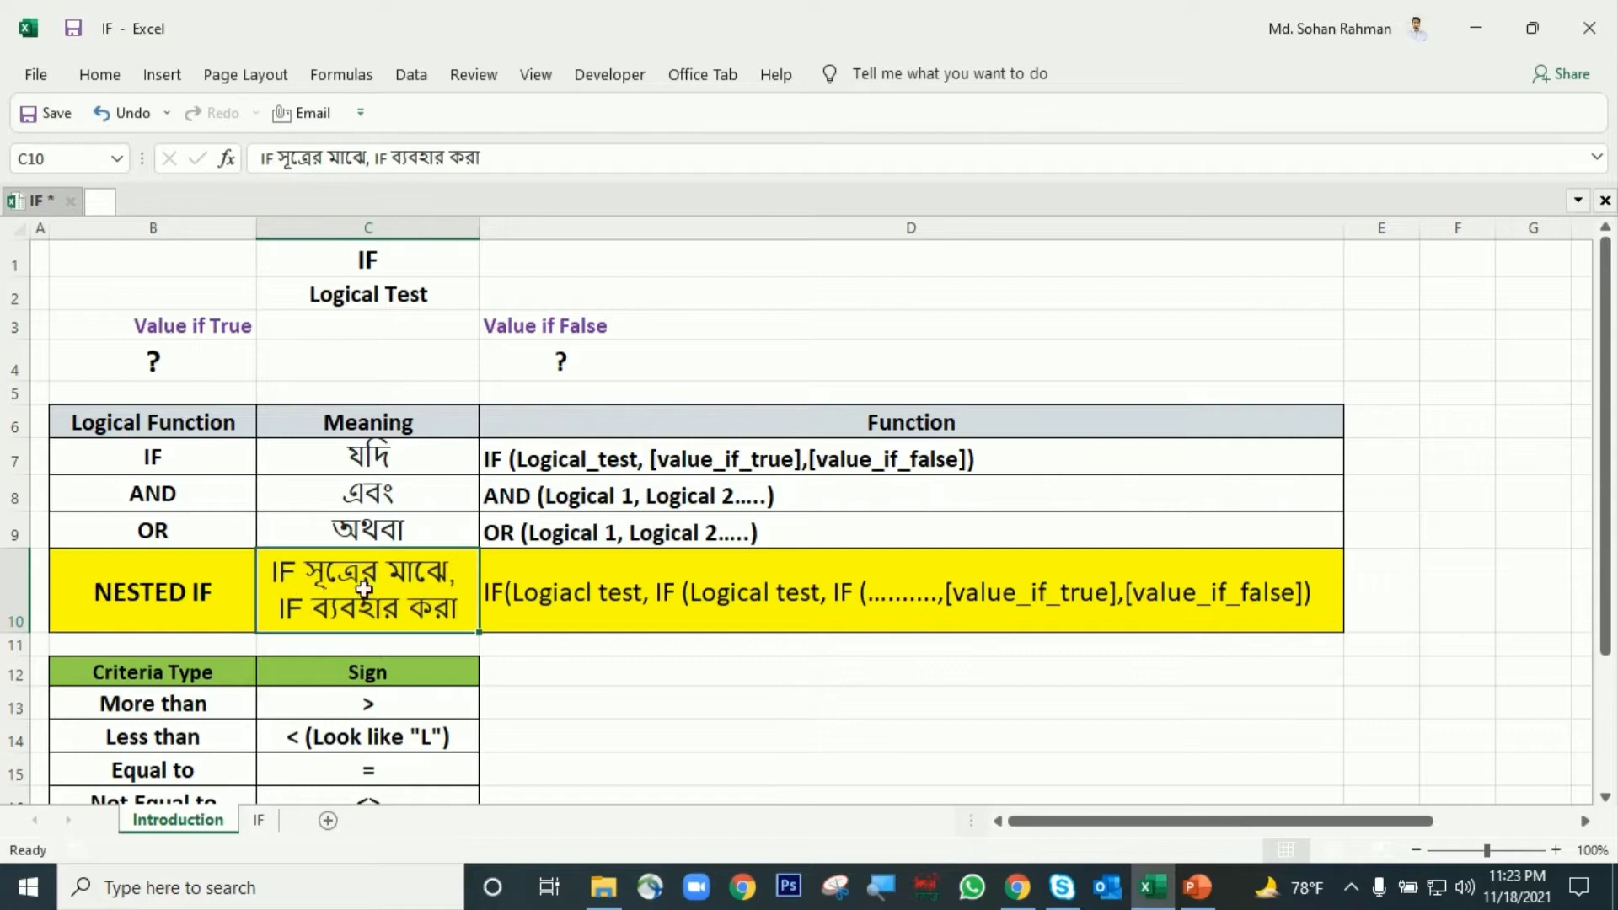
left_click(544, 611)
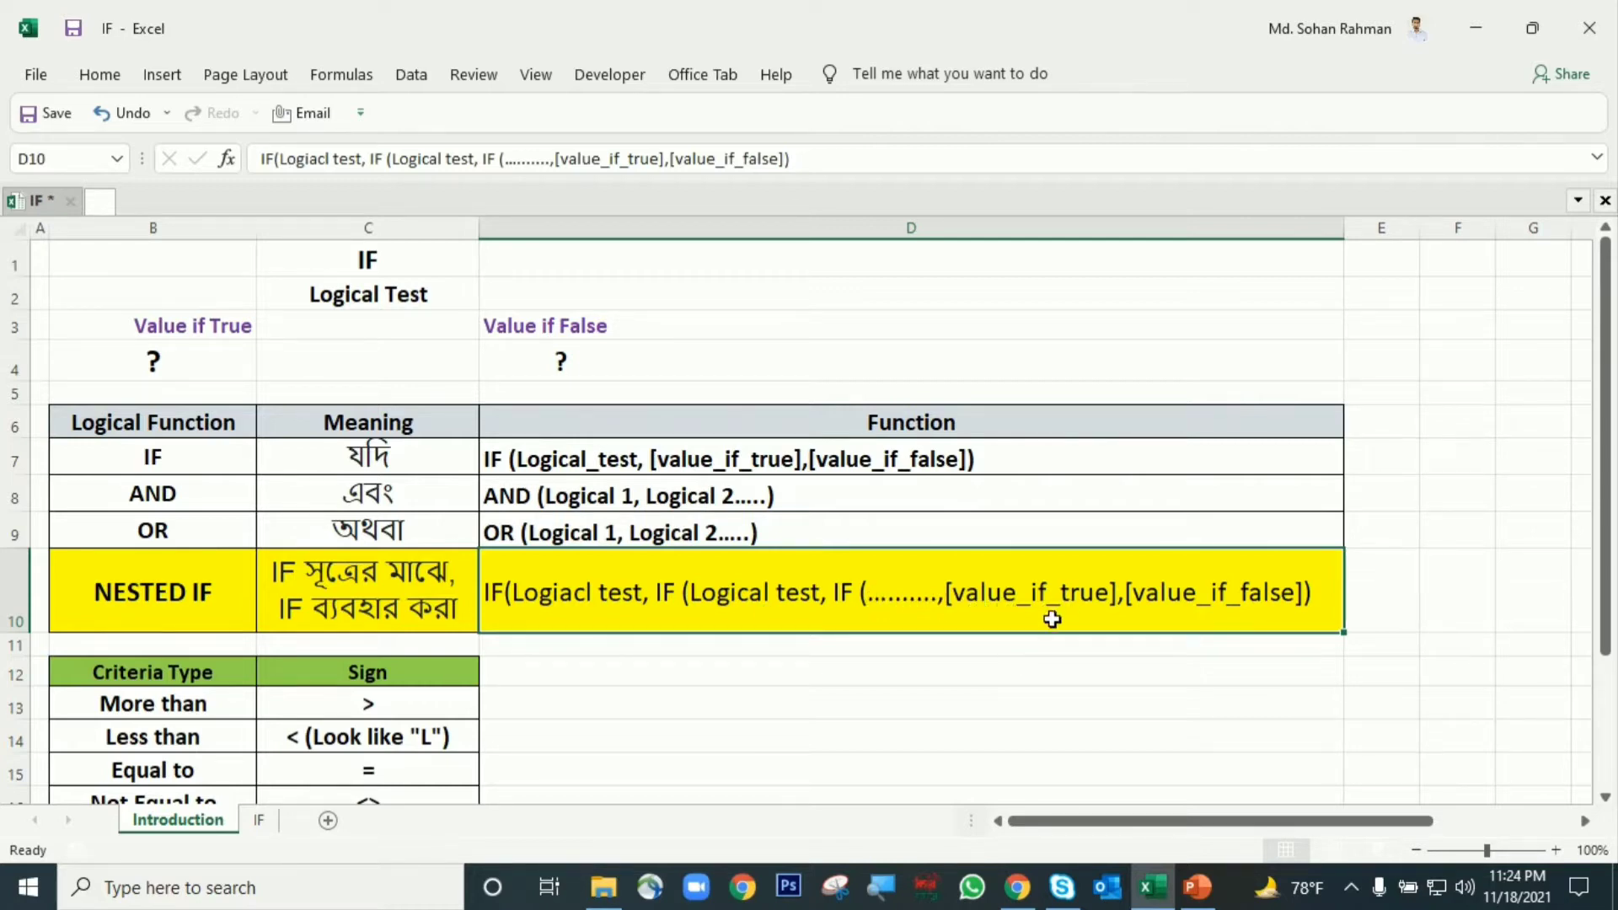
Examine the criteria table, focusing on the signs for More than and Less than.
left_click(632, 662)
scroll(633, 662, "down", 2)
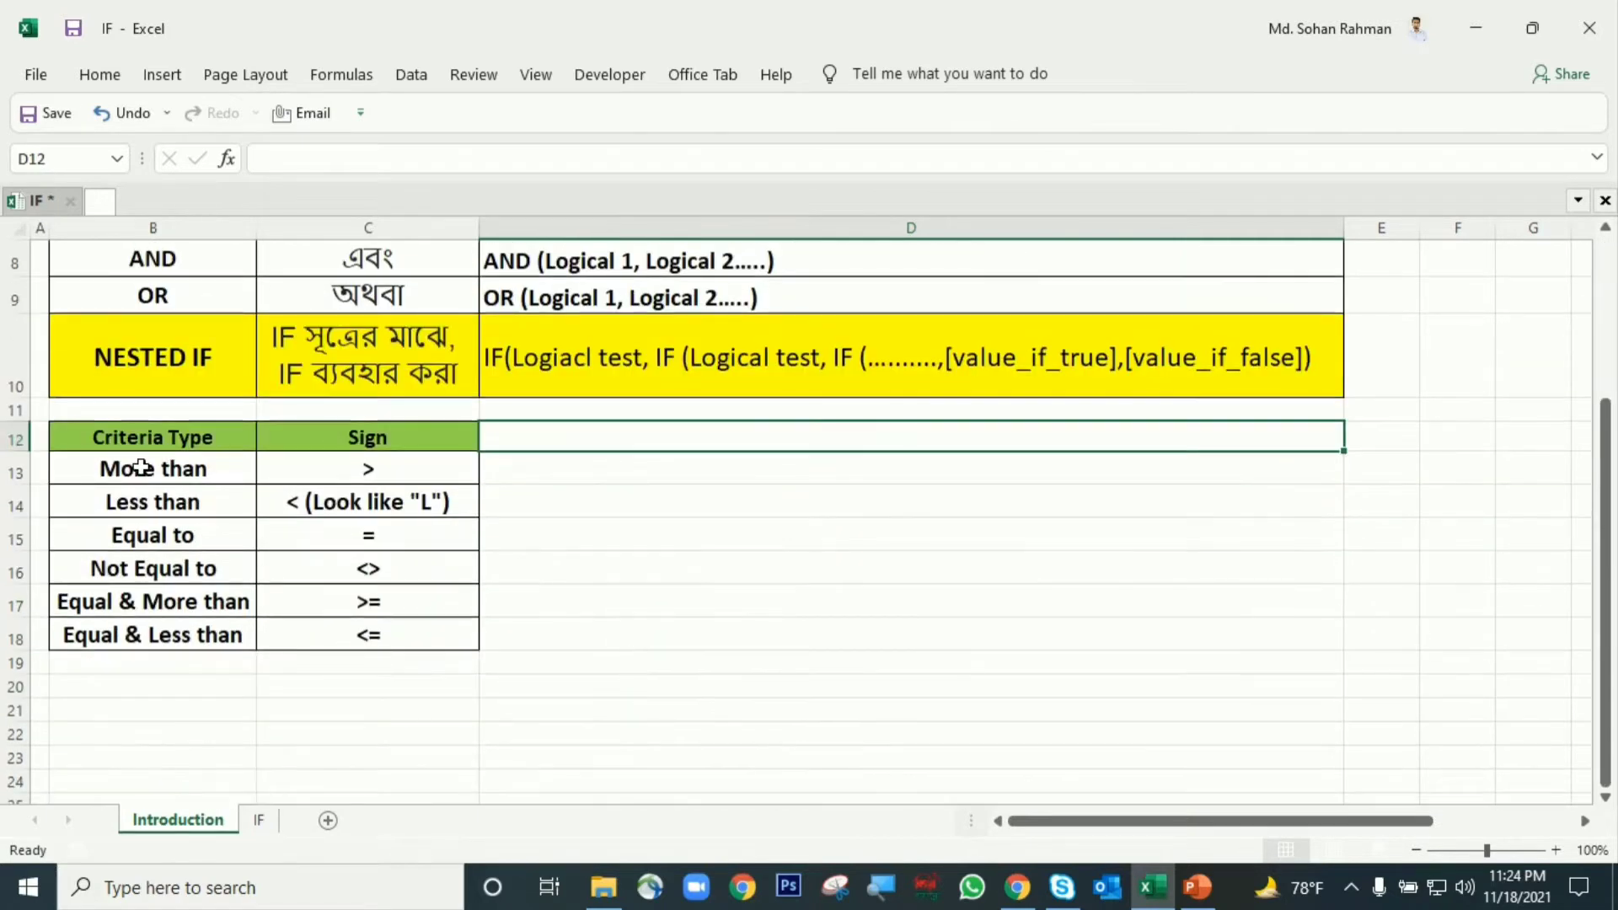
left_click(146, 464)
left_click_drag(145, 465, 467, 638)
left_click(593, 549)
left_click(417, 478)
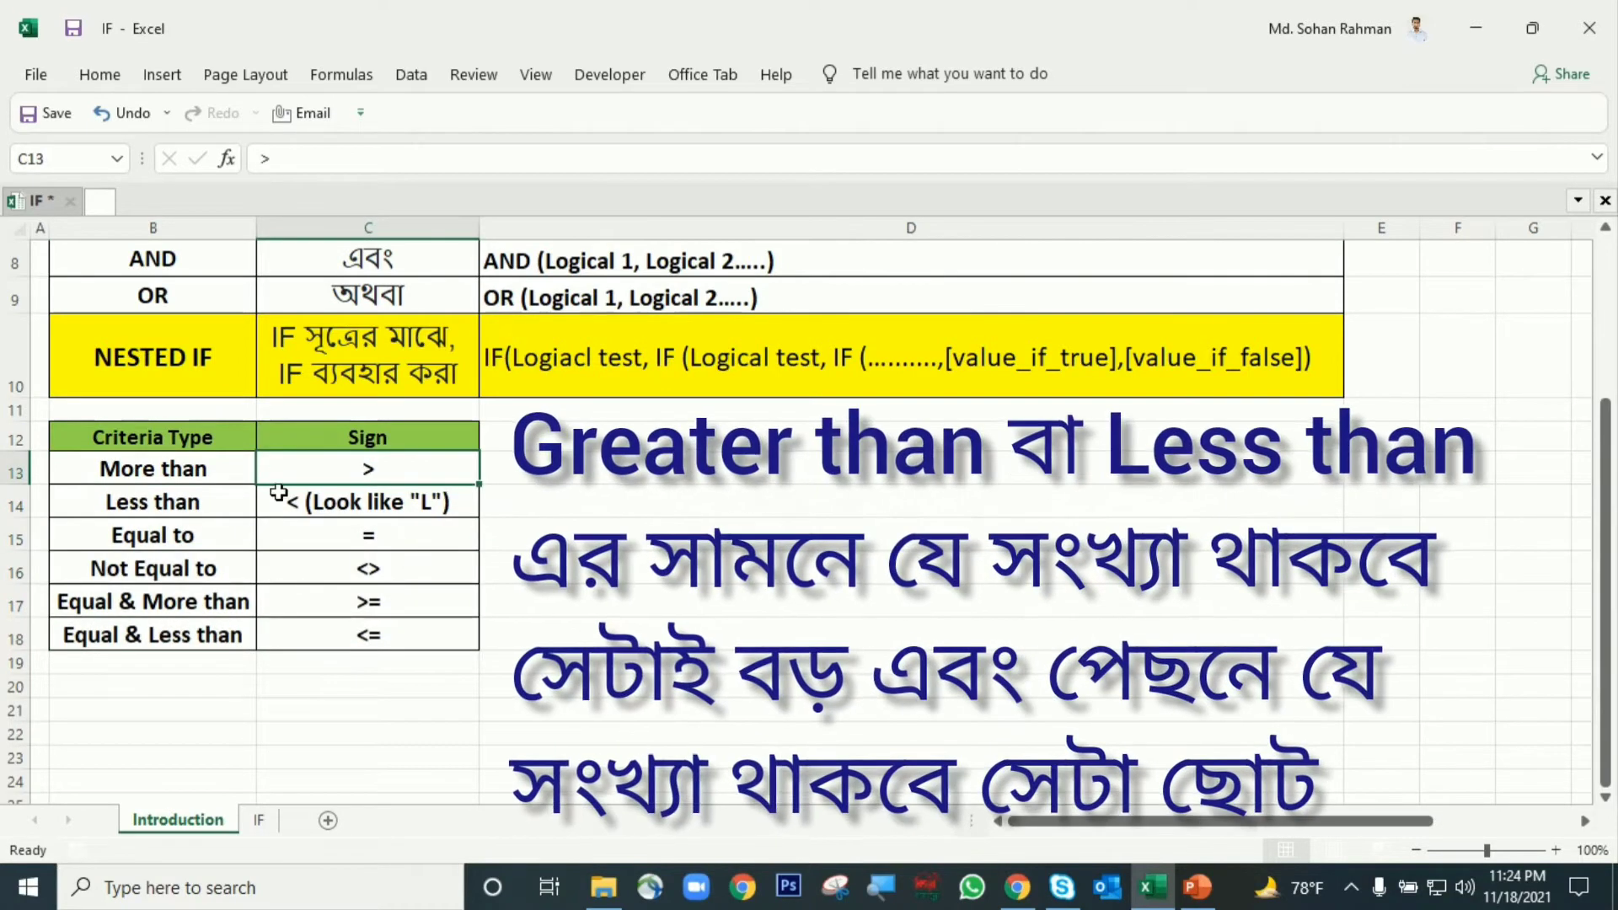
left_click(164, 469)
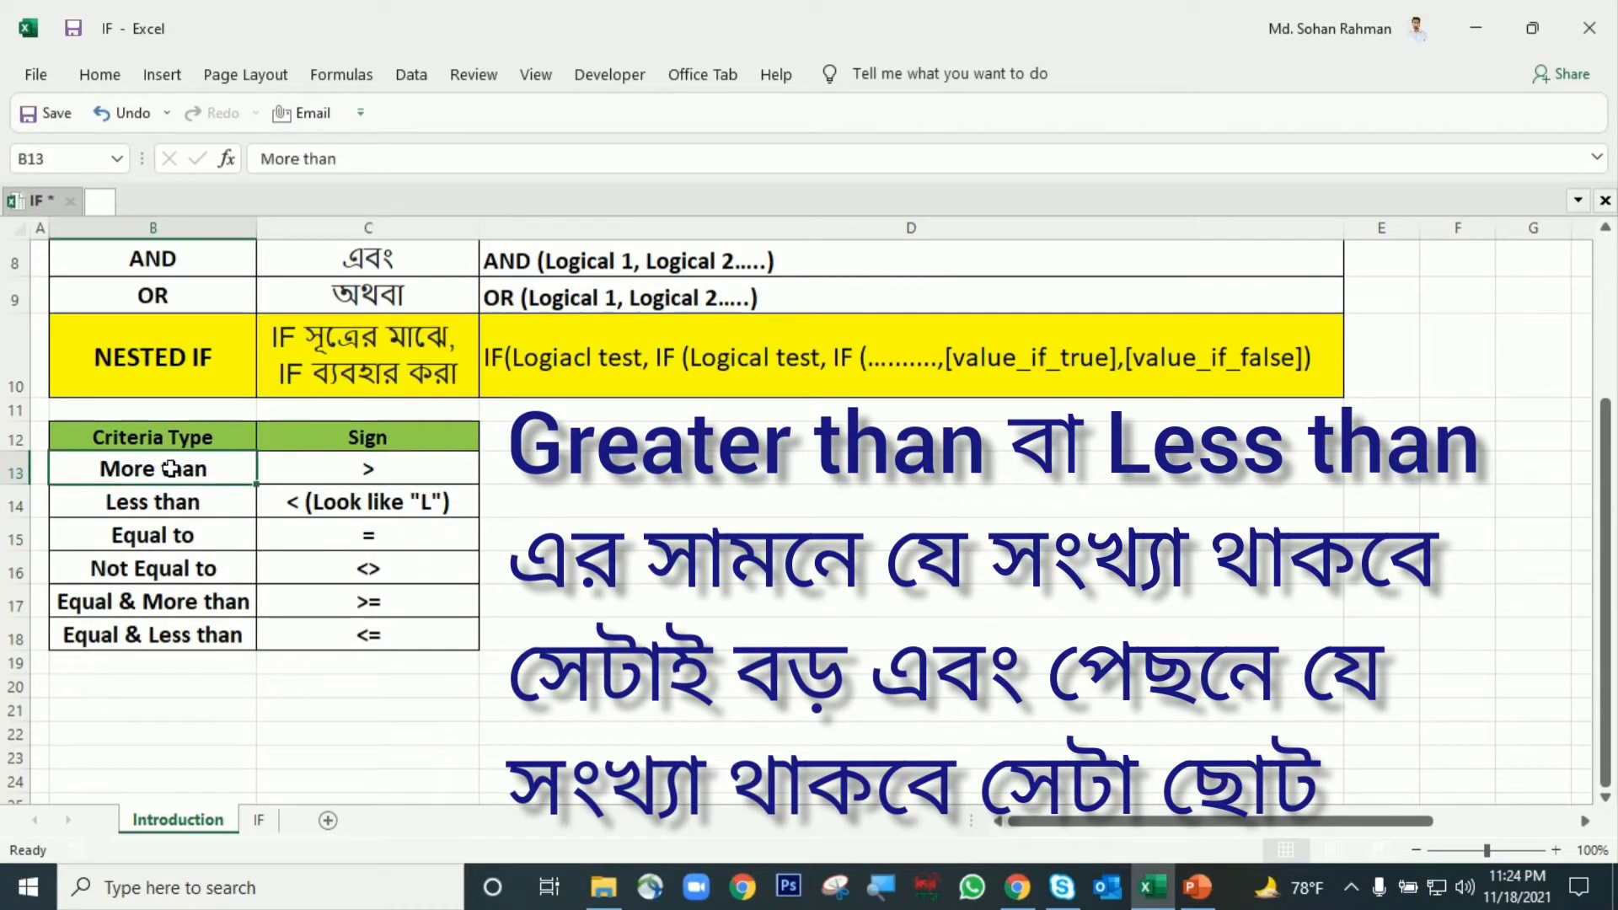
left_click(368, 502)
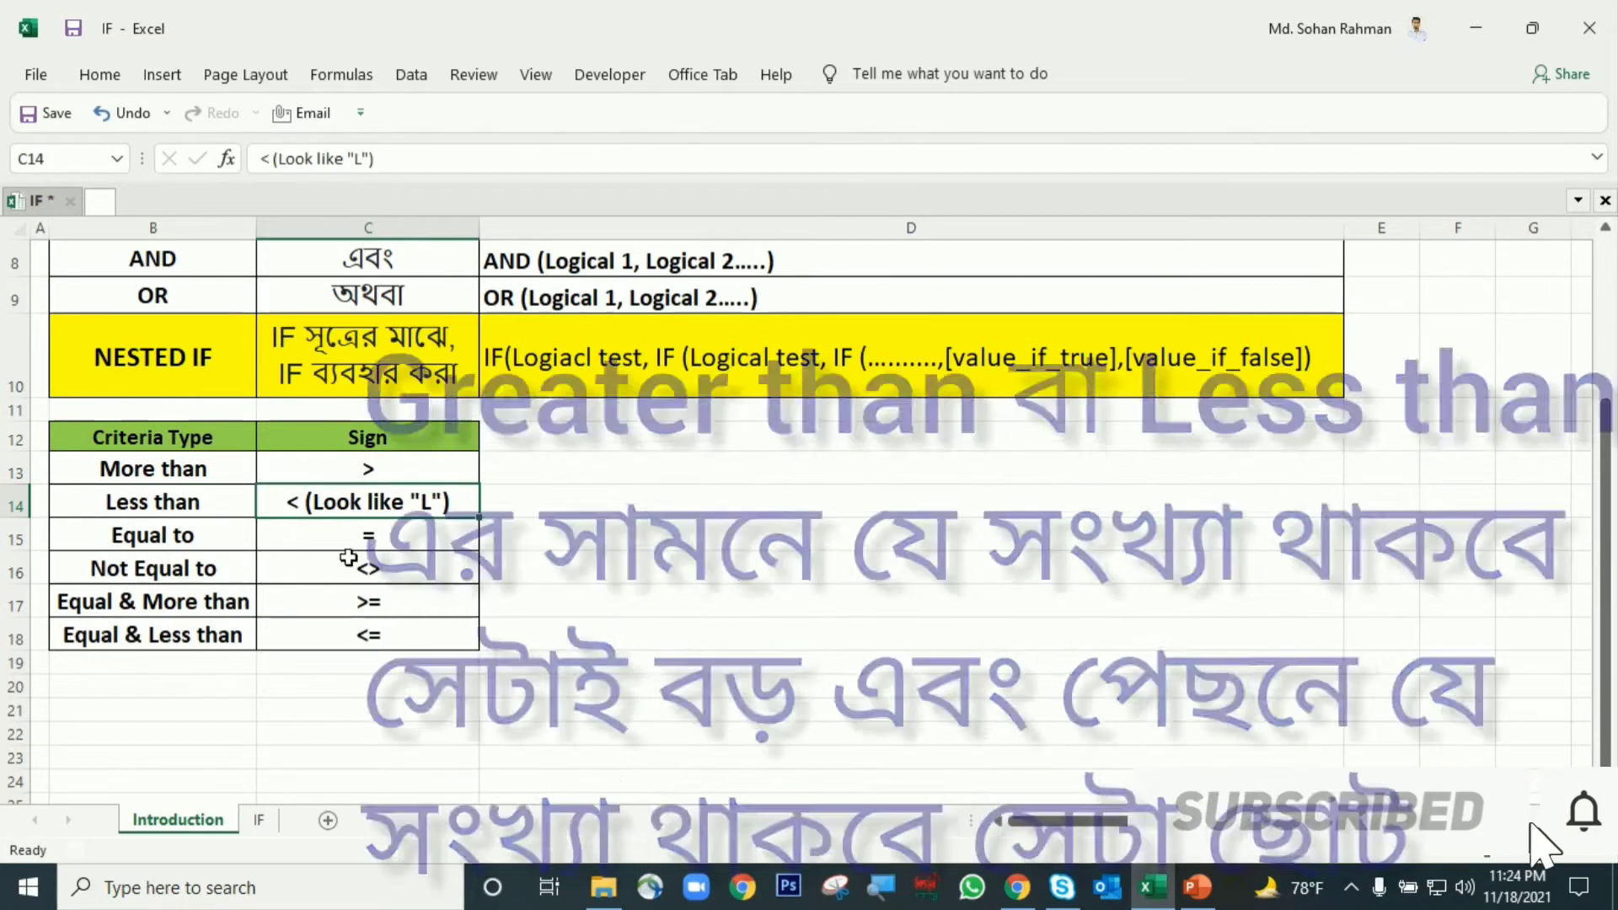
Examine the criteria rows Equal to, Not Equal to, Equal & More than and Equal & Less than.
left_click(171, 534)
left_click(354, 539)
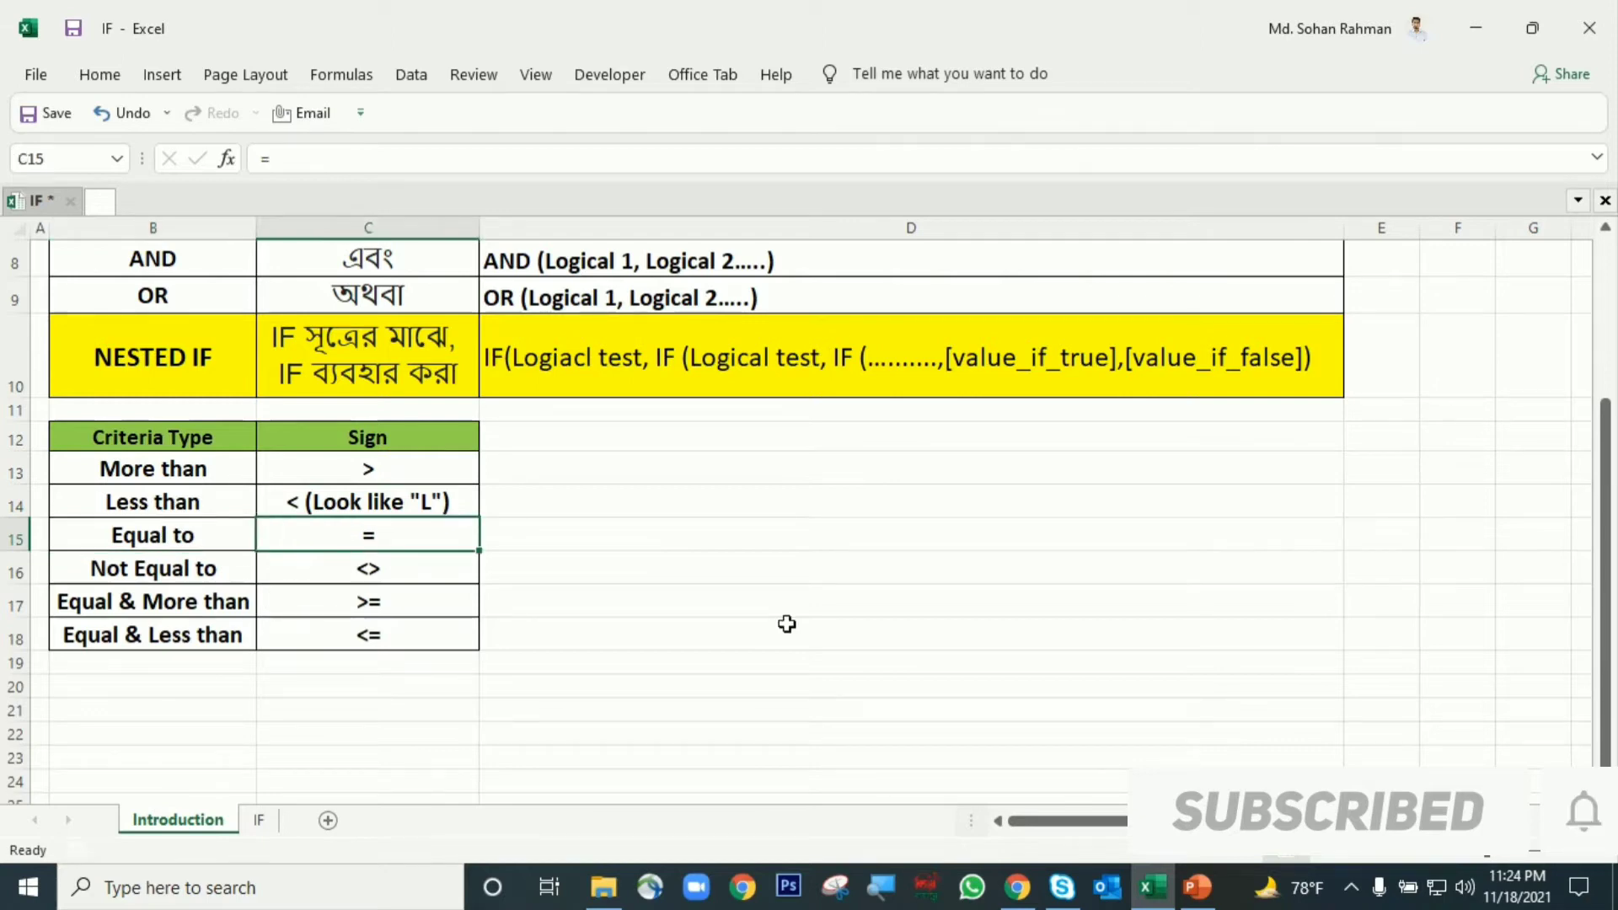
left_click(107, 566)
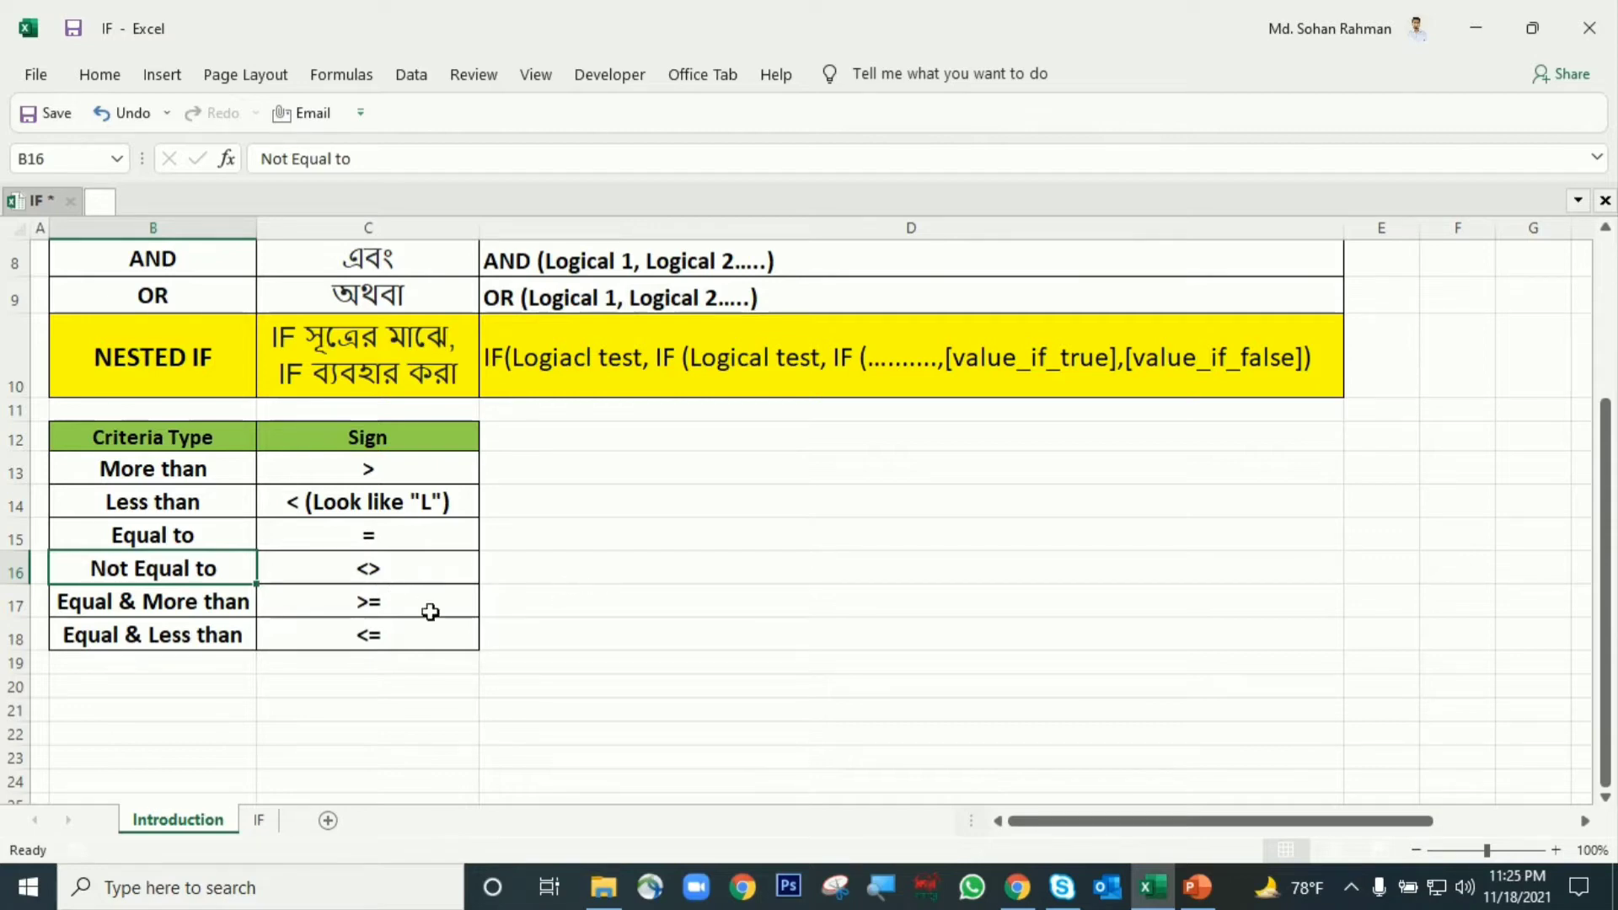
left_click(134, 597)
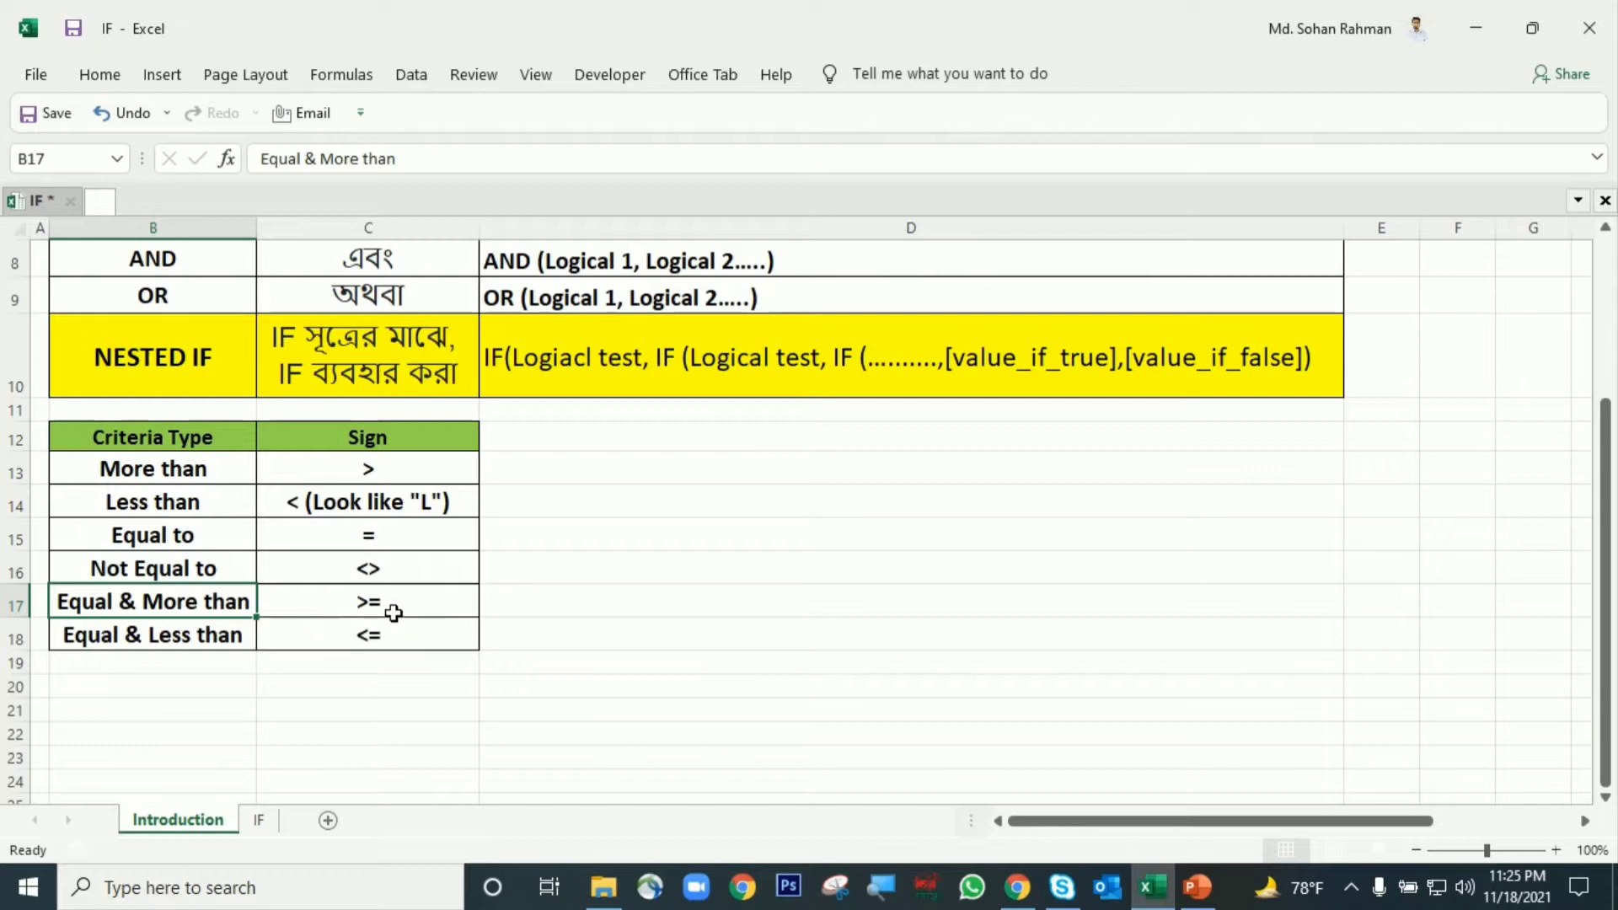
left_click(182, 637)
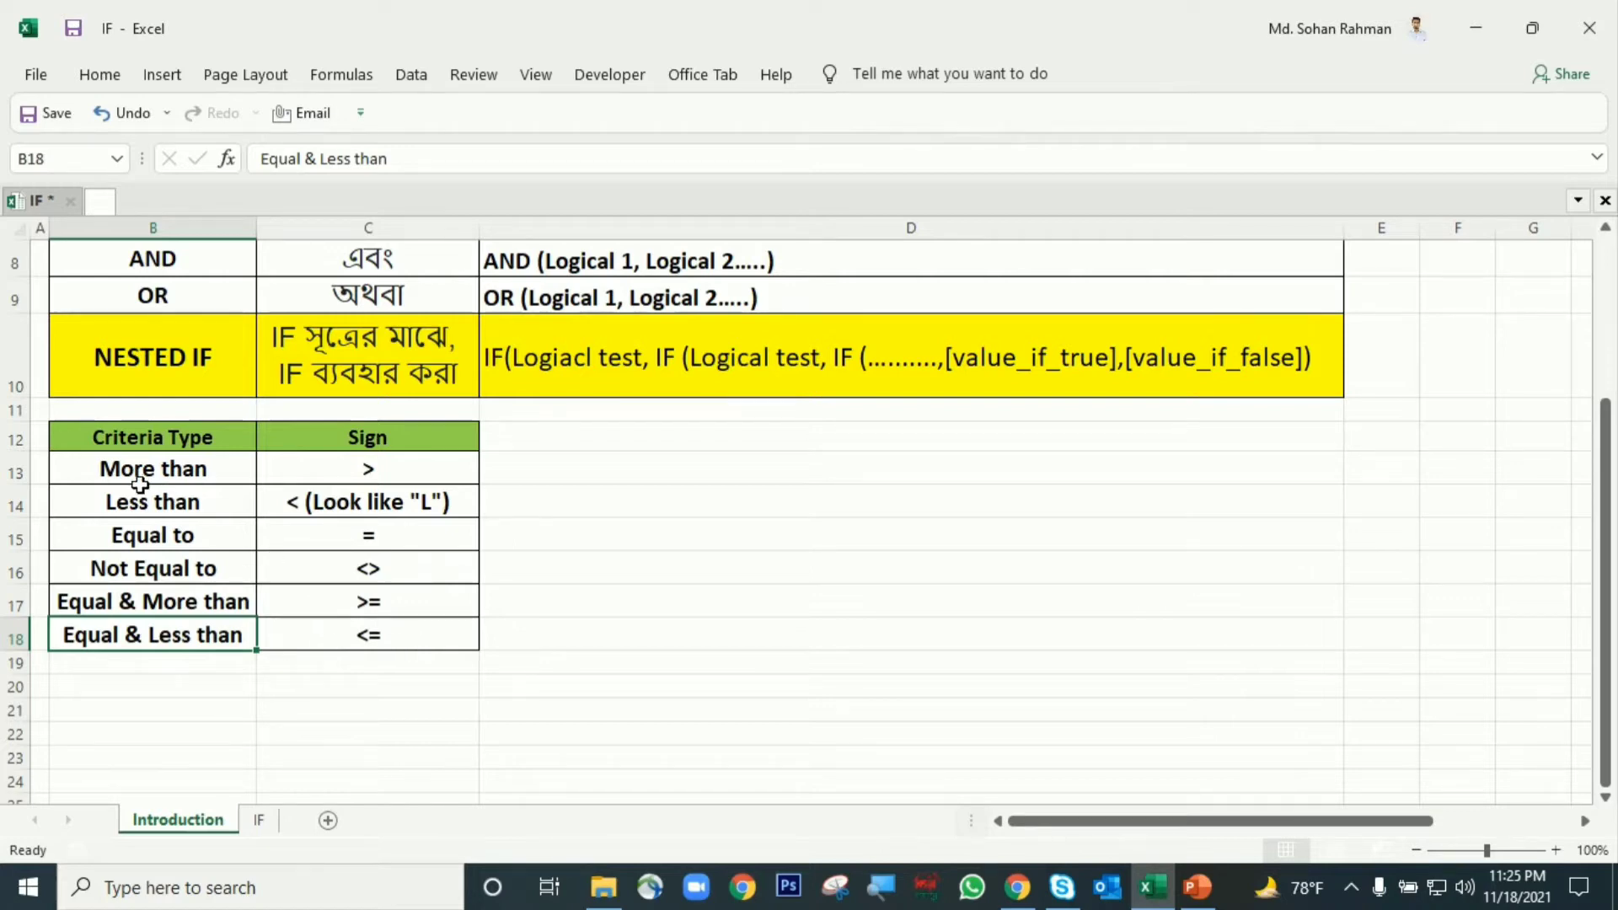
left_click_drag(179, 470, 418, 581)
left_click(672, 573)
scroll(686, 621, "up", 3)
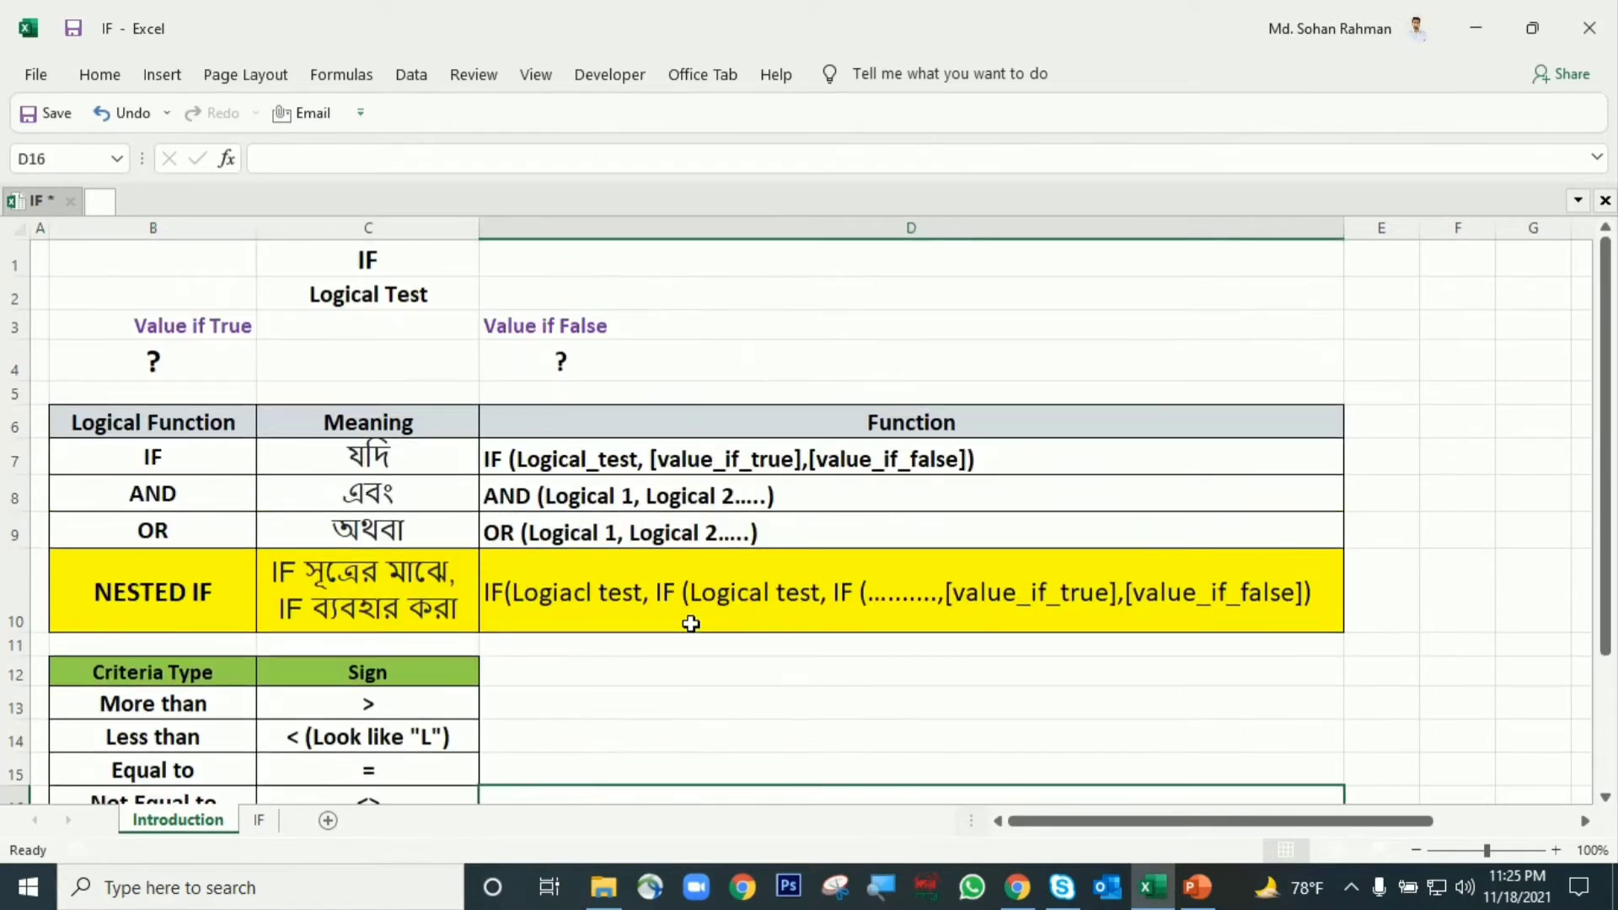
On the IF sheet, set the Sales 2 value in cell D2 to 200.
left_click(259, 819)
left_click_drag(243, 252, 396, 270)
left_click(304, 277)
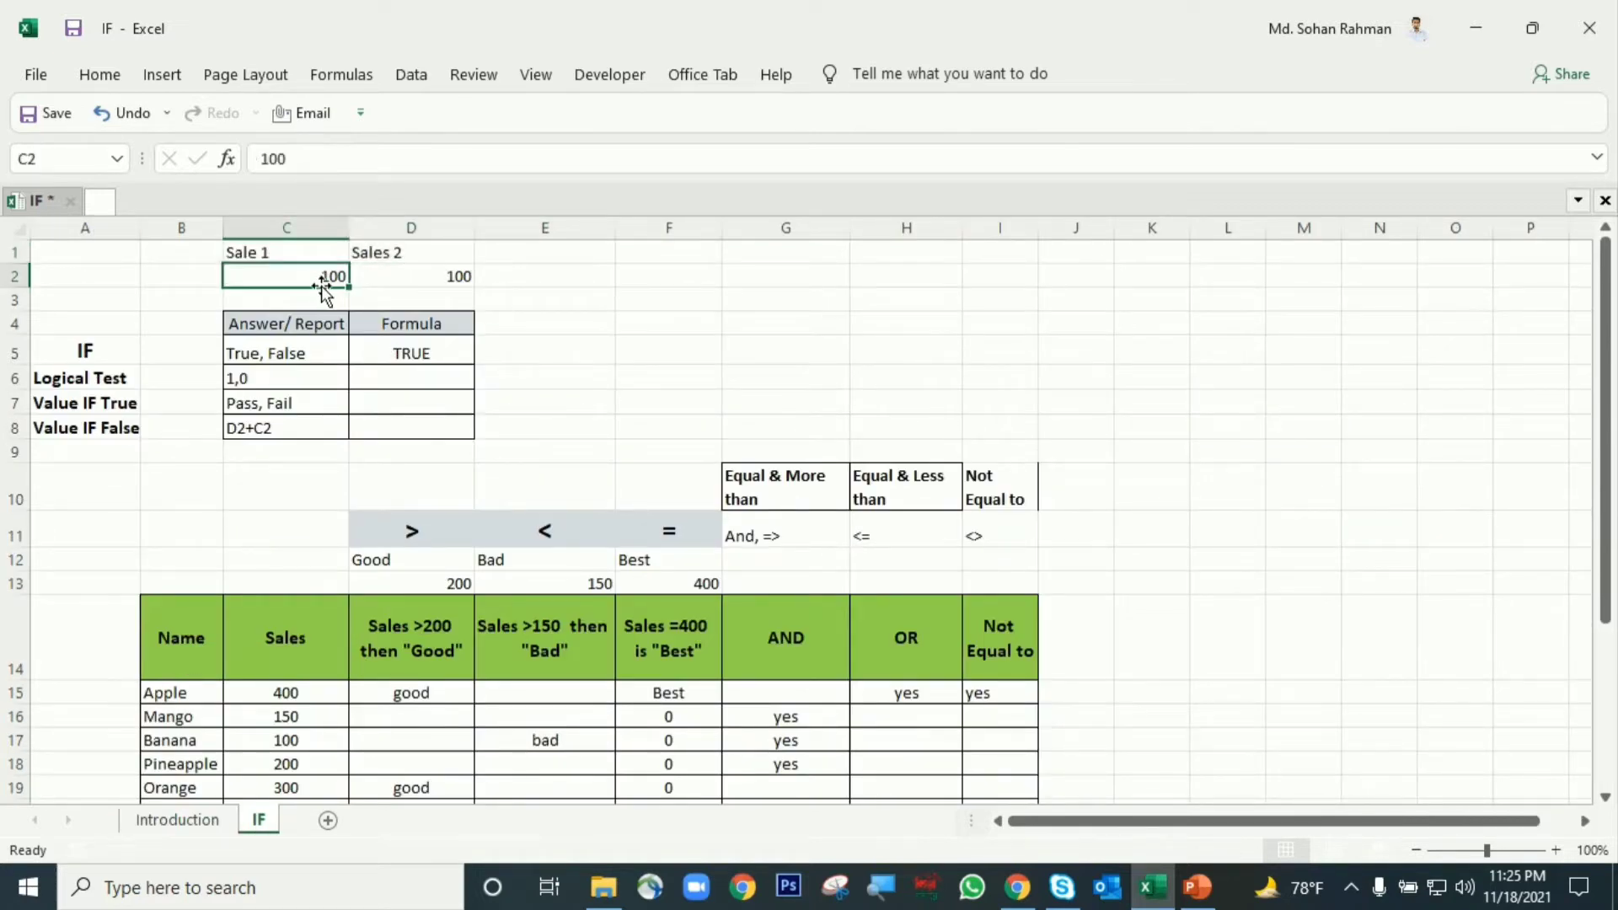
left_click(404, 283)
type("200")
Clear cell D5 and enter the formula =C2=D2 to test whether the two sales values match.
left_click(452, 356)
key("Delete")
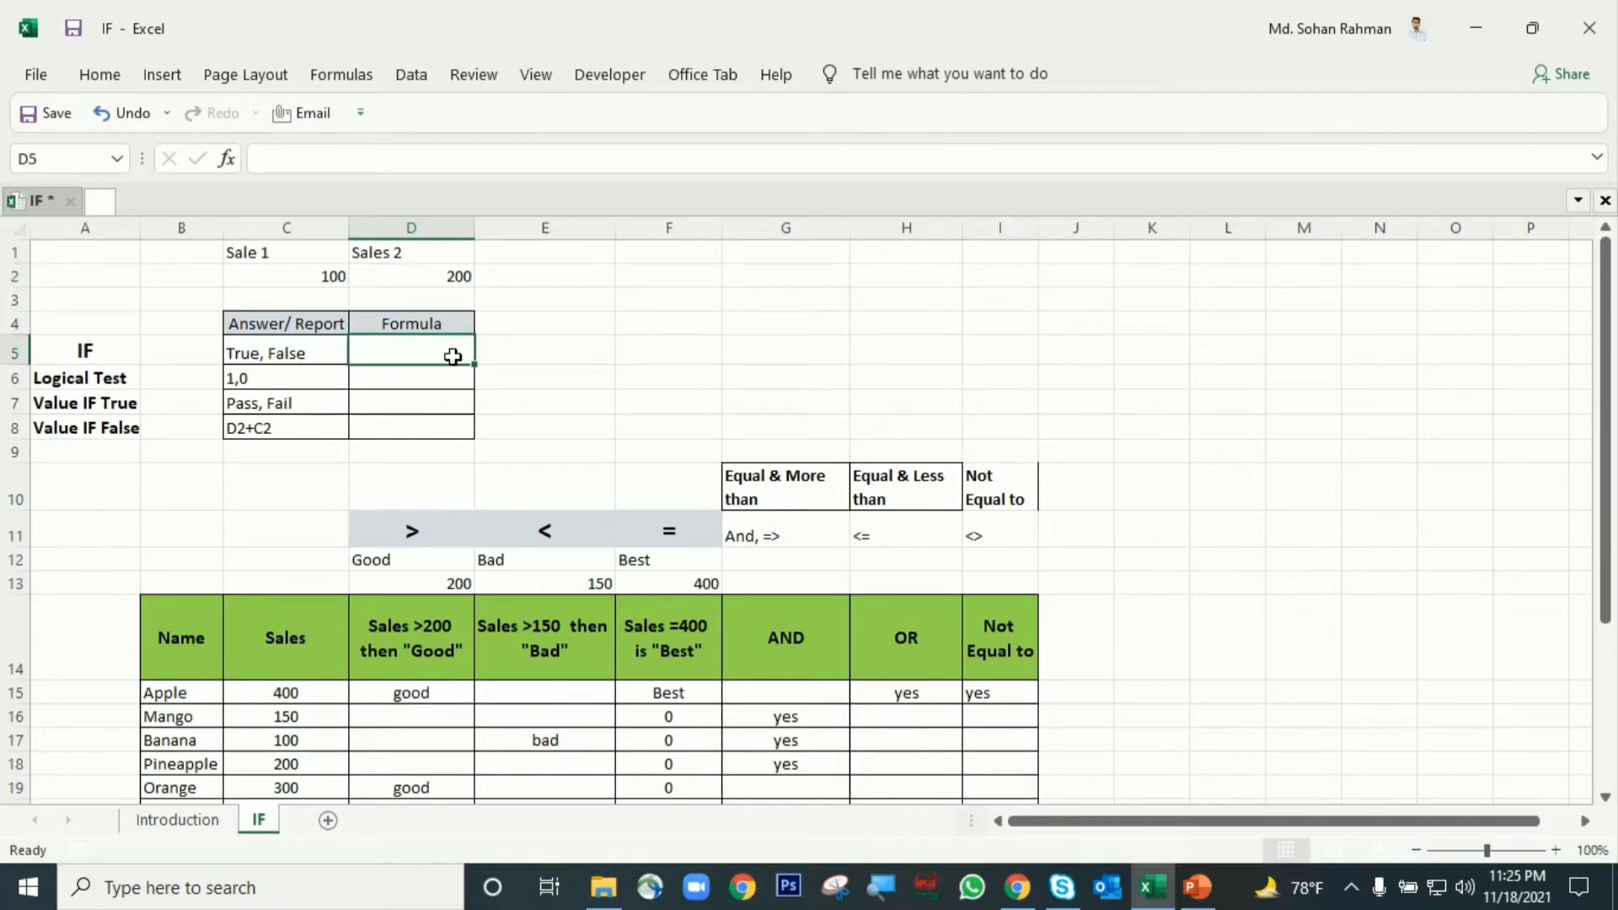
type("=")
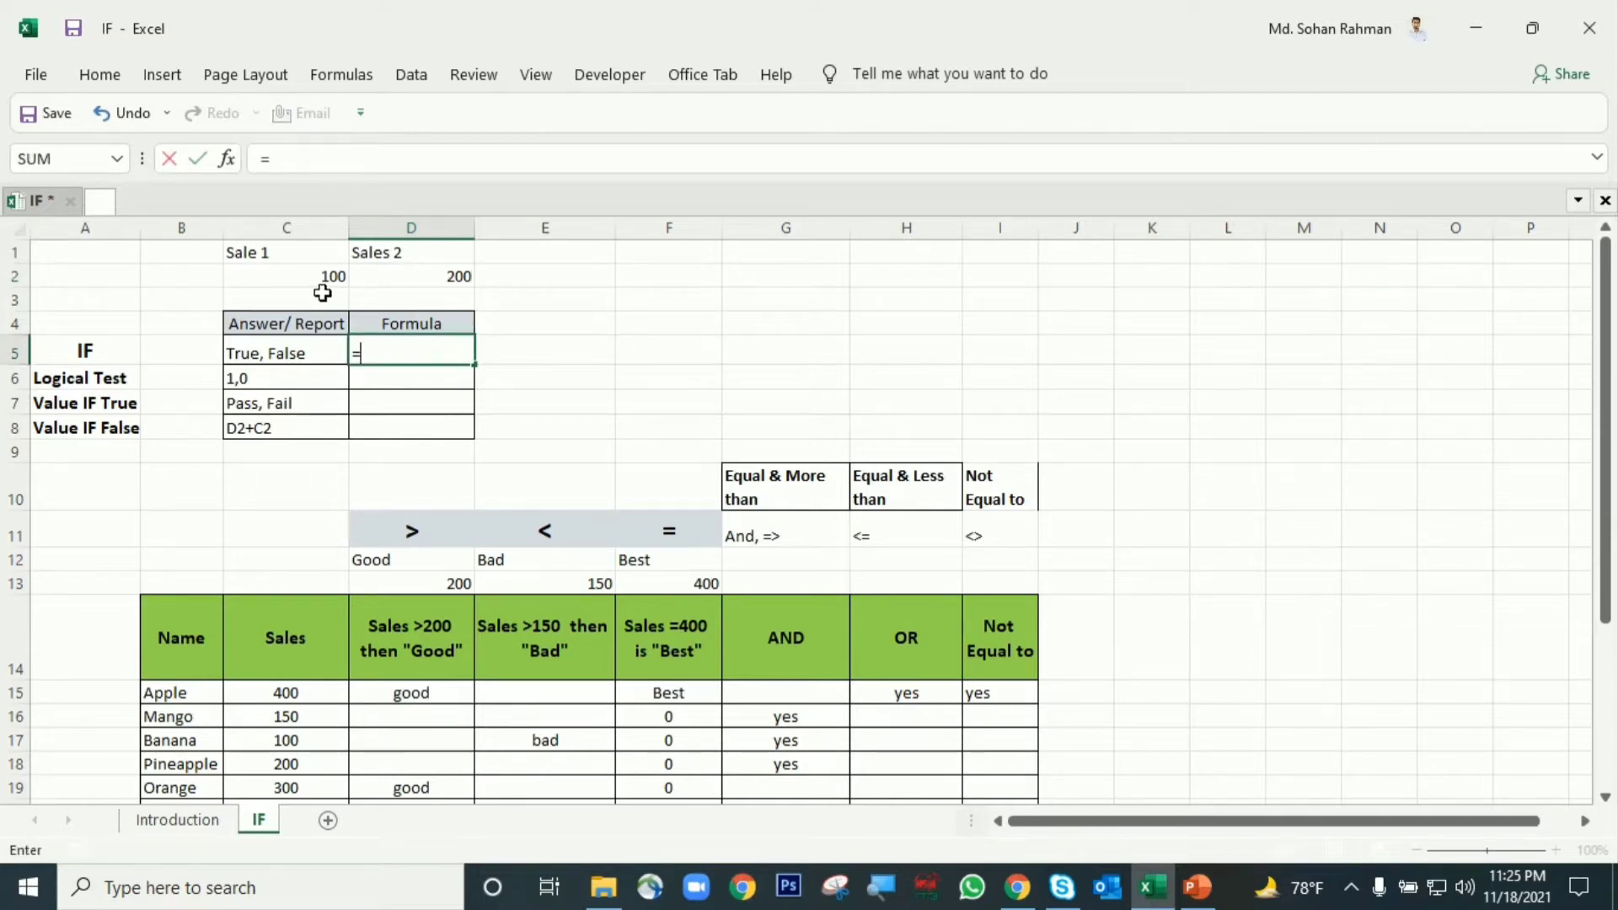
left_click(289, 279)
type("=")
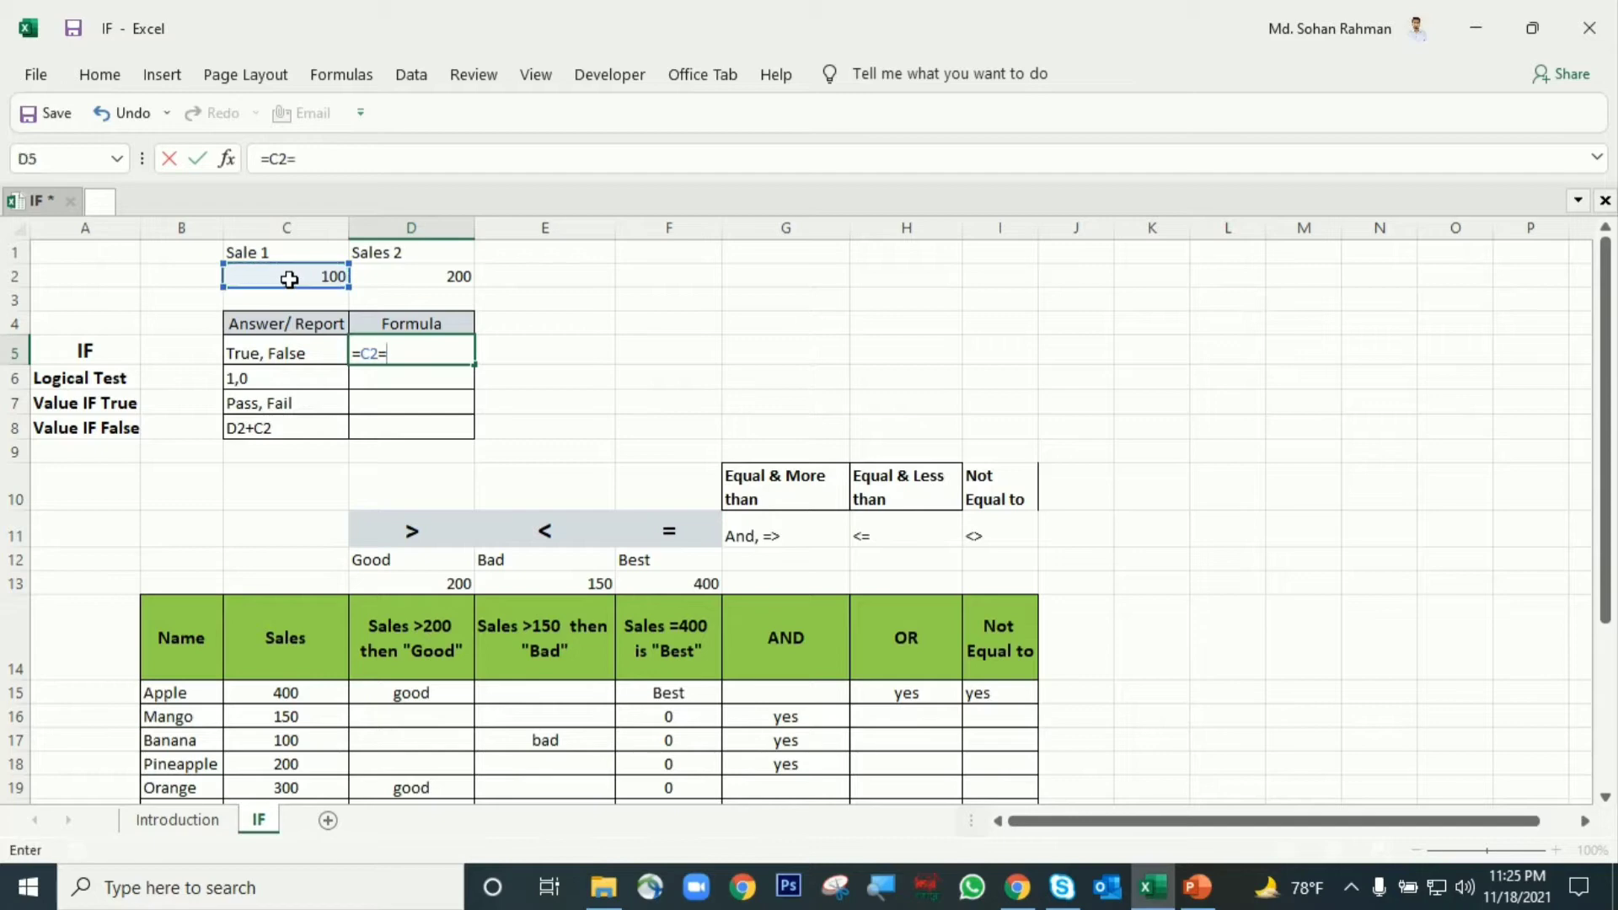
left_click(448, 279)
key("Return")
Review the two sales values against the equality test in D5, set Sales 2 in D2 to 100 and recheck D5.
left_click(307, 275)
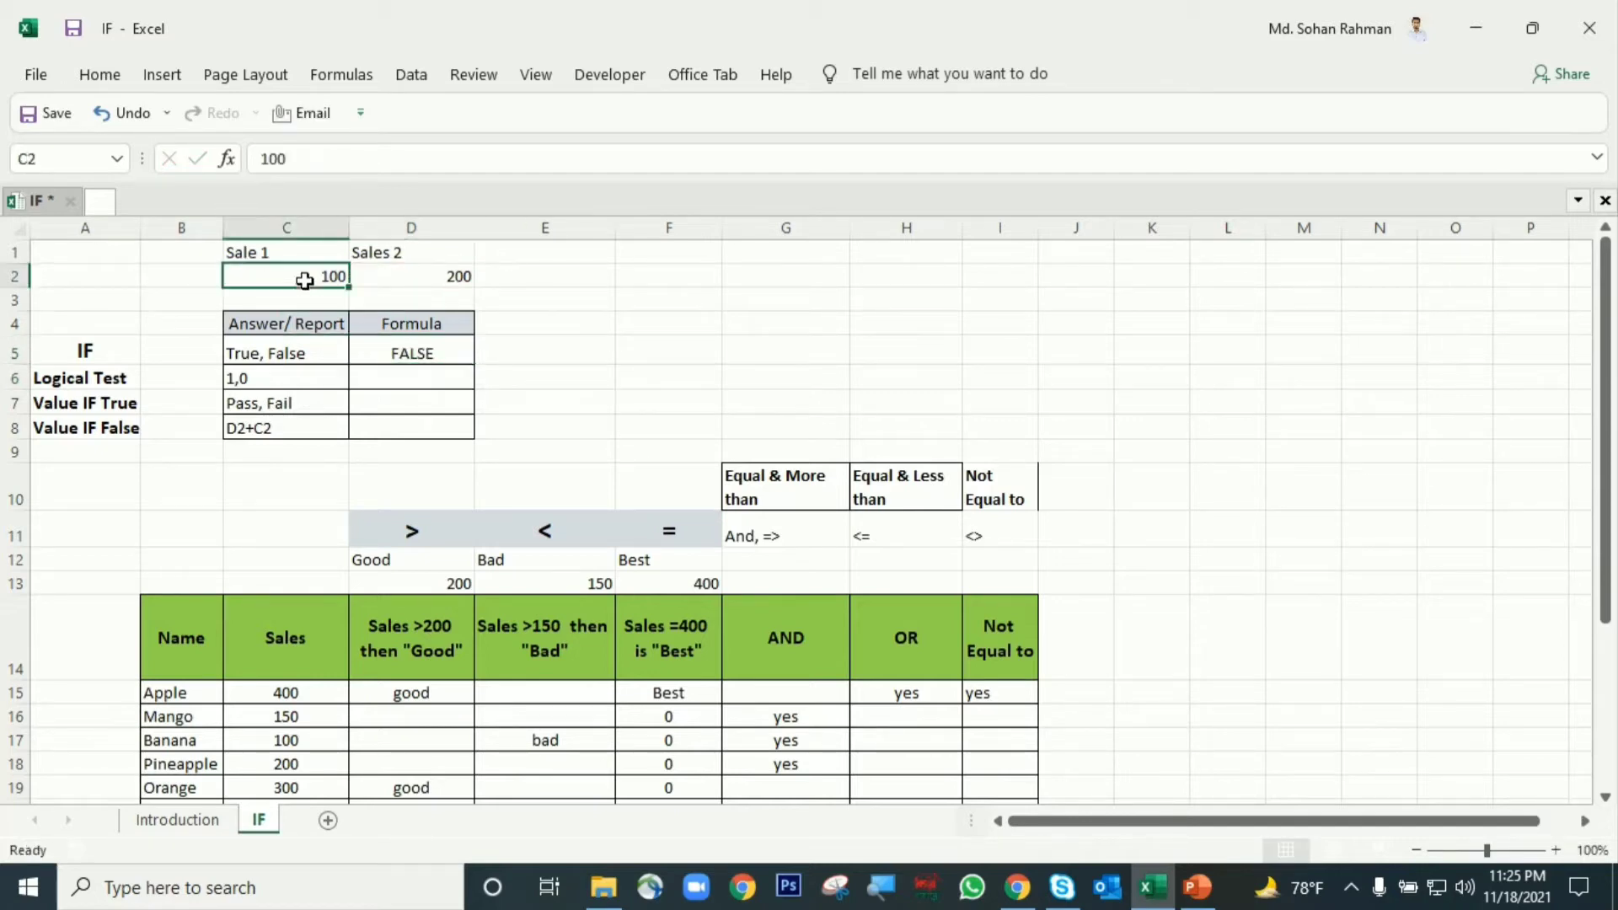
left_click(402, 280)
left_click(317, 276)
left_click(414, 276)
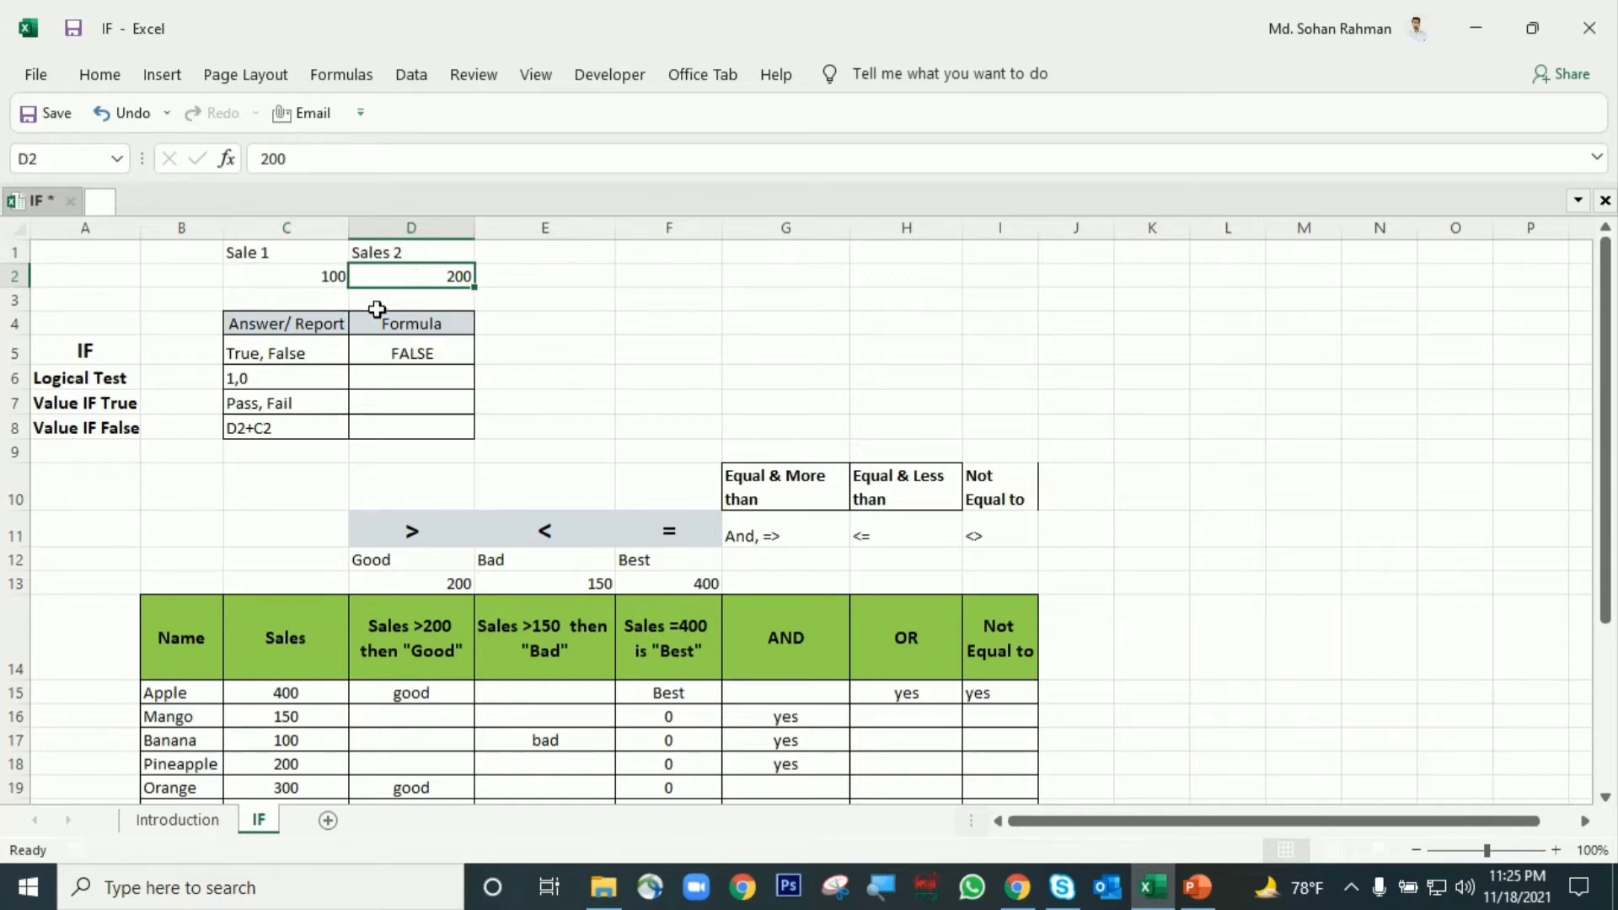
left_click(439, 357)
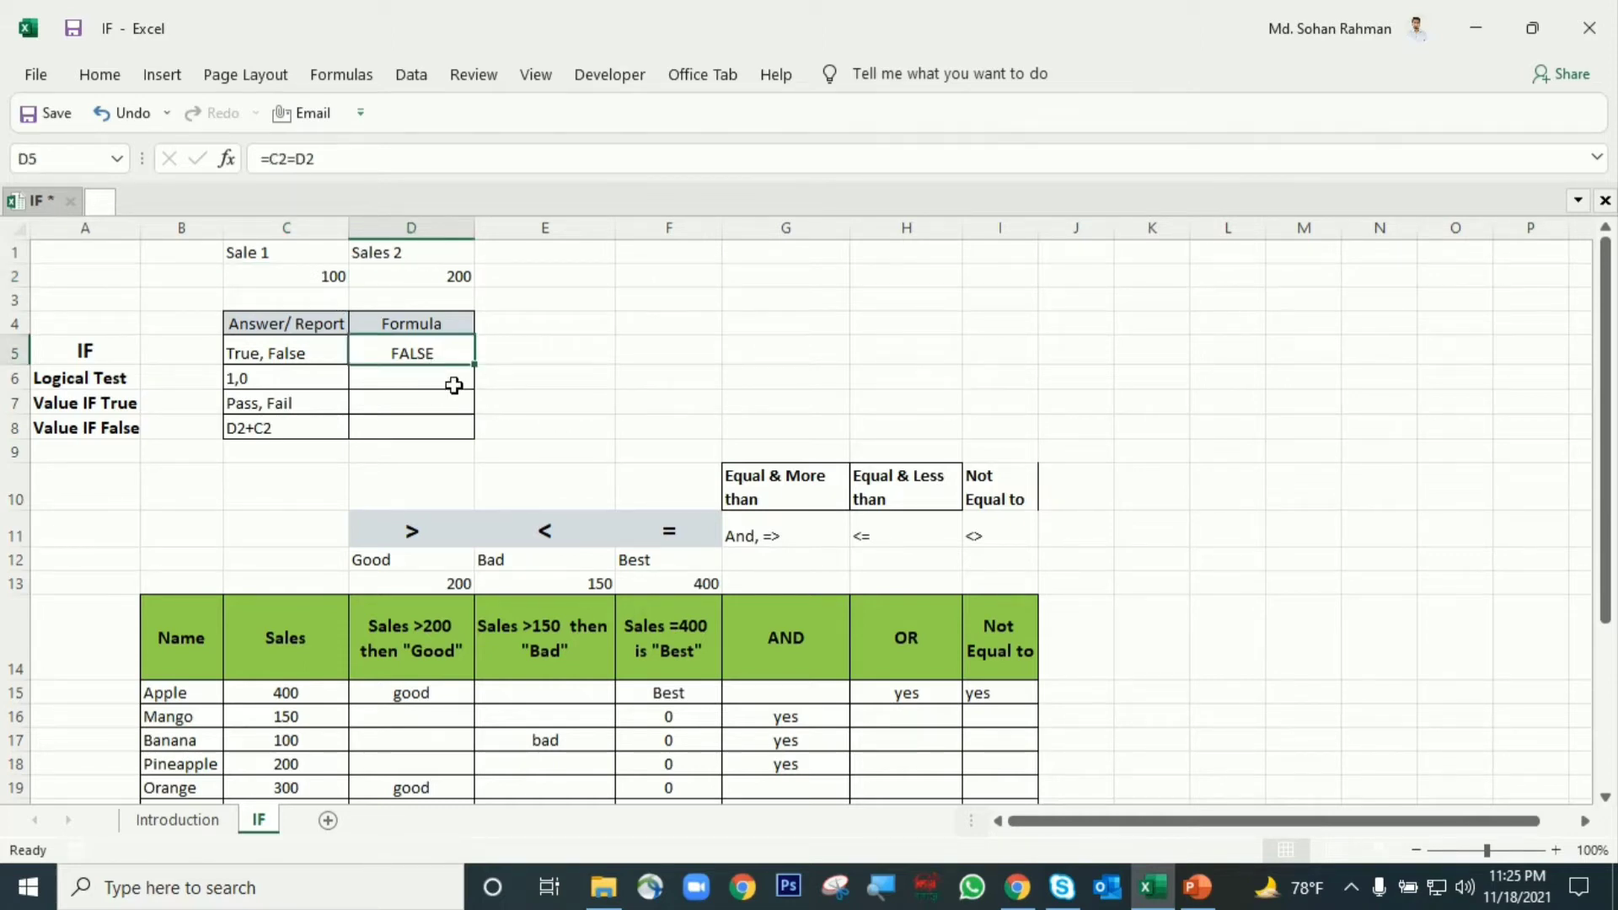
left_click(455, 279)
type("100")
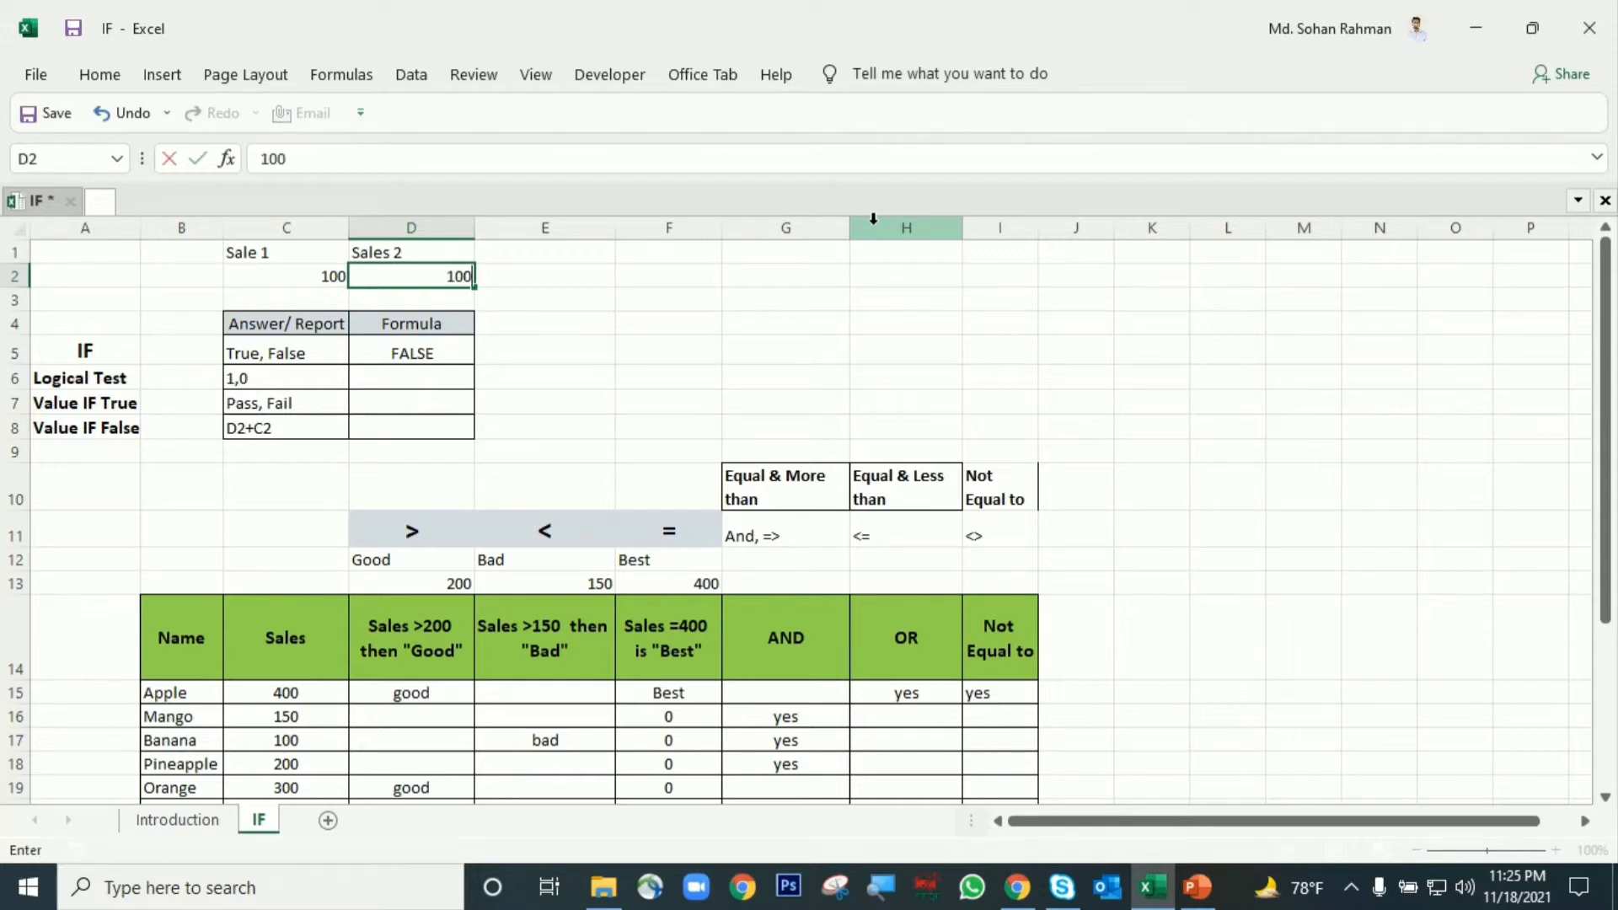
key("Return")
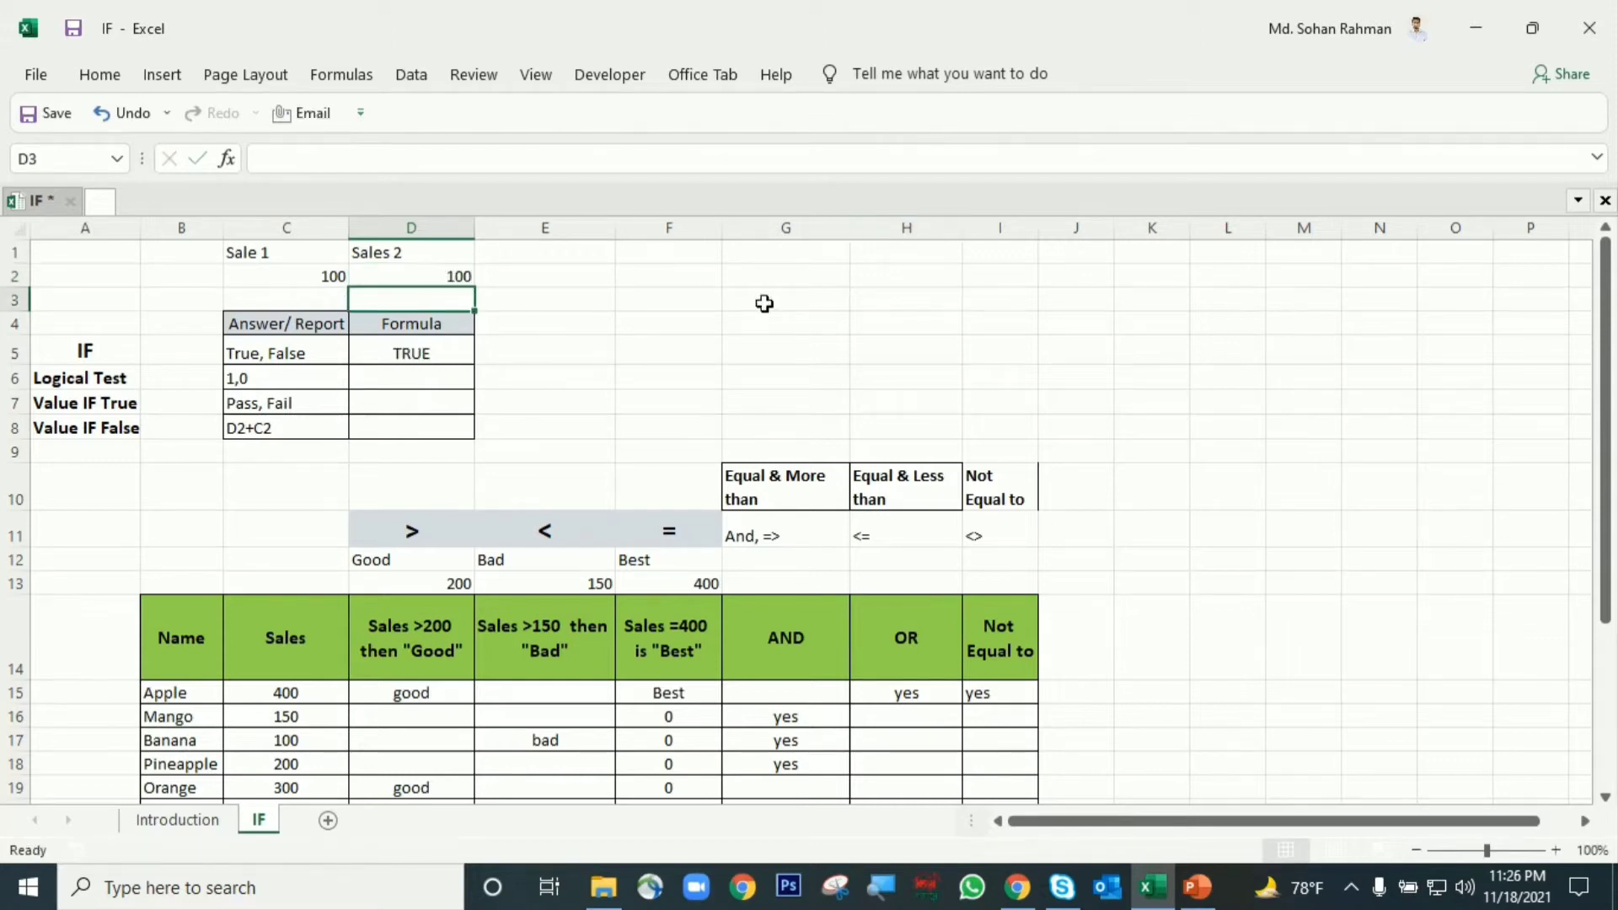
left_click(427, 354)
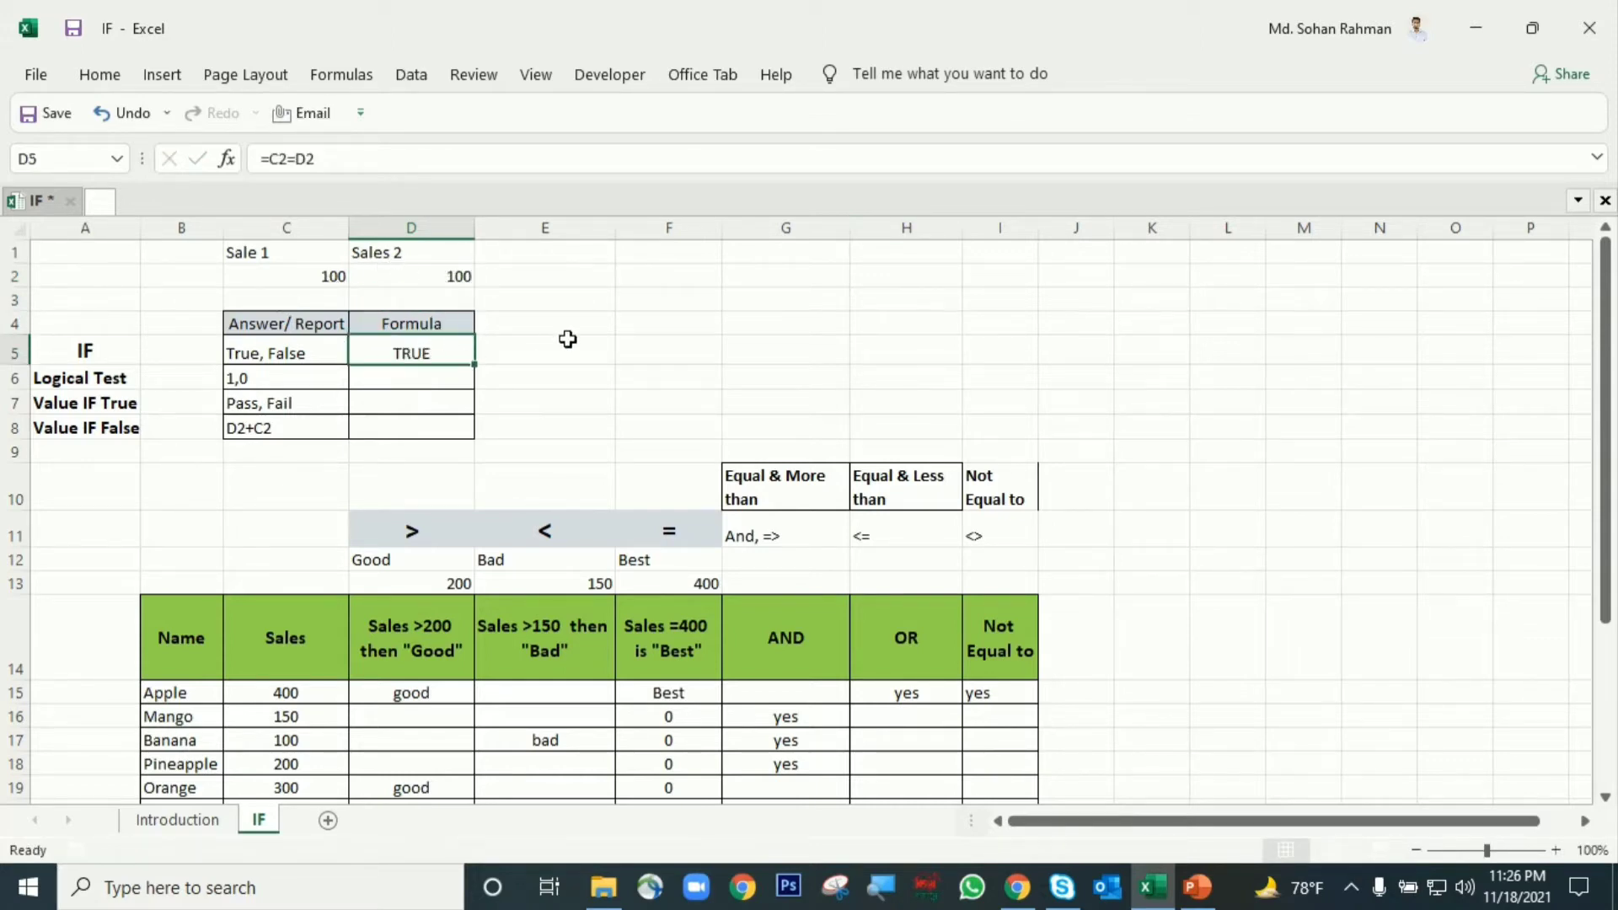
Set the Sales 2 value in cell D2 back to 200.
left_click(446, 271)
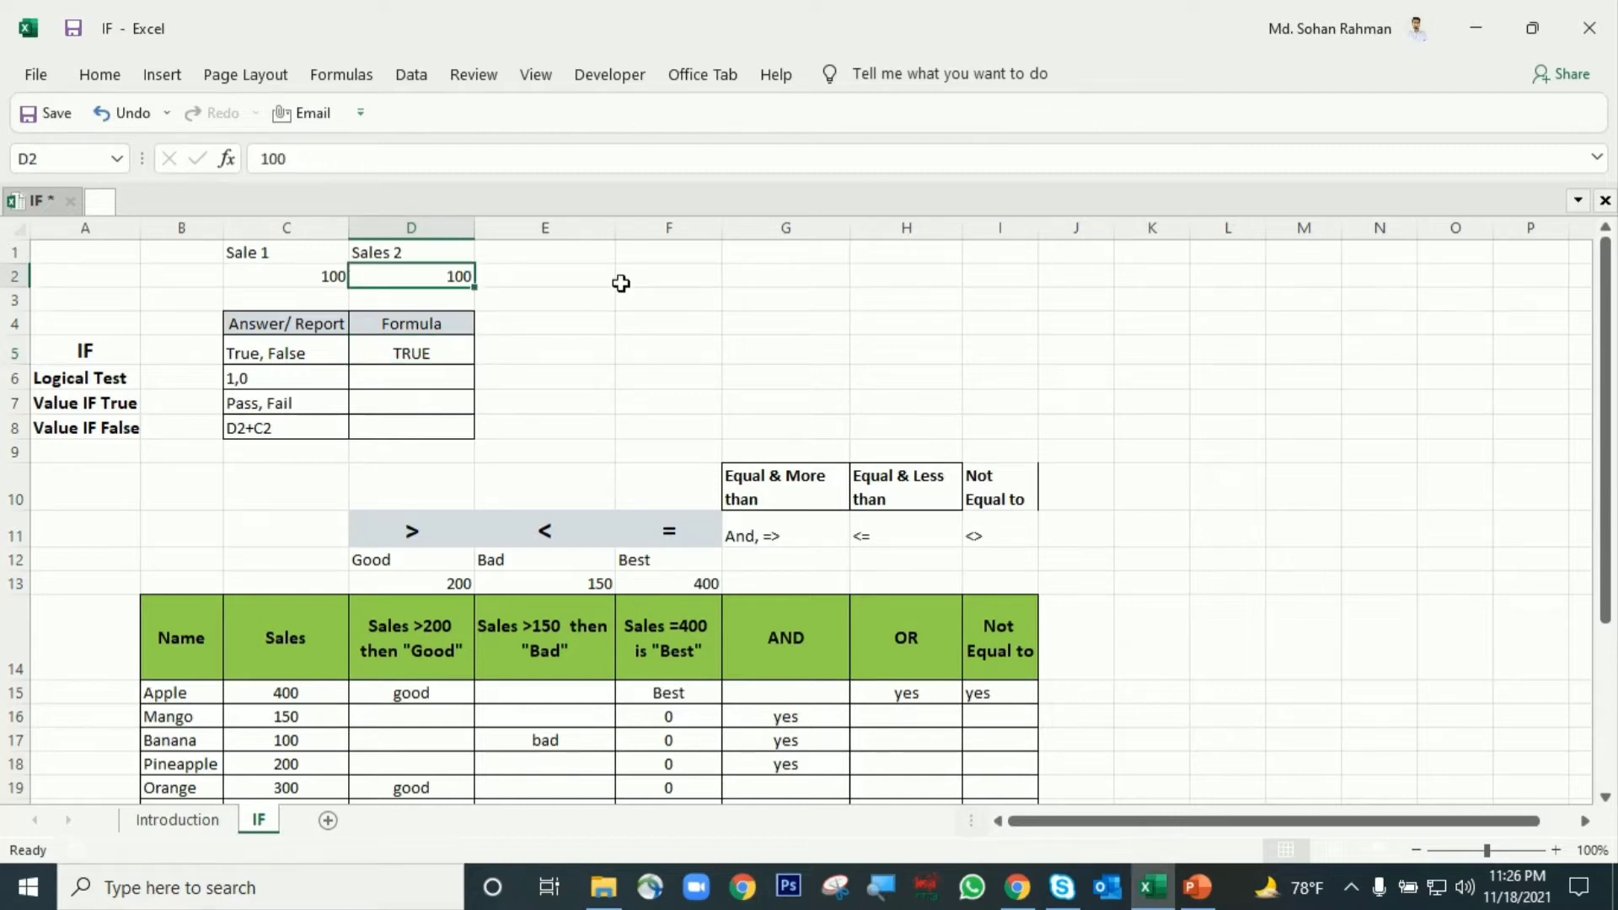
type("200")
key("Return")
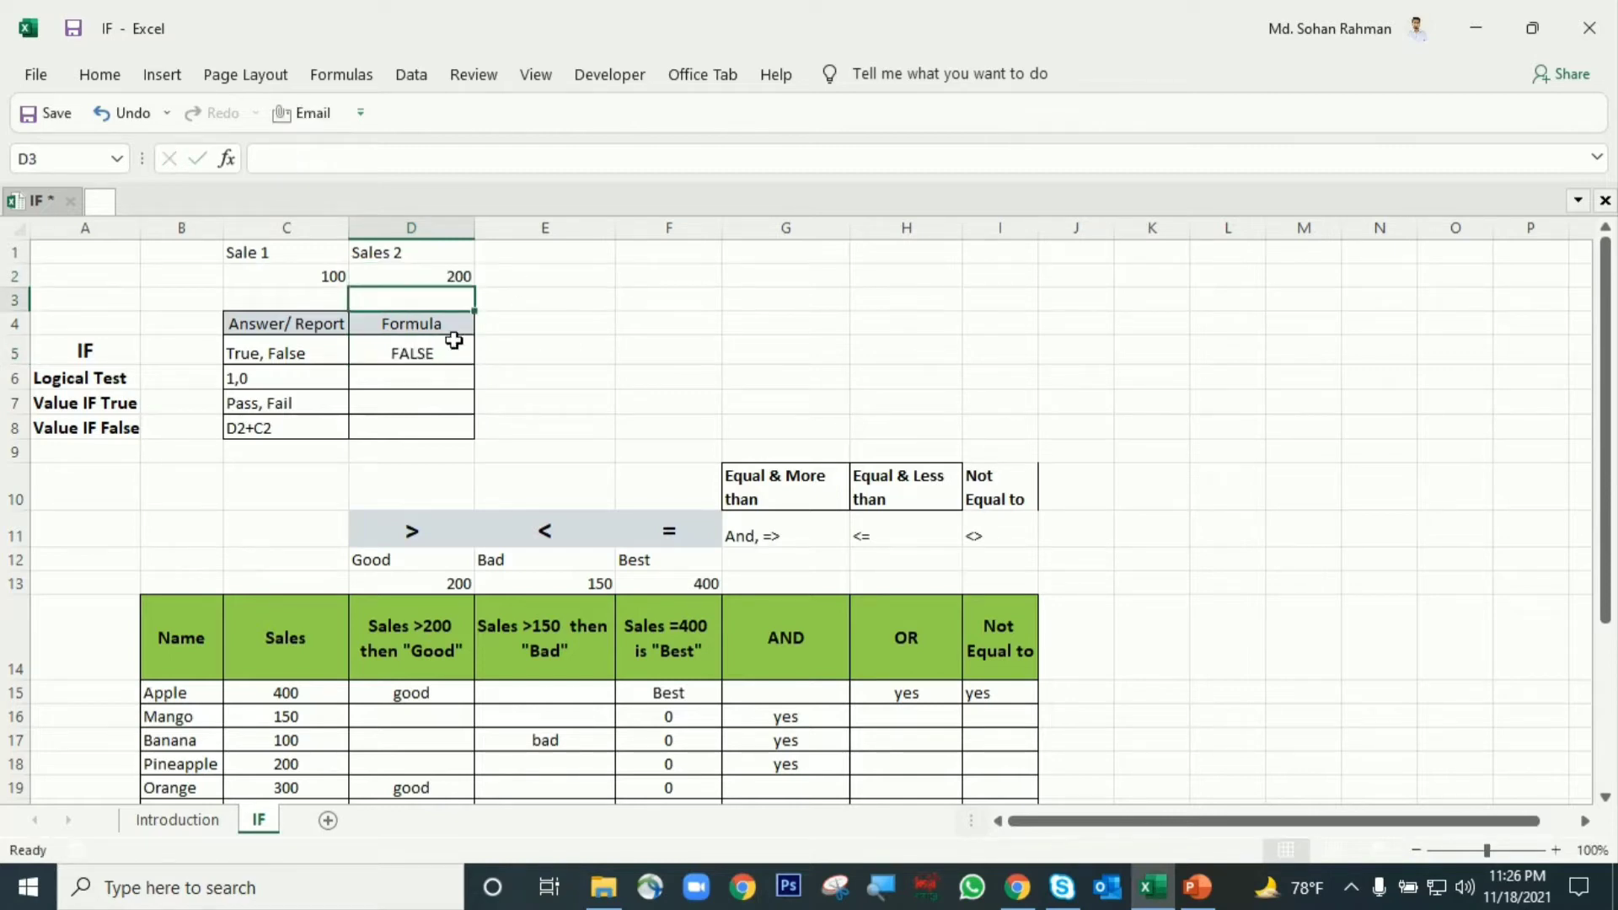
Replace the formula in D5 with =C2<>D2 to test whether the two sales values differ.
left_click(442, 352)
type("=")
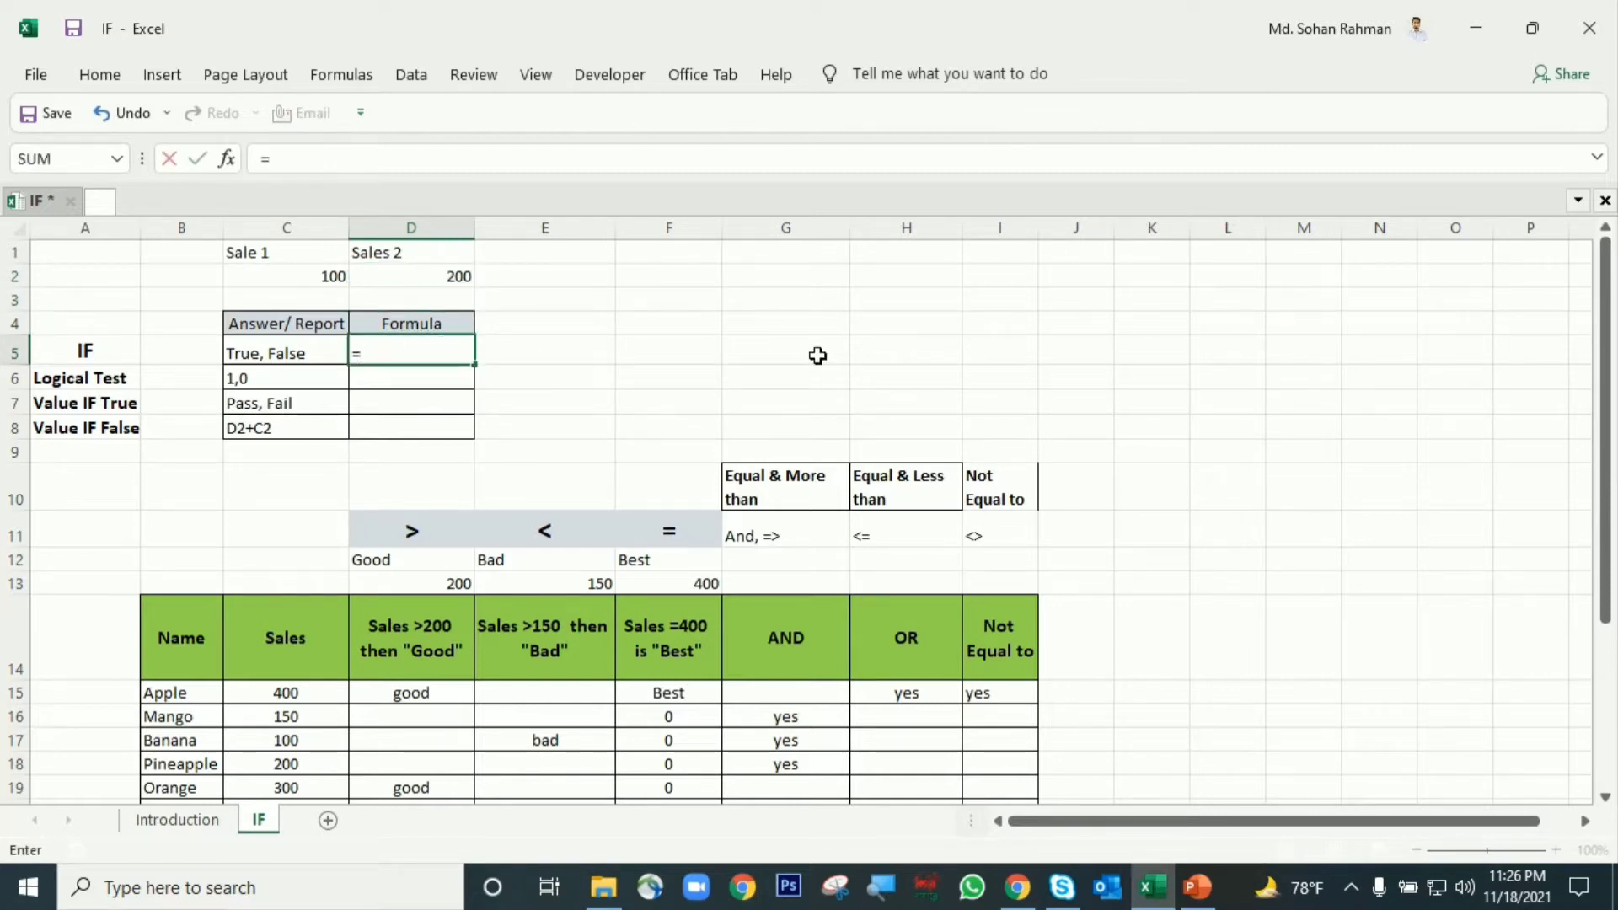
left_click(316, 270)
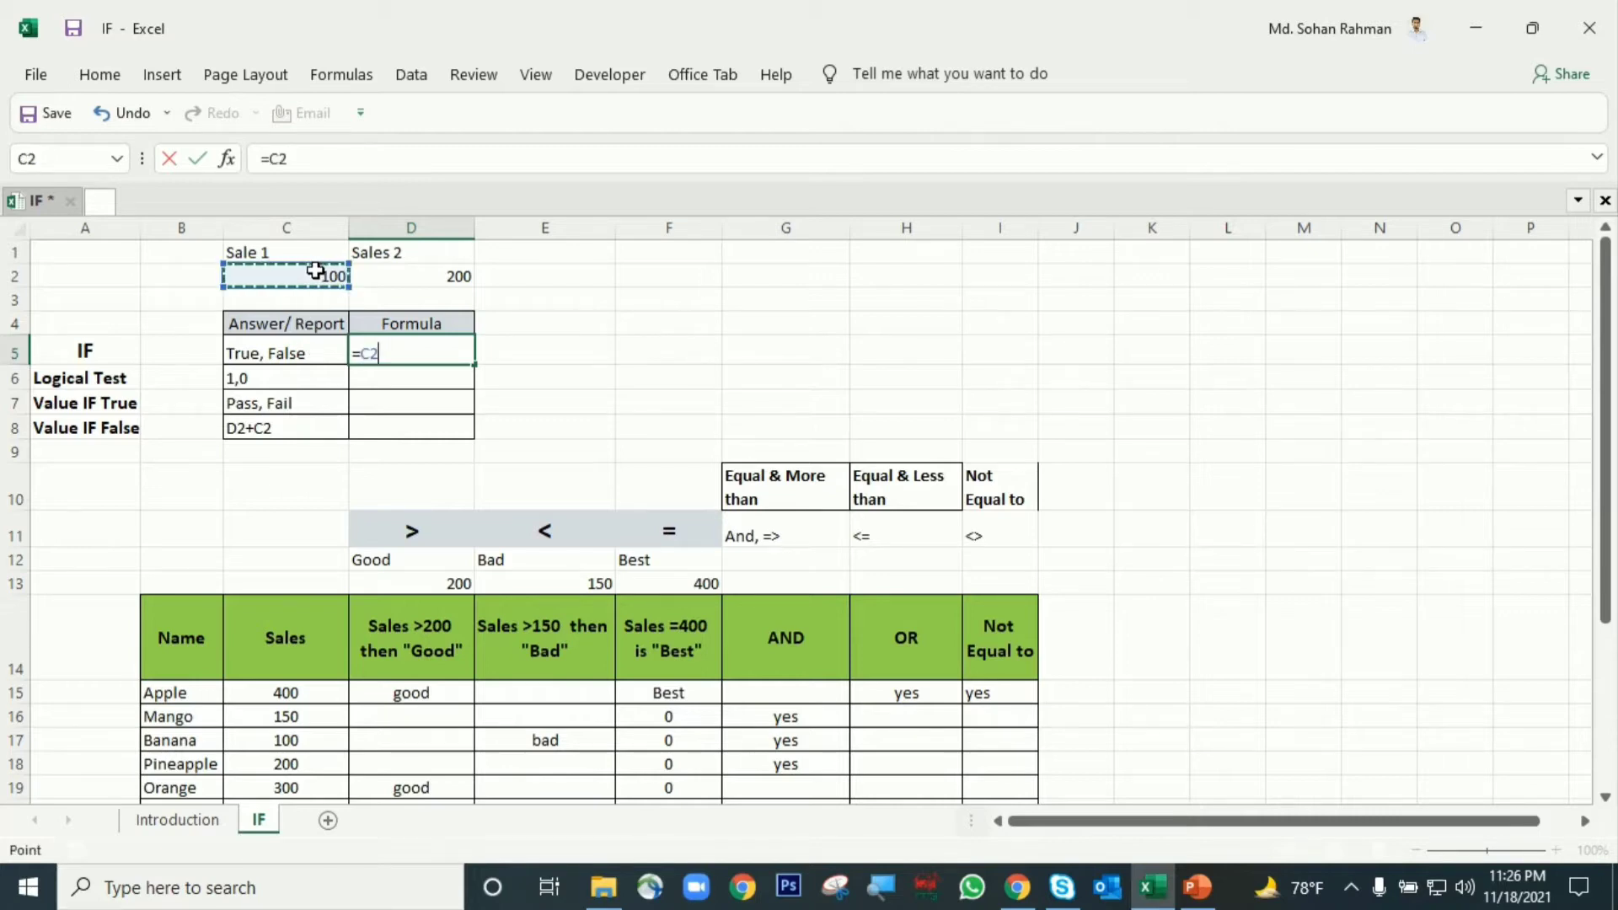
type("<>")
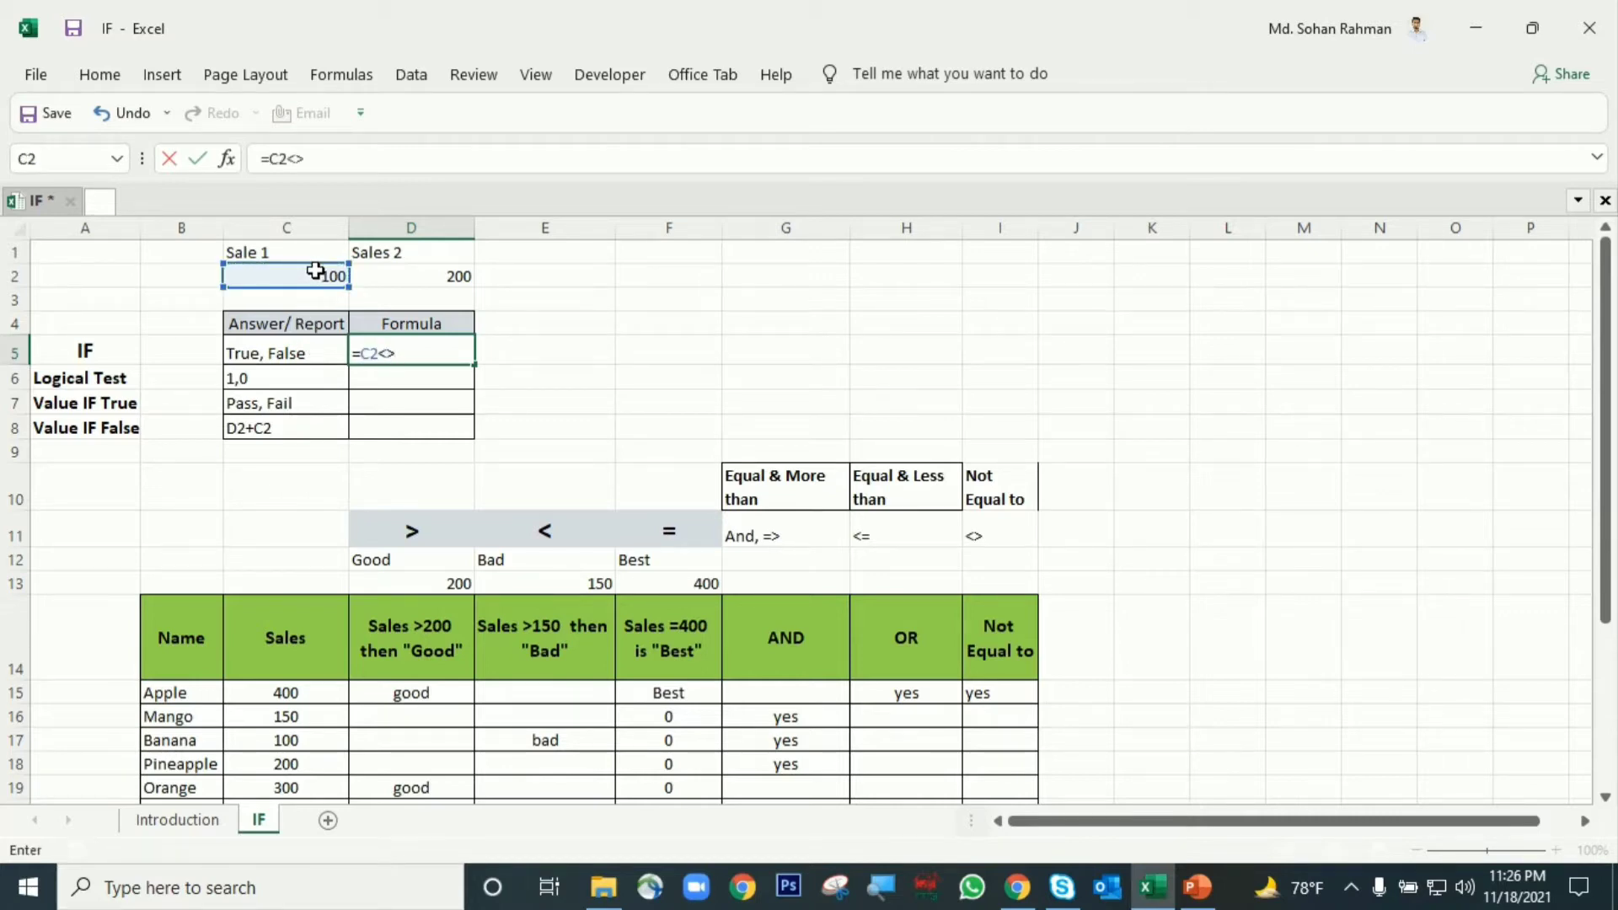
left_click(416, 266)
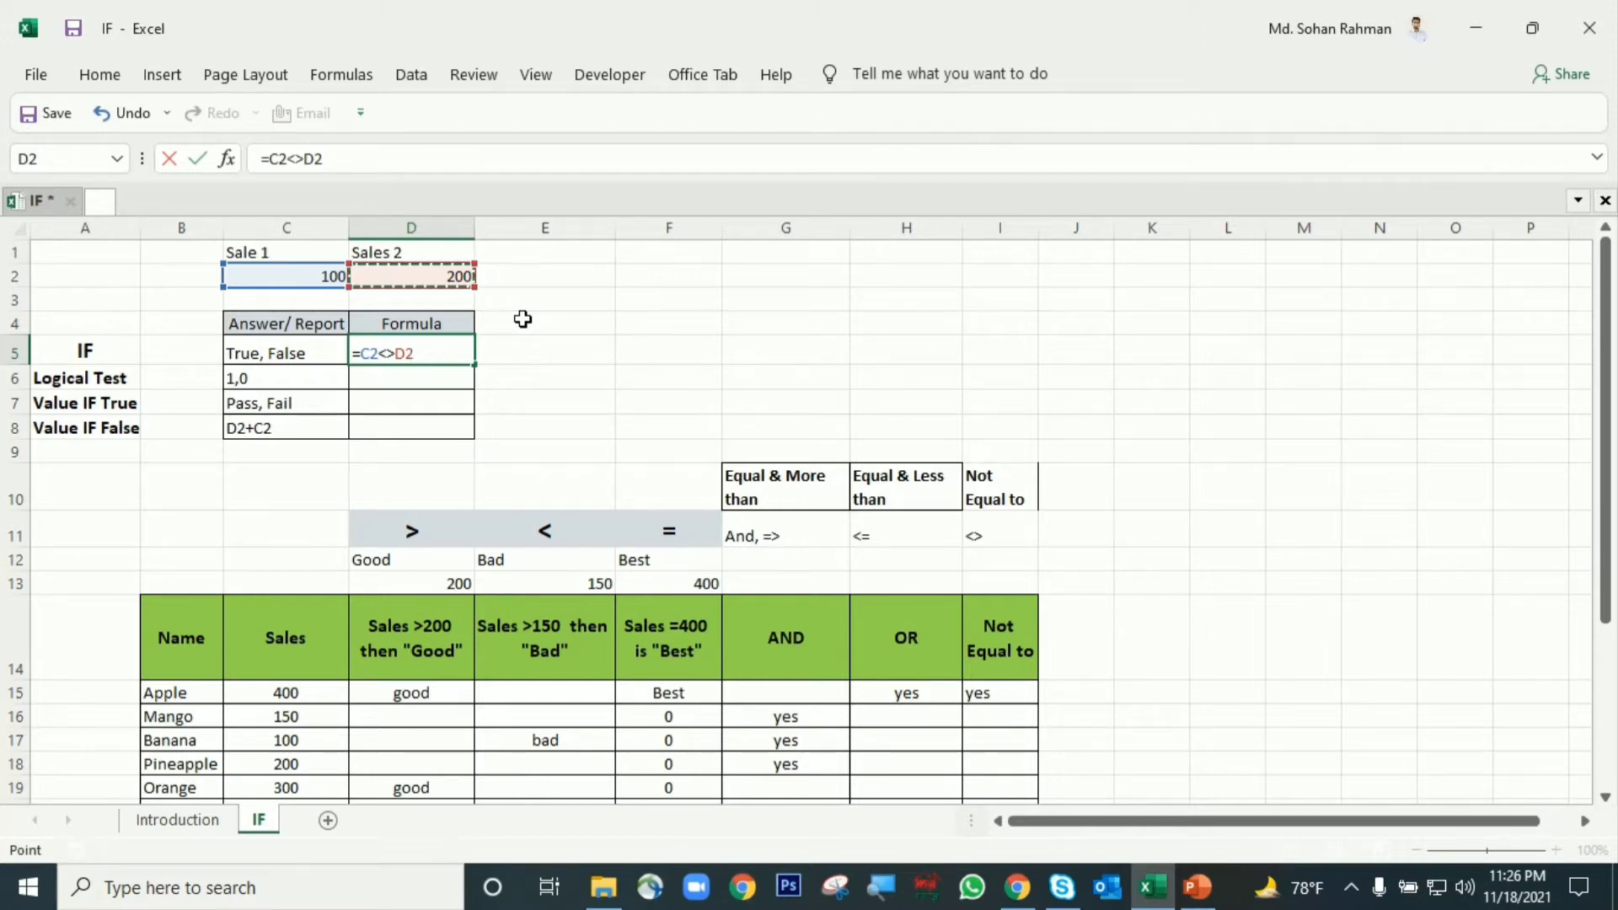
key("Return")
left_click(382, 347)
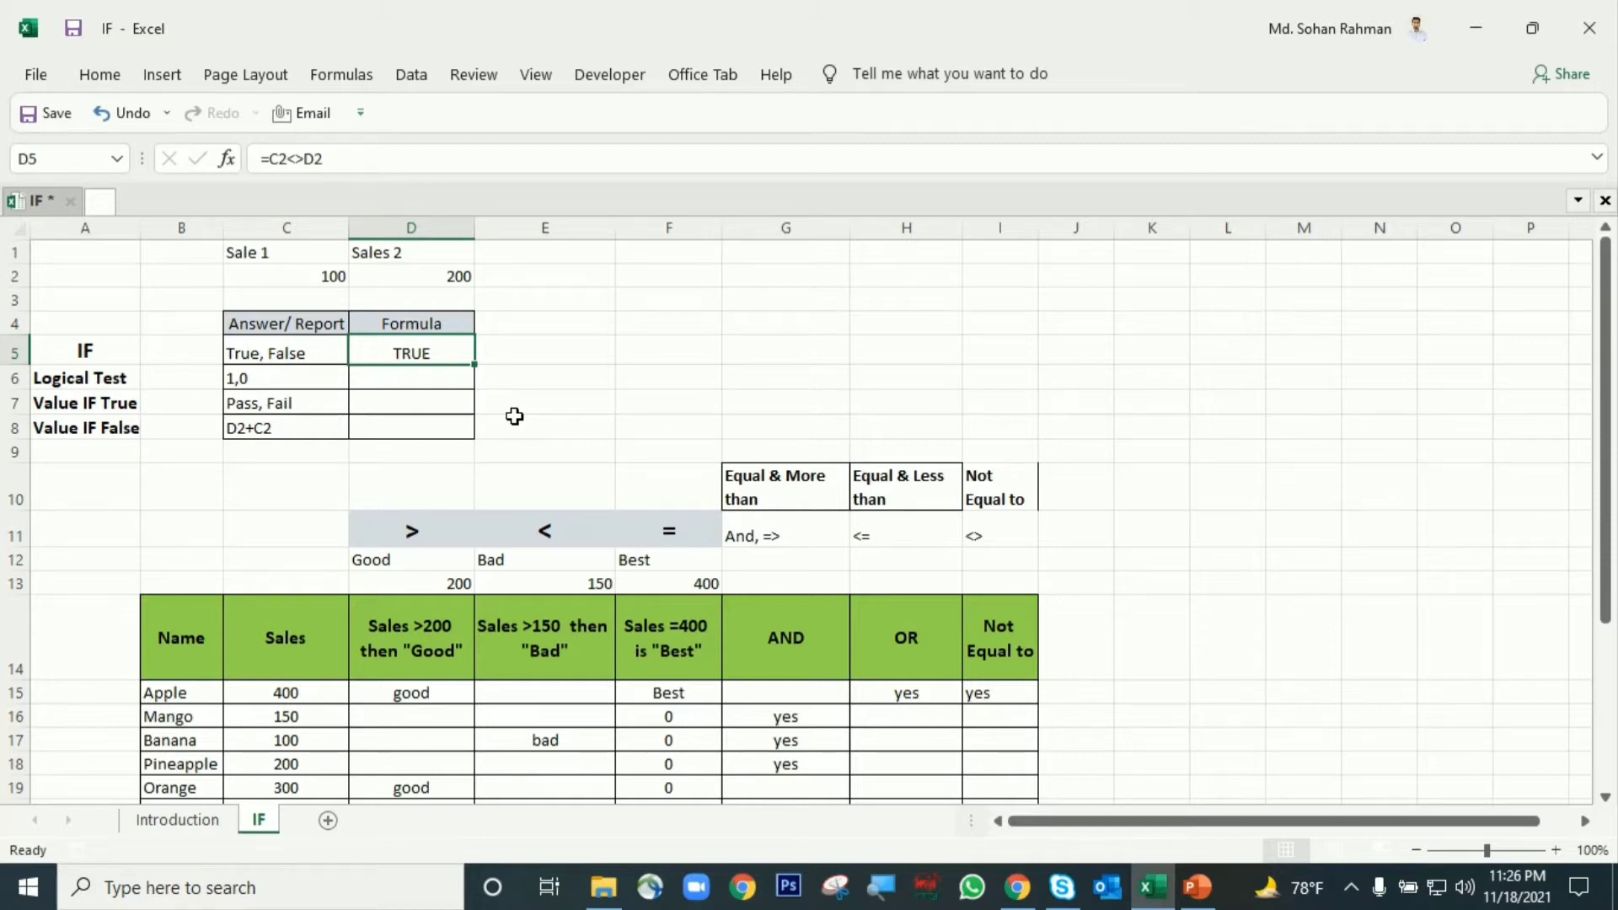
Clear cell D5 and enter the formula =IF(D2>C2,"True","false").
key("Delete")
type("=if")
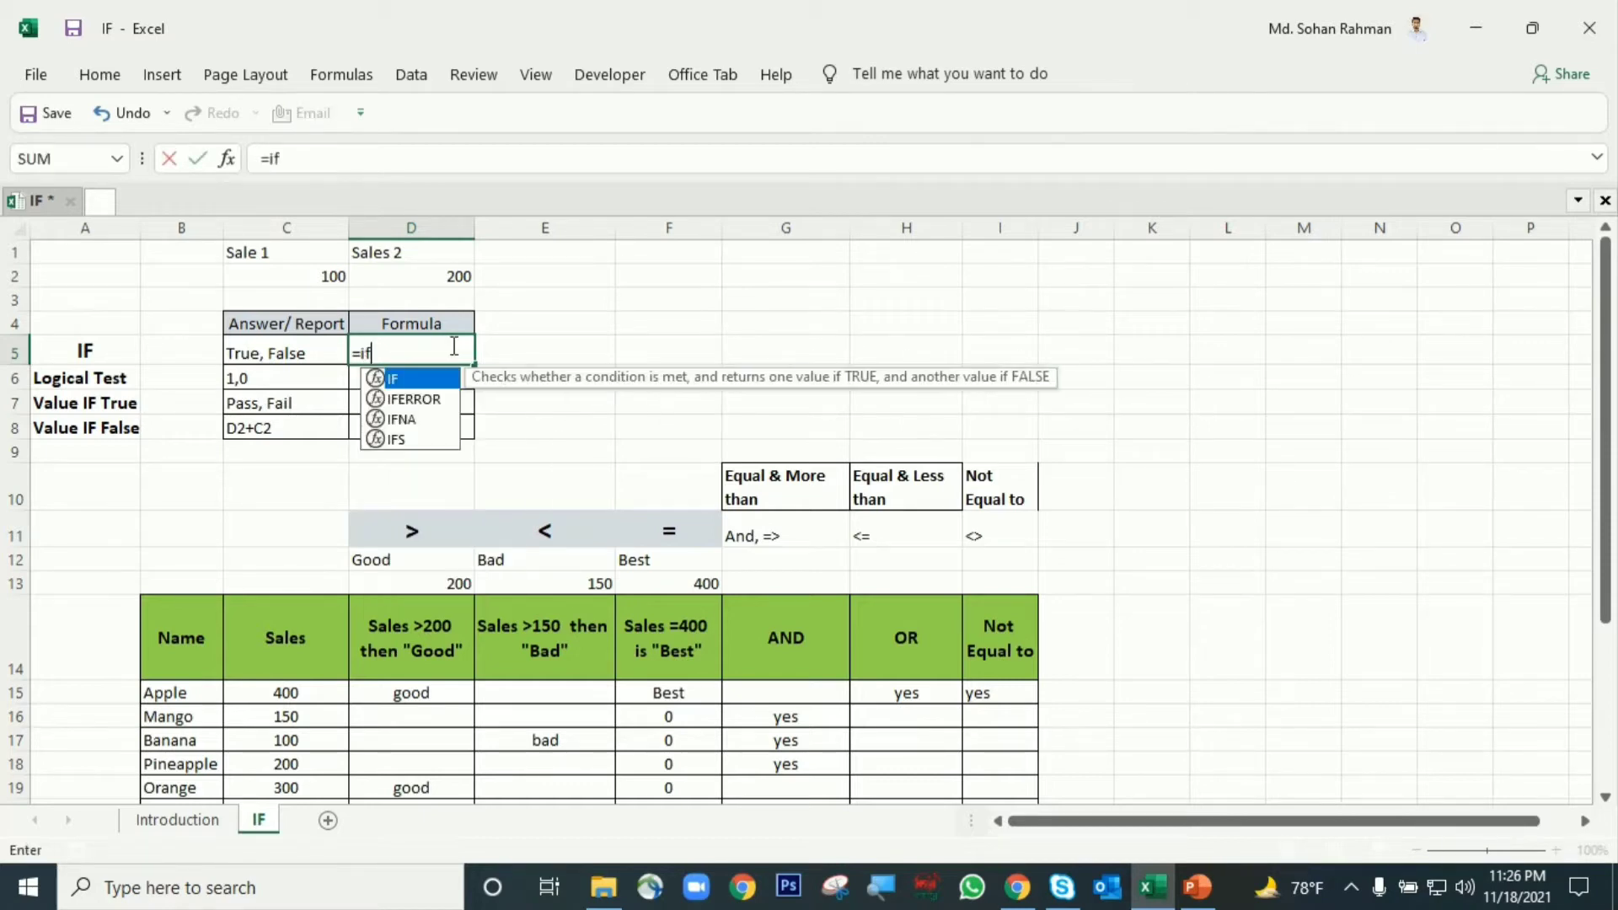
key("Tab")
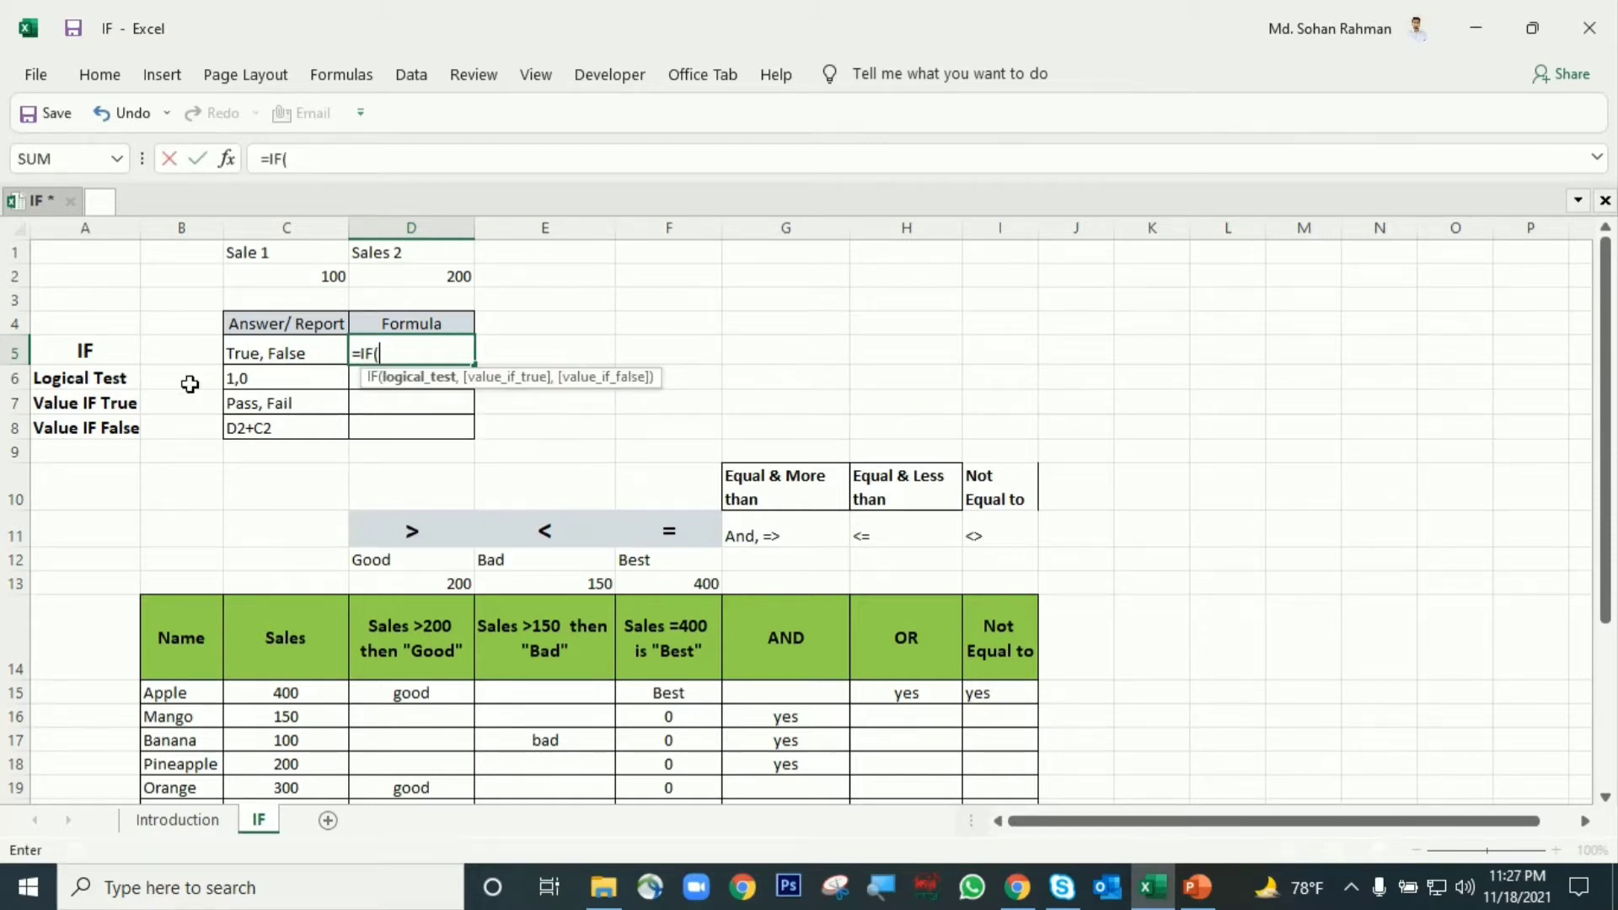
left_click(398, 273)
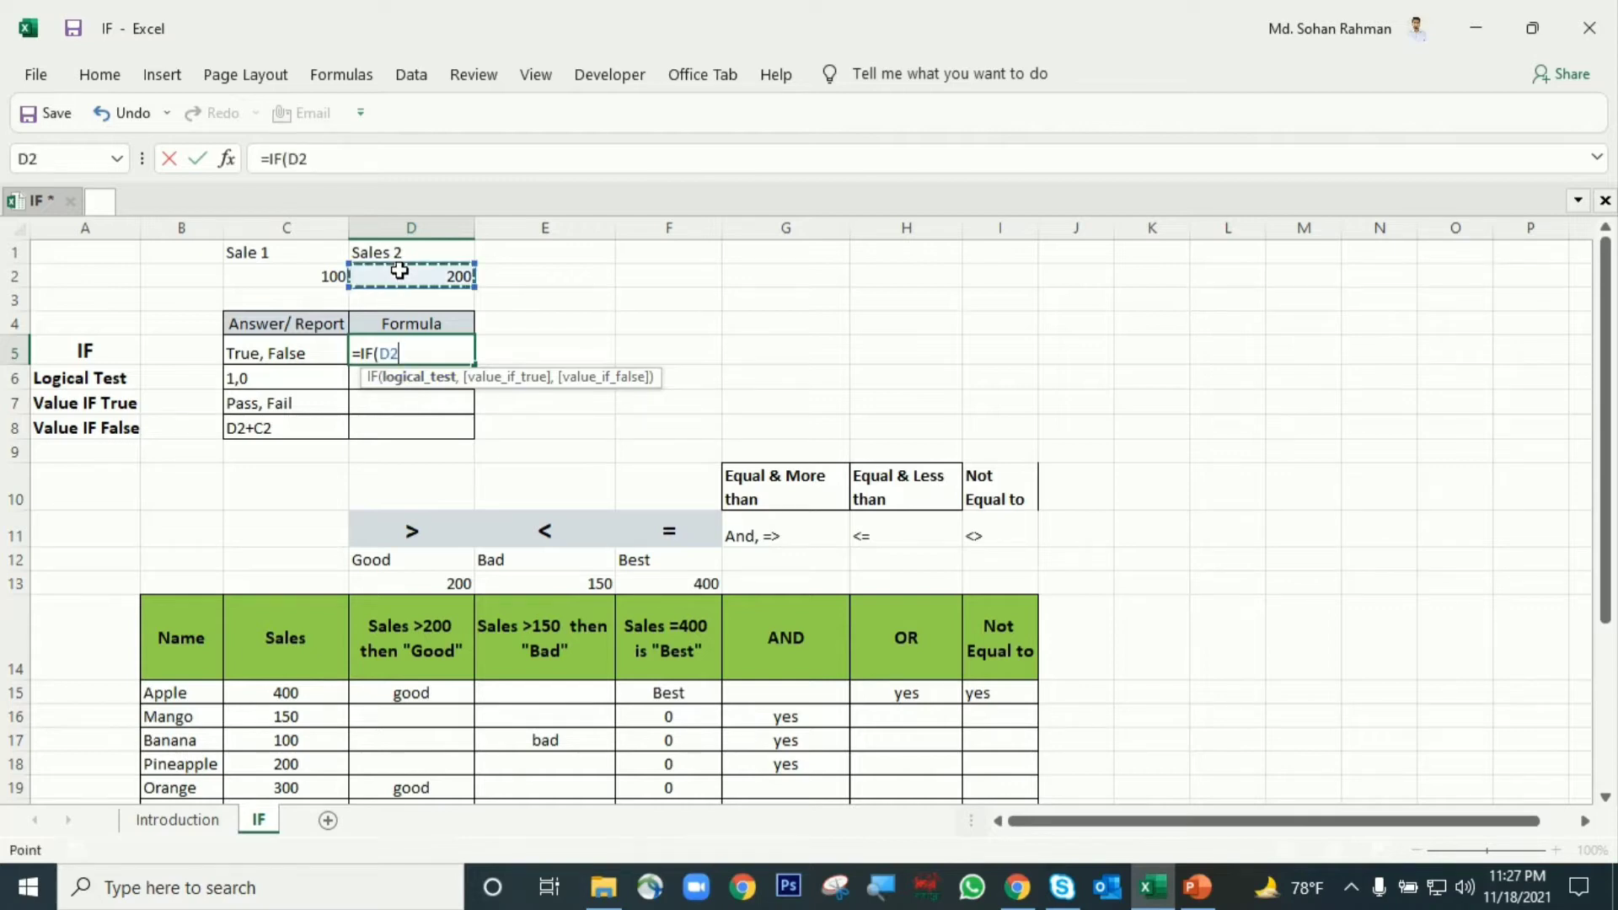
type(">")
left_click(307, 275)
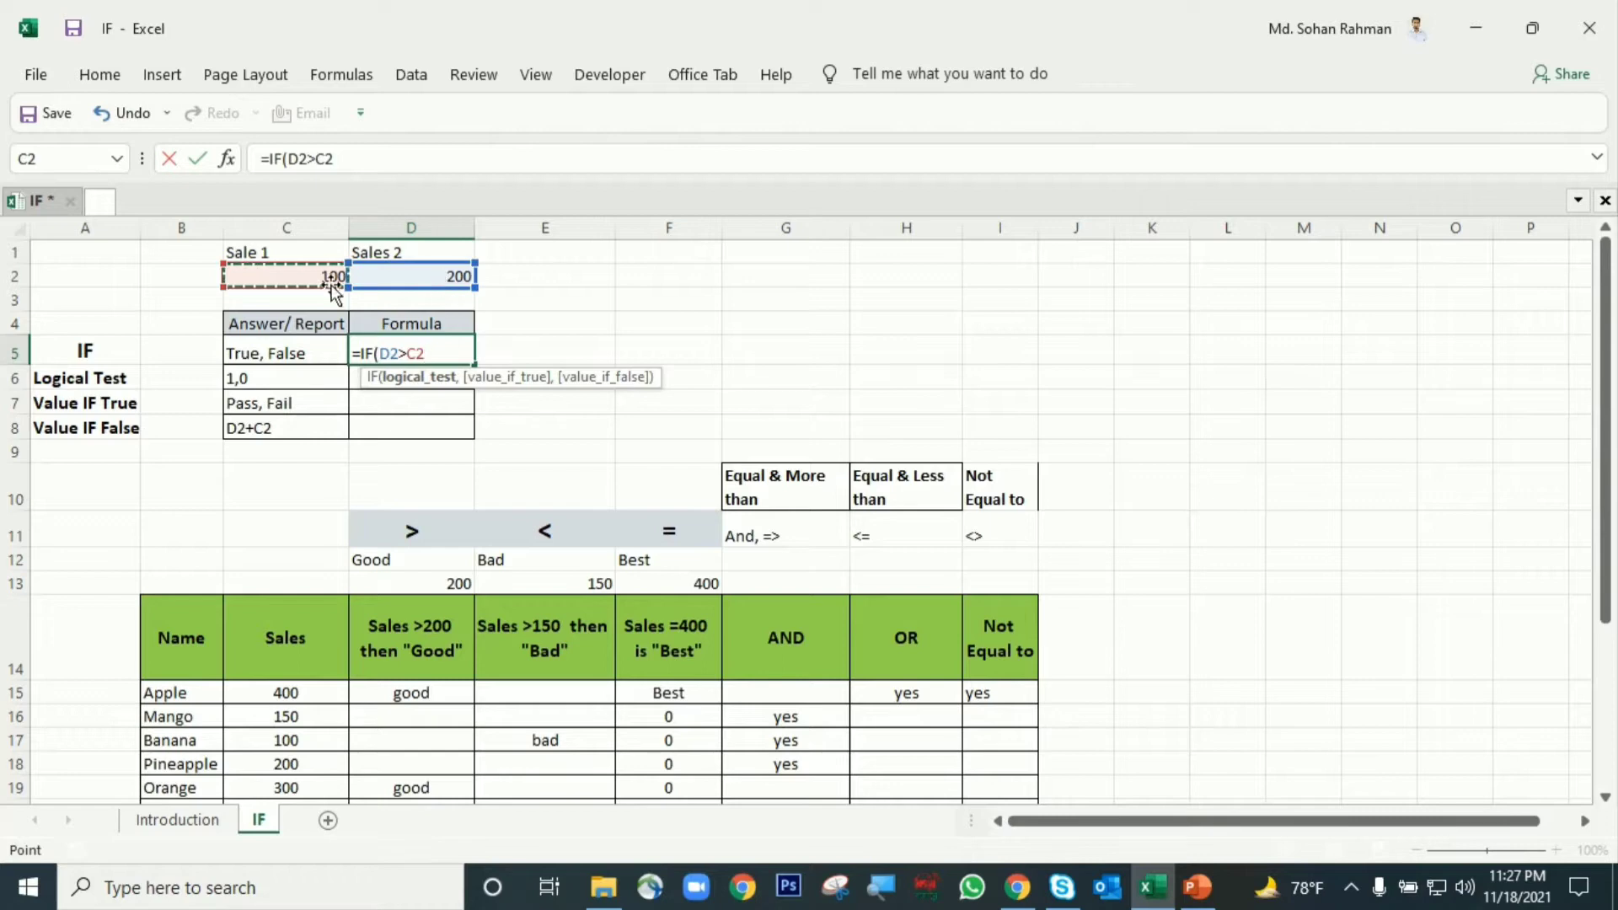
type(",\"Tru")
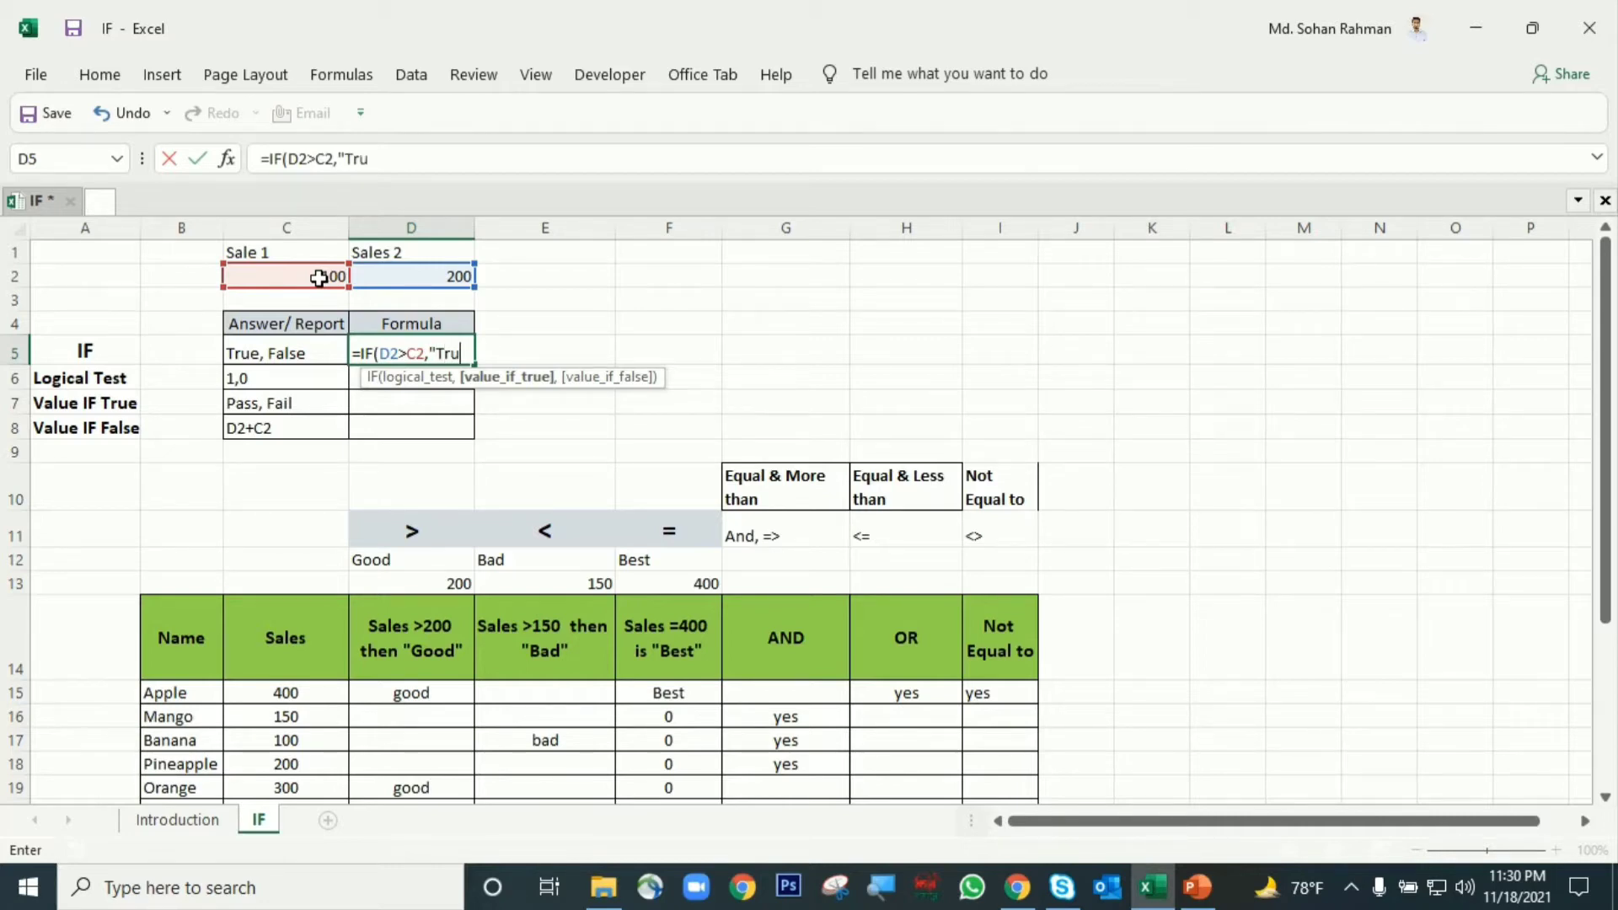
type(",\"false")
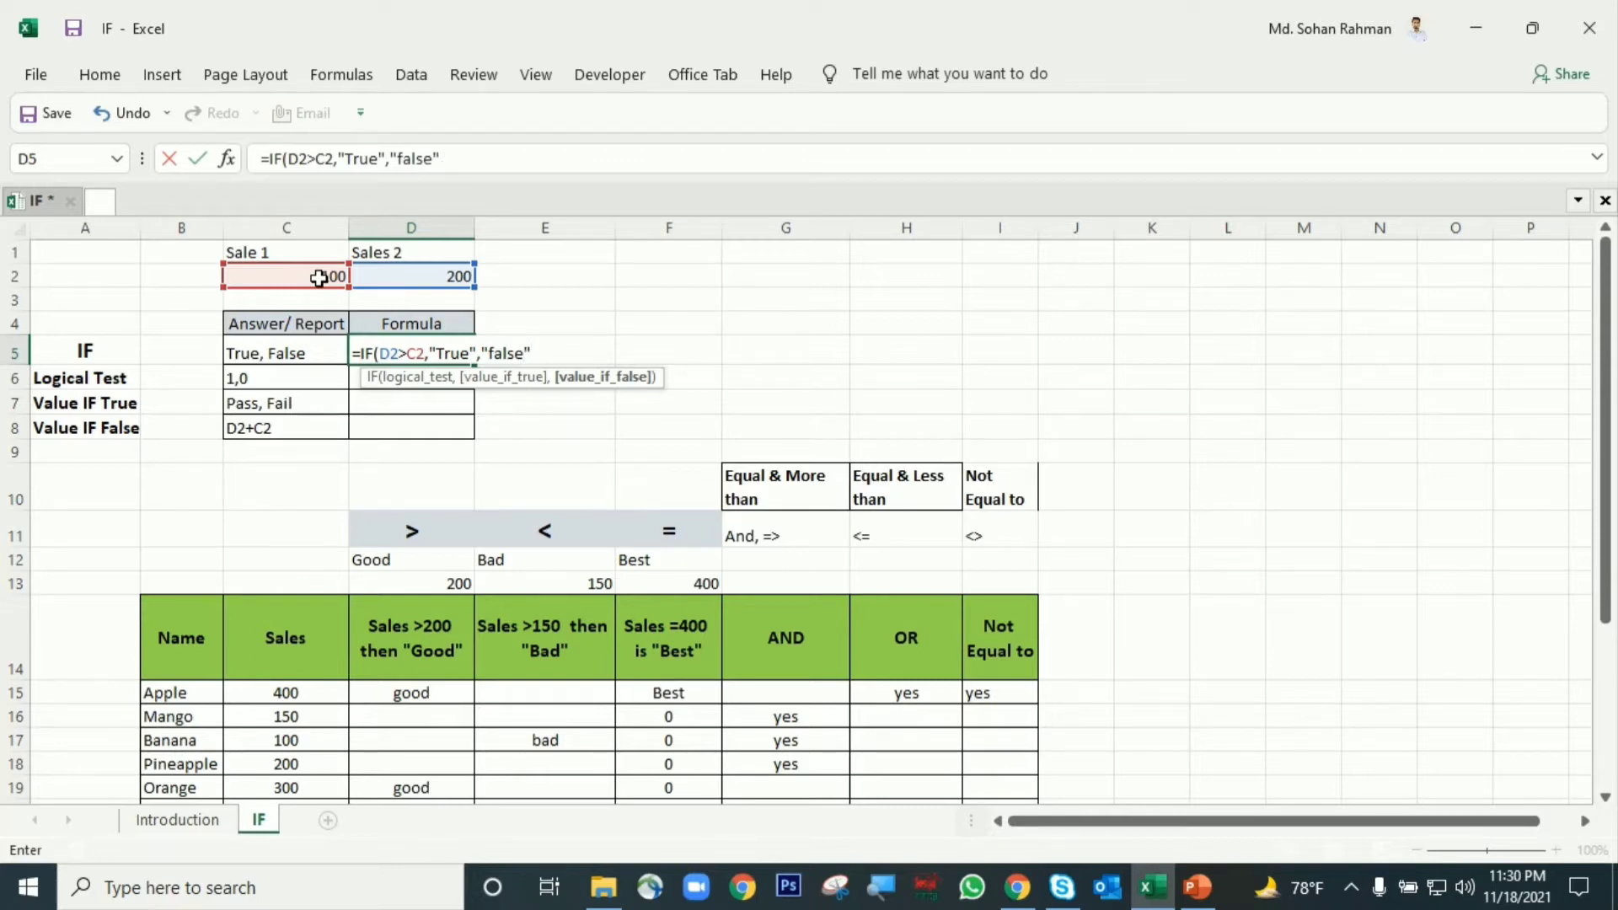
type(")")
key("Return")
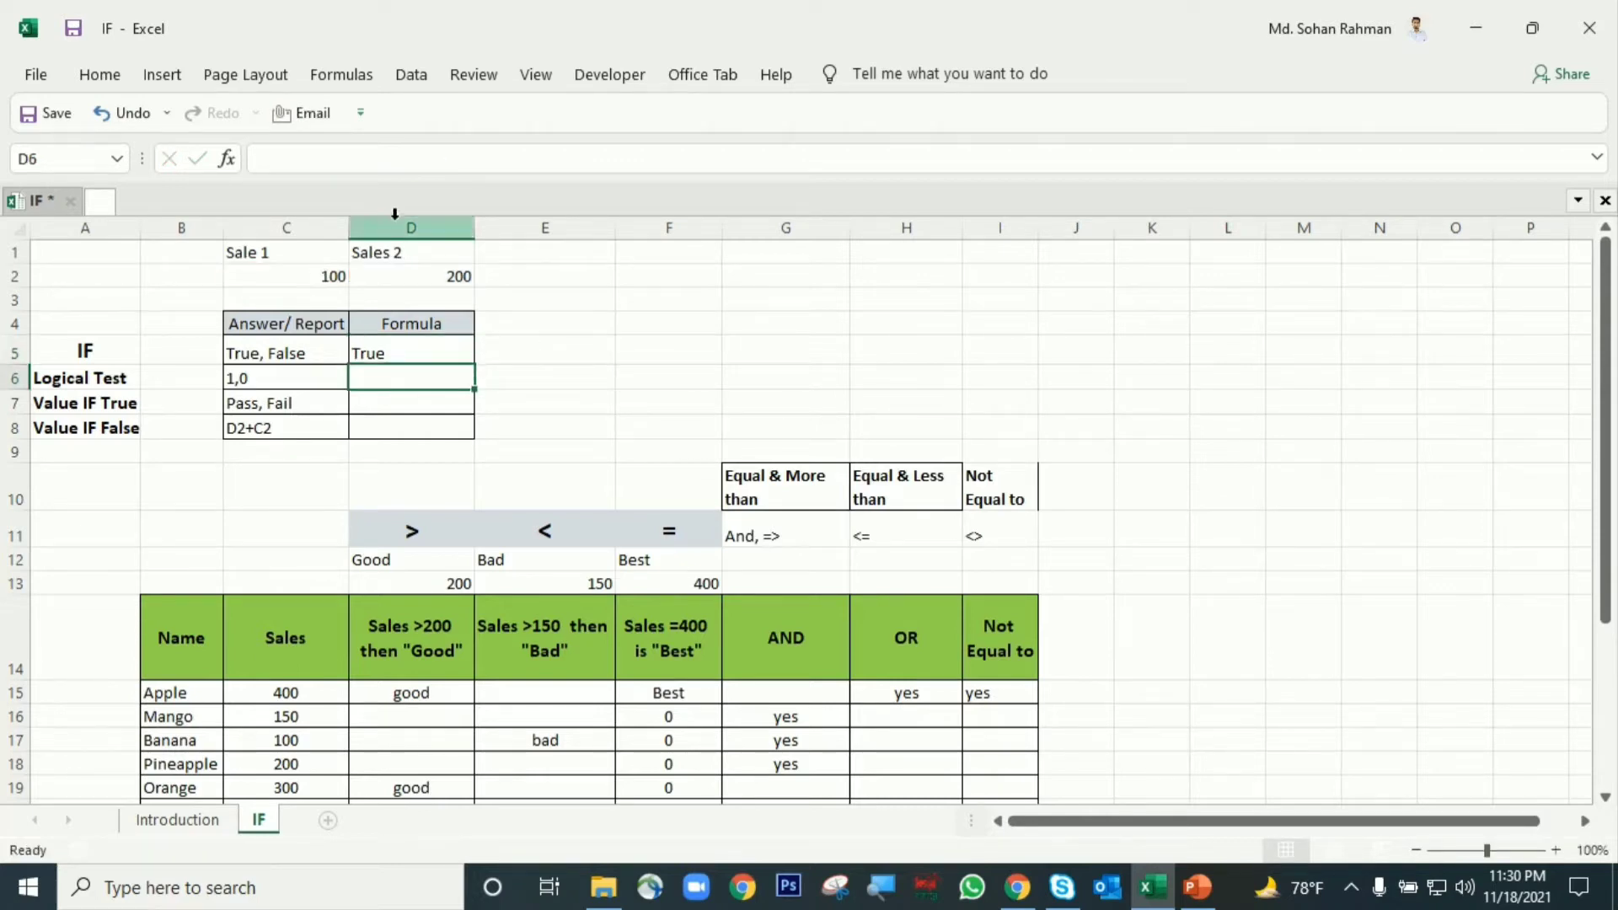
left_click(376, 350)
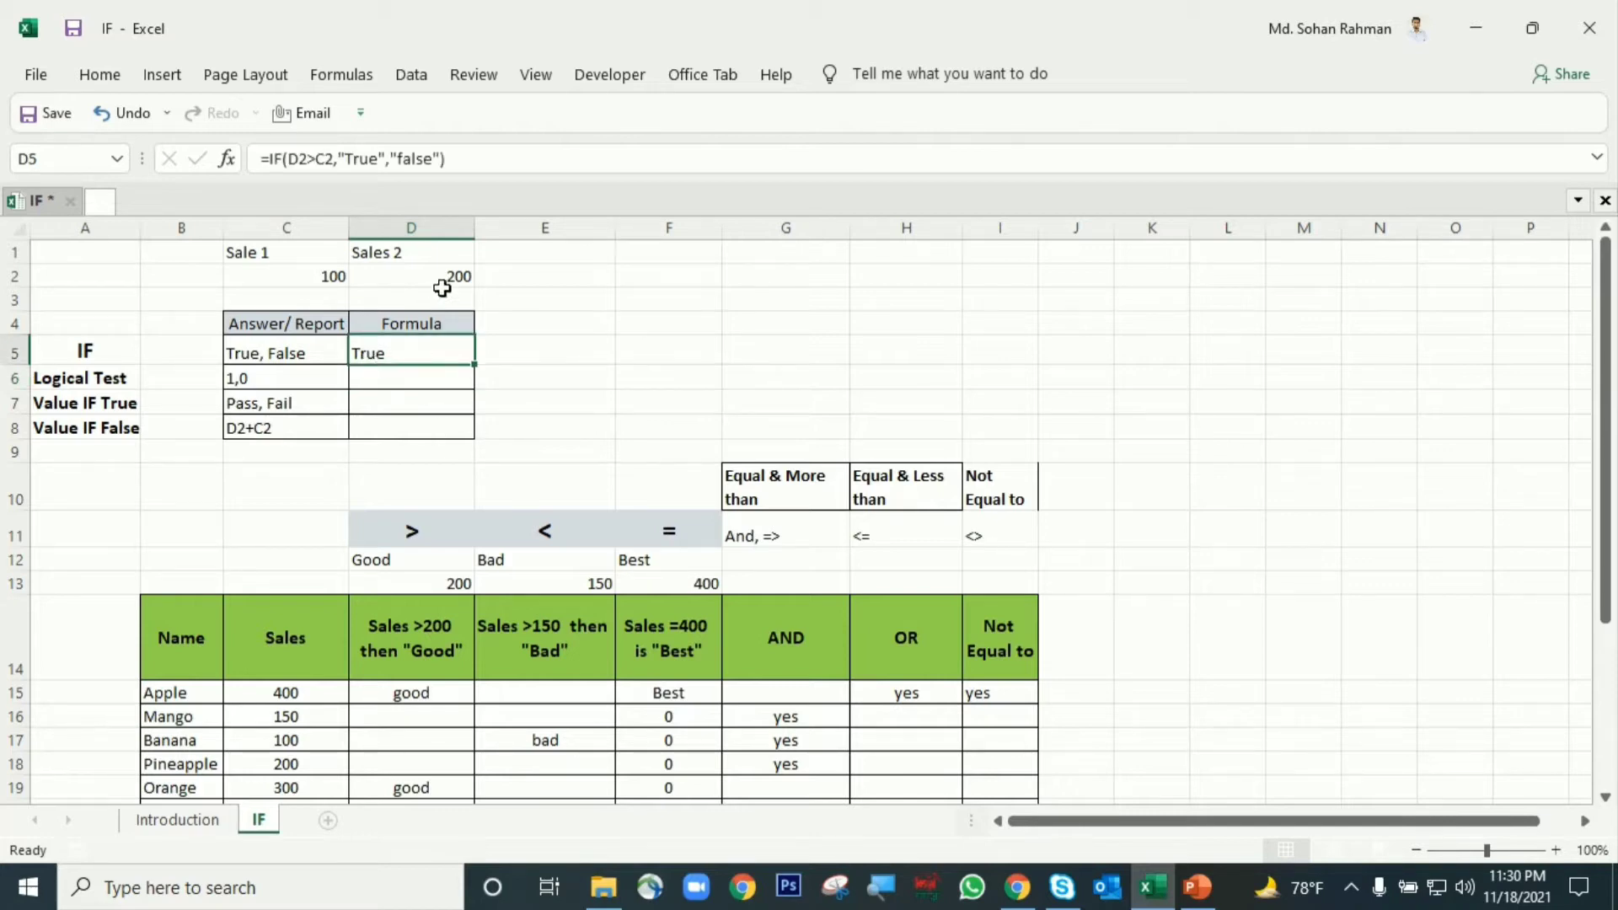
Set the Sale 1 value in cell C2 to 300 and check the IF result in D5.
left_click(290, 276)
type("300")
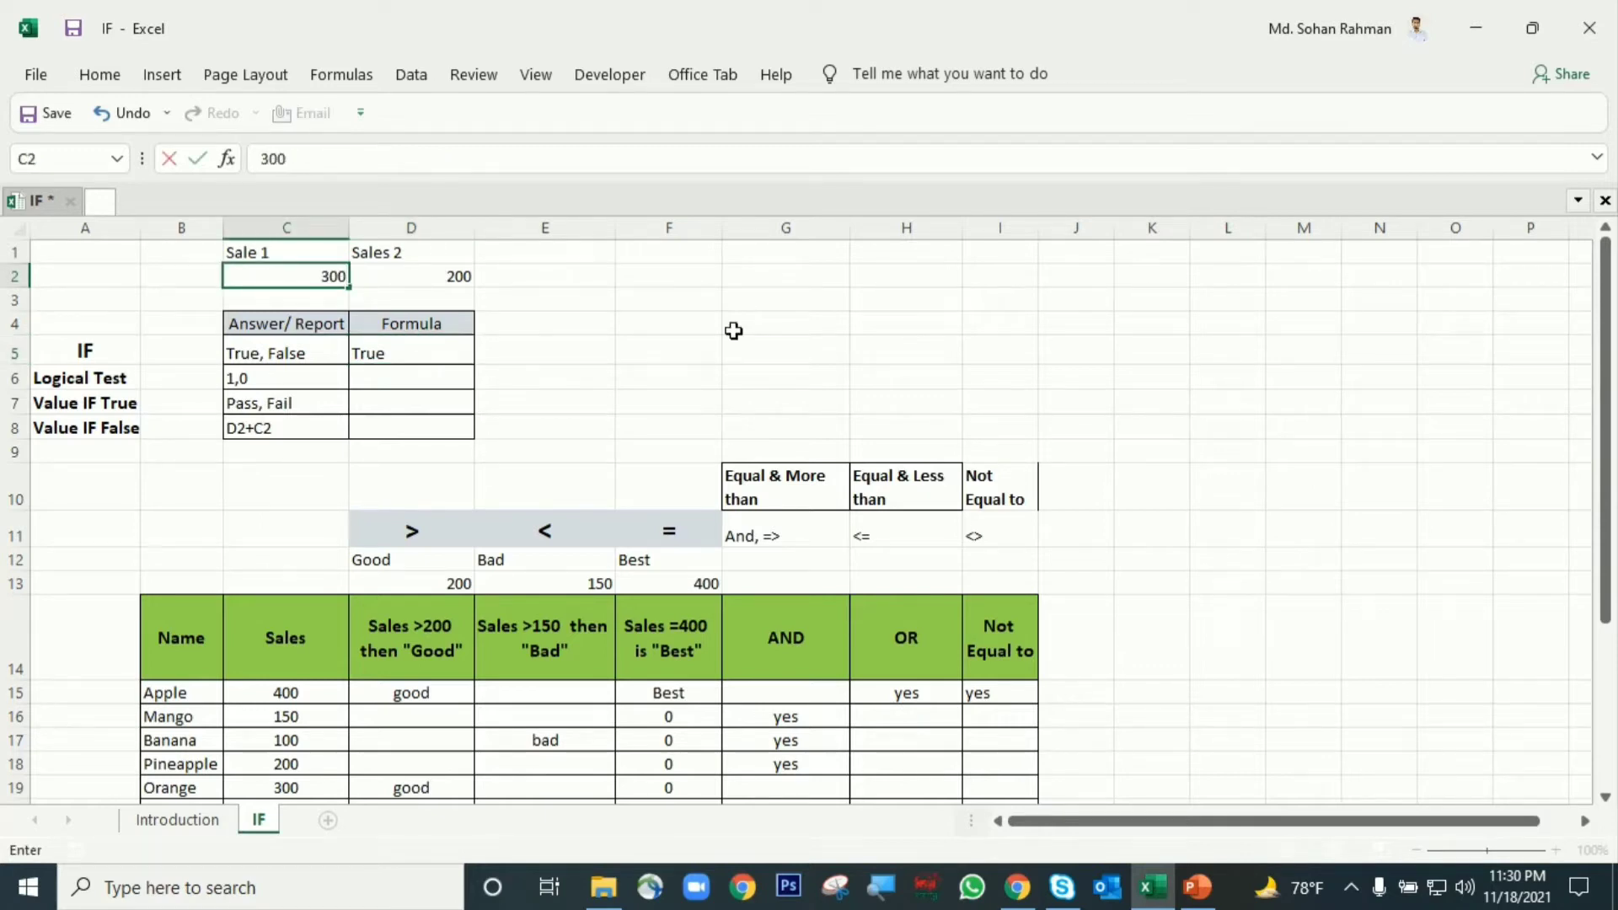
key("Return")
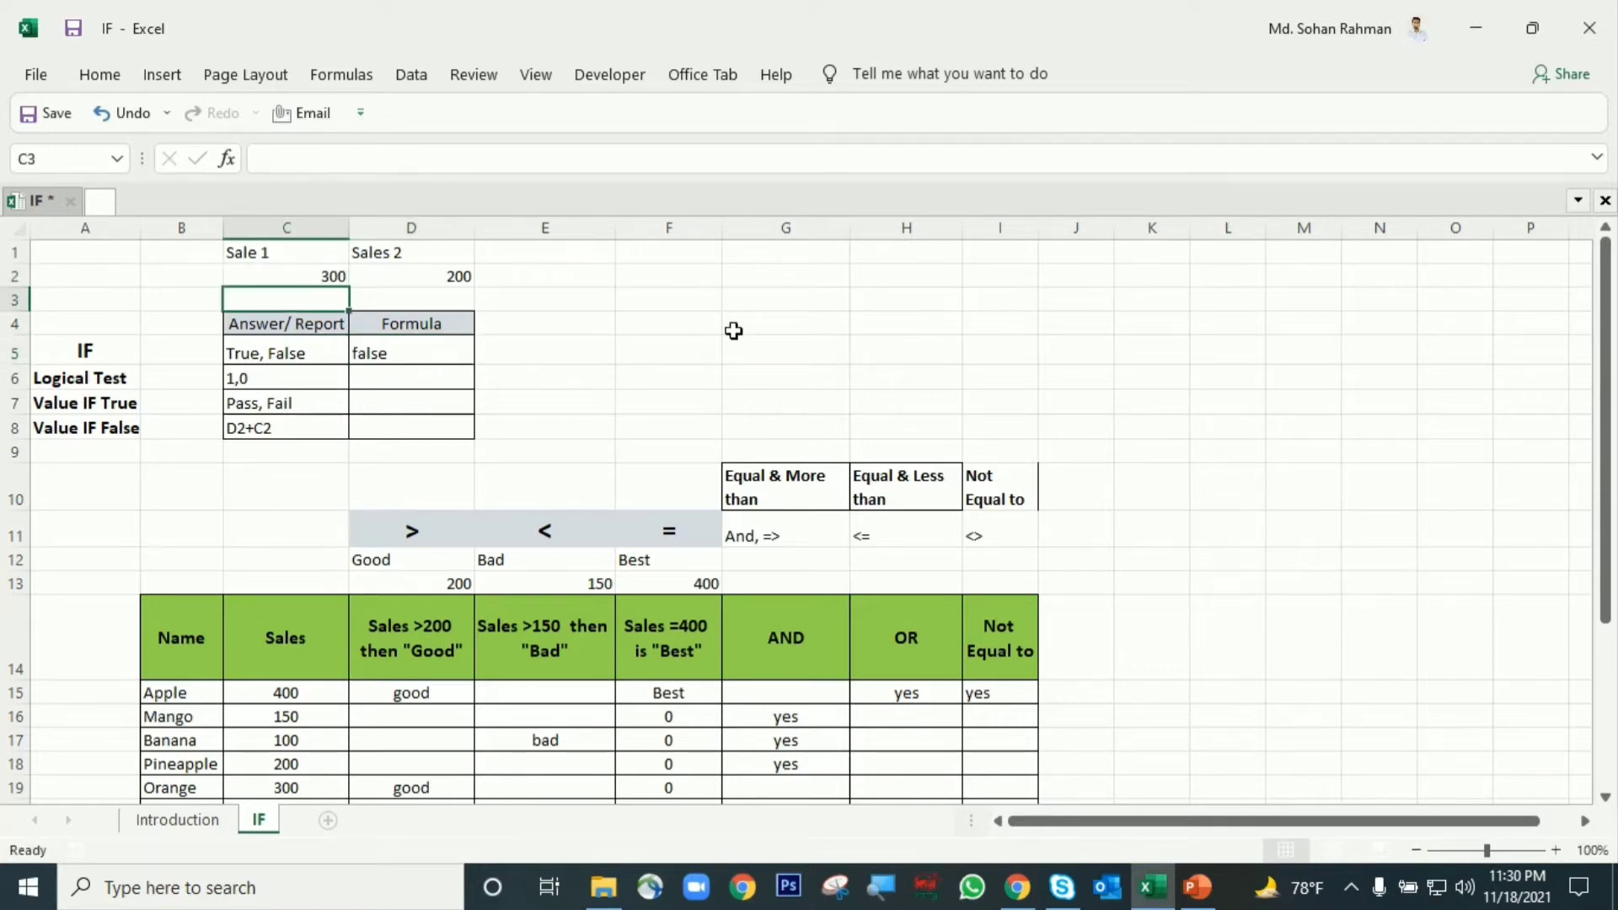
left_click(423, 354)
Enter =IF(C2>D2,1,0) in cell D6 to return 1 when Sale 1 exceeds Sales 2, otherwise 0.
left_click(440, 384)
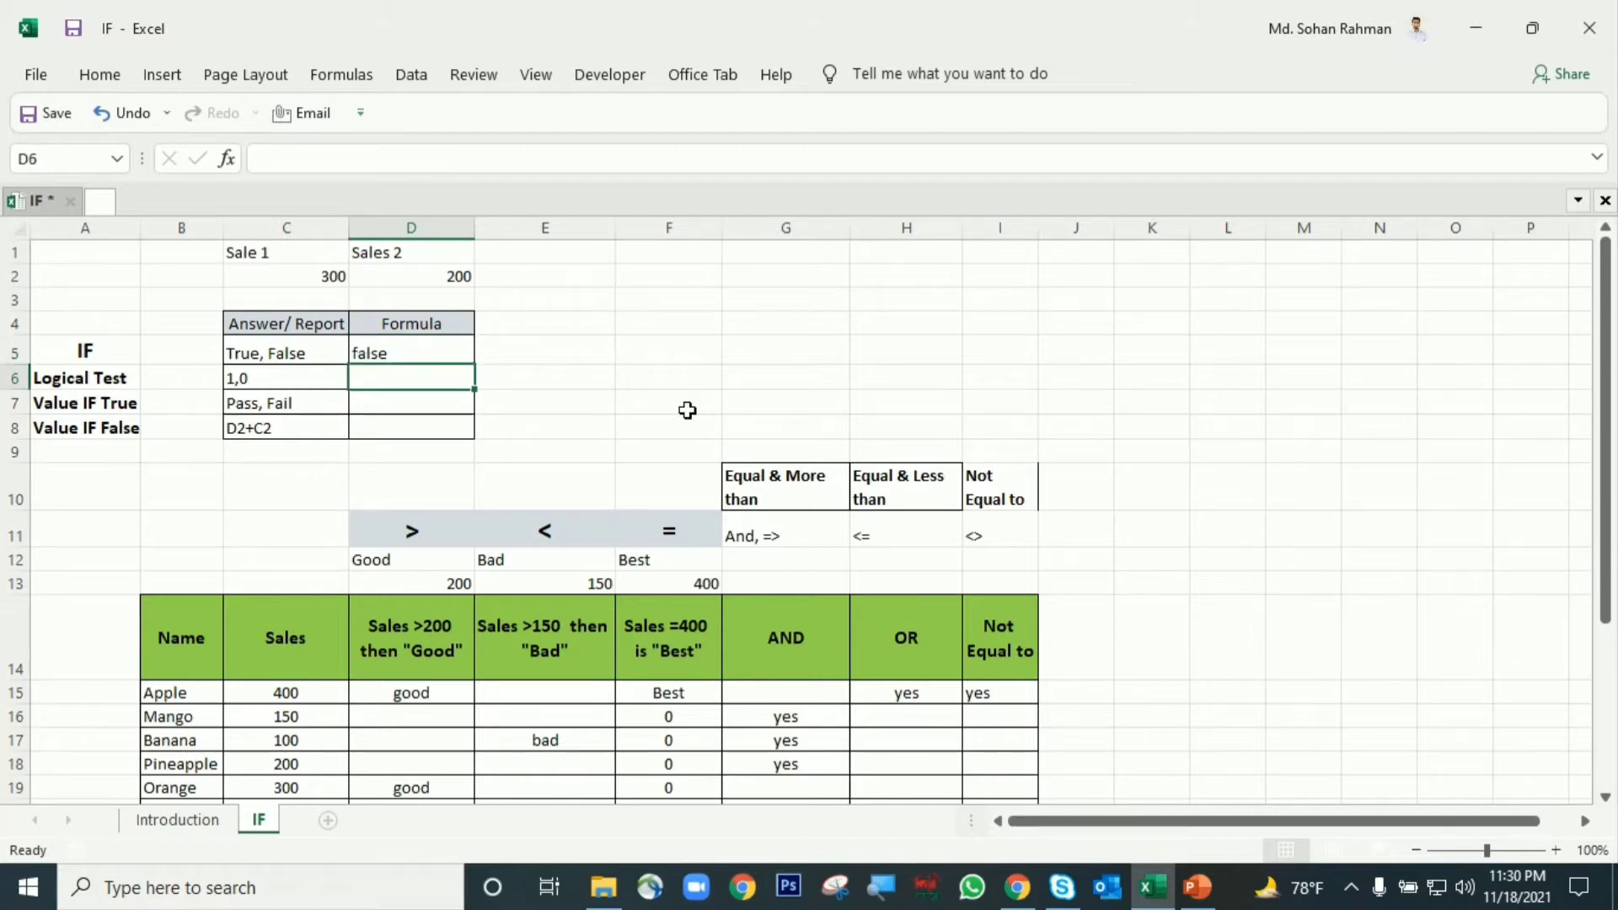
type("=IF(")
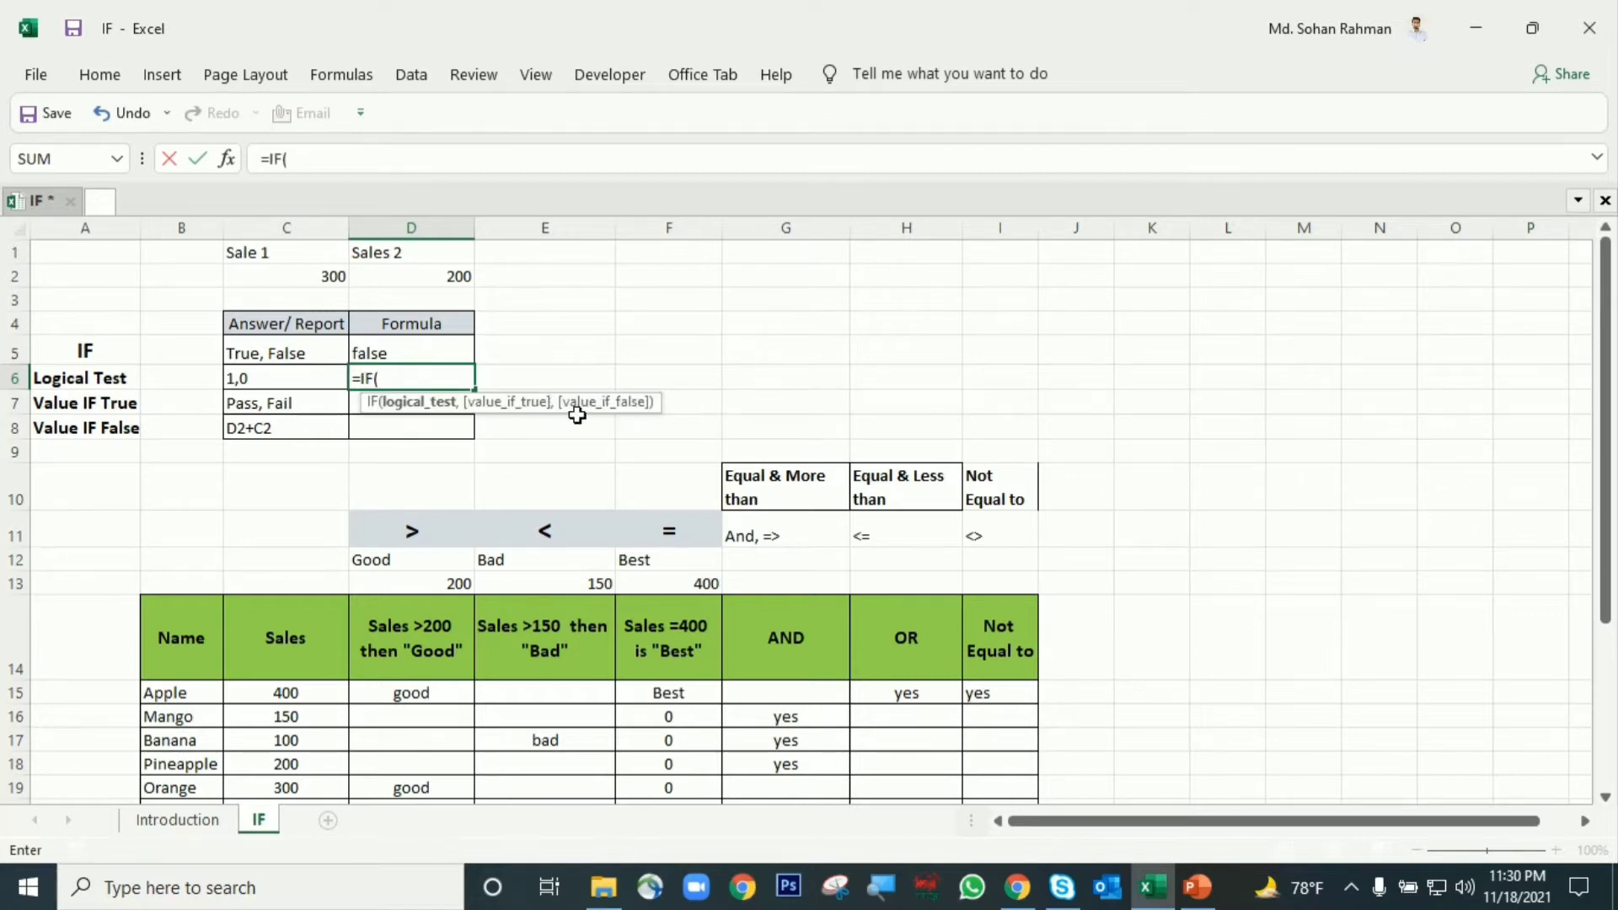
left_click(305, 270)
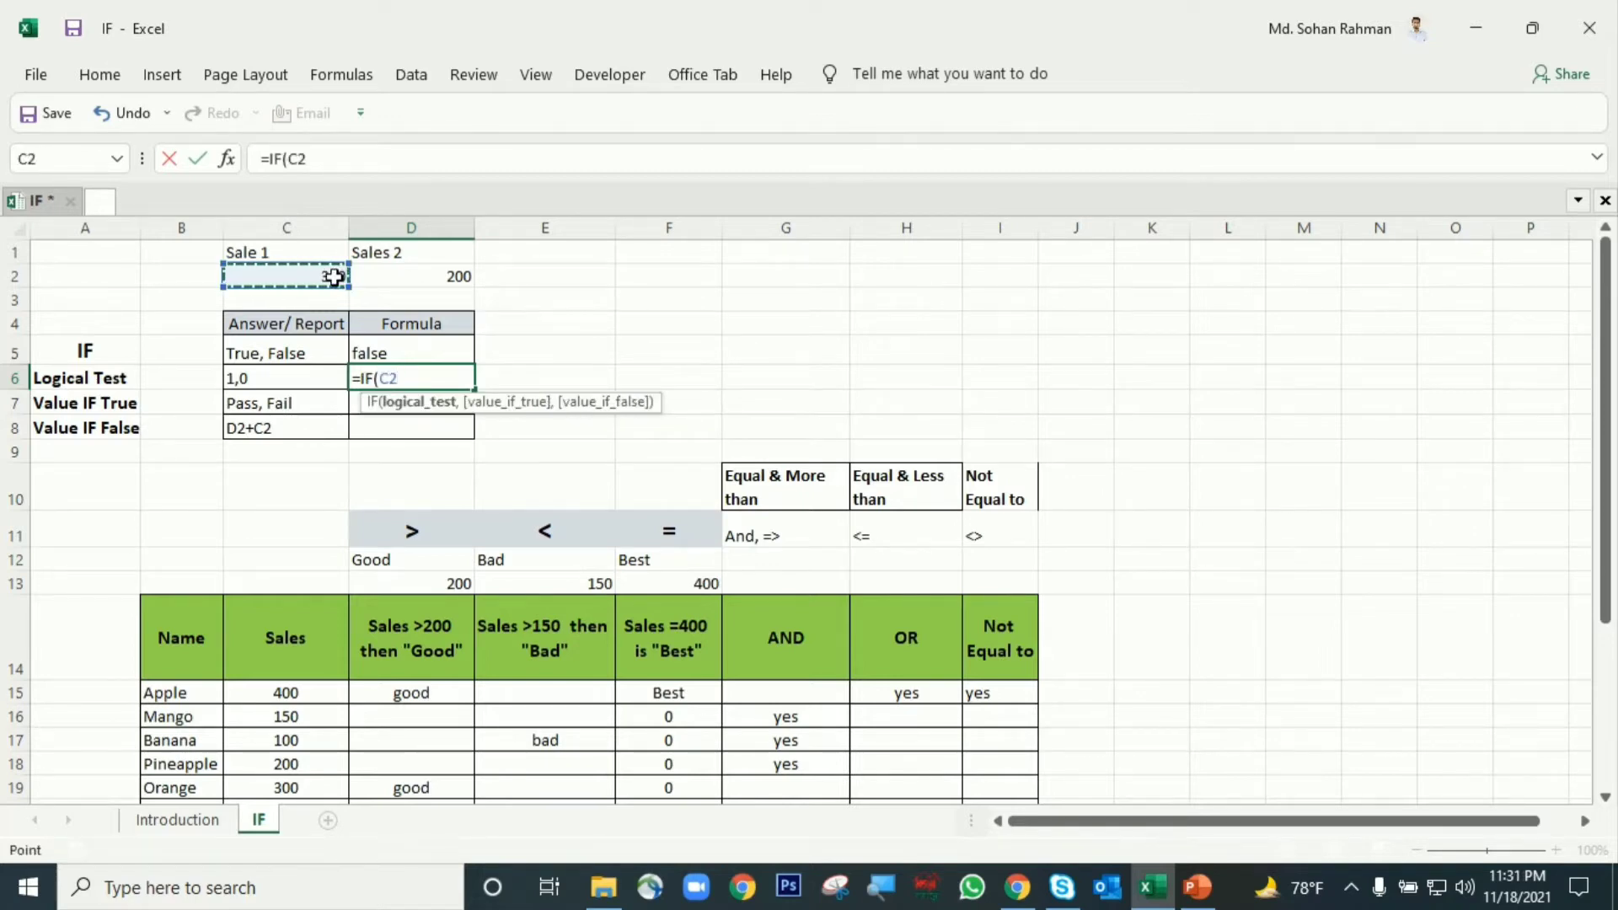
type(">")
left_click(404, 278)
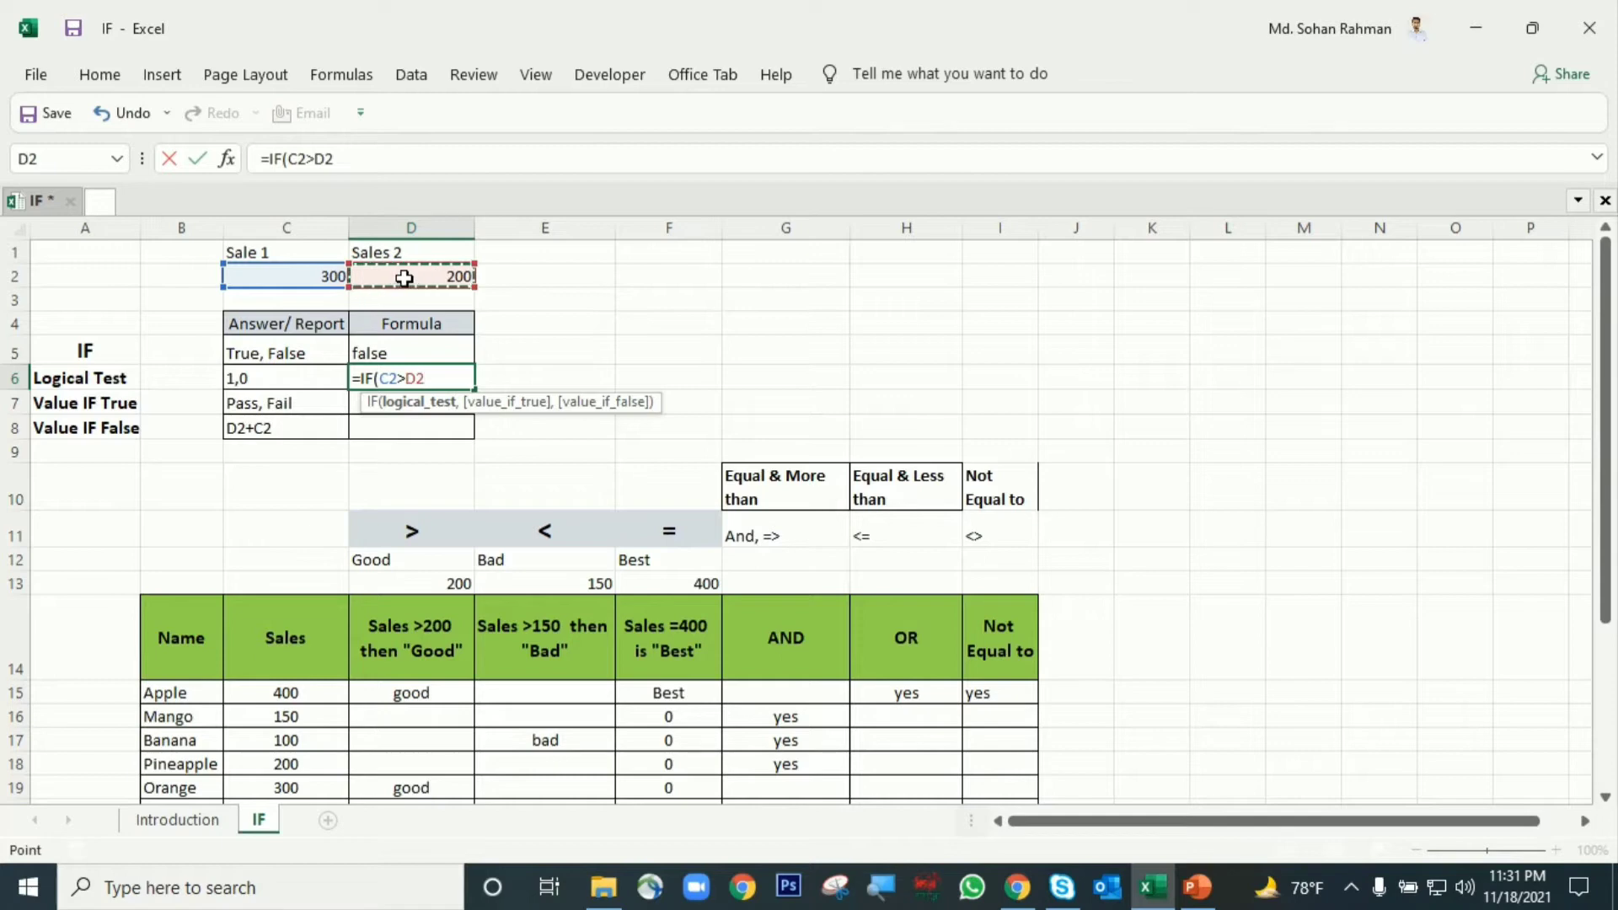
type(",")
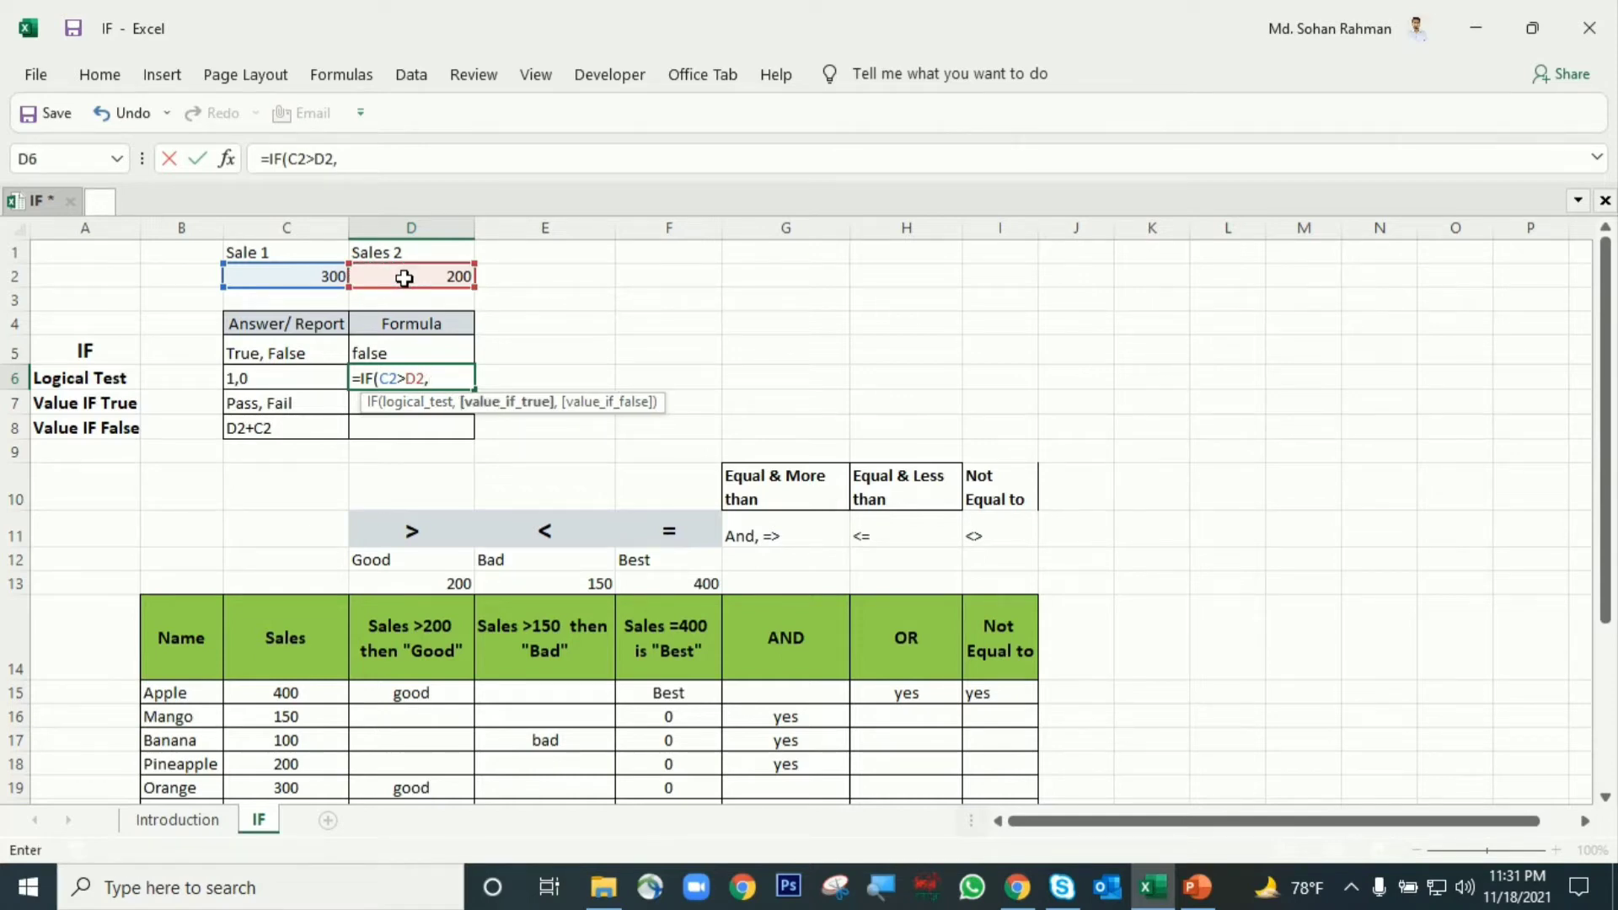
type("1,")
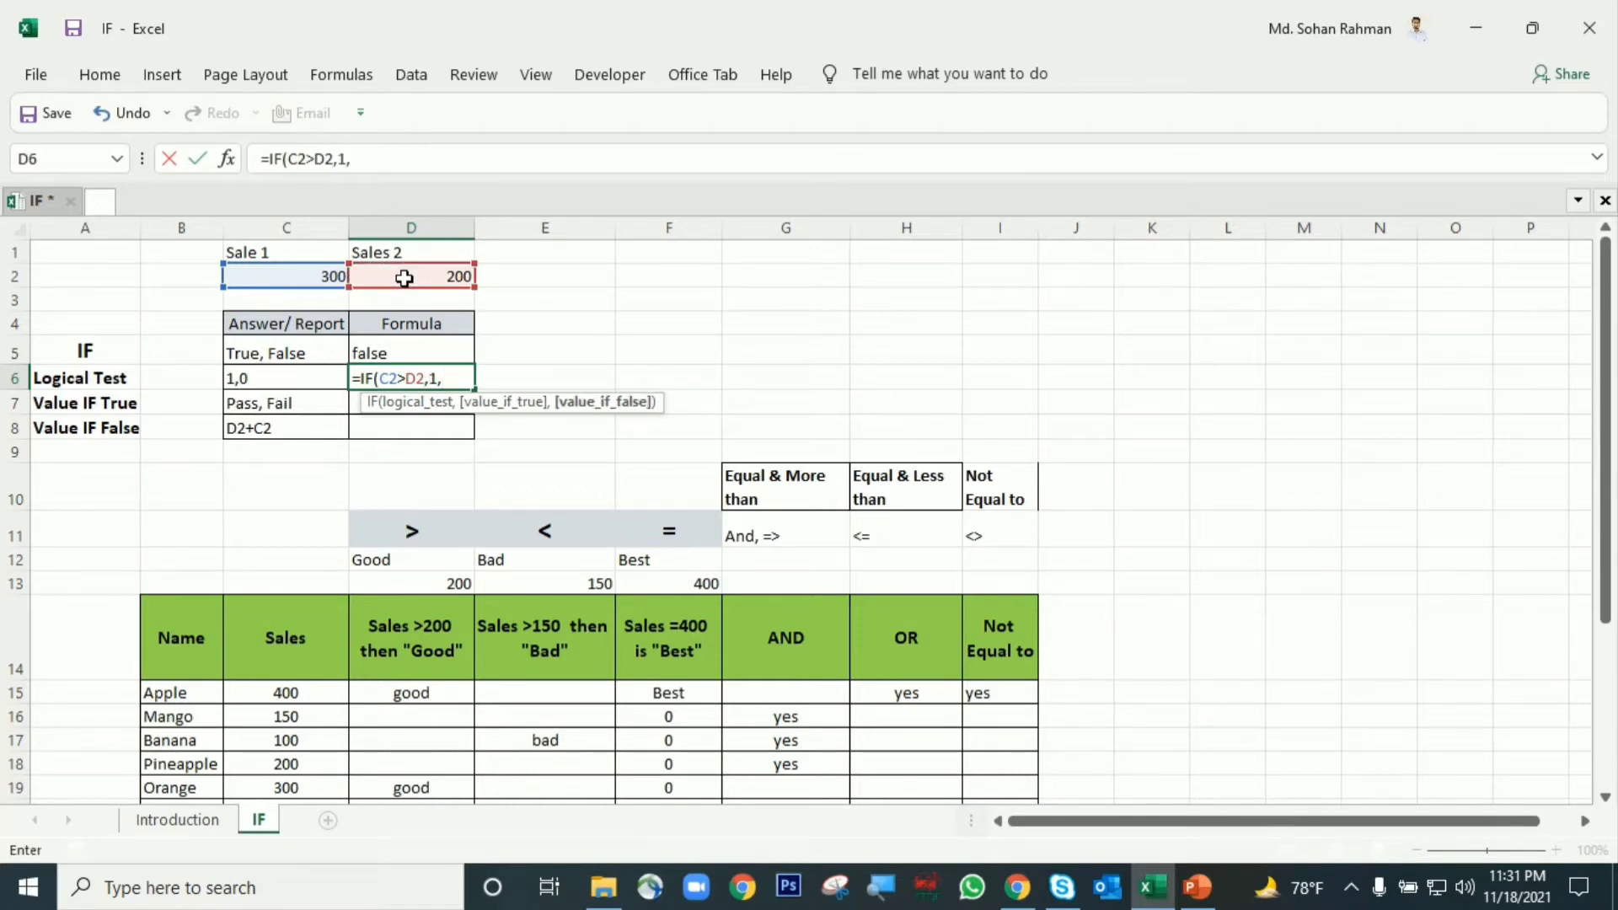
type("0)")
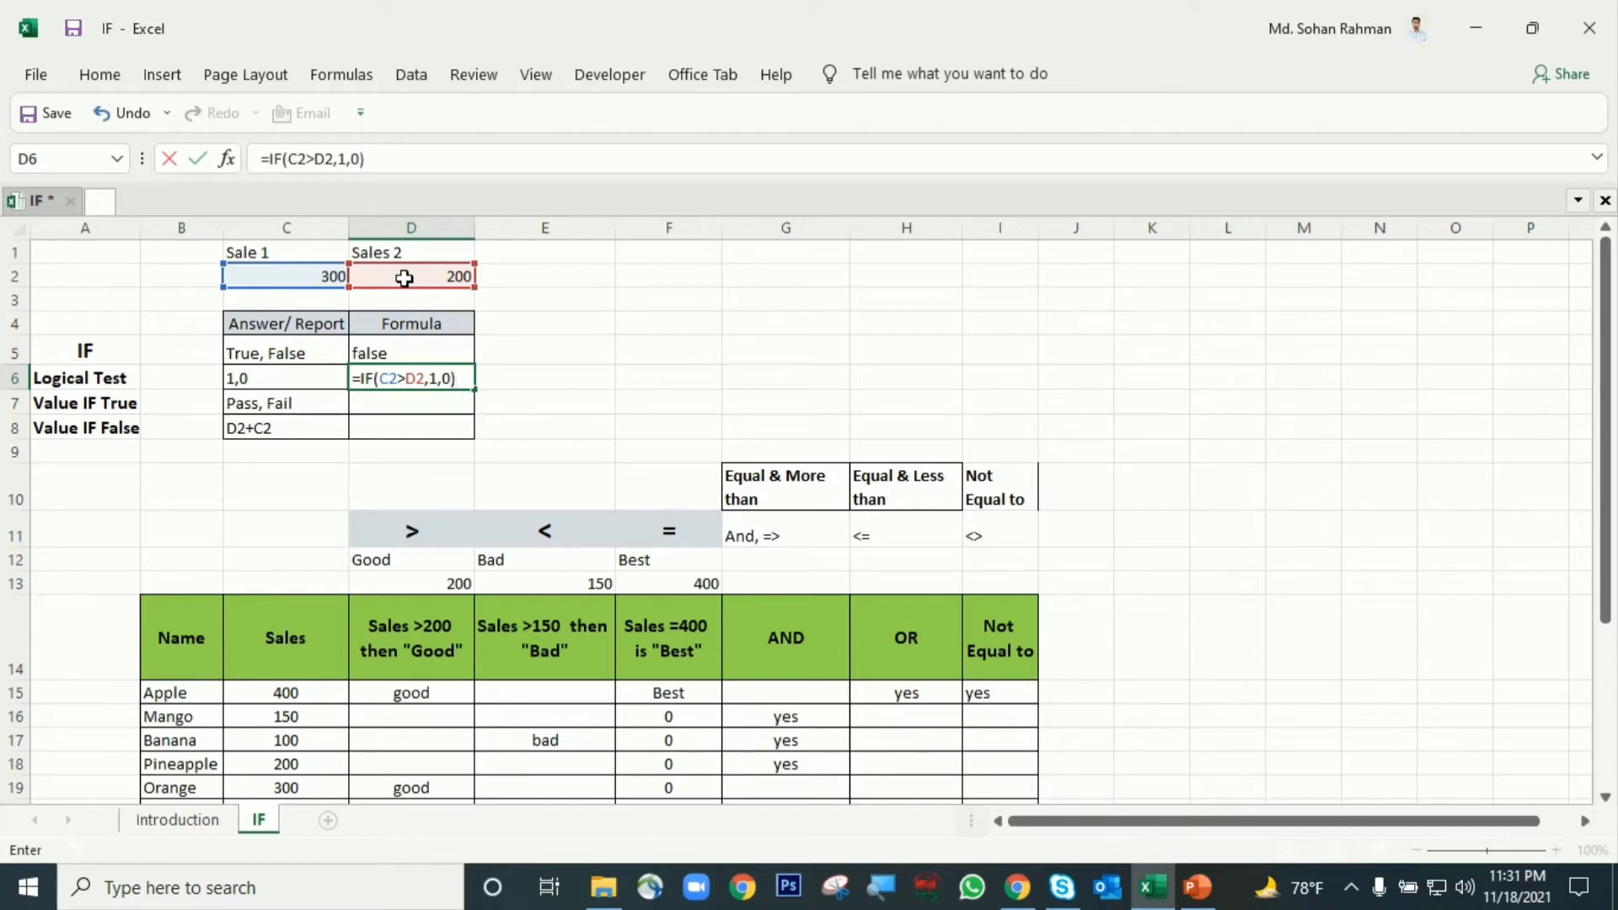
key("Return")
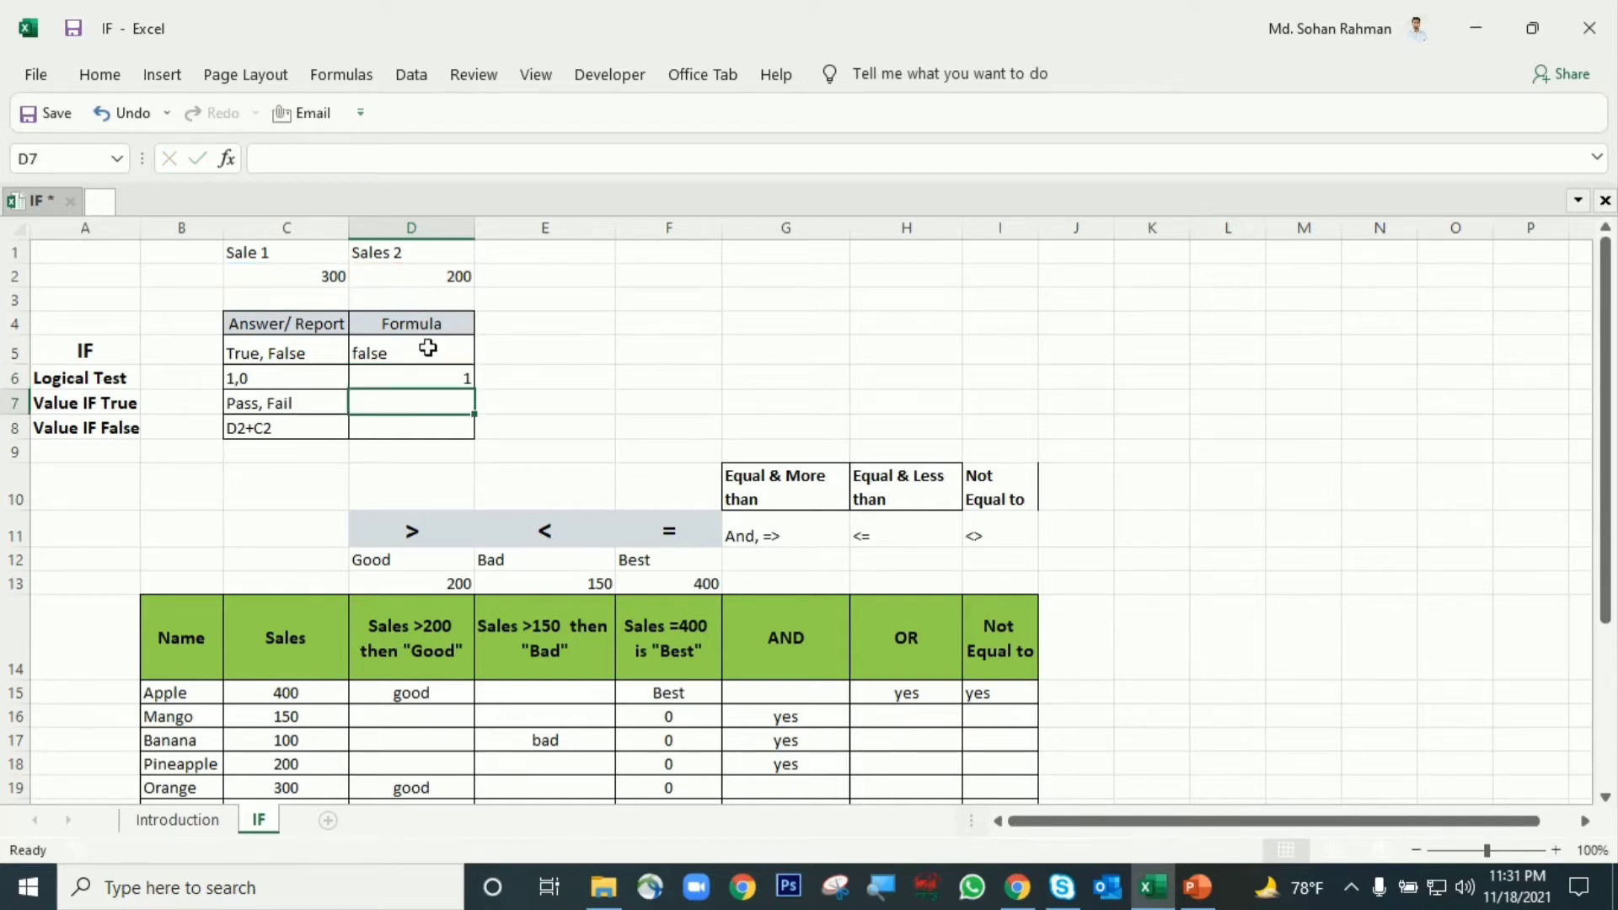
Set the Sale 1 value in cell C2 to 100 and recheck the IF result in D6.
left_click(412, 384)
left_click(412, 275)
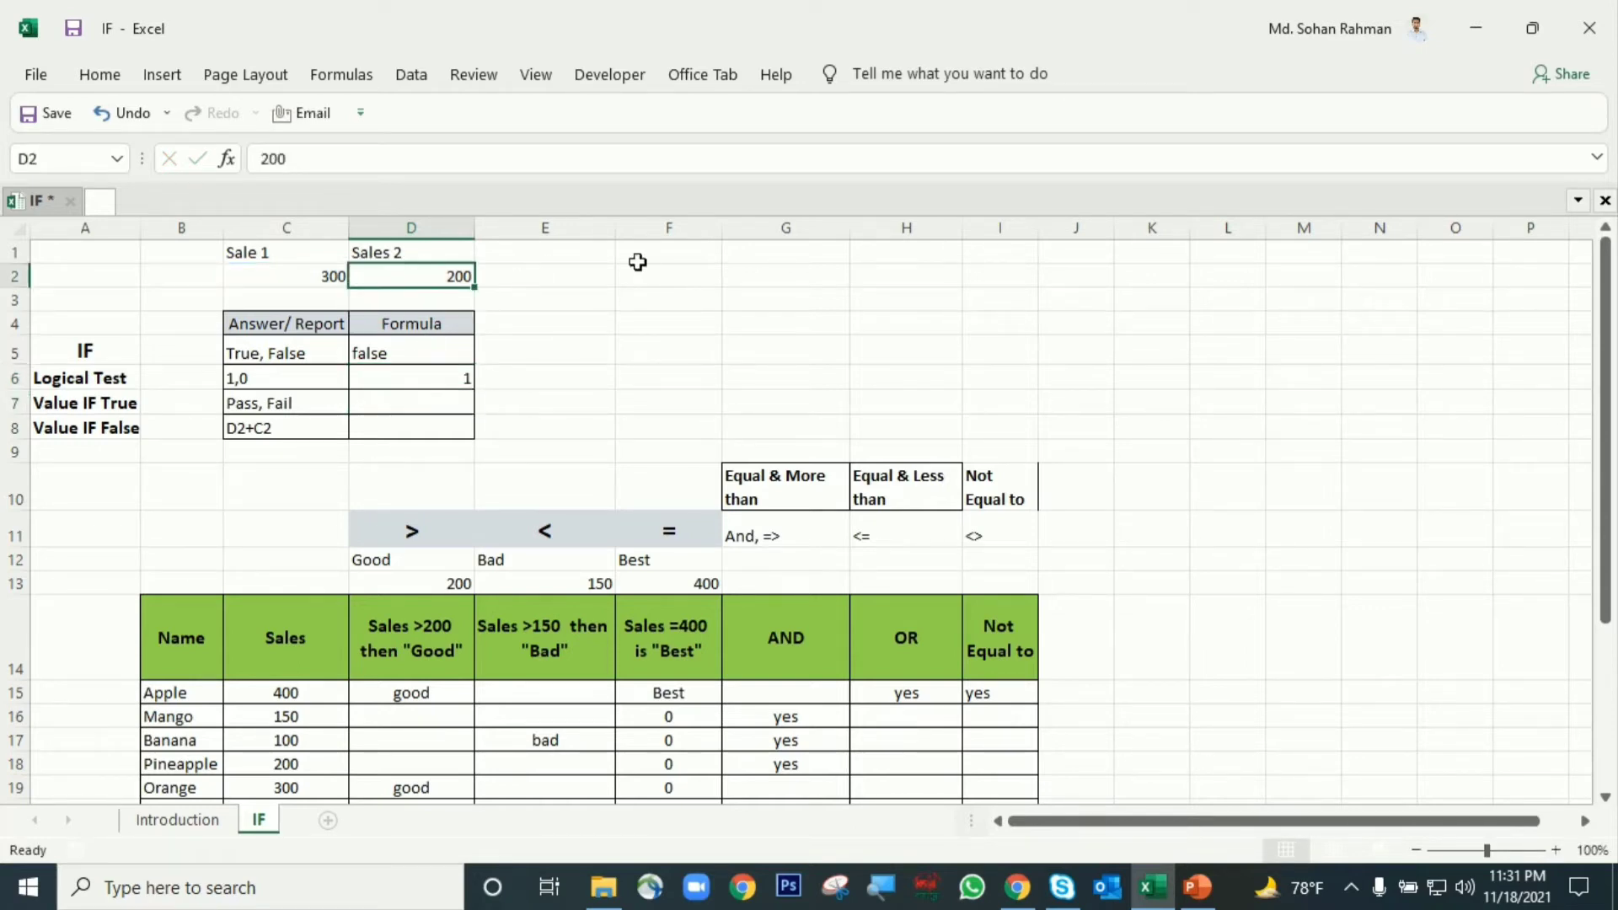
left_click(321, 280)
type("100")
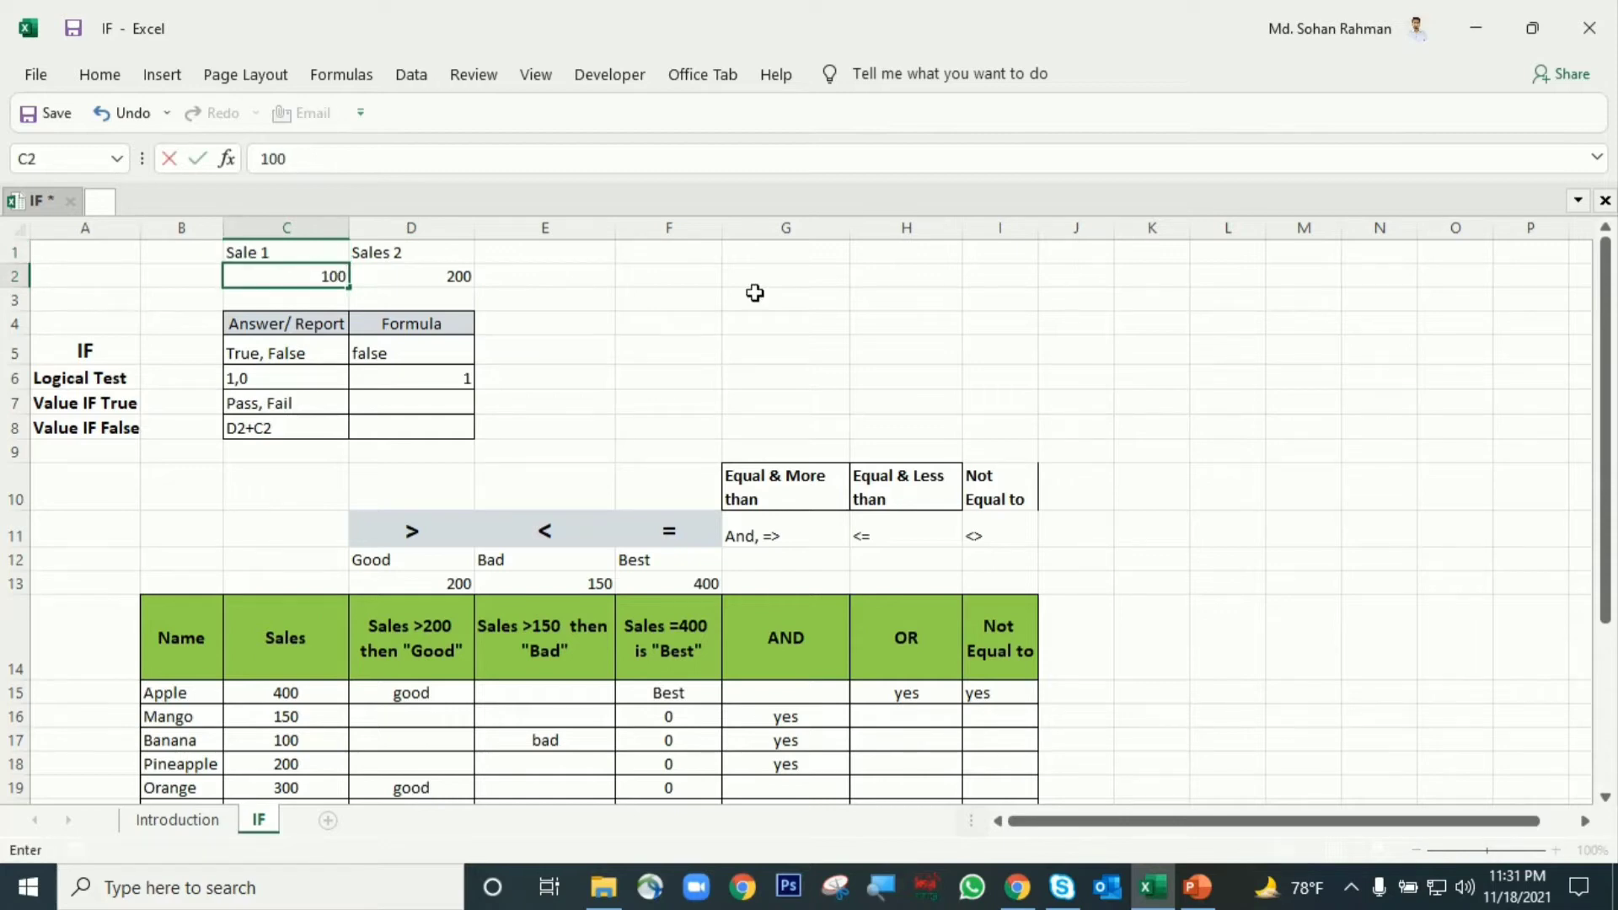
key("Return")
left_click(412, 376)
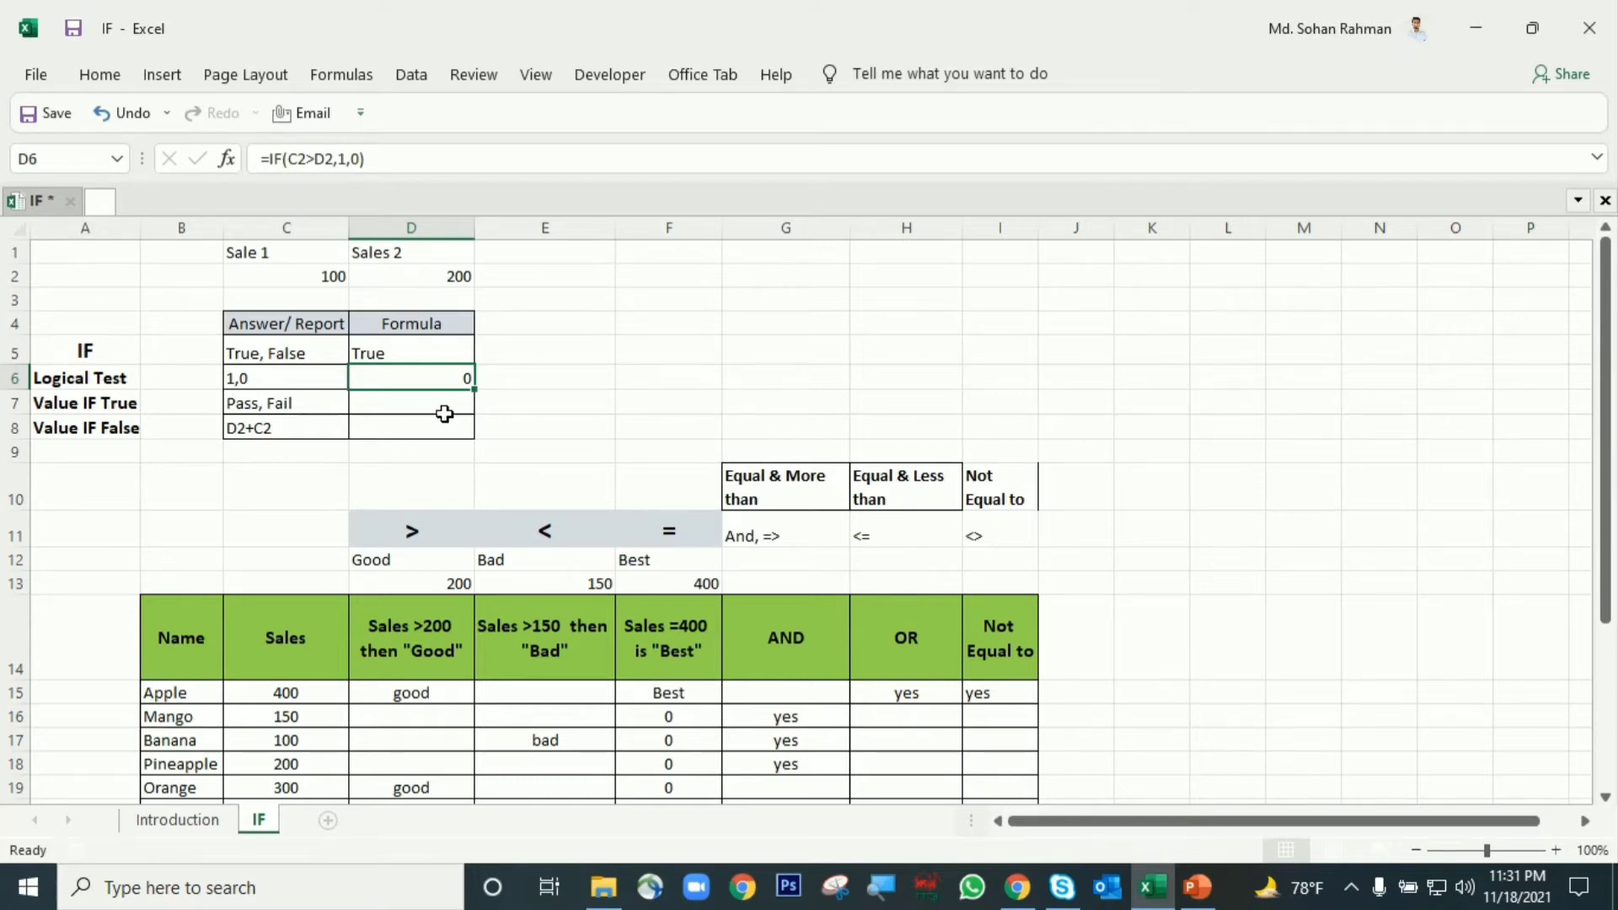
left_click(661, 404)
left_click(271, 411)
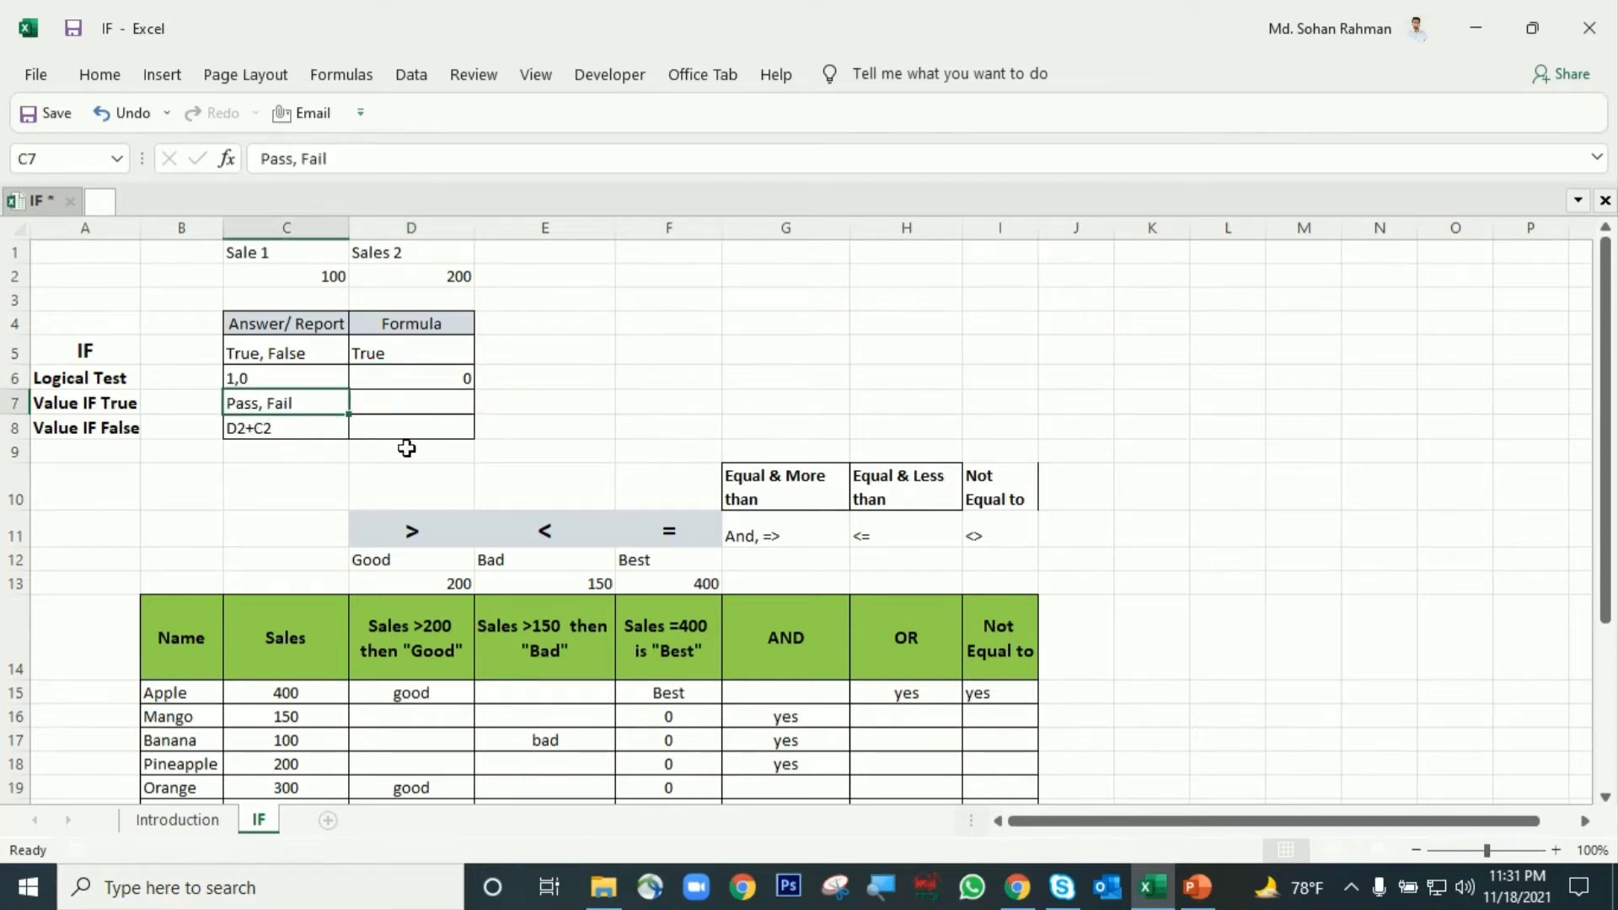
Enter =IF(C2<D2,"pass","fail") in cell D7 to grade Sale 1 against Sales 2.
left_click(396, 408)
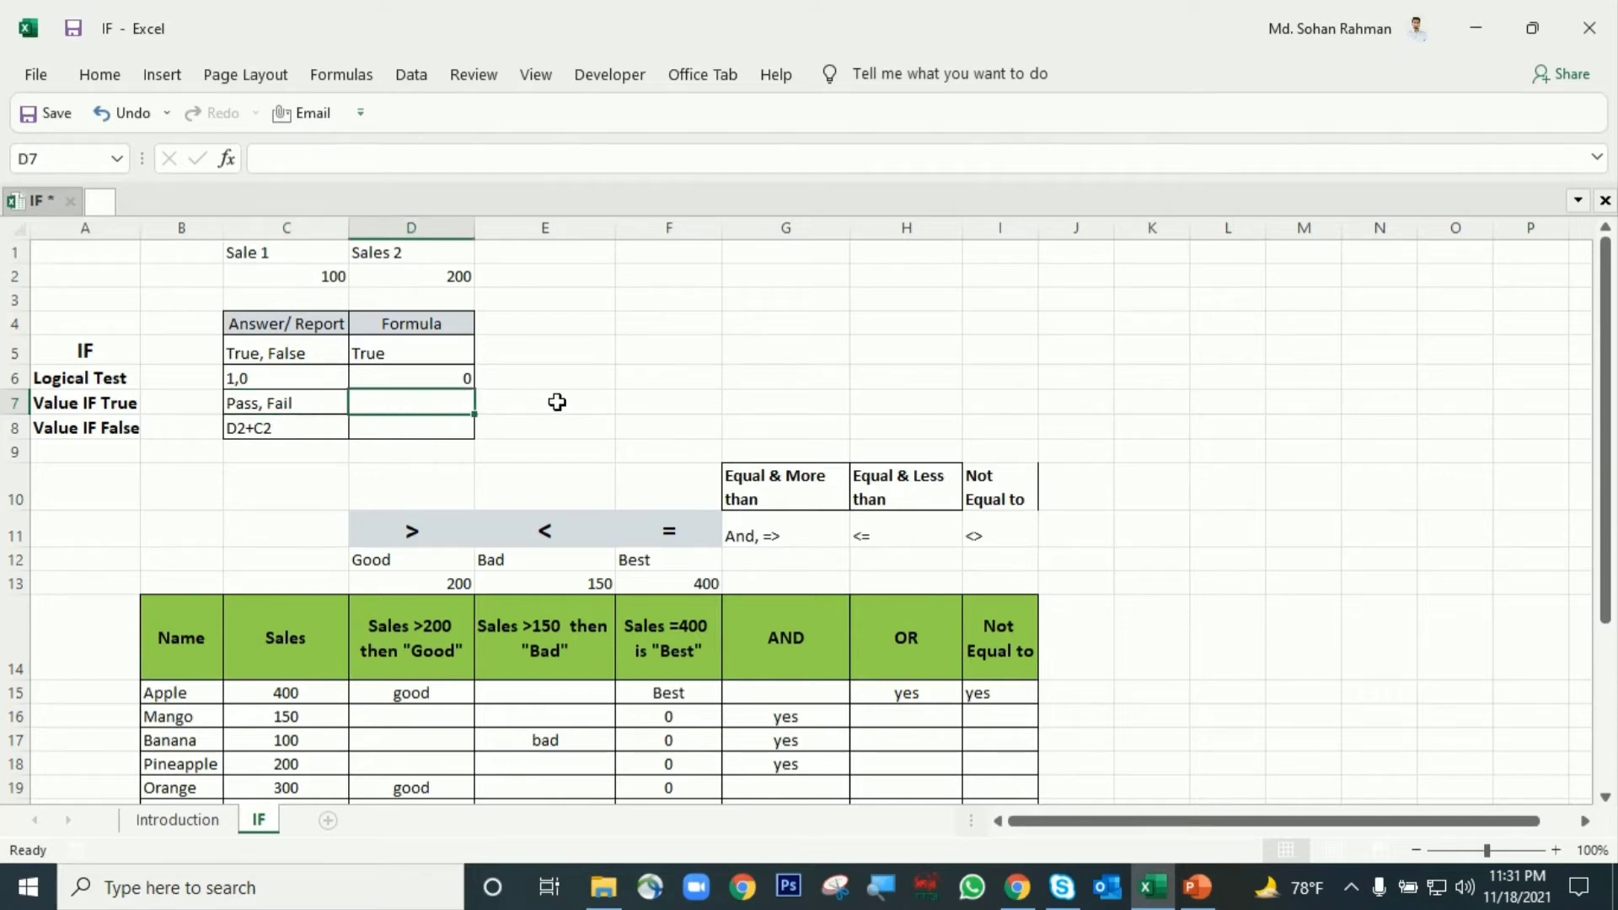
type("=")
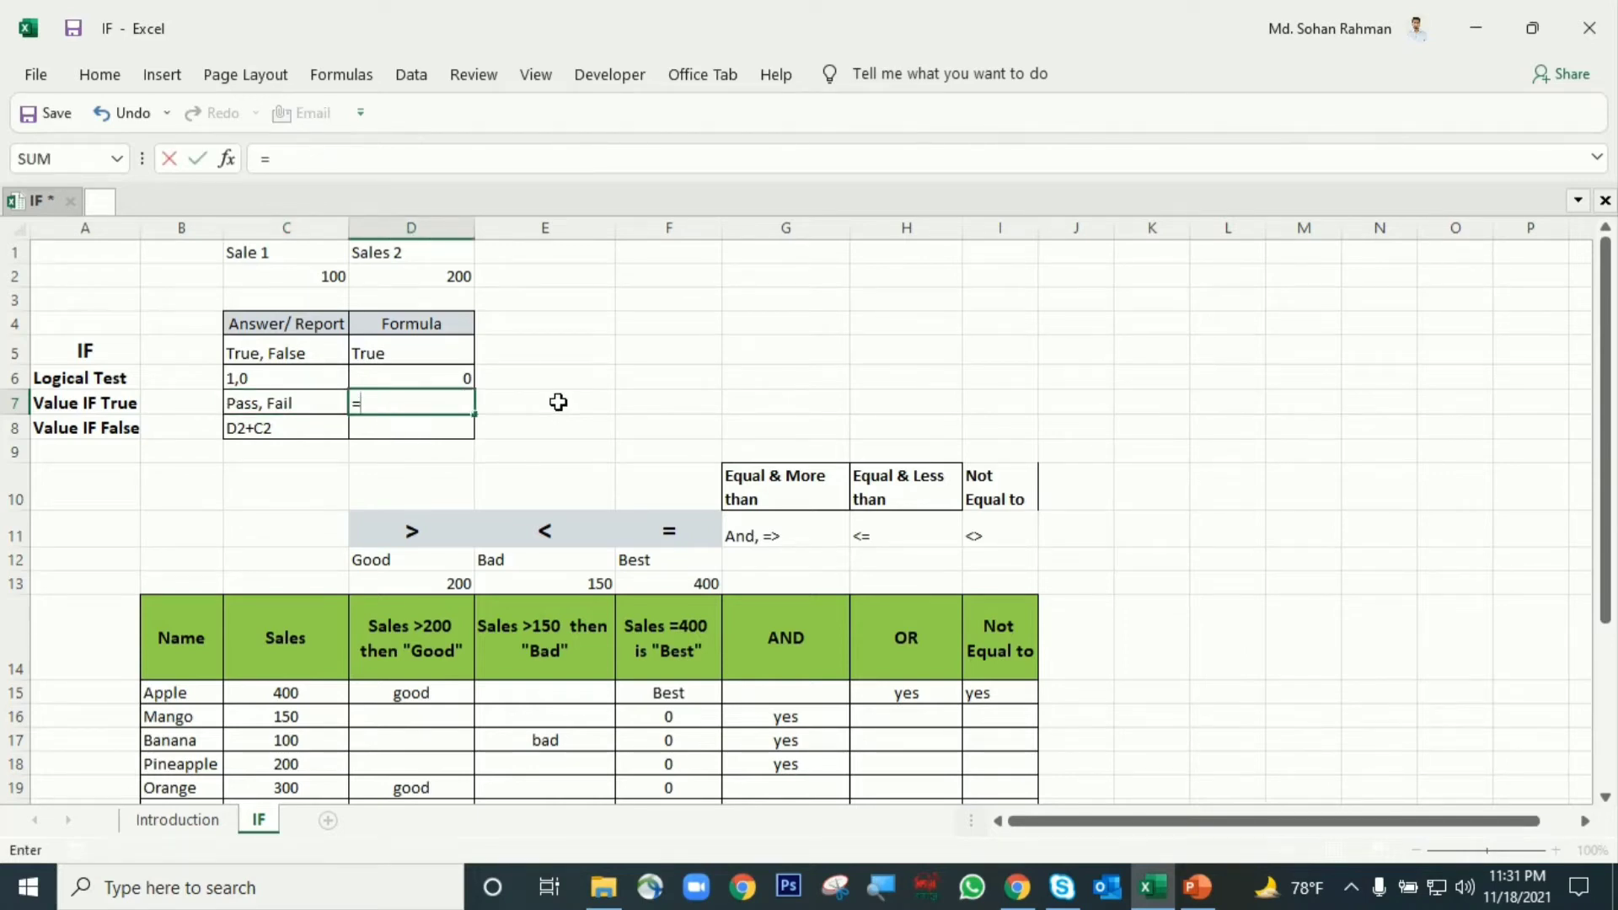
type("IF(")
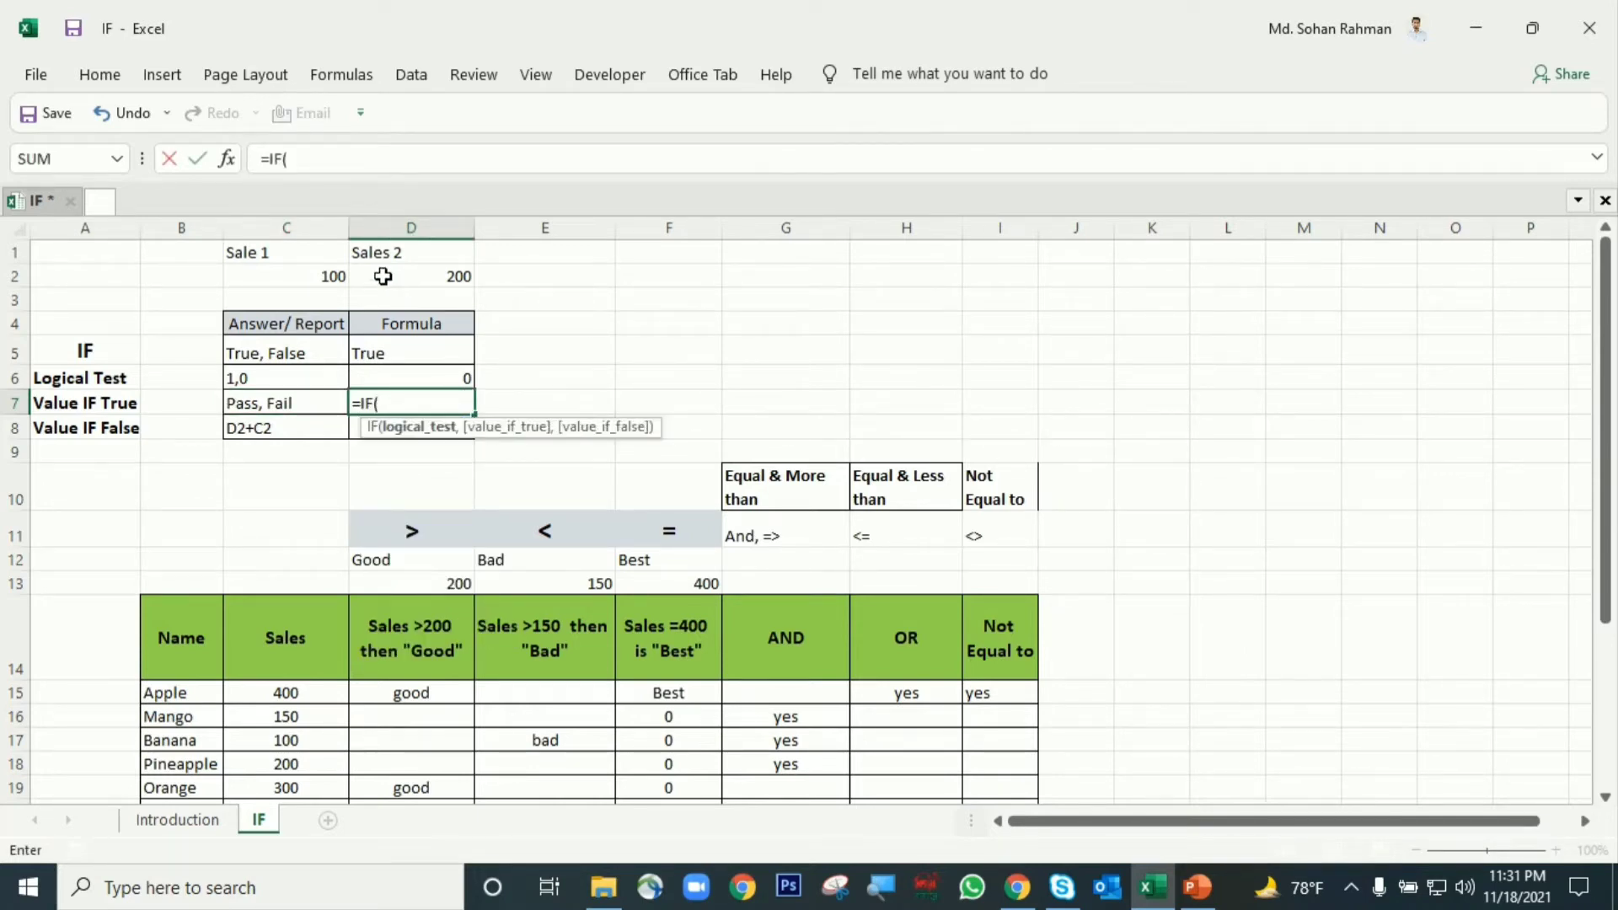
left_click(326, 277)
type("<")
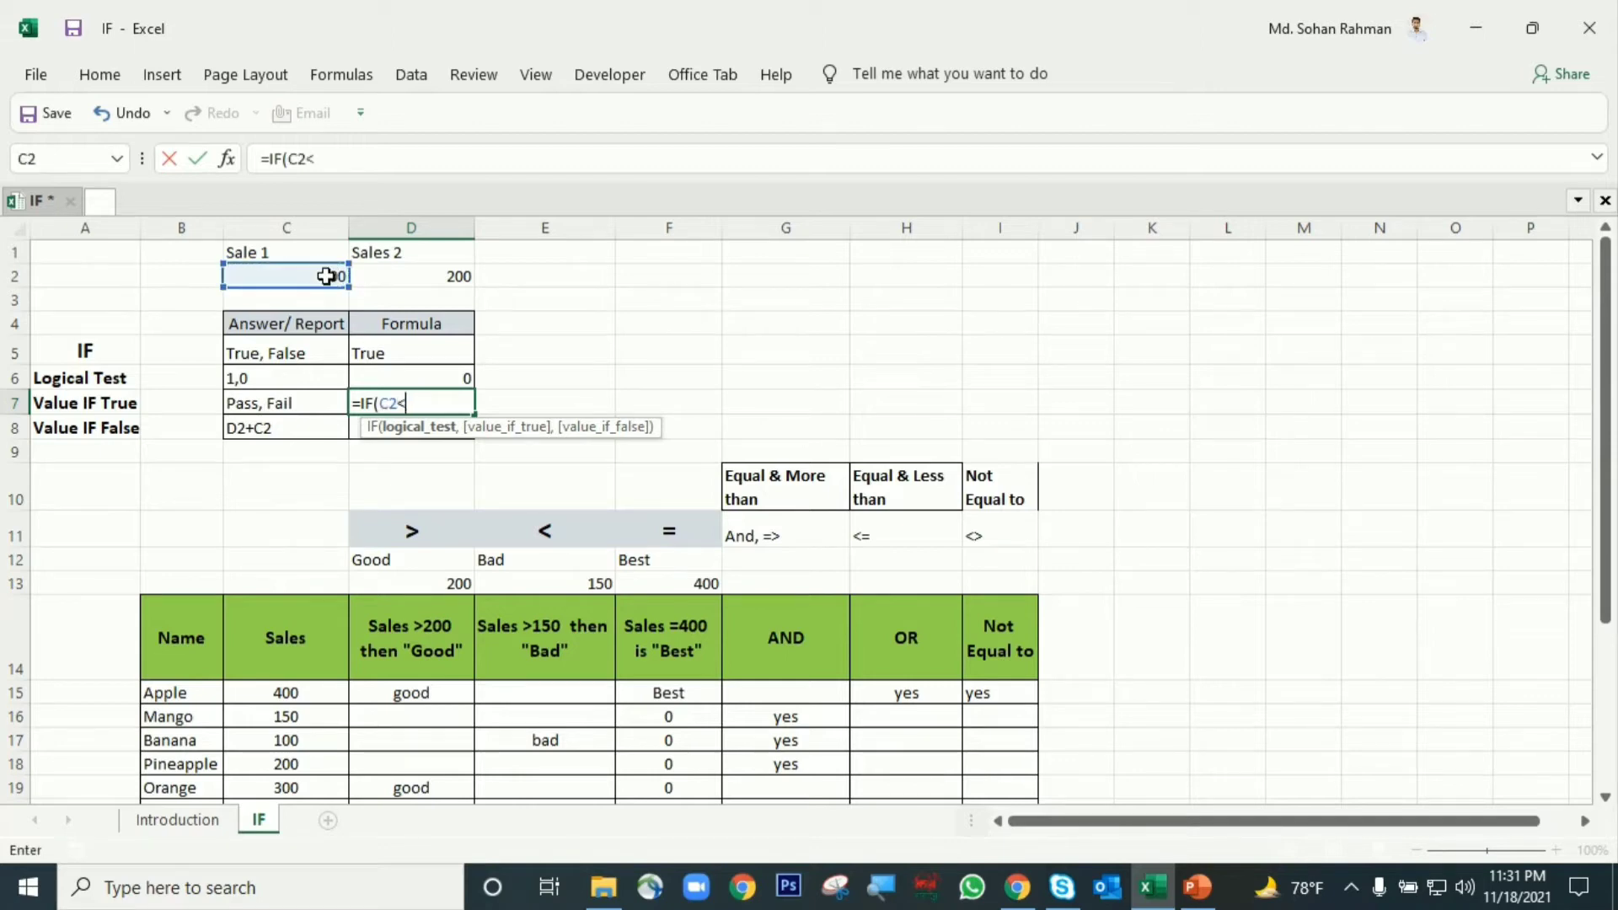
left_click(429, 272)
type(",")
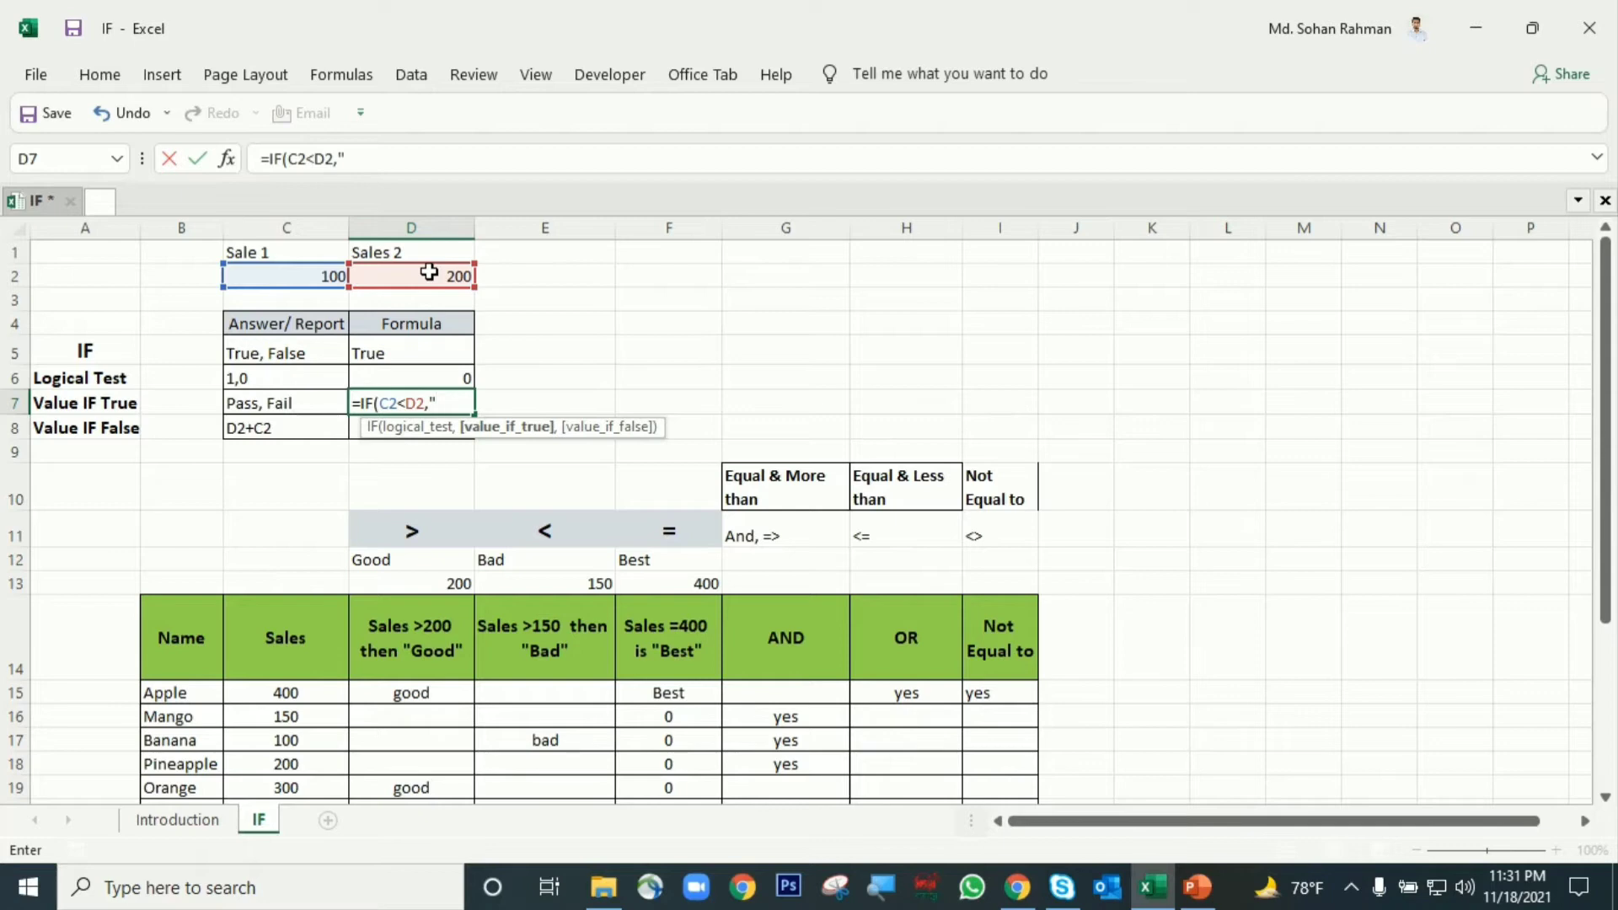
type("\"pass\",")
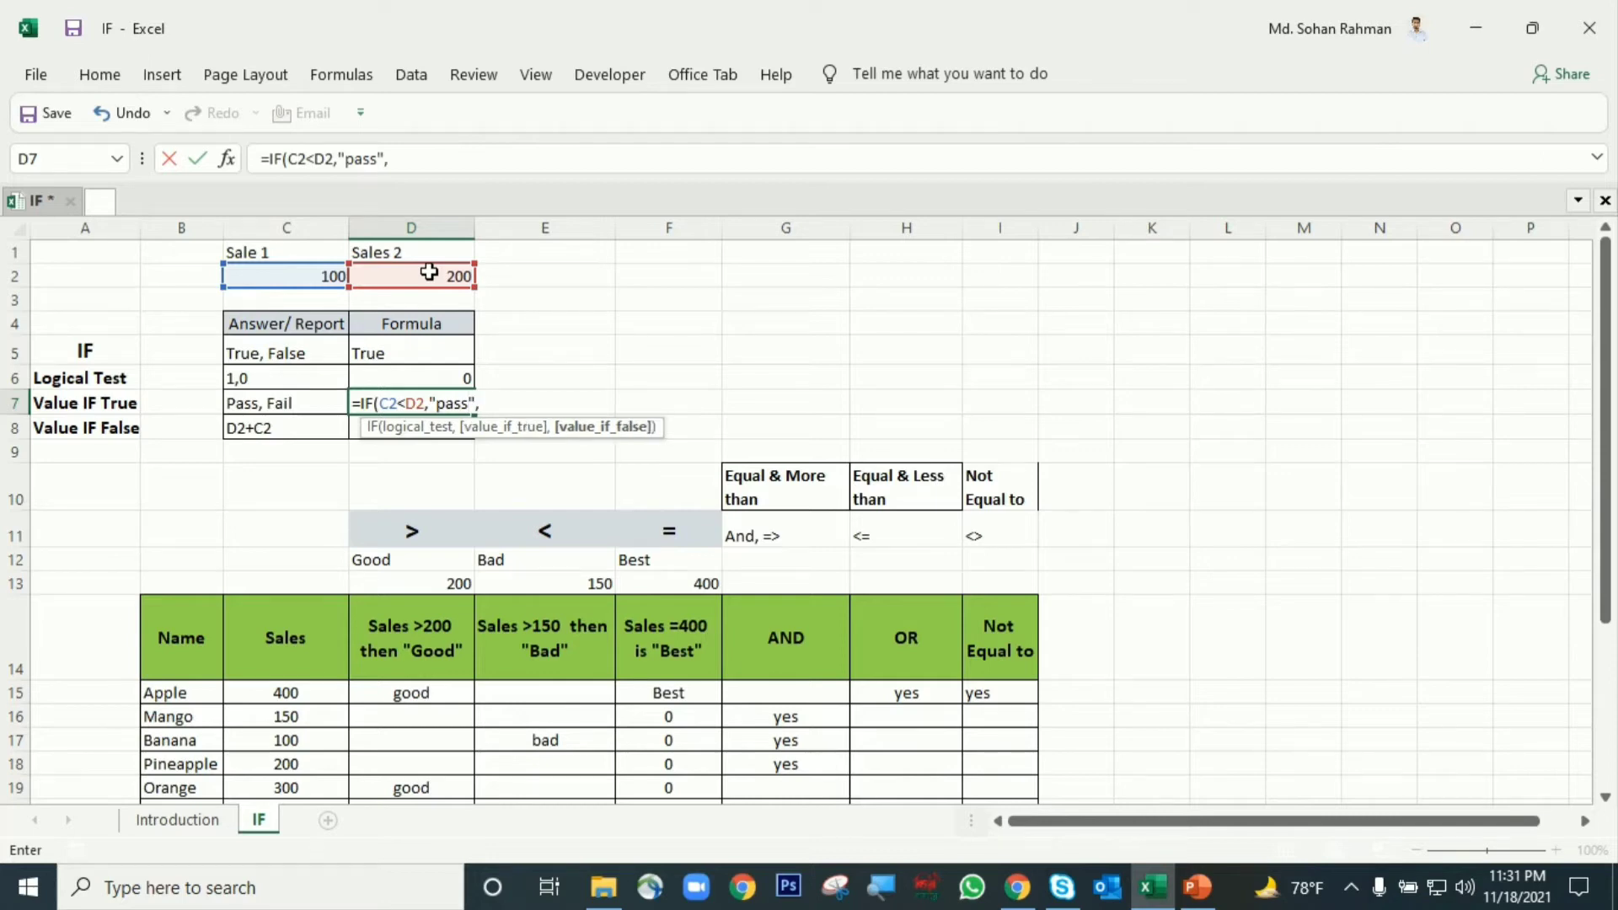
type("\"fail\")")
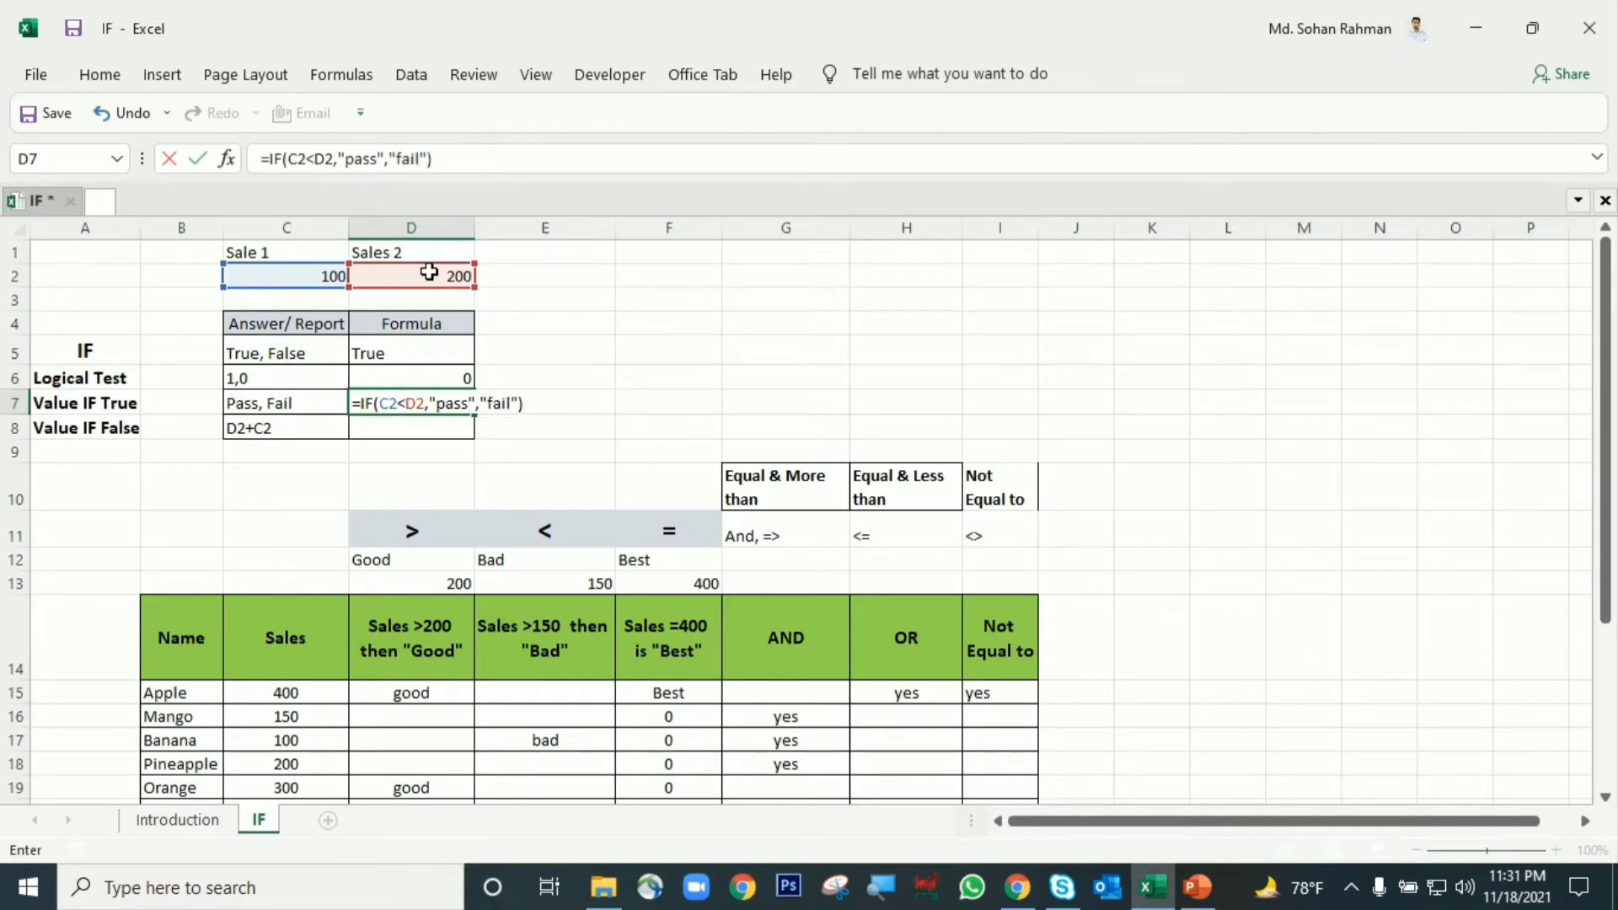
key("Return")
left_click(416, 401)
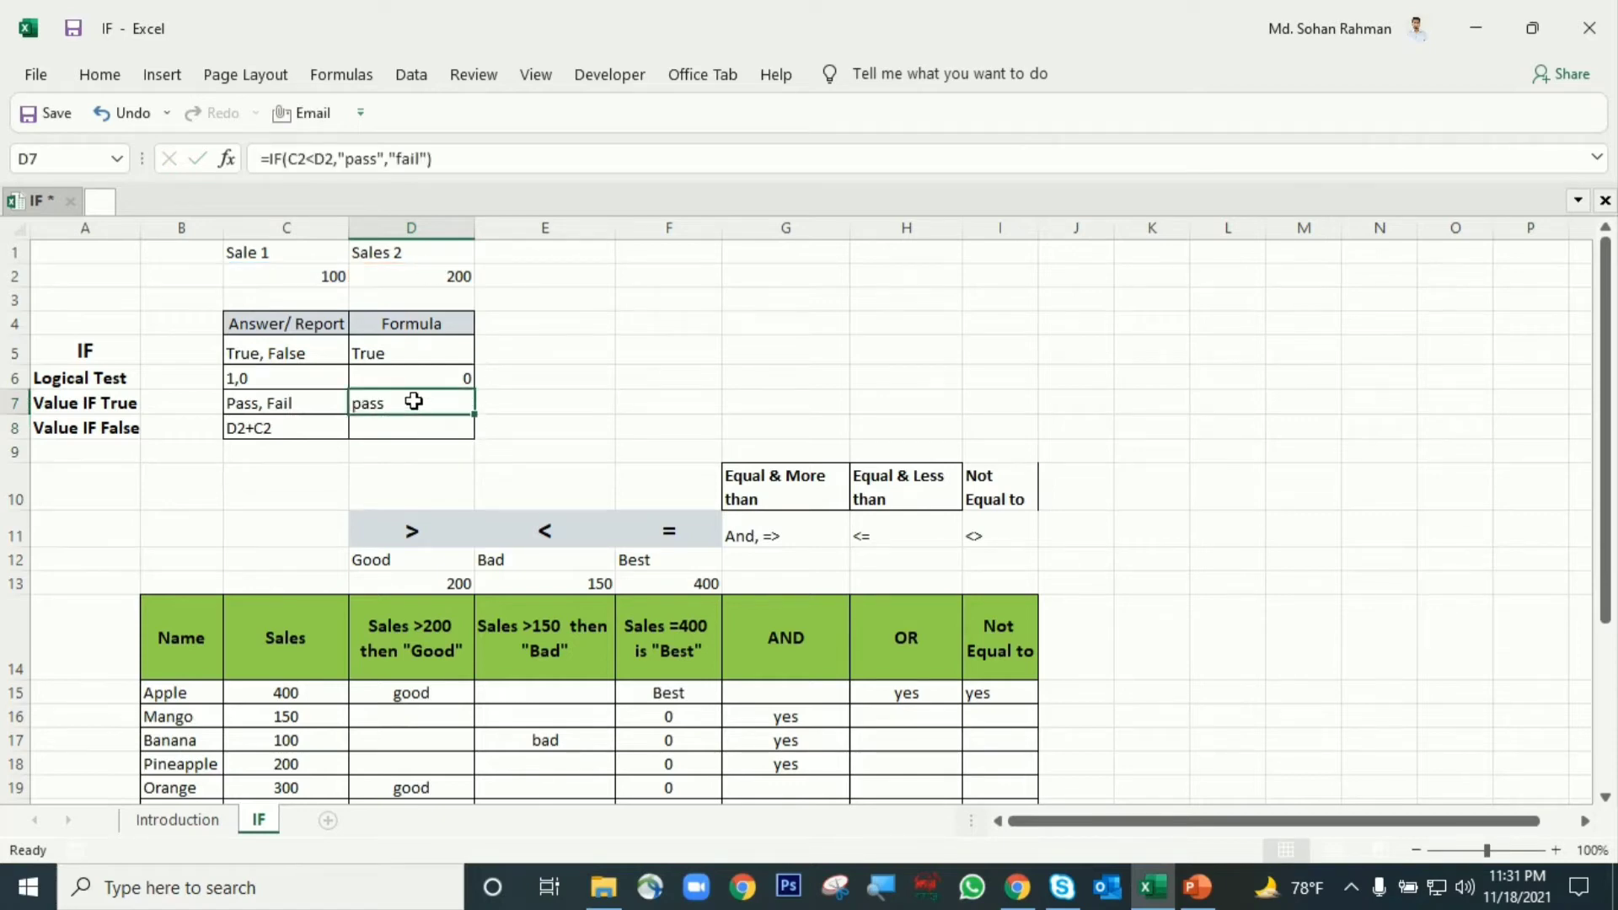
Set the Sale 1 value in cell C2 to 400 and check the pass/fail result in D7.
left_click(332, 282)
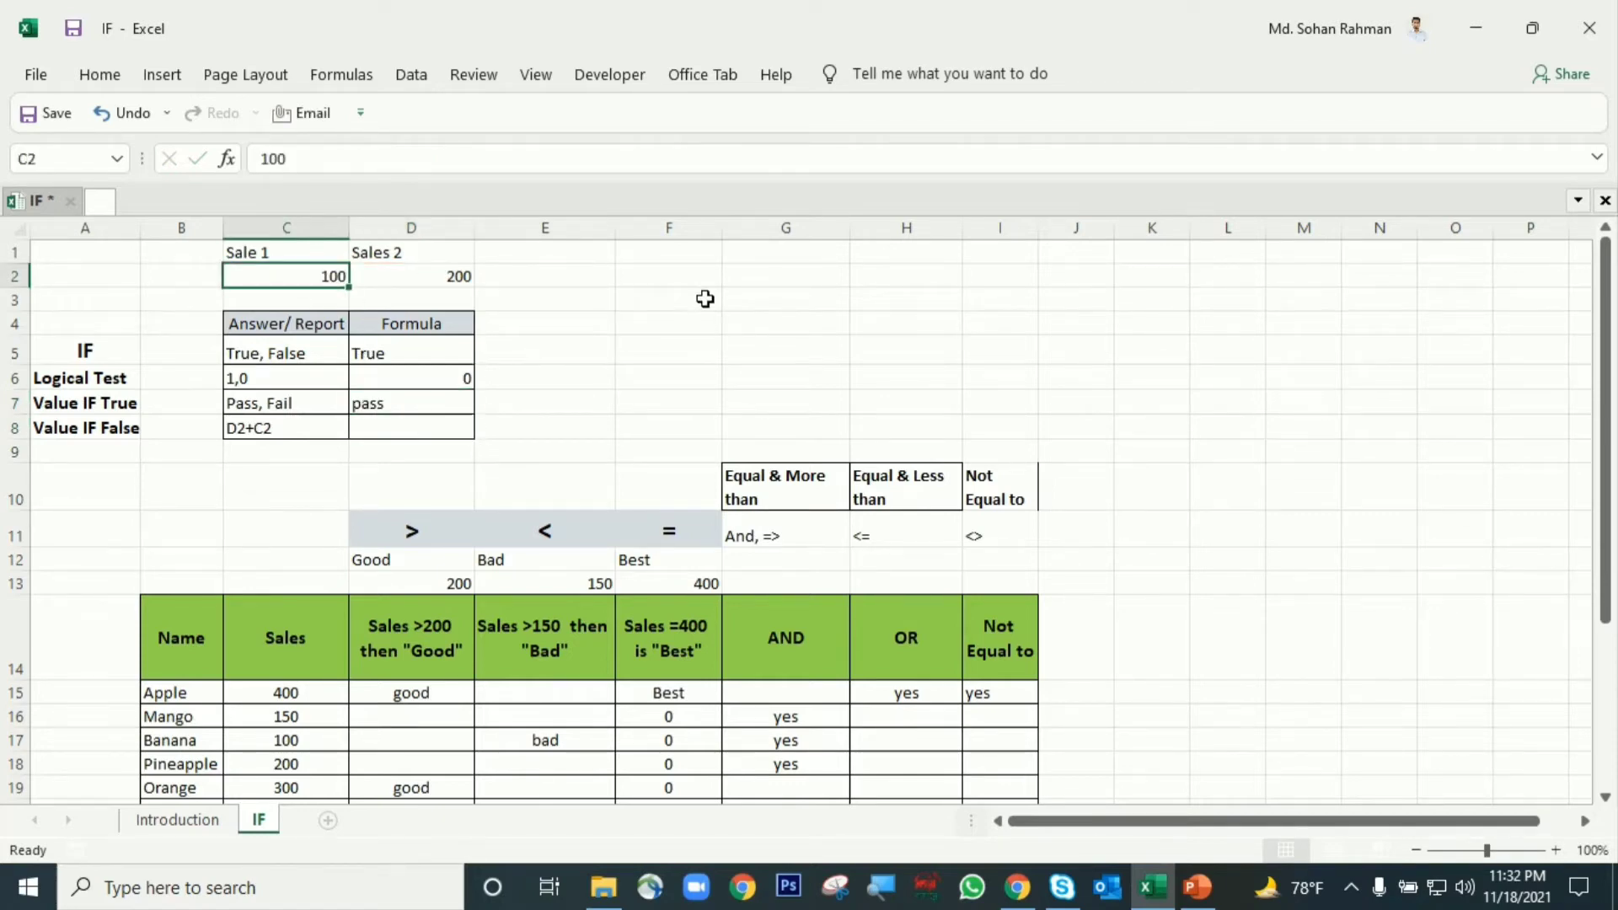
type("400")
key("Return")
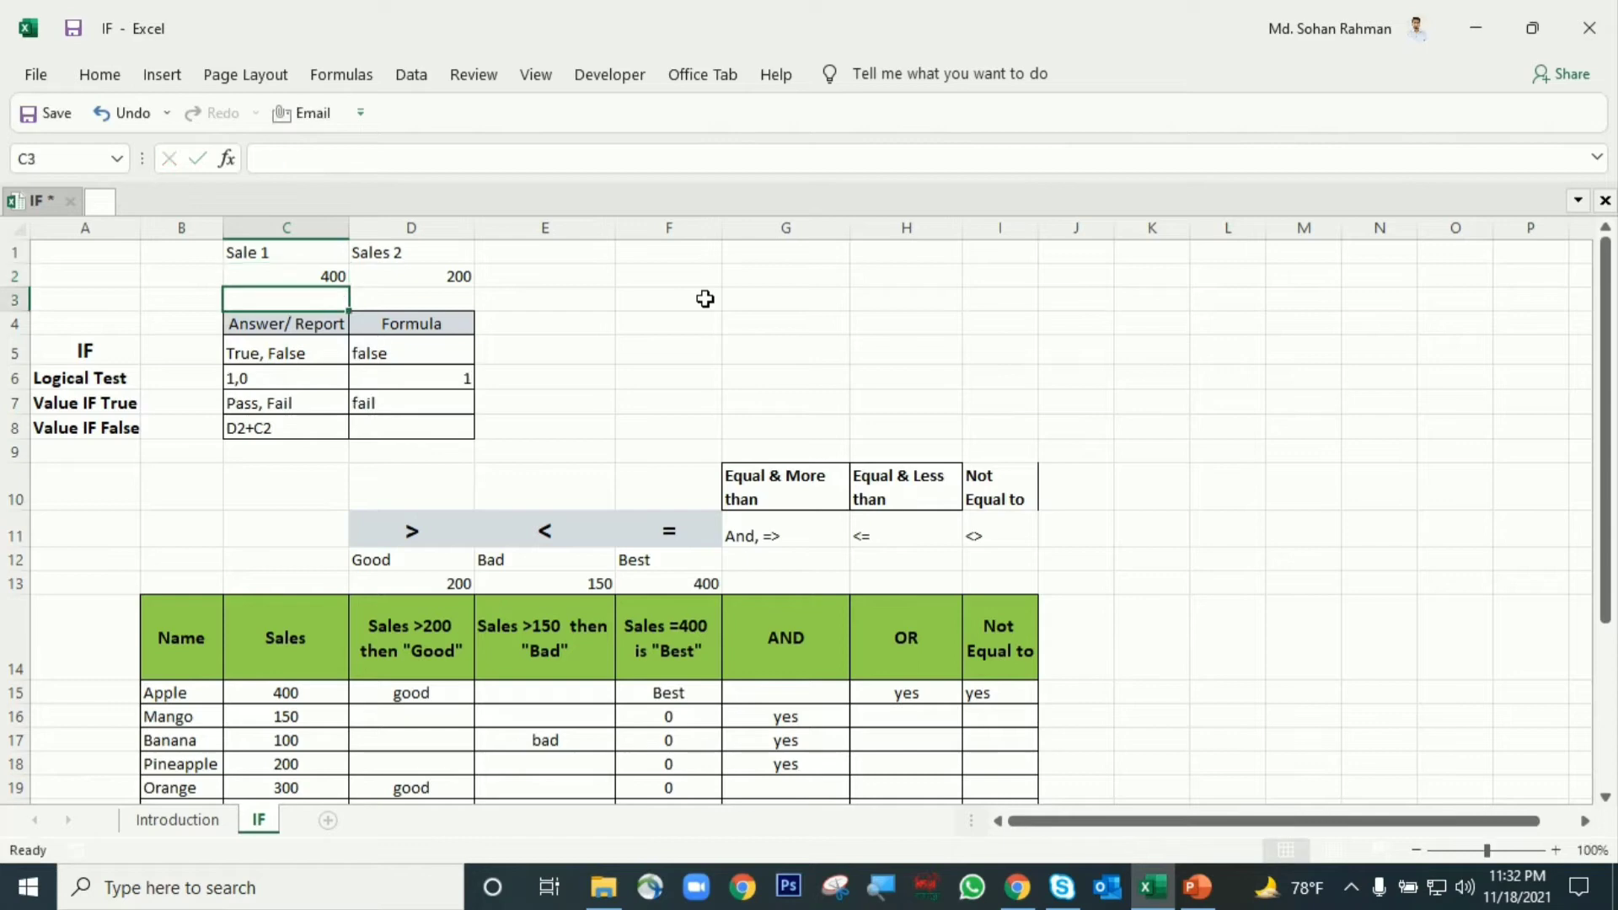
left_click(417, 422)
key("Up")
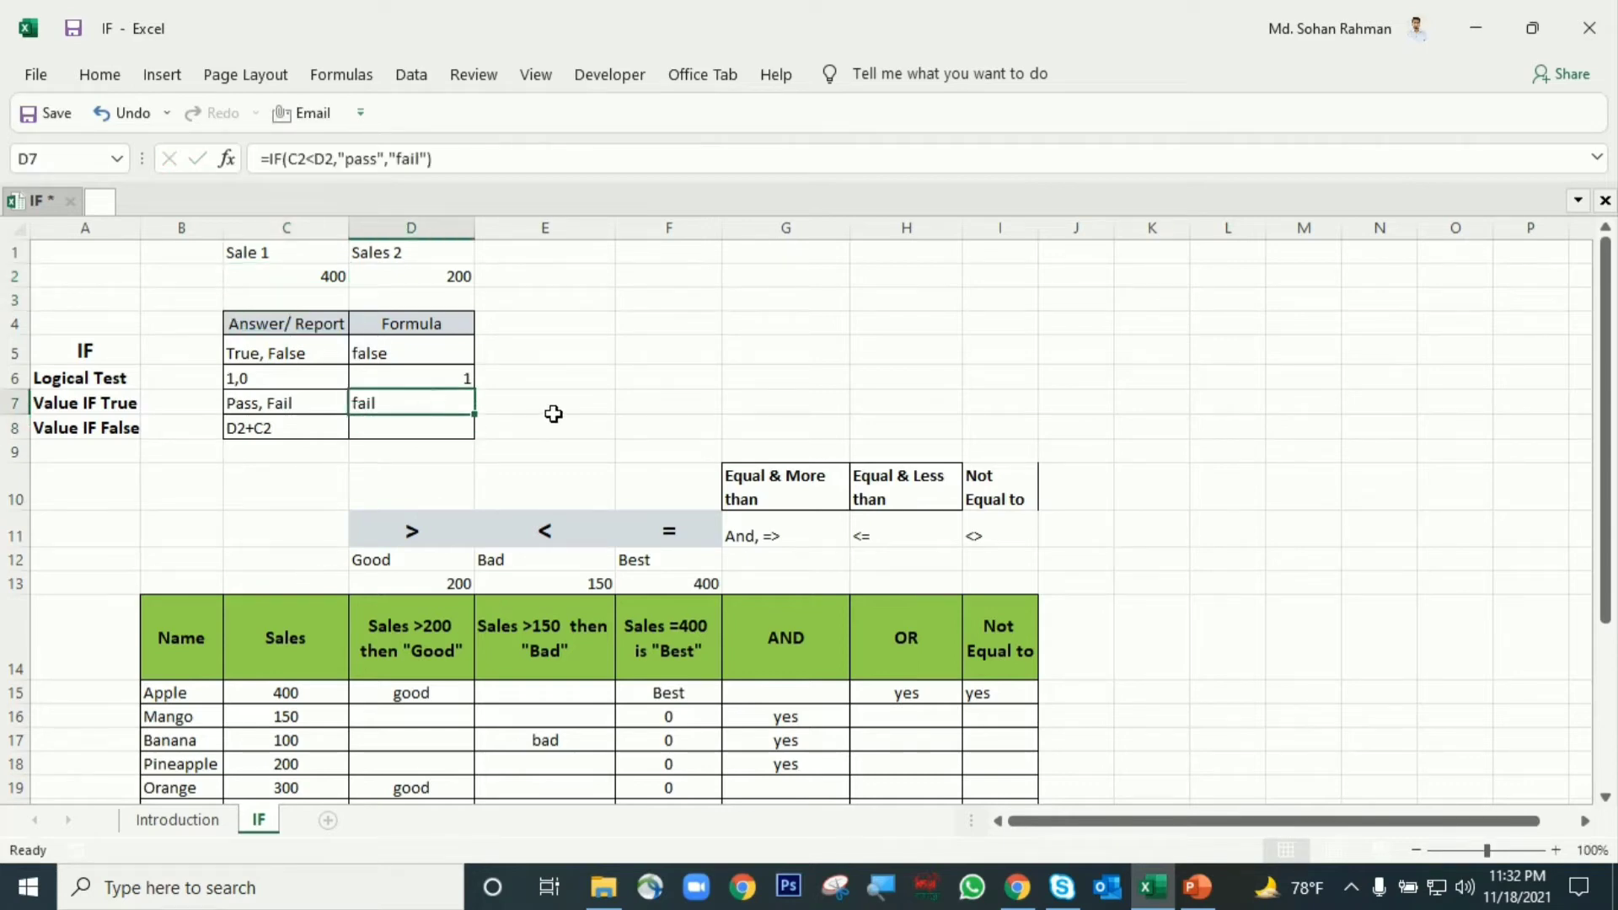
Enter =IF(C2>D2,C2+D2,"") in cell D8 to add both sales when Sale 1 is greater, otherwise return a blank.
left_click(408, 426)
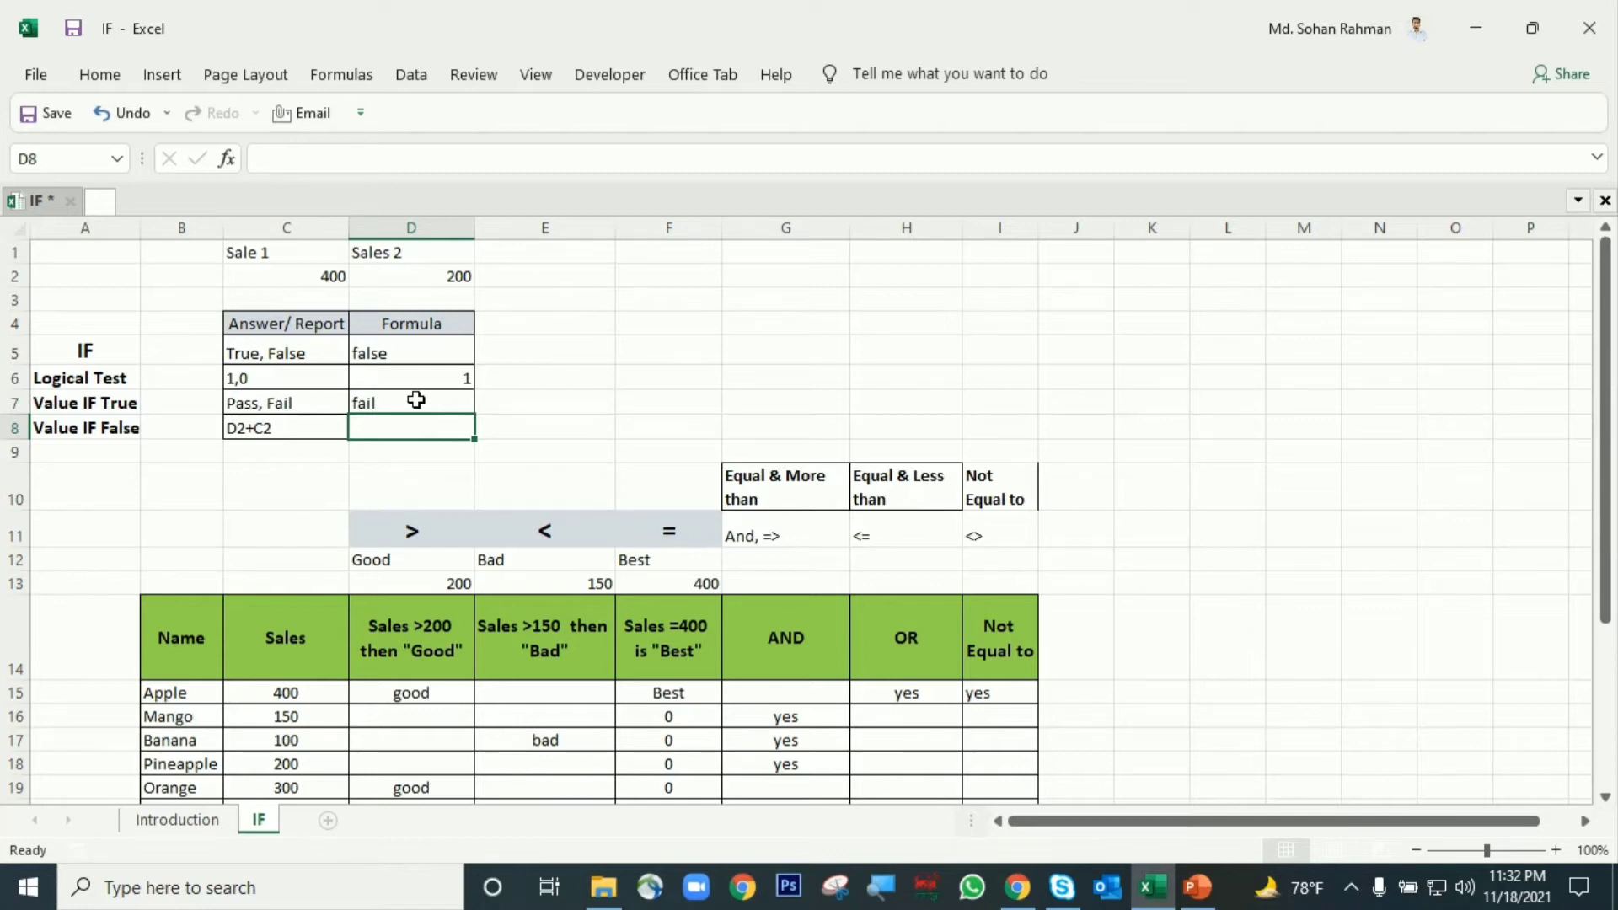
type("=IF(")
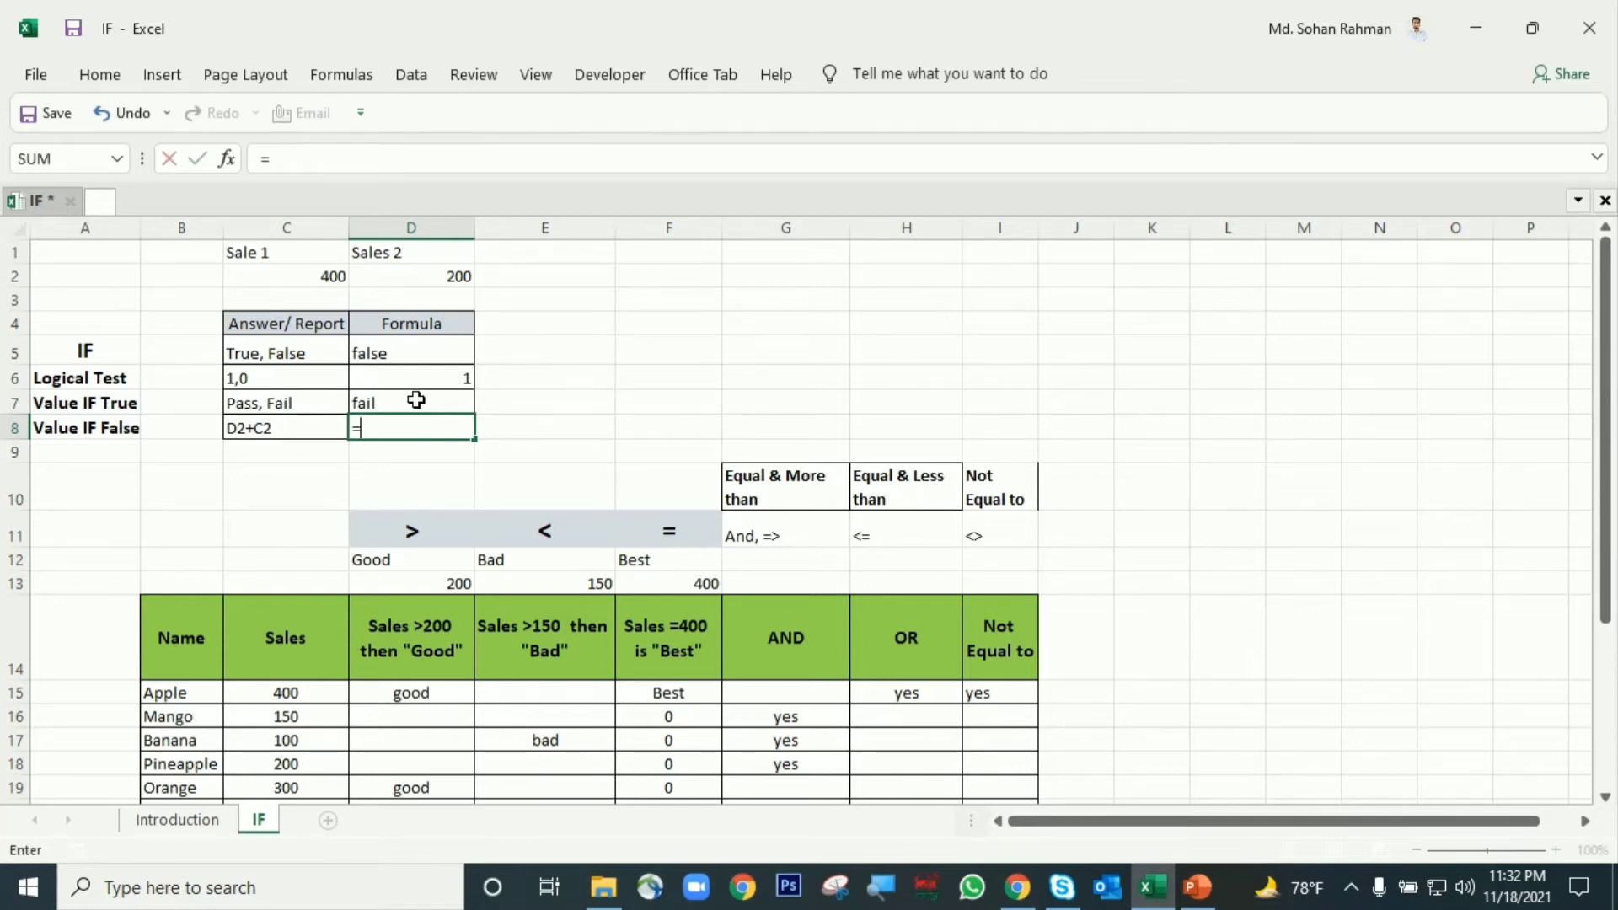
left_click(321, 276)
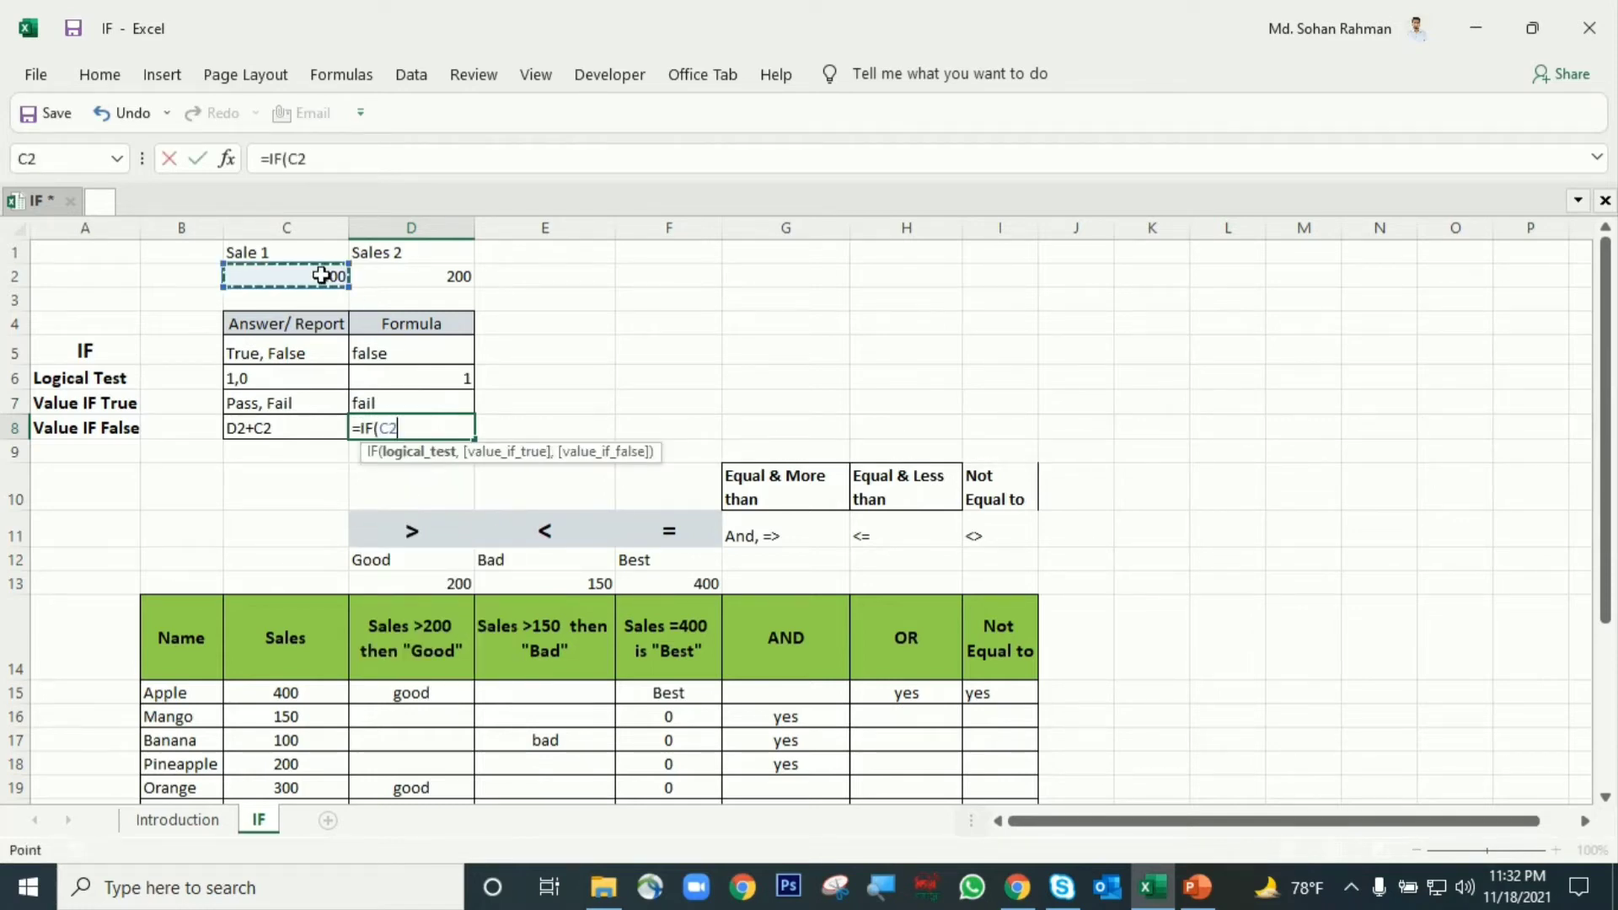
type(">")
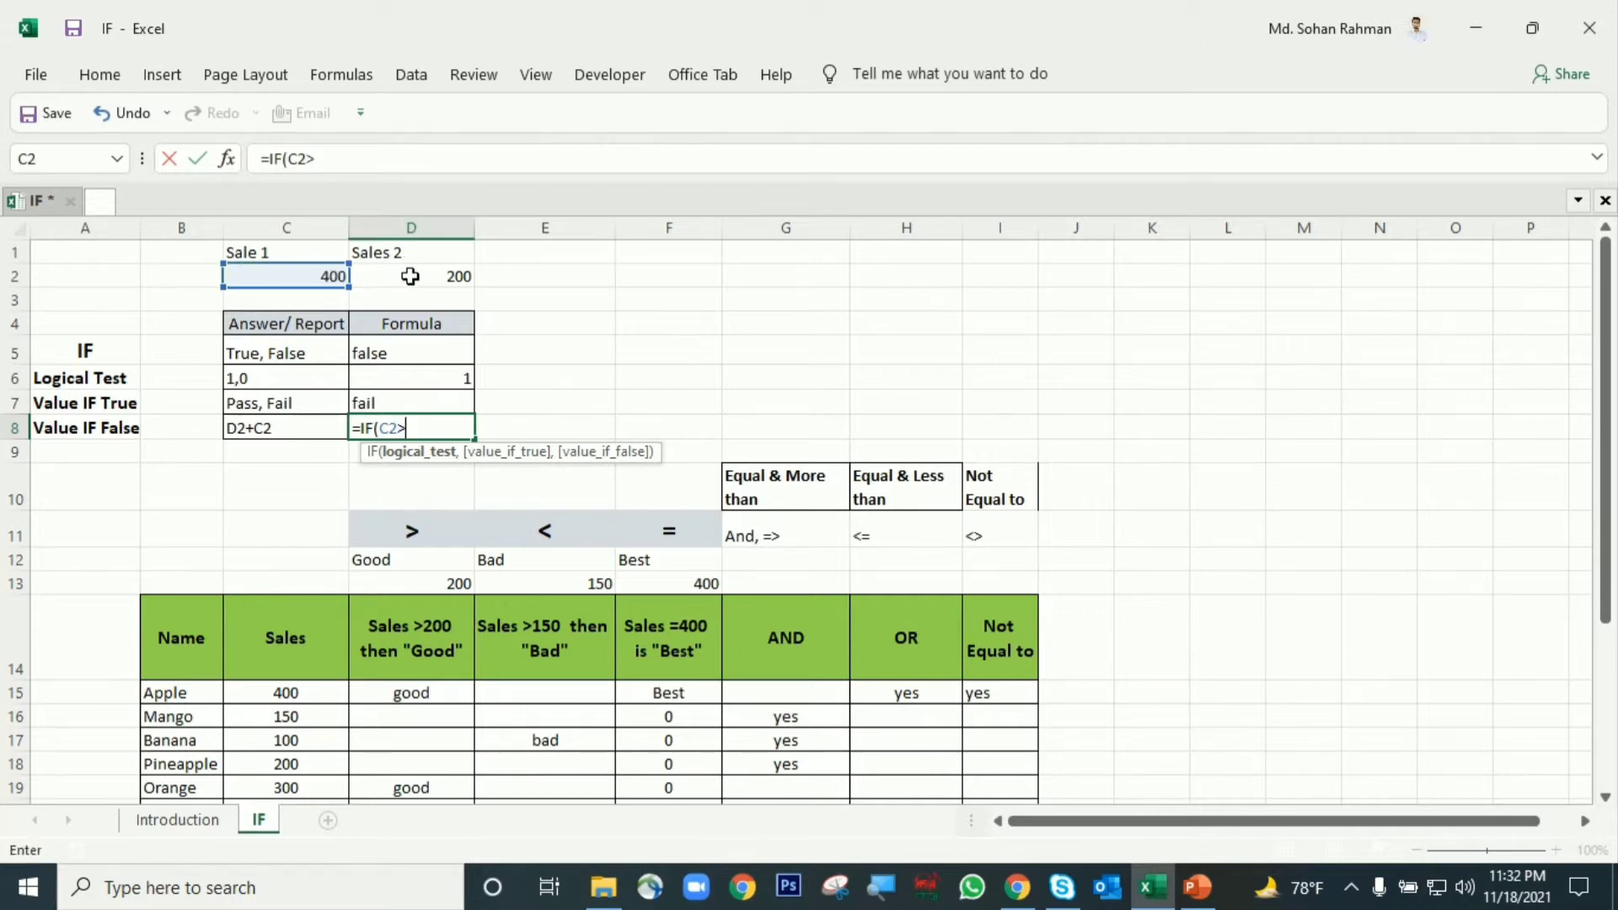
left_click(411, 276)
type(",")
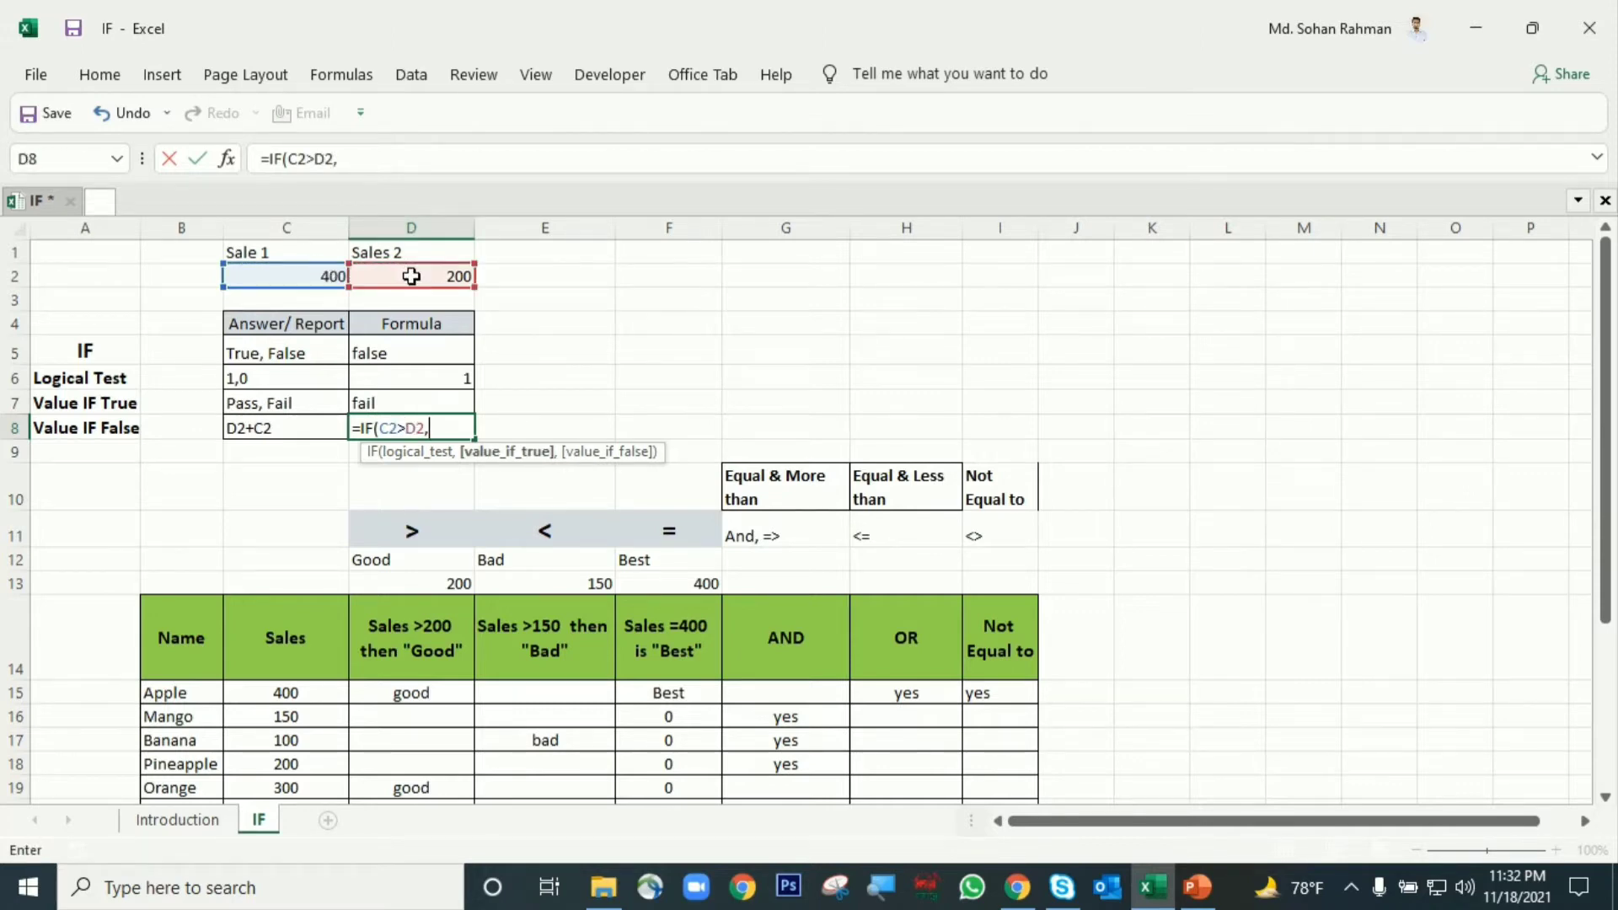
left_click(300, 275)
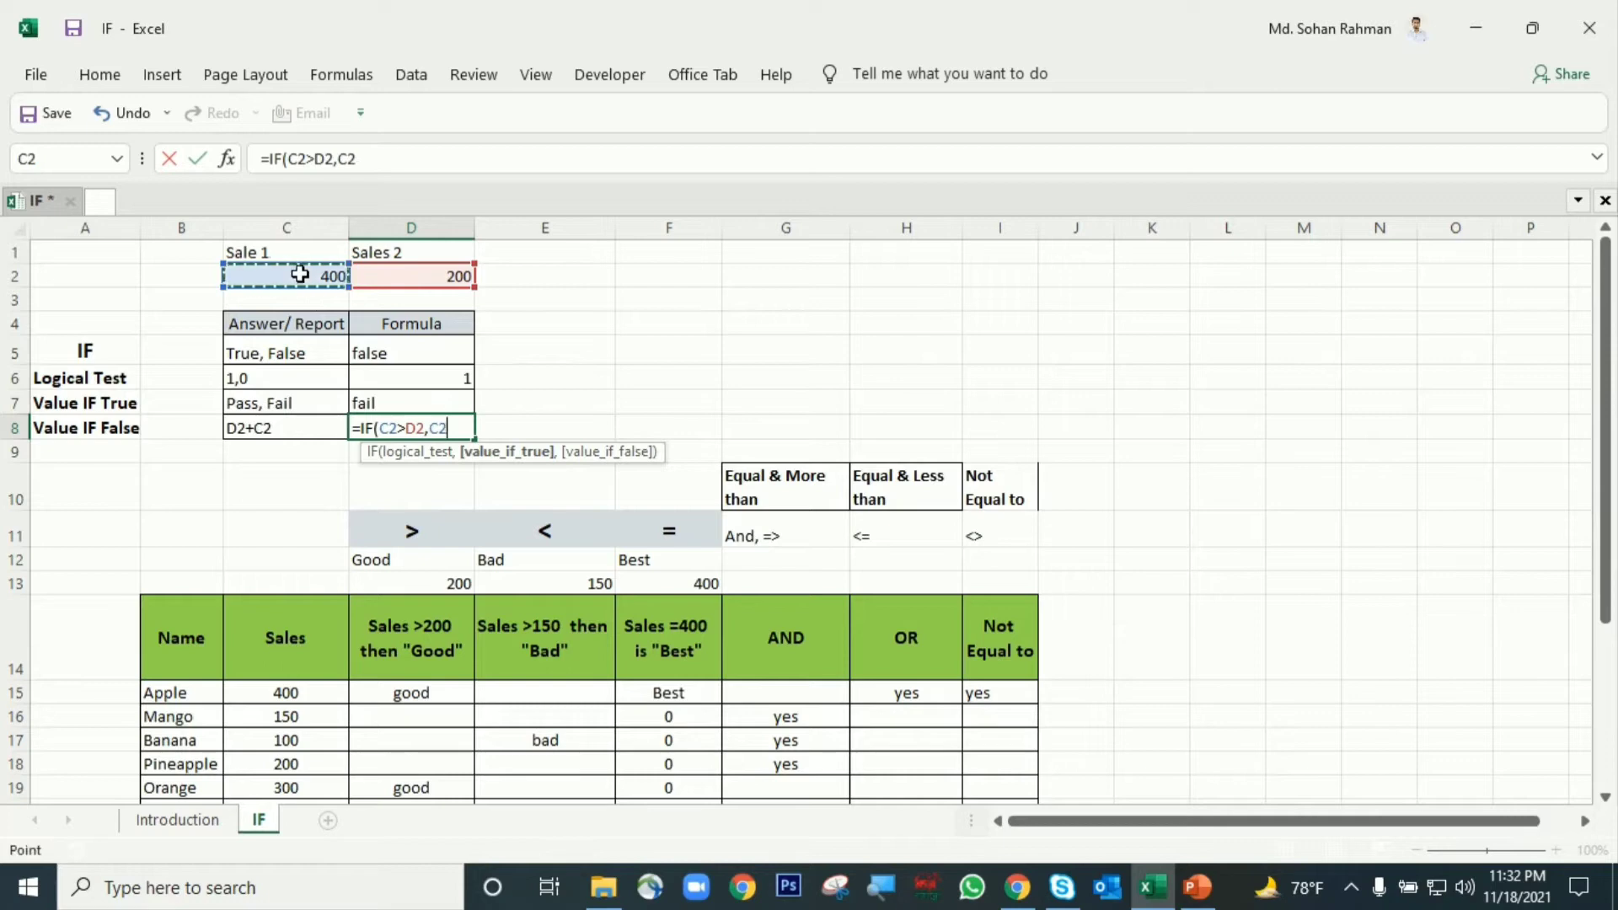
type("+")
left_click(403, 269)
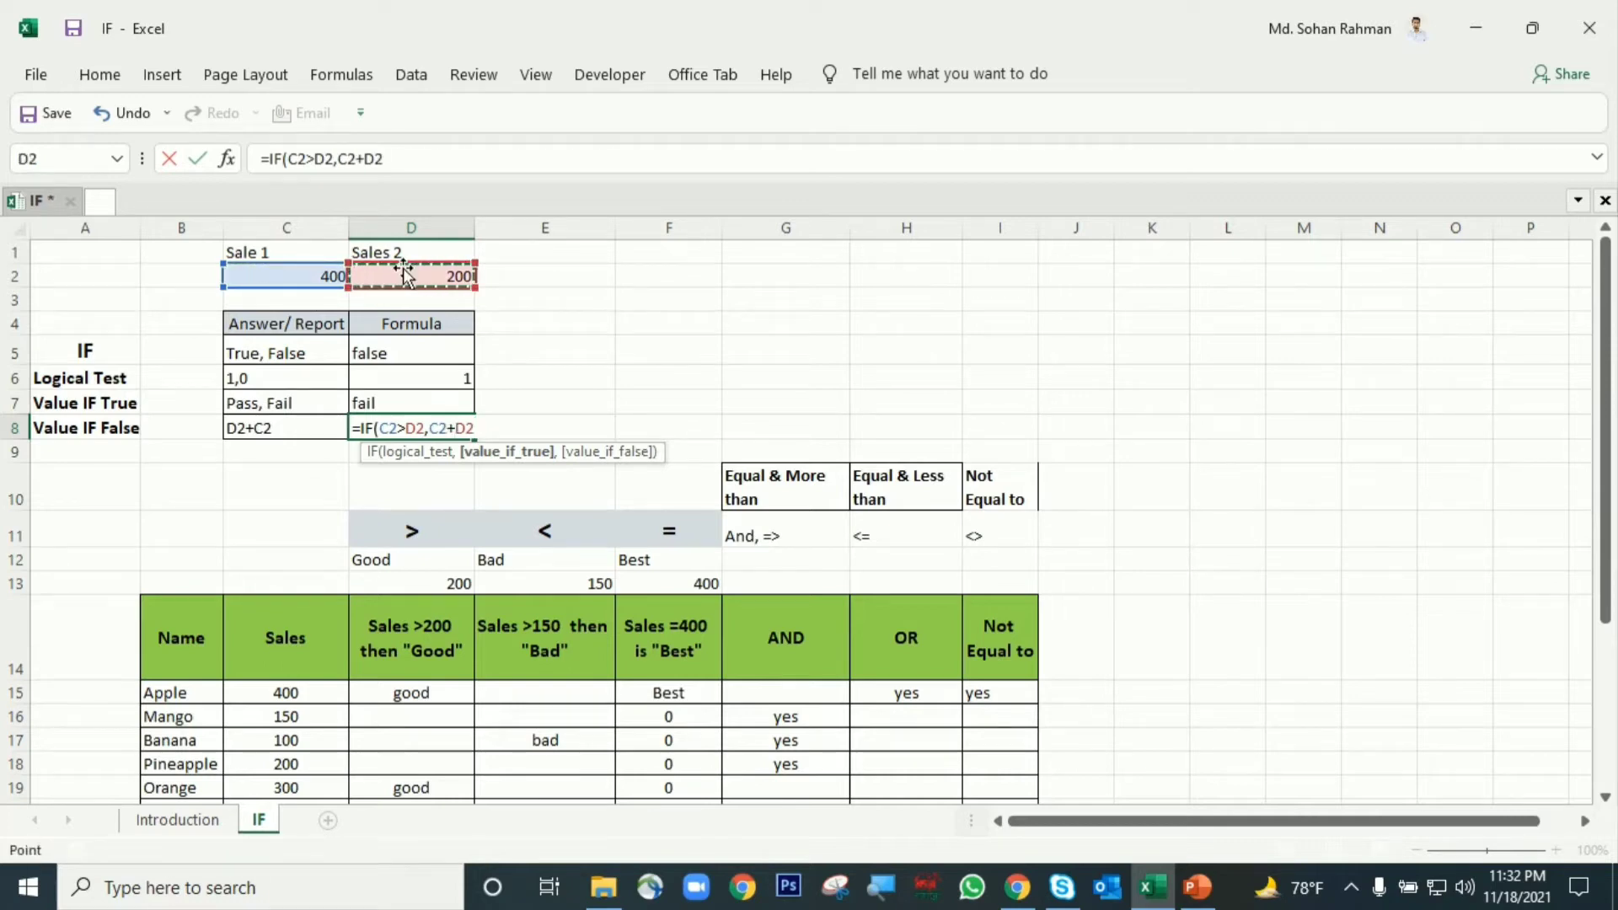
type(",")
left_click(405, 157)
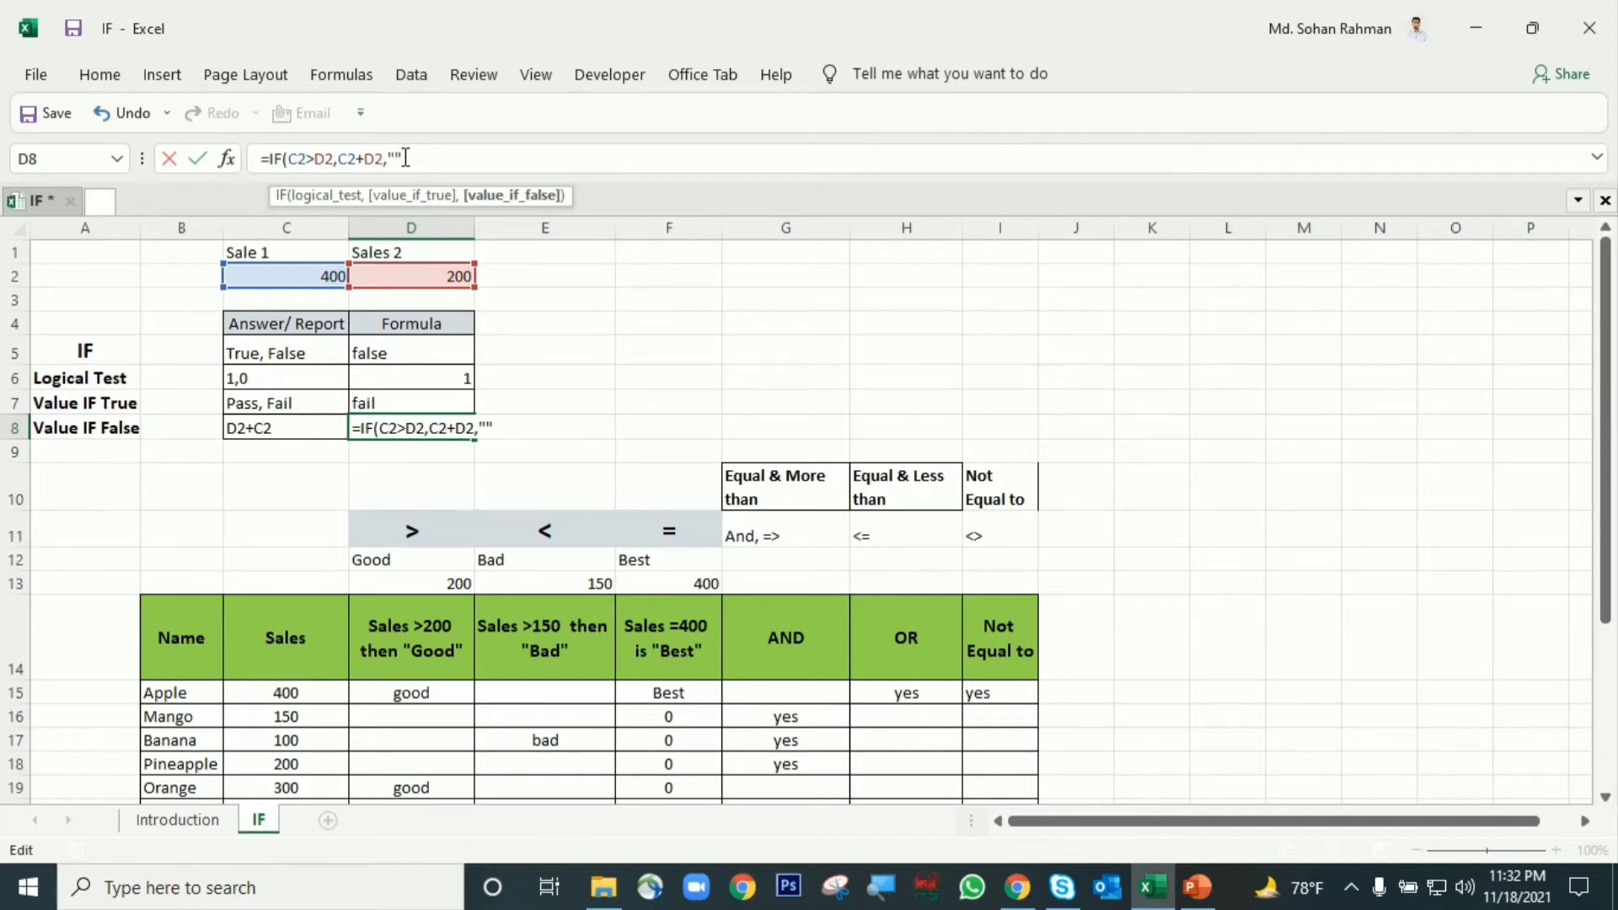
type("\"\")")
key("Return")
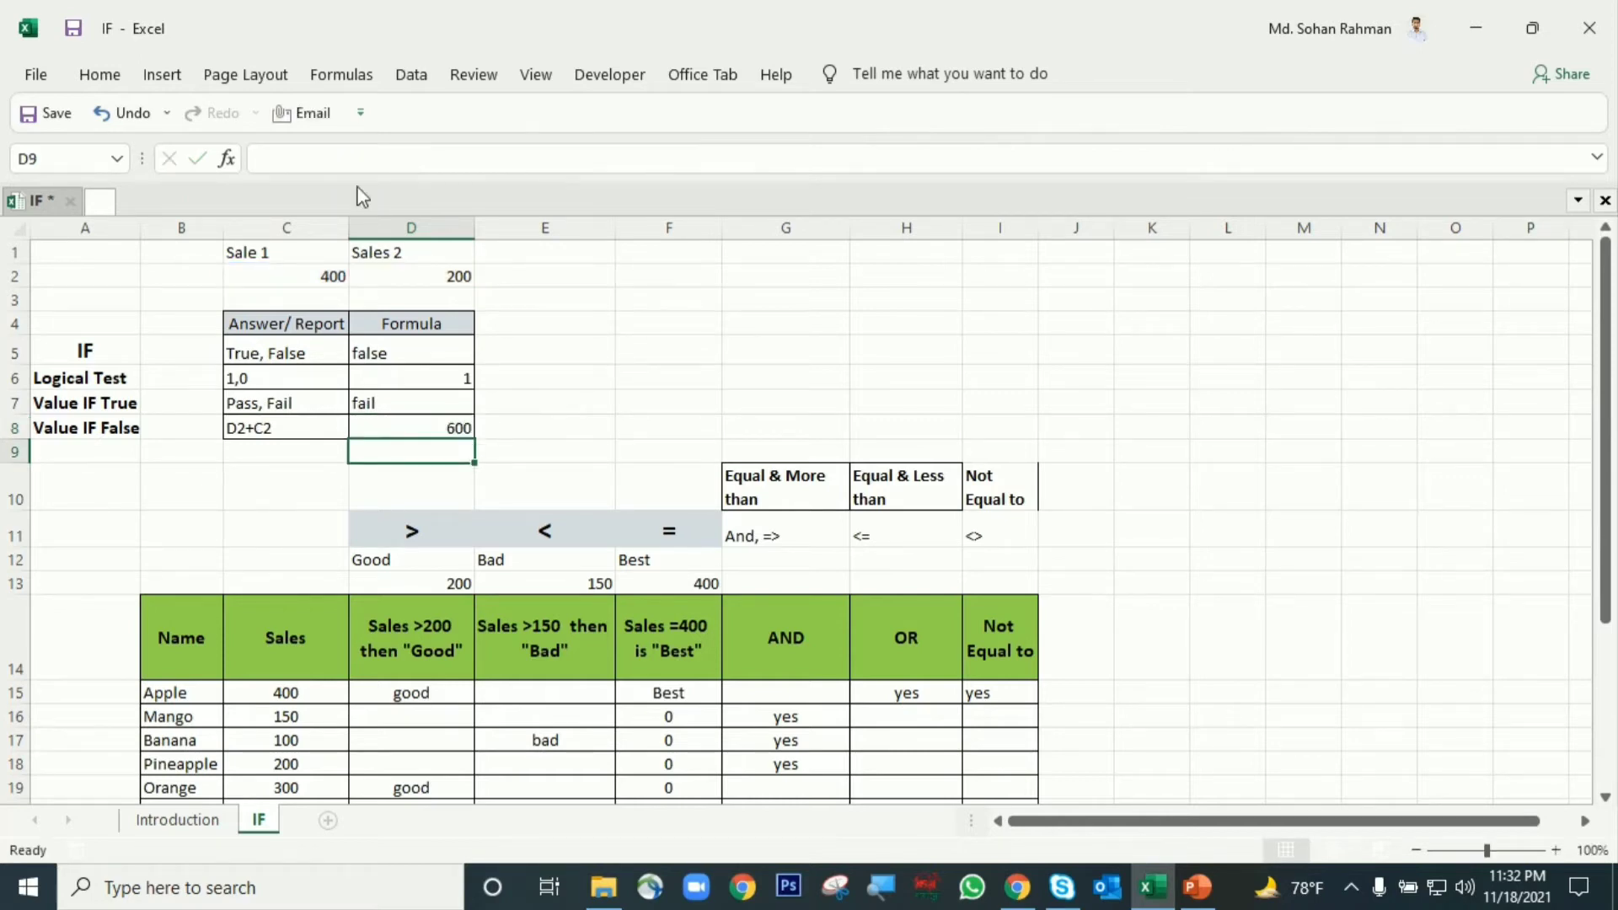
Set the Sale 1 value in cell C2 to 100 and check the result of the sum formula in D8.
left_click(320, 274)
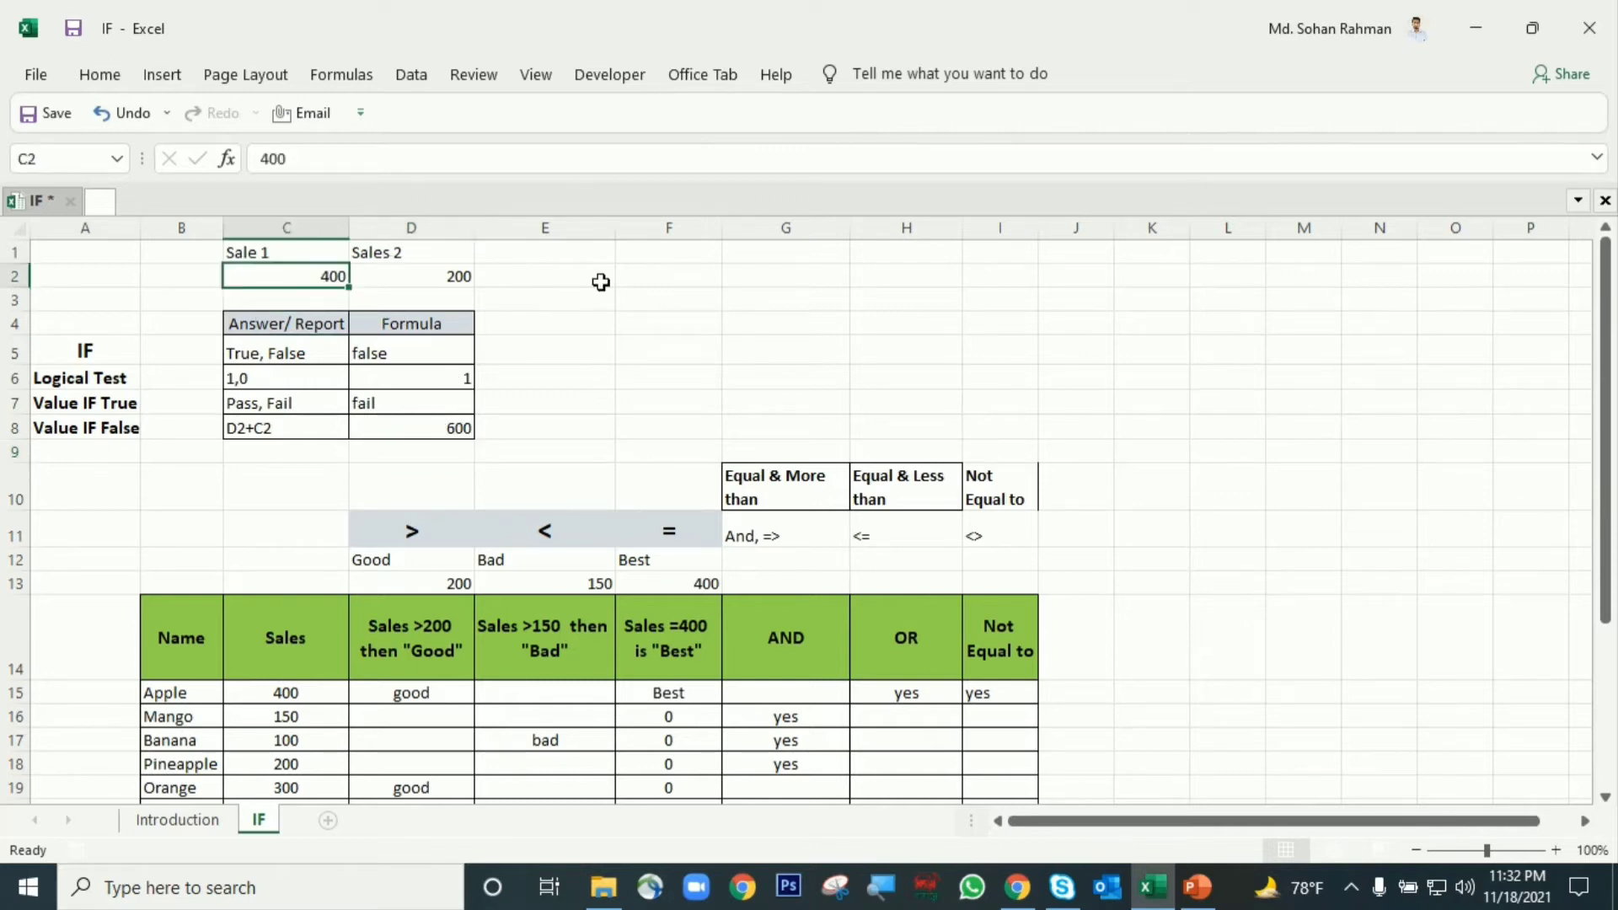
type("100")
key("Return")
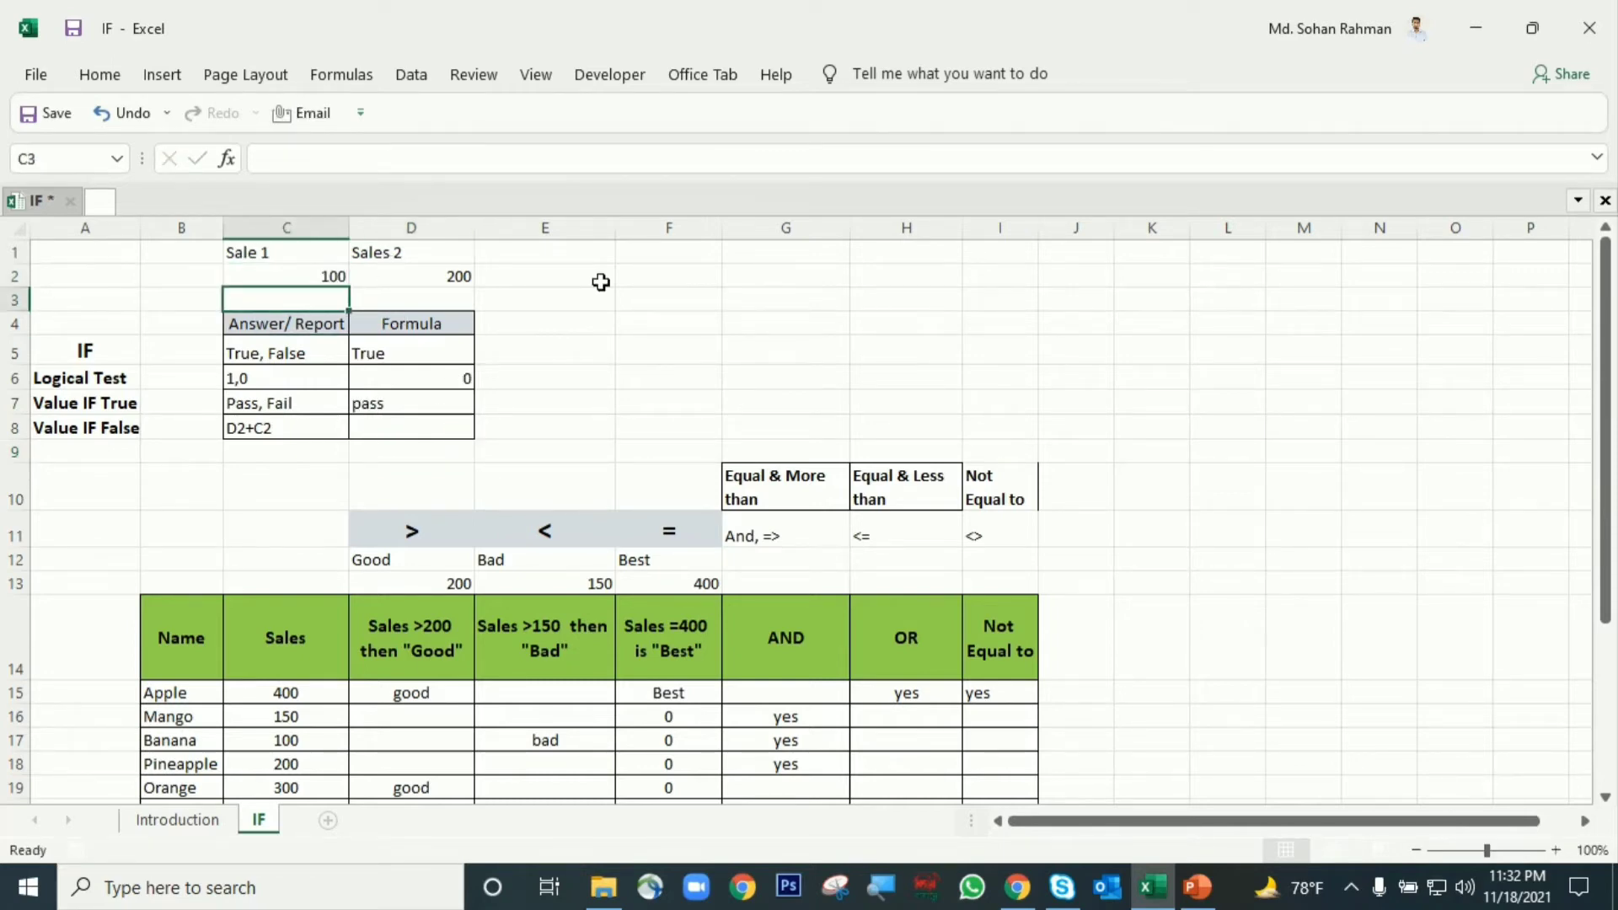
left_click(420, 431)
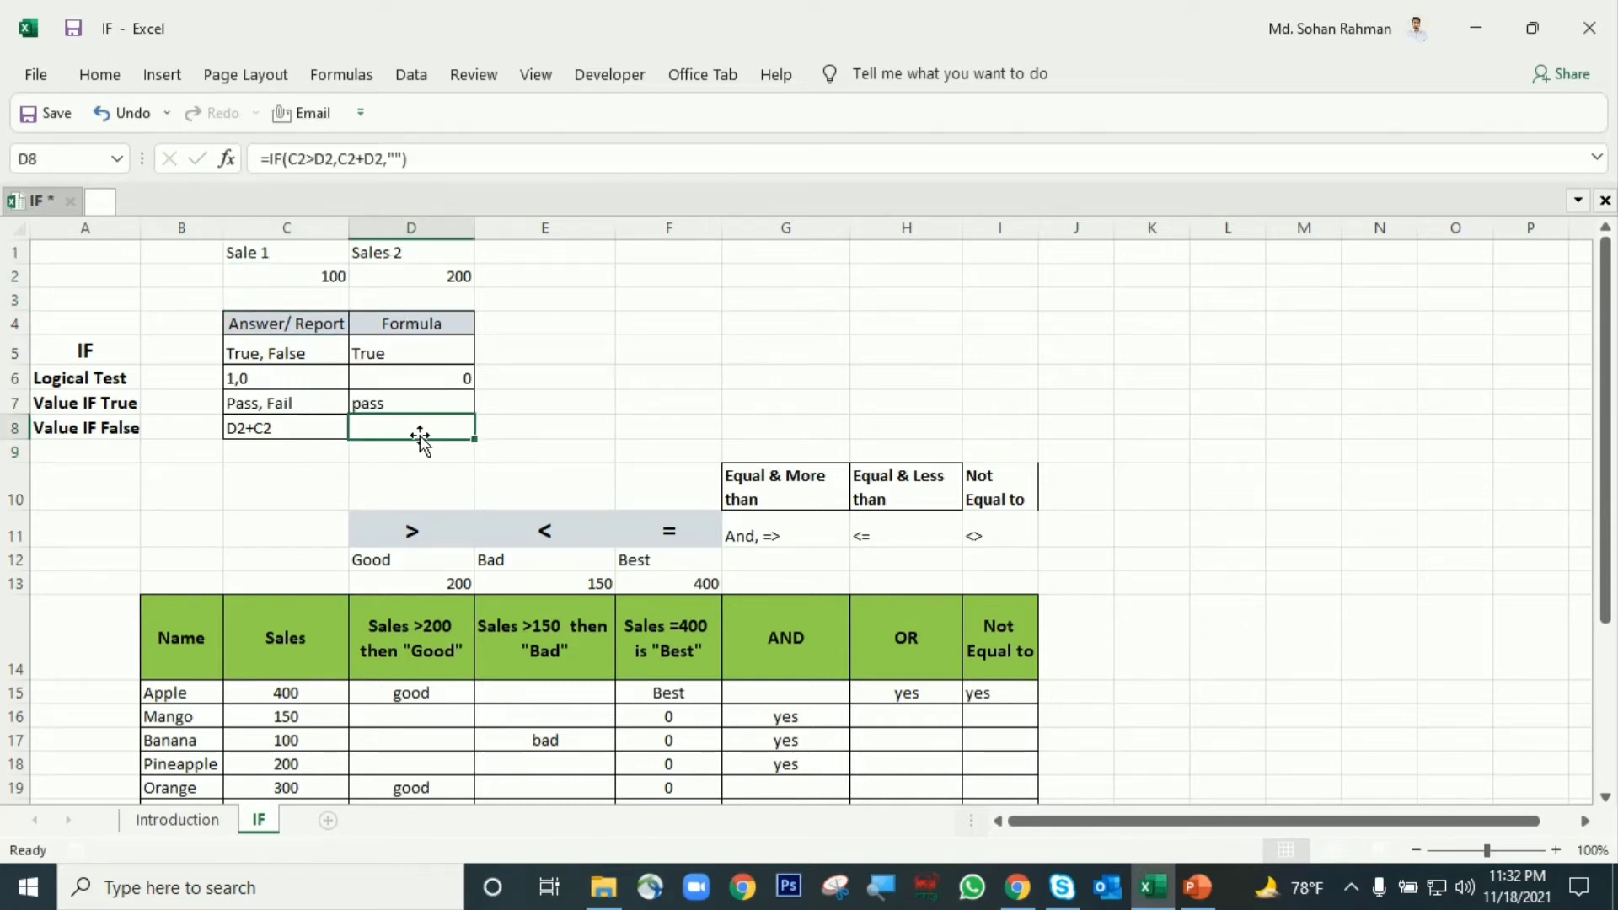
Remove the value-if-false argument from the formula in D8 so it reads =IF(C2>D2,C2+D2), and review it.
left_click(396, 158)
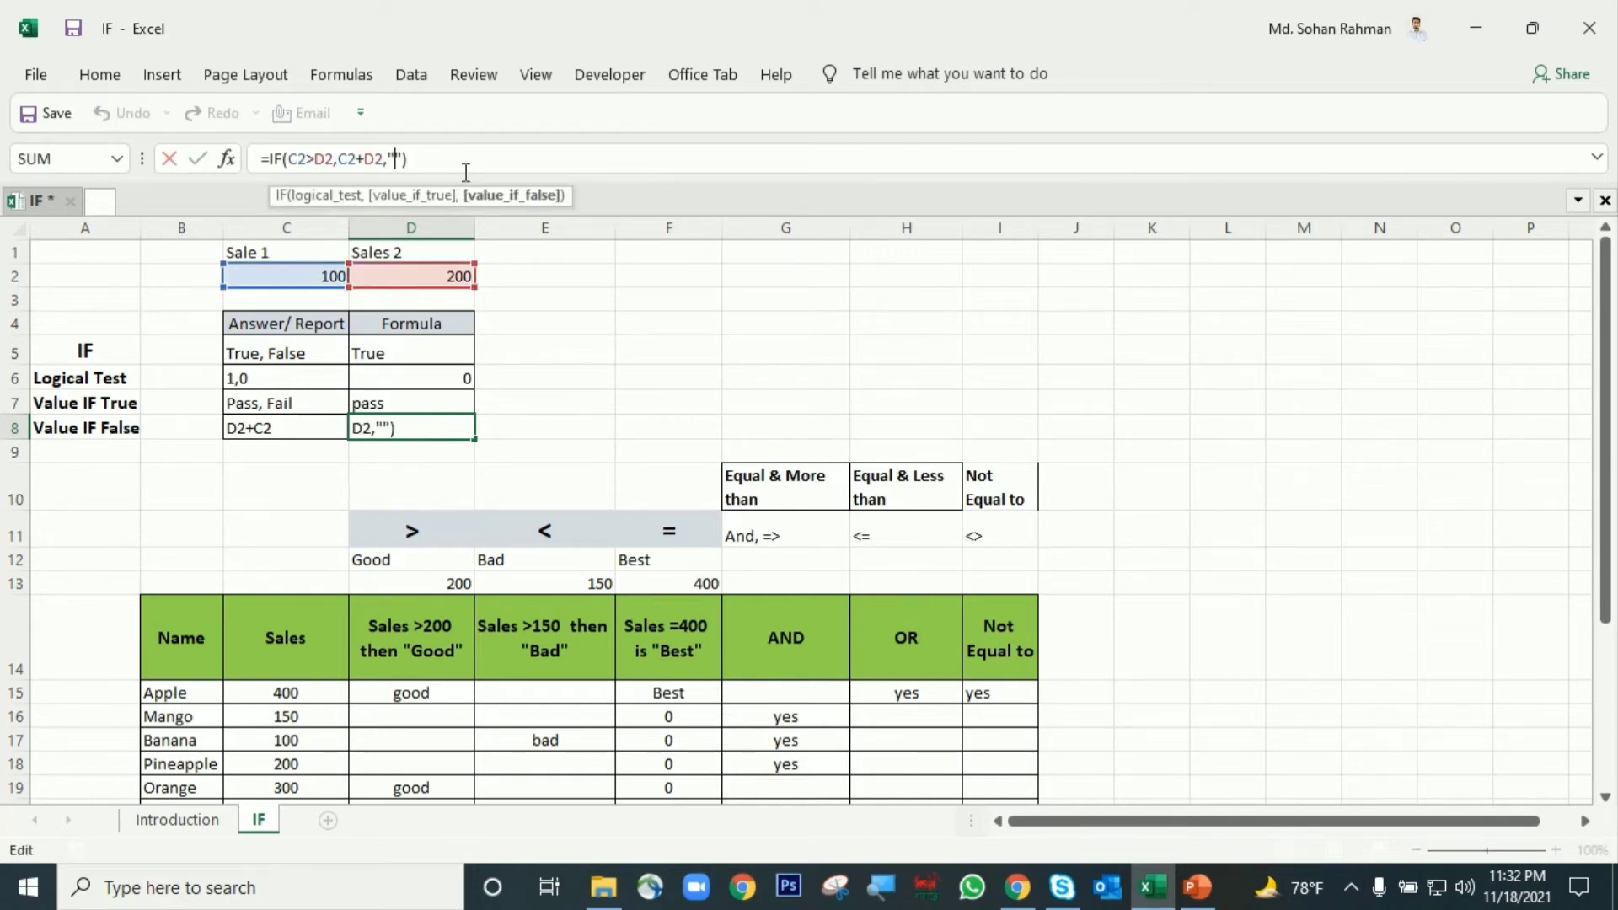
key("End")
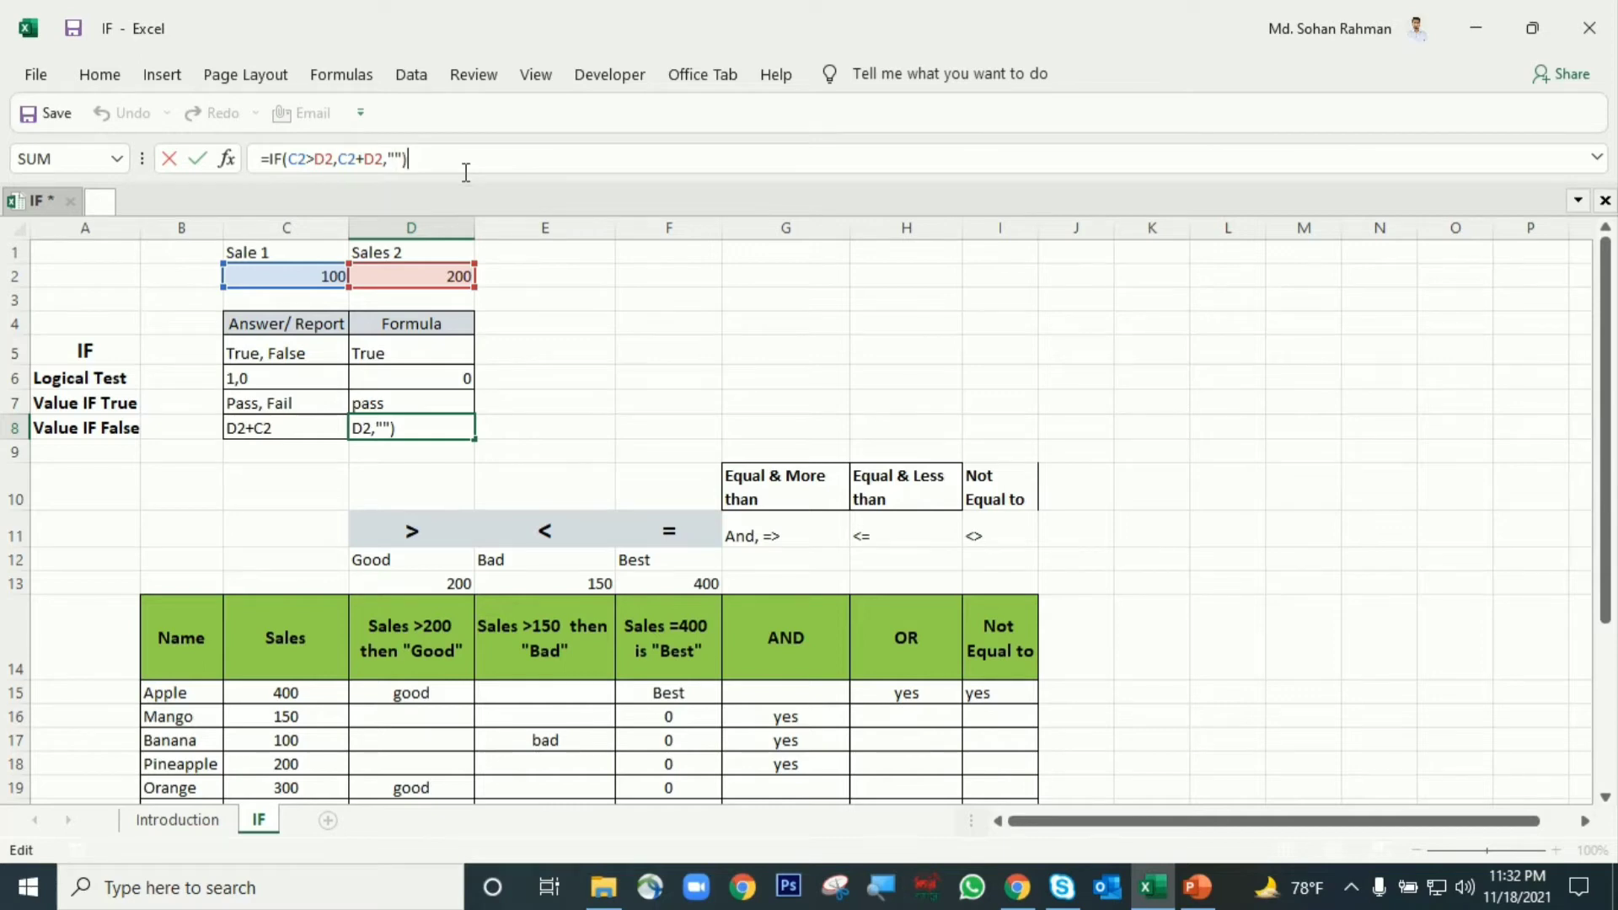
key("BackSpace")
key("BackSpace")
key("BackSpace")
key("BackSpace")
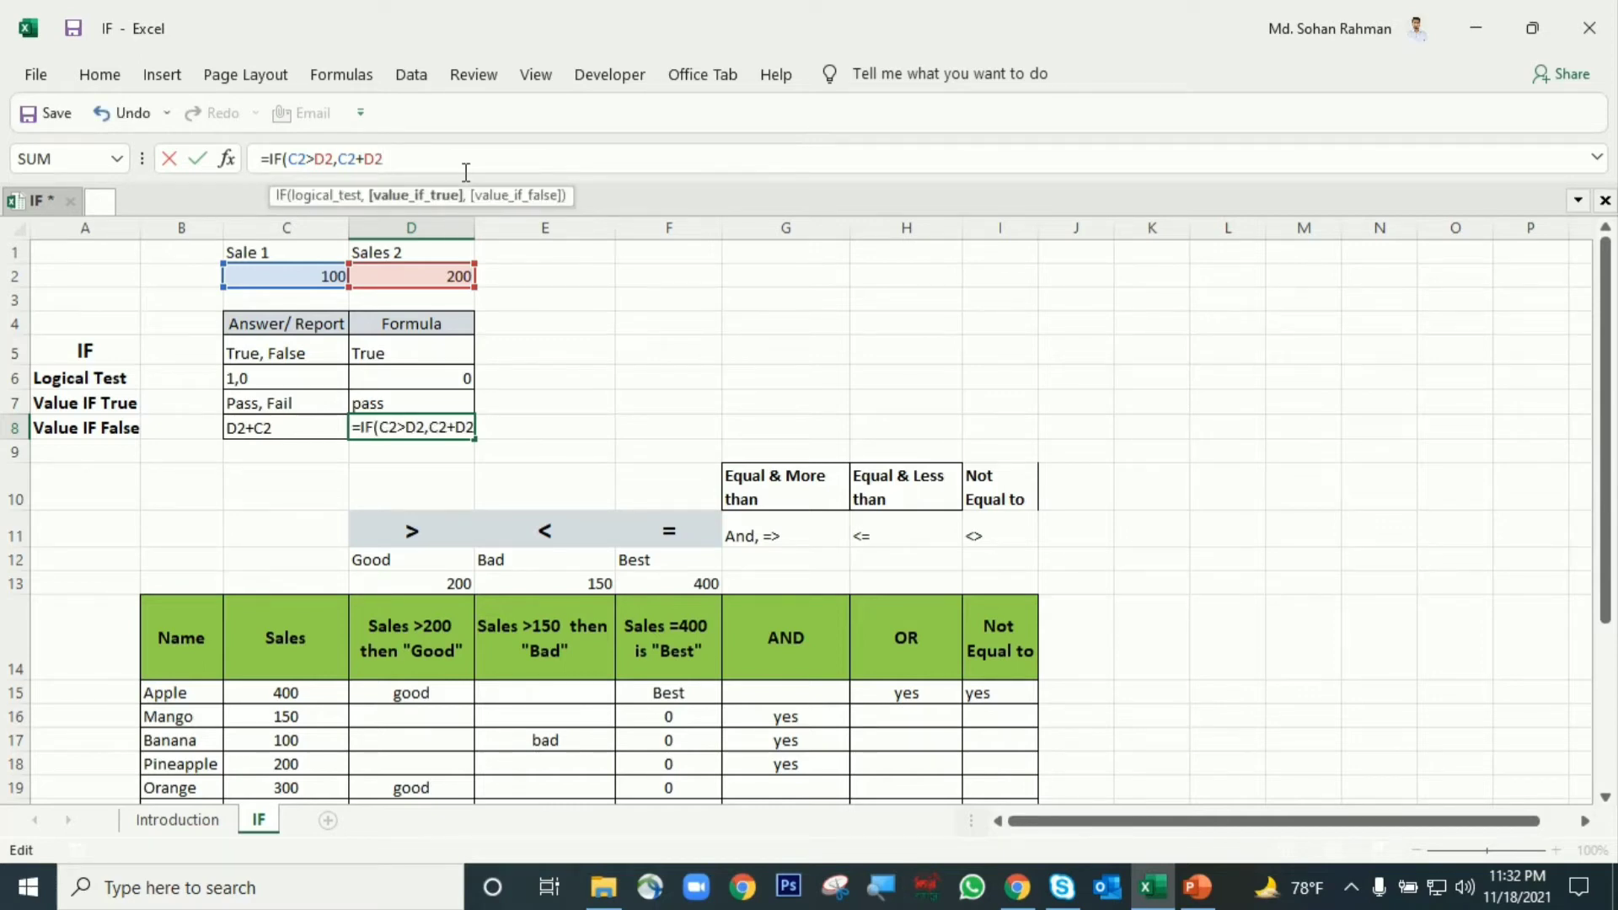
type("0")
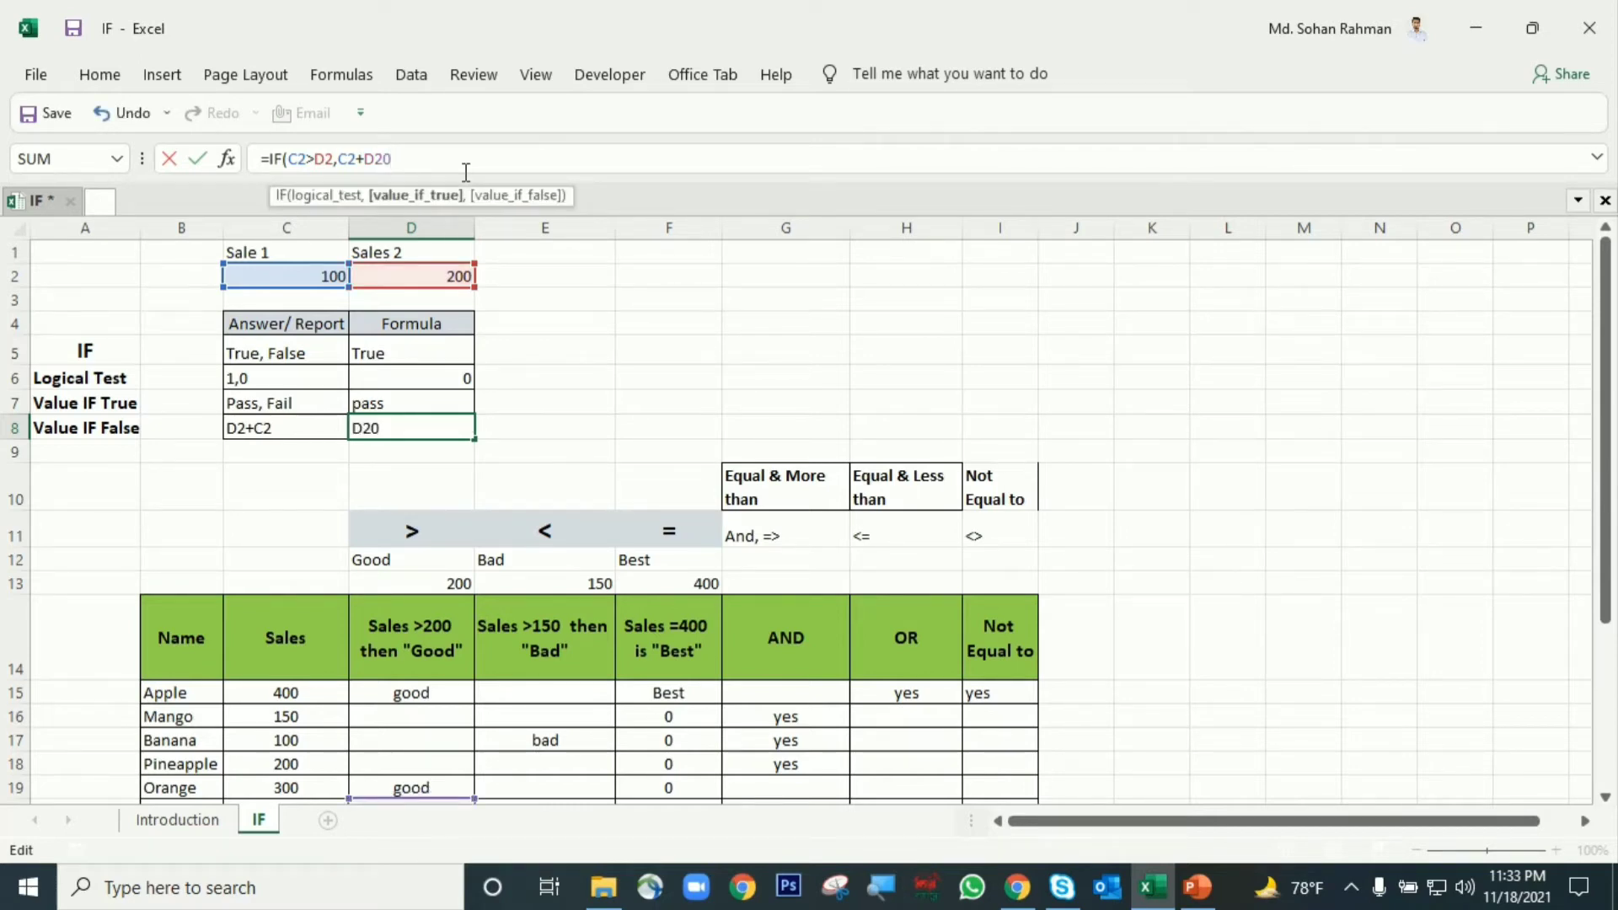
key("BackSpace")
type(")")
key("Return")
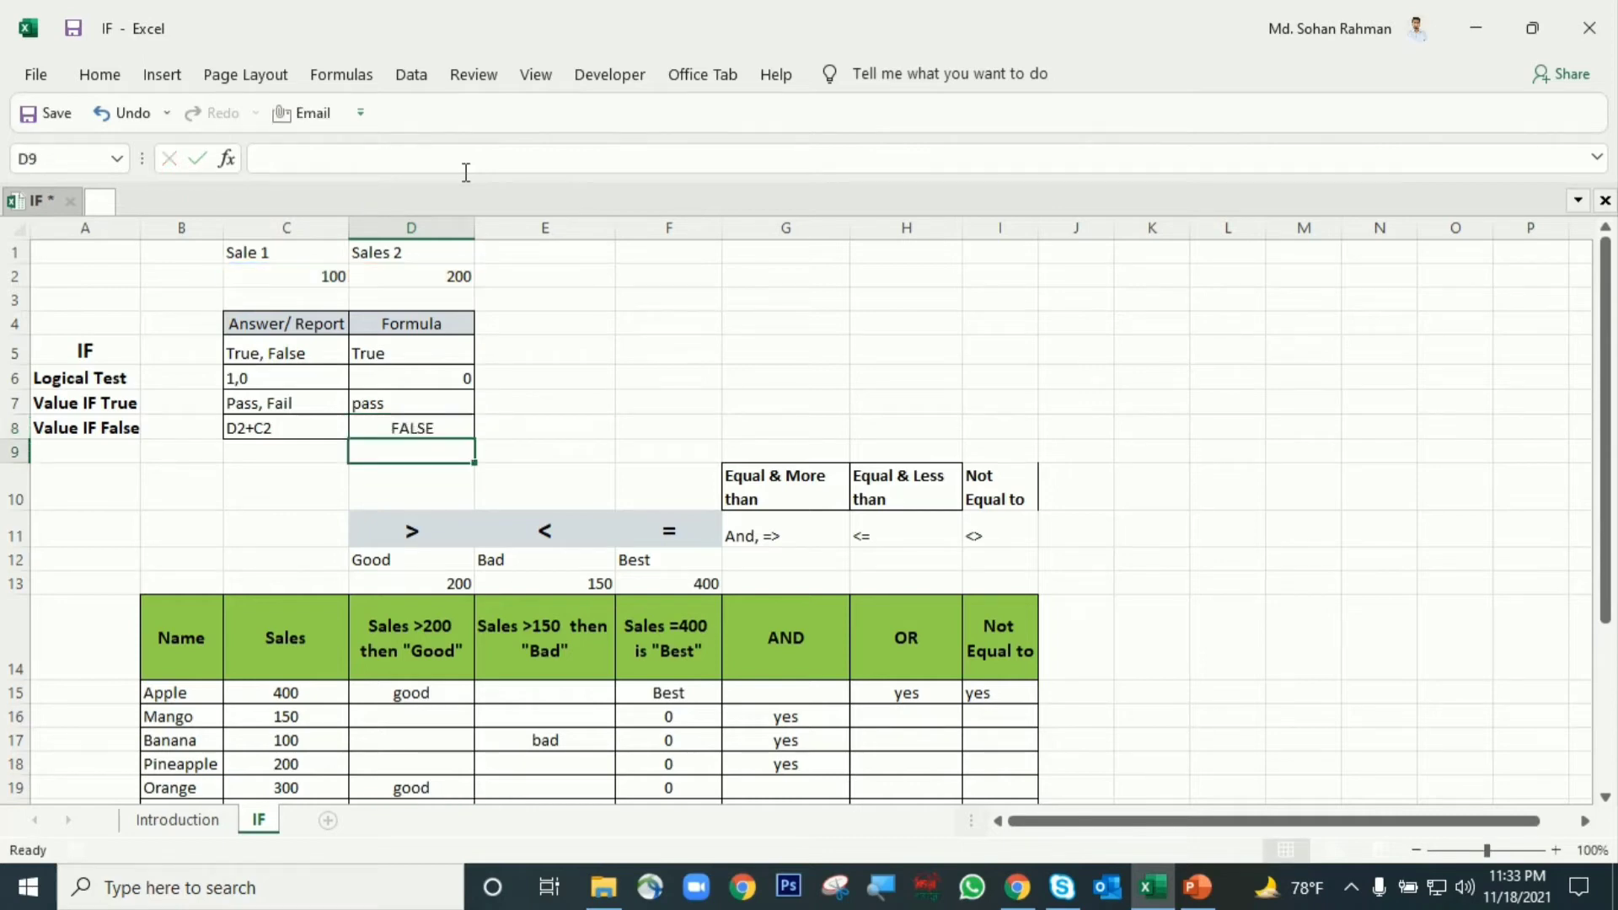
left_click(381, 424)
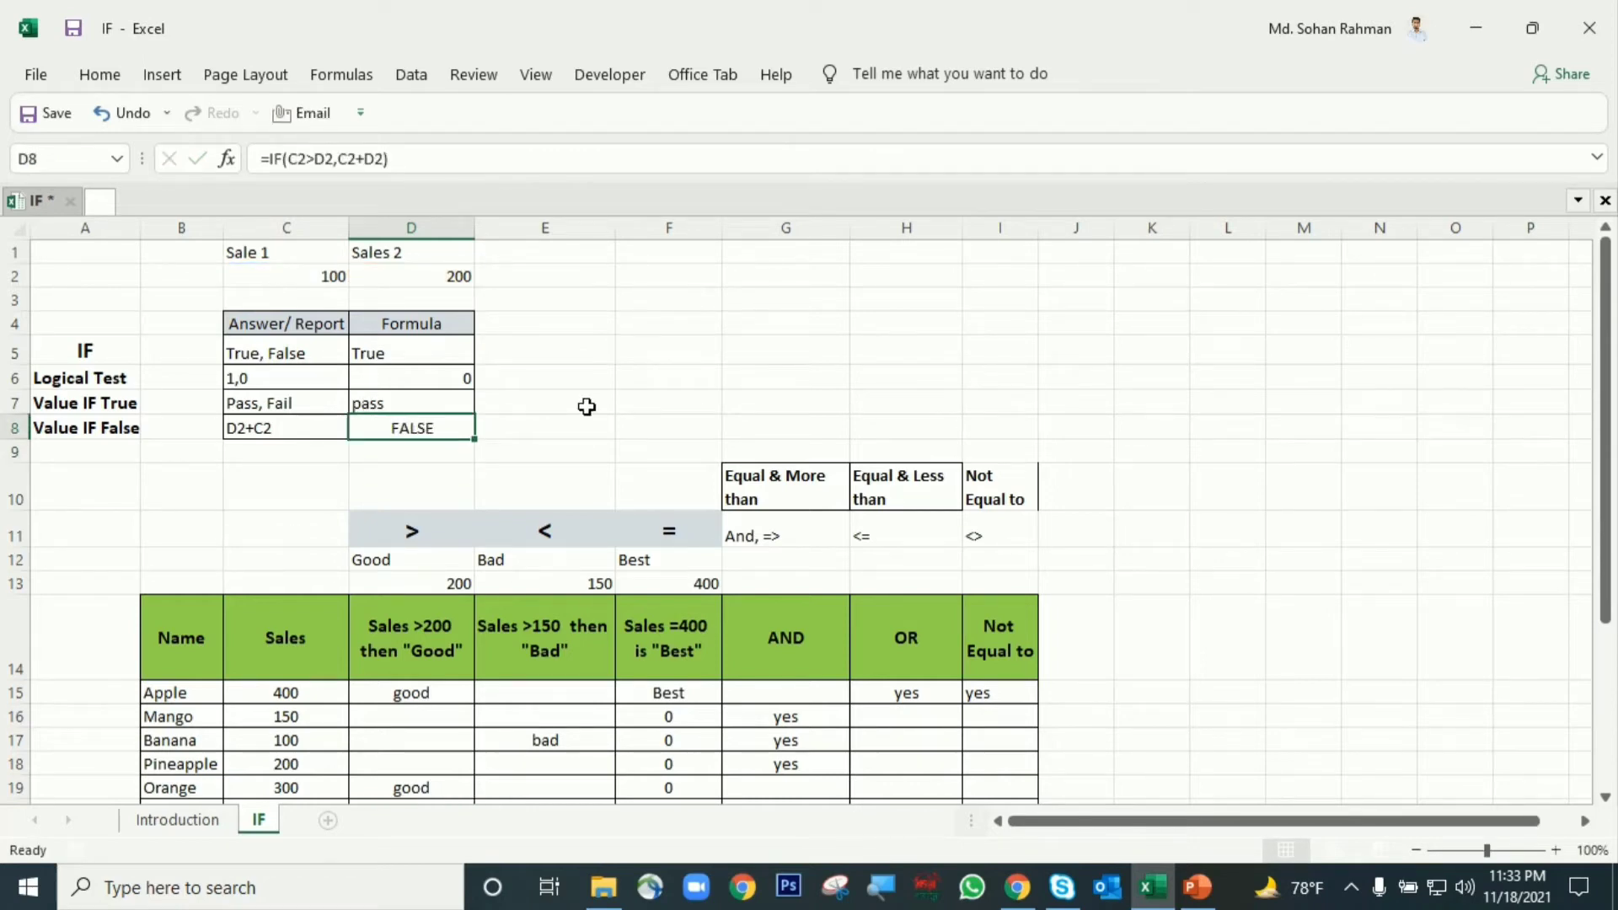
left_click(389, 160)
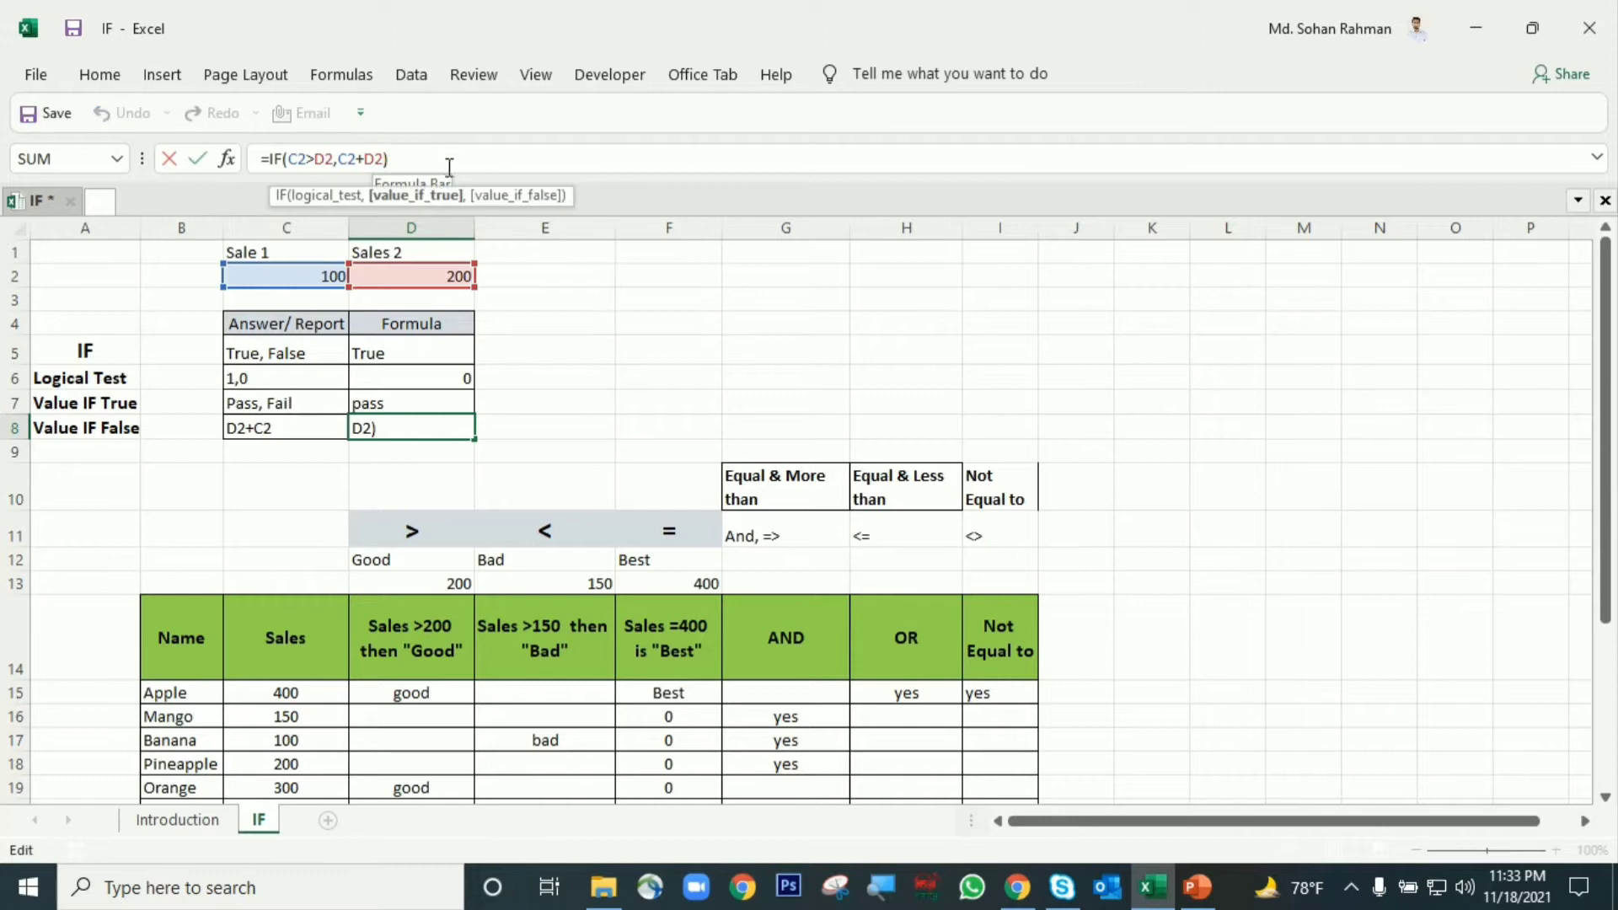
key("Return")
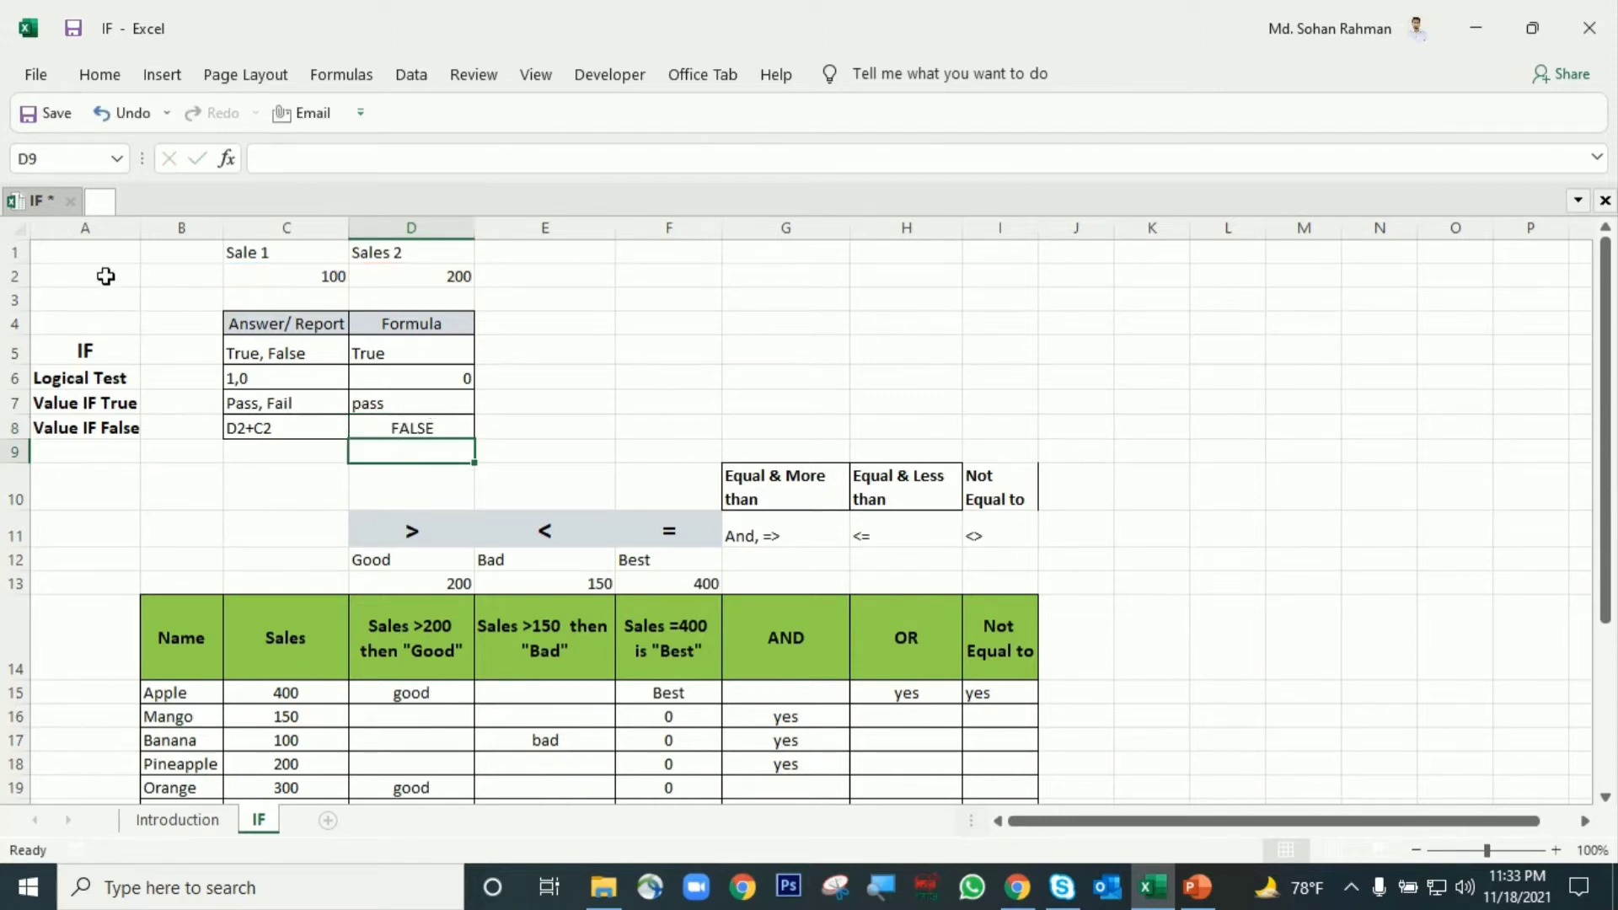
Review the IF examples in A1:E8, the AND and OR headings, and the comparison signs above the fruit sales table.
left_click_drag(98, 253, 497, 427)
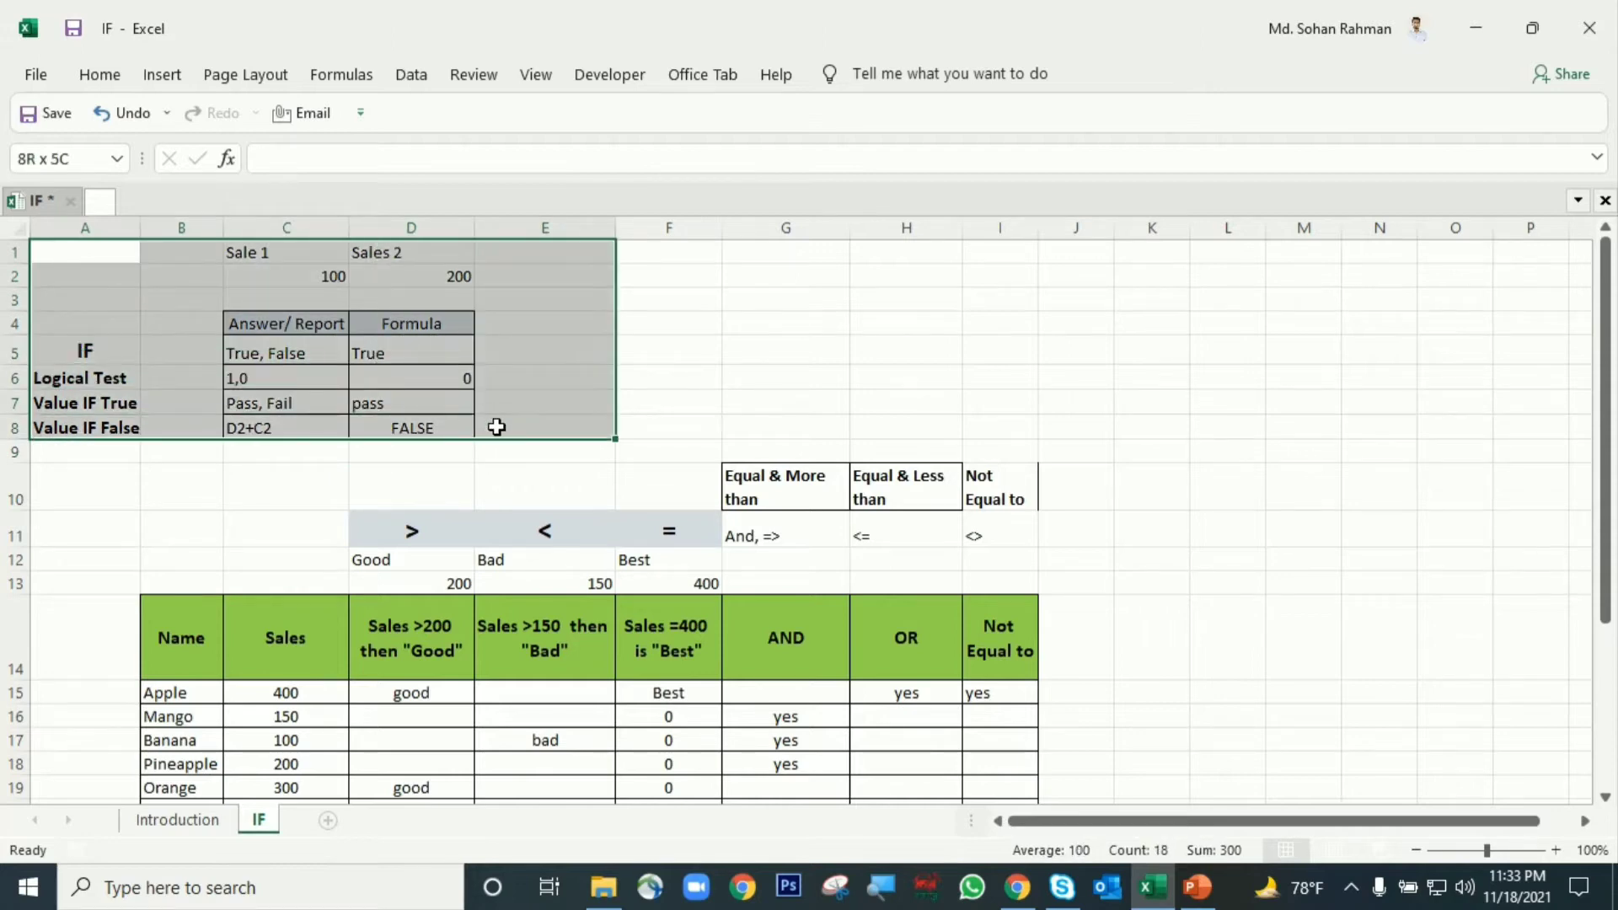
left_click(784, 354)
scroll(641, 513, "down", 2)
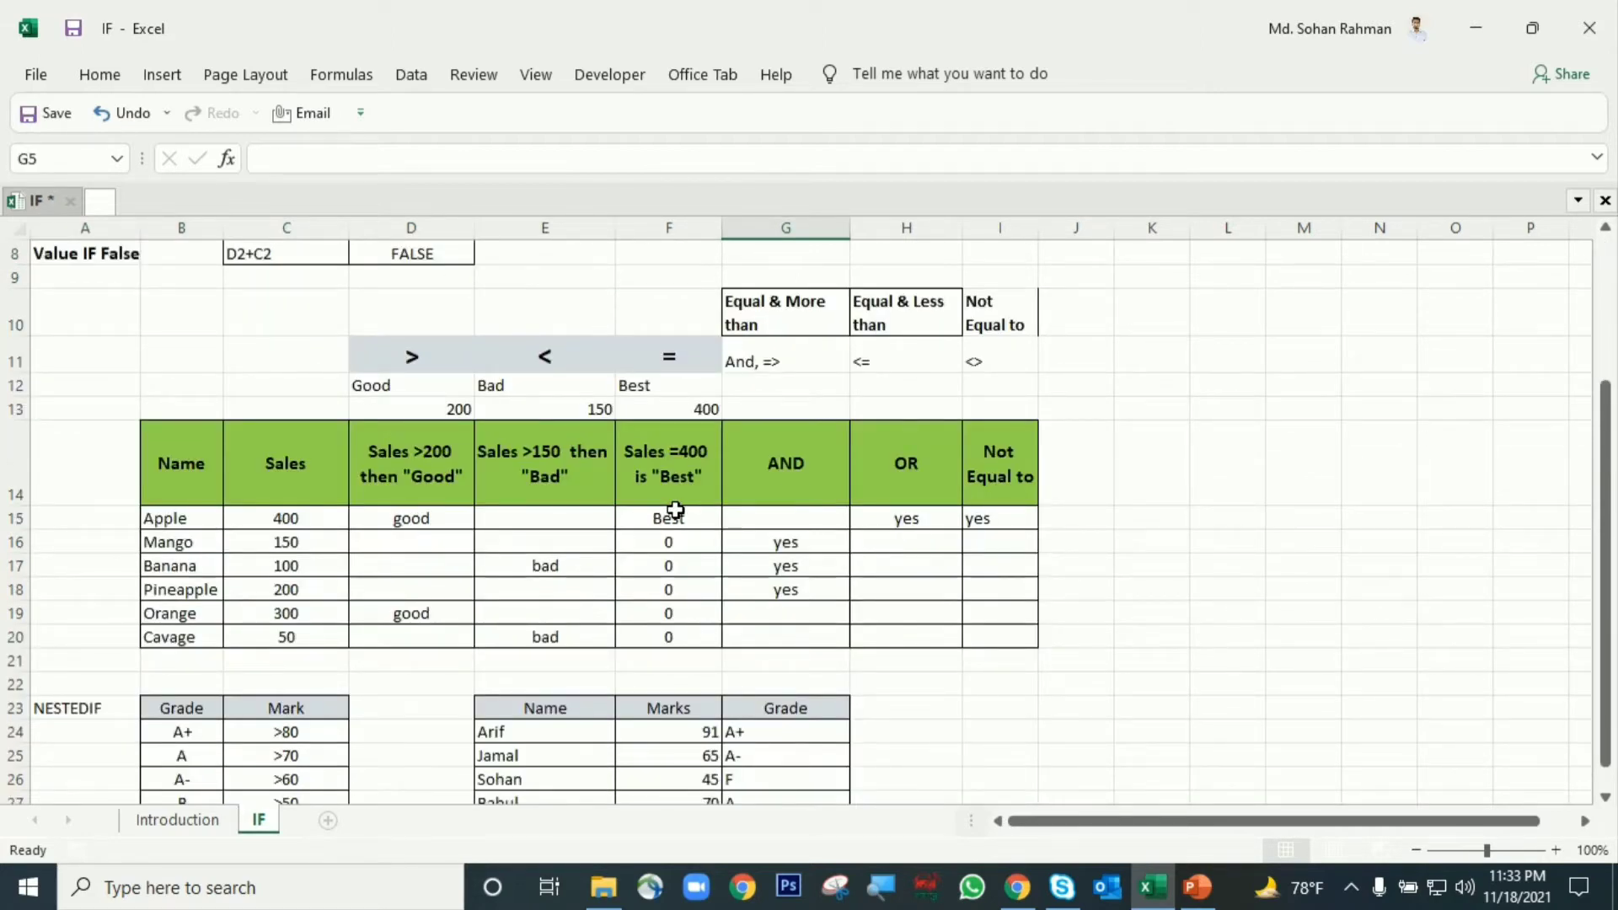
left_click(778, 468)
left_click(882, 468)
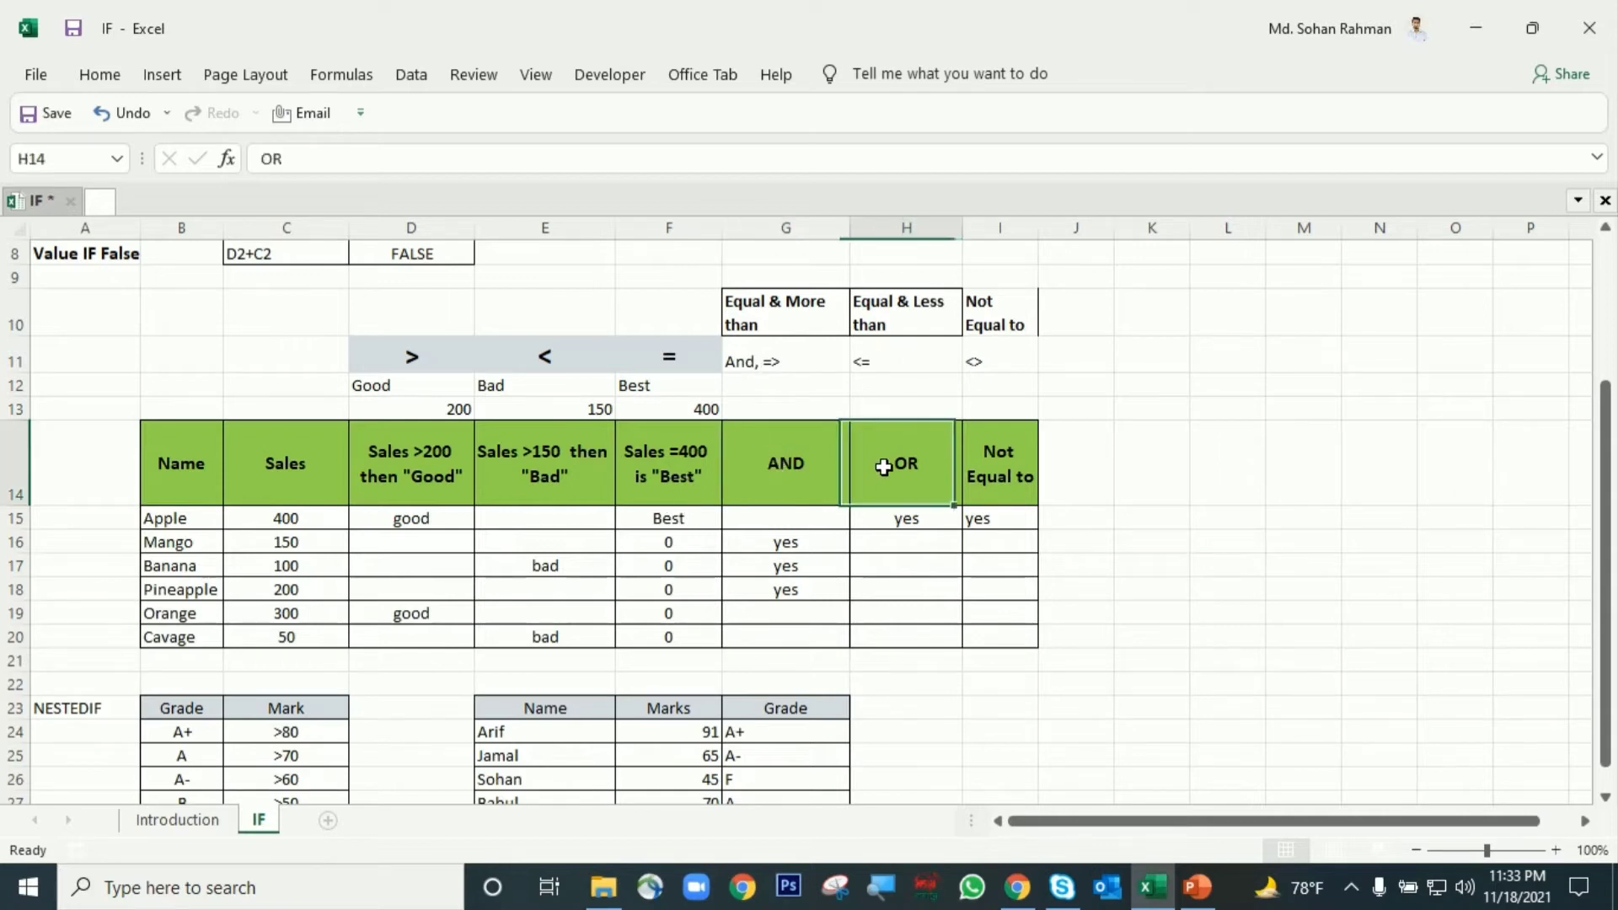
left_click(412, 349)
left_click(572, 363)
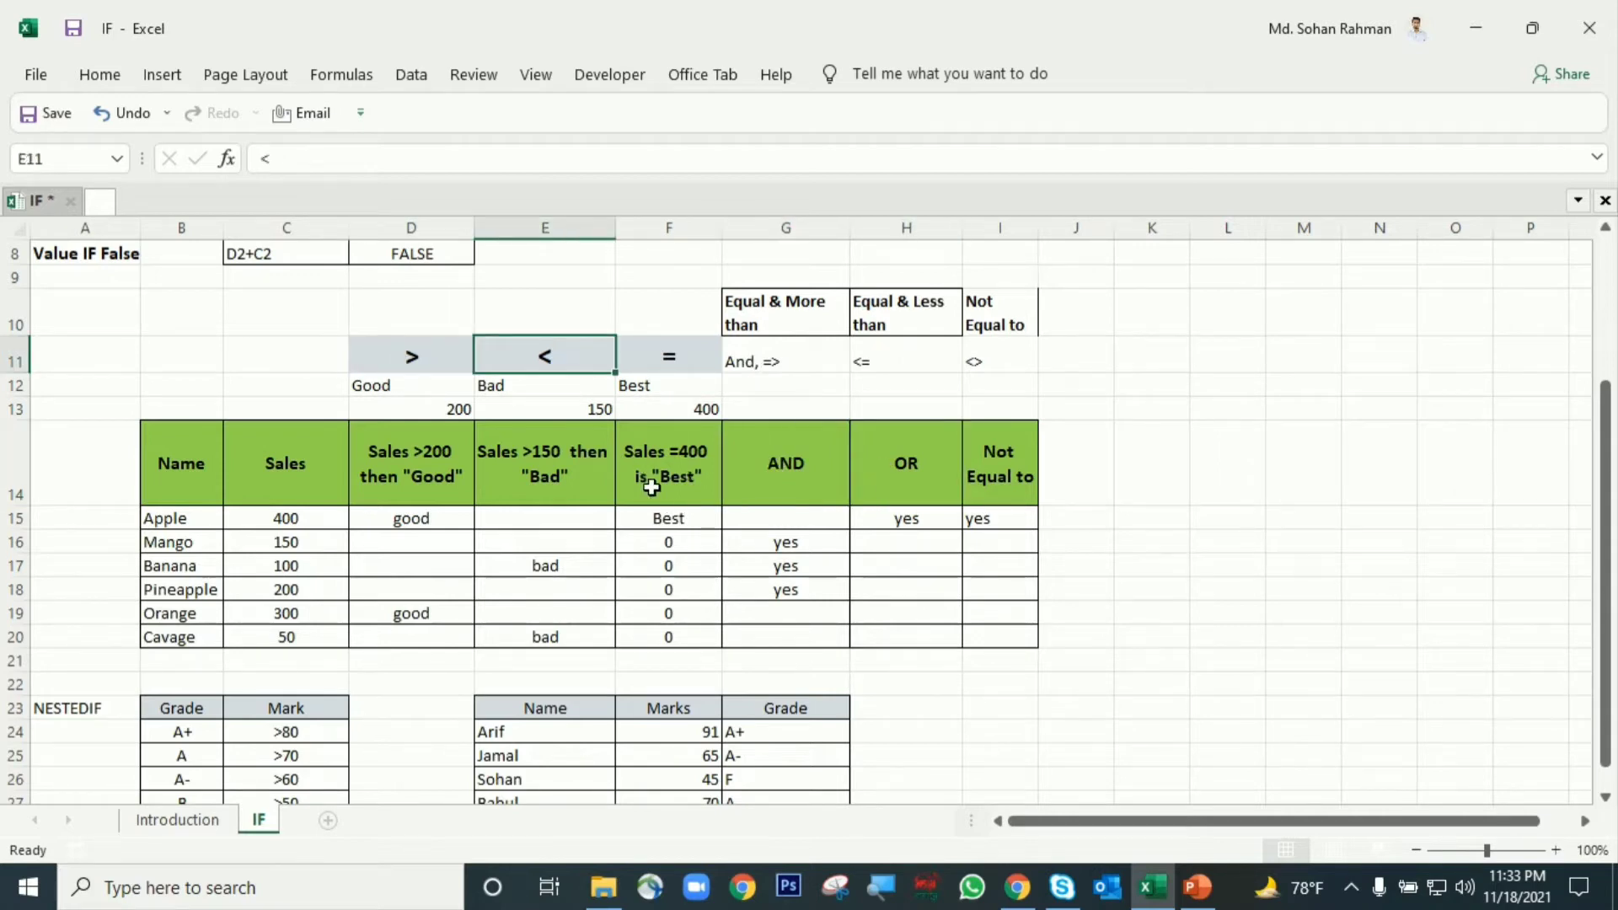
Review the Name and Sales columns of the fruit table in B14:C20.
scroll(653, 484, "down", 3)
scroll(654, 488, "up", 3)
left_click_drag(159, 455, 177, 638)
left_click(293, 466)
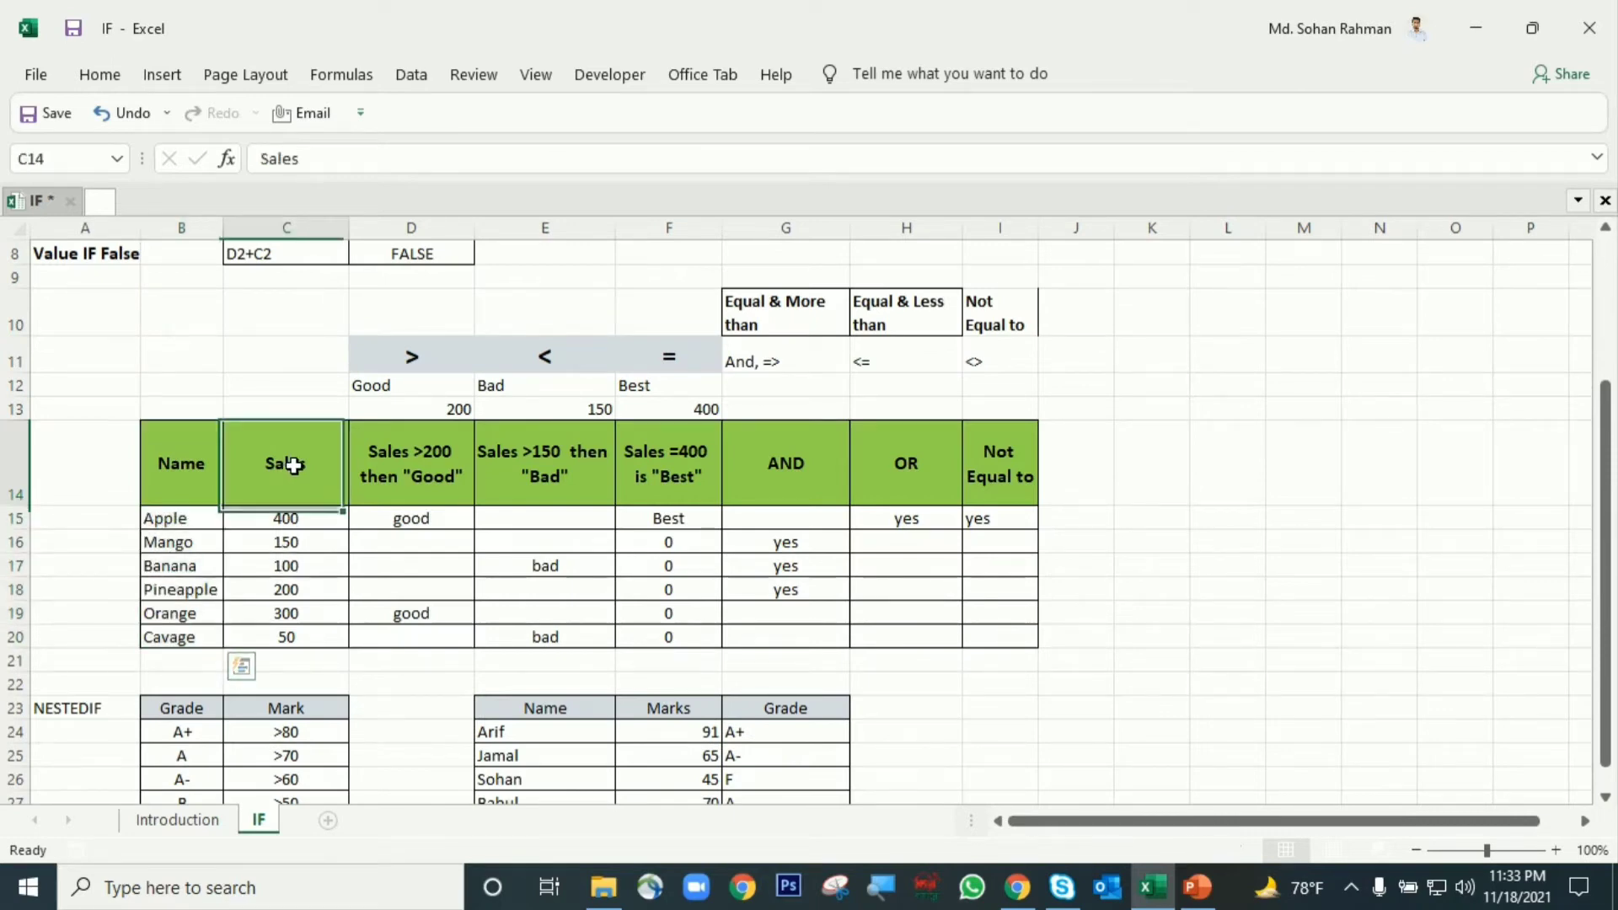
left_click_drag(293, 466, 293, 634)
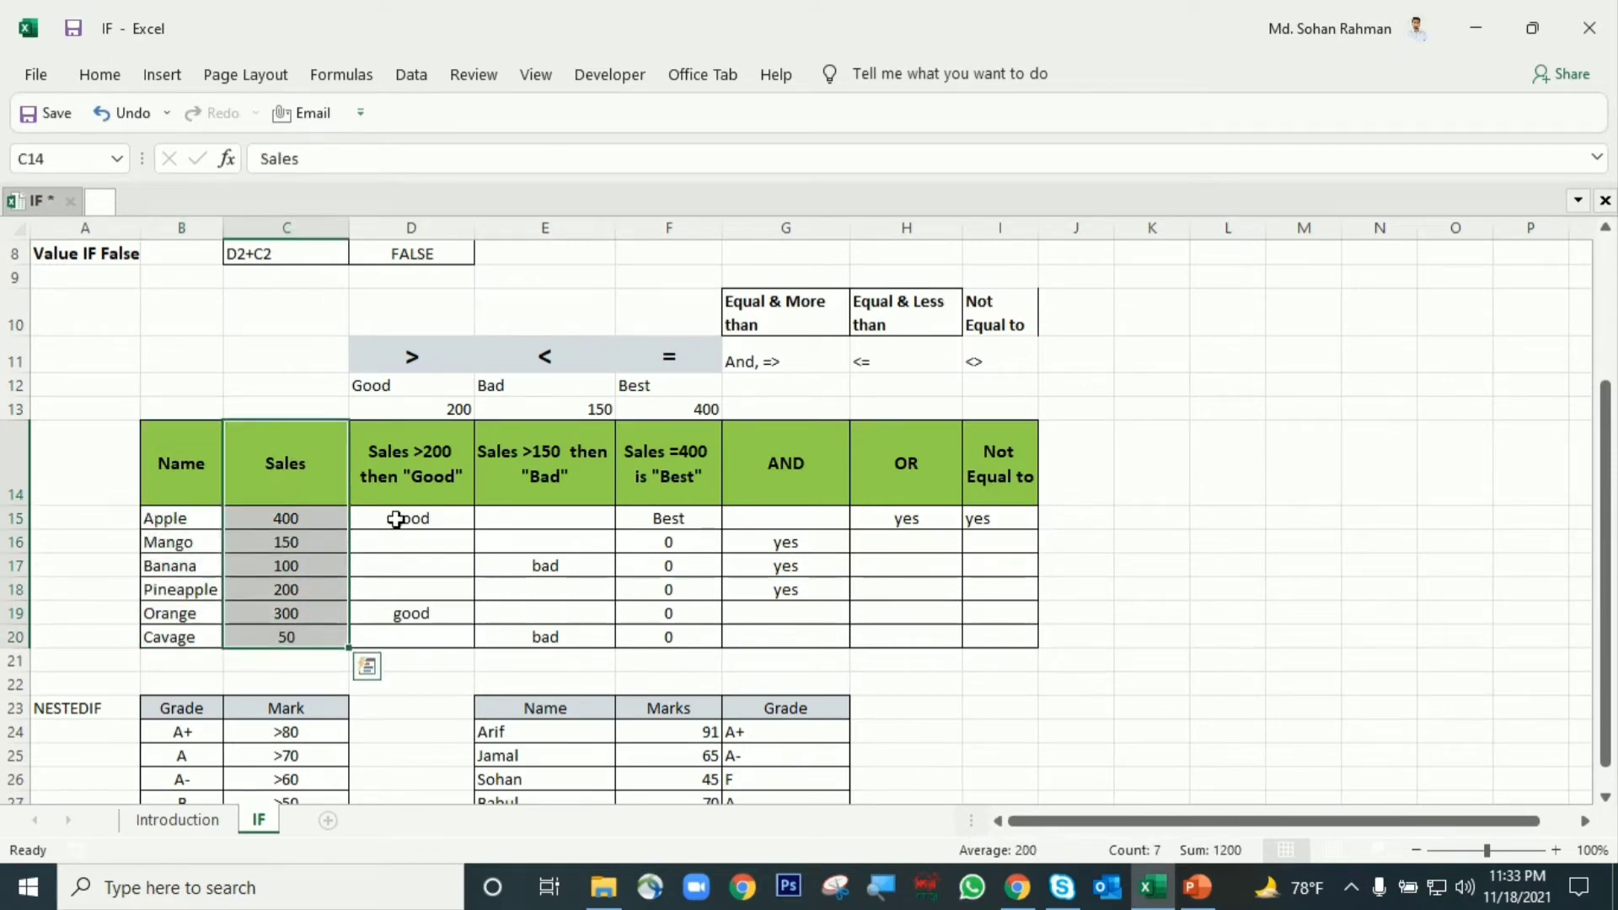
Replace the formula in D15 with =IF(C15>200,"good",0) to rate Apple's sales against 200.
left_click(447, 522)
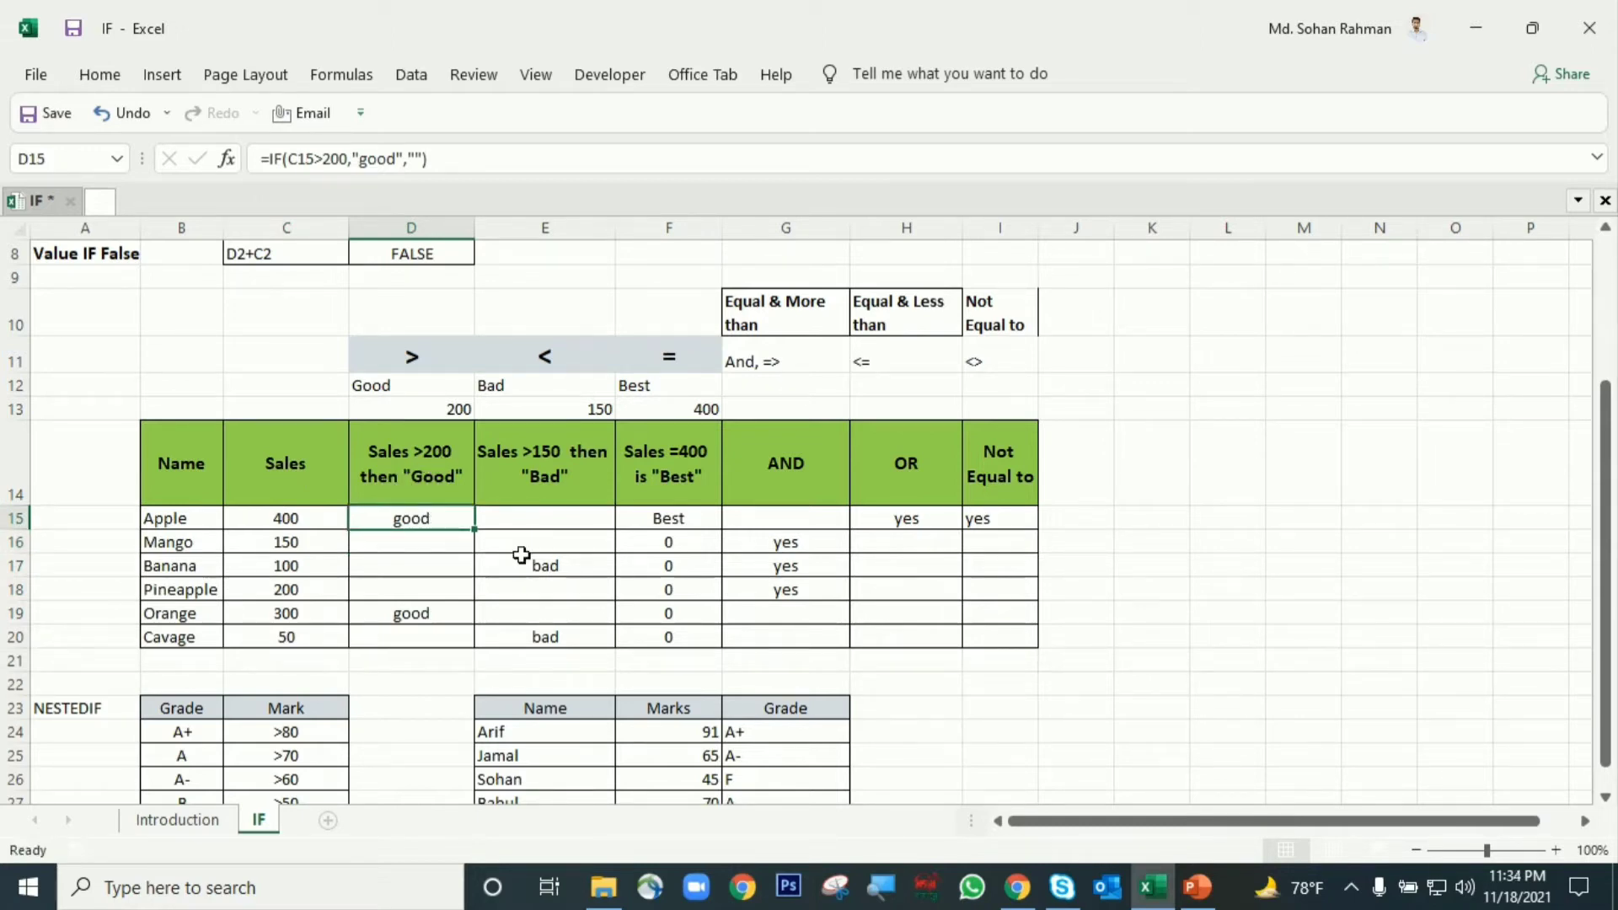
key("Delete")
type("=")
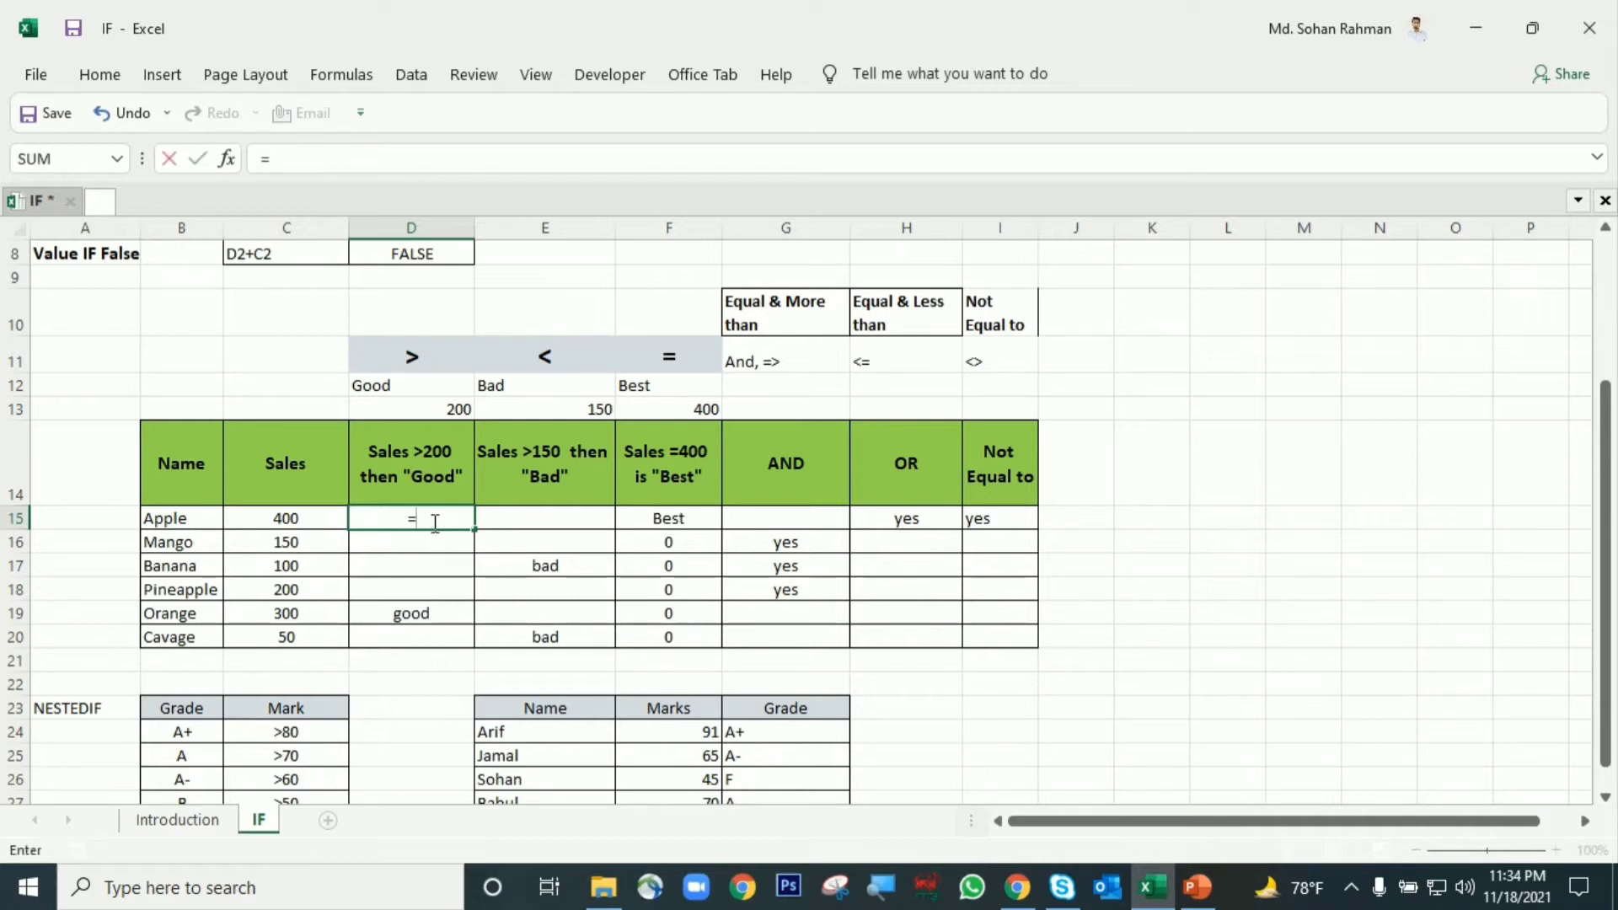
type("if")
key("Tab")
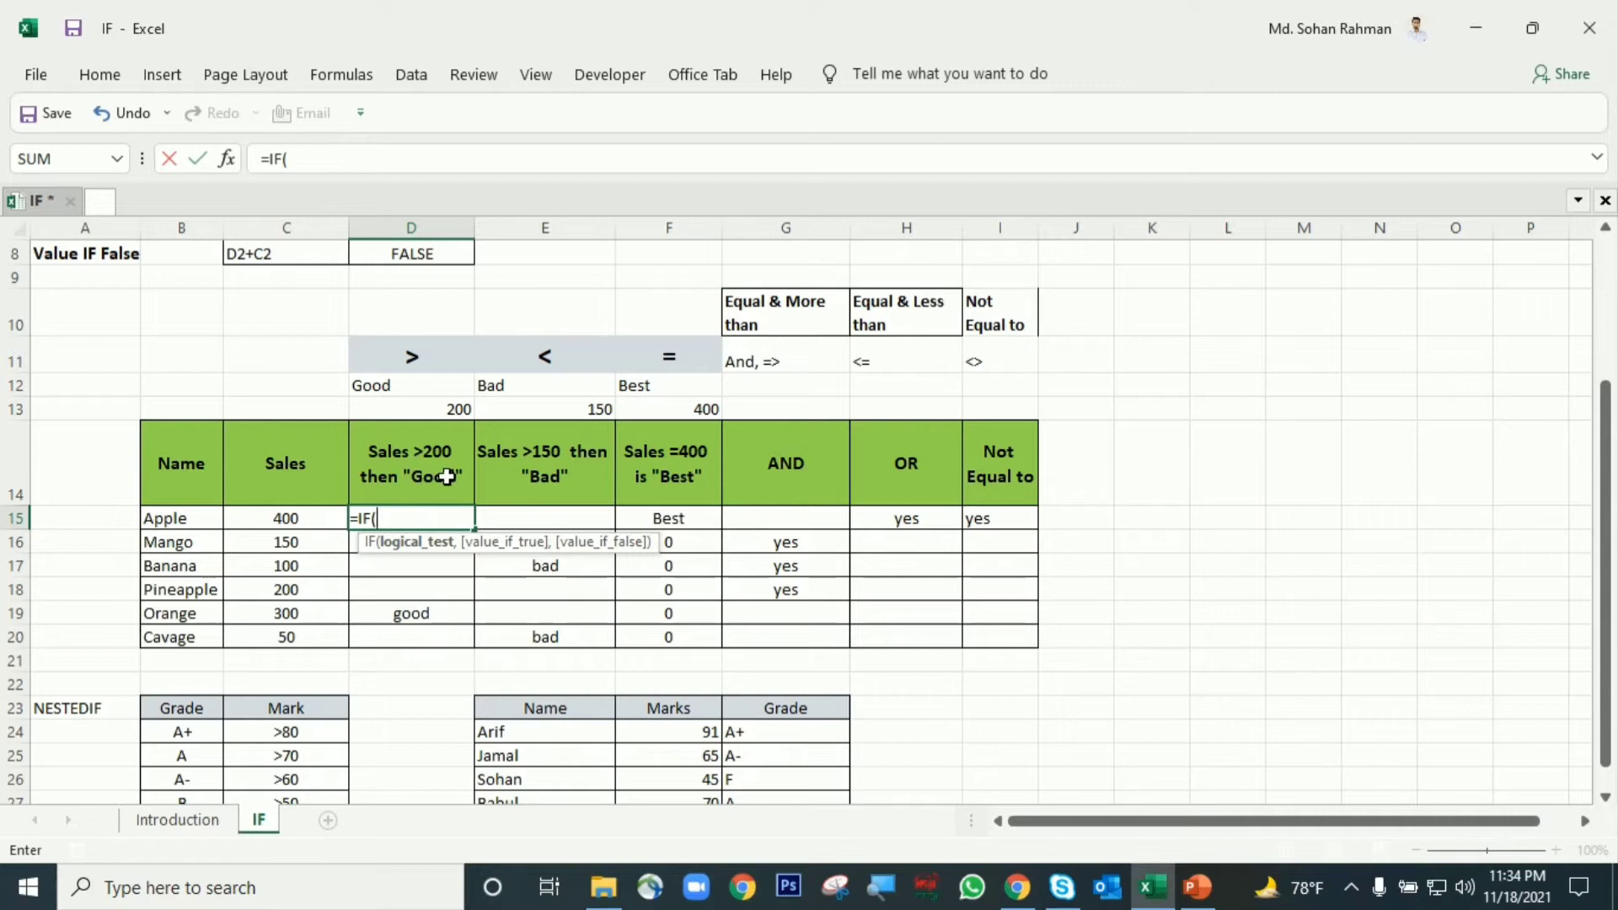
left_click(301, 515)
type(">")
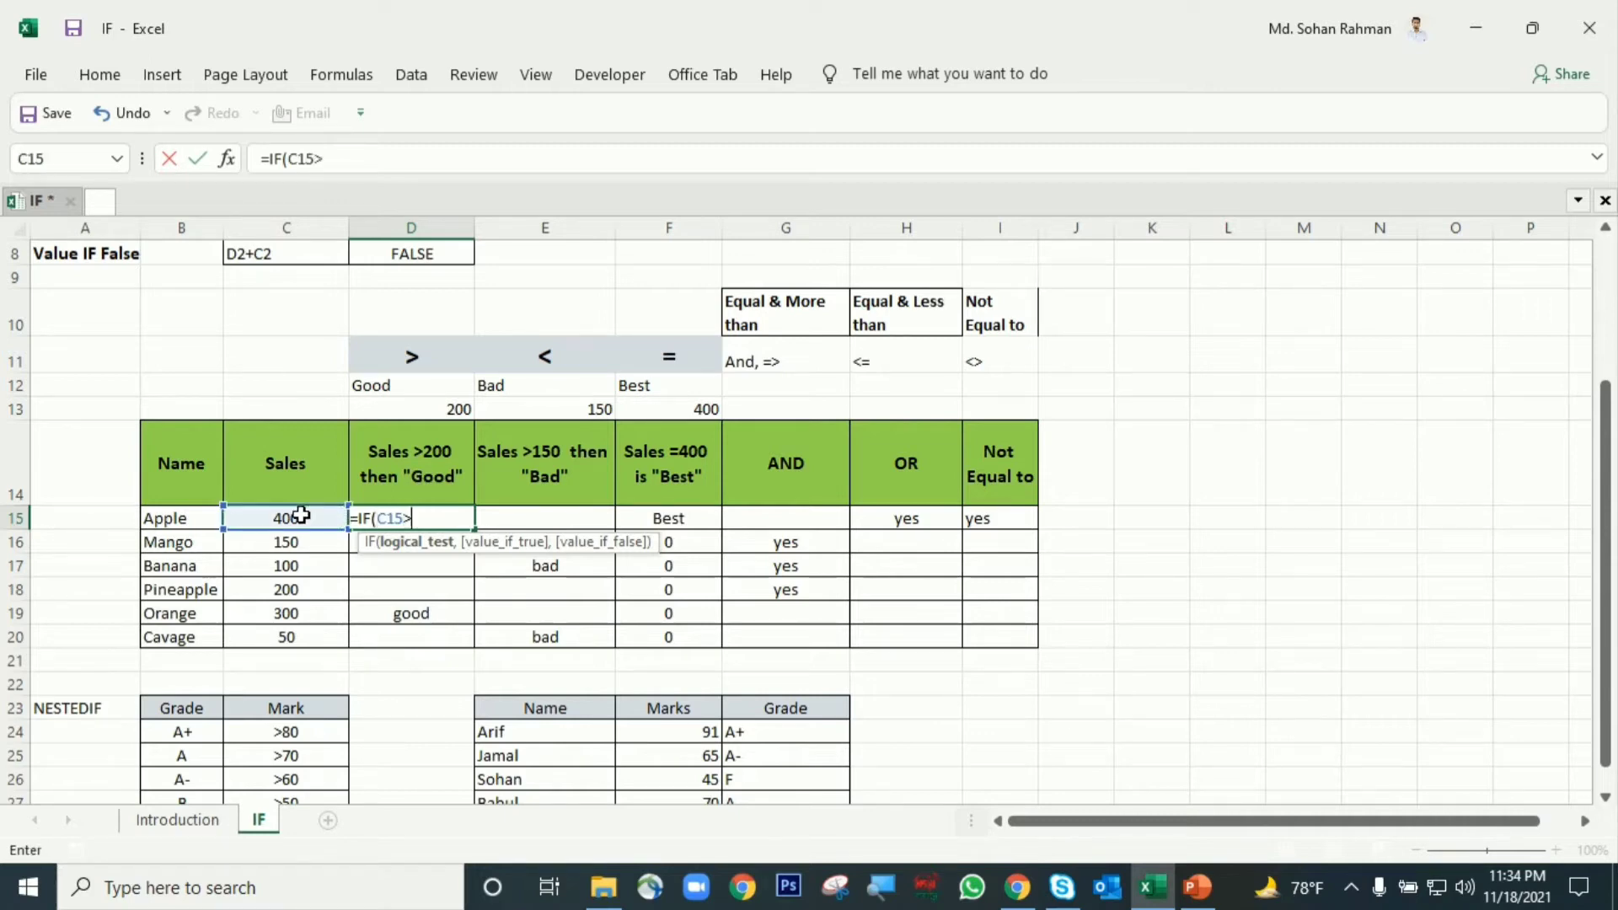
type("200,")
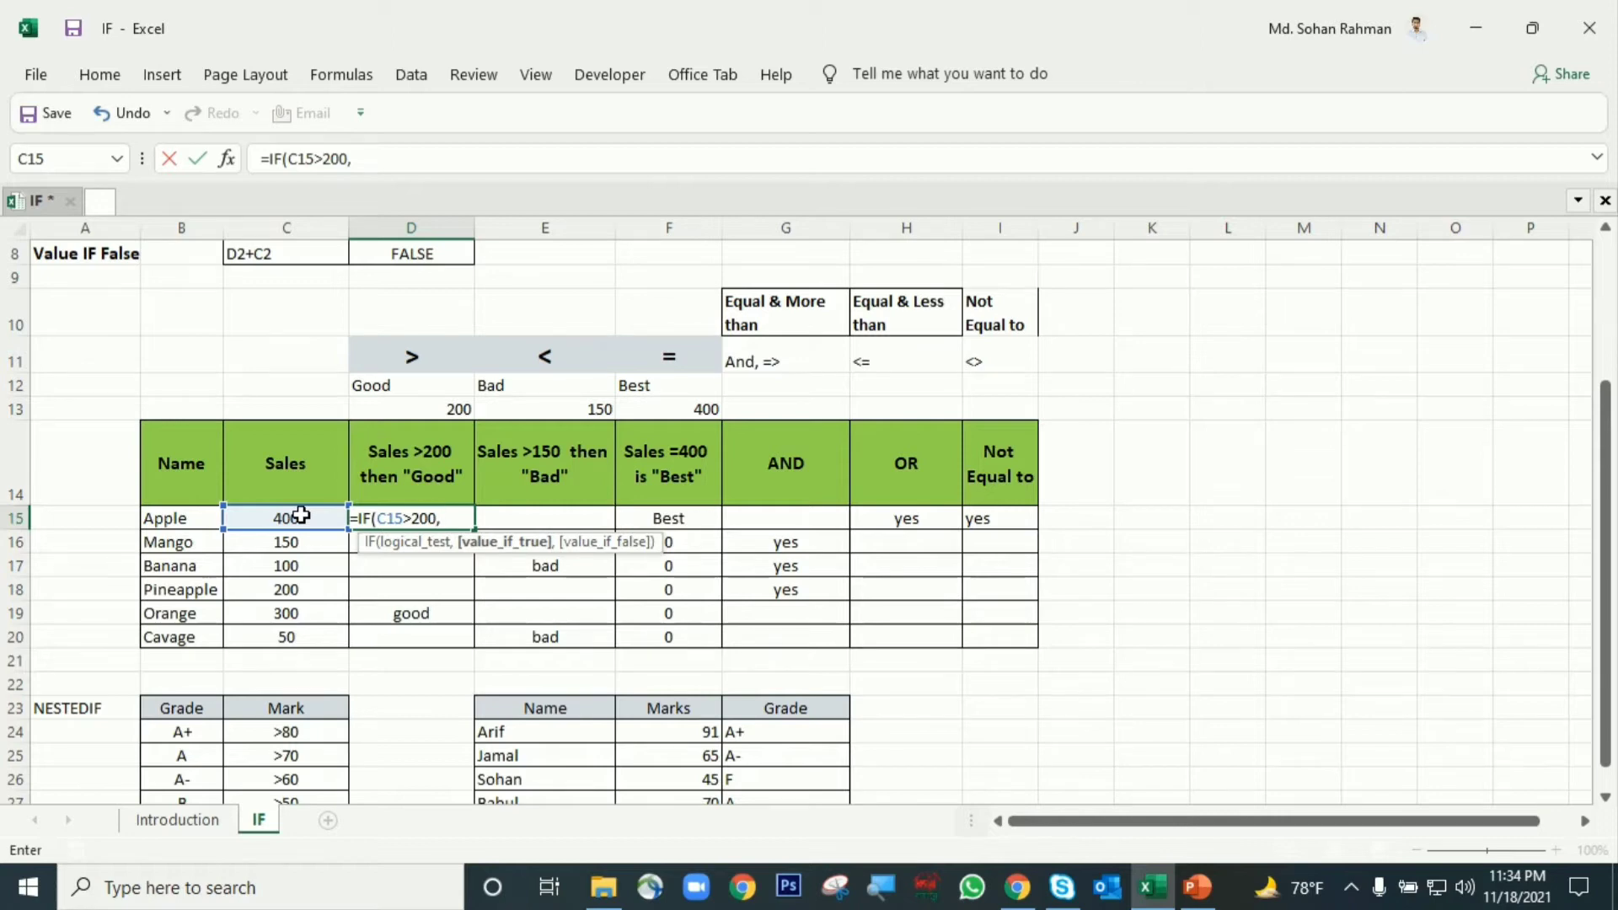
type("\"good")
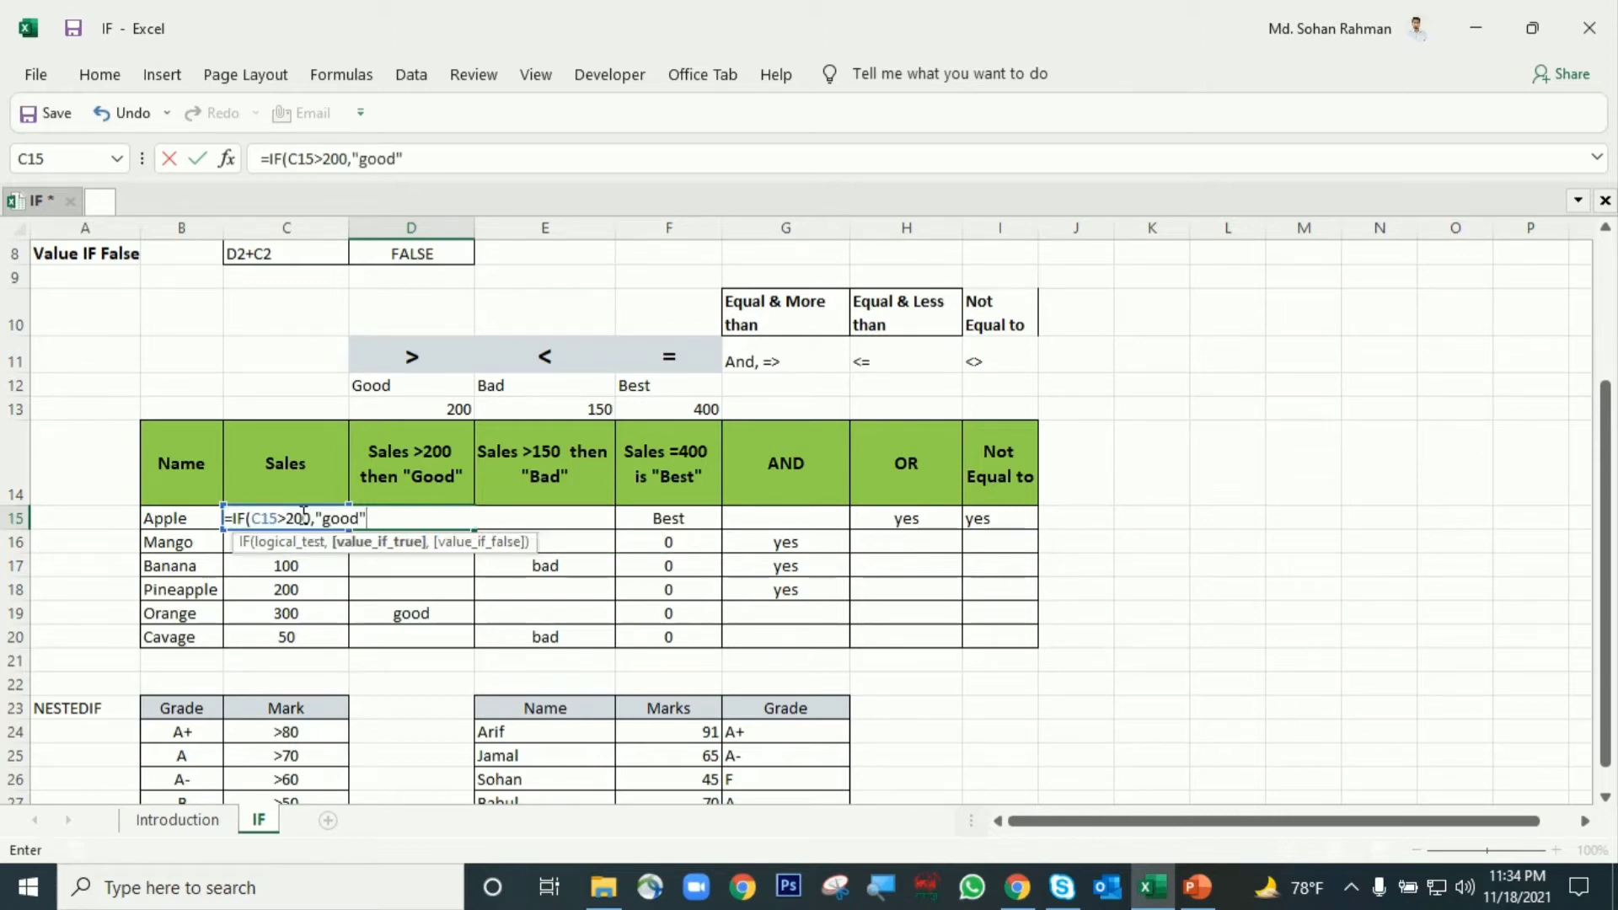
type("\",")
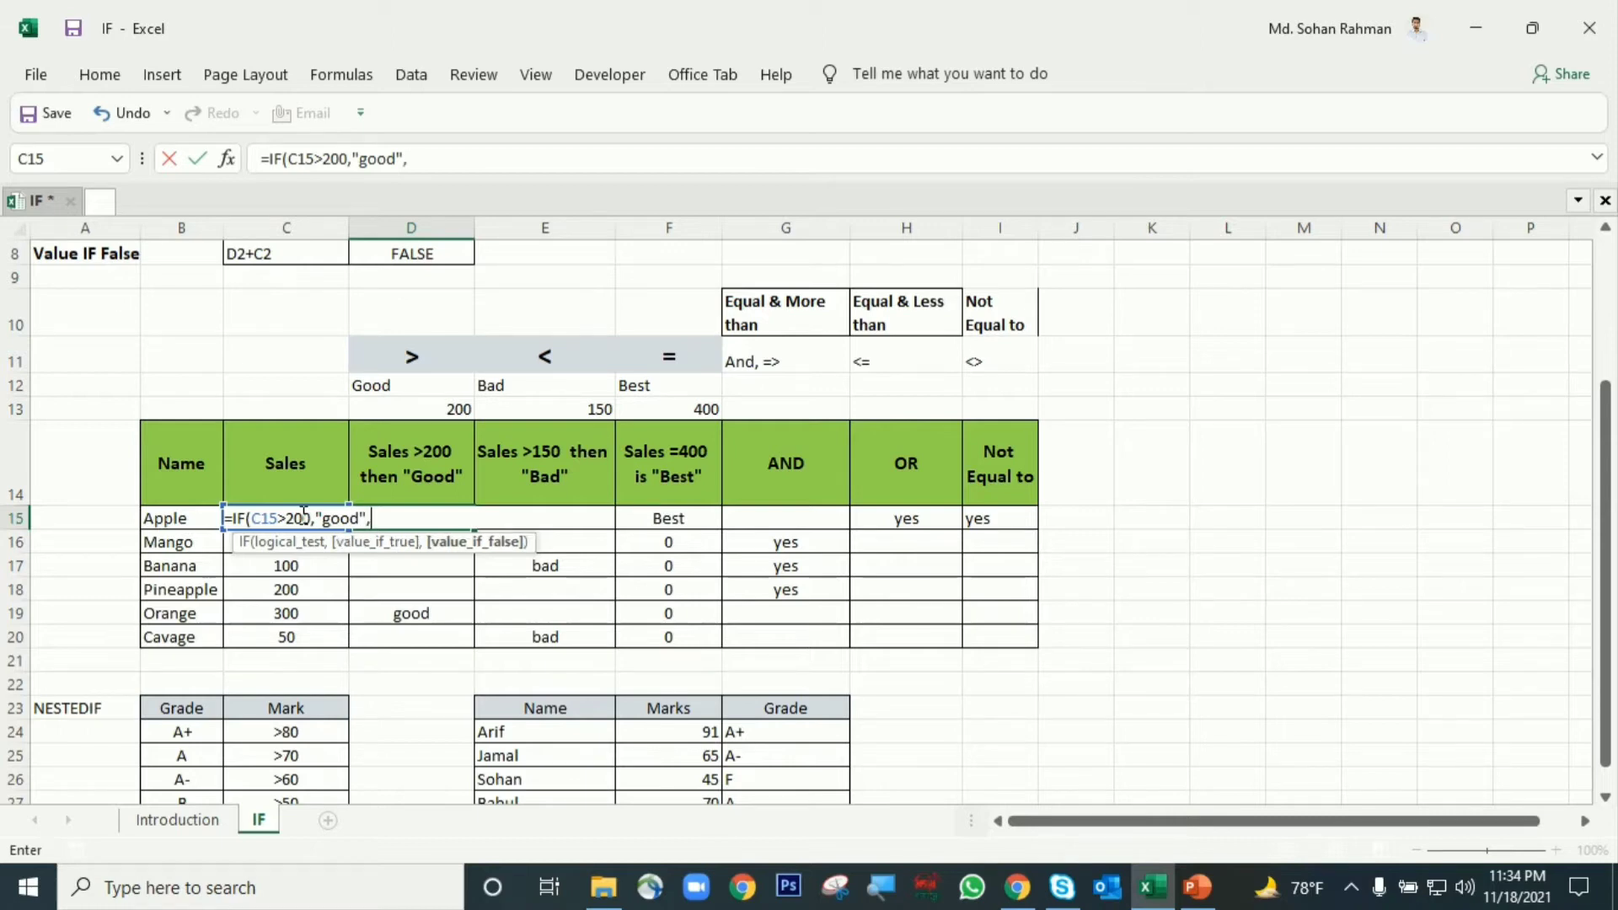
type("0)")
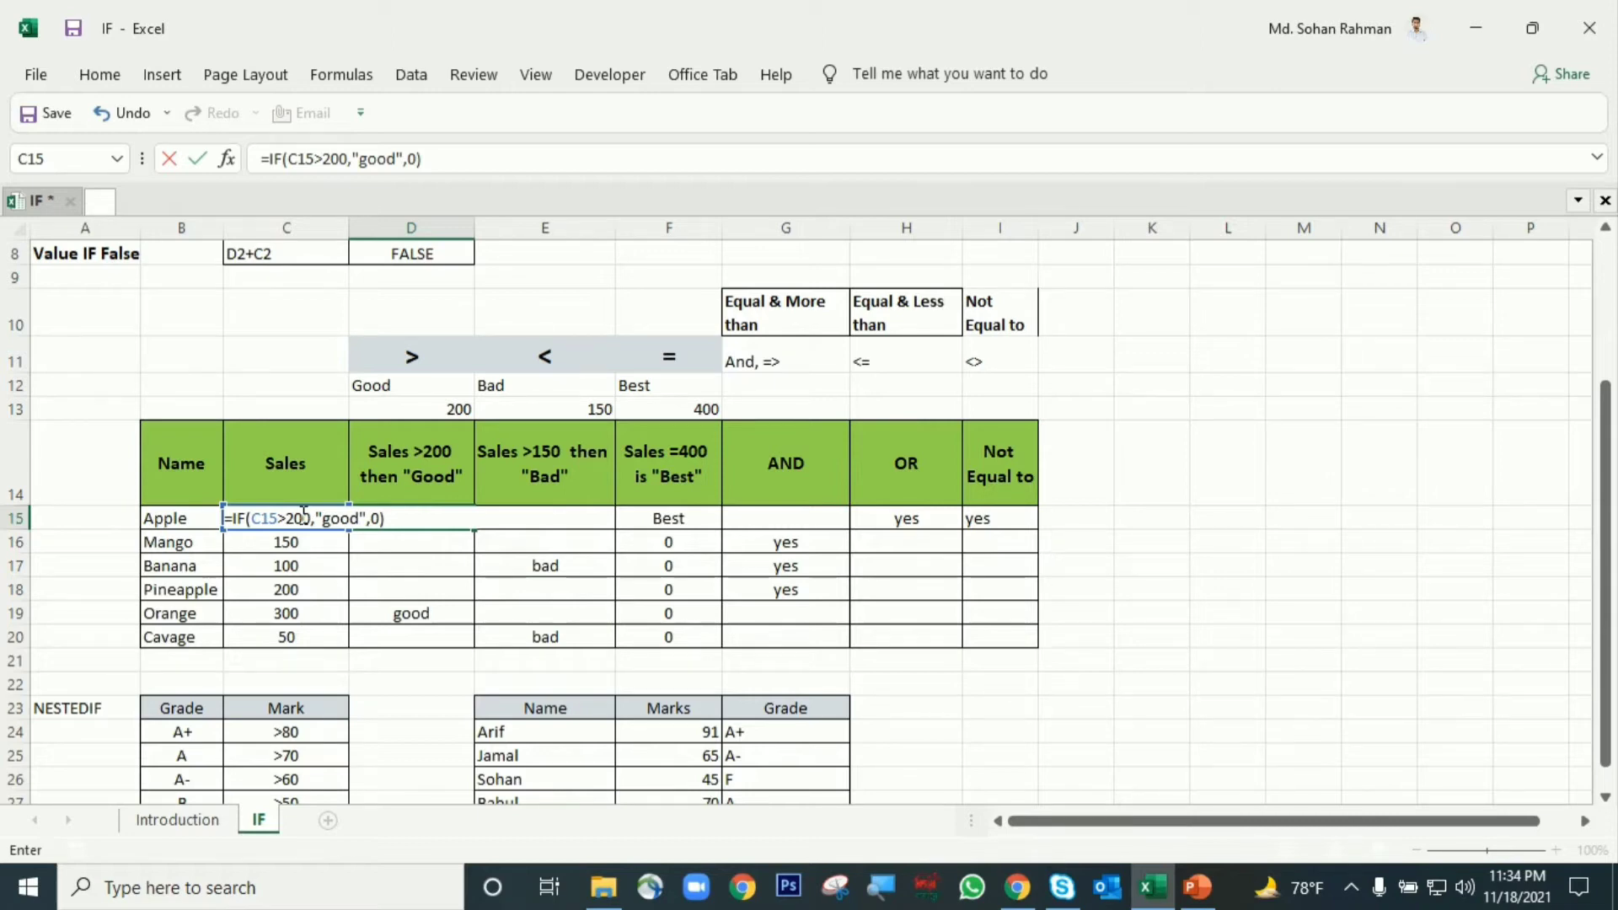
key("Return")
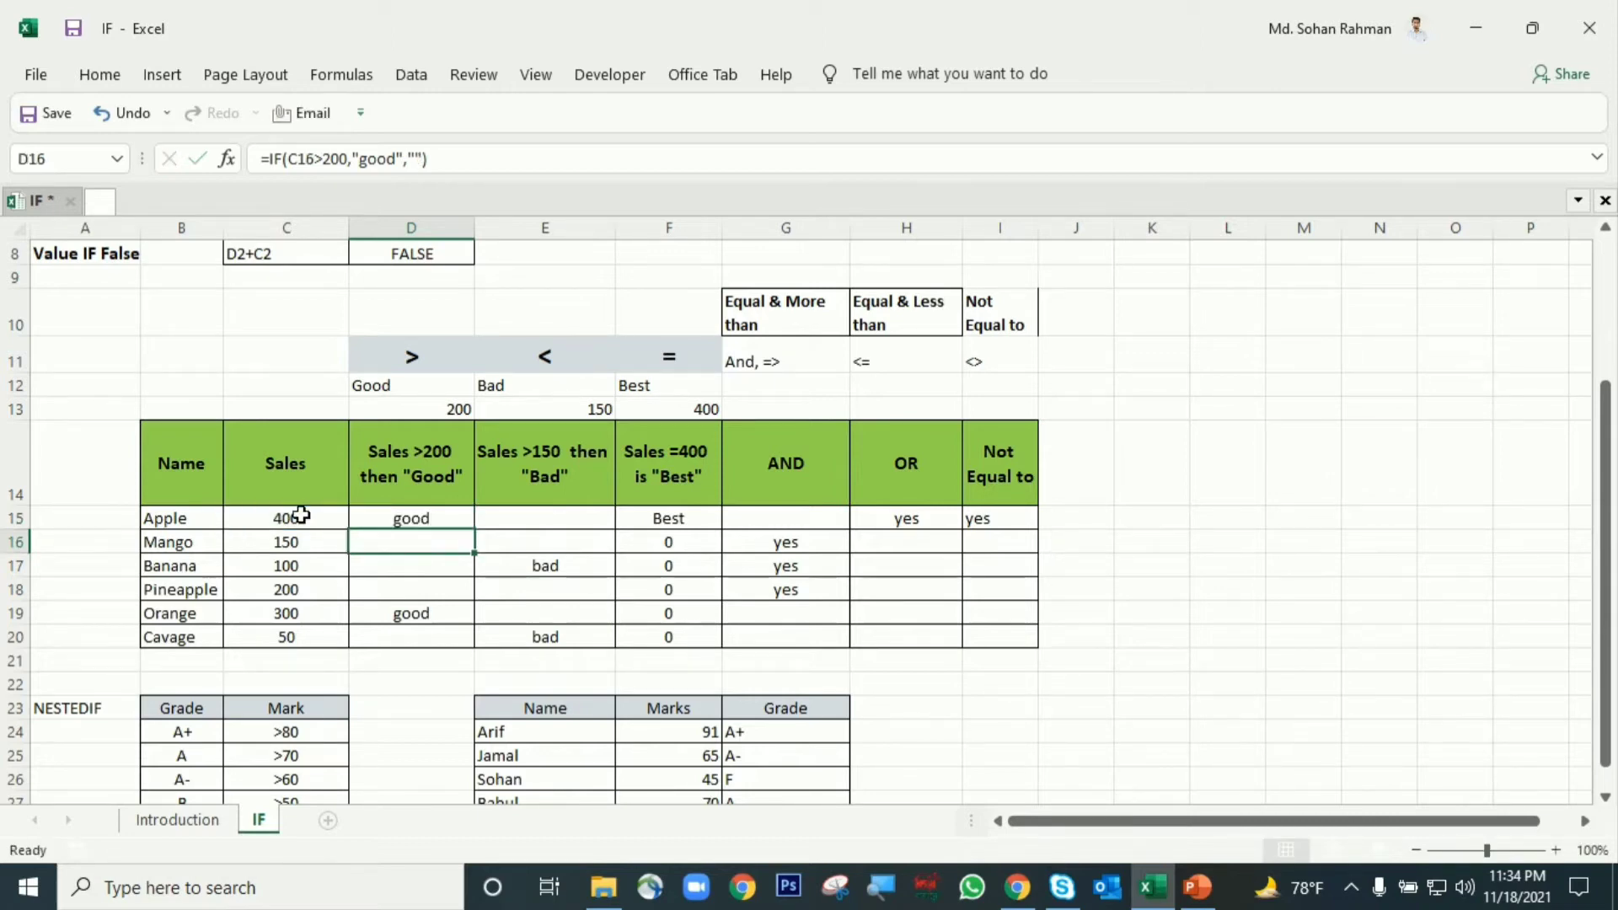
Fill the D15 formula down through D20 and check the results for the other fruits.
left_click(435, 515)
left_click_drag(472, 532, 455, 646)
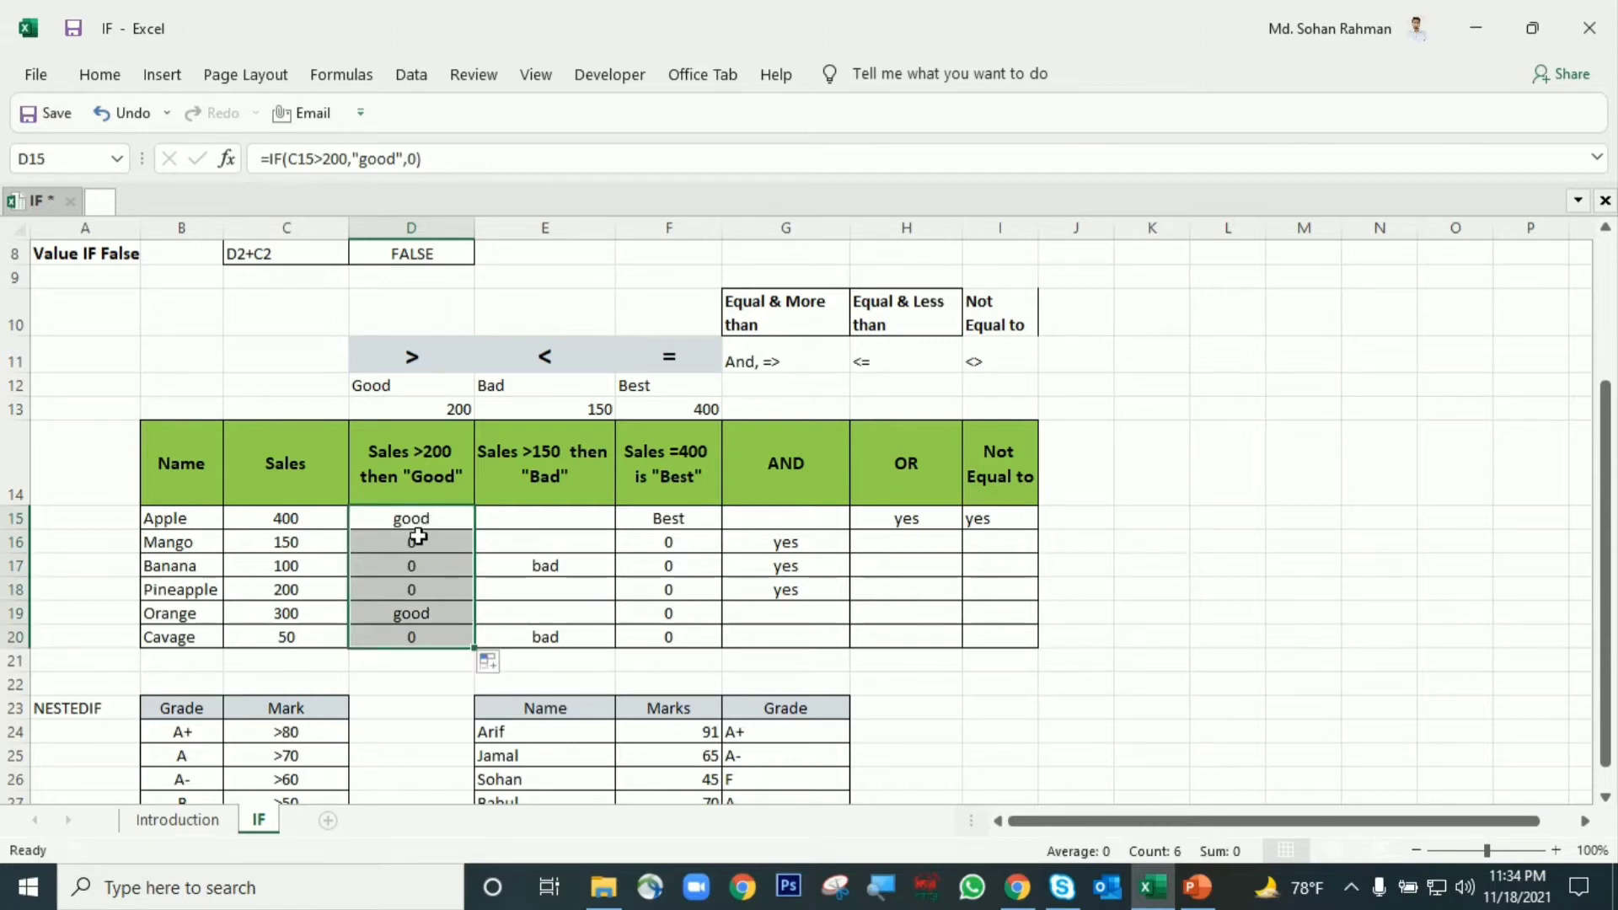
left_click_drag(422, 540, 415, 588)
left_click(431, 622)
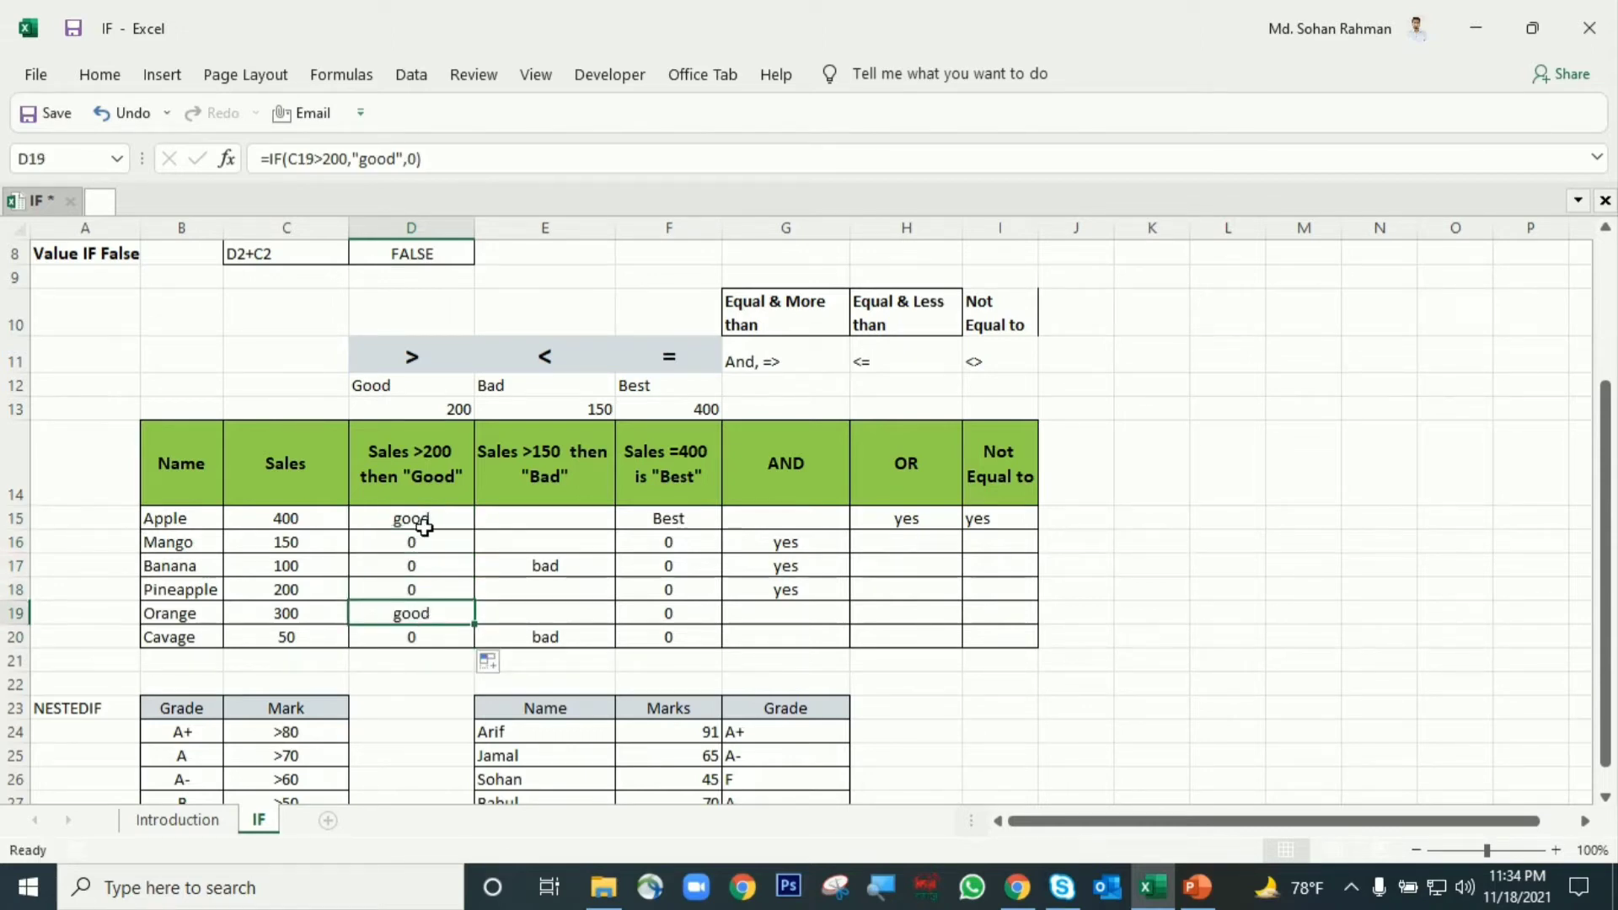
Replace the formula in D15 with =IF(C15>D13,D12,""), using cell references for the threshold and the Good label.
left_click(425, 523)
key("Delete")
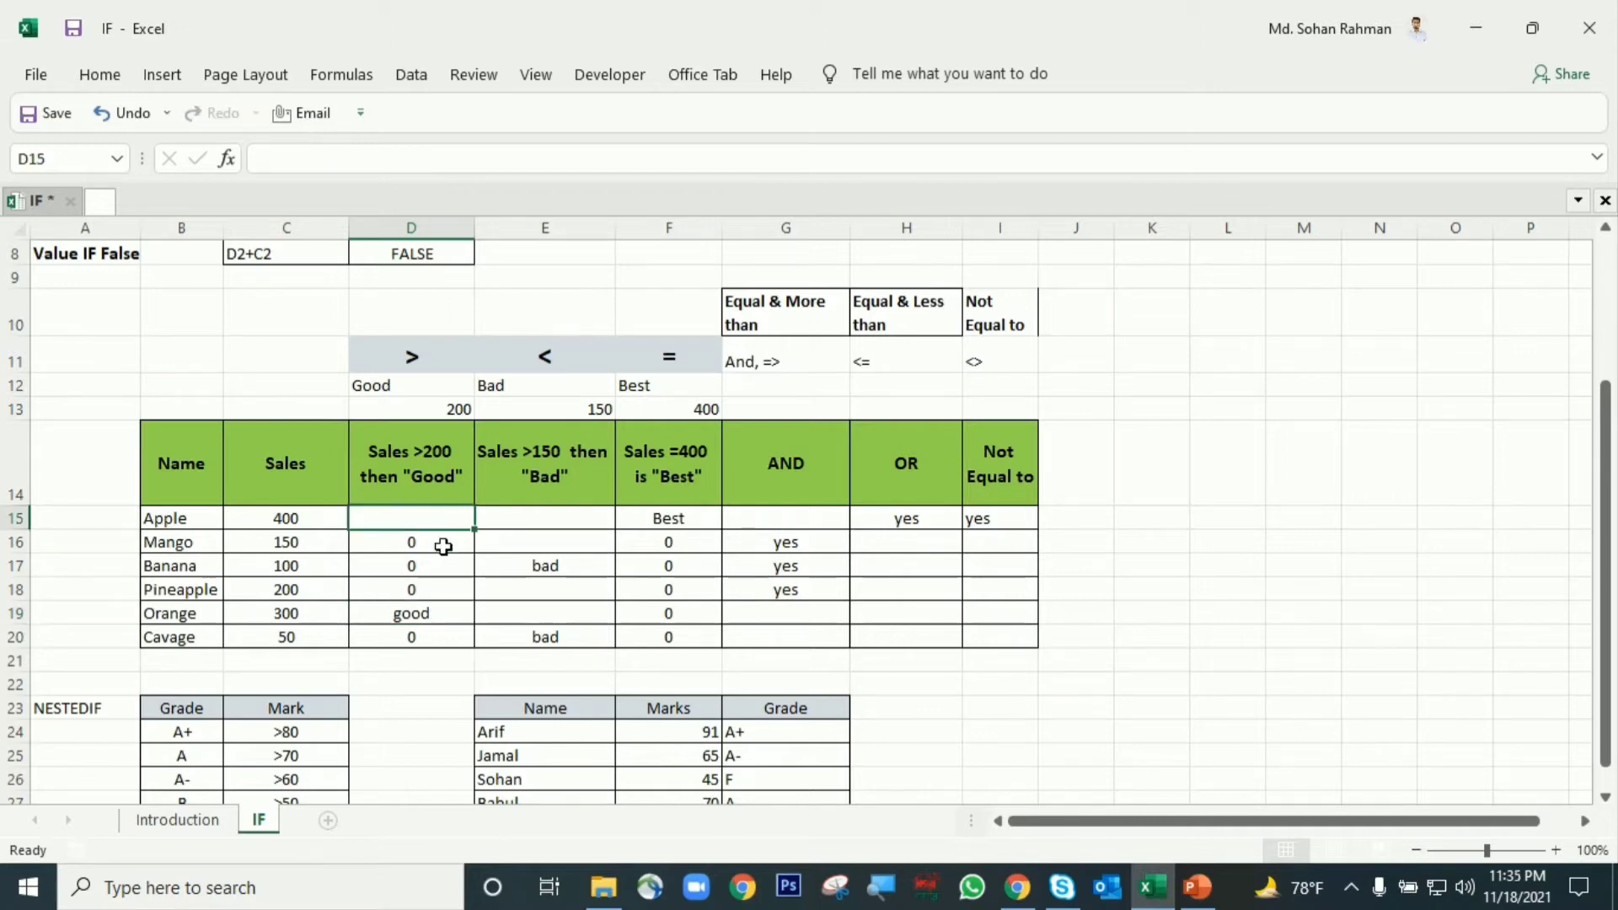
type("=IF(")
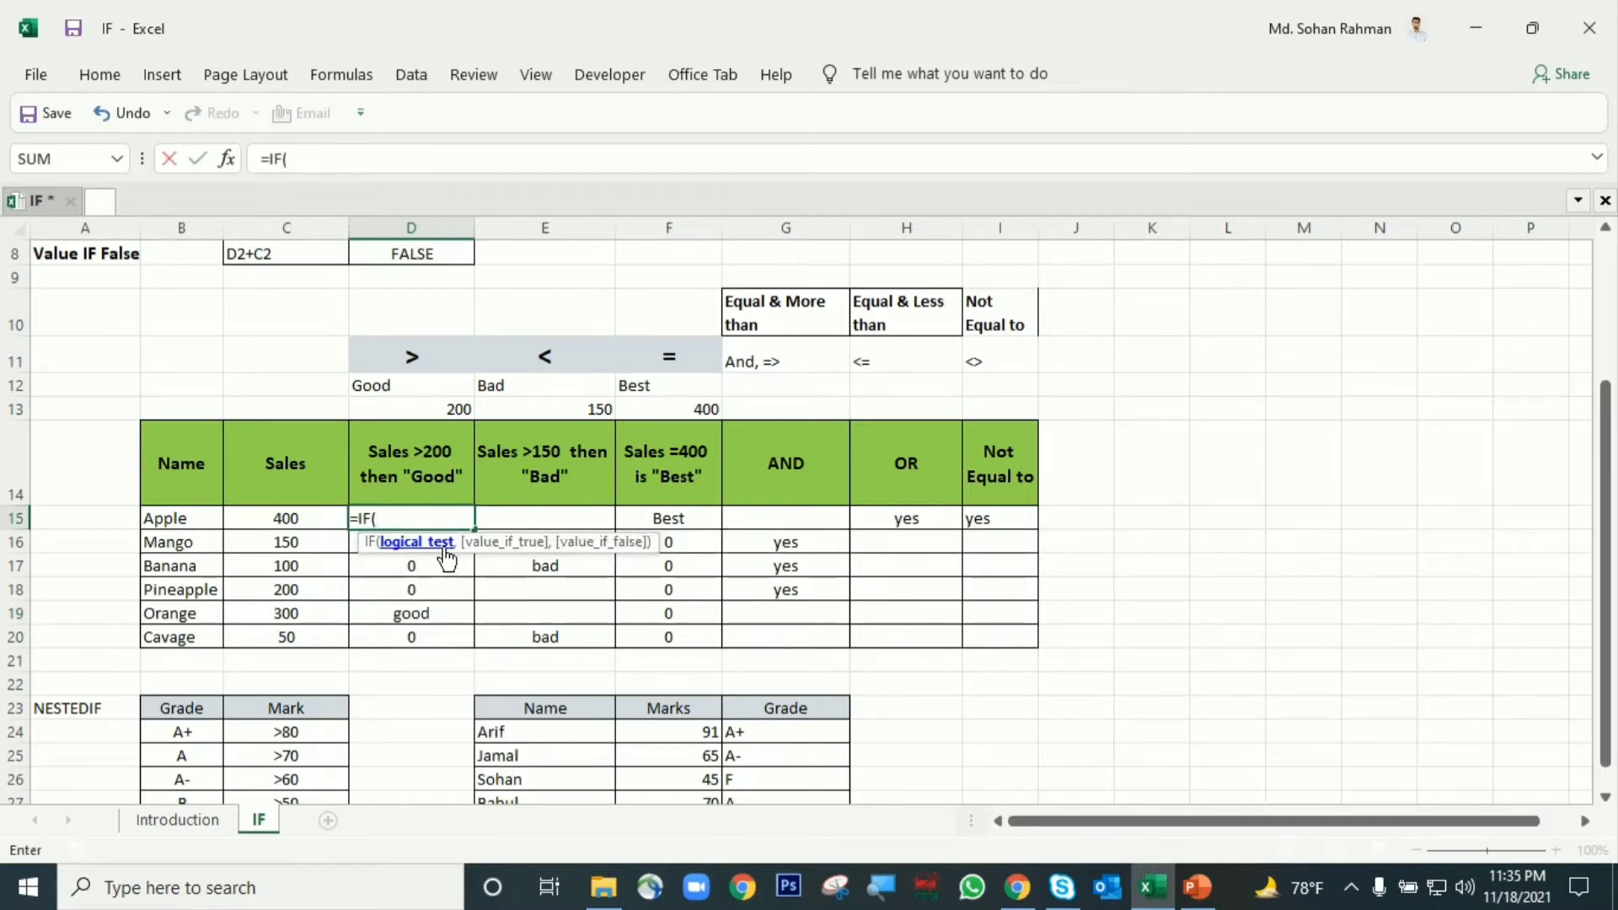
left_click(311, 520)
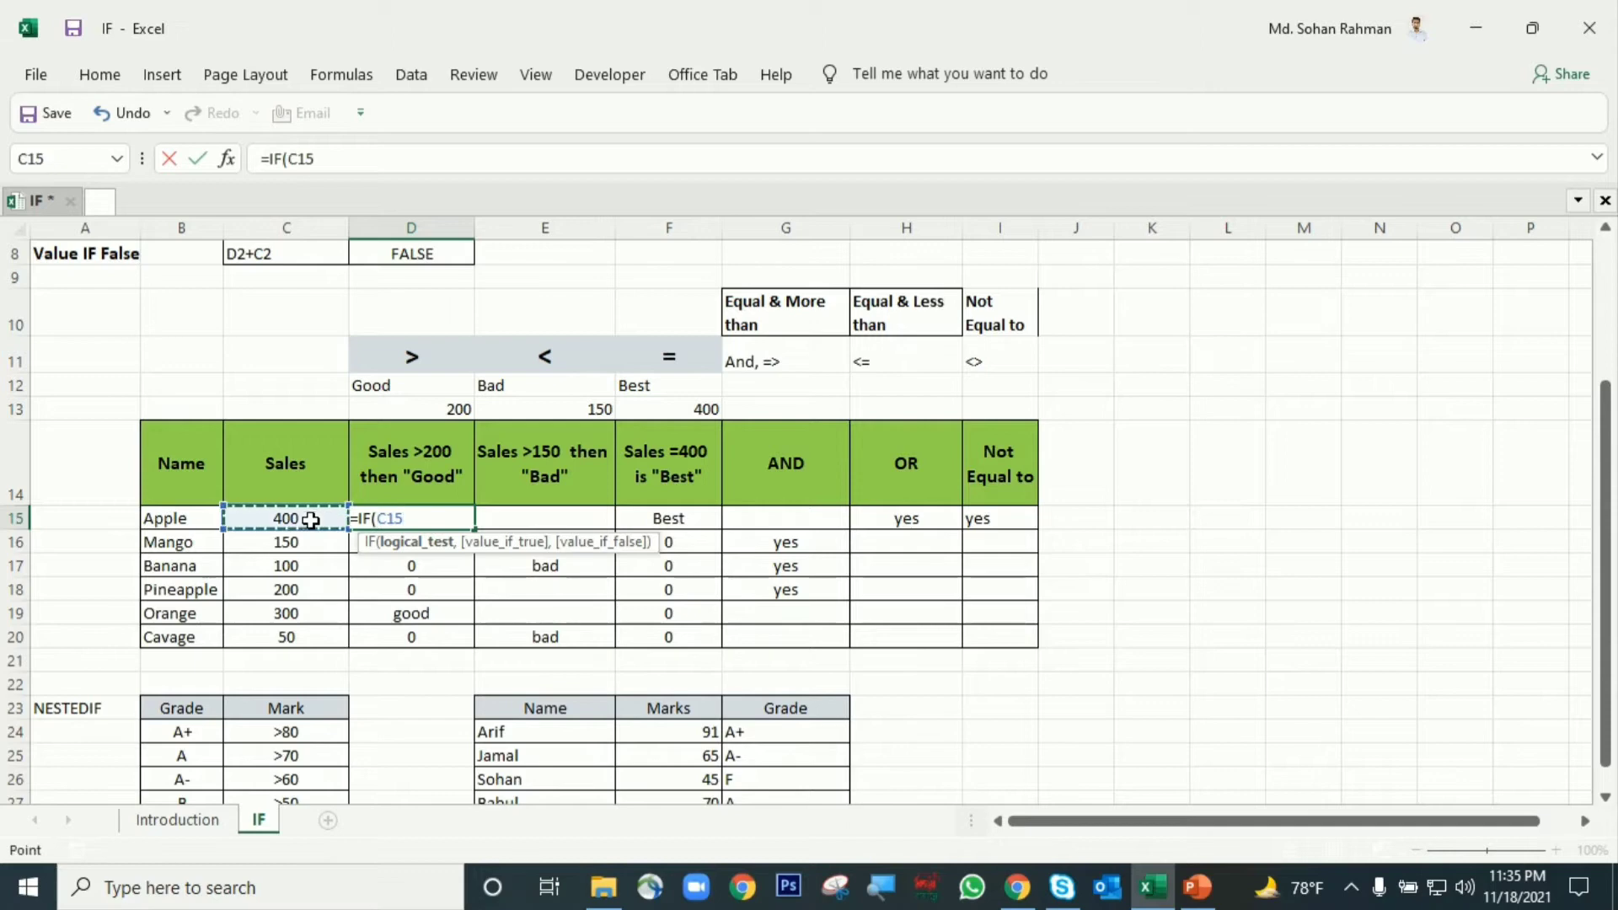
type(">")
left_click(440, 409)
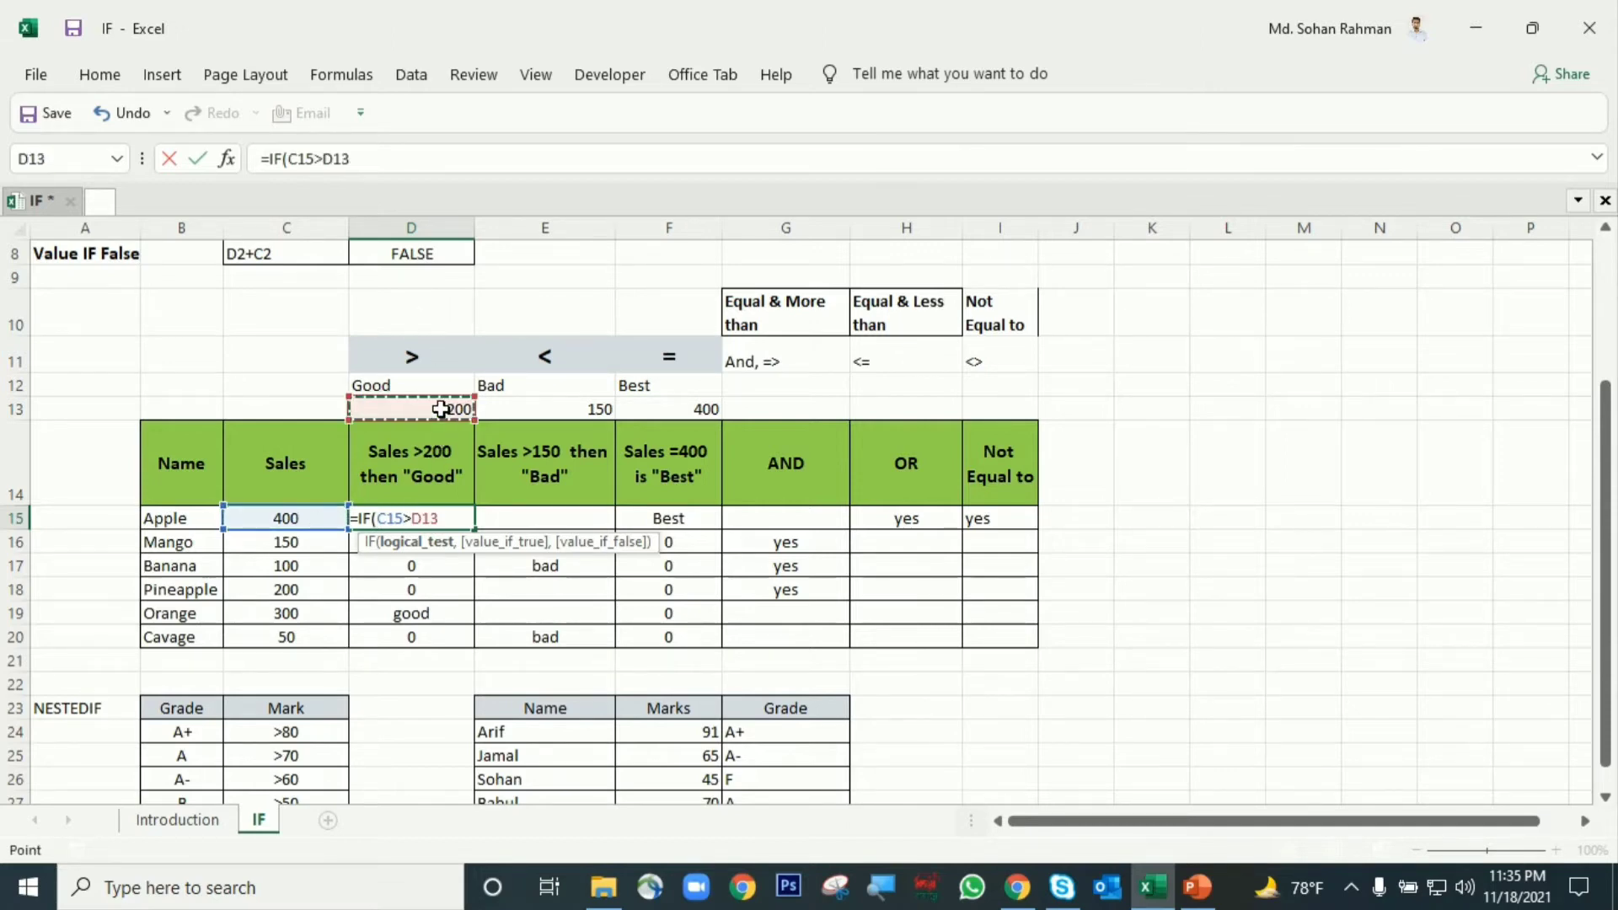
type(",")
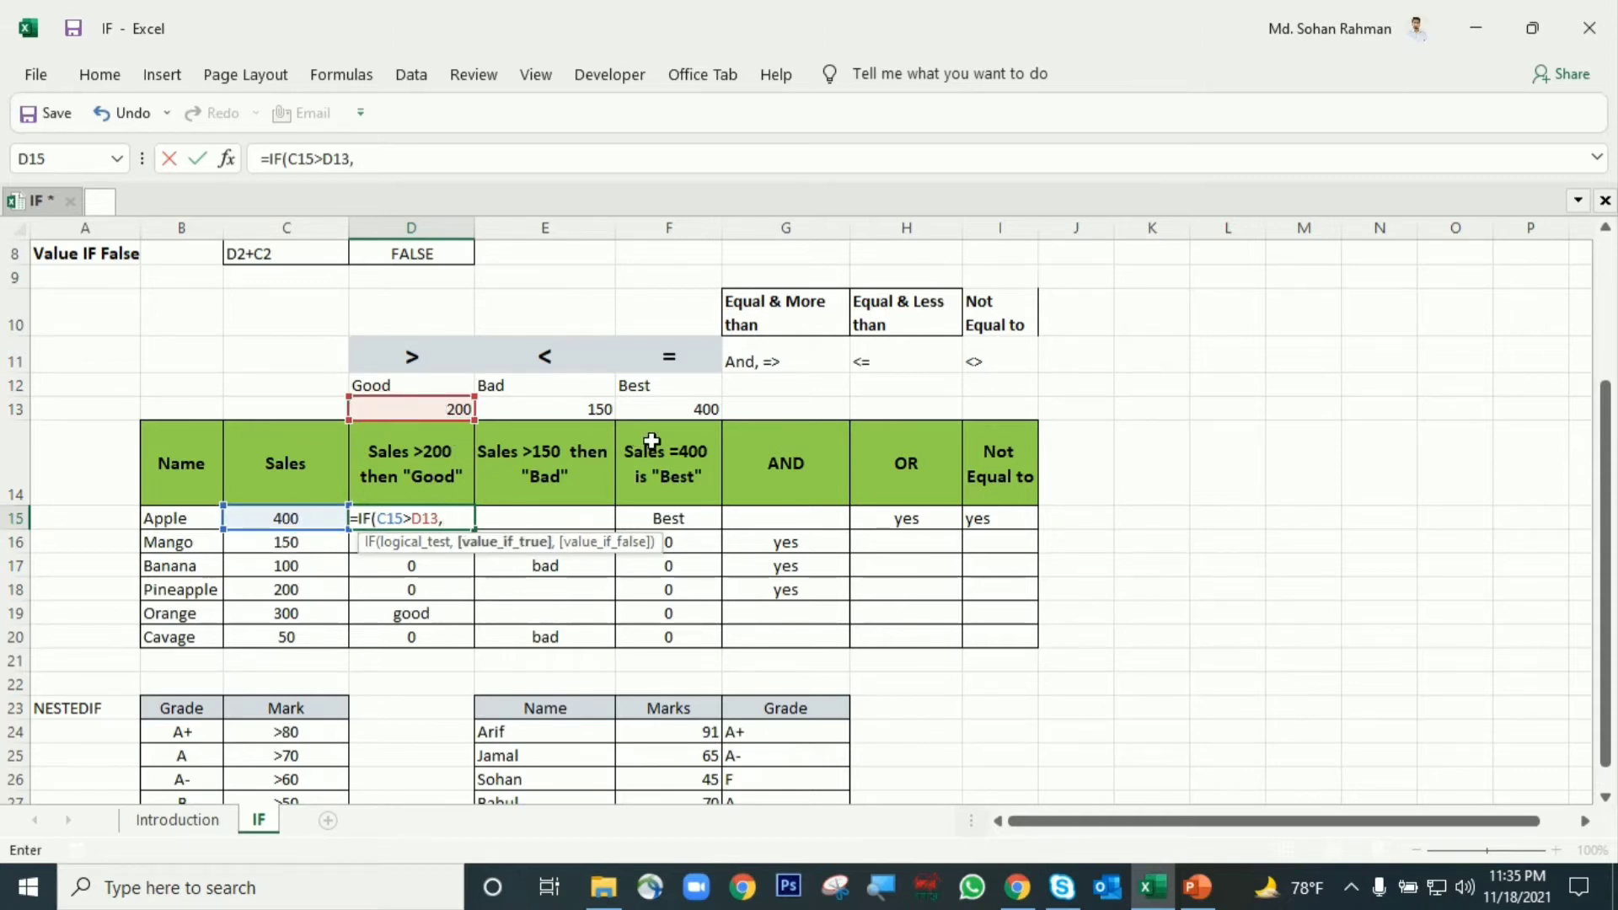
left_click(420, 386)
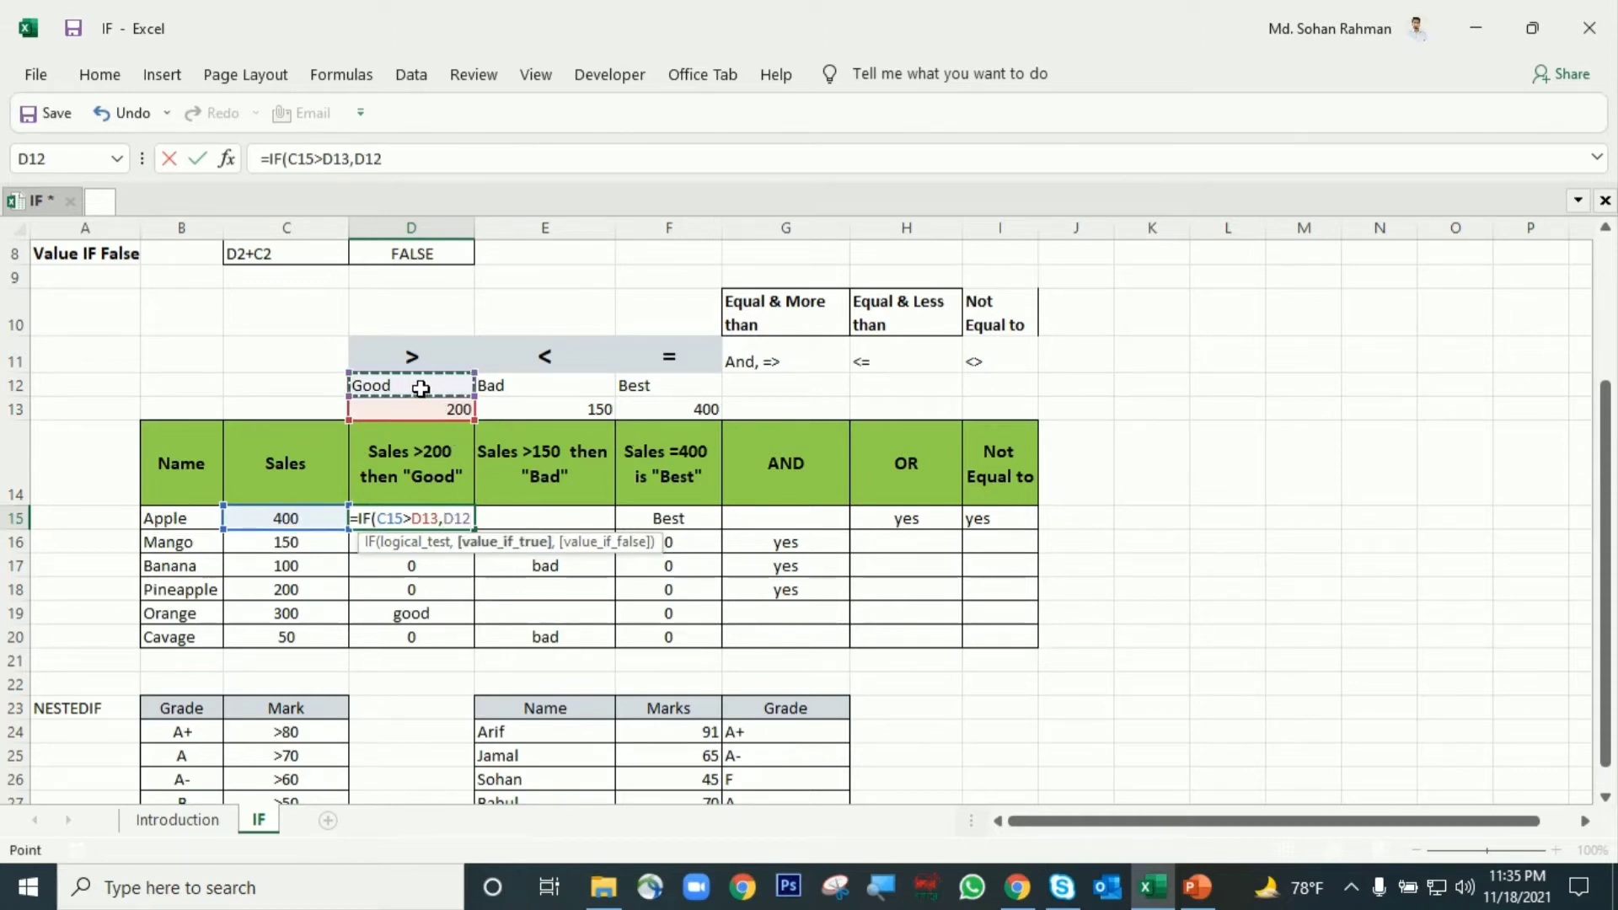
type(",")
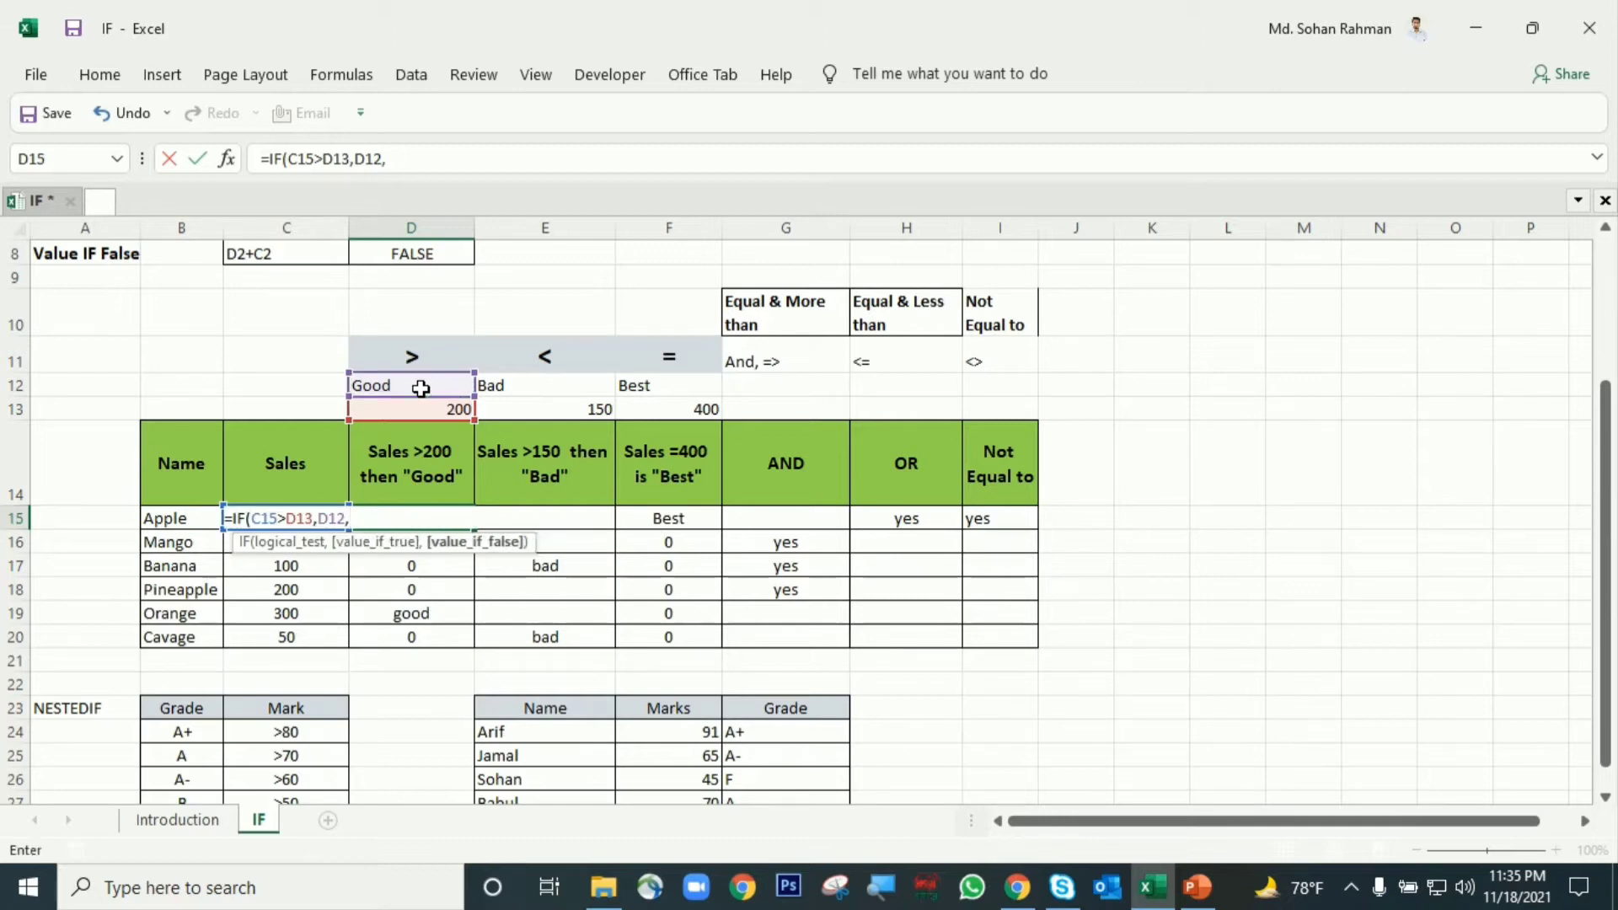
type("\"\")")
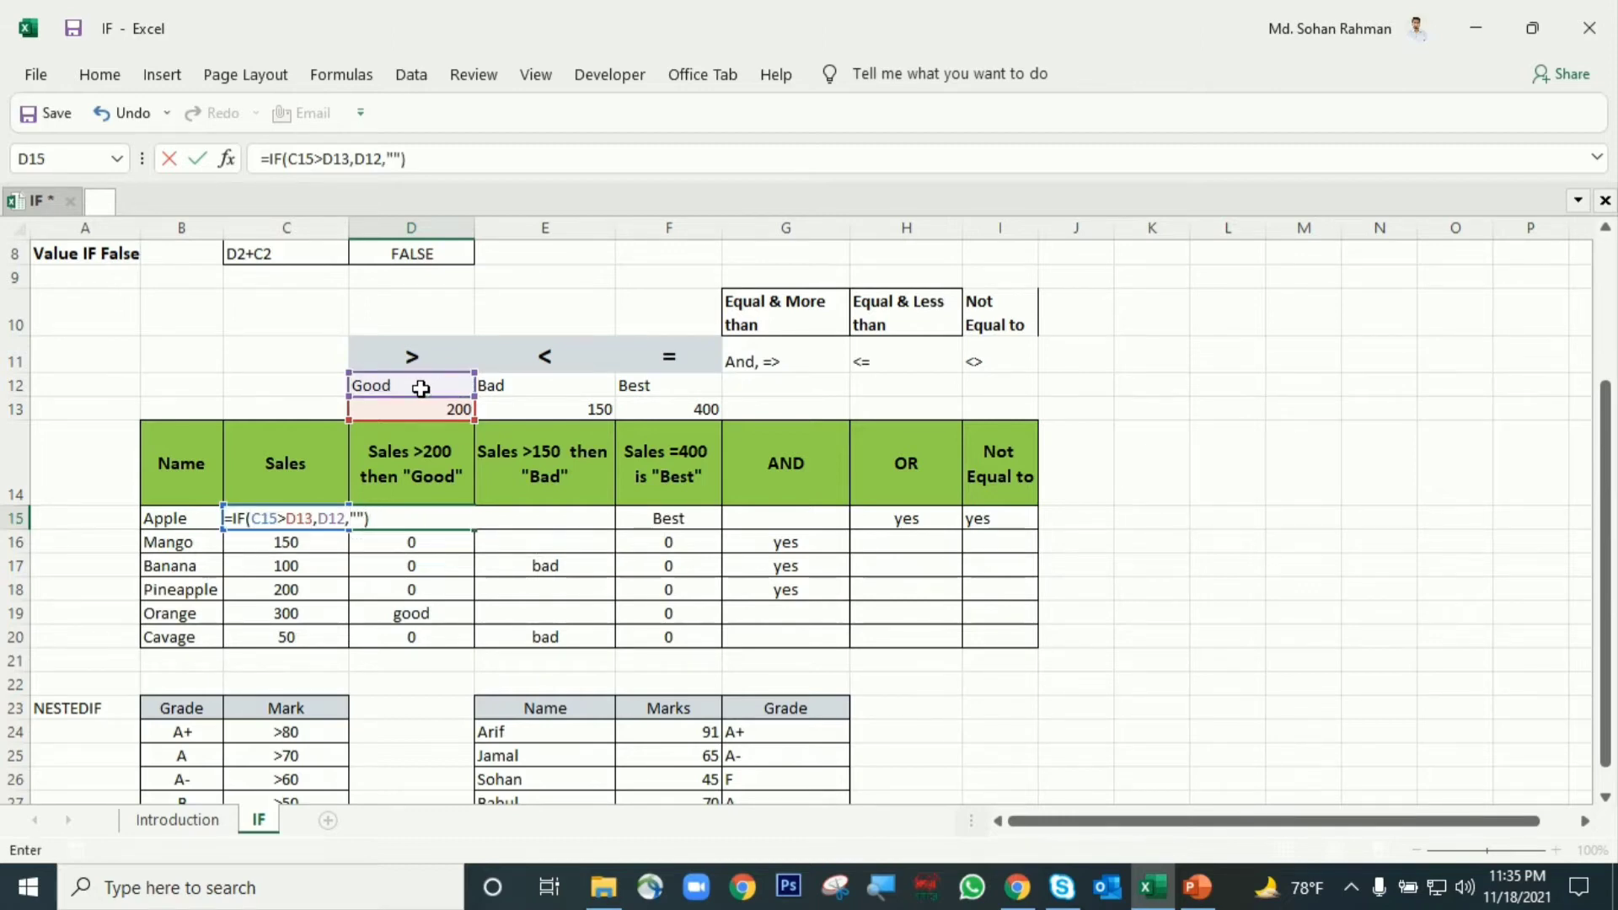
key("Return")
left_click(427, 520)
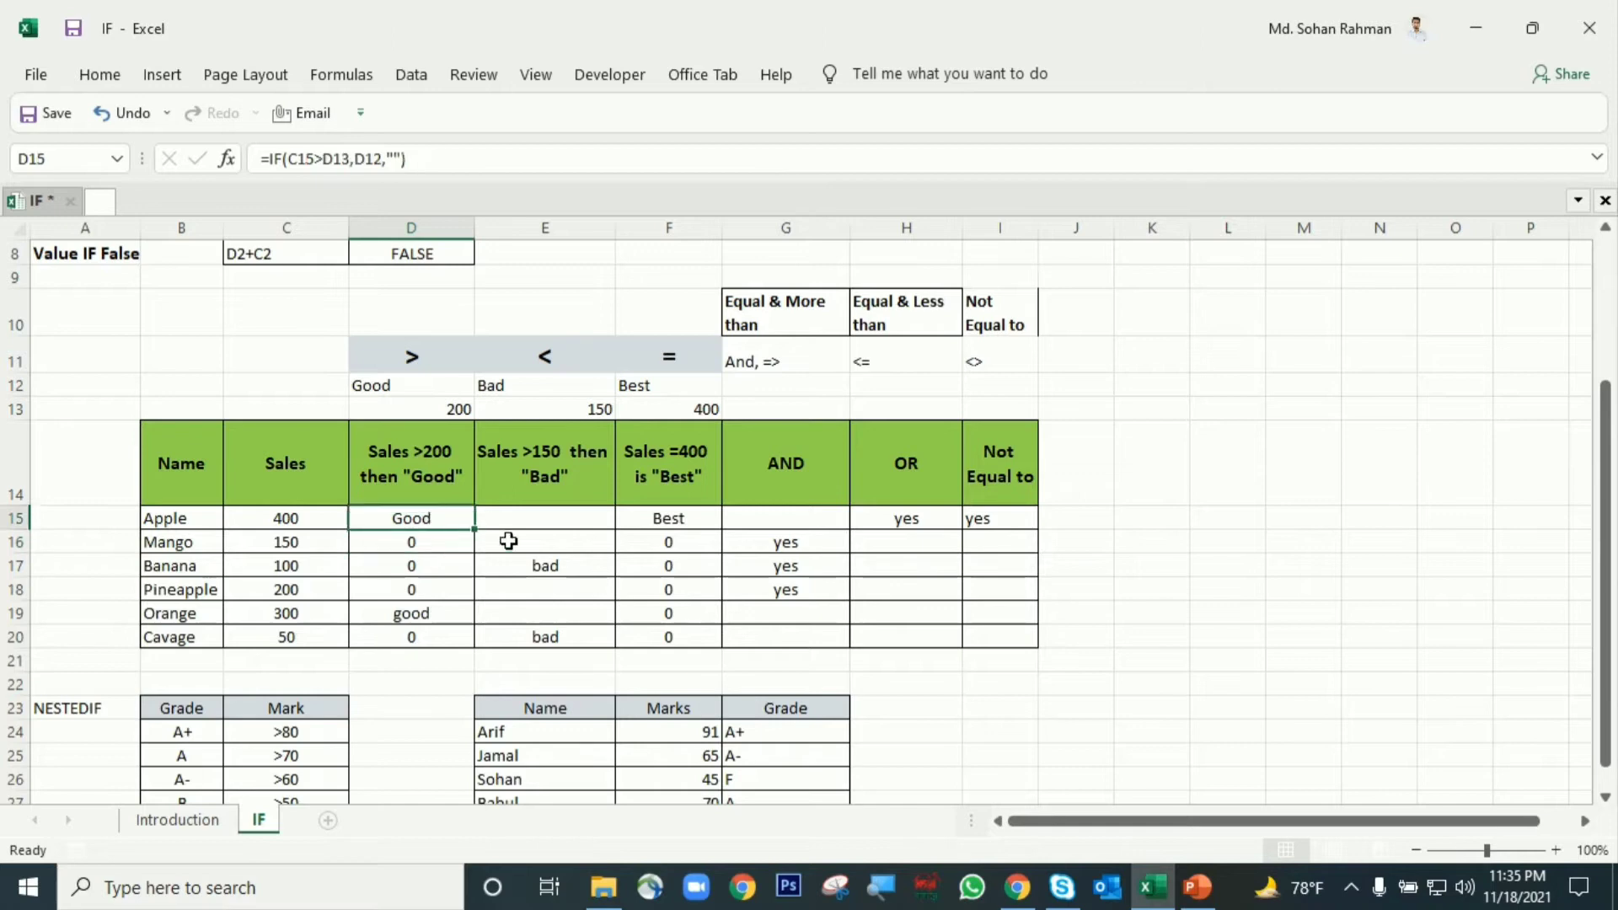
Replace the formula in E15 with =IF(C15<150, "bad",0) to flag Apple's sales when below 150.
left_click(526, 516)
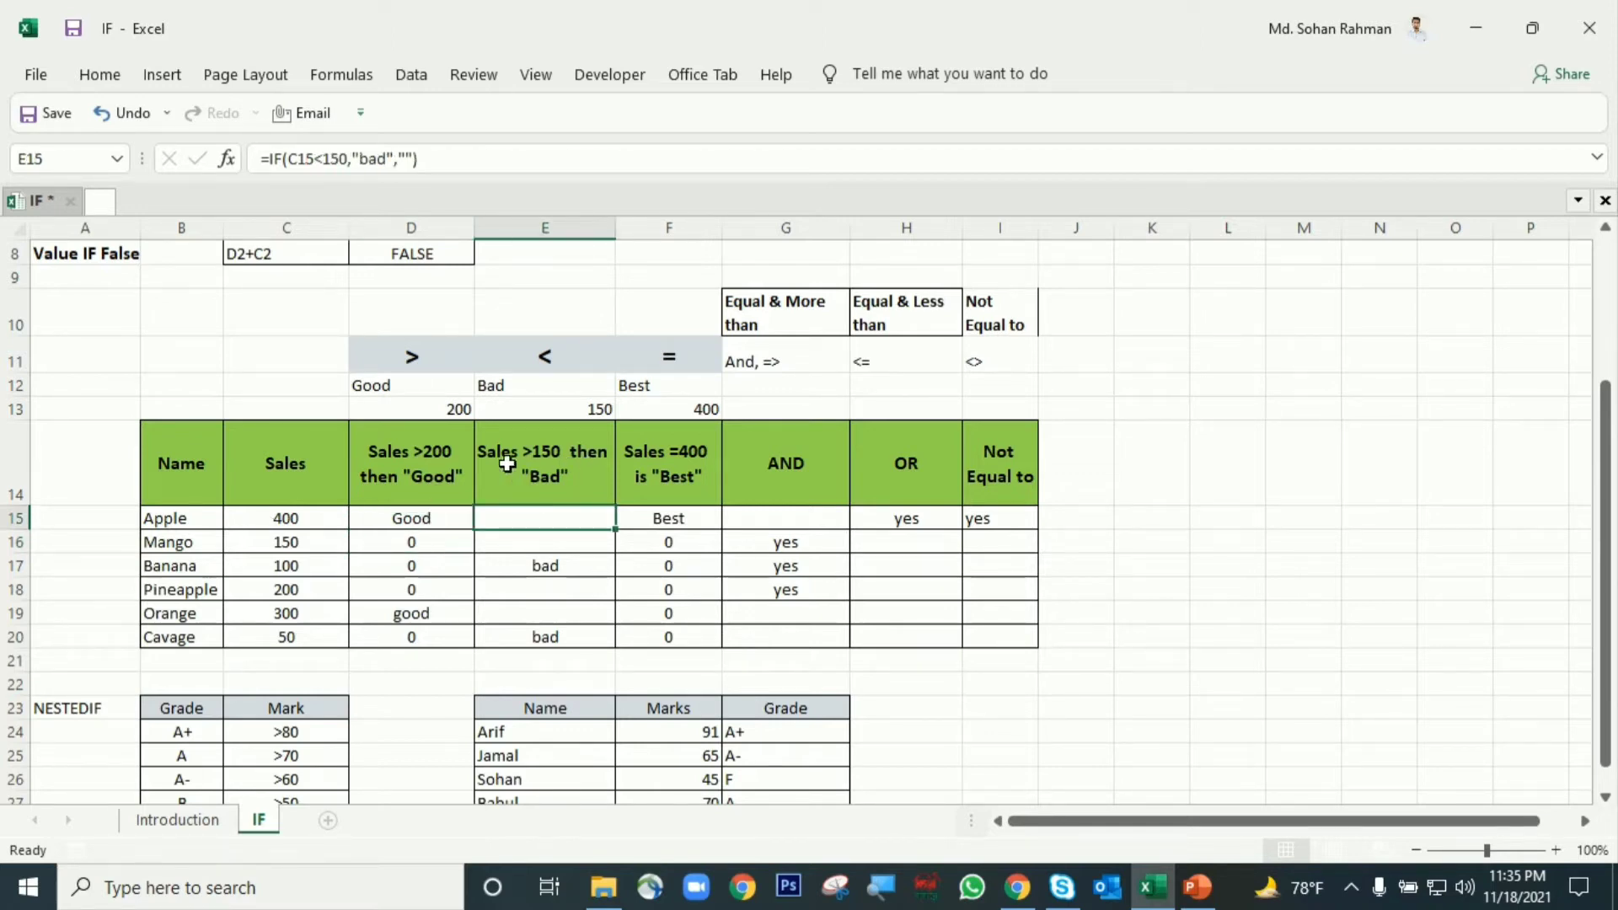
double_click(589, 533)
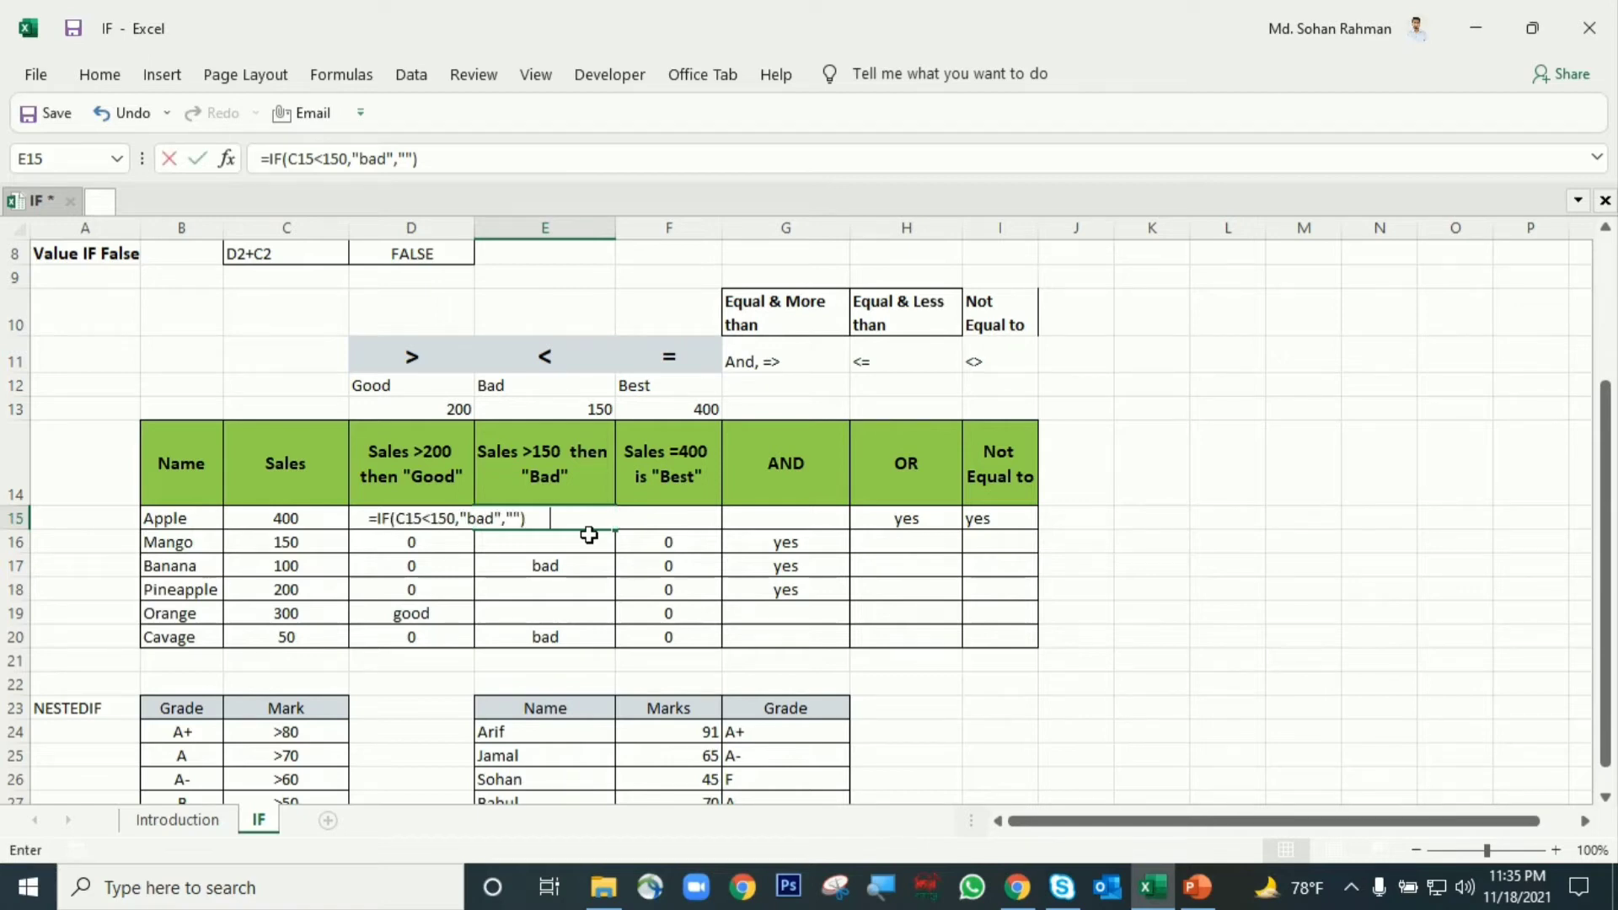
key("Escape")
type("=if(")
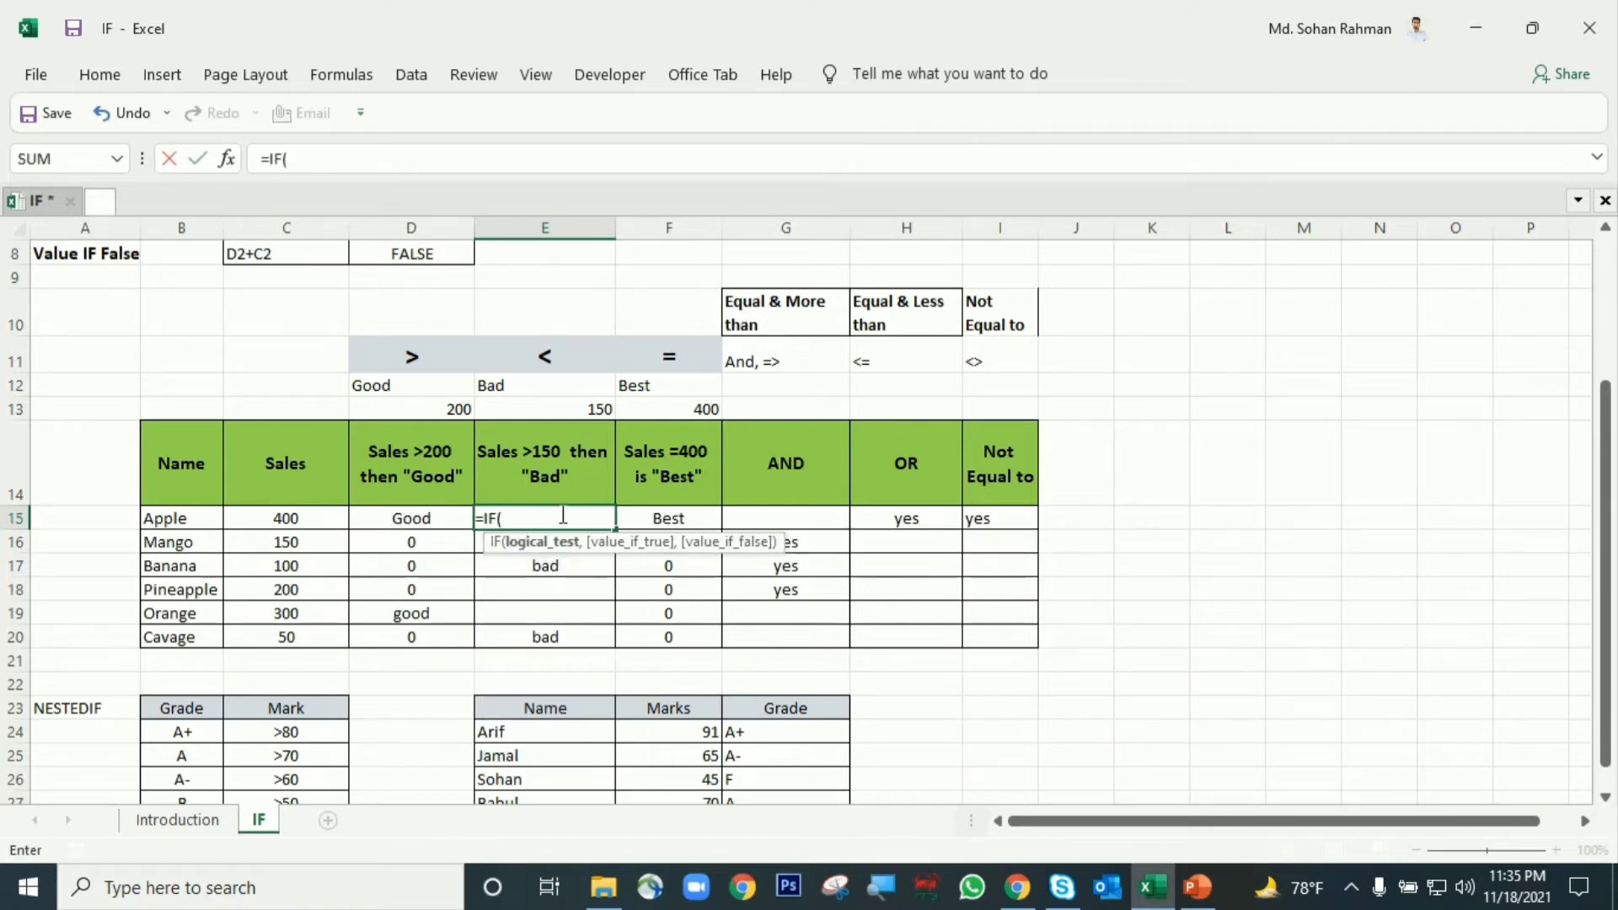
left_click(323, 525)
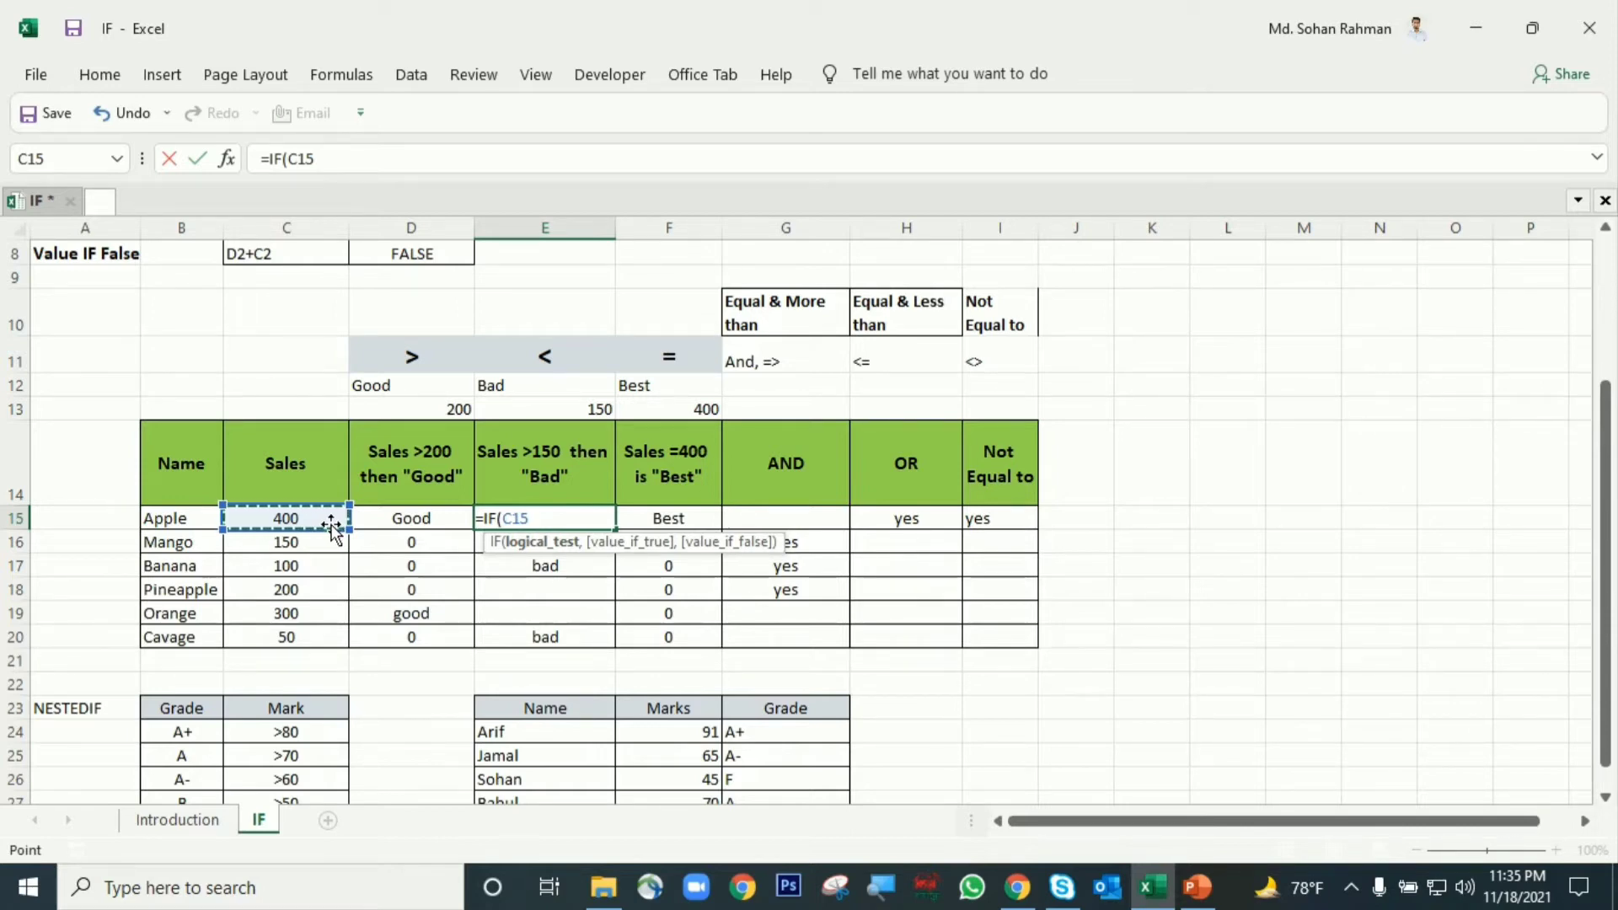
type("<150,")
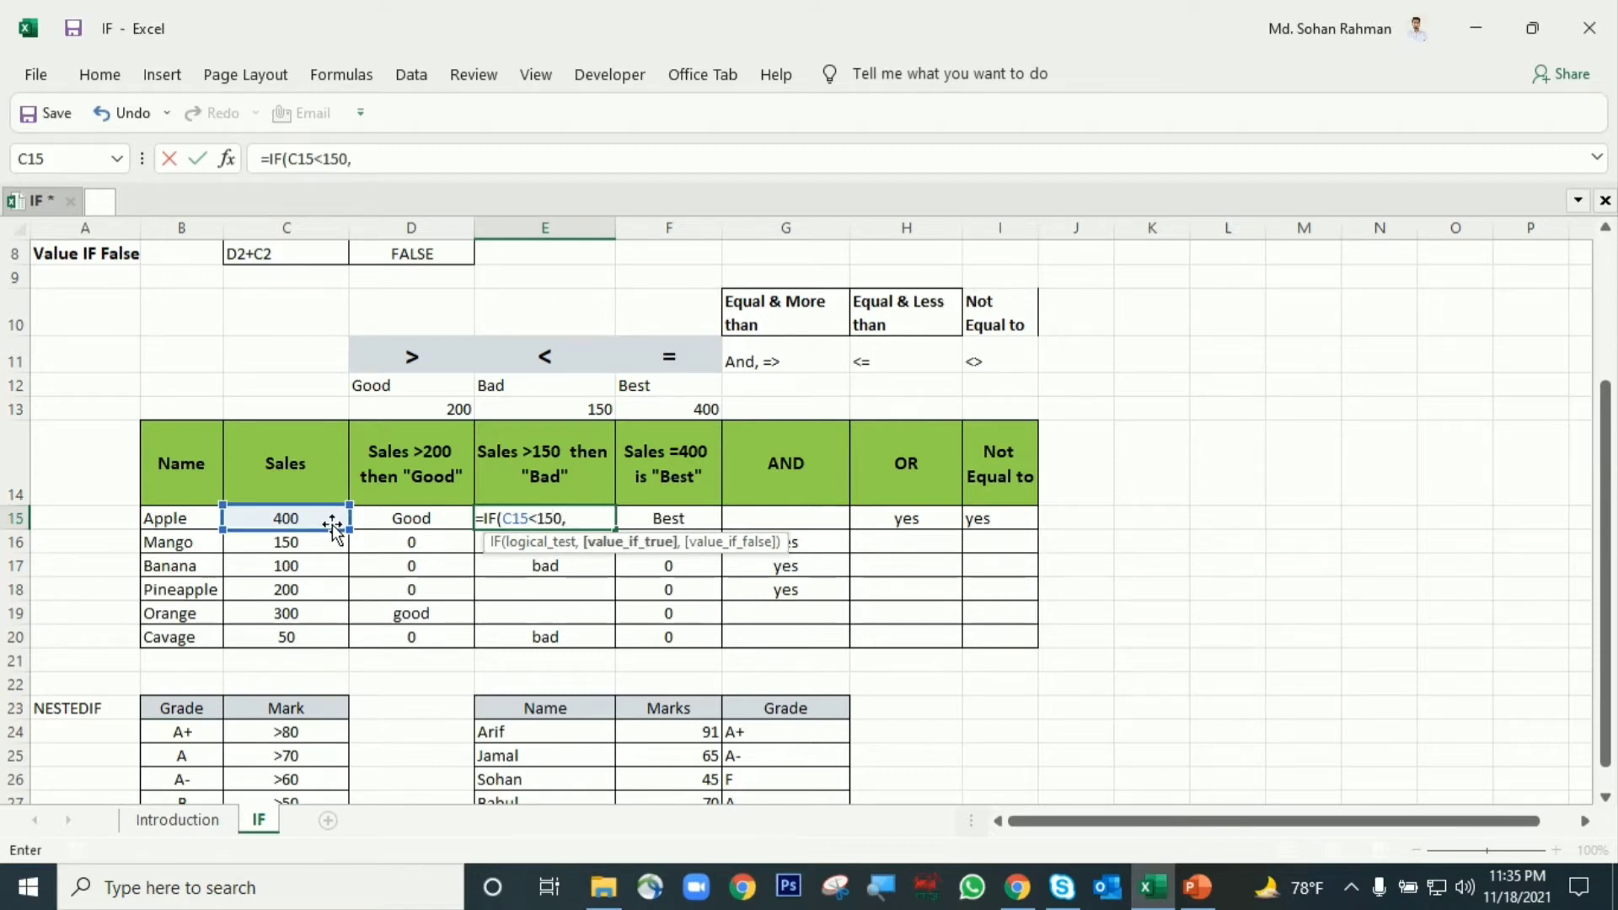
type(" \"bad\",")
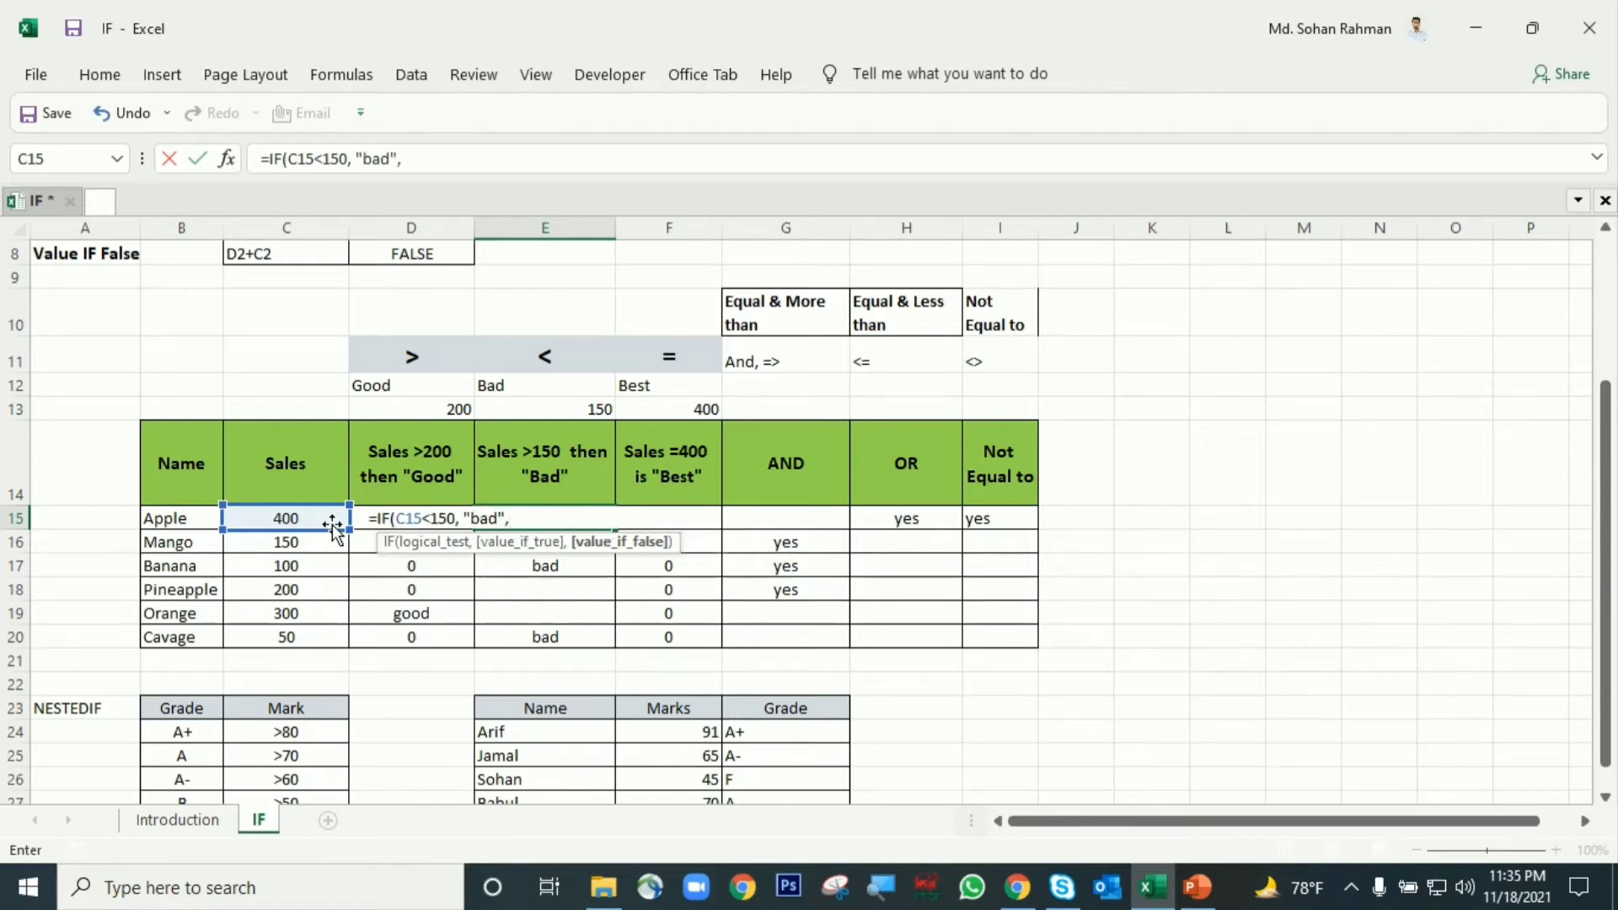
type("0)")
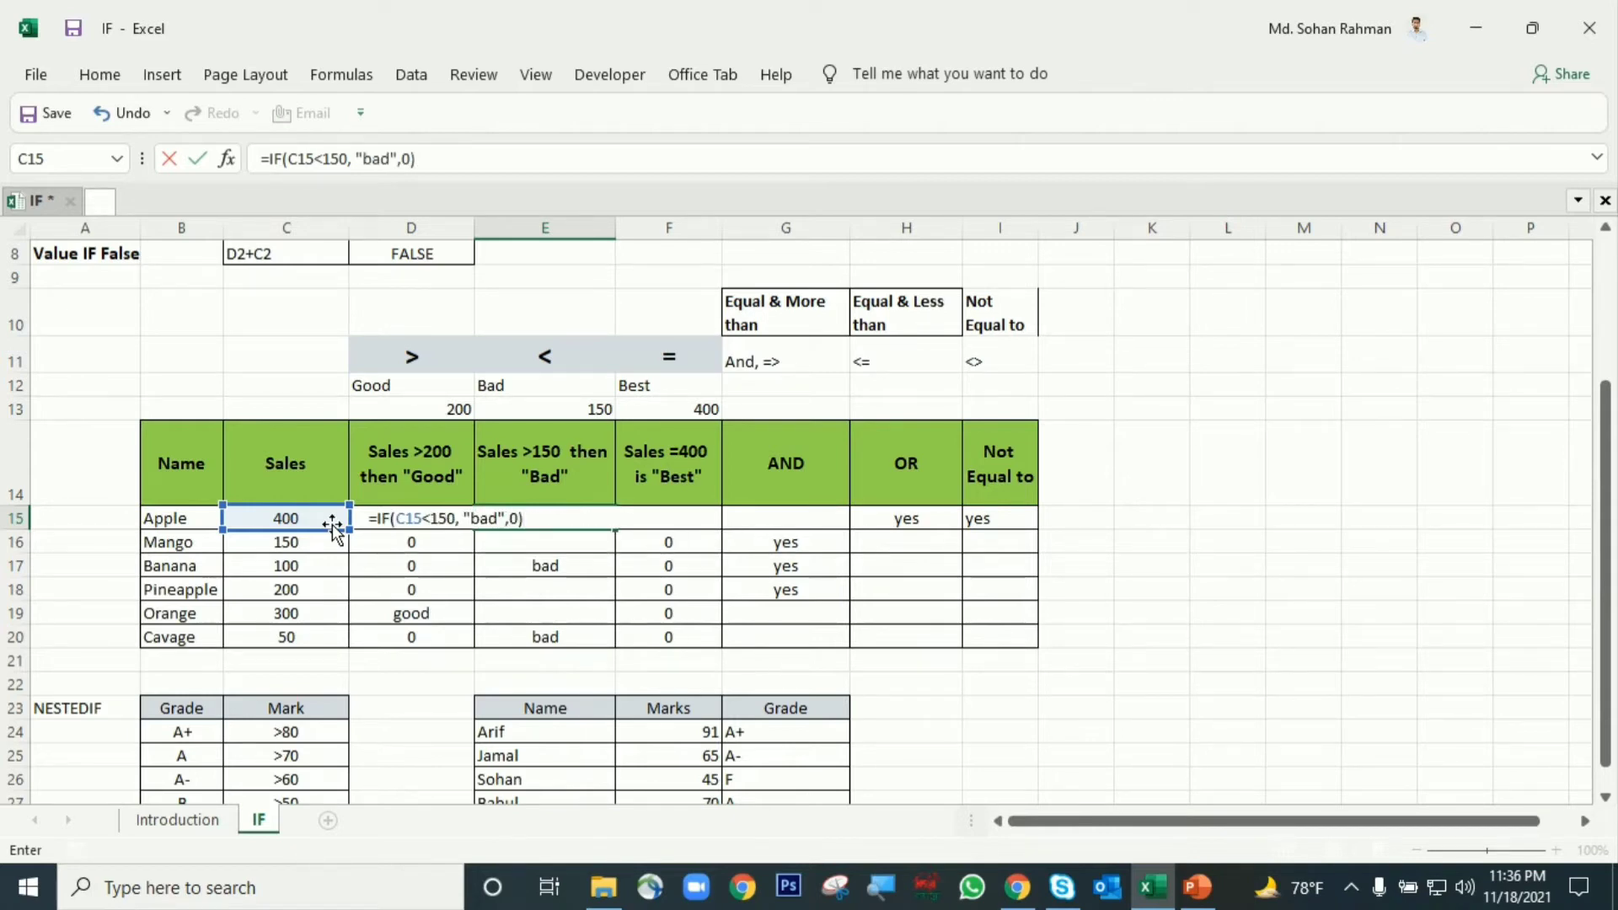
key("ctrl+Return")
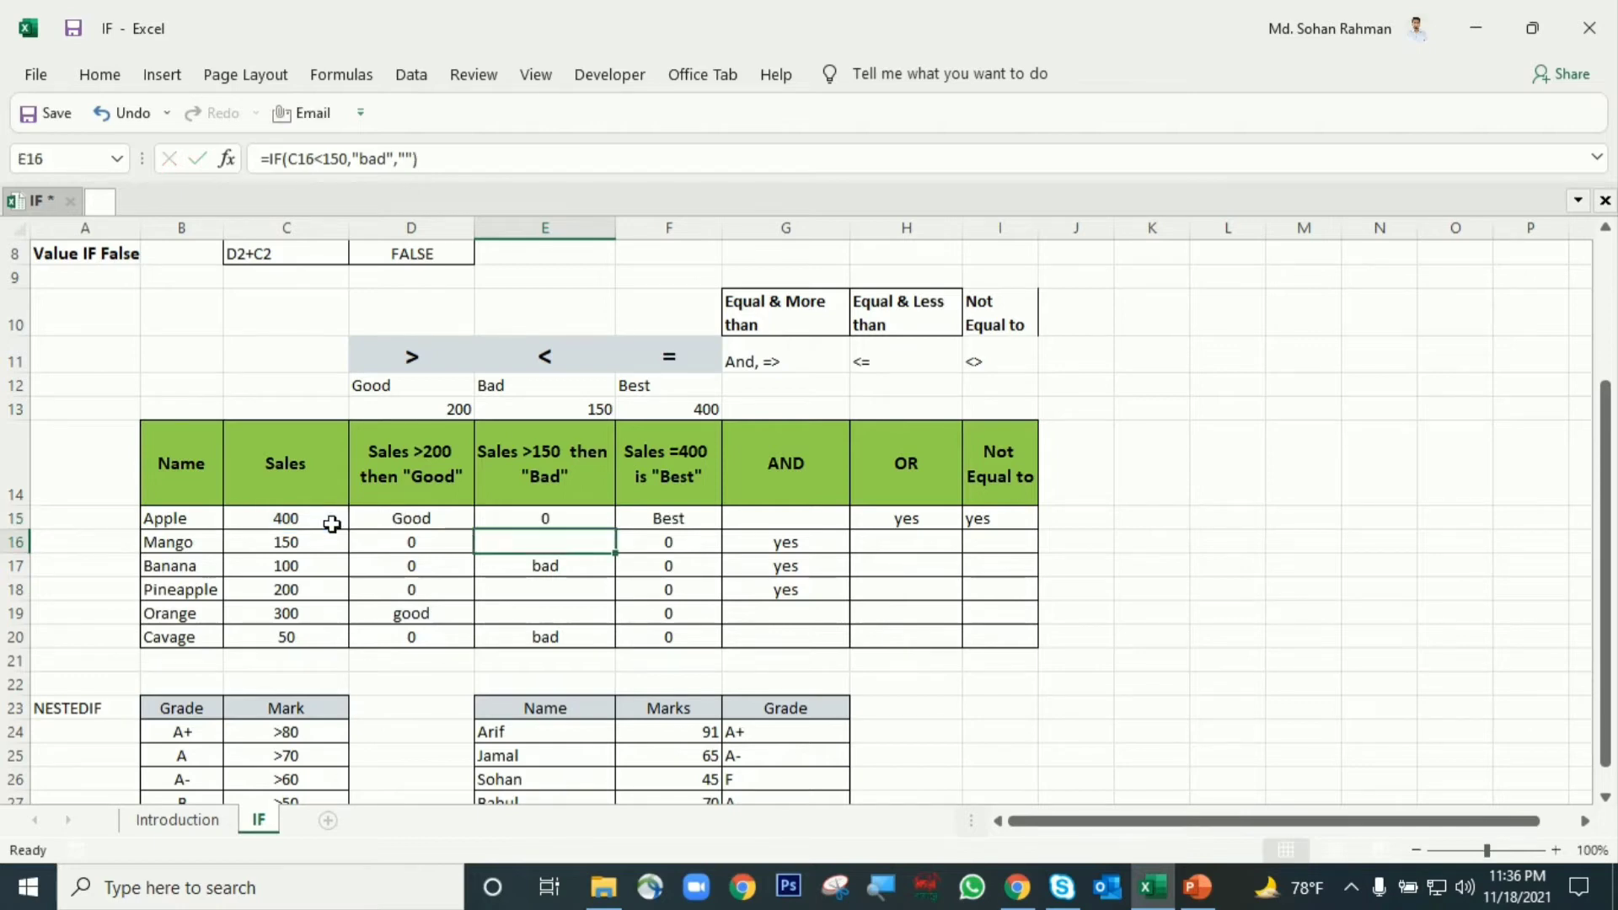
Fill the E15 formula down through E20 and check the rows for Banana and Cavage.
left_click_drag(617, 534, 618, 641)
left_click(544, 563)
left_click(578, 628)
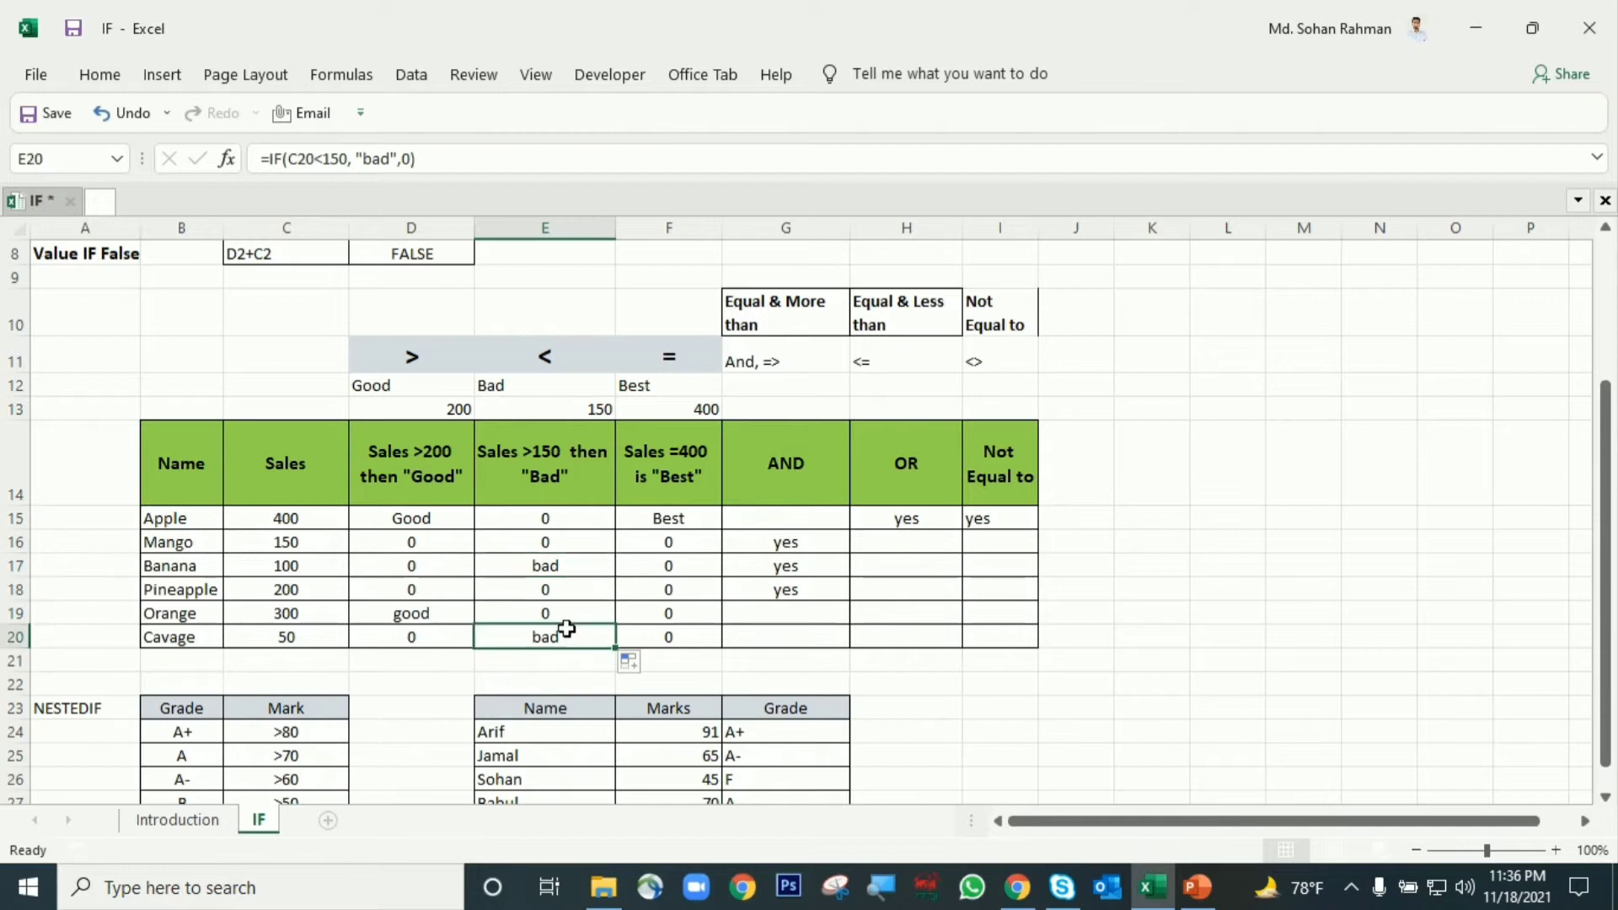
Review the "Sales =400 is Best" heading in F14 and the three comparison signs in D11:F11.
left_click(655, 479)
scroll(769, 459, "up", 2)
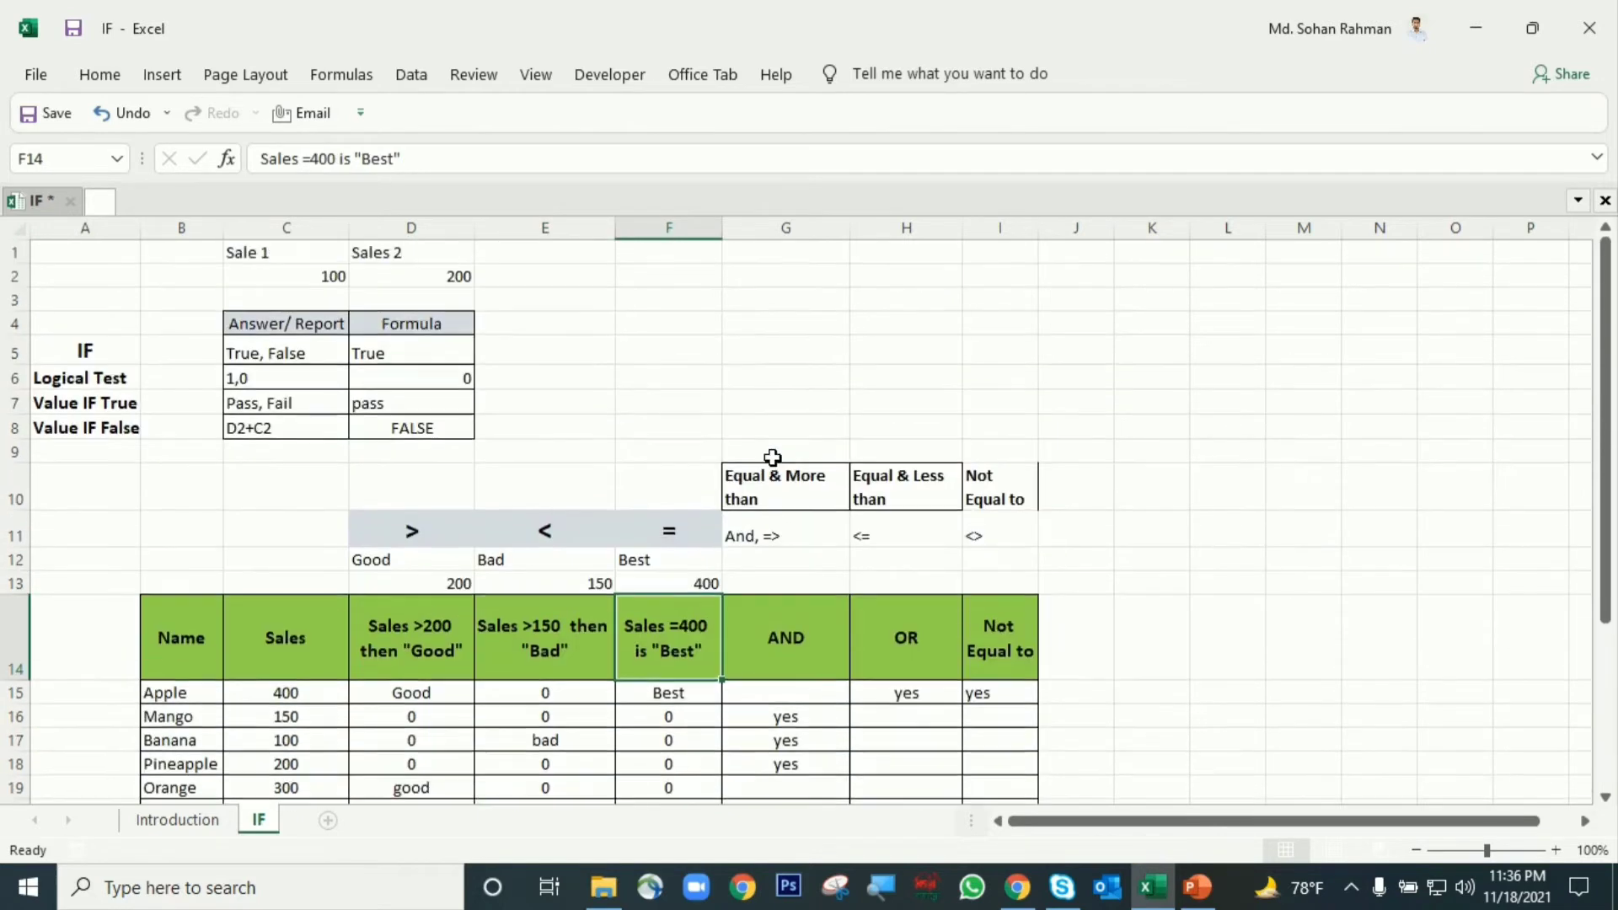
scroll(708, 392, "down", 2)
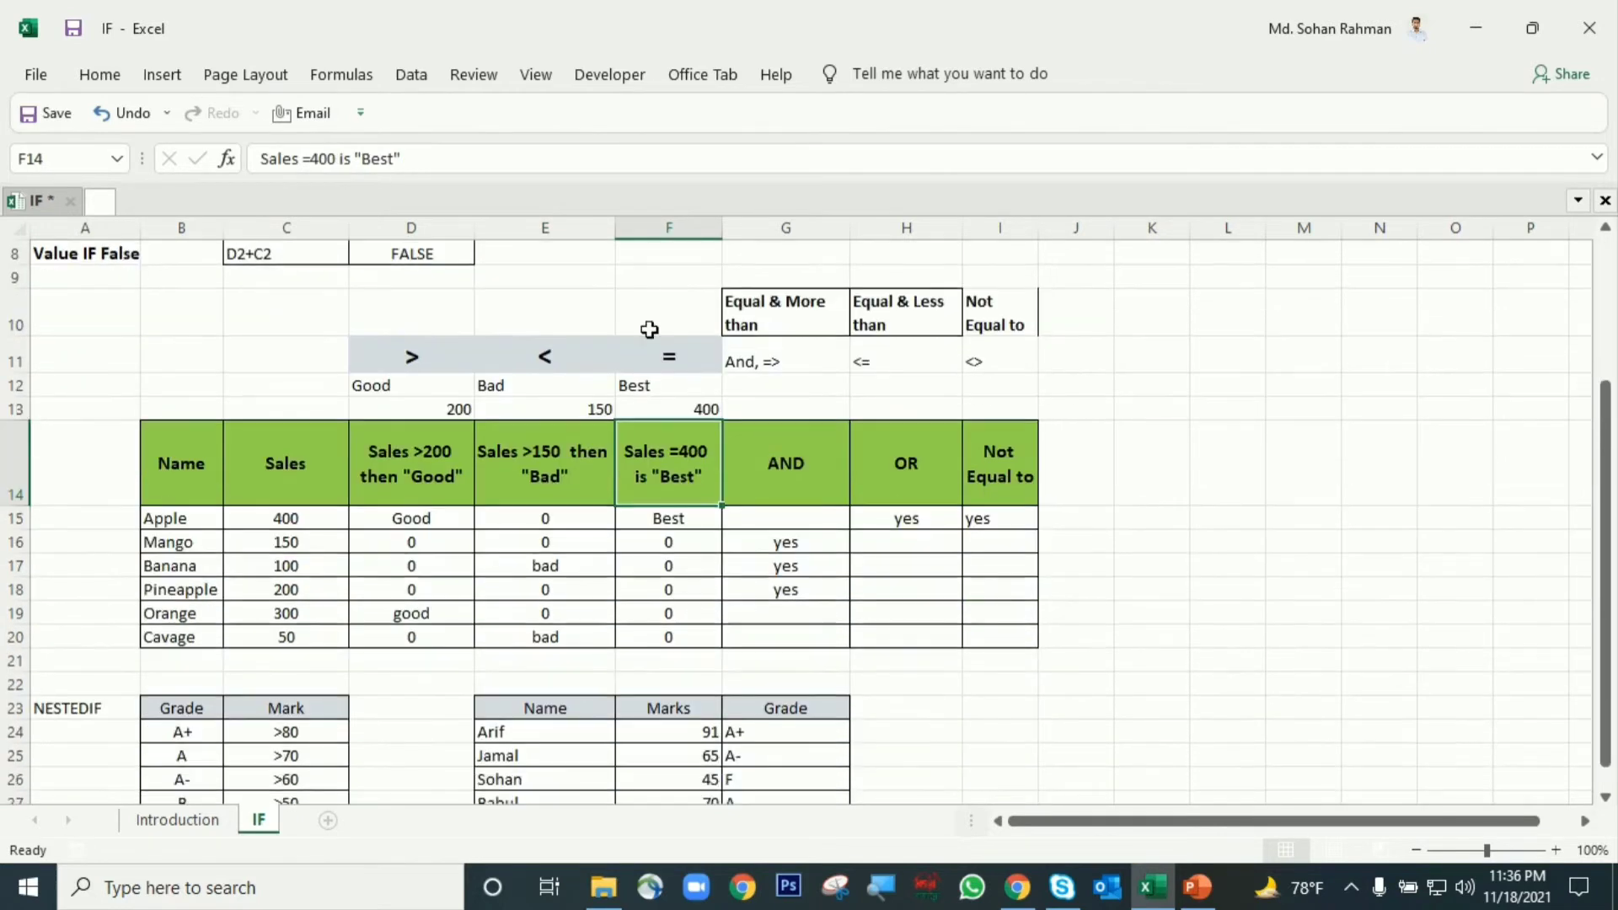
left_click(406, 359)
left_click(548, 352)
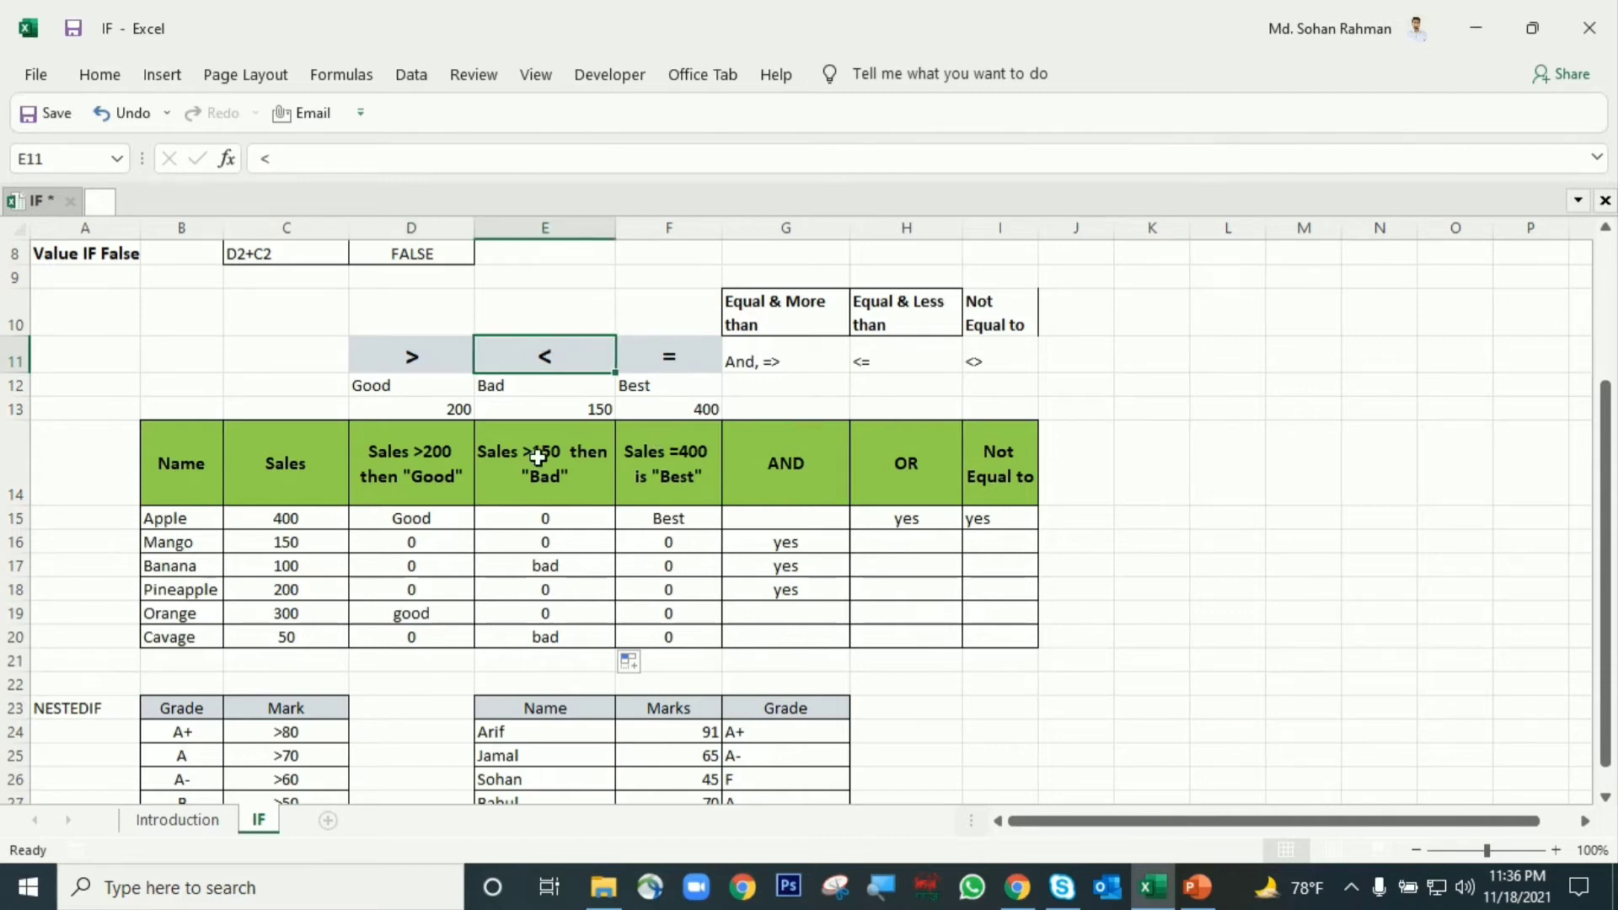
left_click(663, 351)
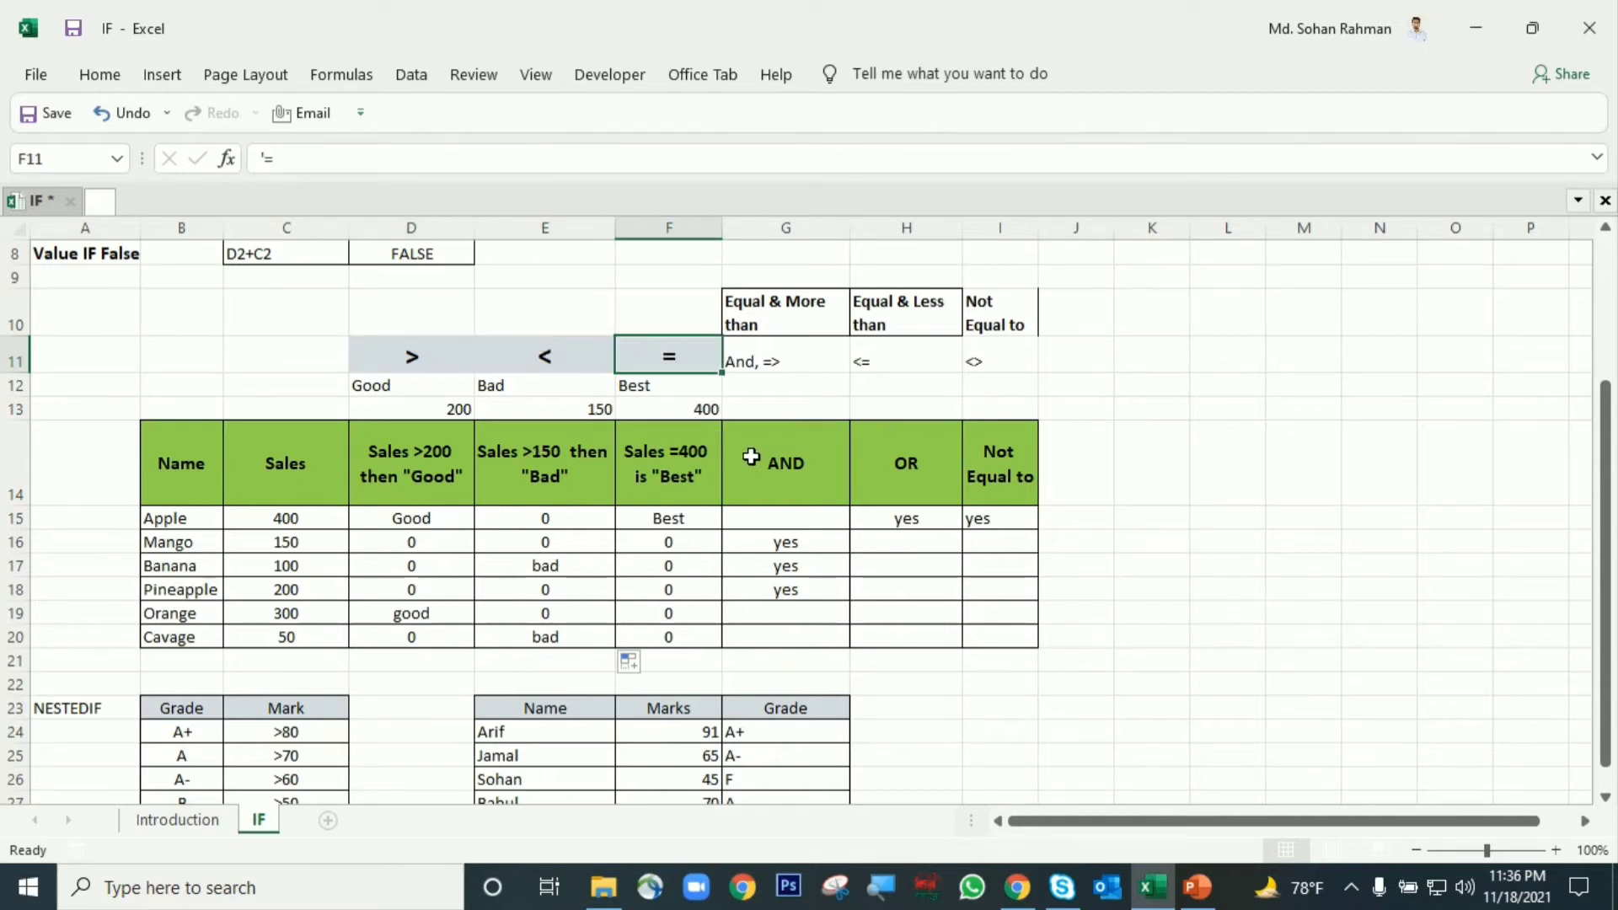
Replace the formula in F15 with =IF(C15=400,"best","bad") to label Apple's sales.
left_click(695, 468)
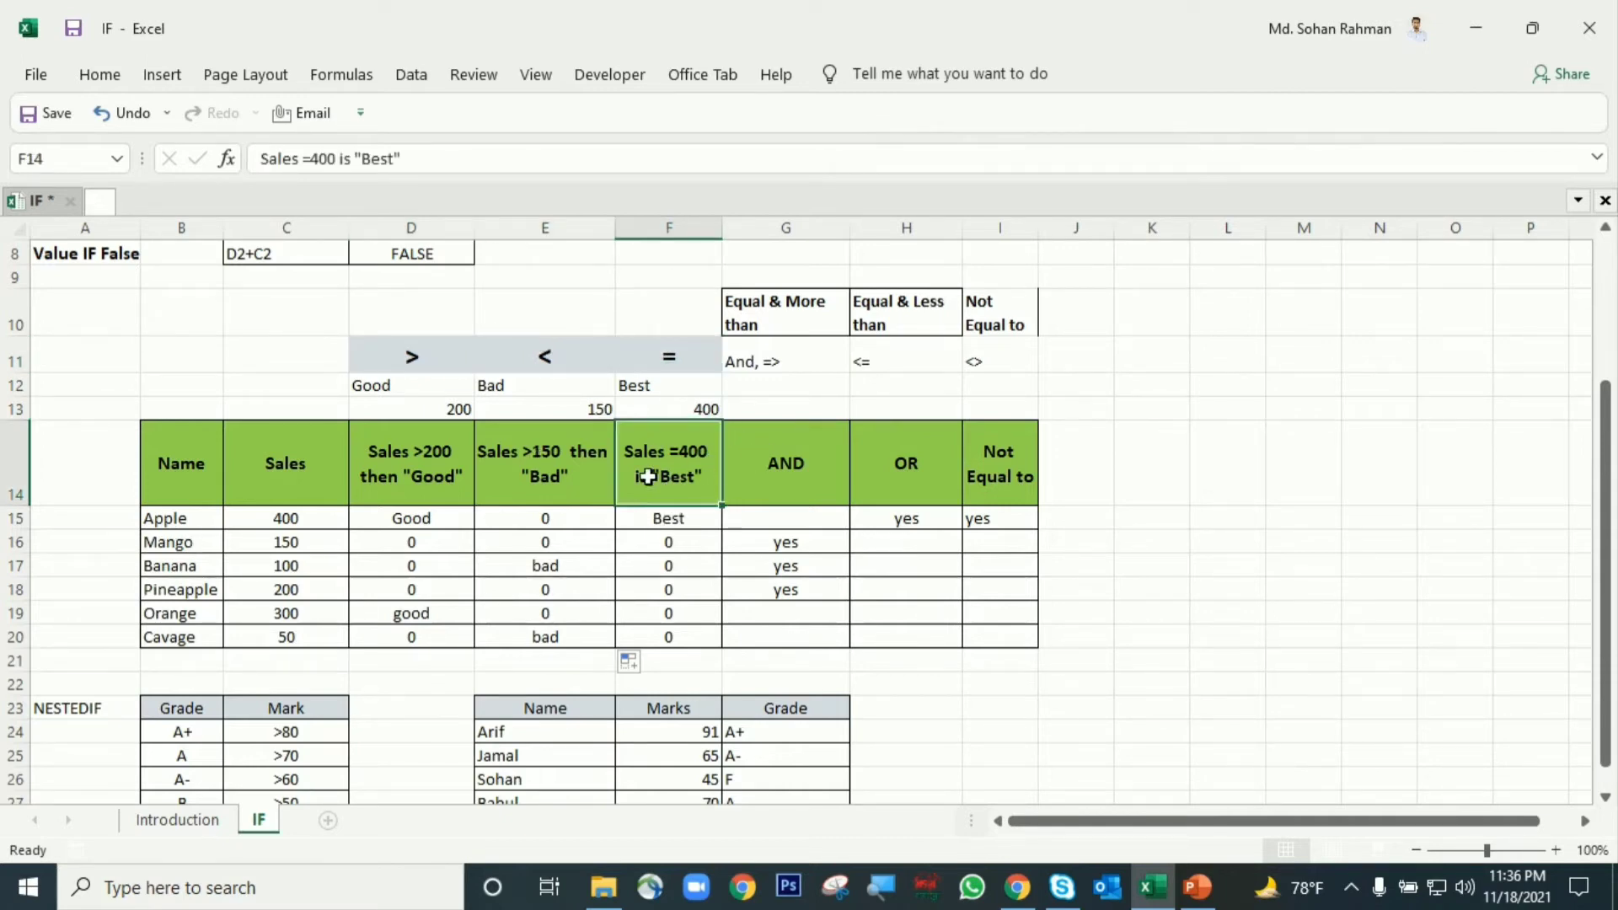
left_click(687, 521)
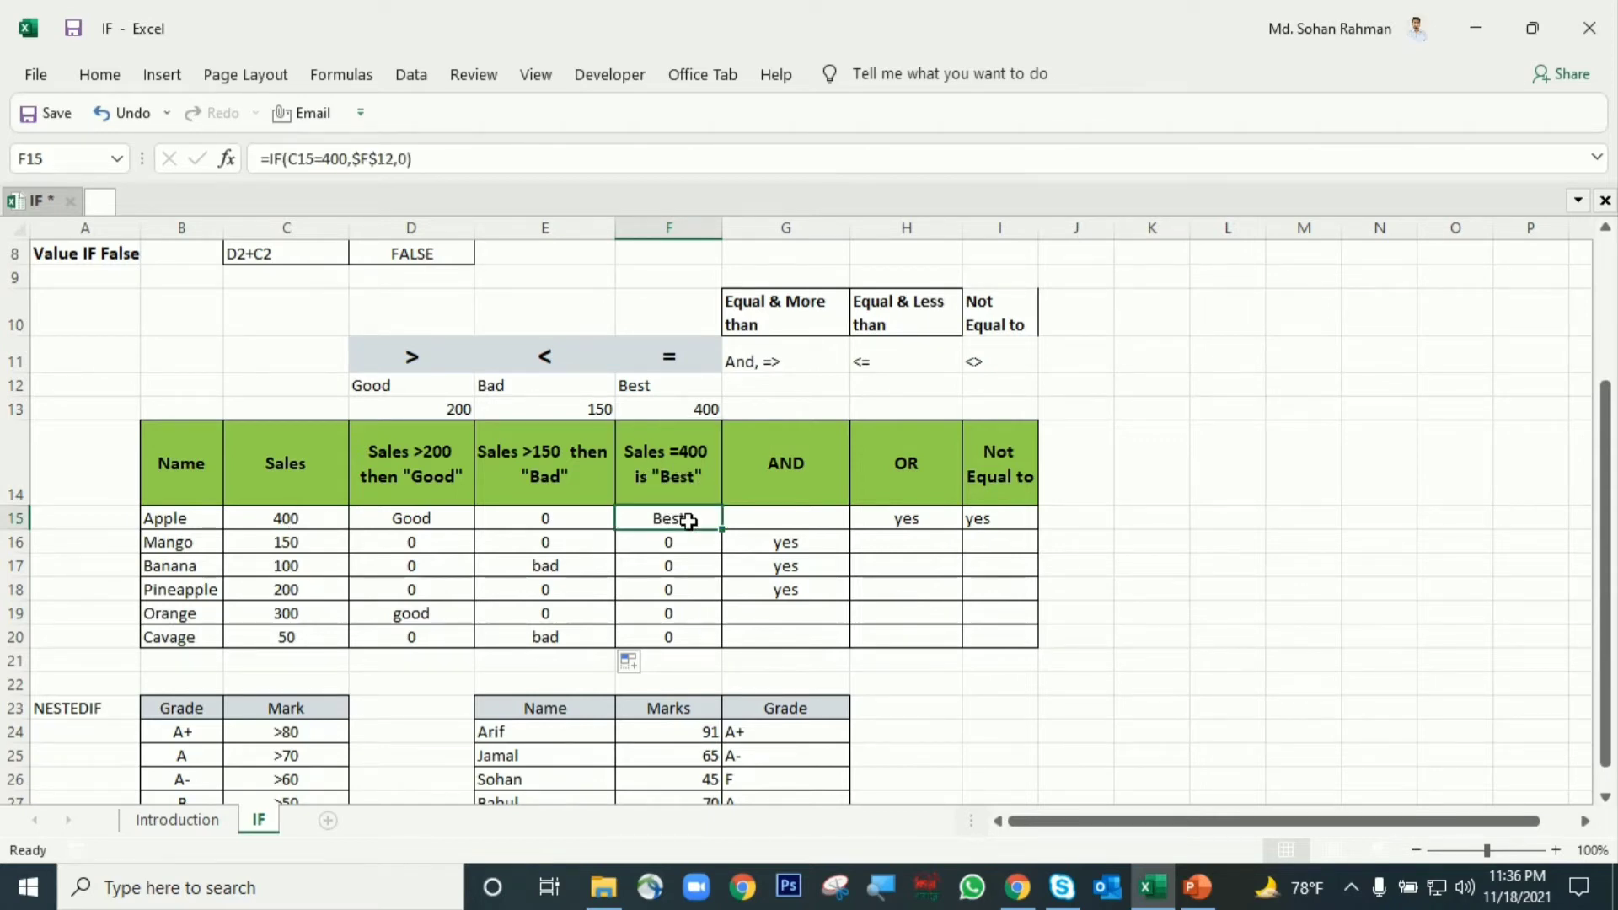
key("Delete")
type("=")
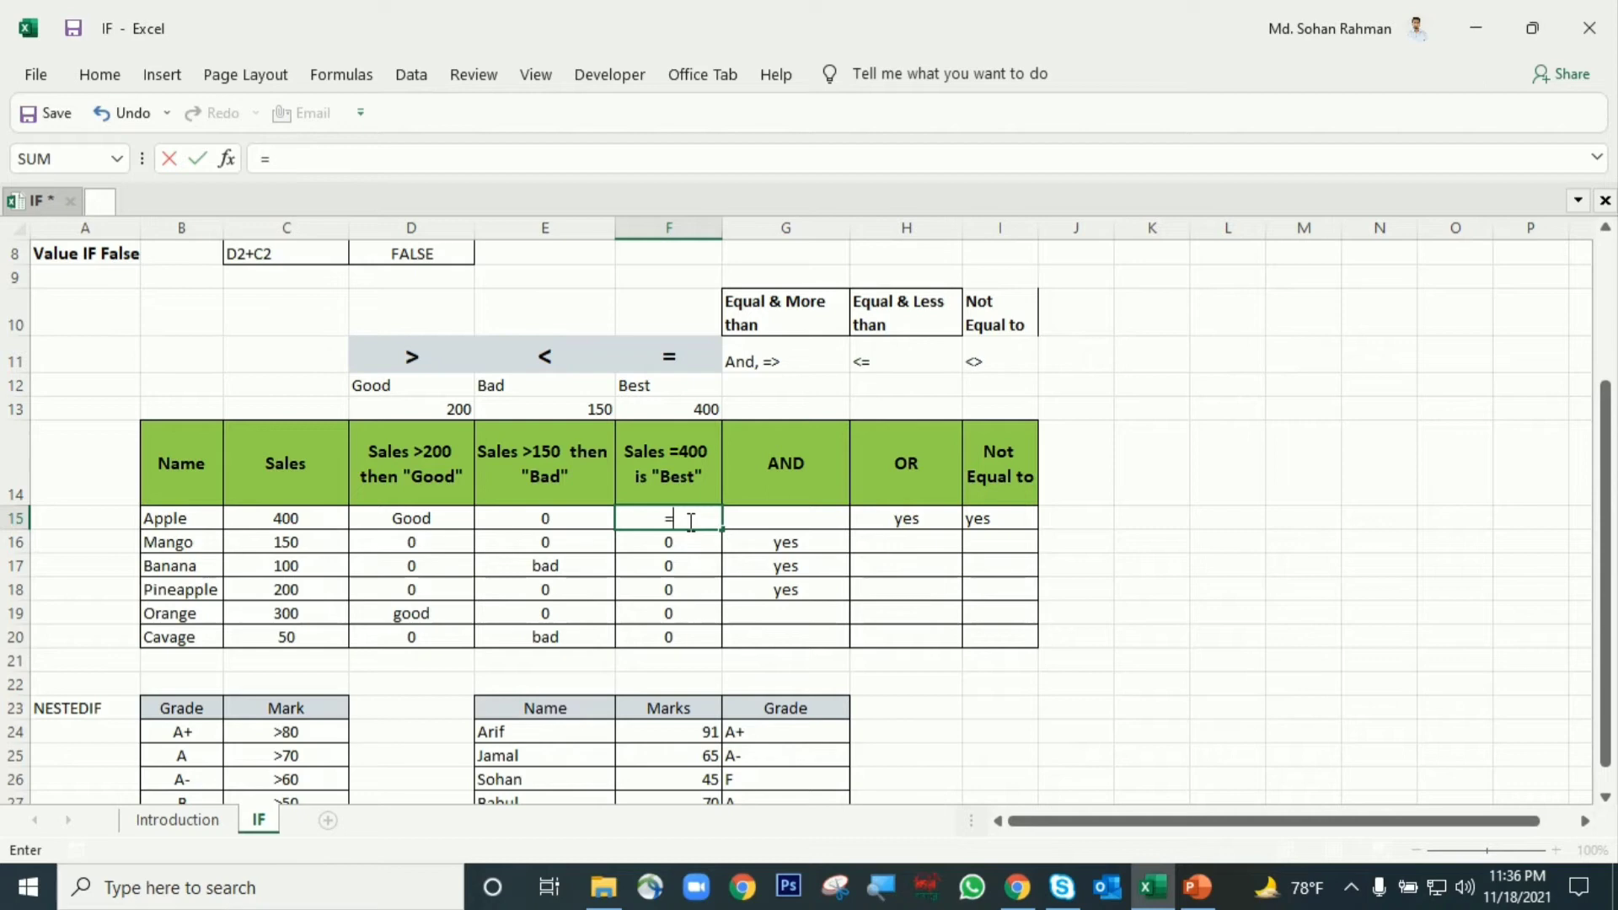
type("IF(")
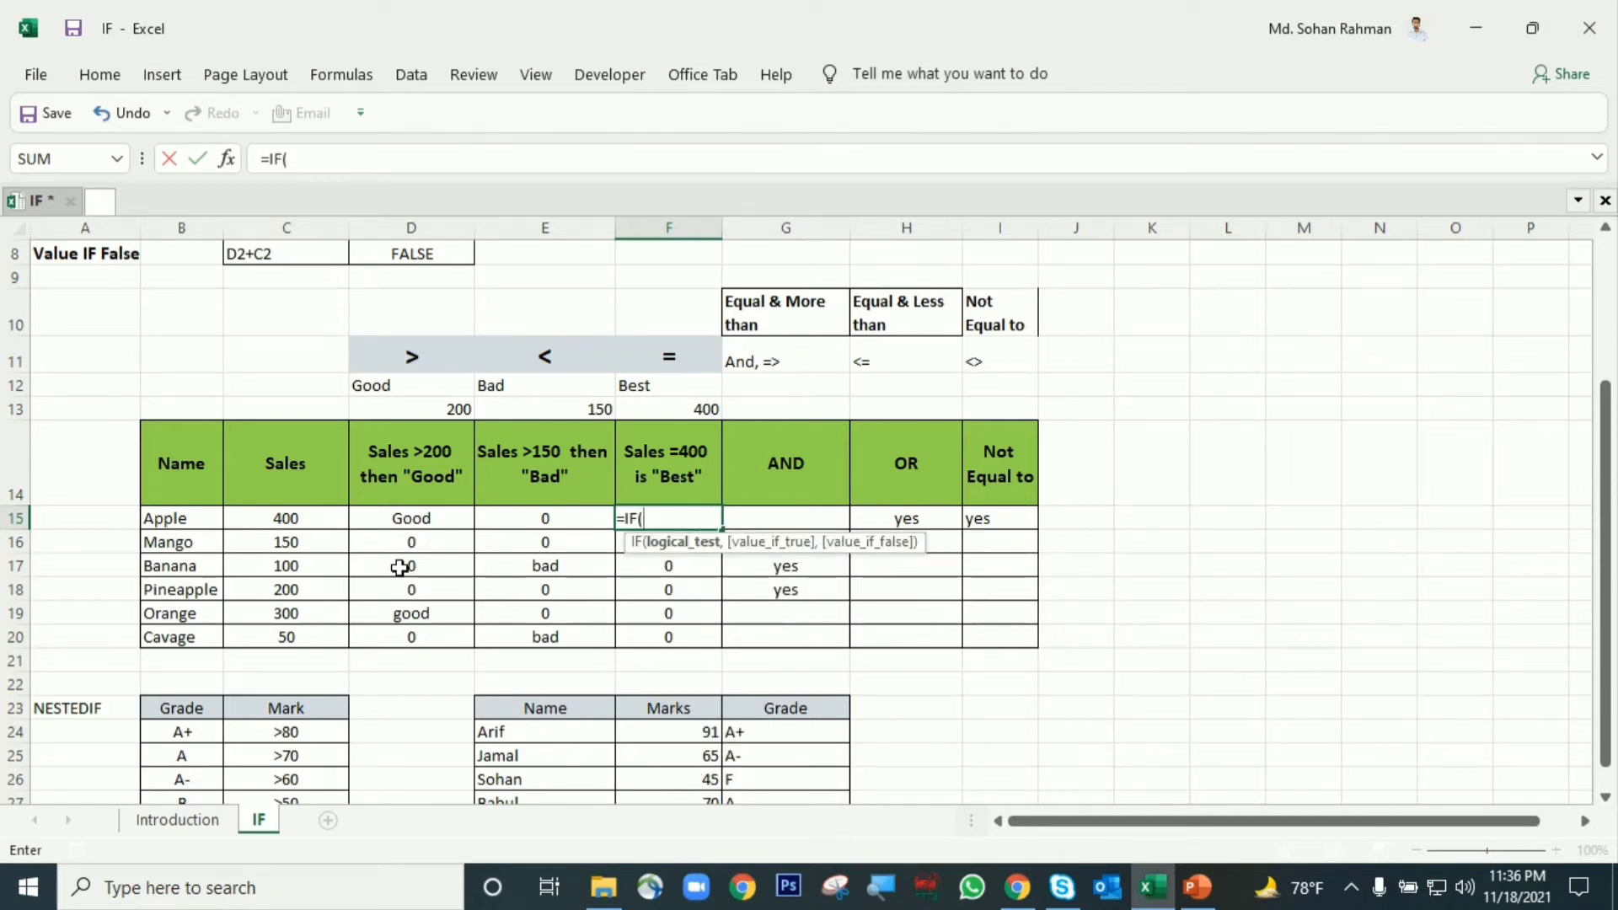
left_click(303, 518)
type("=")
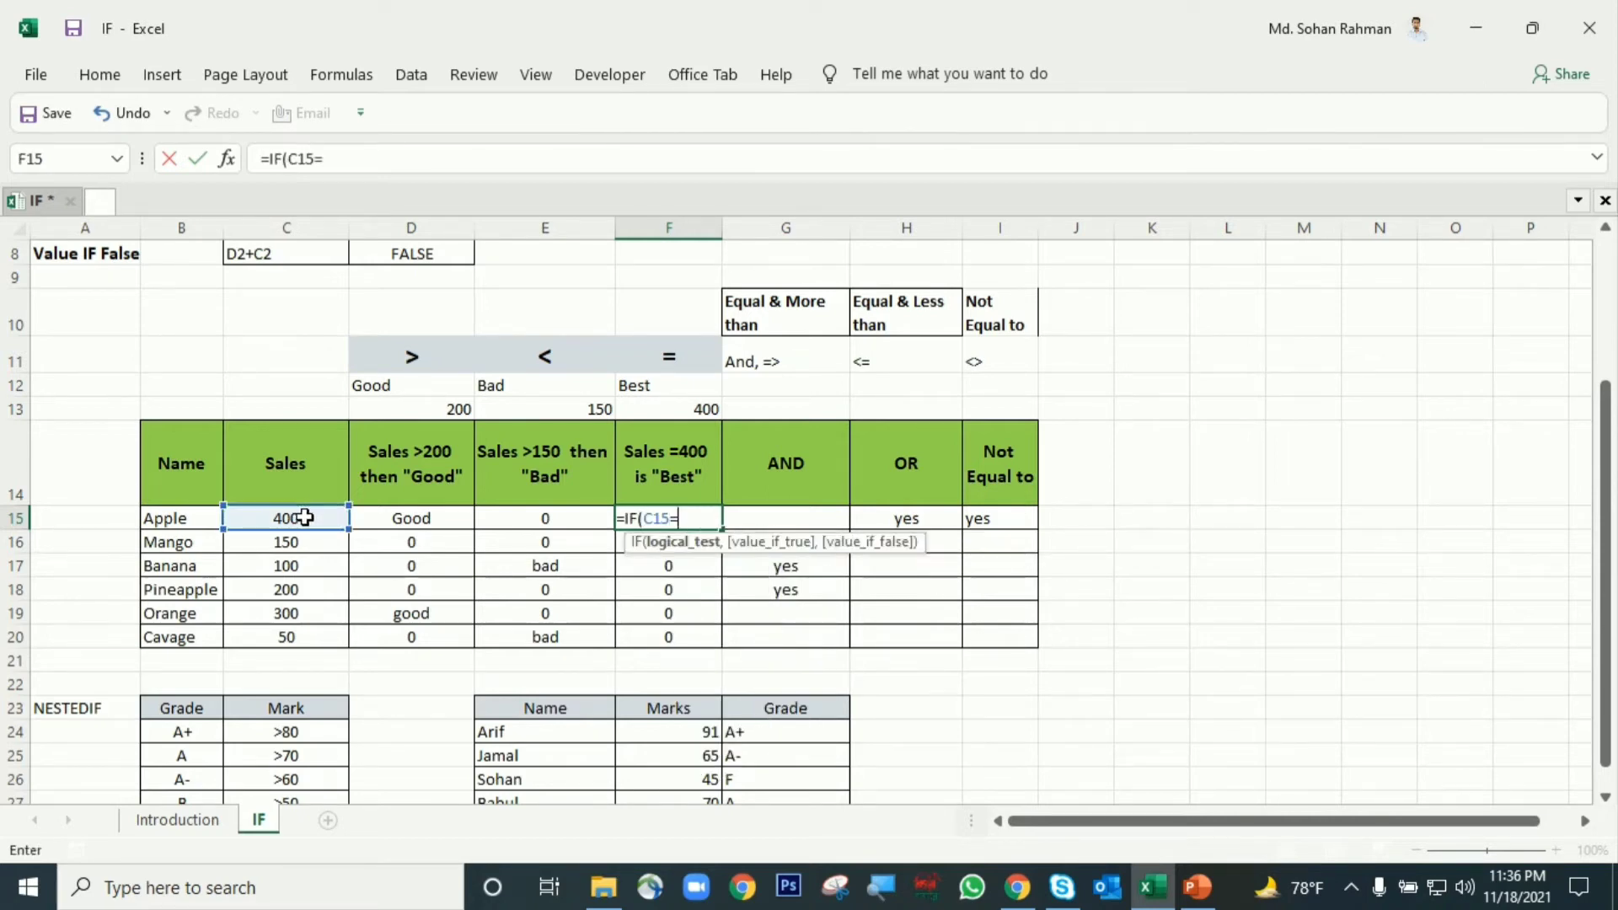
type("400,\"best")
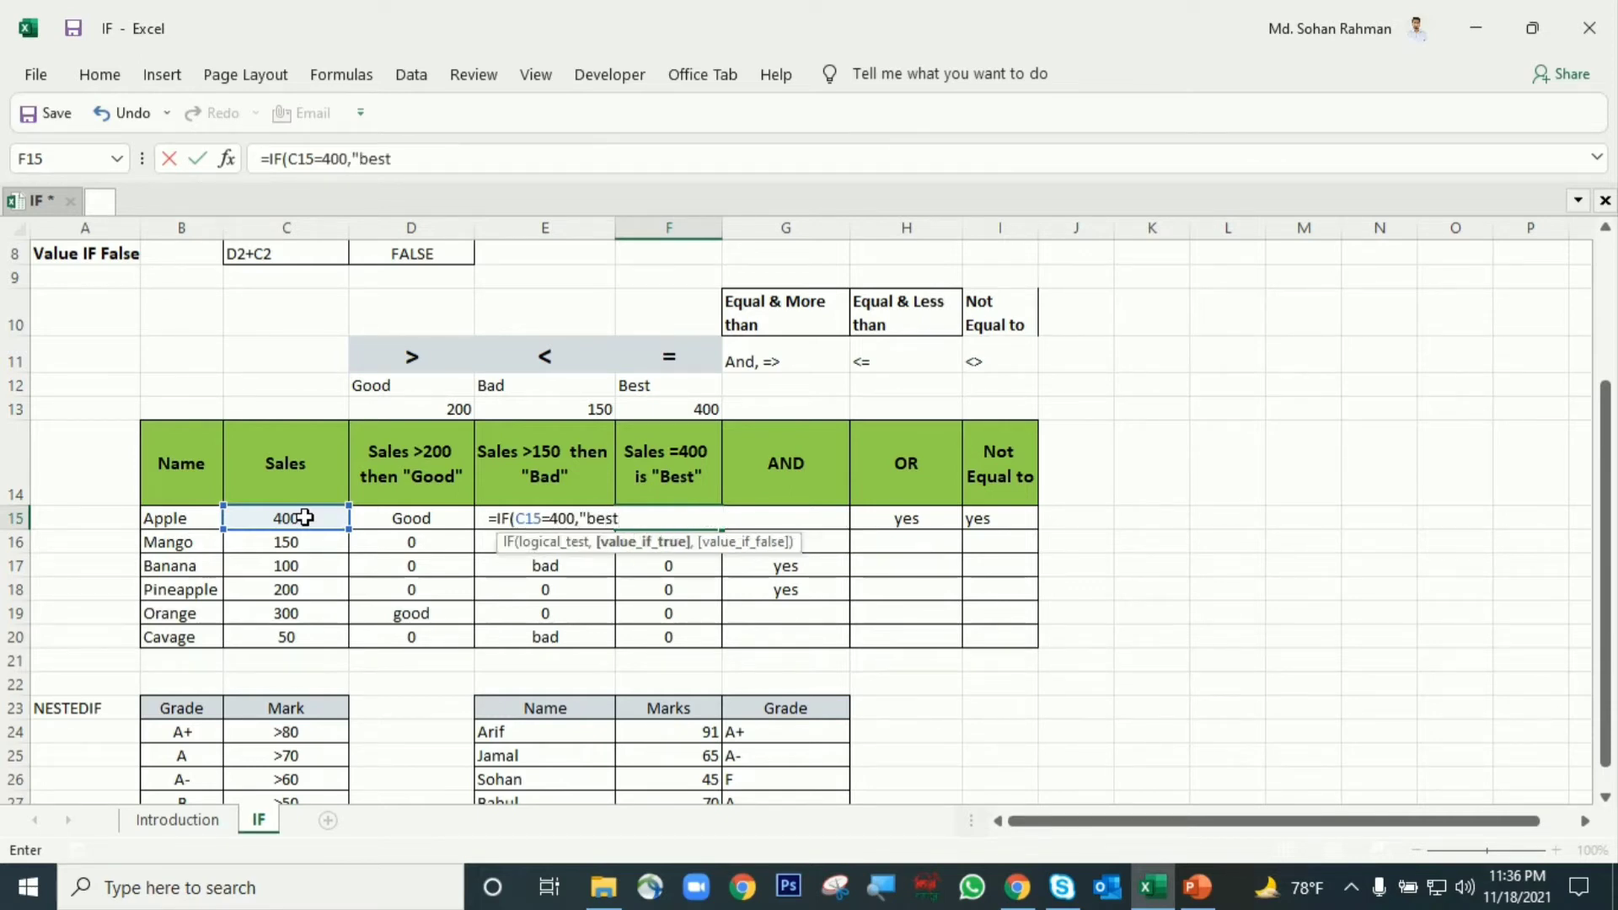
type("\",")
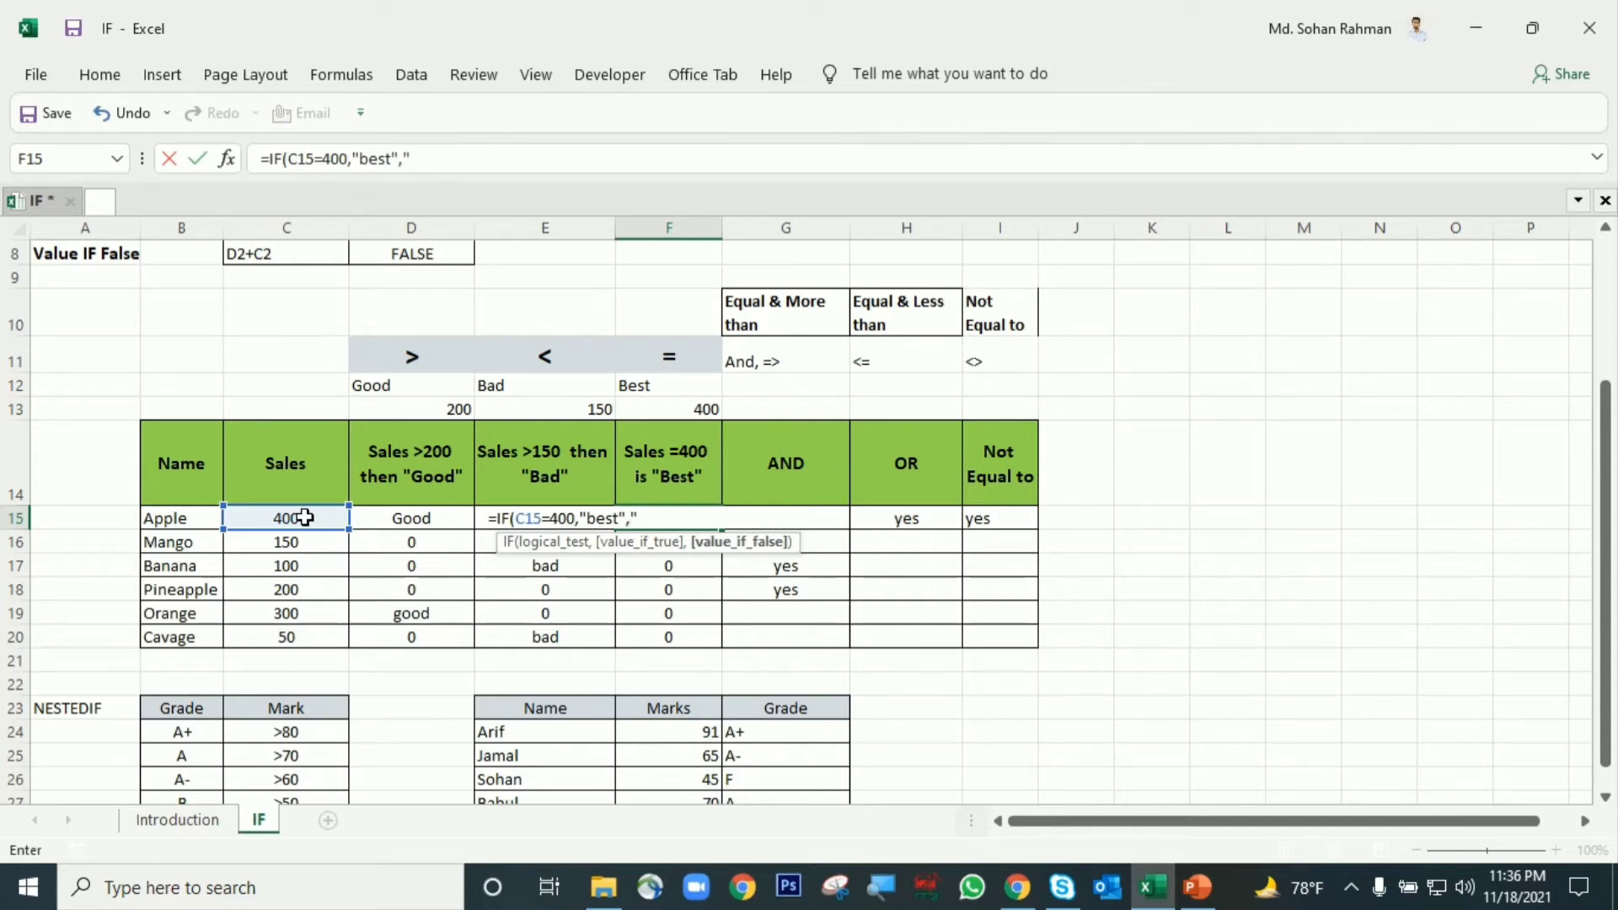
type("\"bad\")")
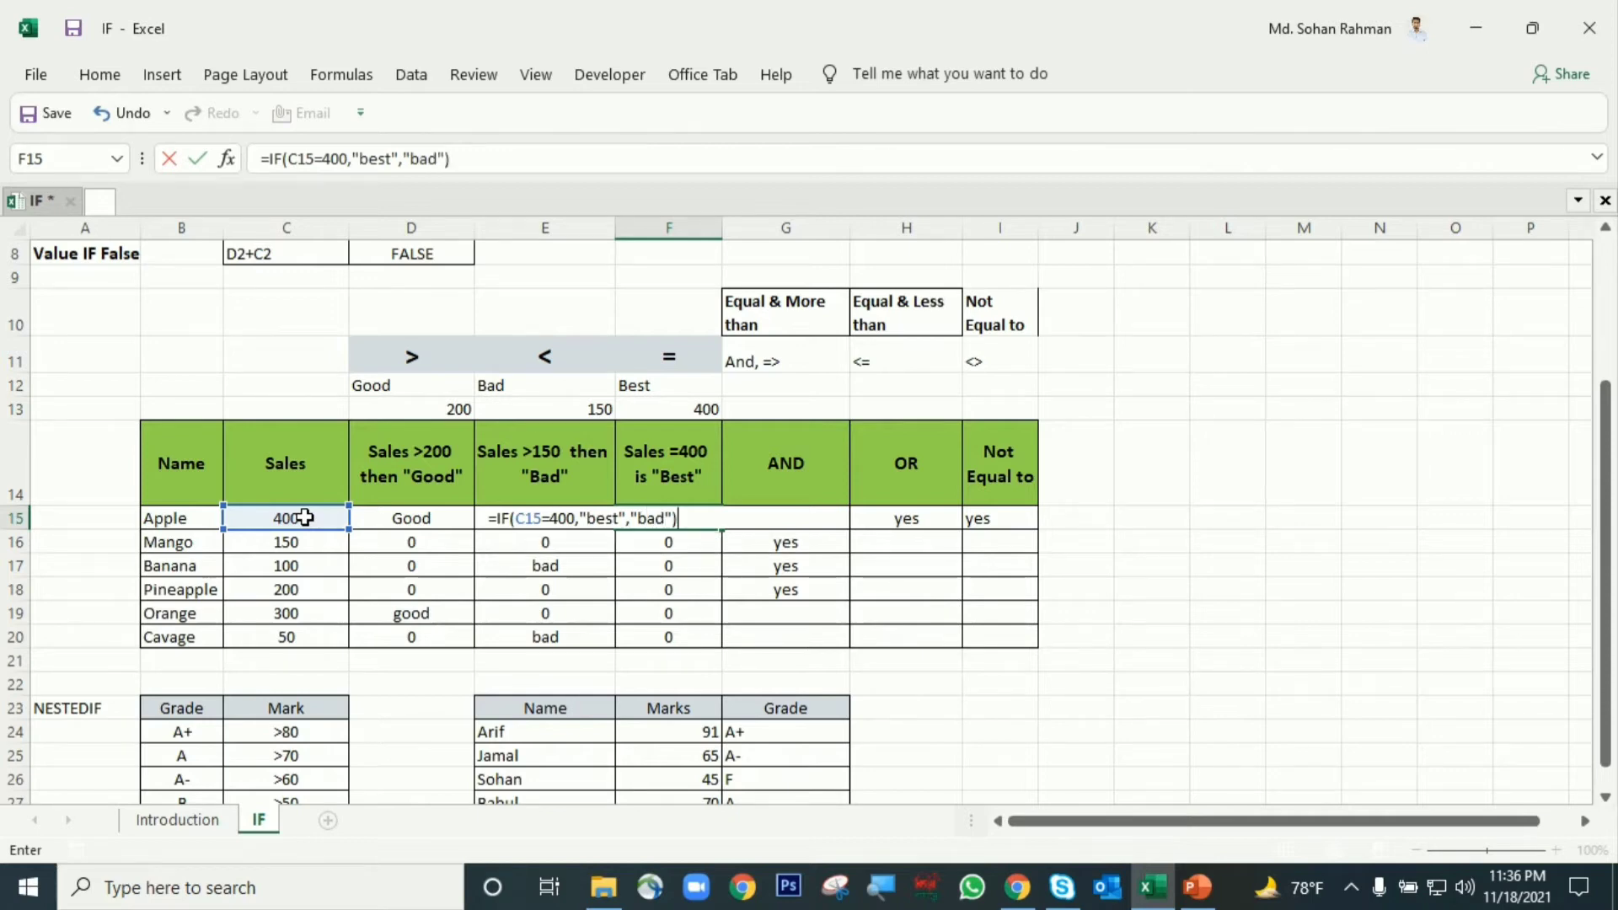
key("Return")
Fill the F15 formula down through F20 and check it against the sales values in column C.
left_click(644, 517)
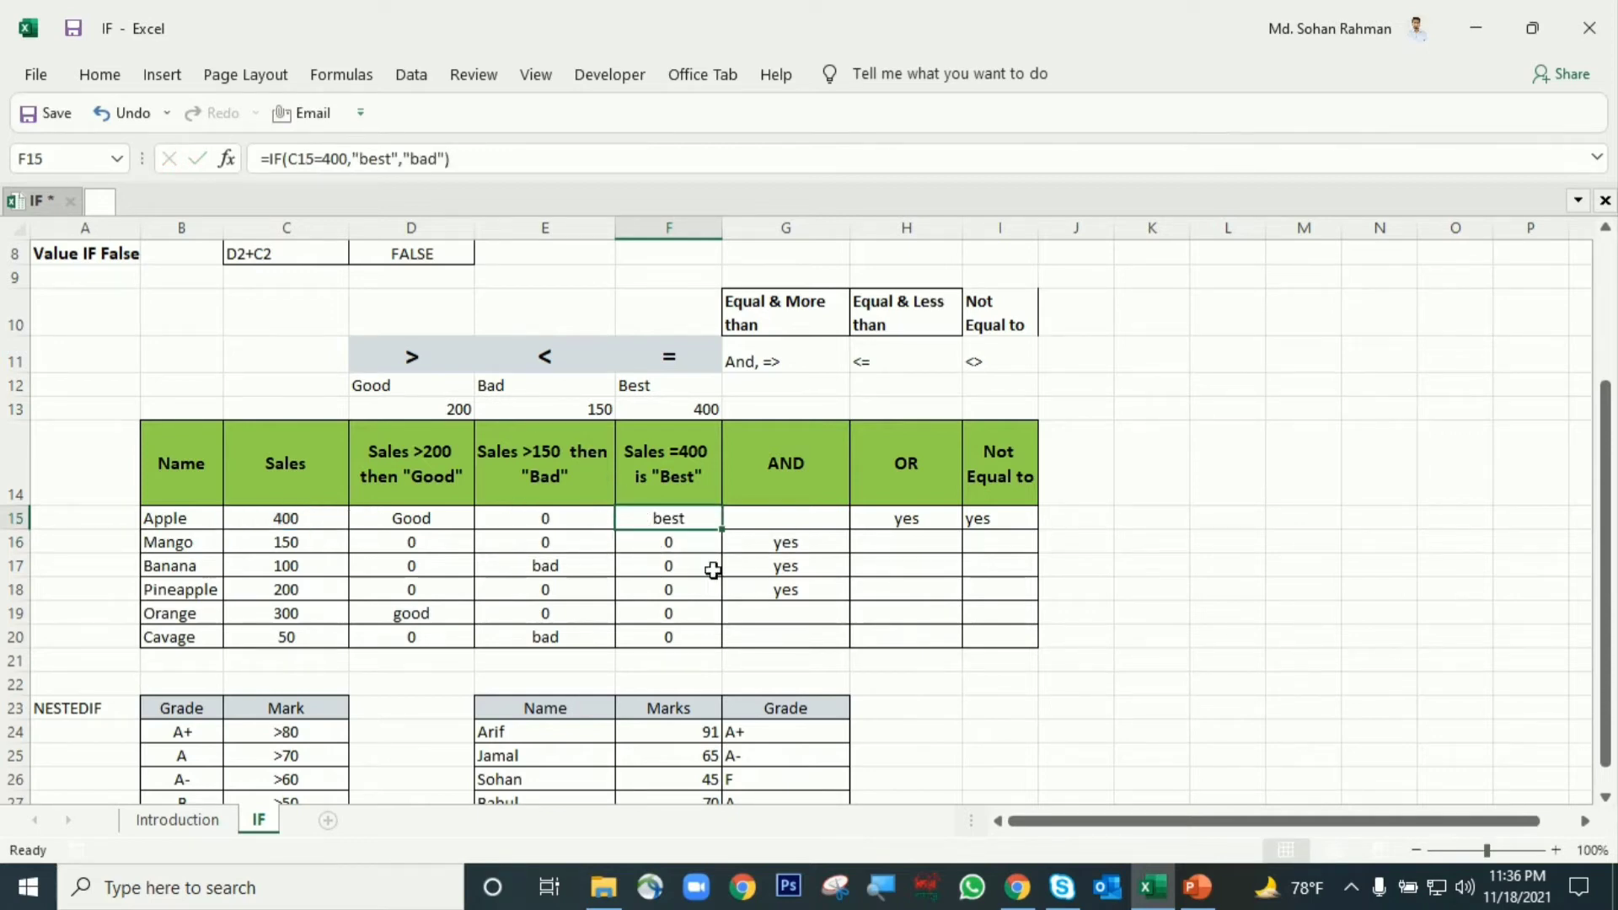
left_click_drag(722, 529, 679, 544)
left_click_drag(303, 518, 307, 615)
left_click_drag(312, 544, 327, 630)
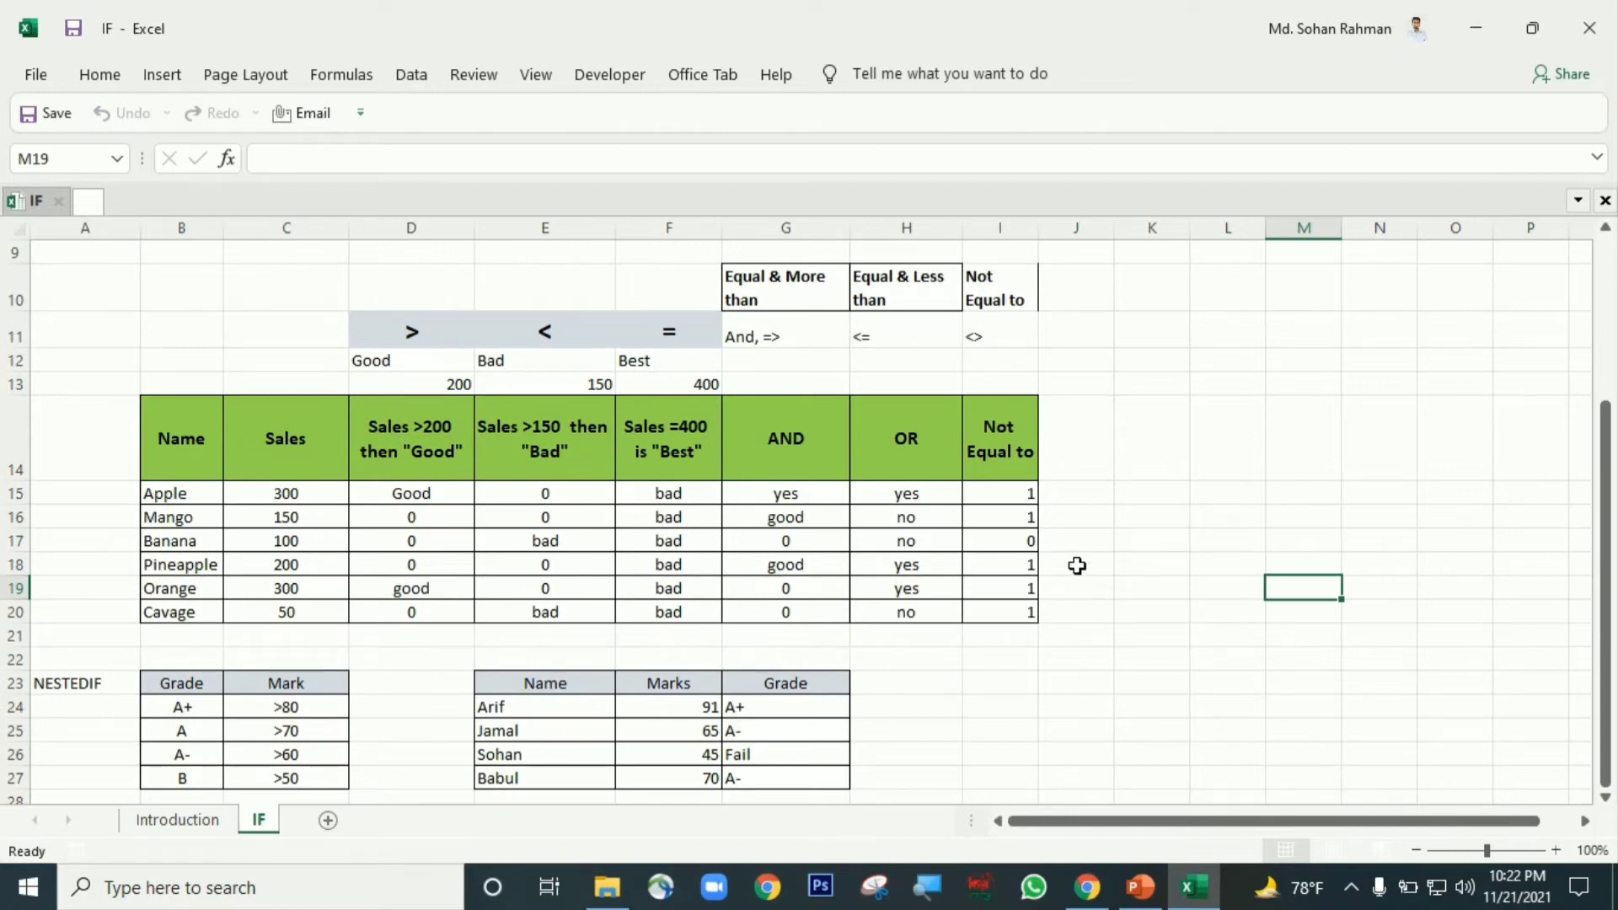
Review the AND and OR column headings, plus the meaning and syntax of both functions on the Introduction sheet.
left_click(834, 470)
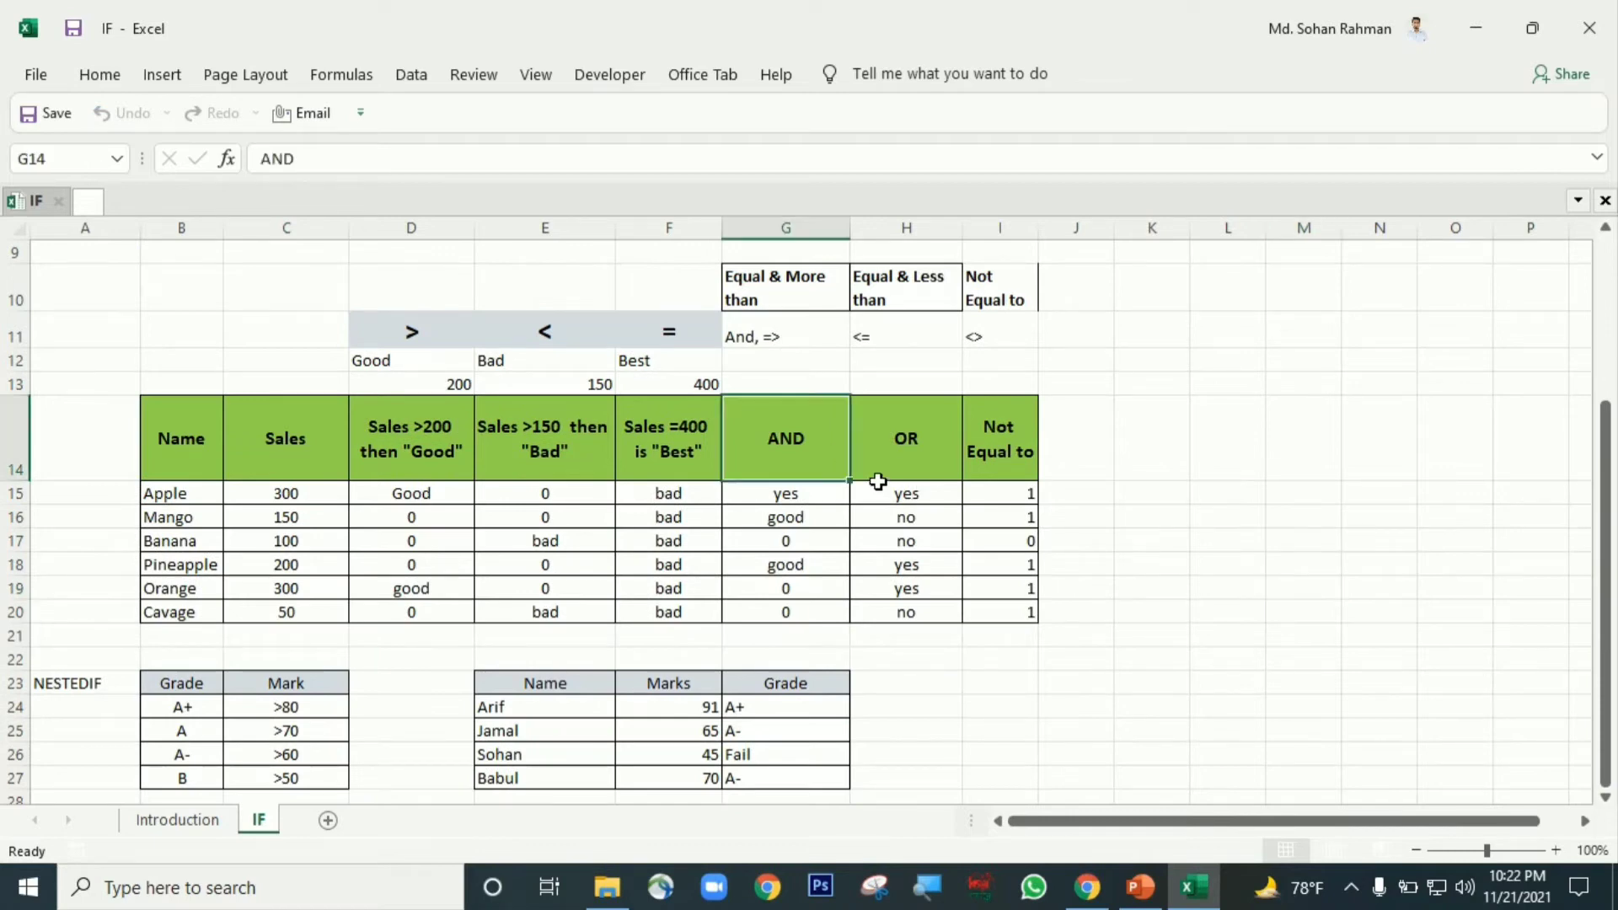
left_click(936, 448)
left_click(174, 822)
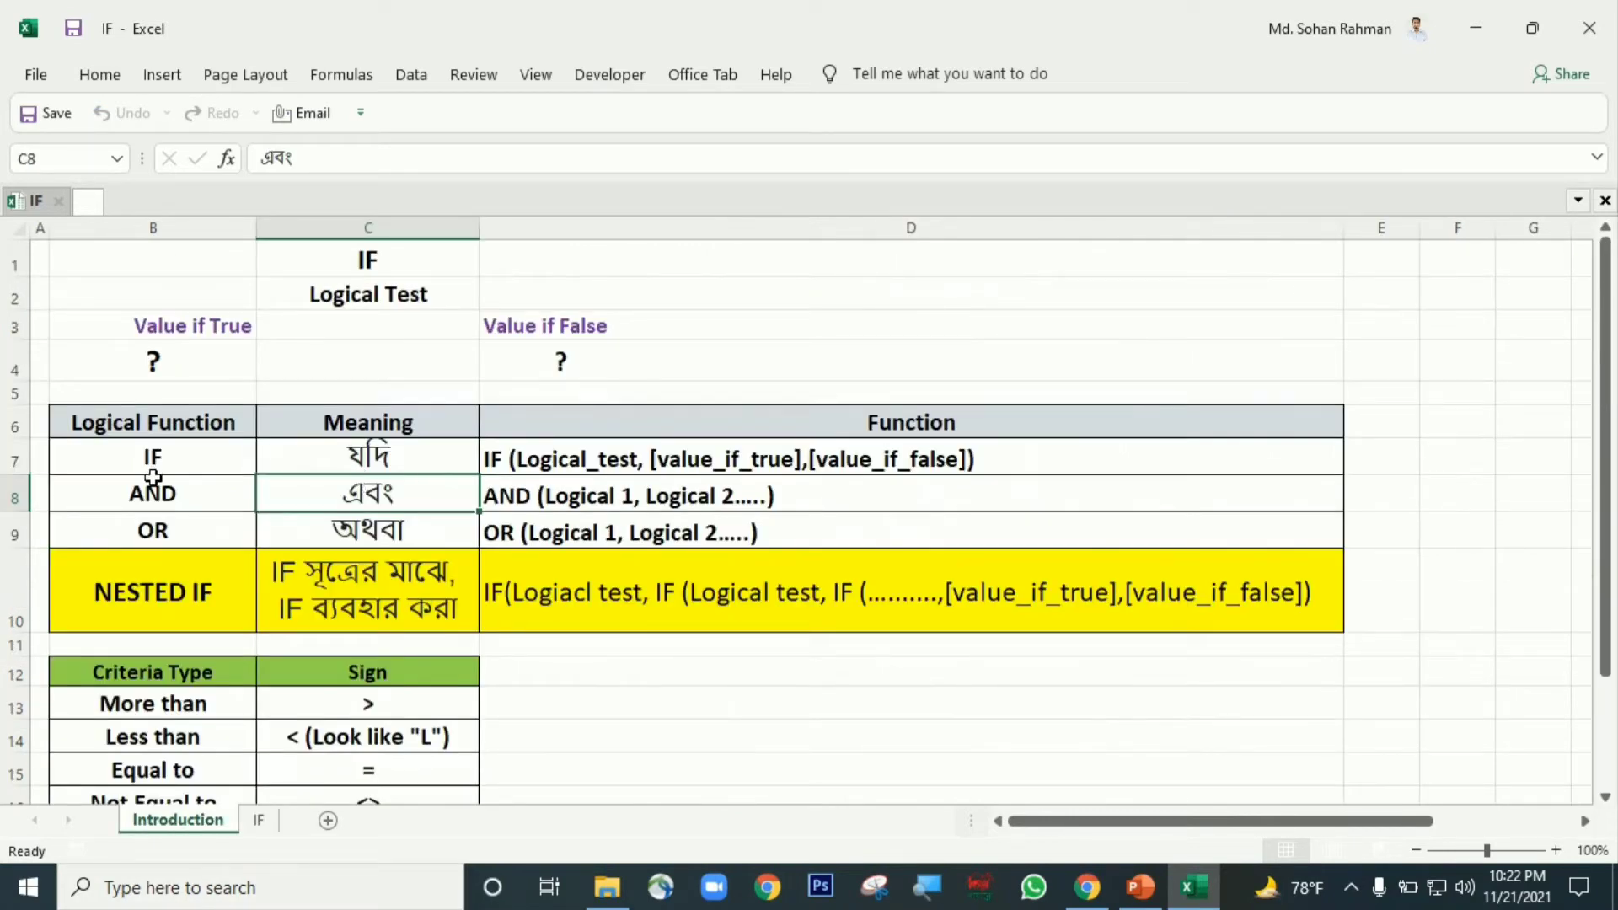
left_click(319, 536)
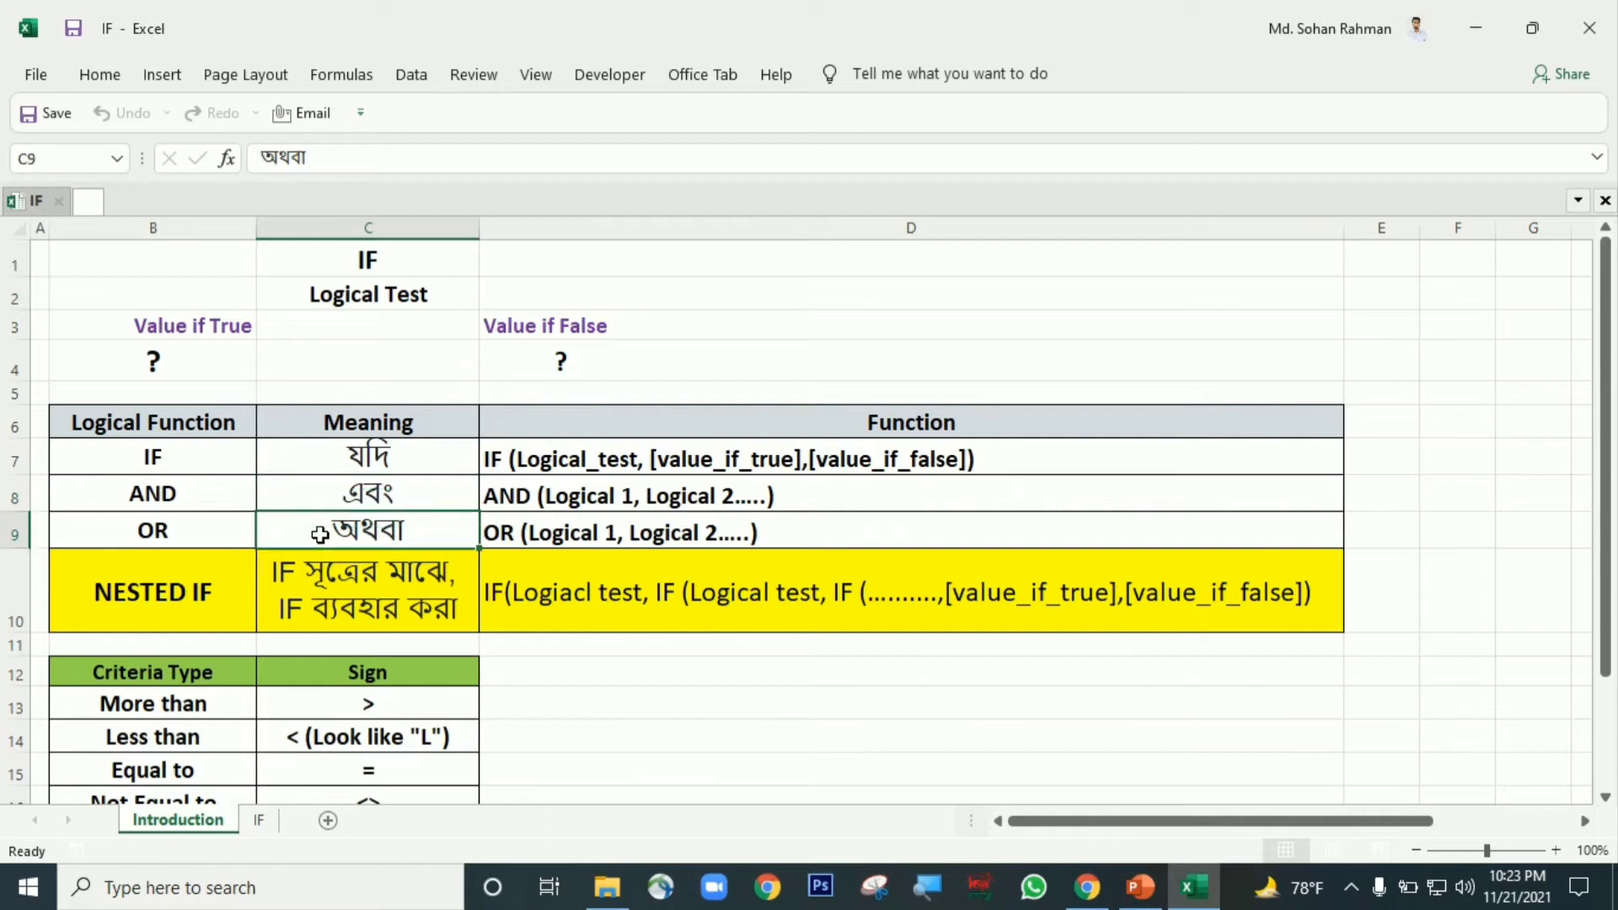
left_click(630, 509)
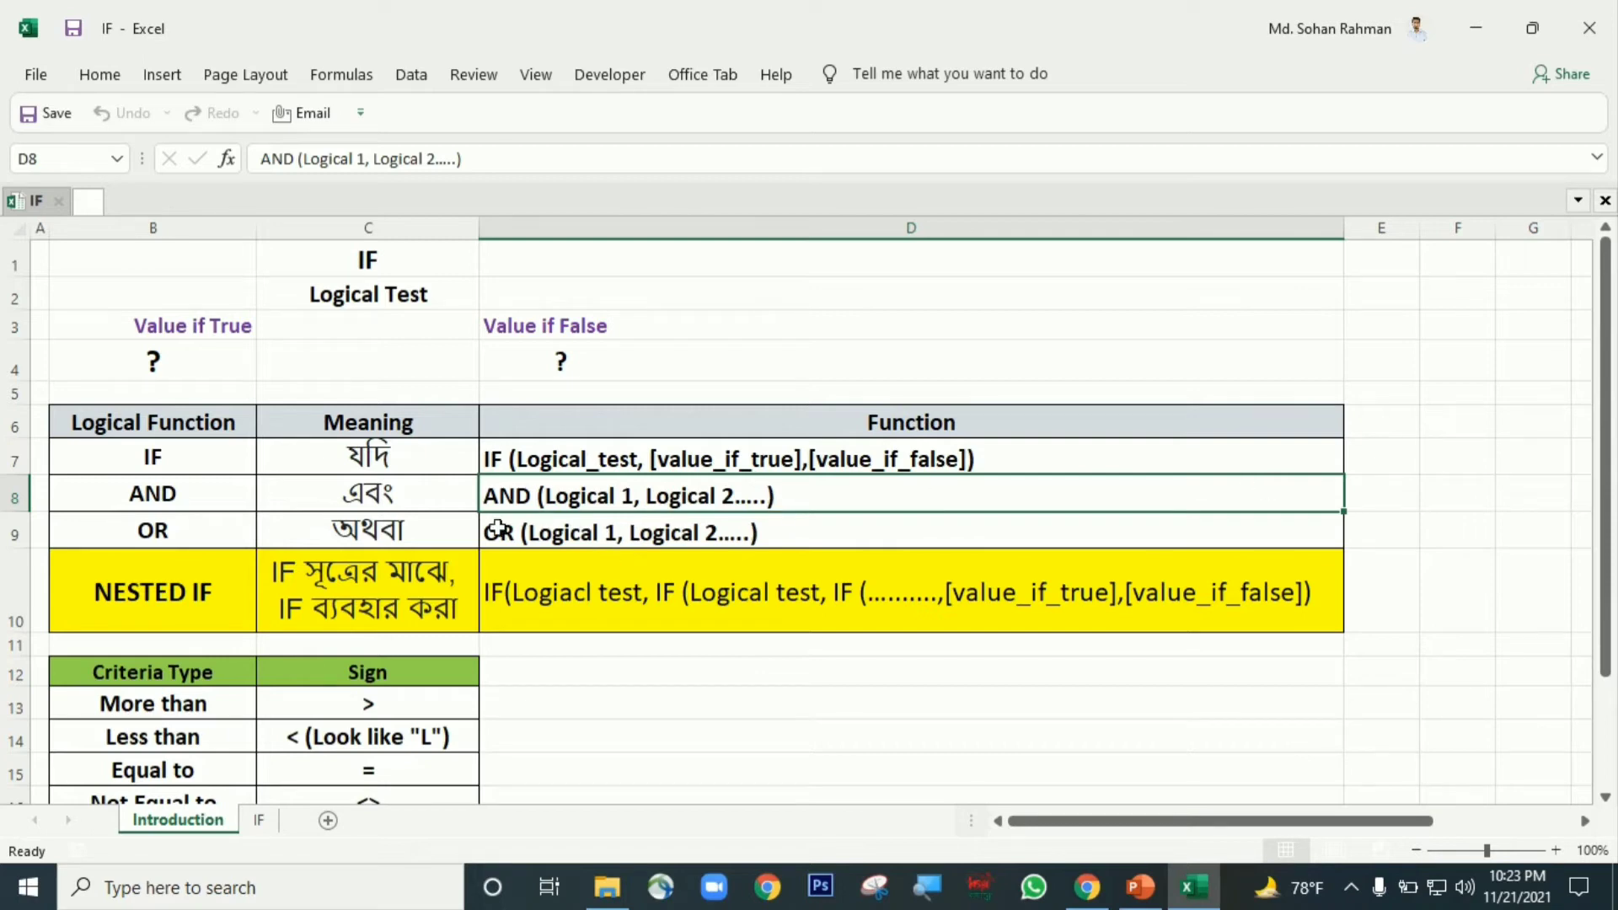
left_click(576, 538)
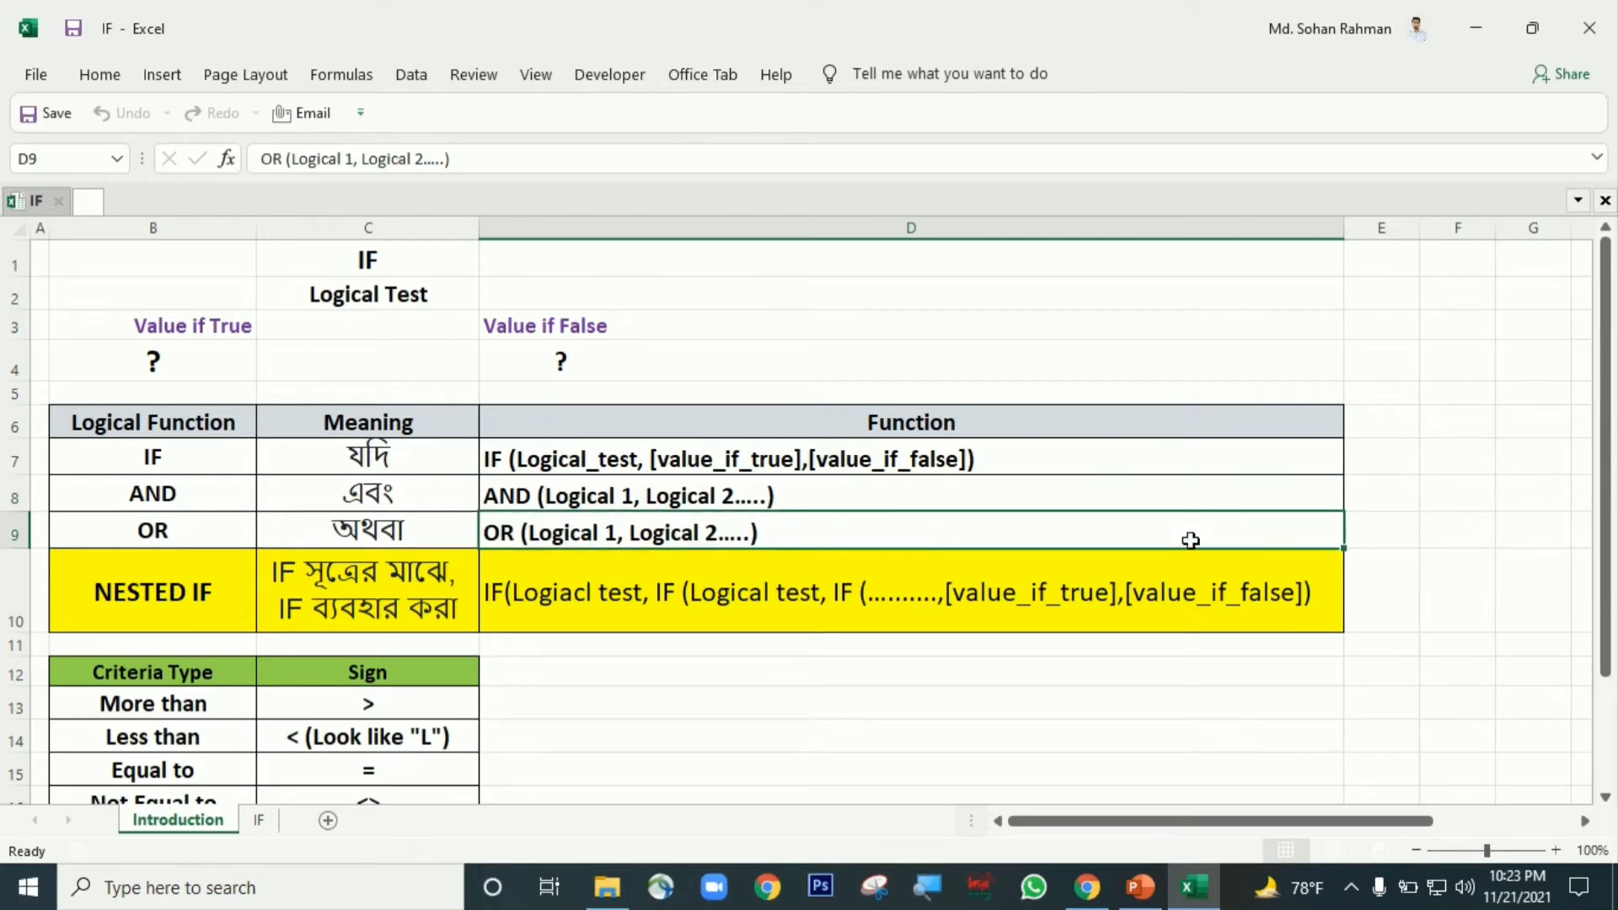
left_click(192, 496)
left_click(352, 501)
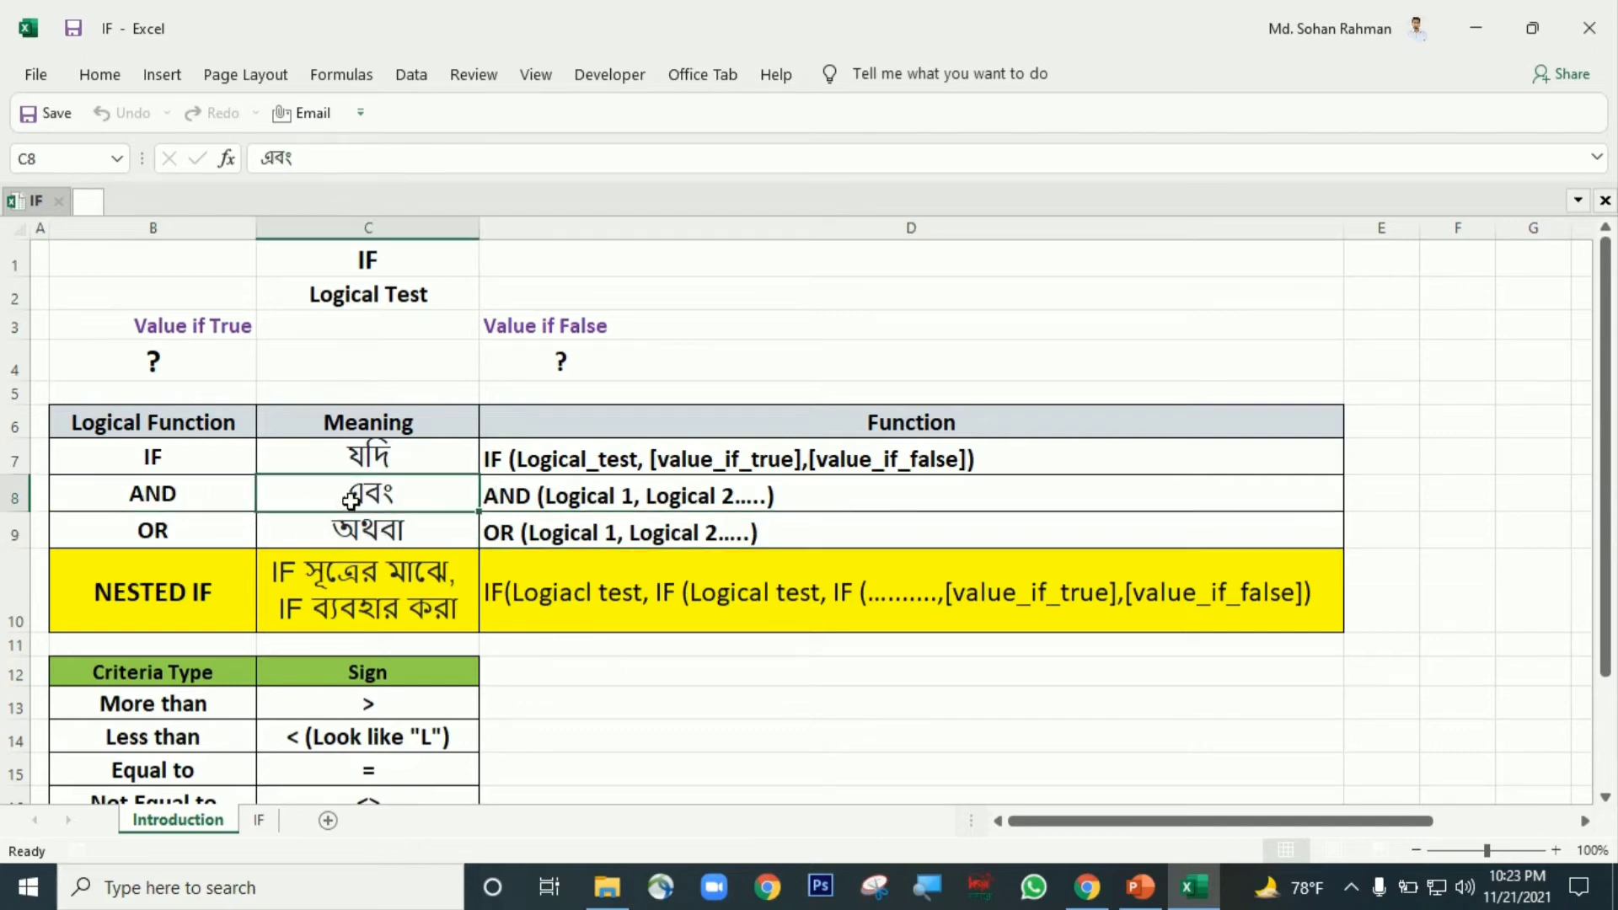
left_click(187, 531)
left_click(362, 536)
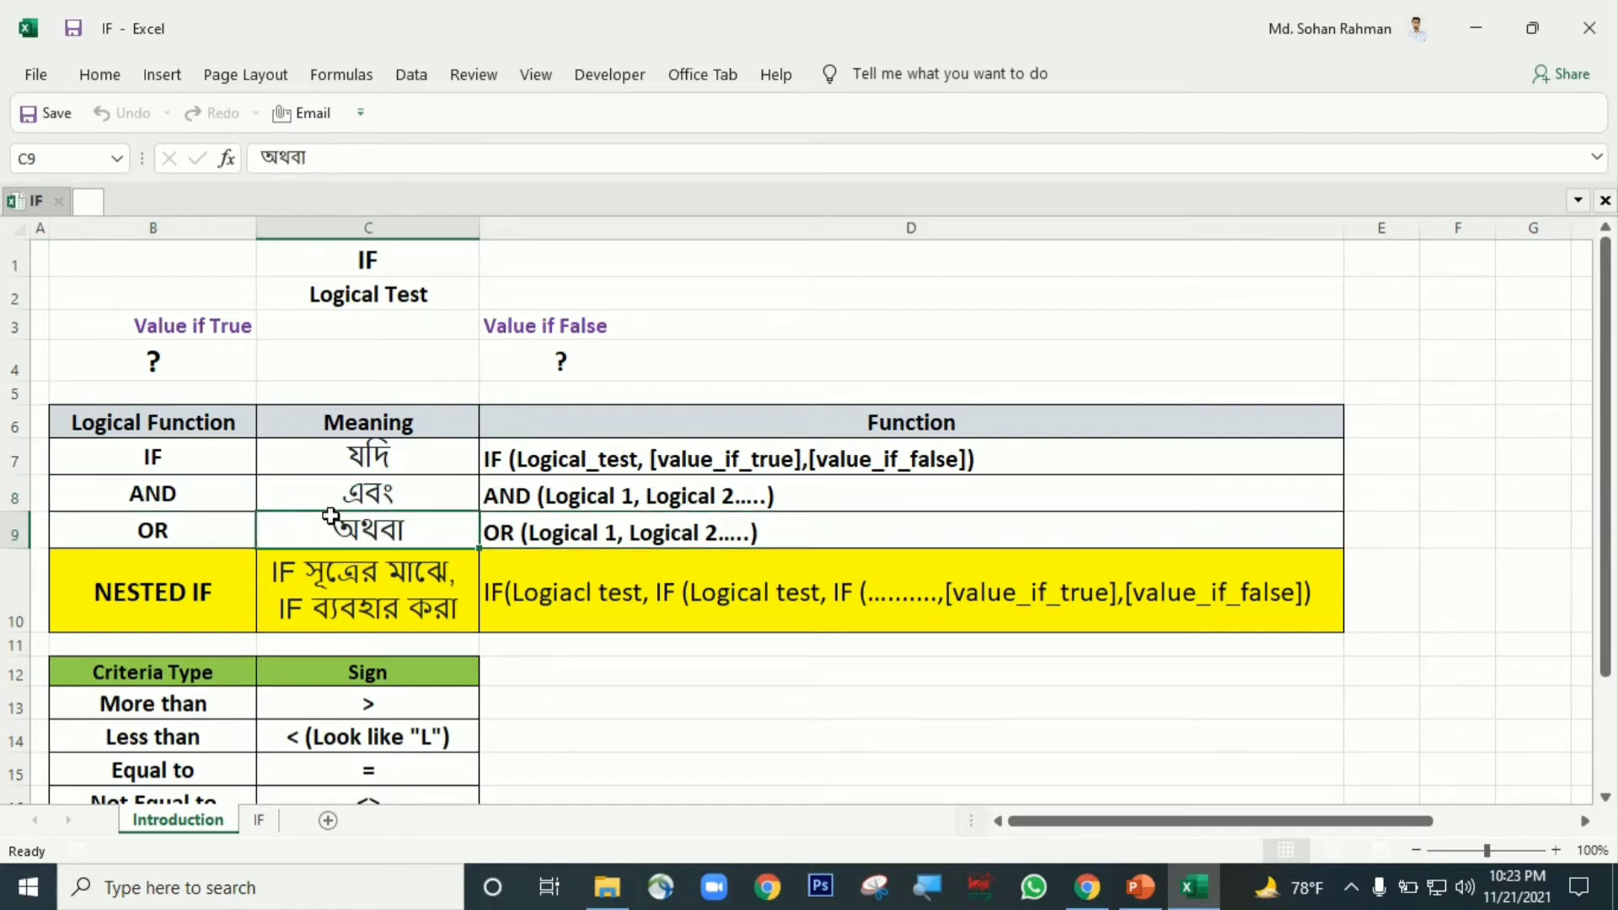
Return to the IF sheet and examine Apple's sales value and the existing AND and OR formulas in row 15.
left_click(262, 820)
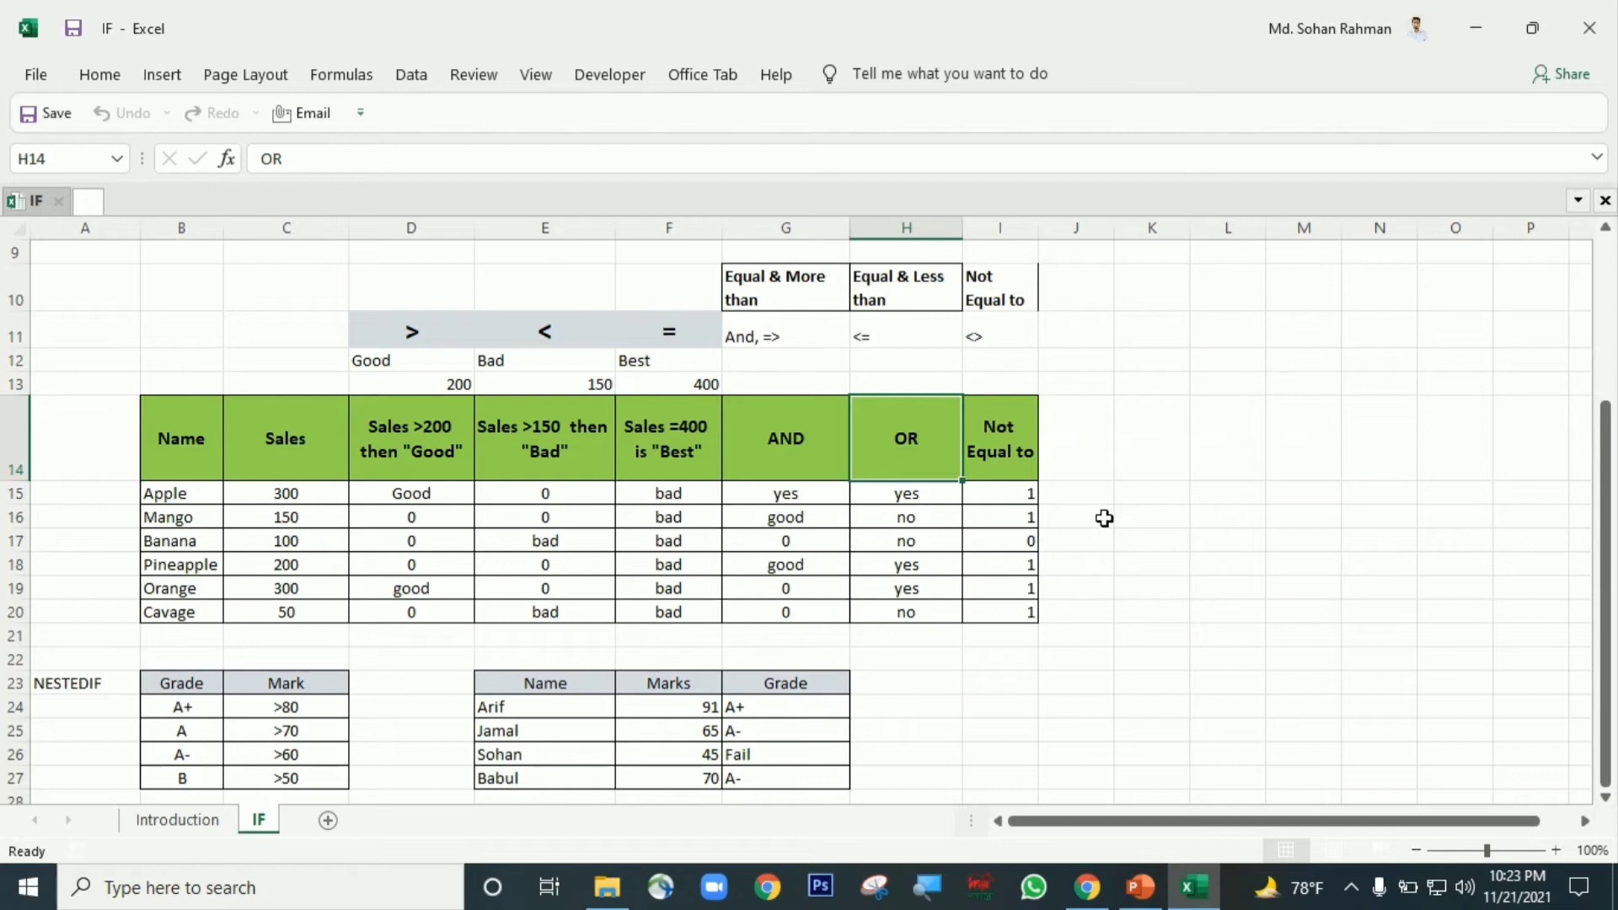
left_click(807, 499)
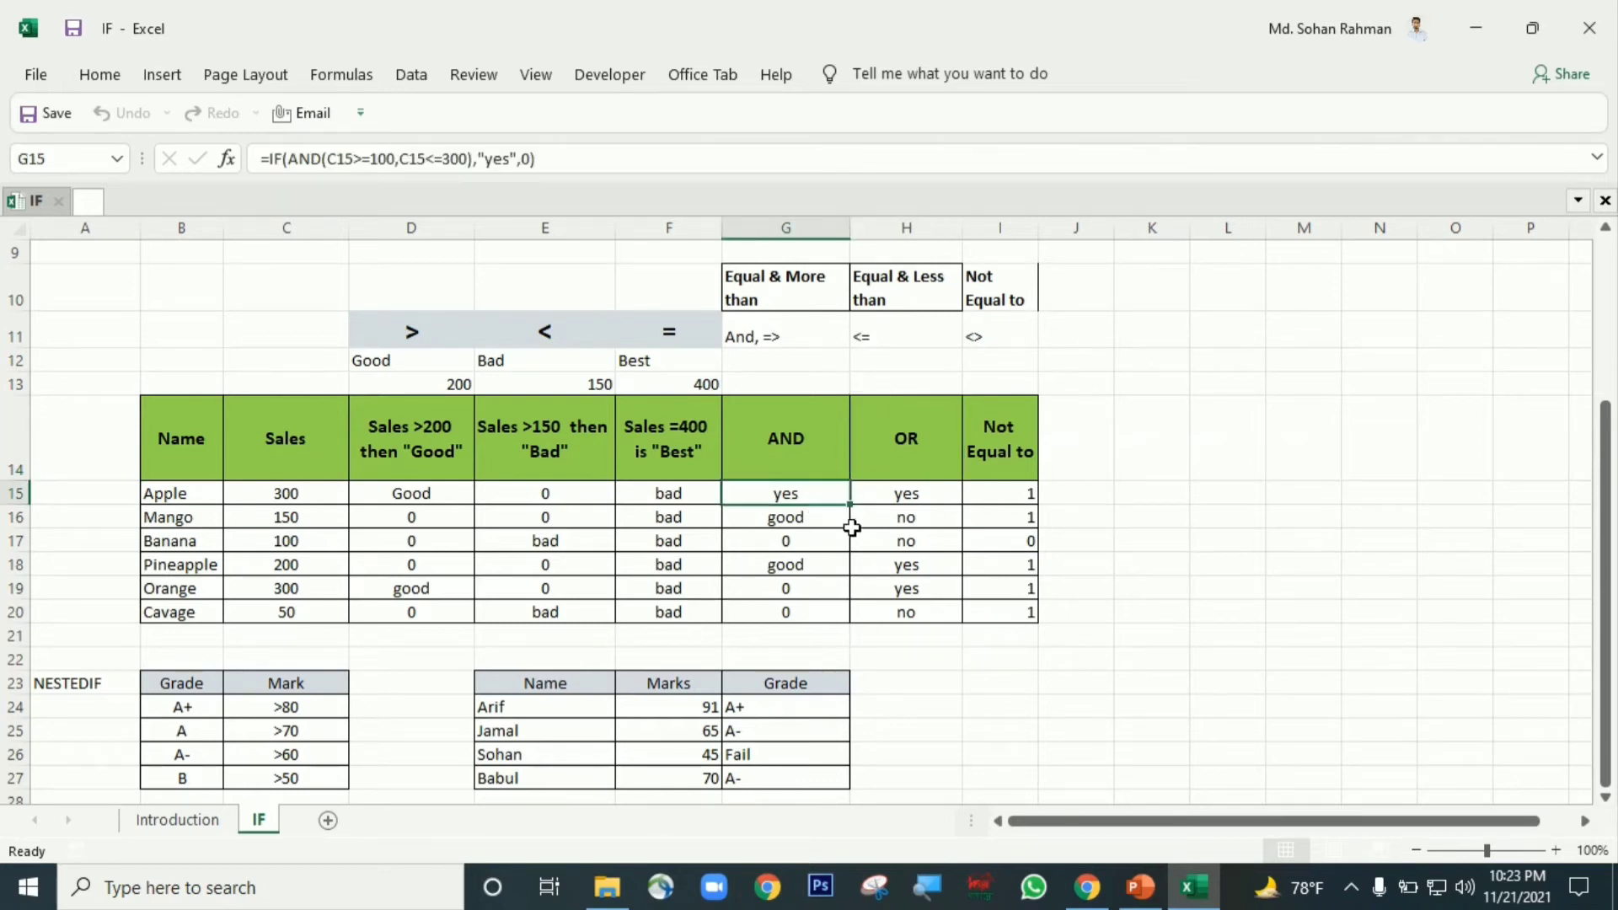
left_click(311, 496)
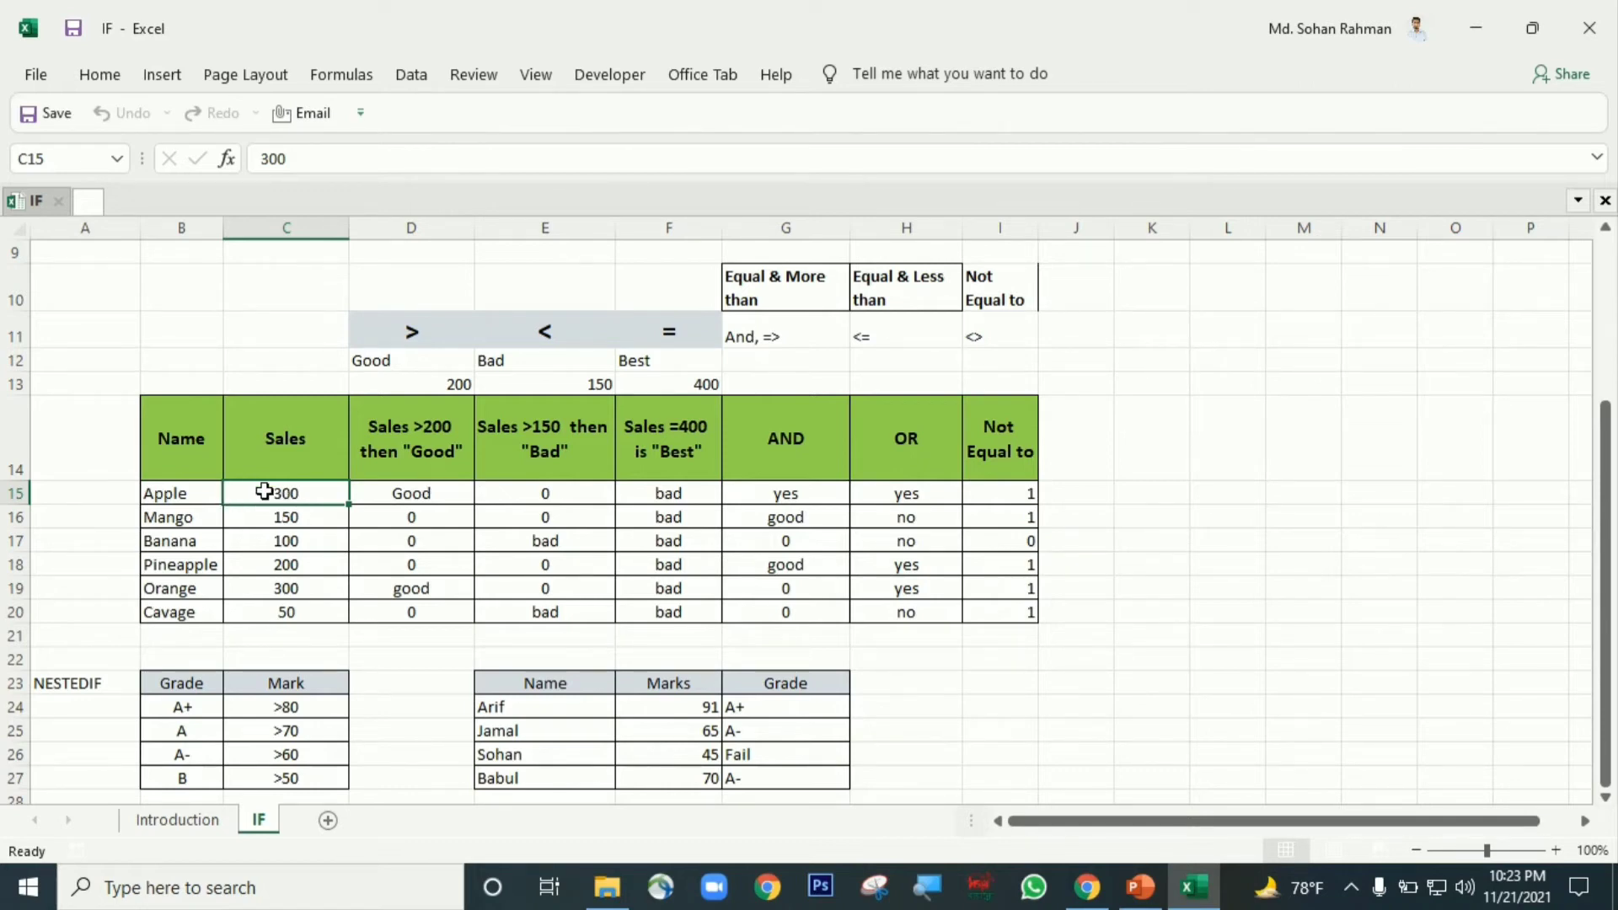
left_click(902, 497)
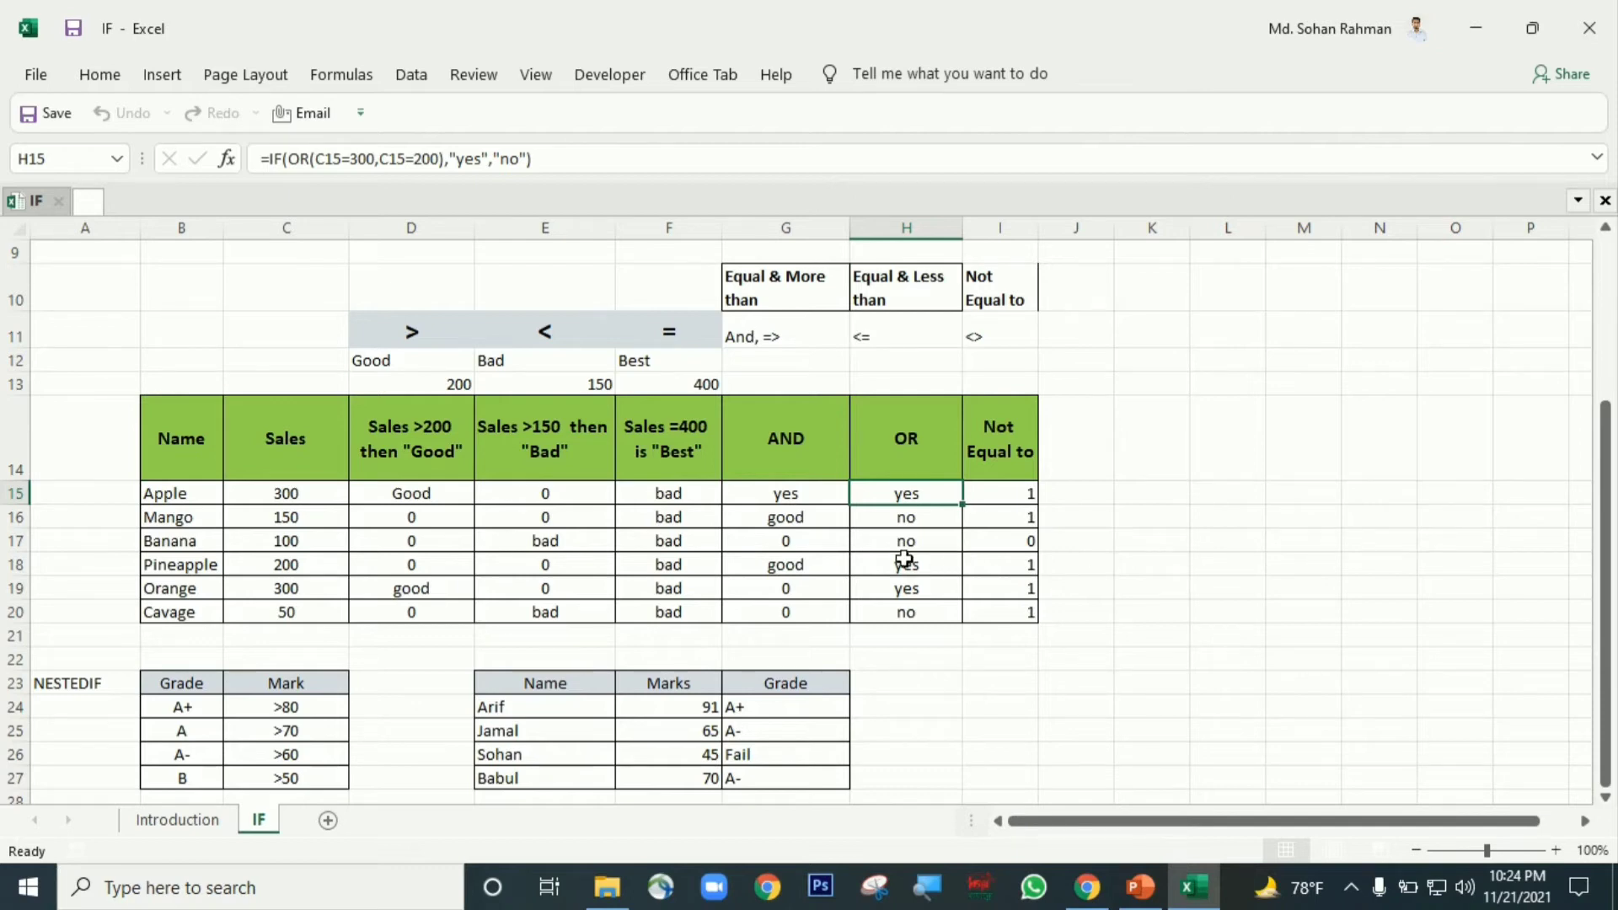
Overwrite G15 with a new IF formula whose logical test is AND(C15>100,C15<500).
left_click(776, 498)
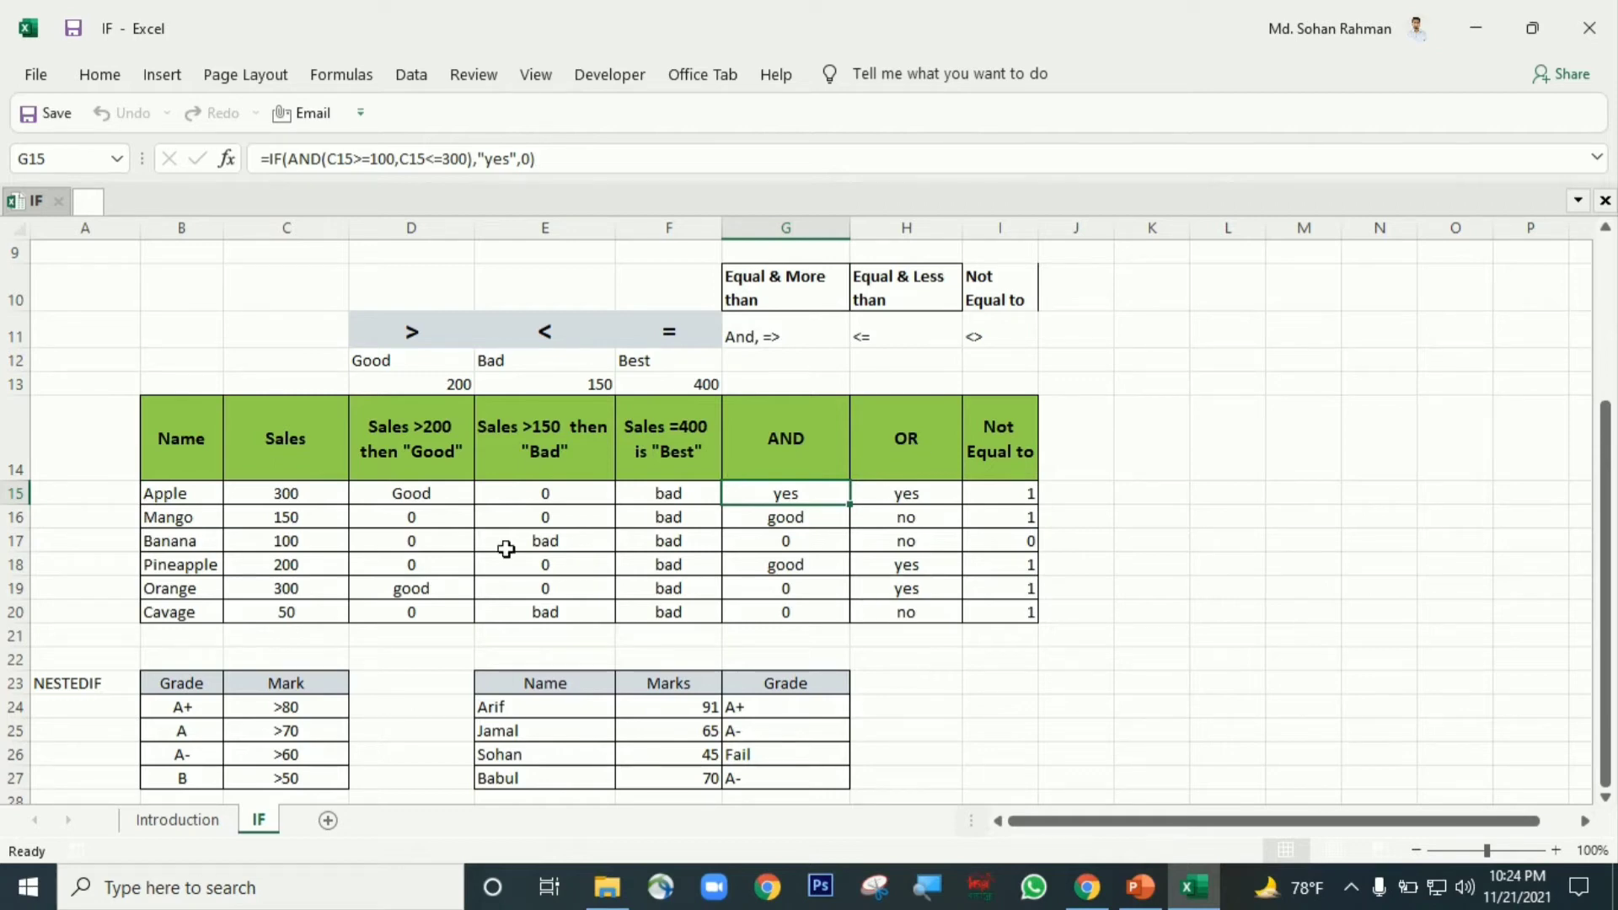
type("=if")
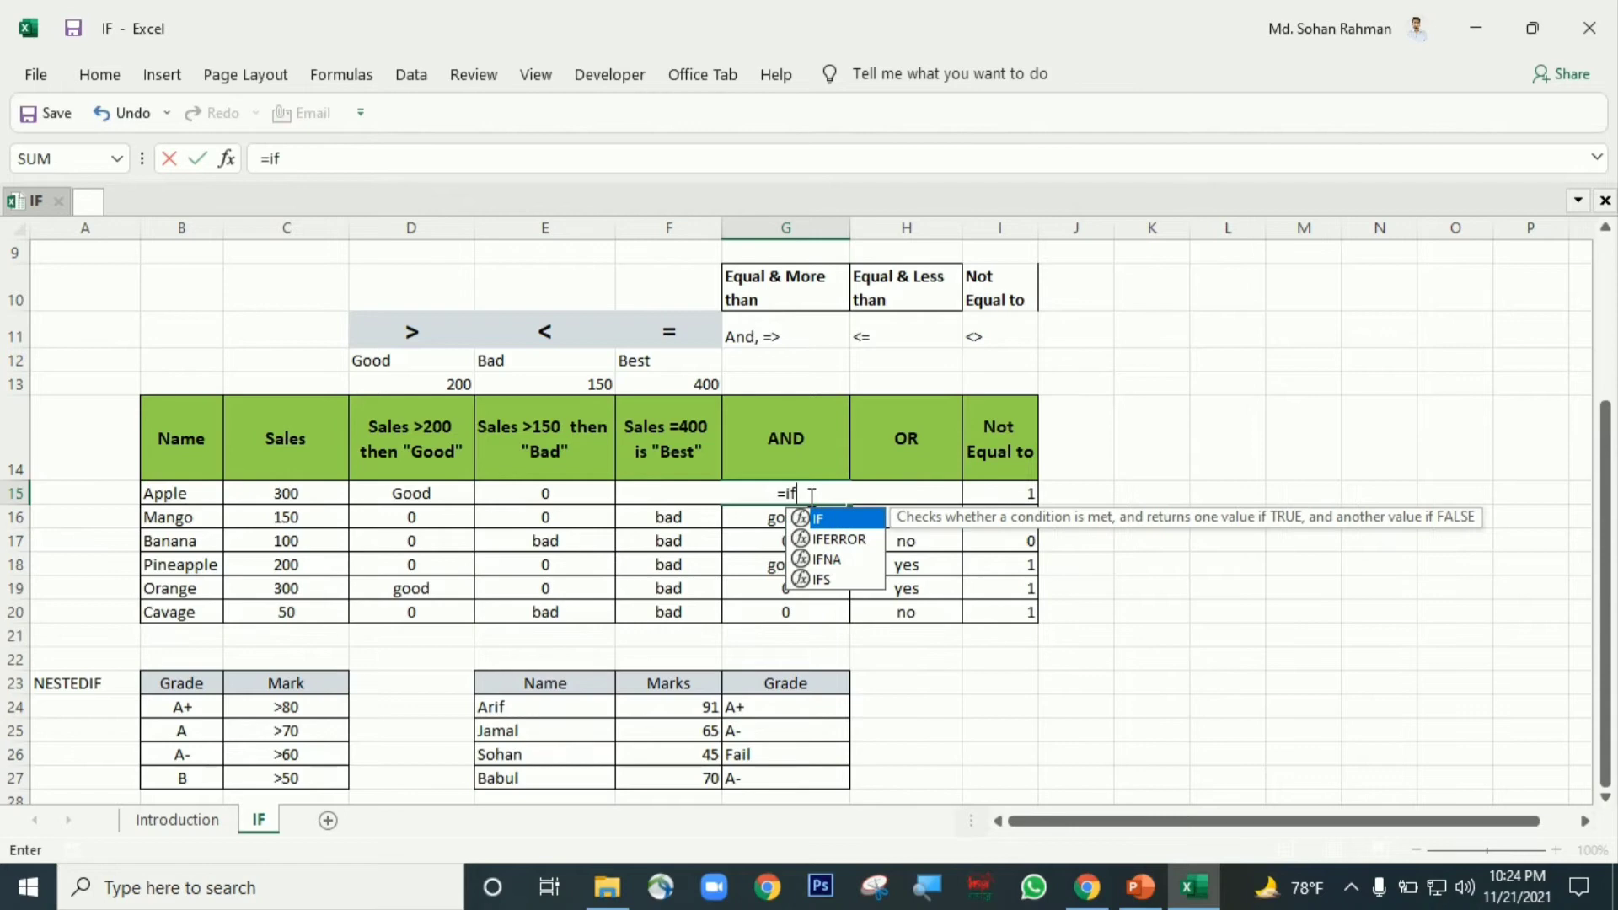
key("Tab")
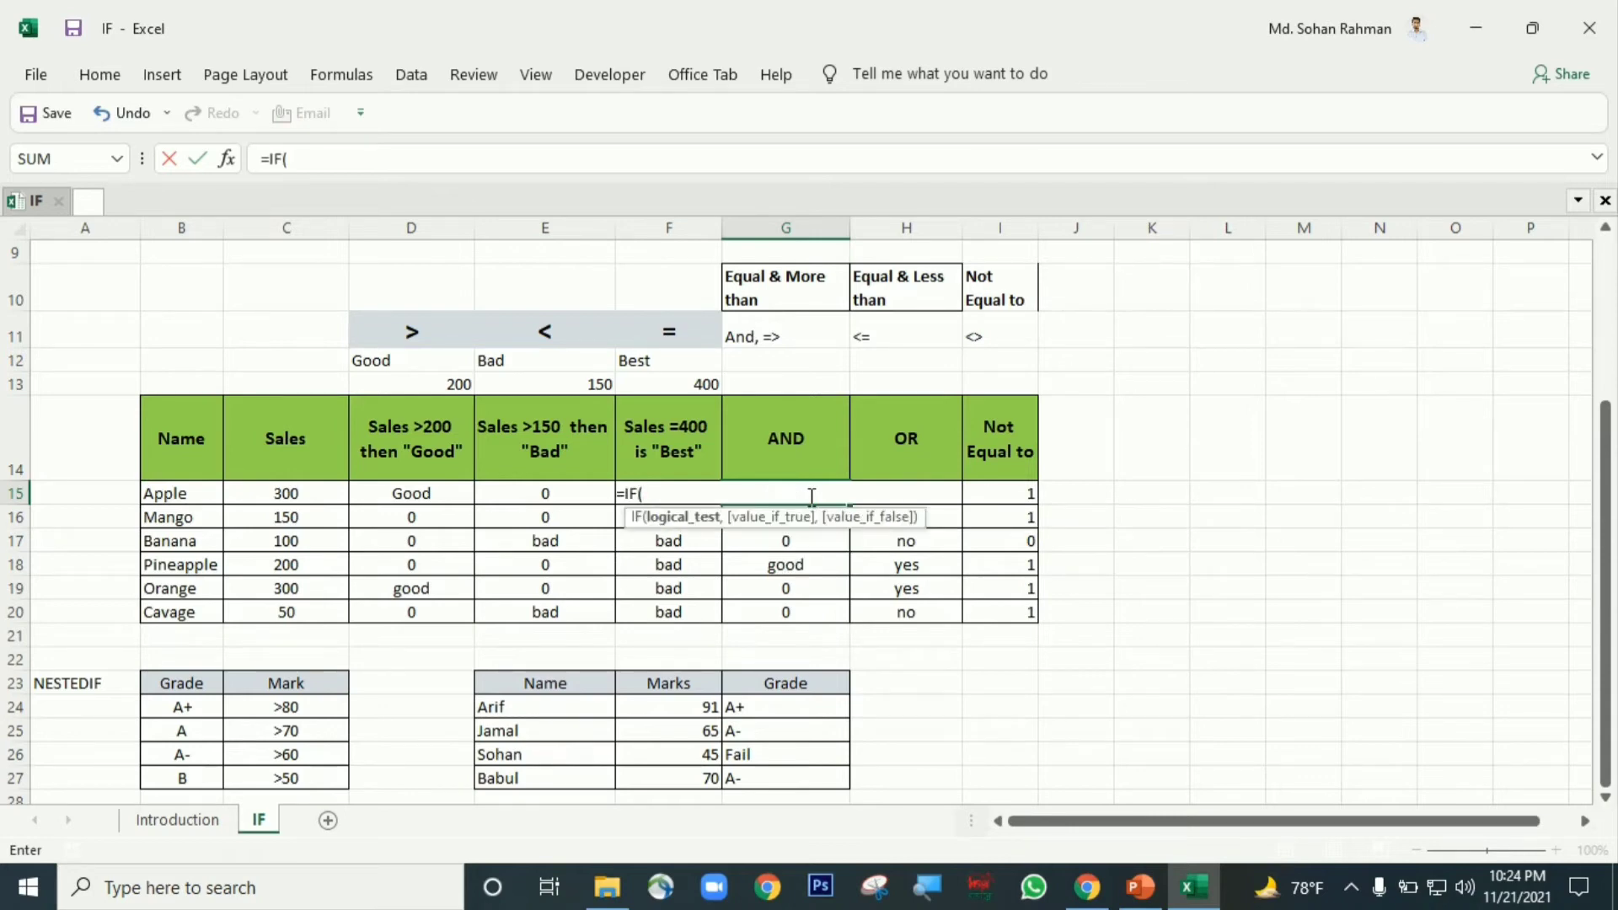
type("an")
key("Tab")
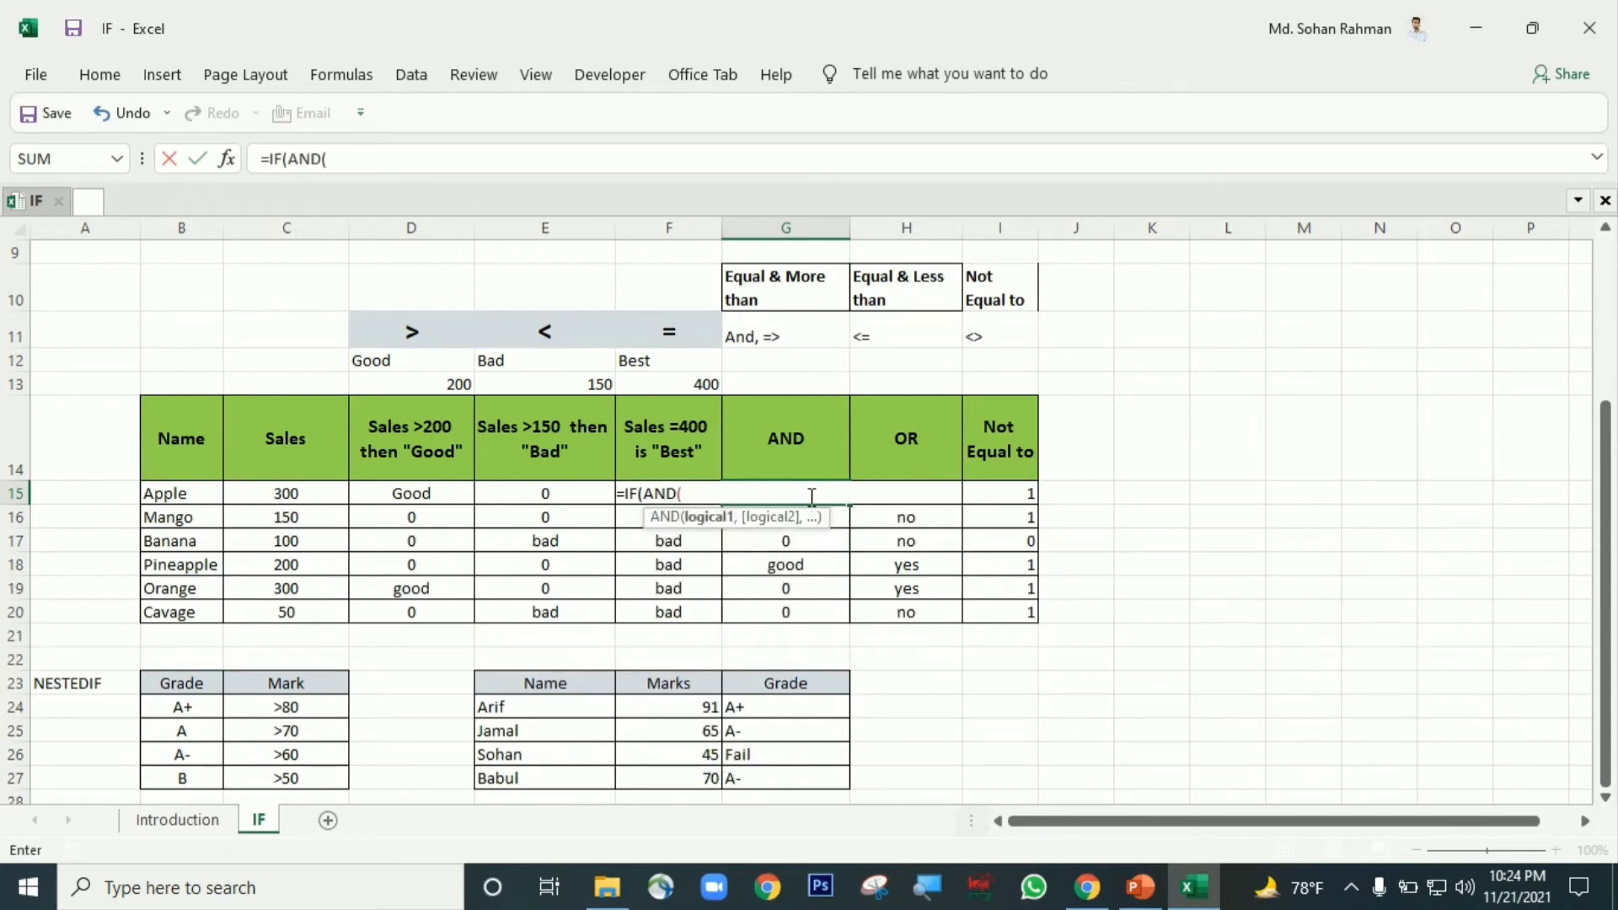
left_click(290, 495)
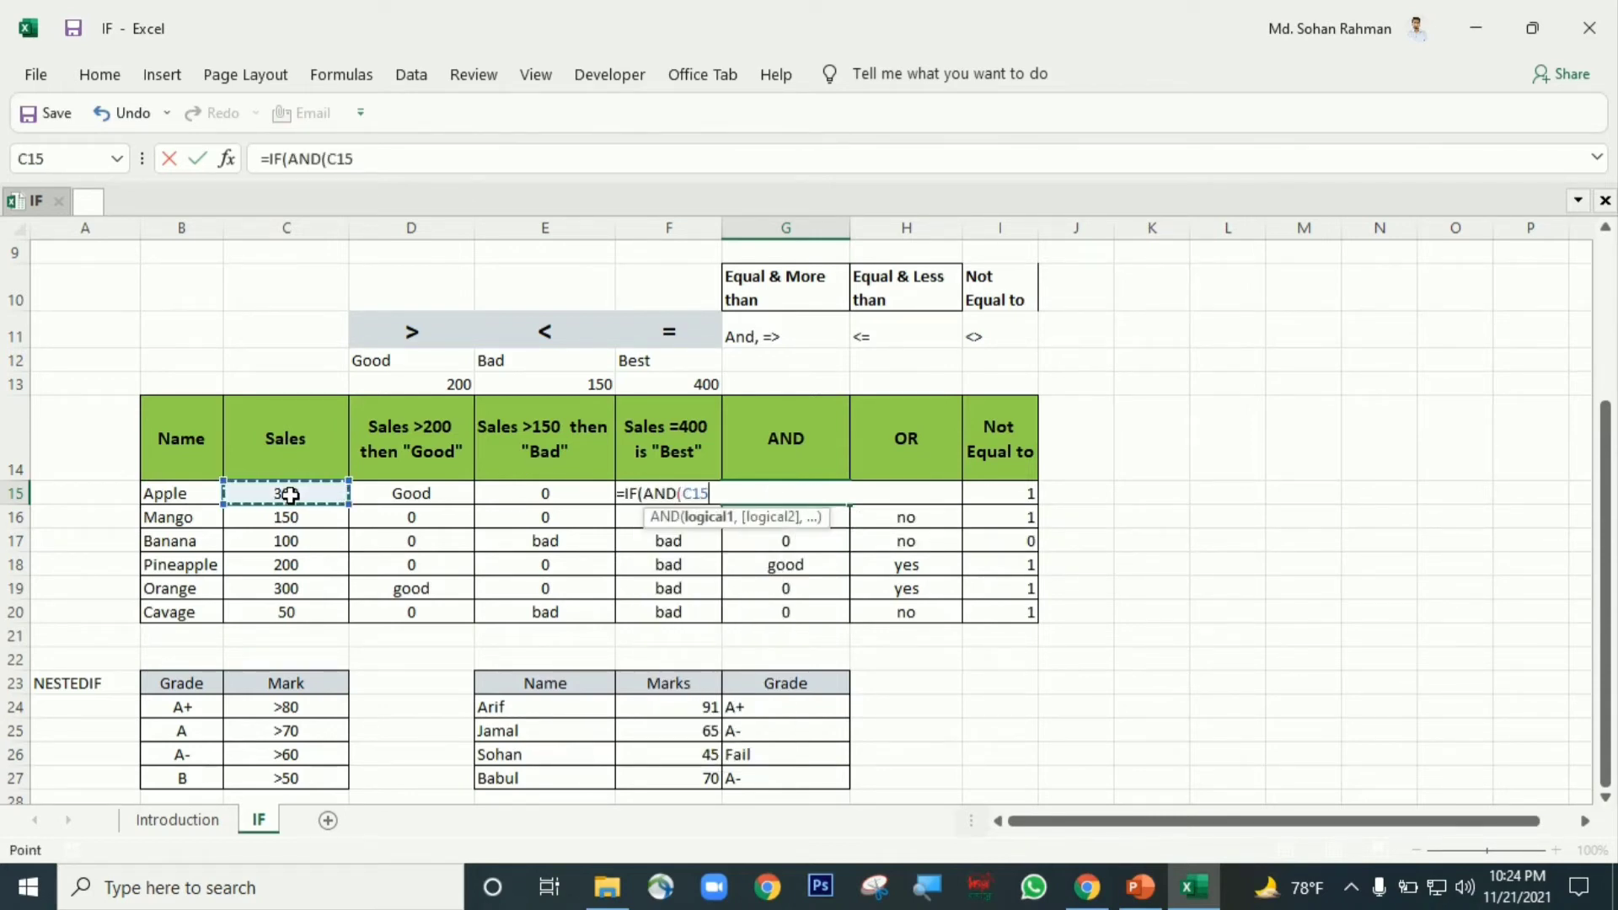
type(">100")
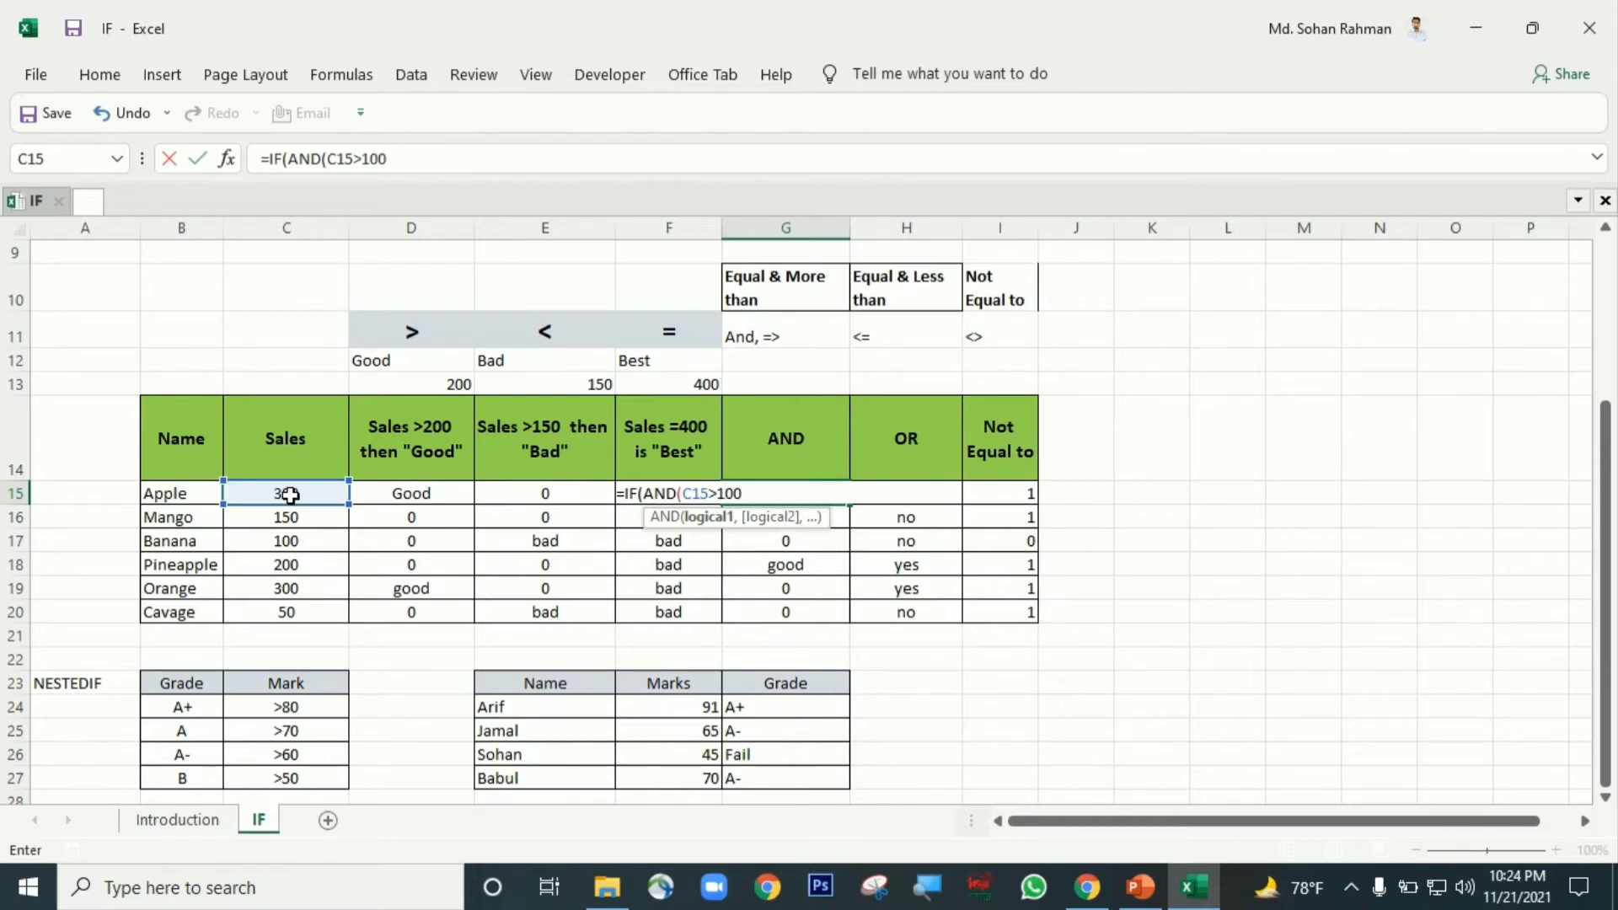
type(",")
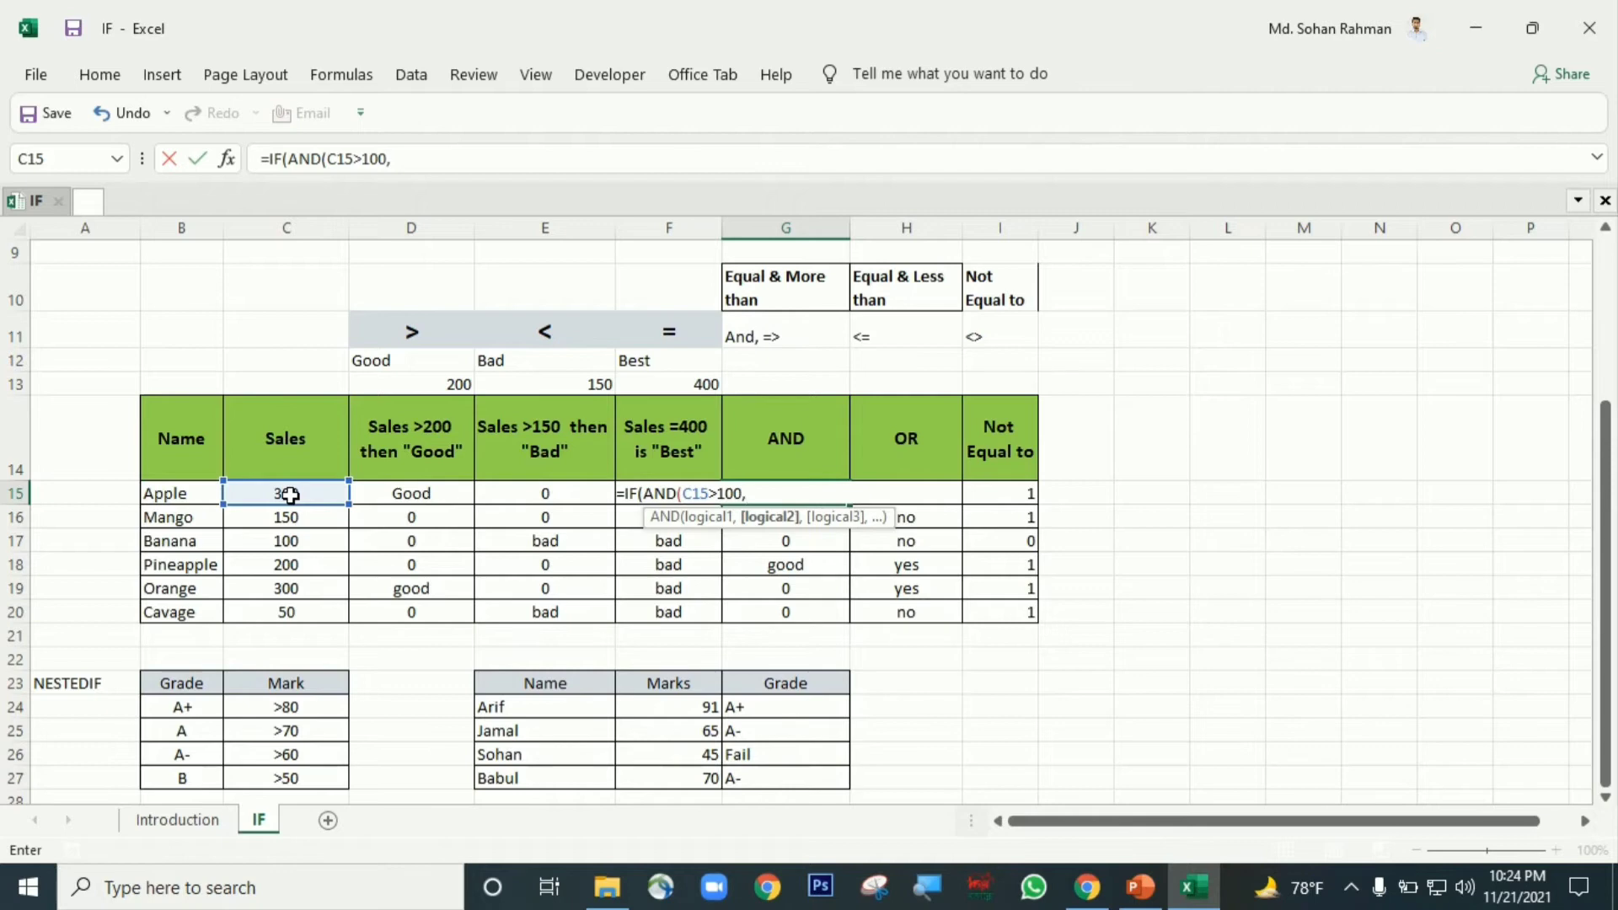
left_click(290, 494)
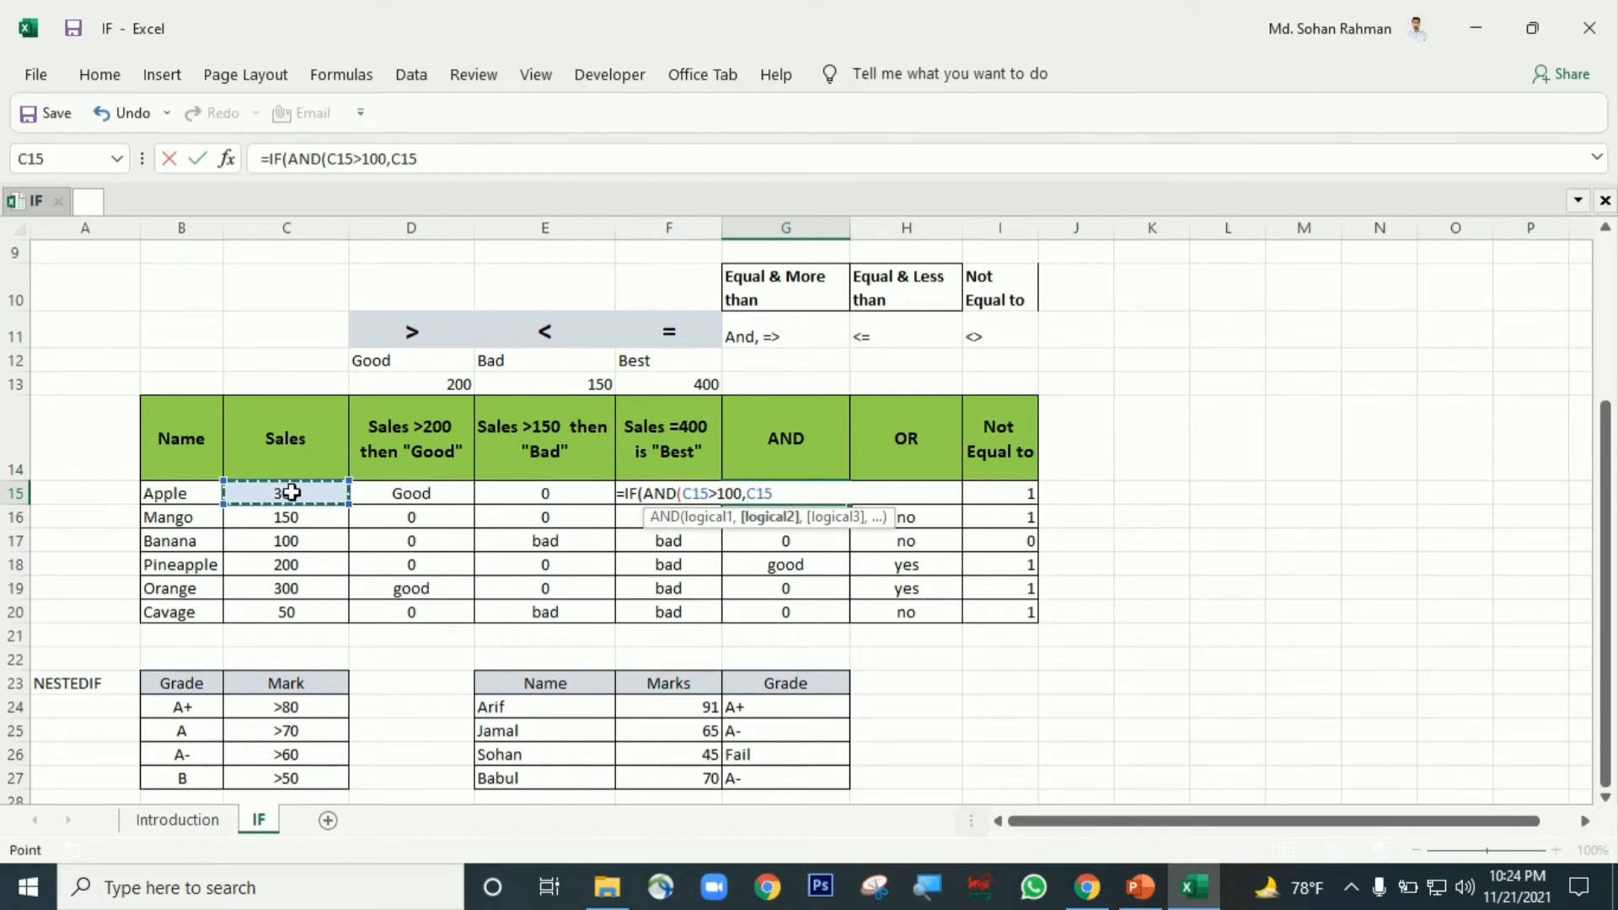
type("<500)")
Complete the G15 formula with "yes" as the true value and "no" as the false value.
left_click(681, 499)
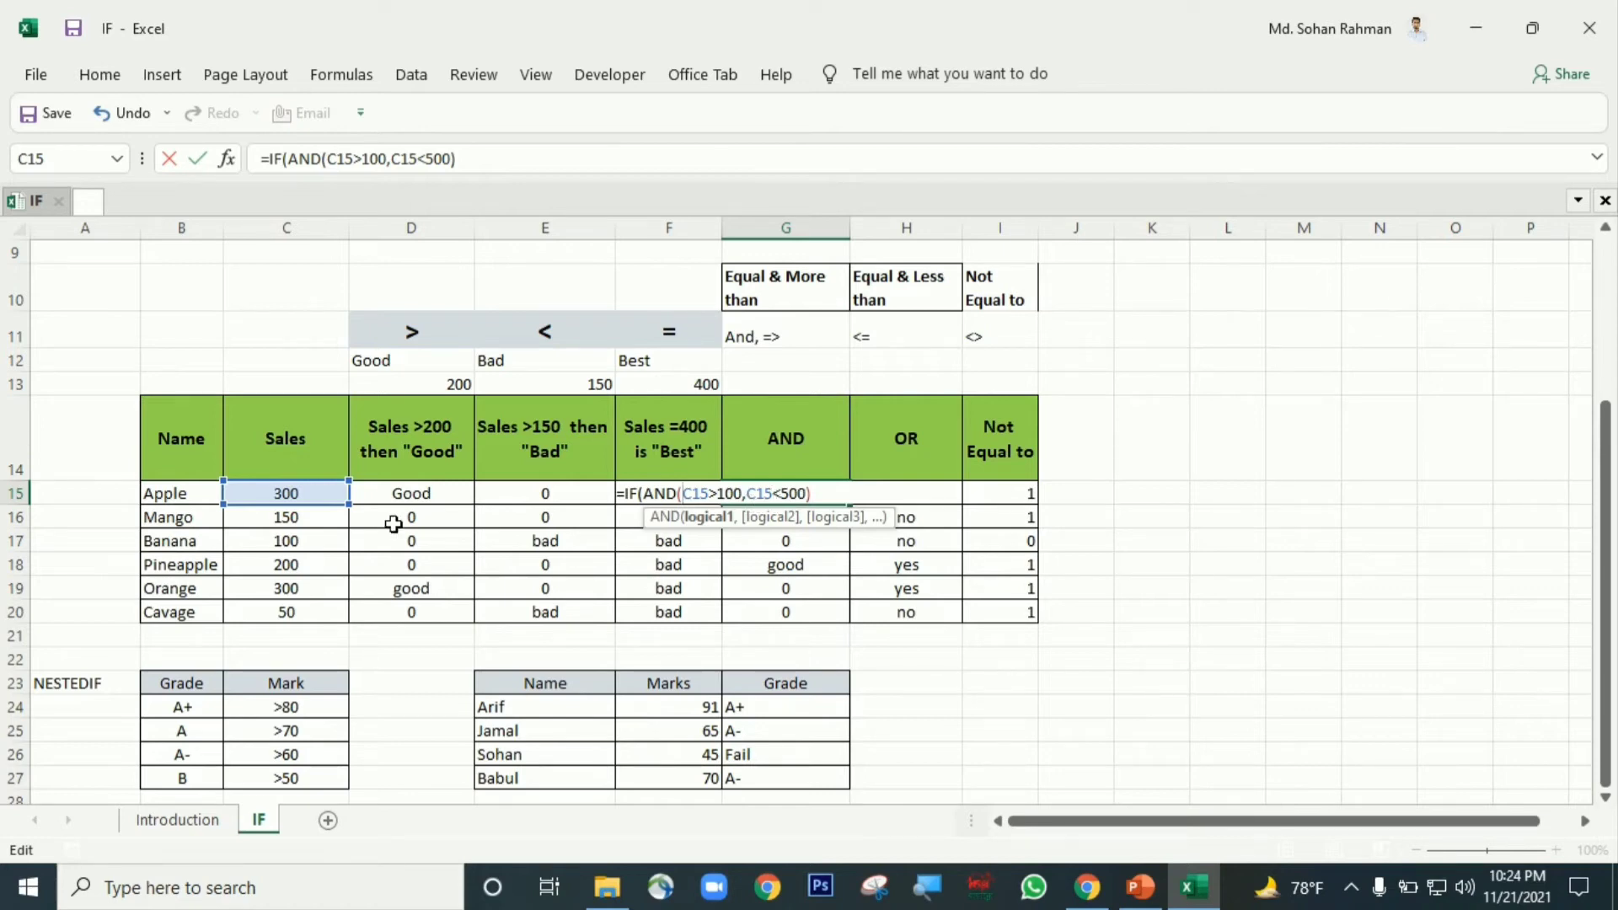
left_click(826, 493)
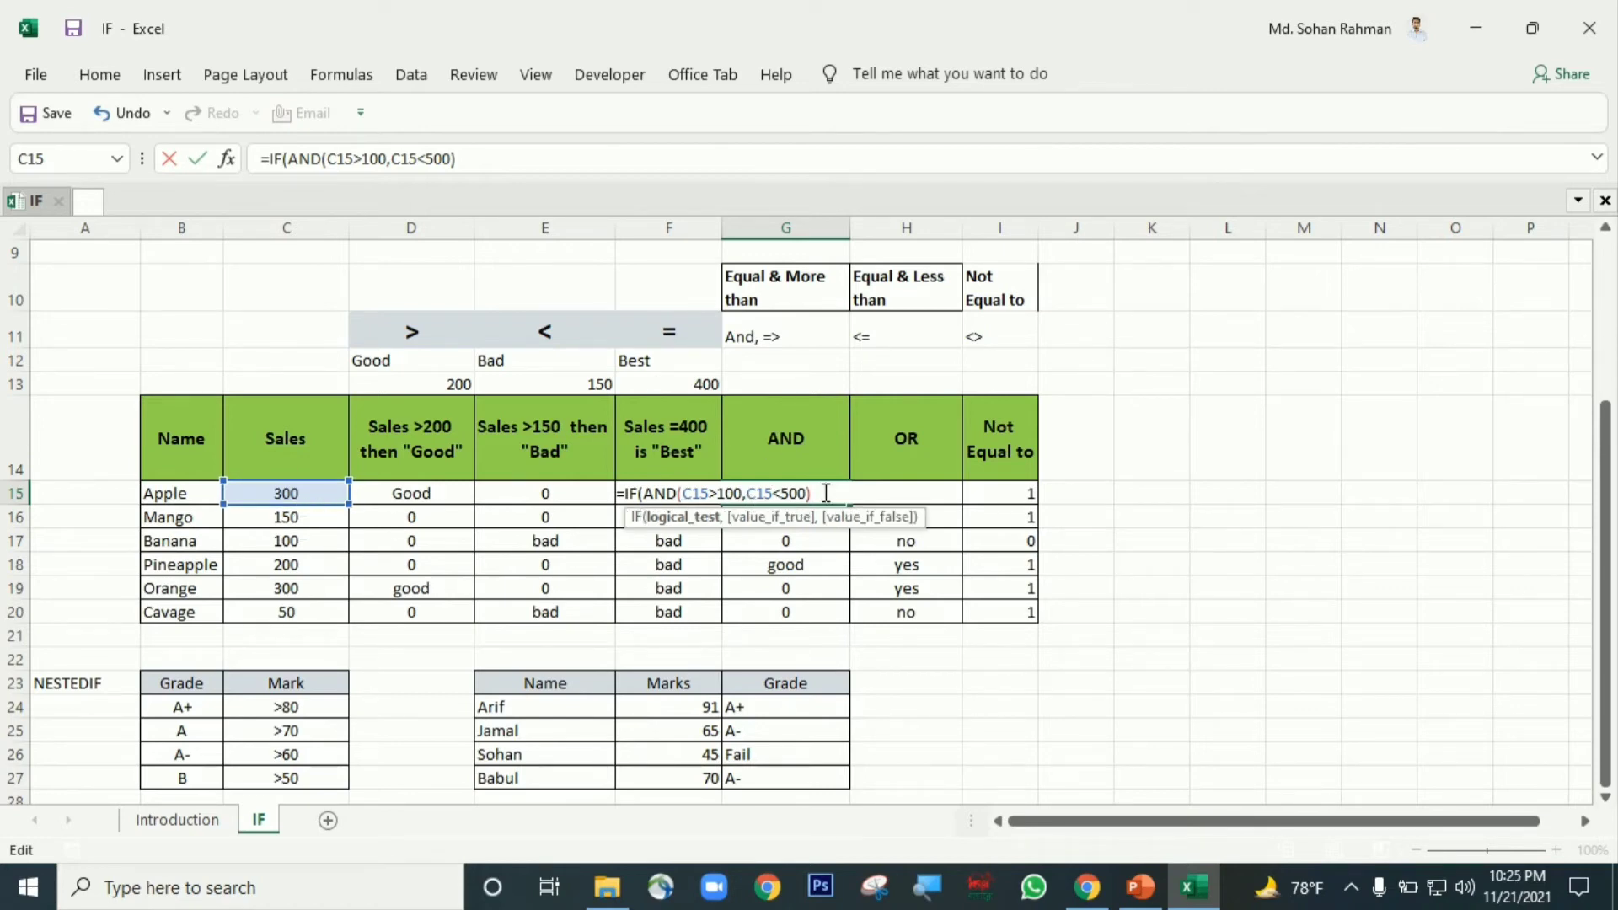
type(",")
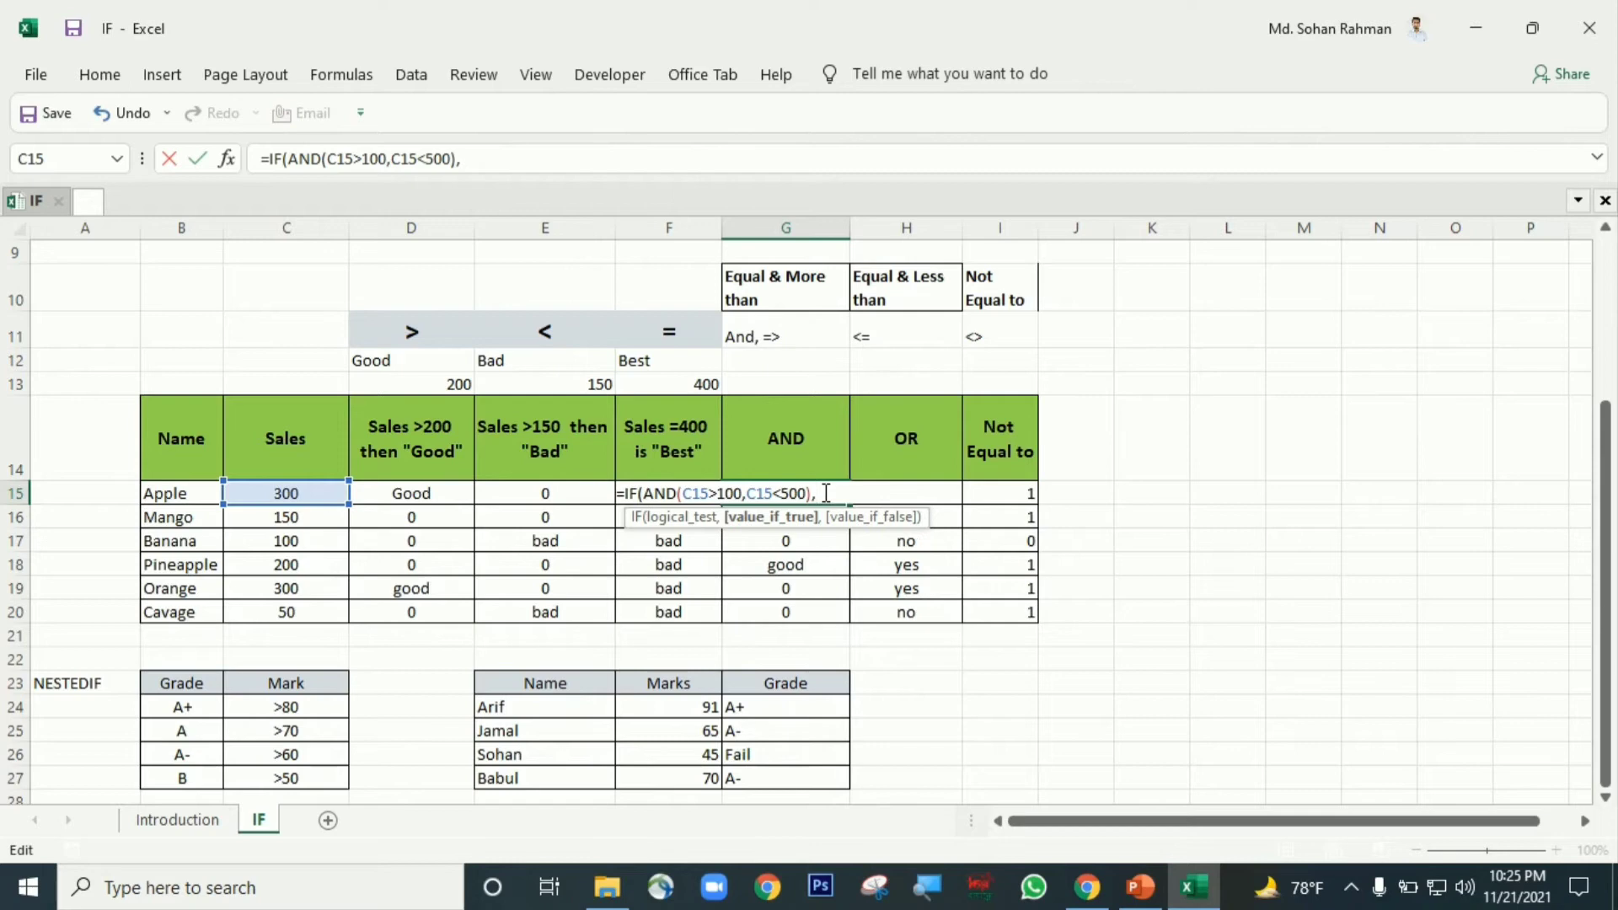
type("\"yes\",")
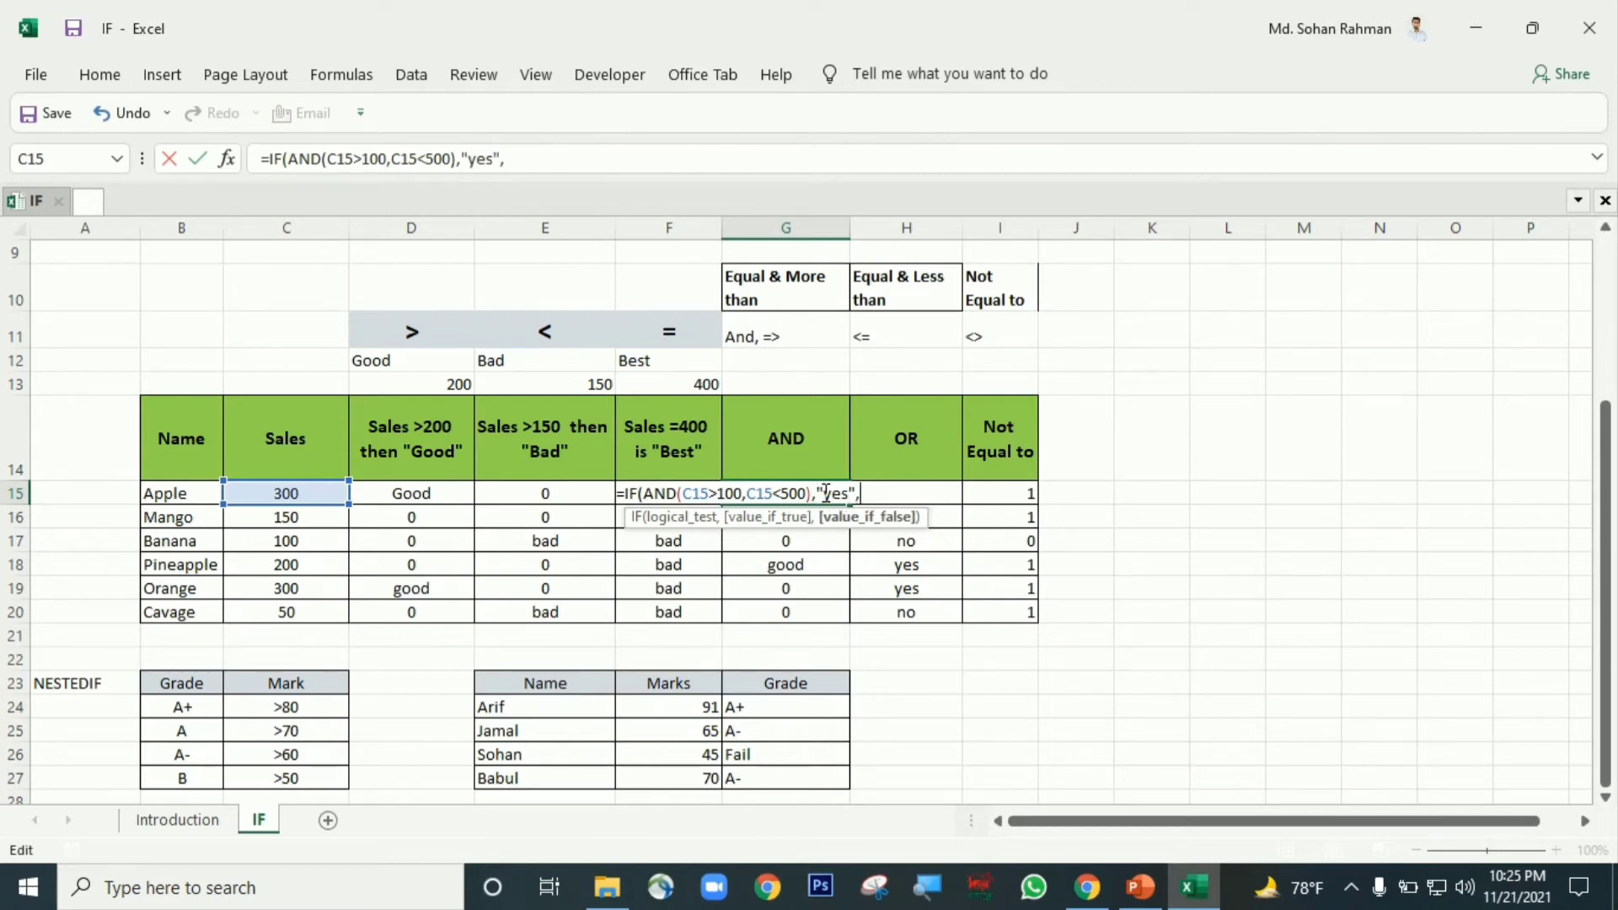
type("\"no\")")
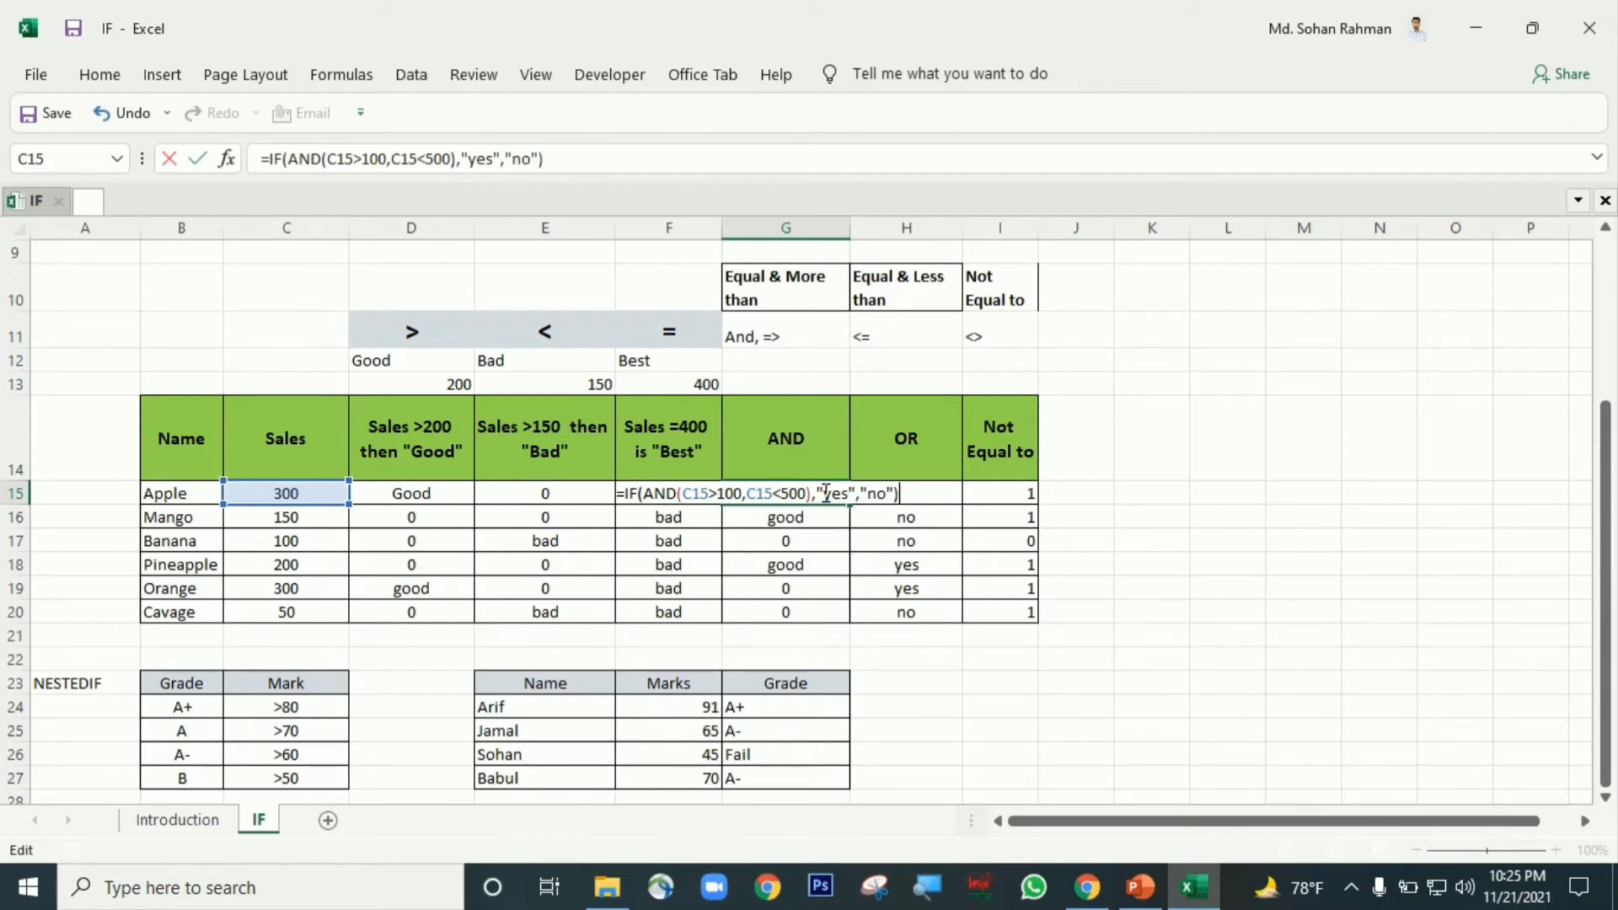
key("Return")
left_click(827, 492)
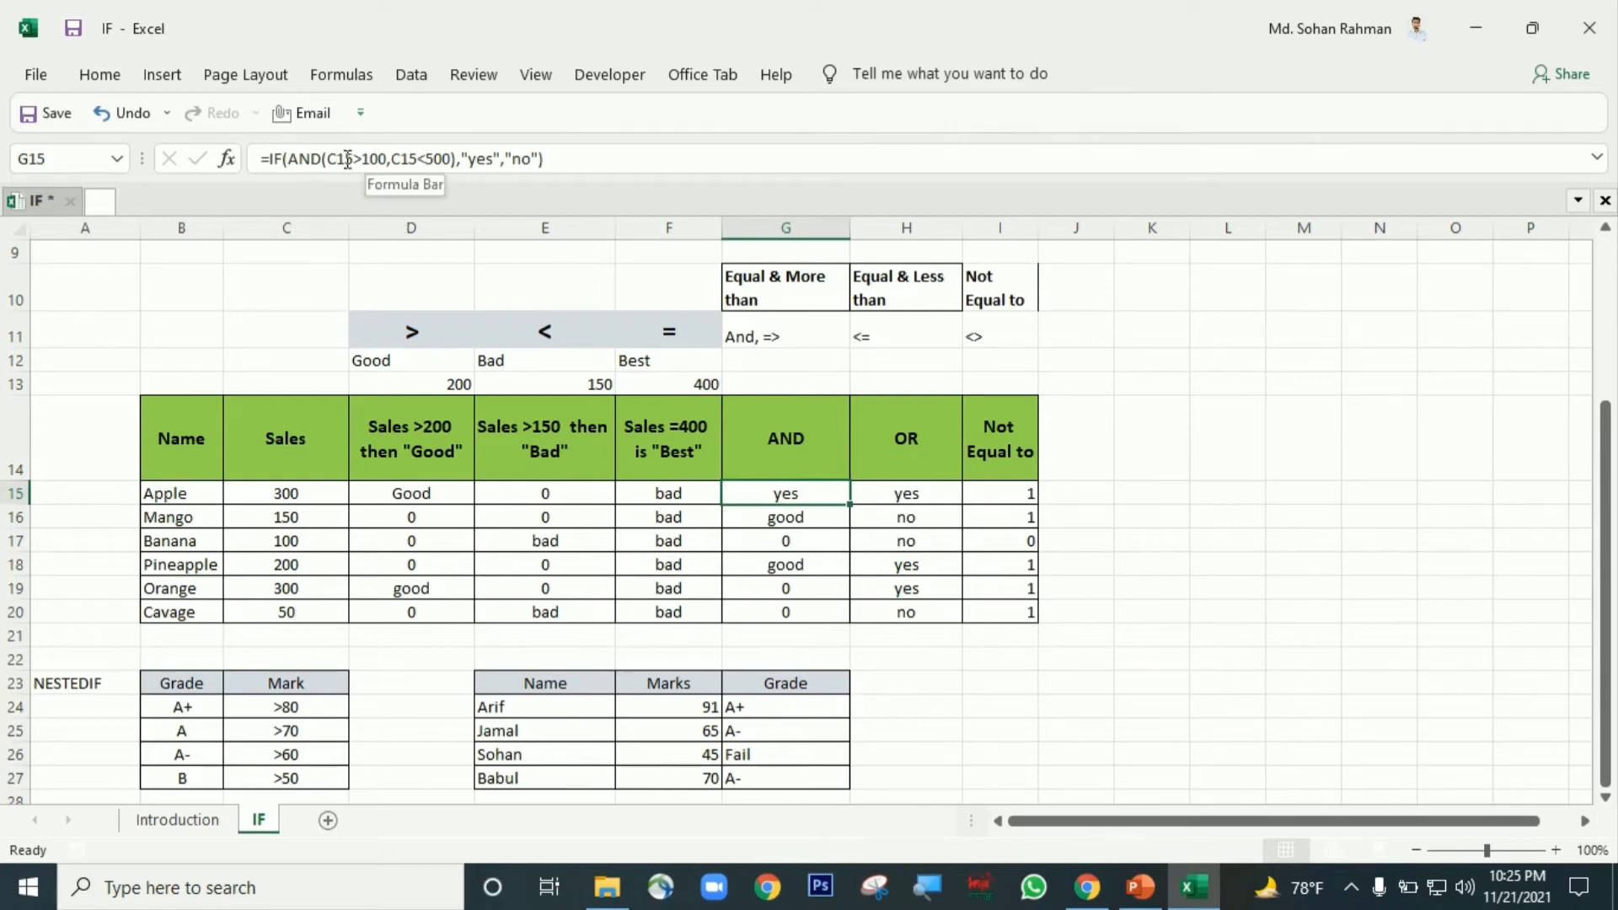
Change Apple's sales in C15 to 600 and check its AND result in G15.
left_click(288, 495)
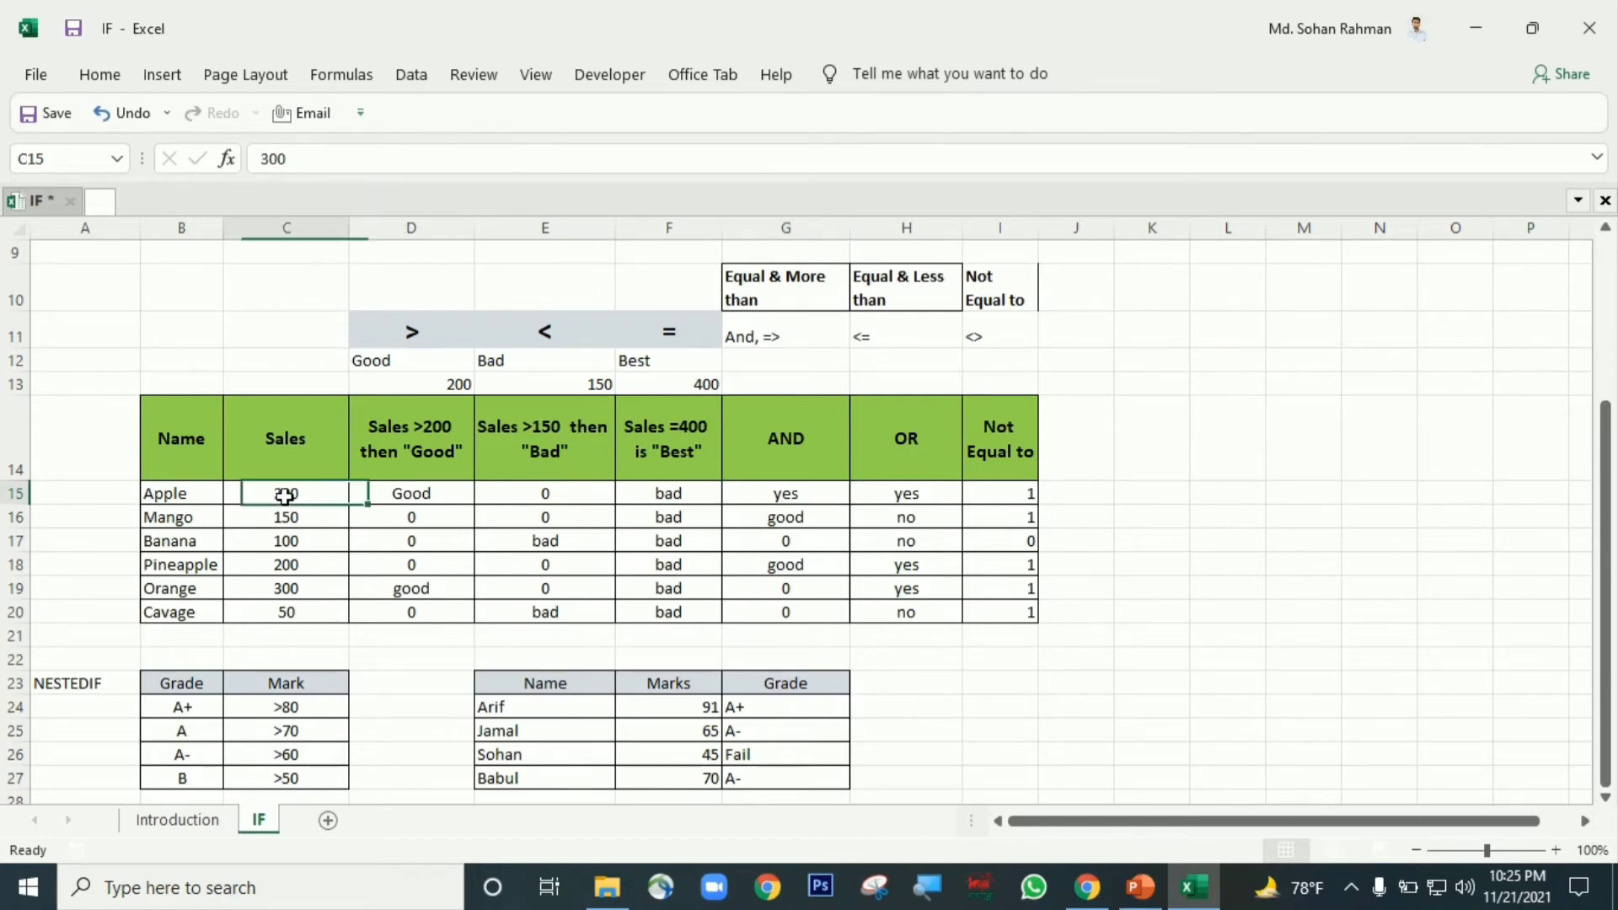
type("600")
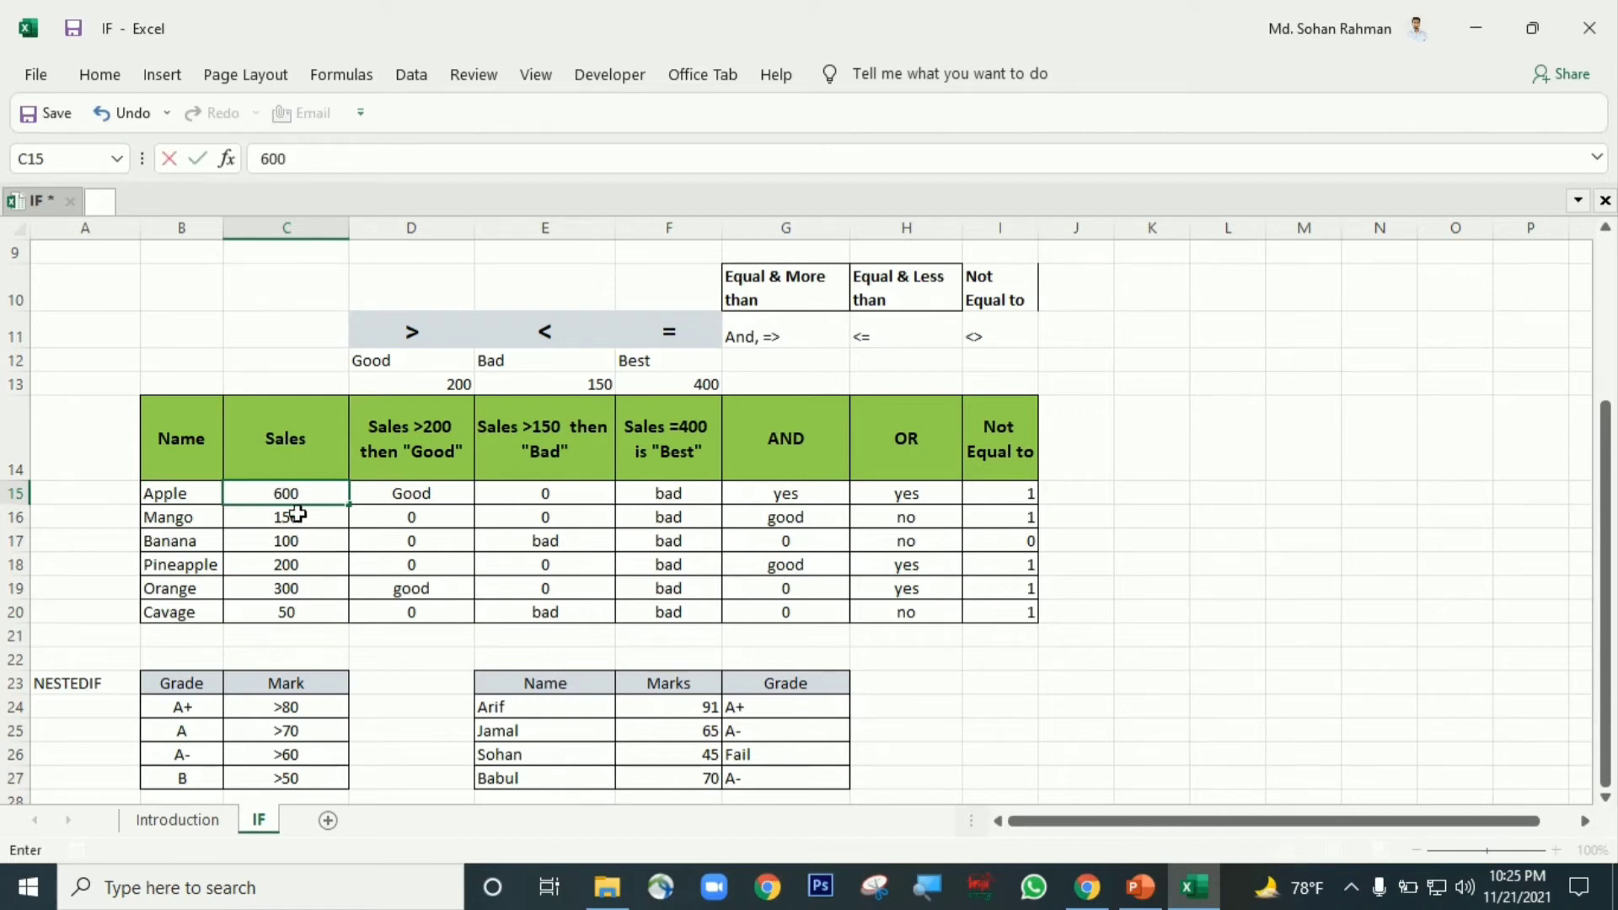
left_click(788, 537)
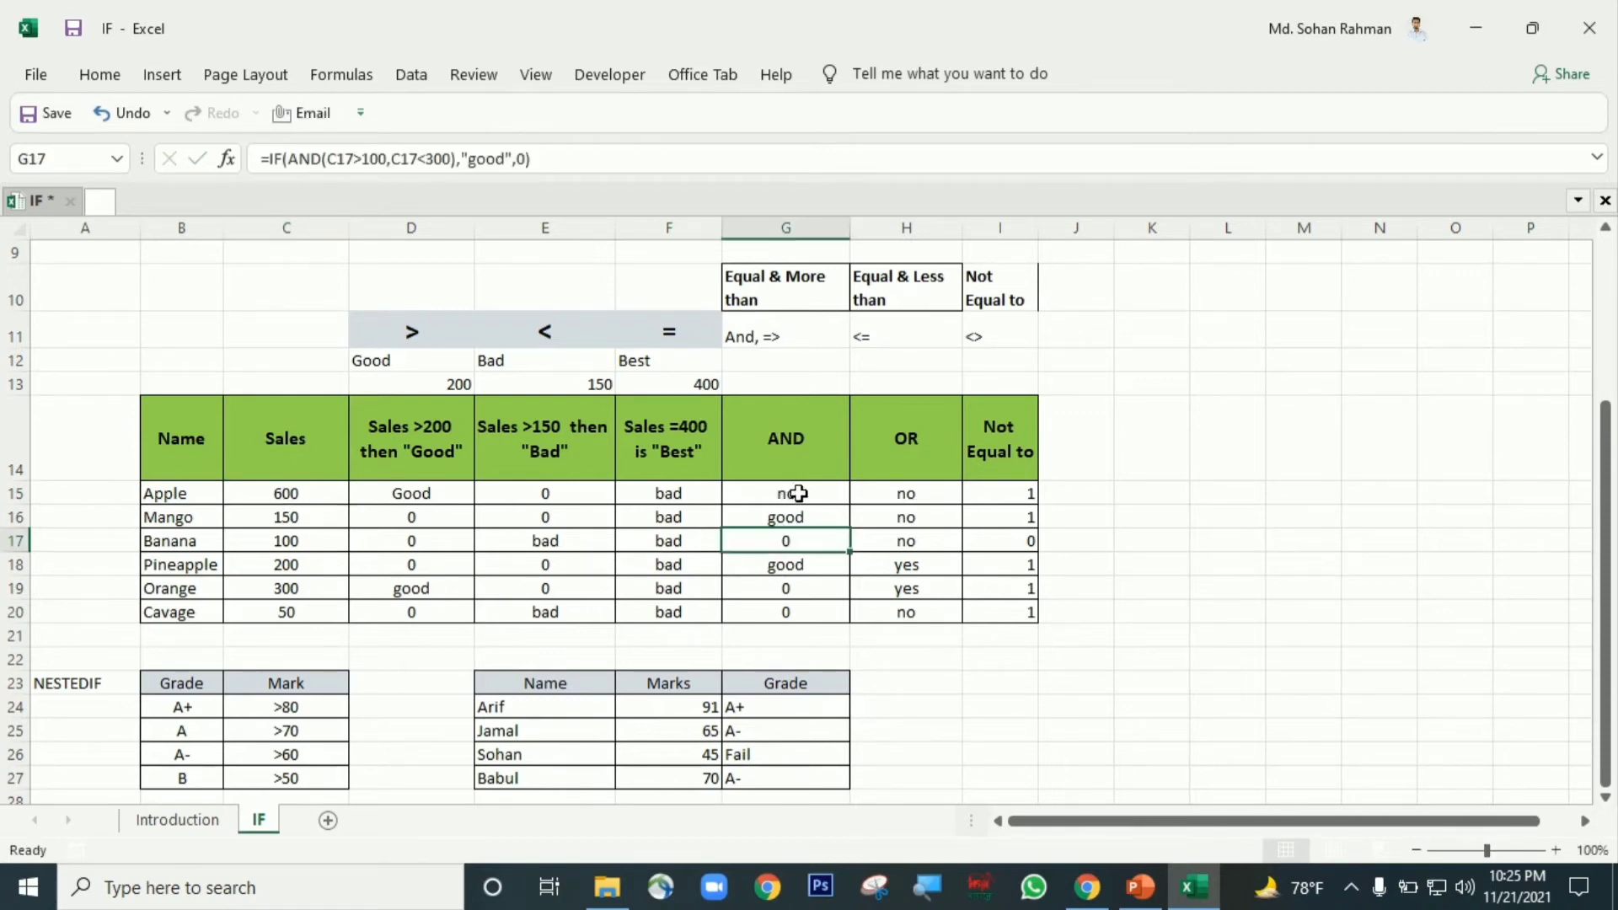
left_click(795, 495)
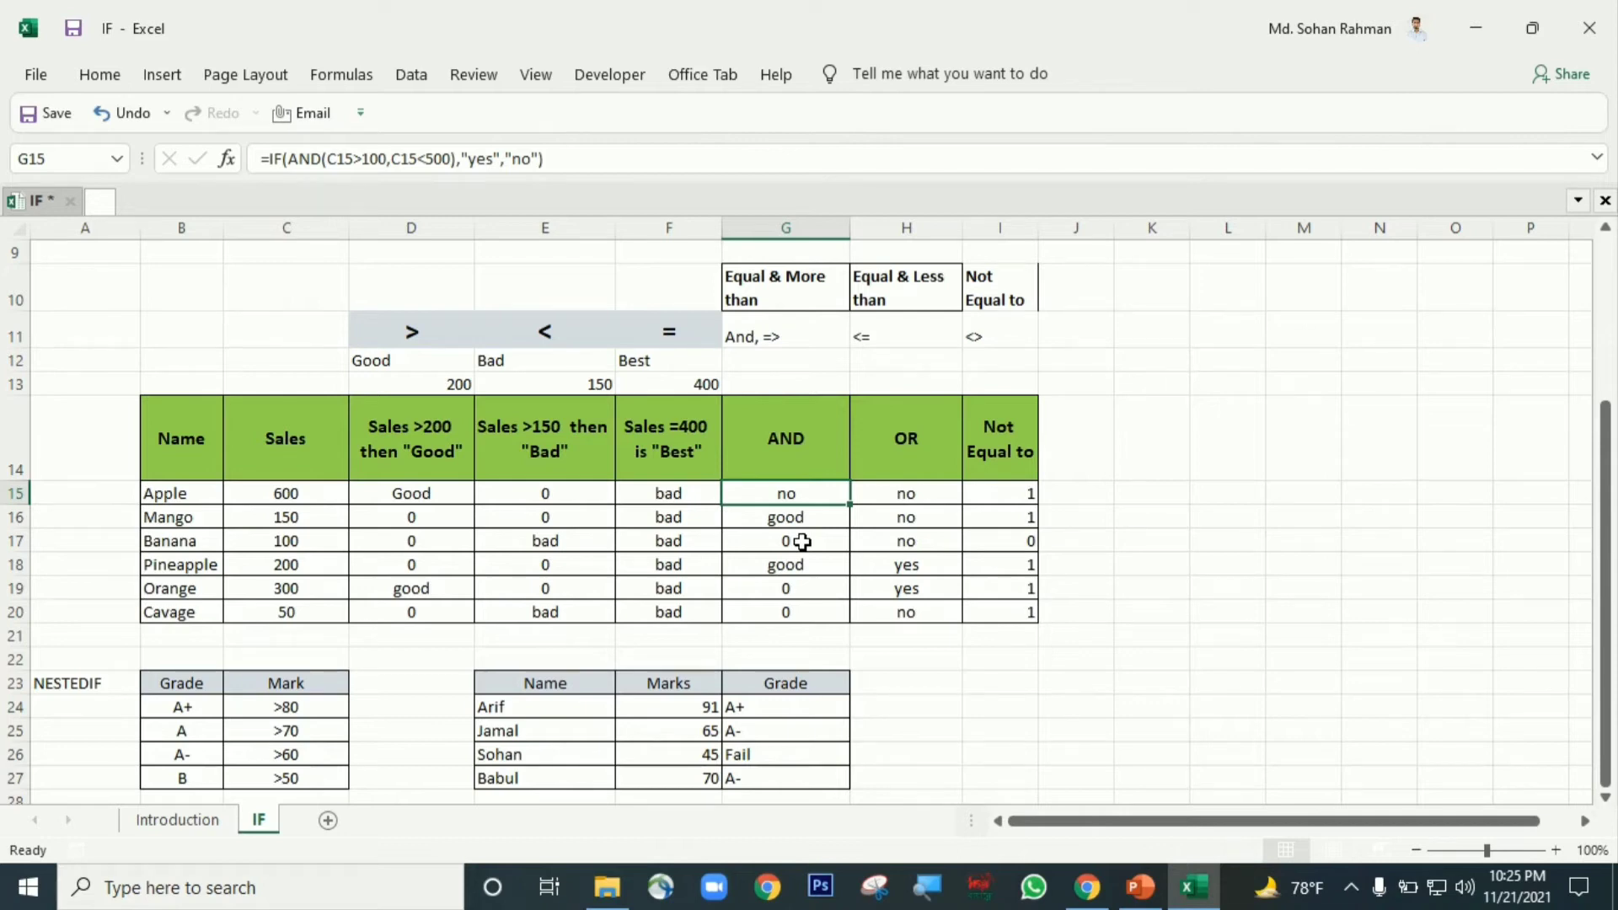
left_click(305, 495)
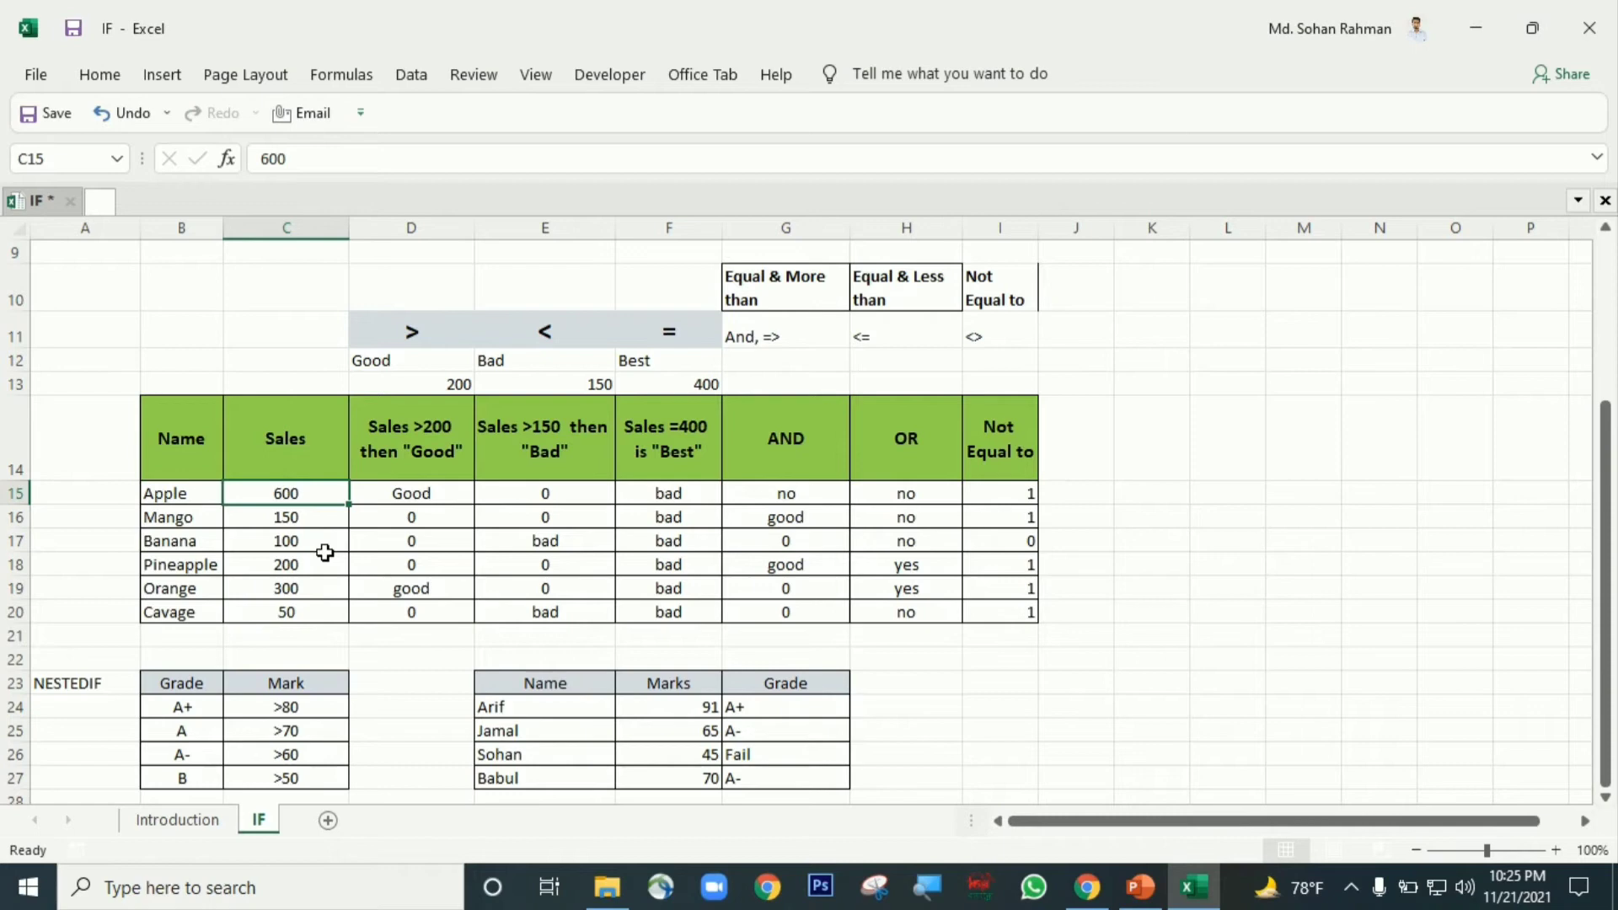
Fill the AND formula from G15 down through G20 and check the Mango and Banana results against their sales.
left_click(777, 498)
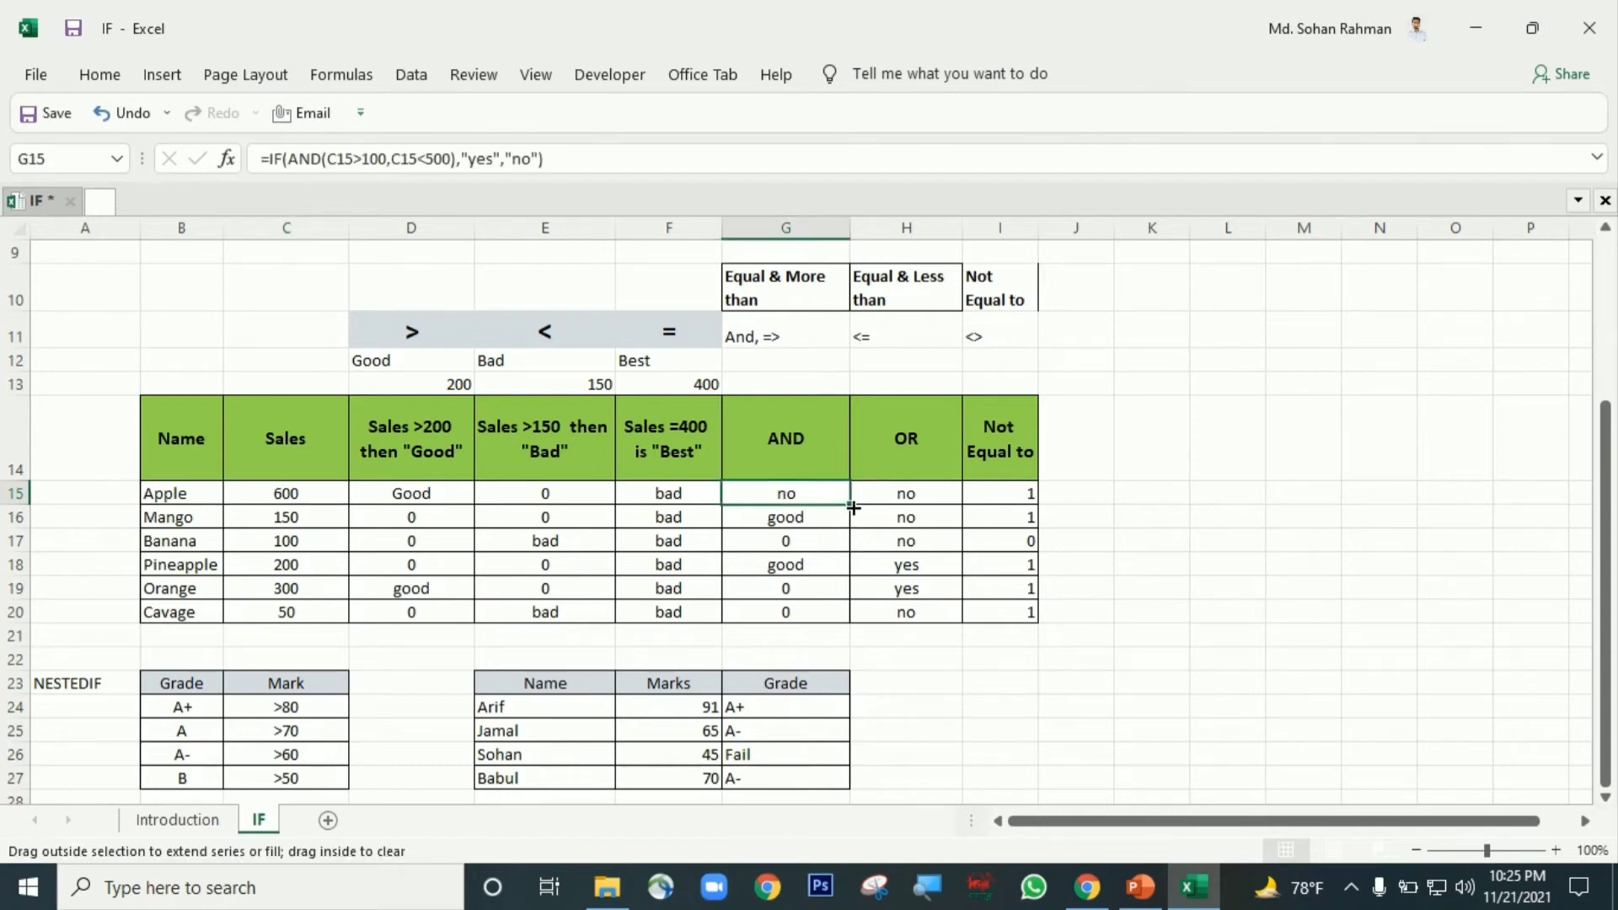
left_click_drag(853, 506, 821, 614)
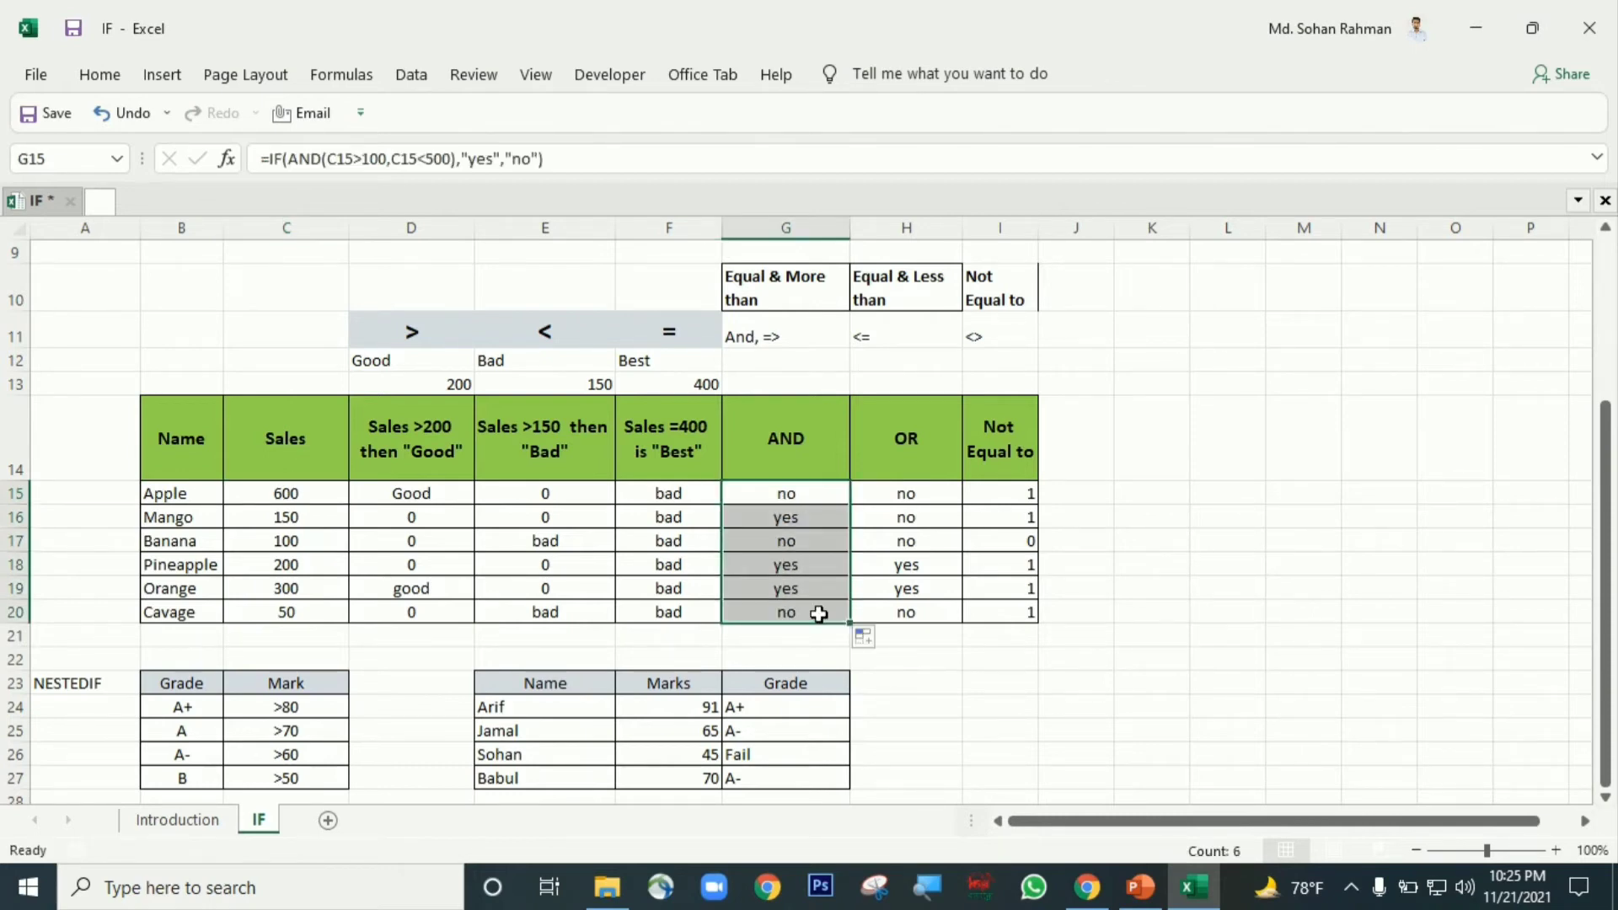
left_click(299, 527)
left_click(750, 520)
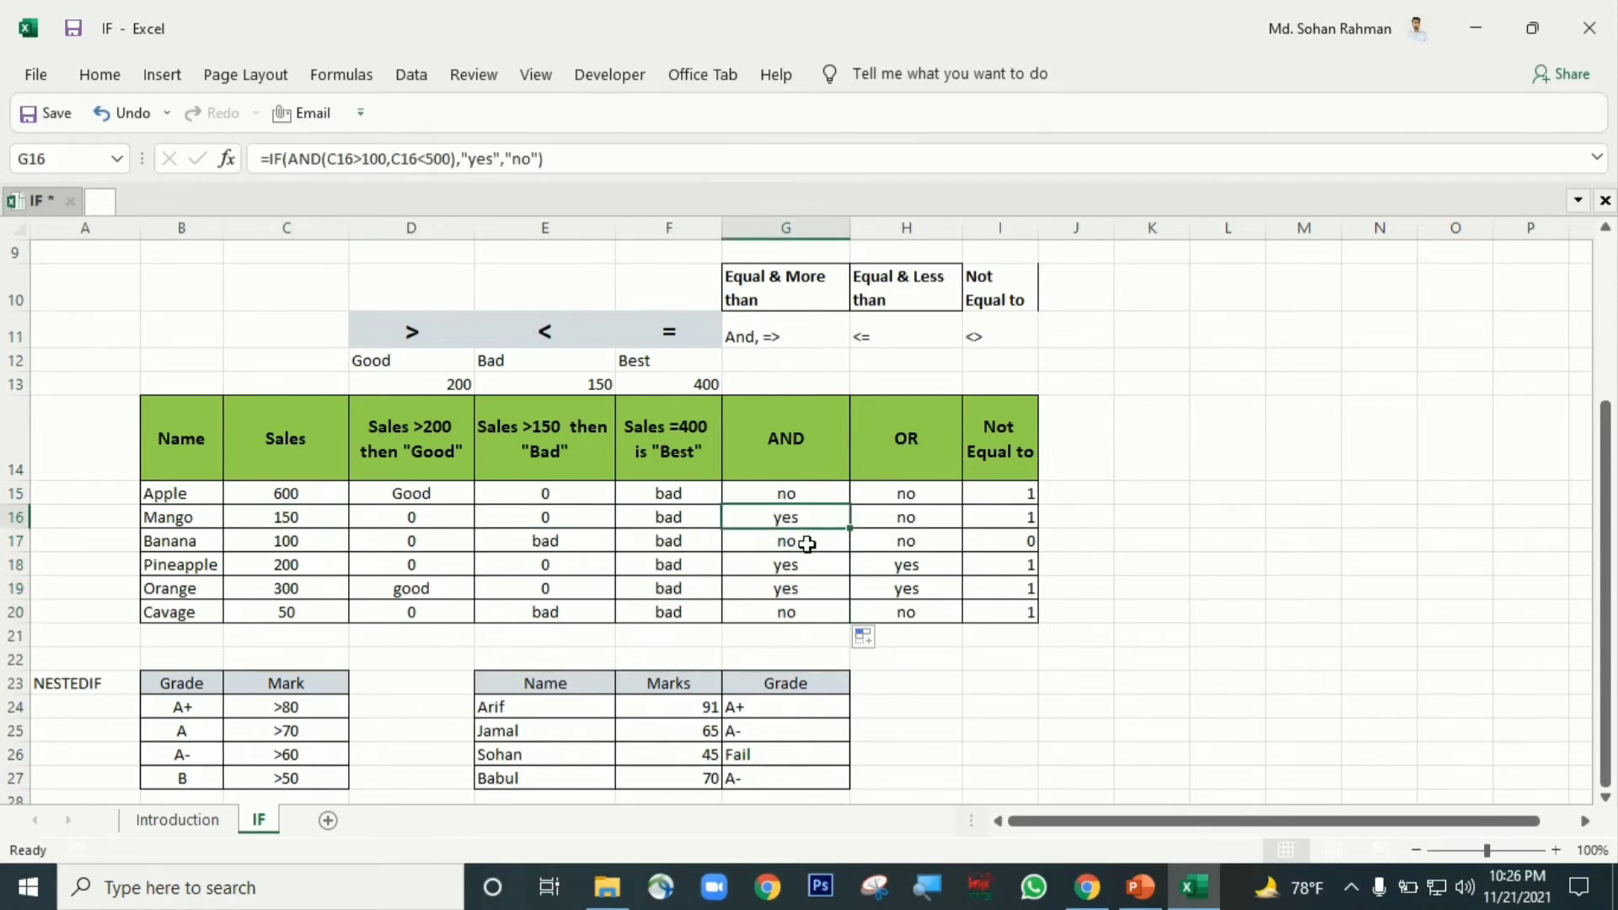
left_click(299, 543)
left_click(793, 540)
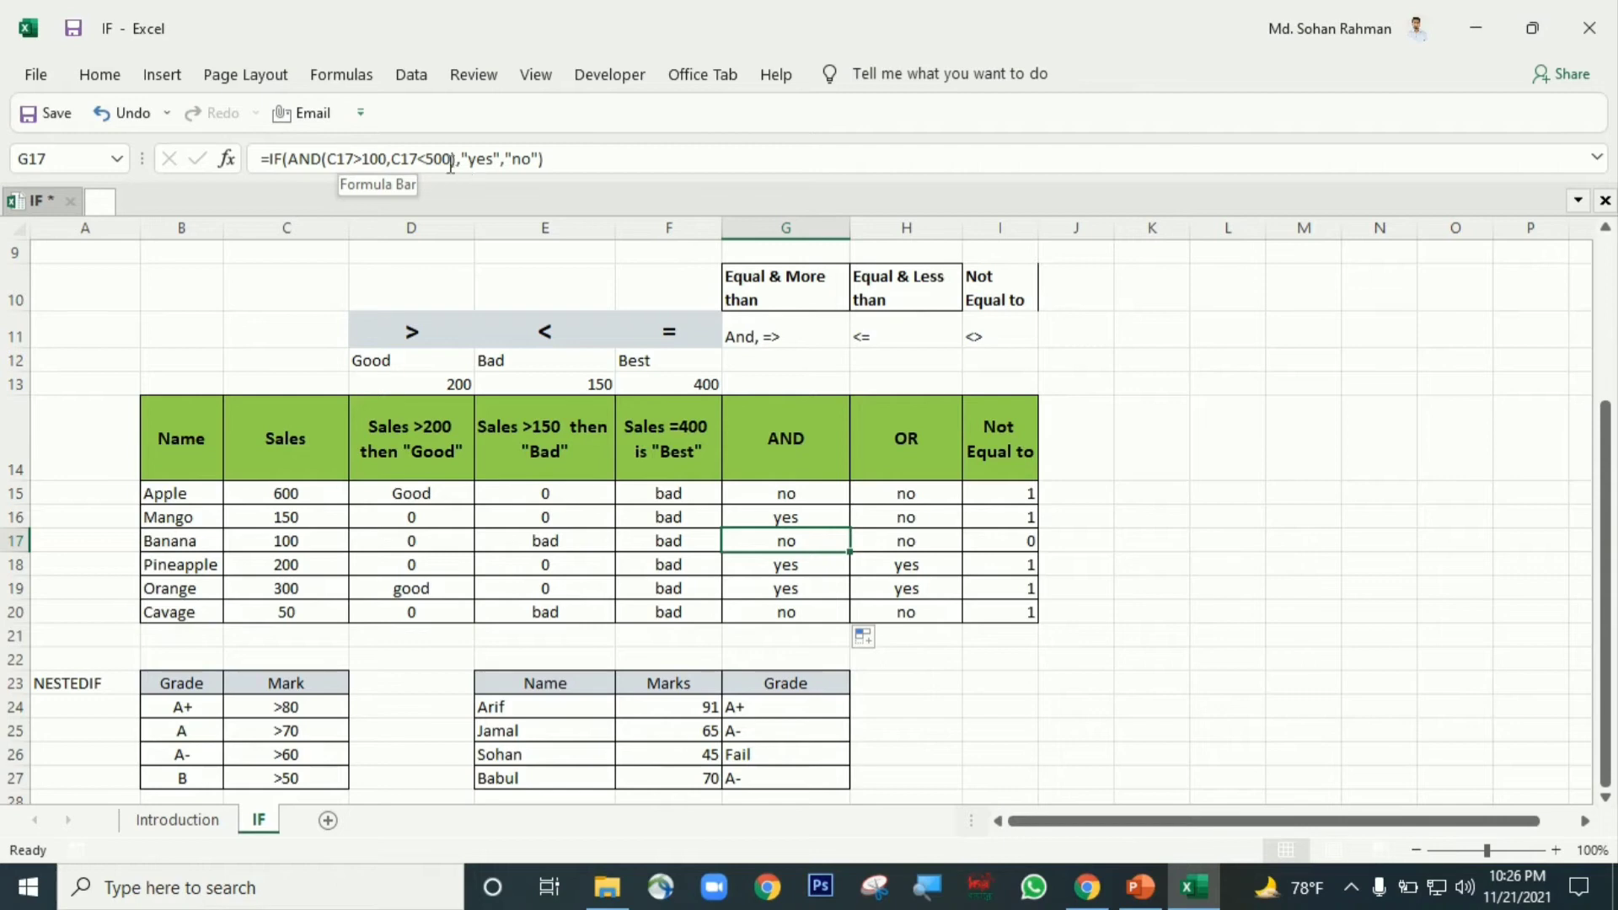
Change the first AND condition in Banana's G17 formula to C17>=100.
left_click(292, 548)
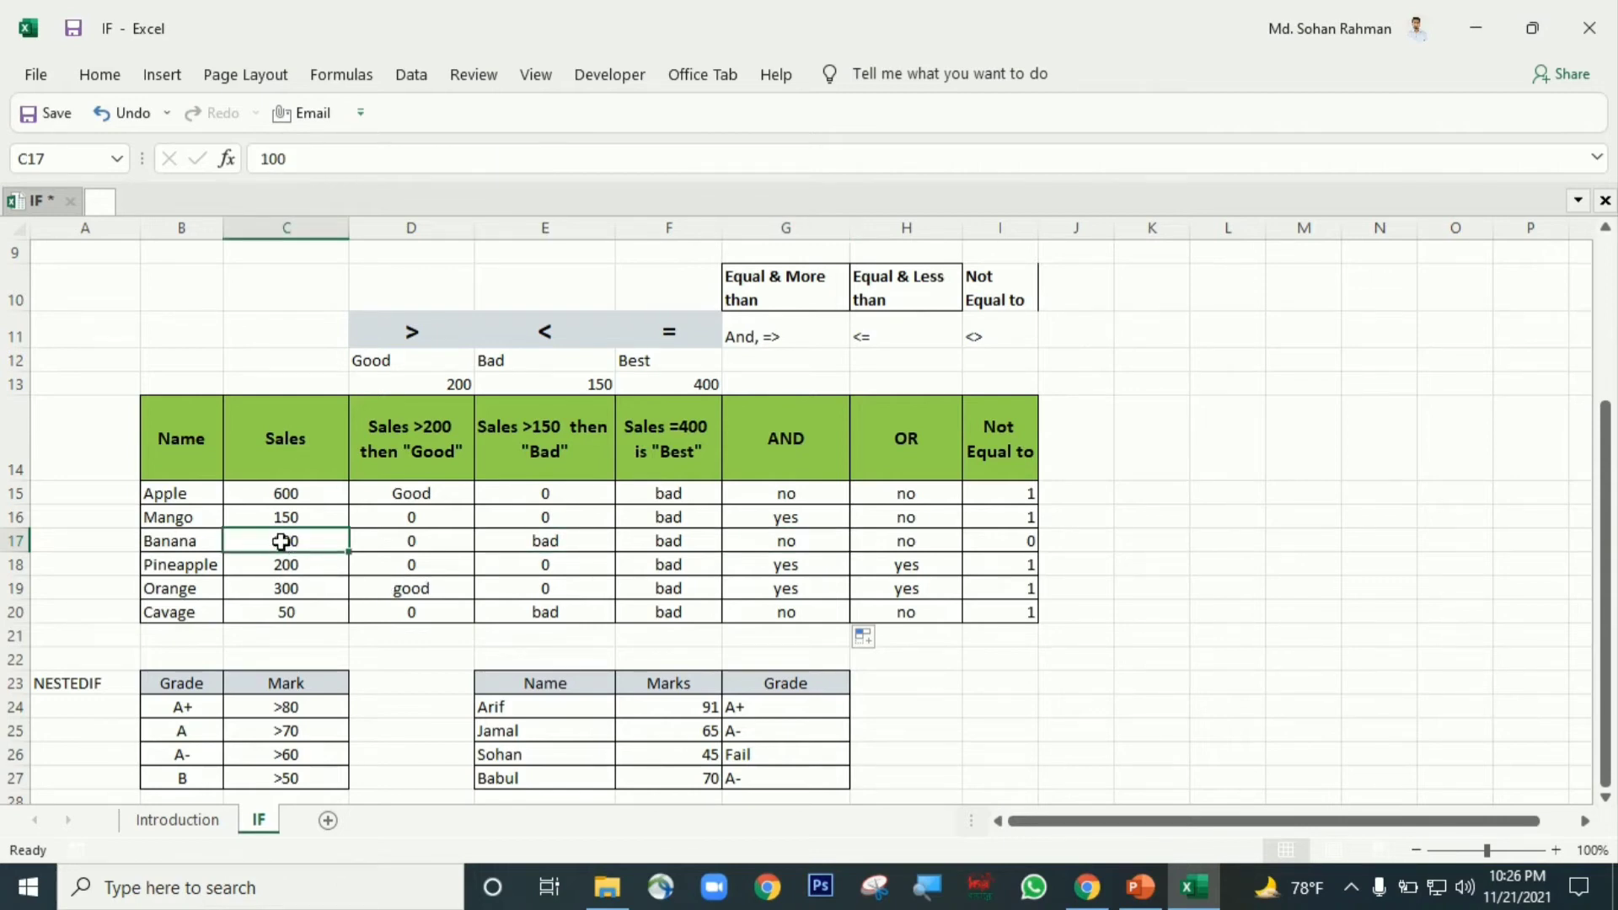
left_click(769, 547)
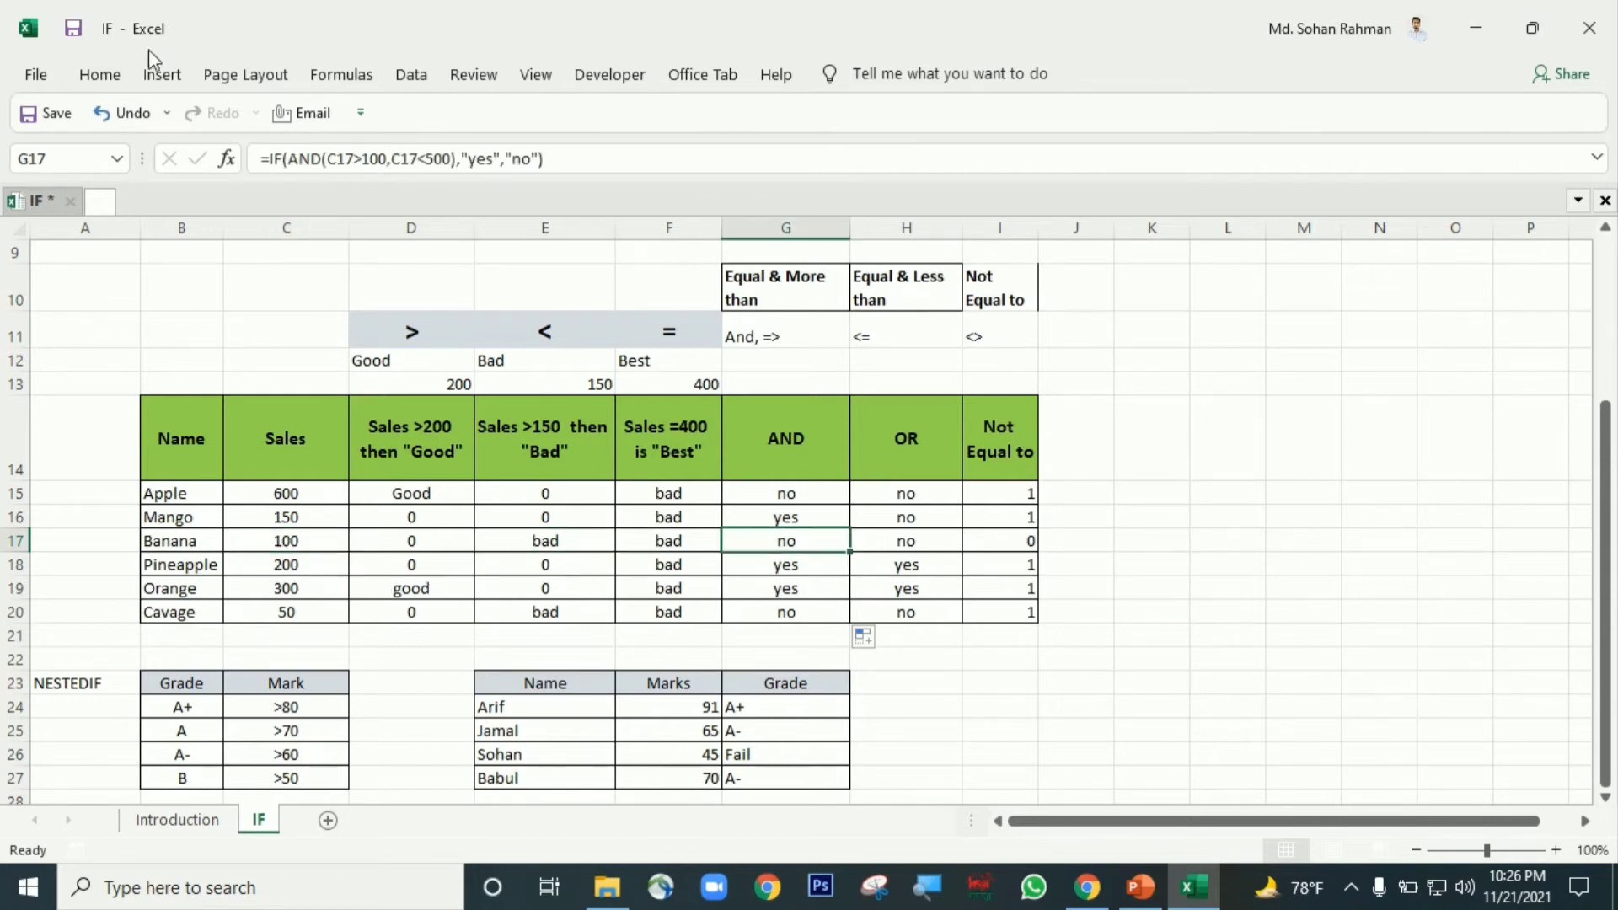
left_click(367, 159)
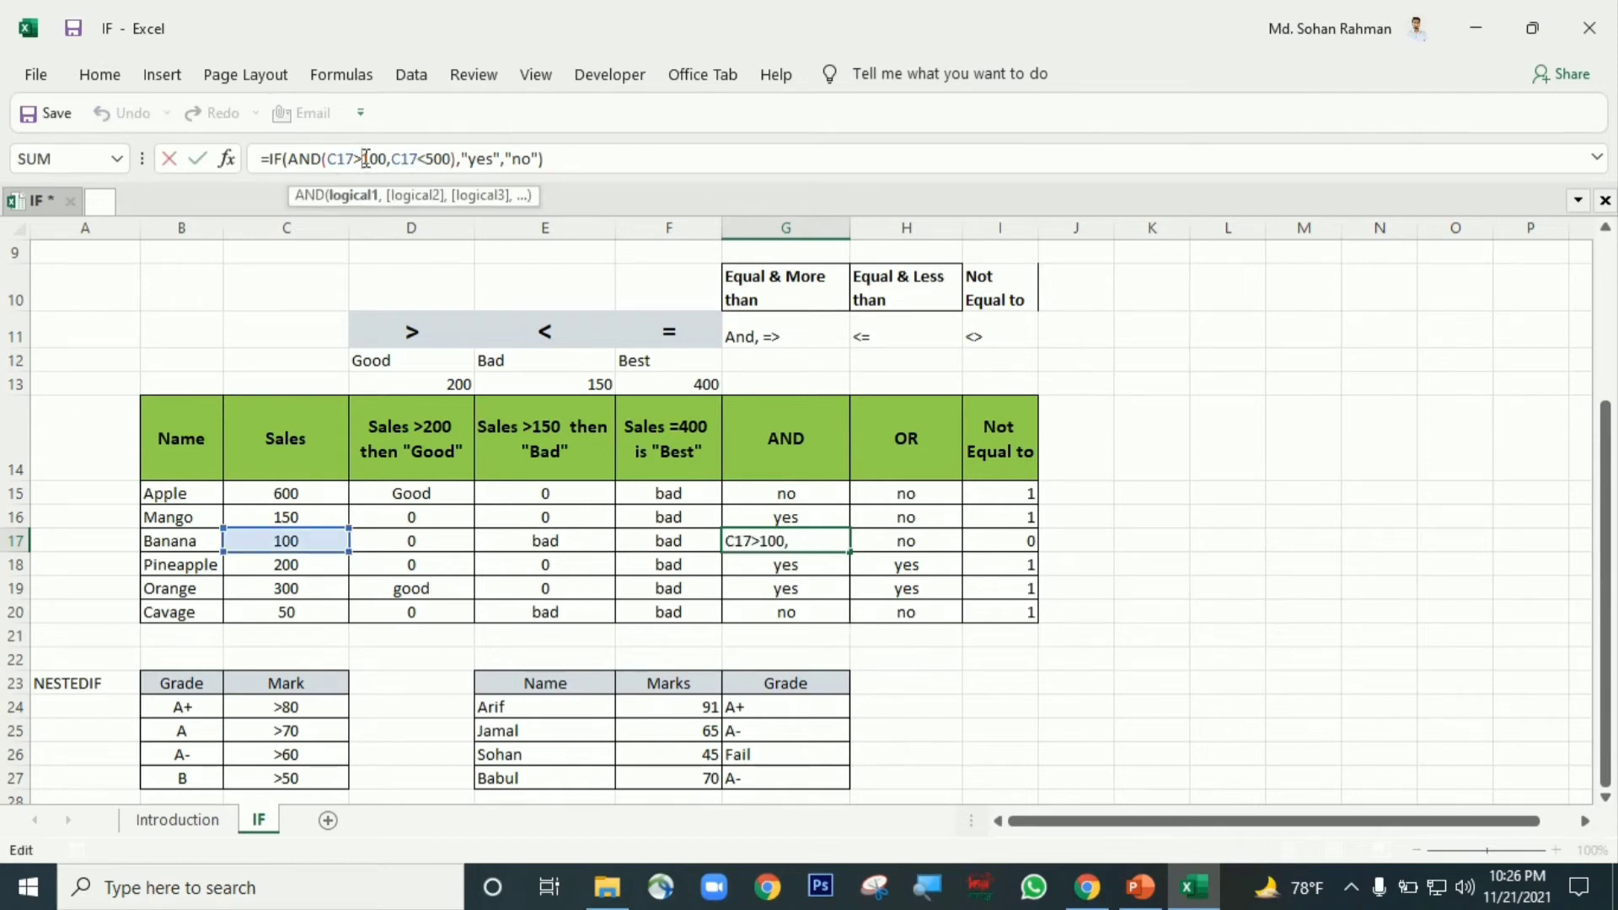
type("=")
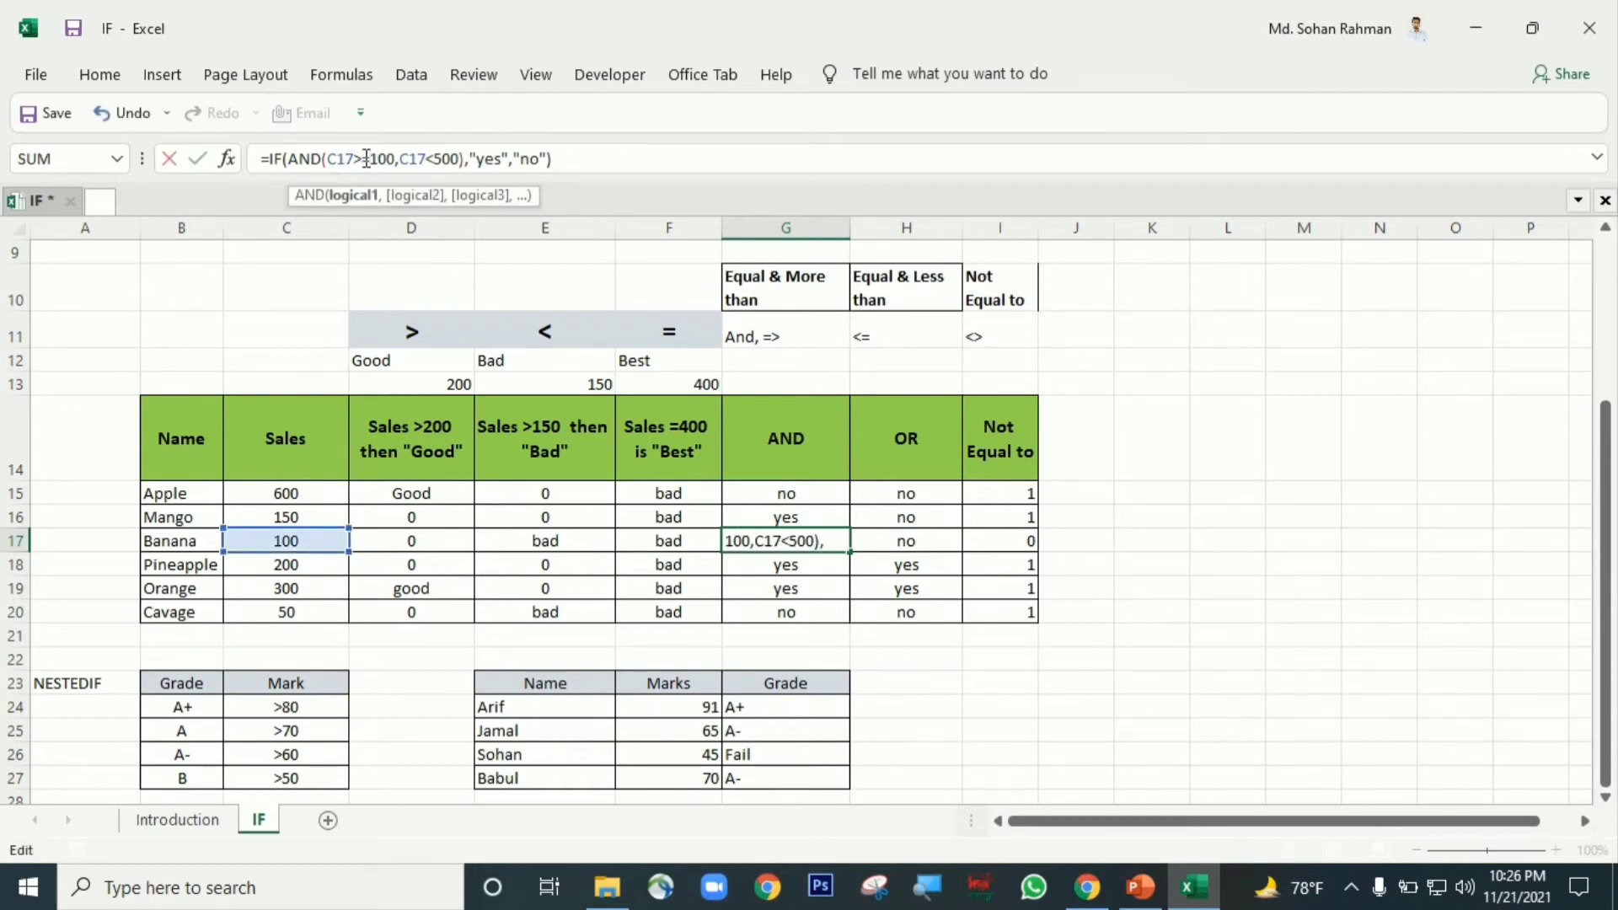
key("Return")
left_click(745, 535)
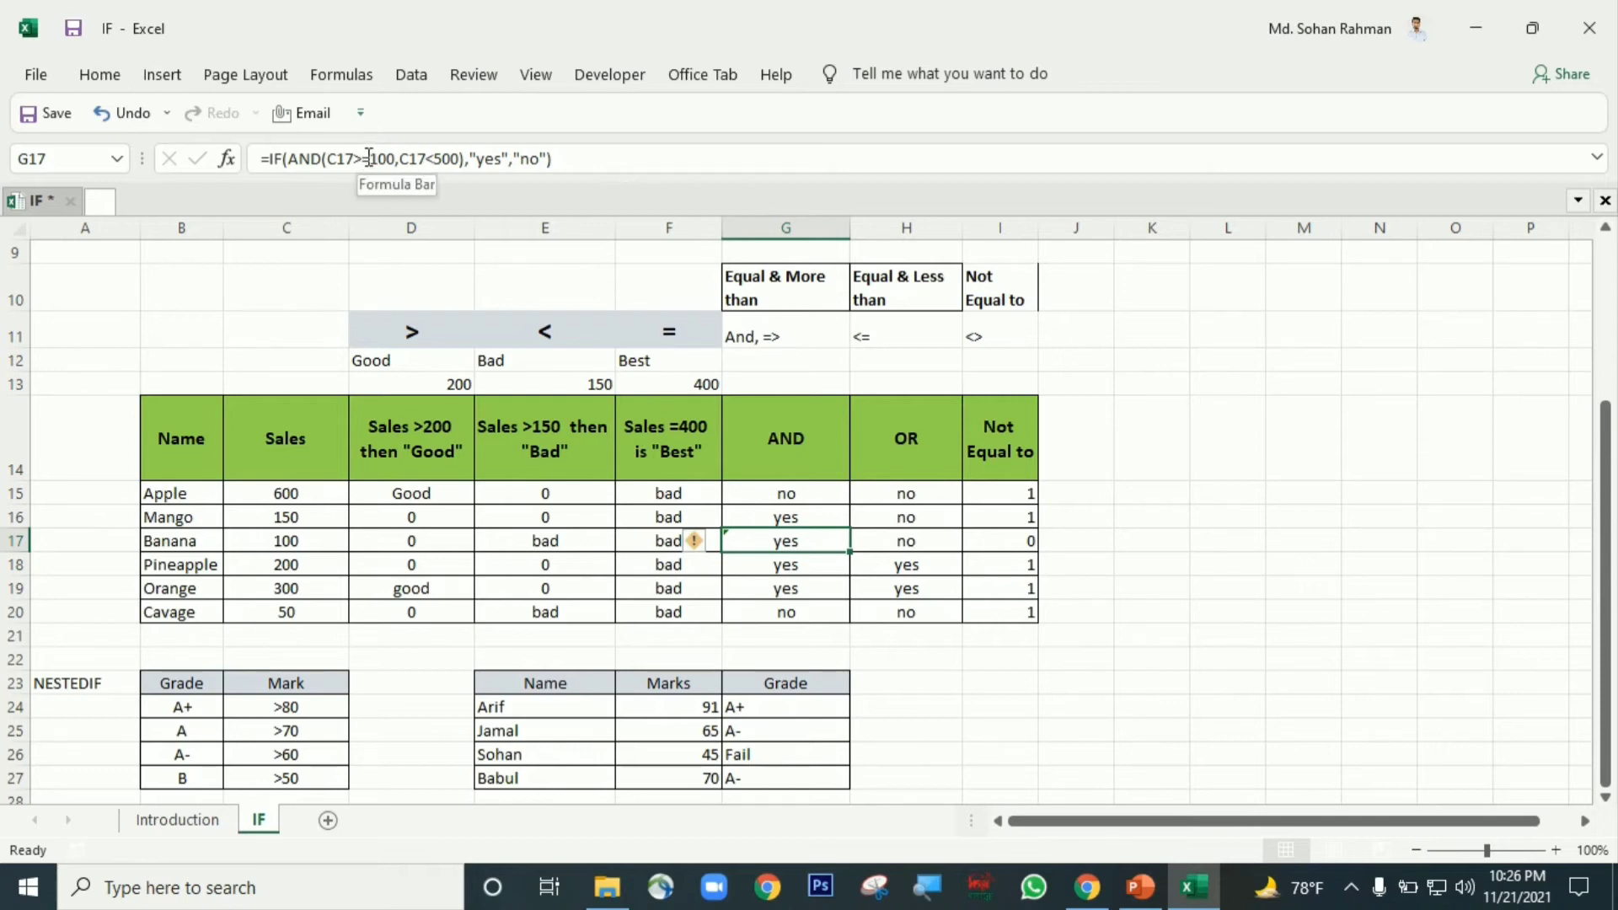
Overwrite H15 with a new IF formula whose logical test is OR(C15>100,C15<500).
left_click(786, 495)
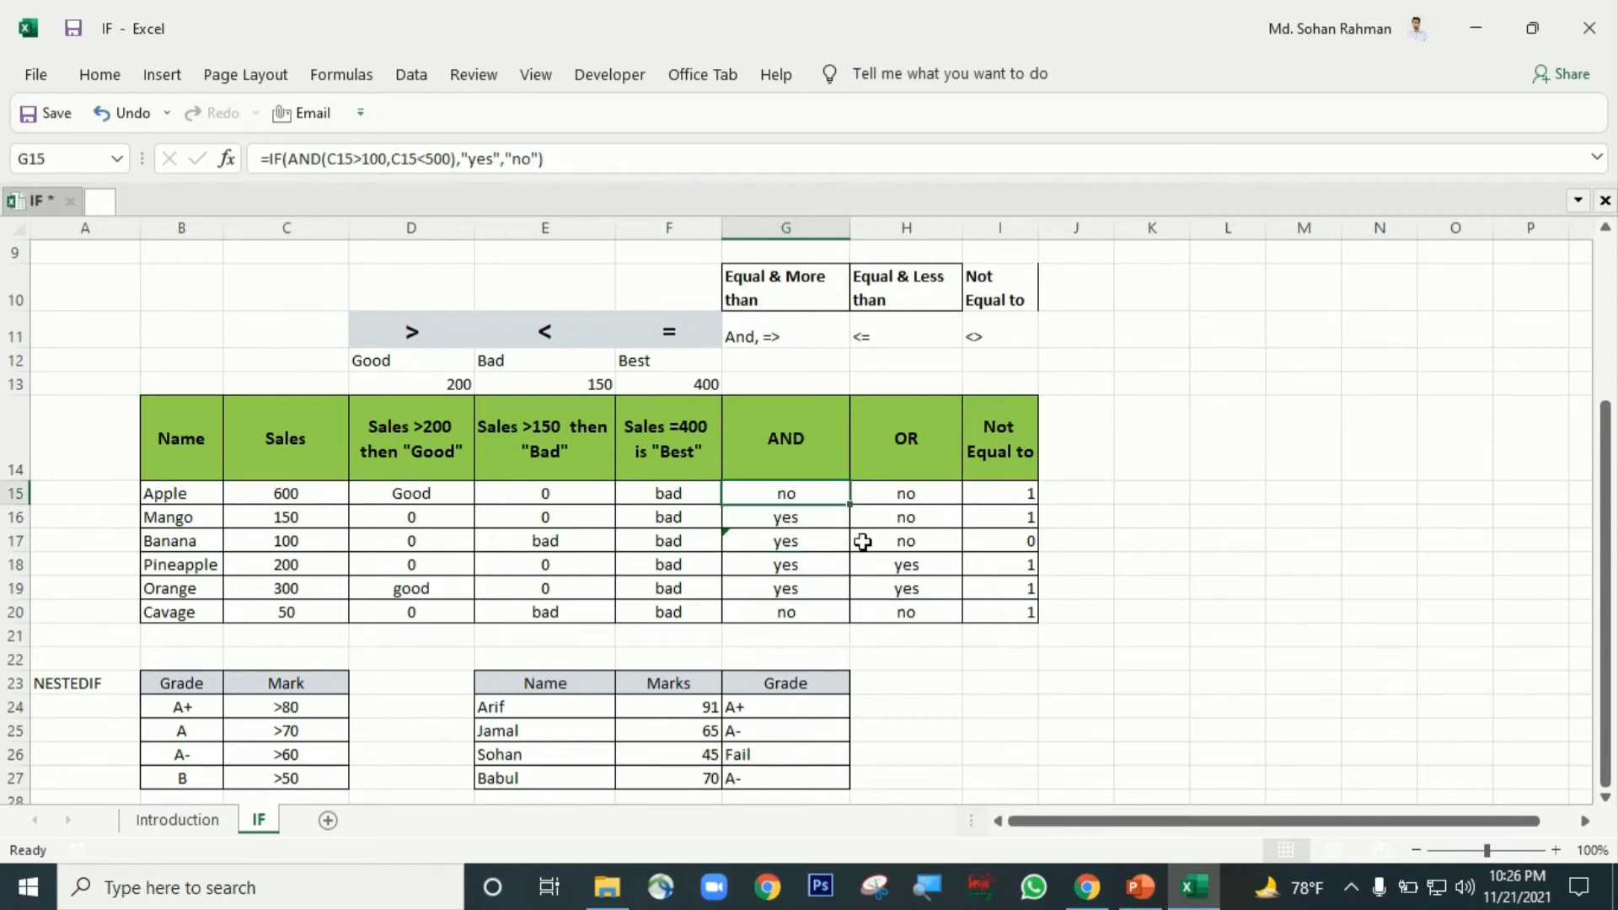
left_click(906, 496)
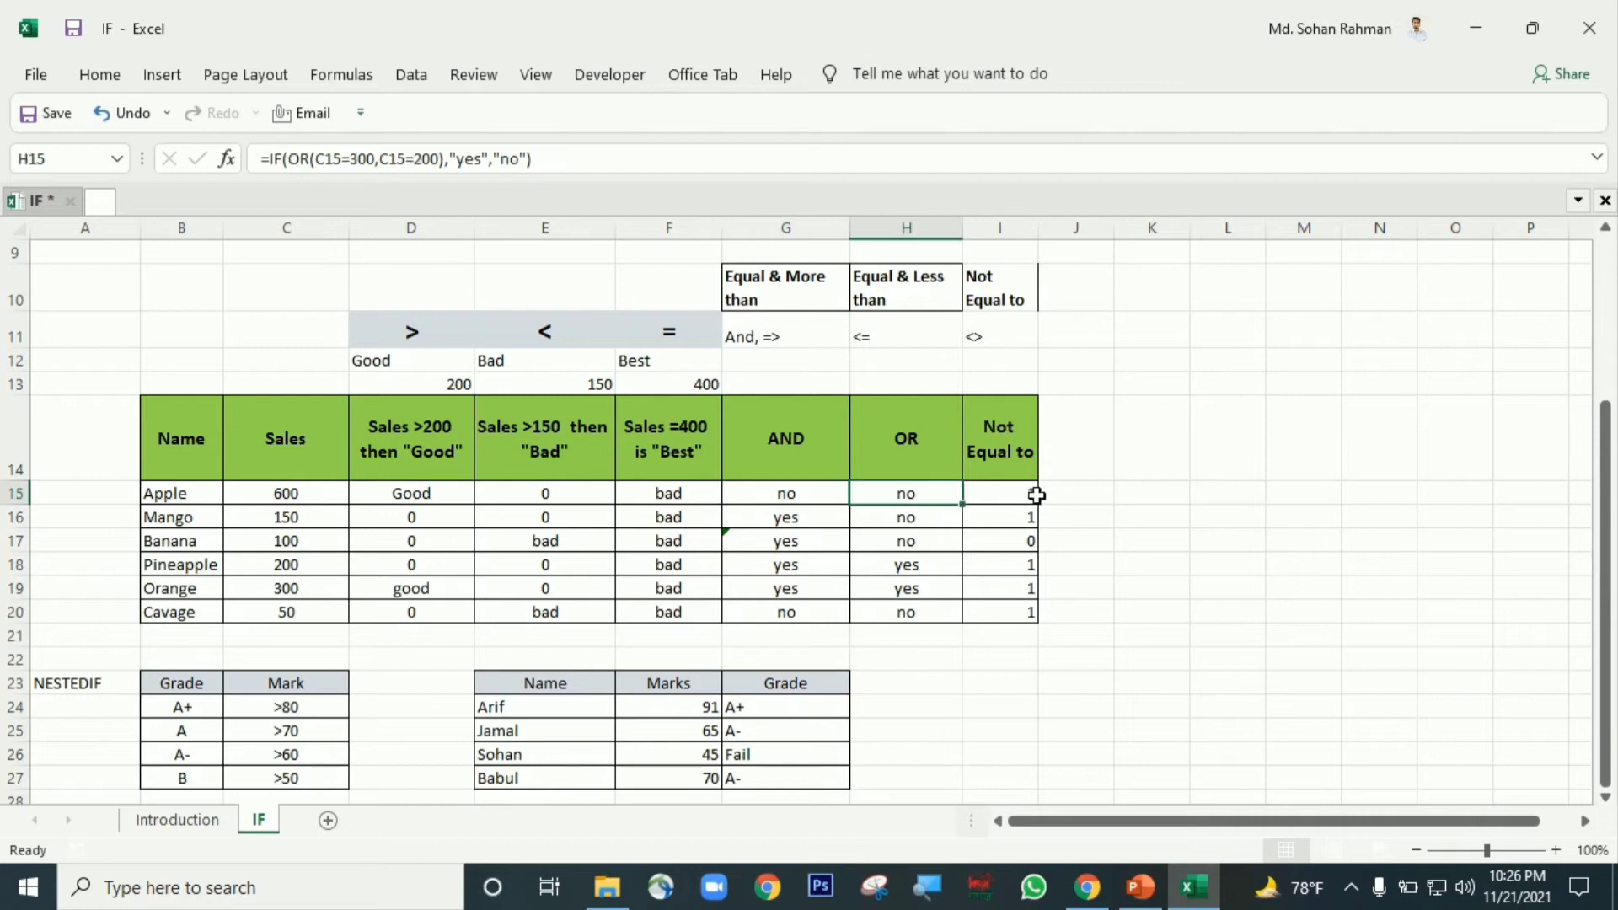
left_click(312, 499)
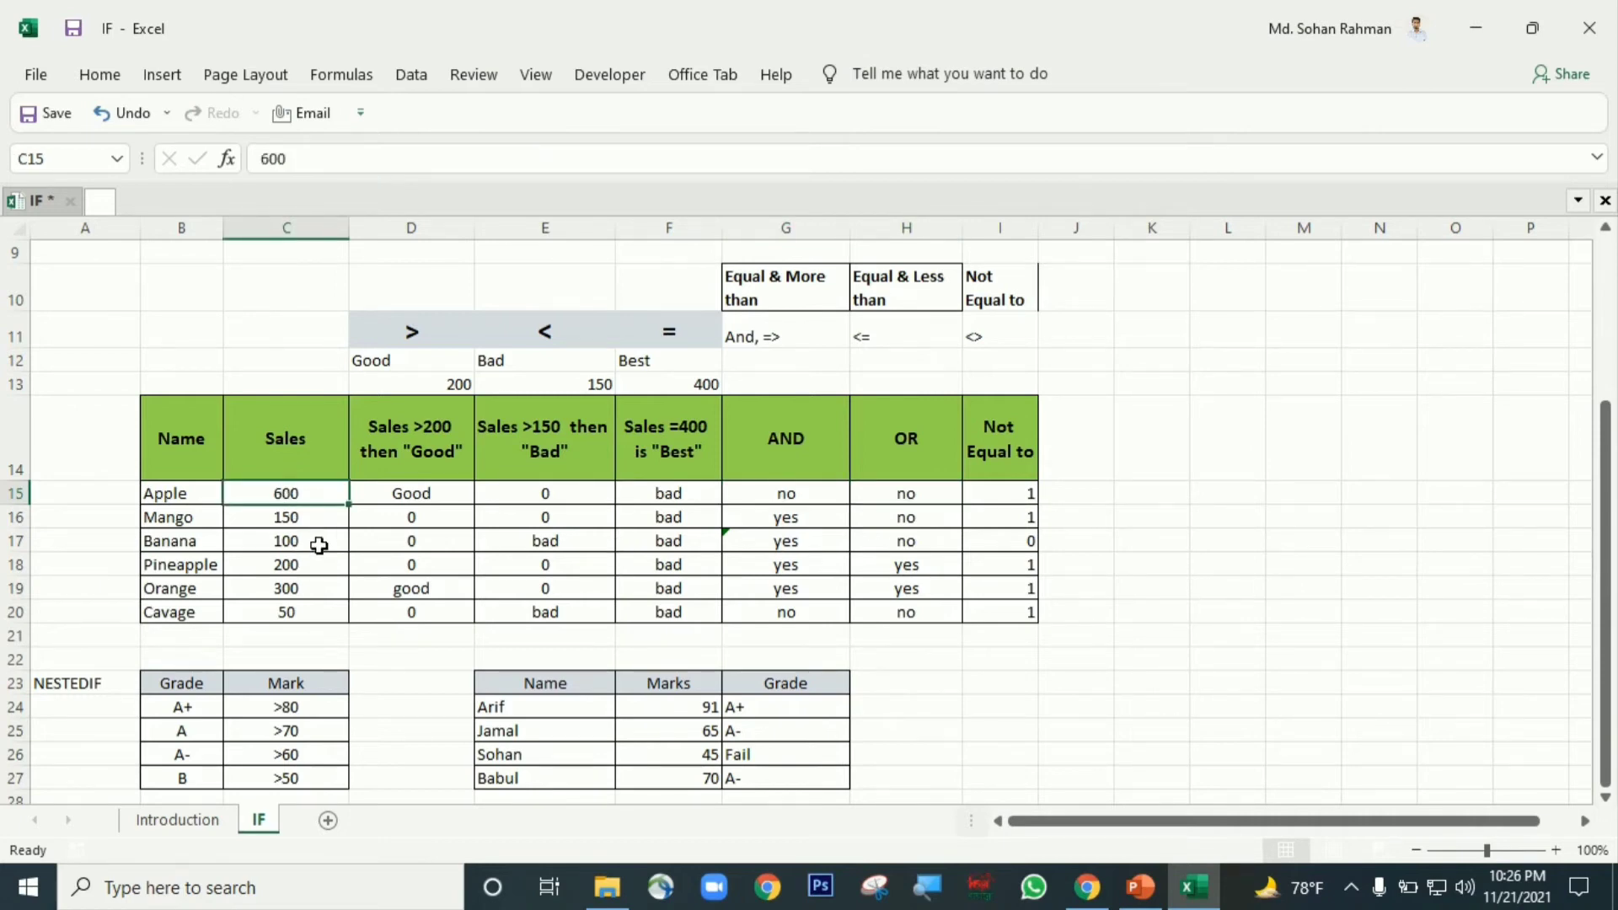
left_click(919, 490)
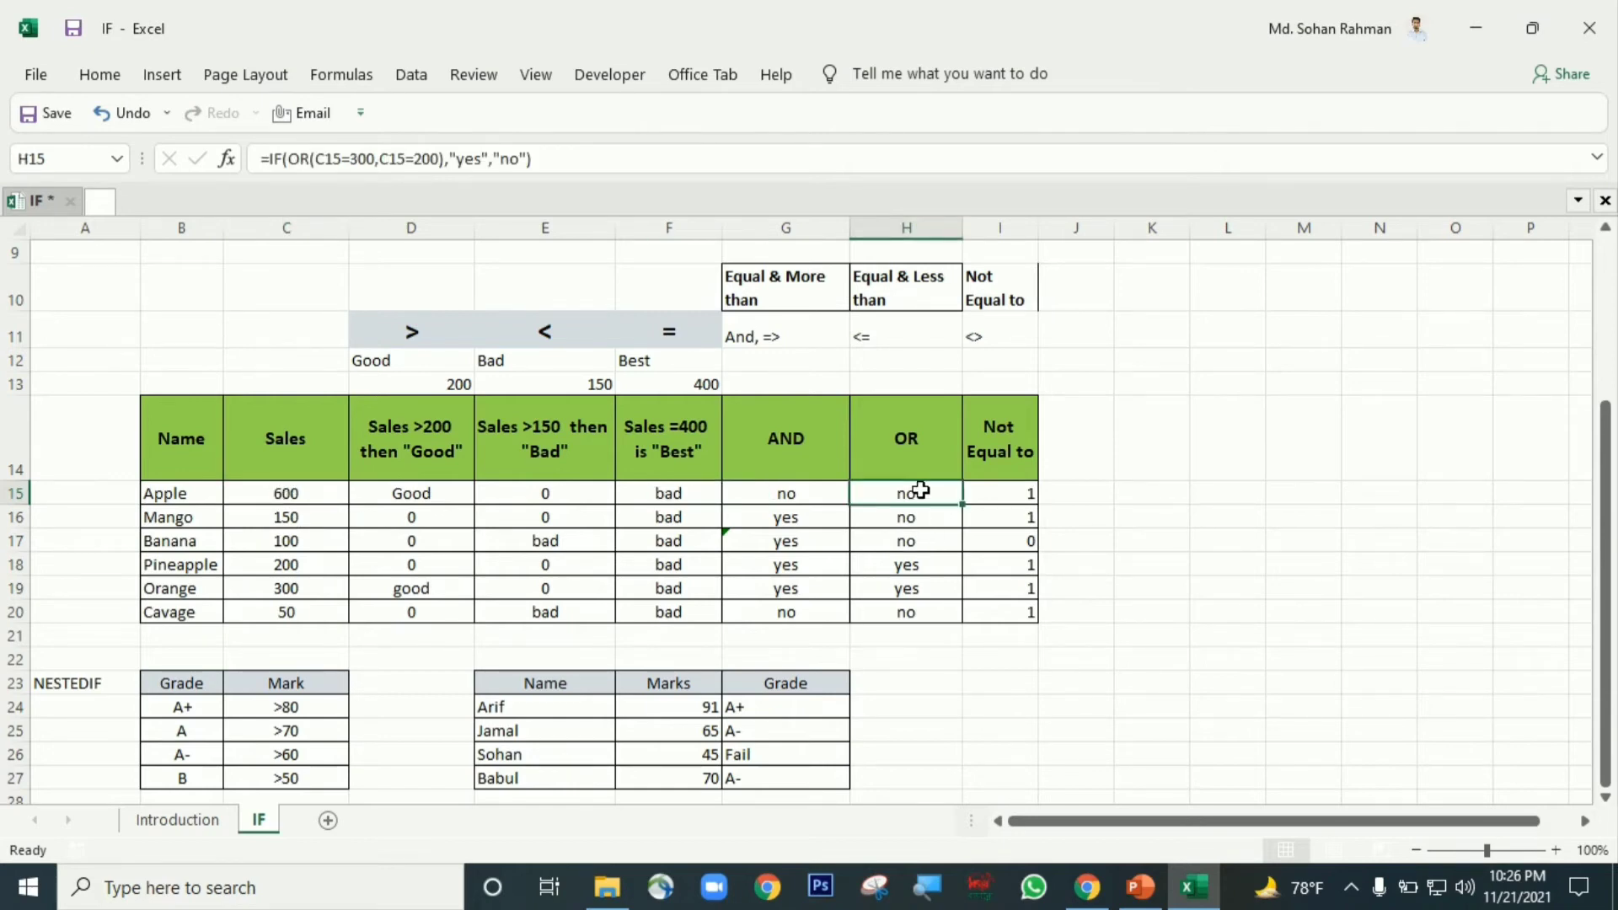
type("=IF(or")
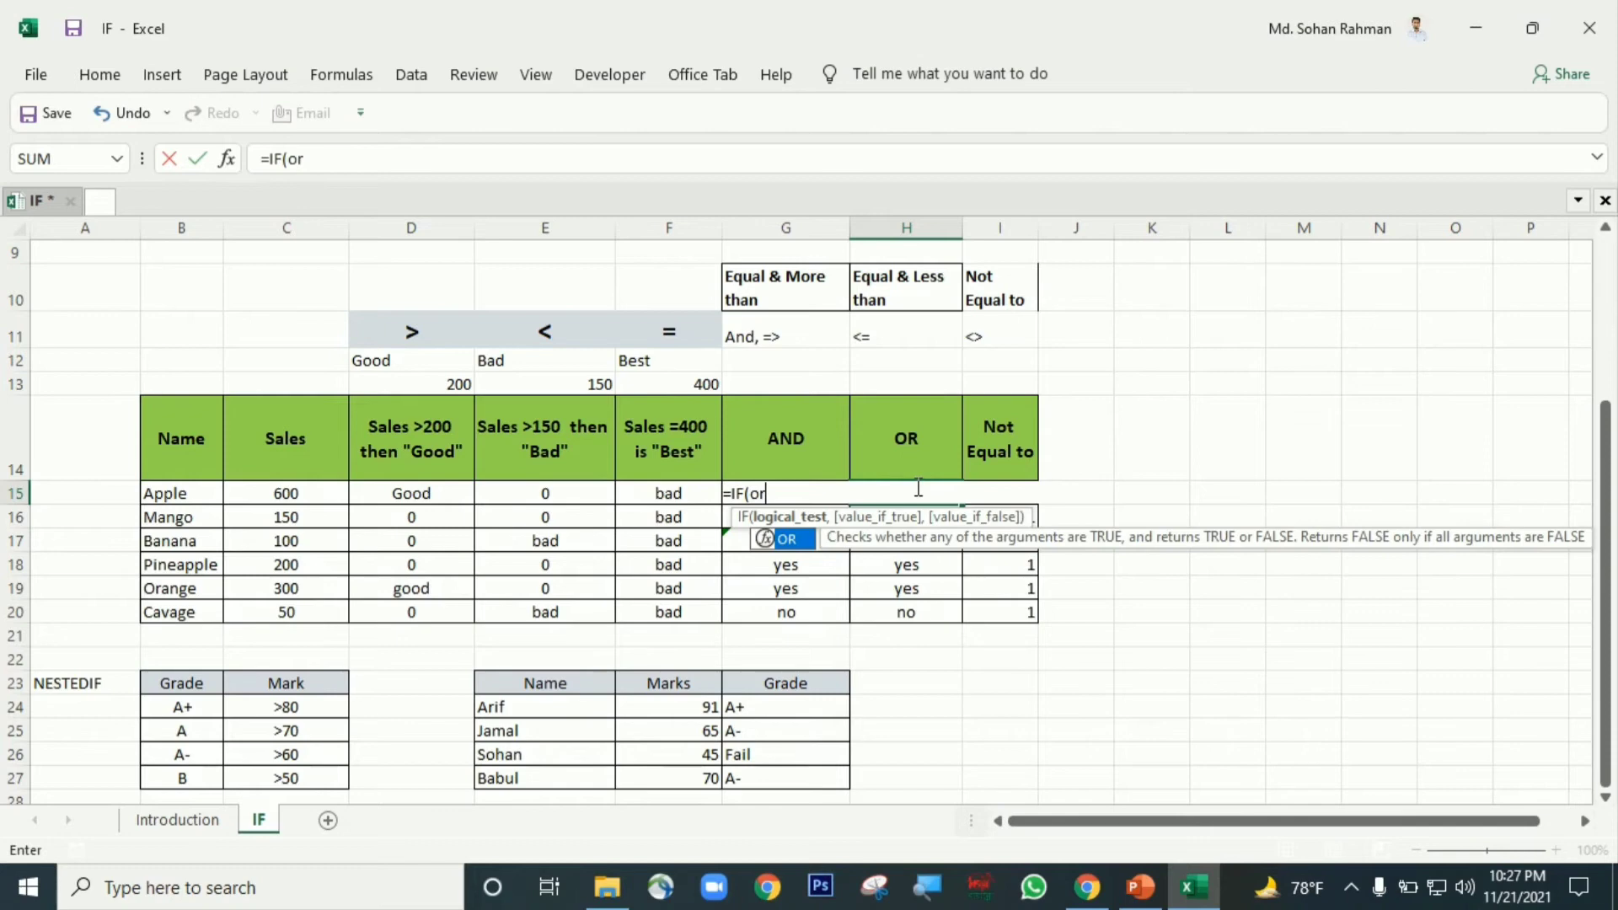
key("Tab")
left_click(291, 495)
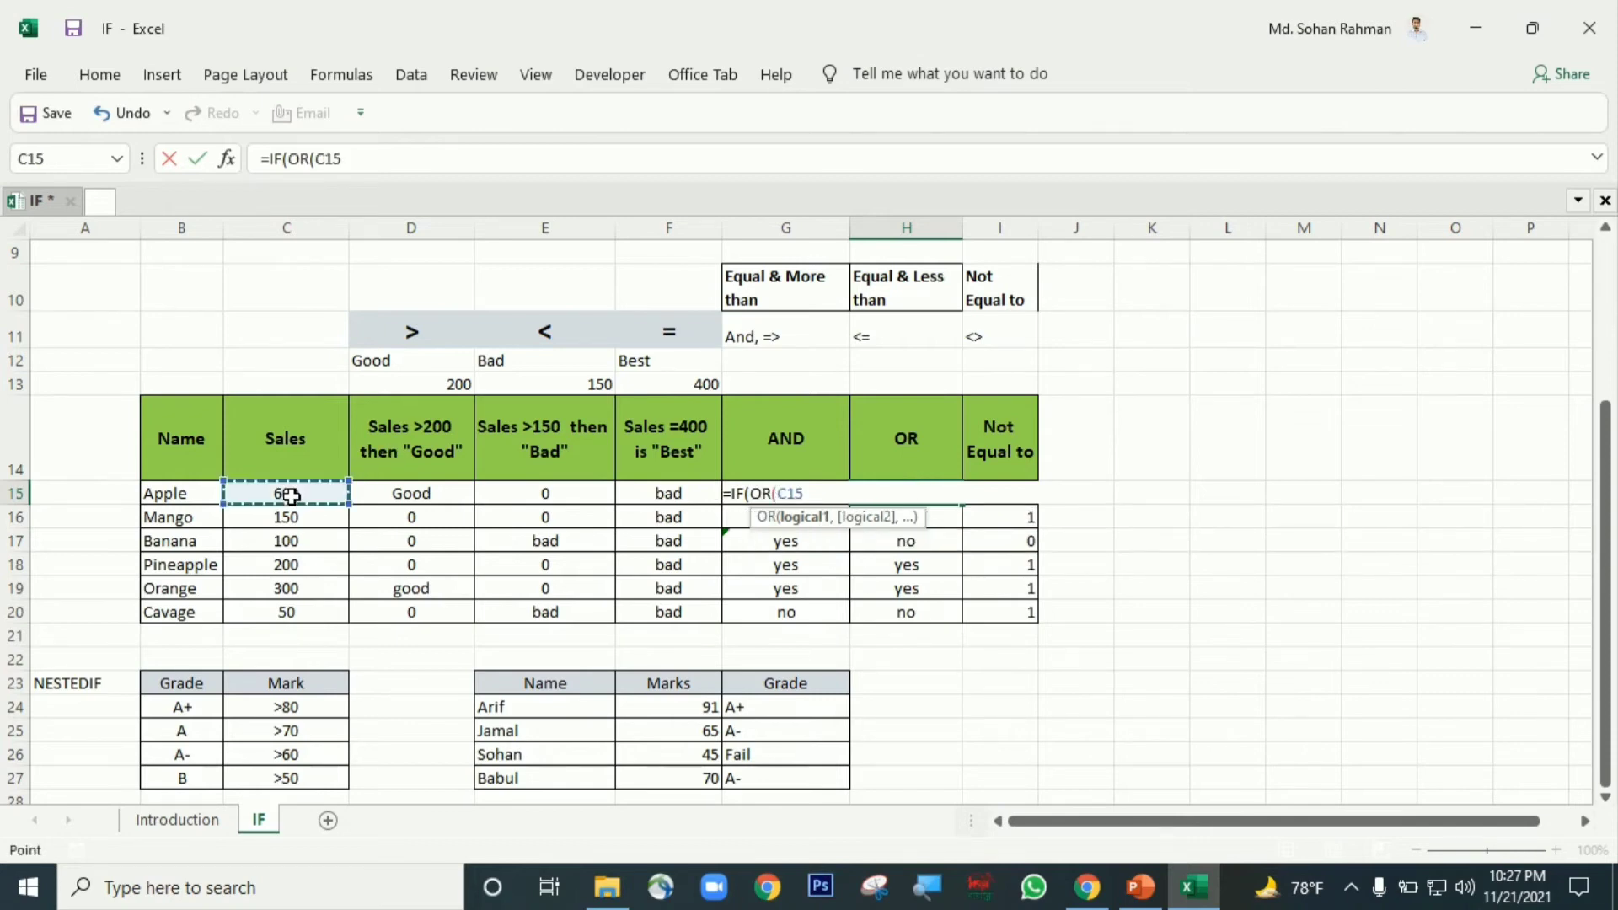
type(">100,")
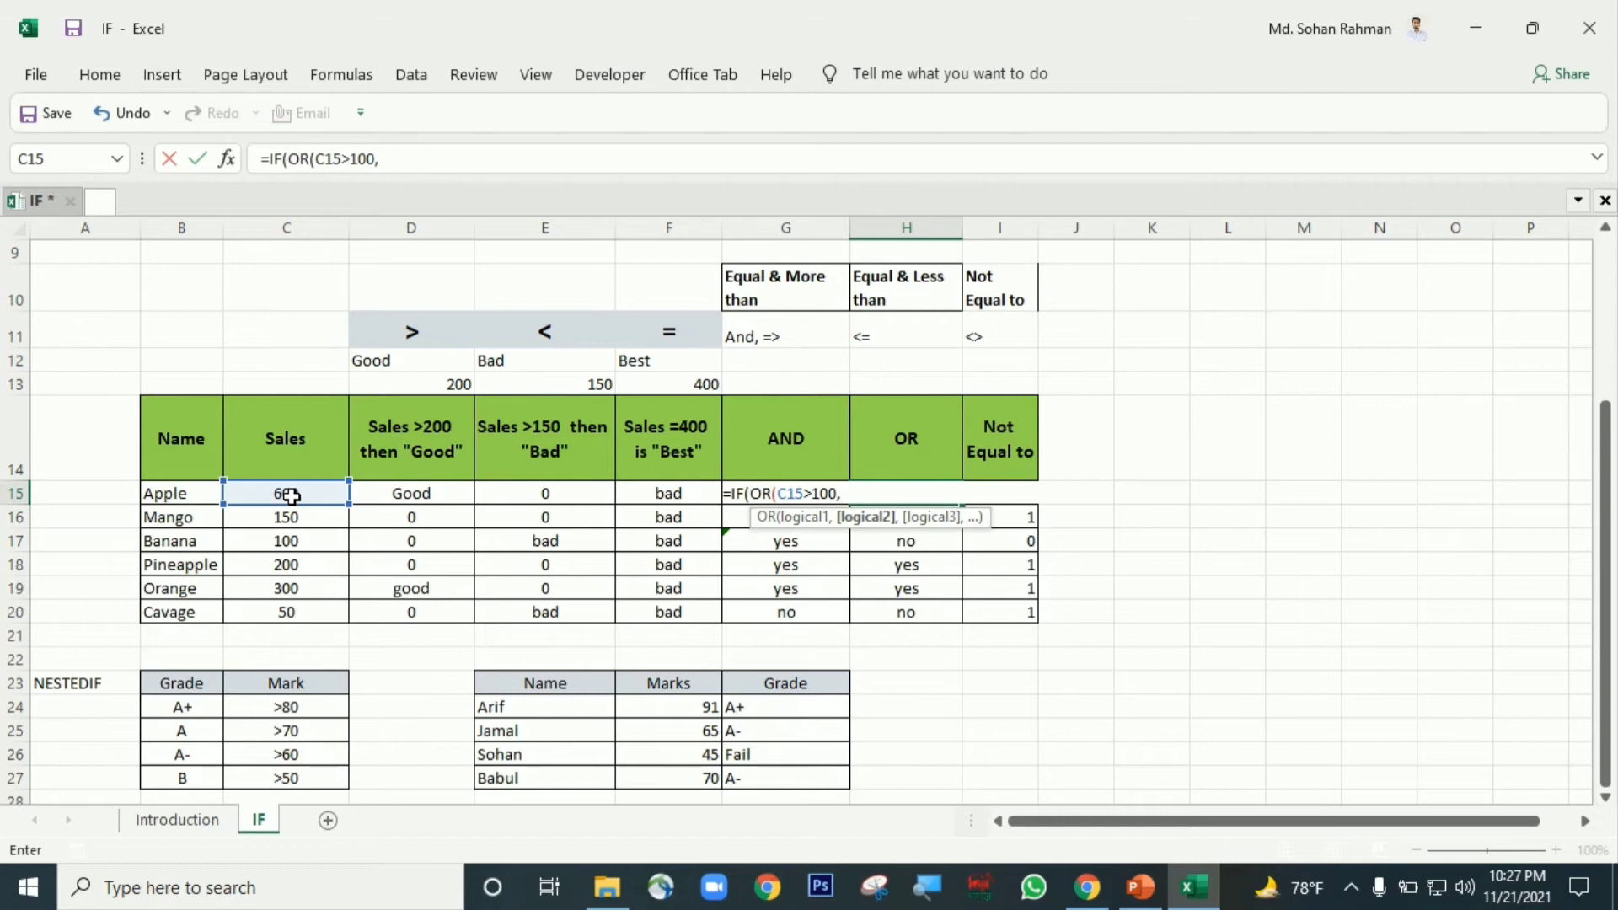
left_click(289, 494)
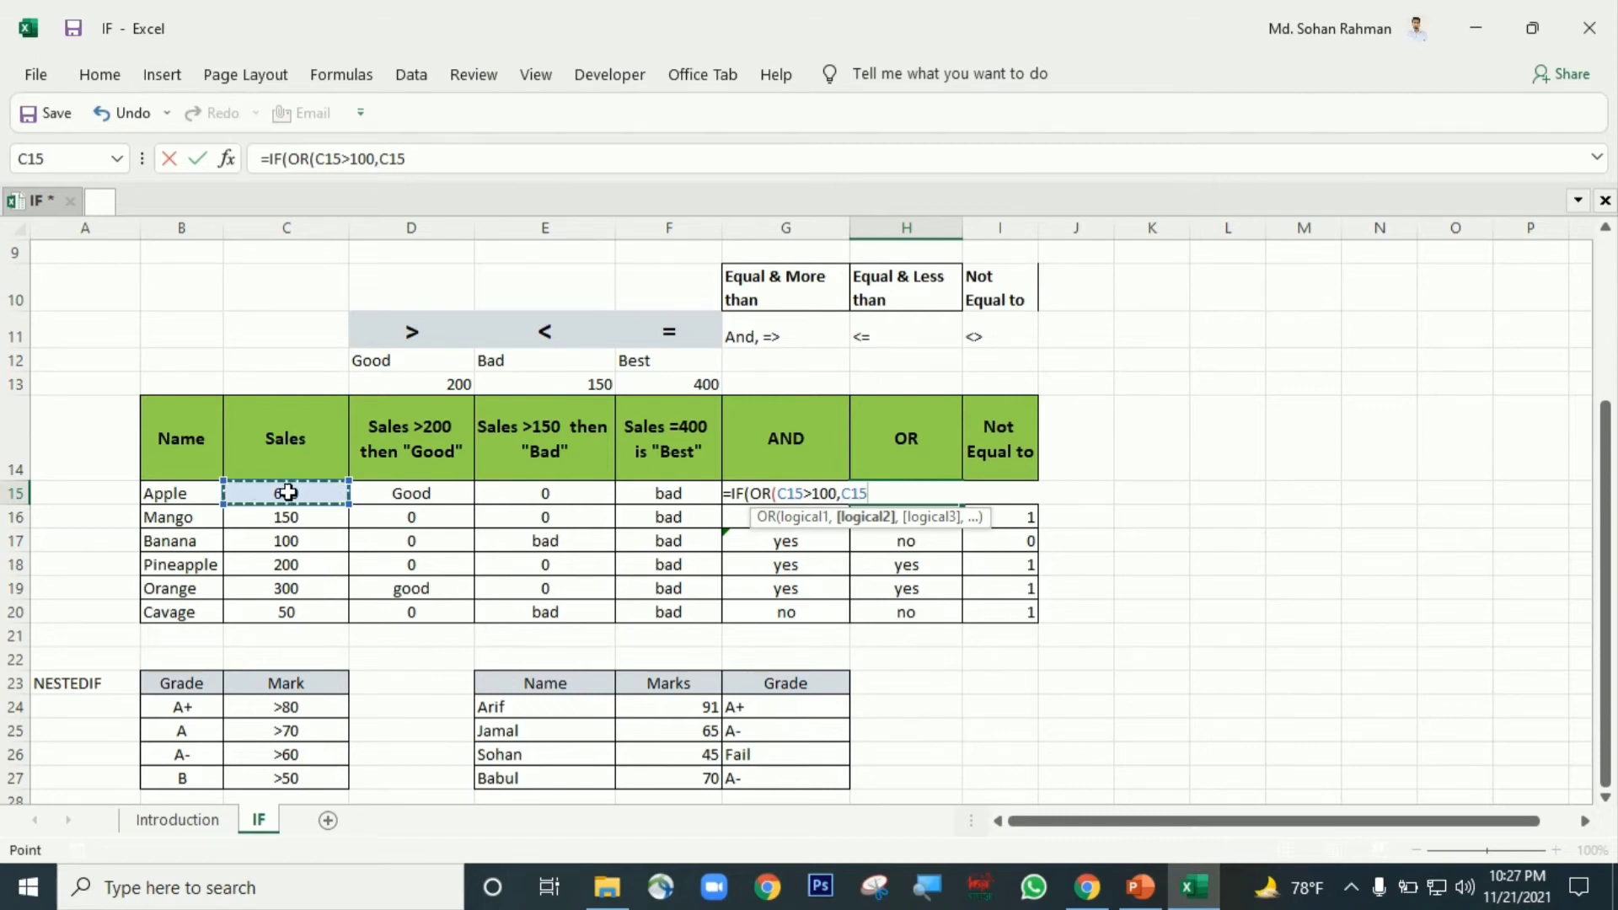
type("<500")
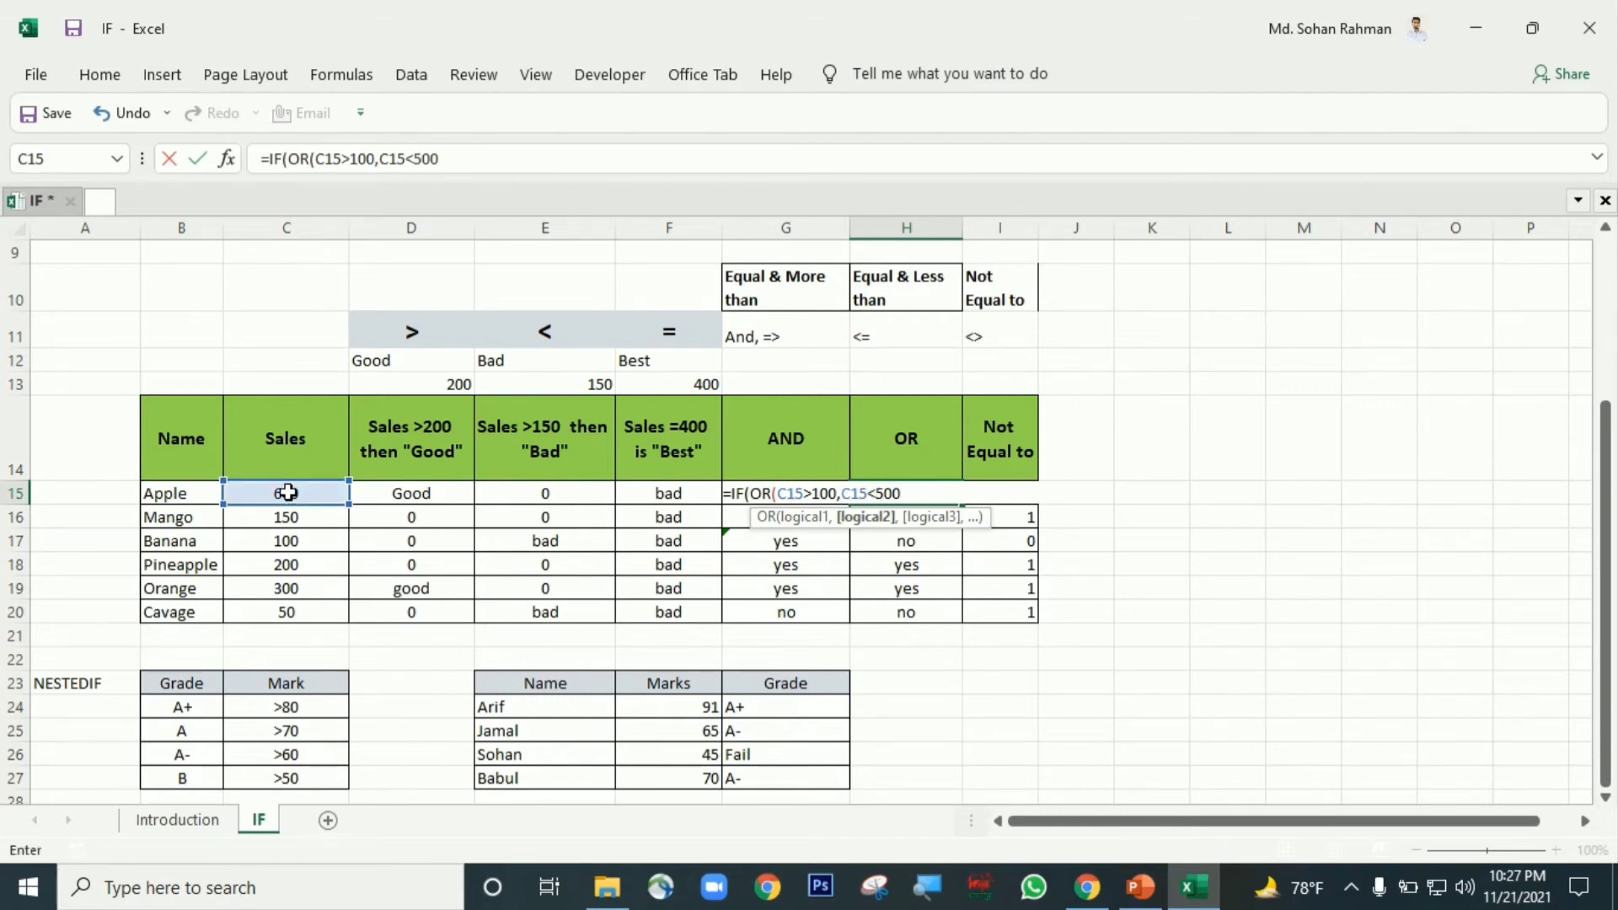
Complete the H15 formula with 1 as the true value and 0 as the false value.
type("),")
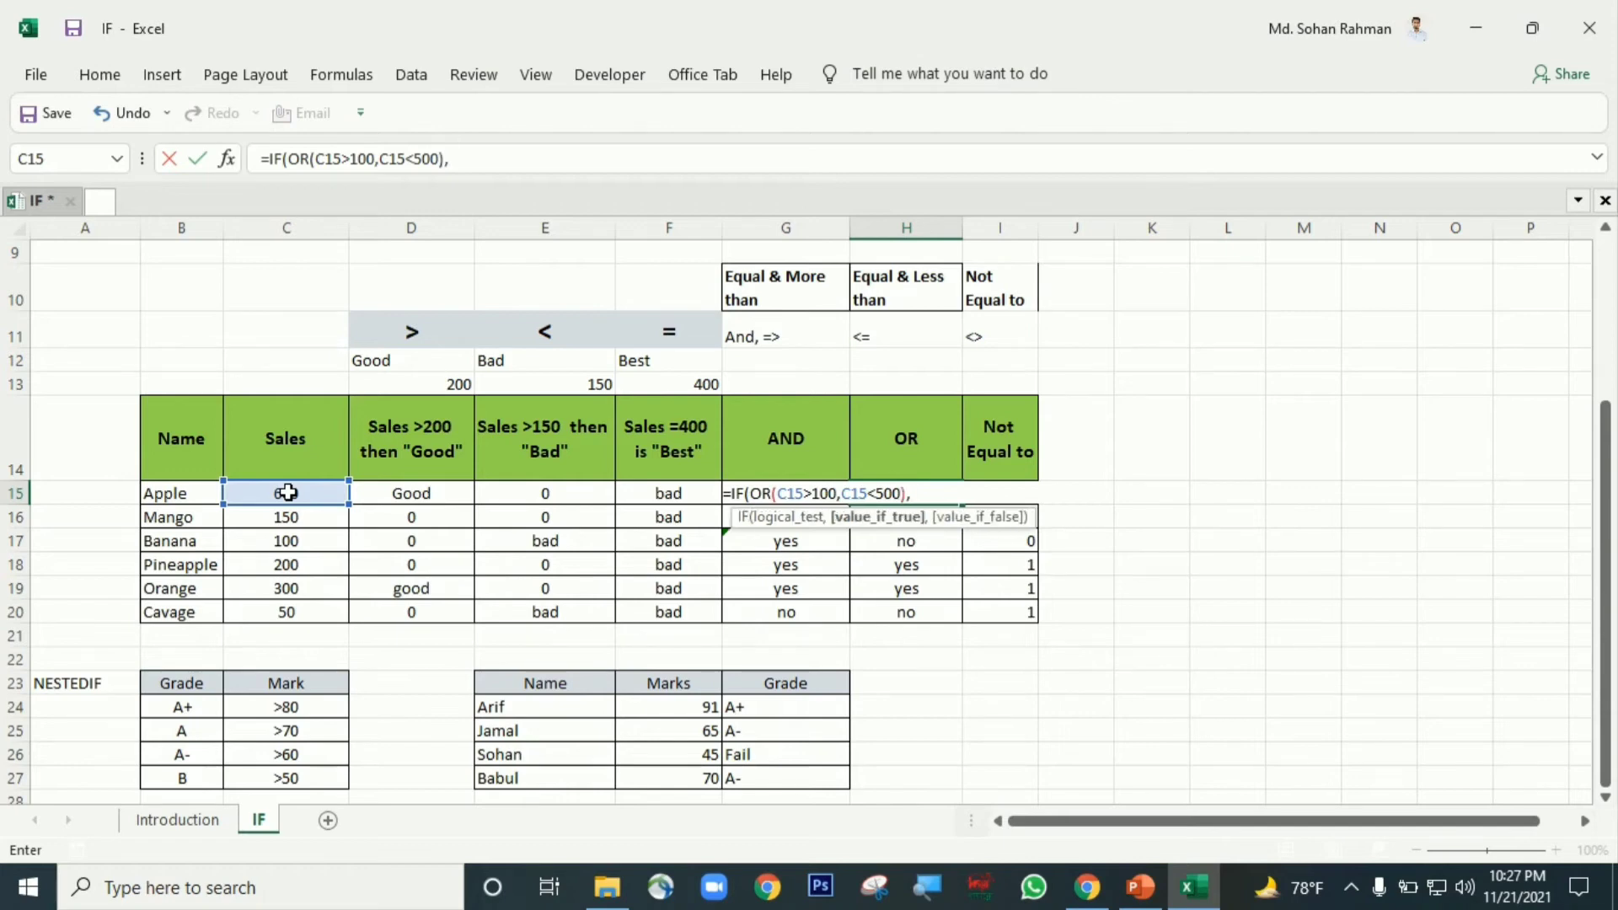
type("1,0)")
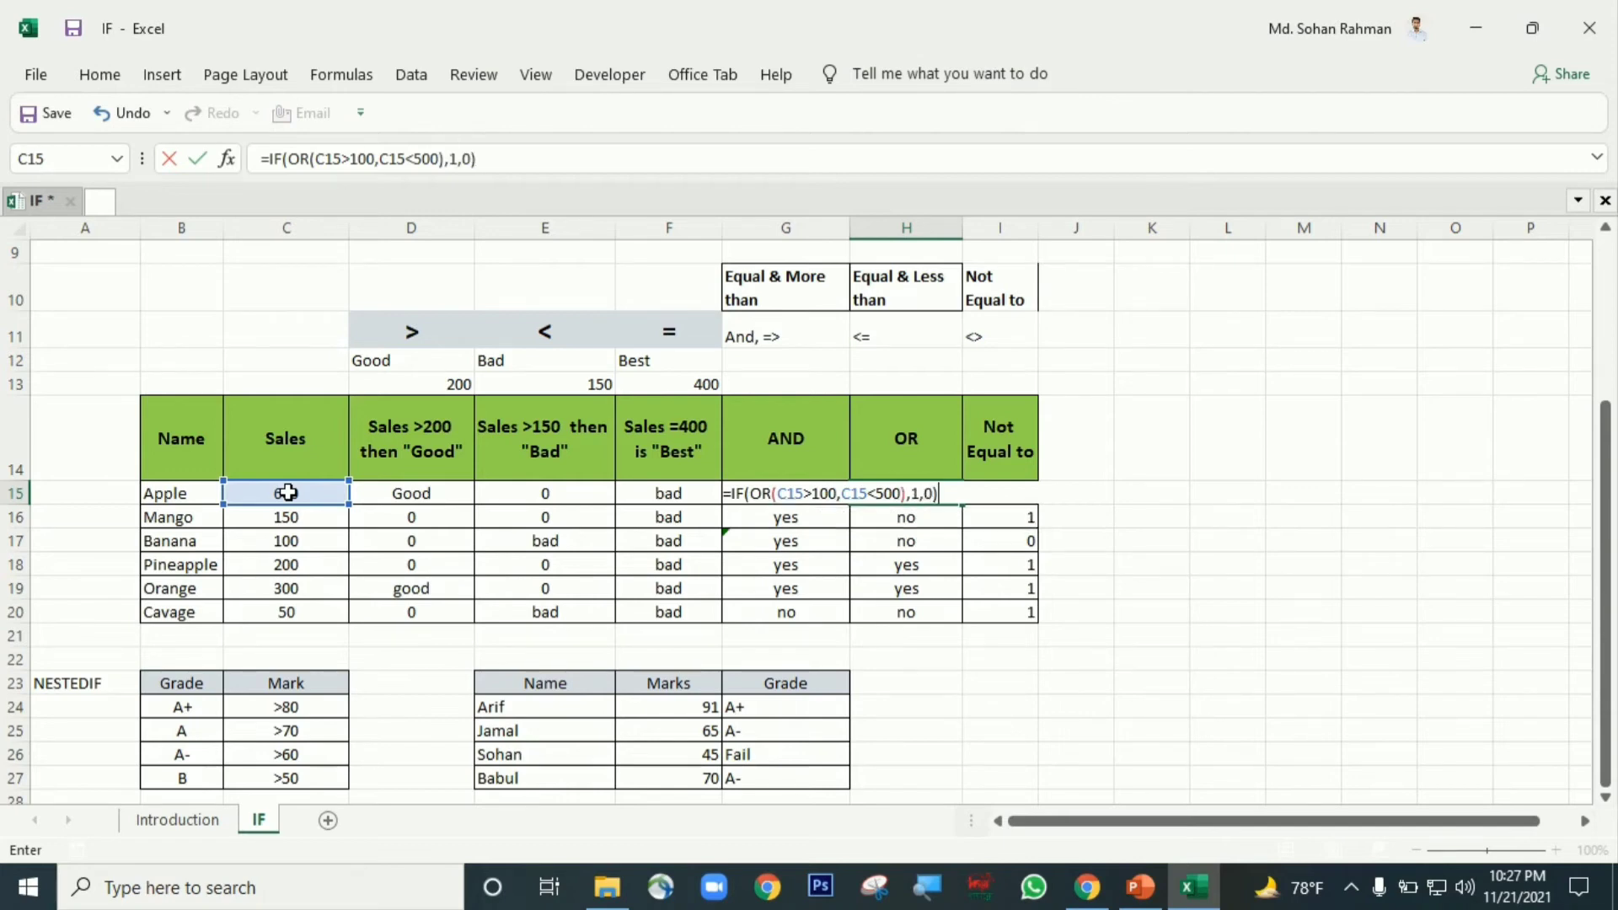
key("Return")
left_click(939, 493)
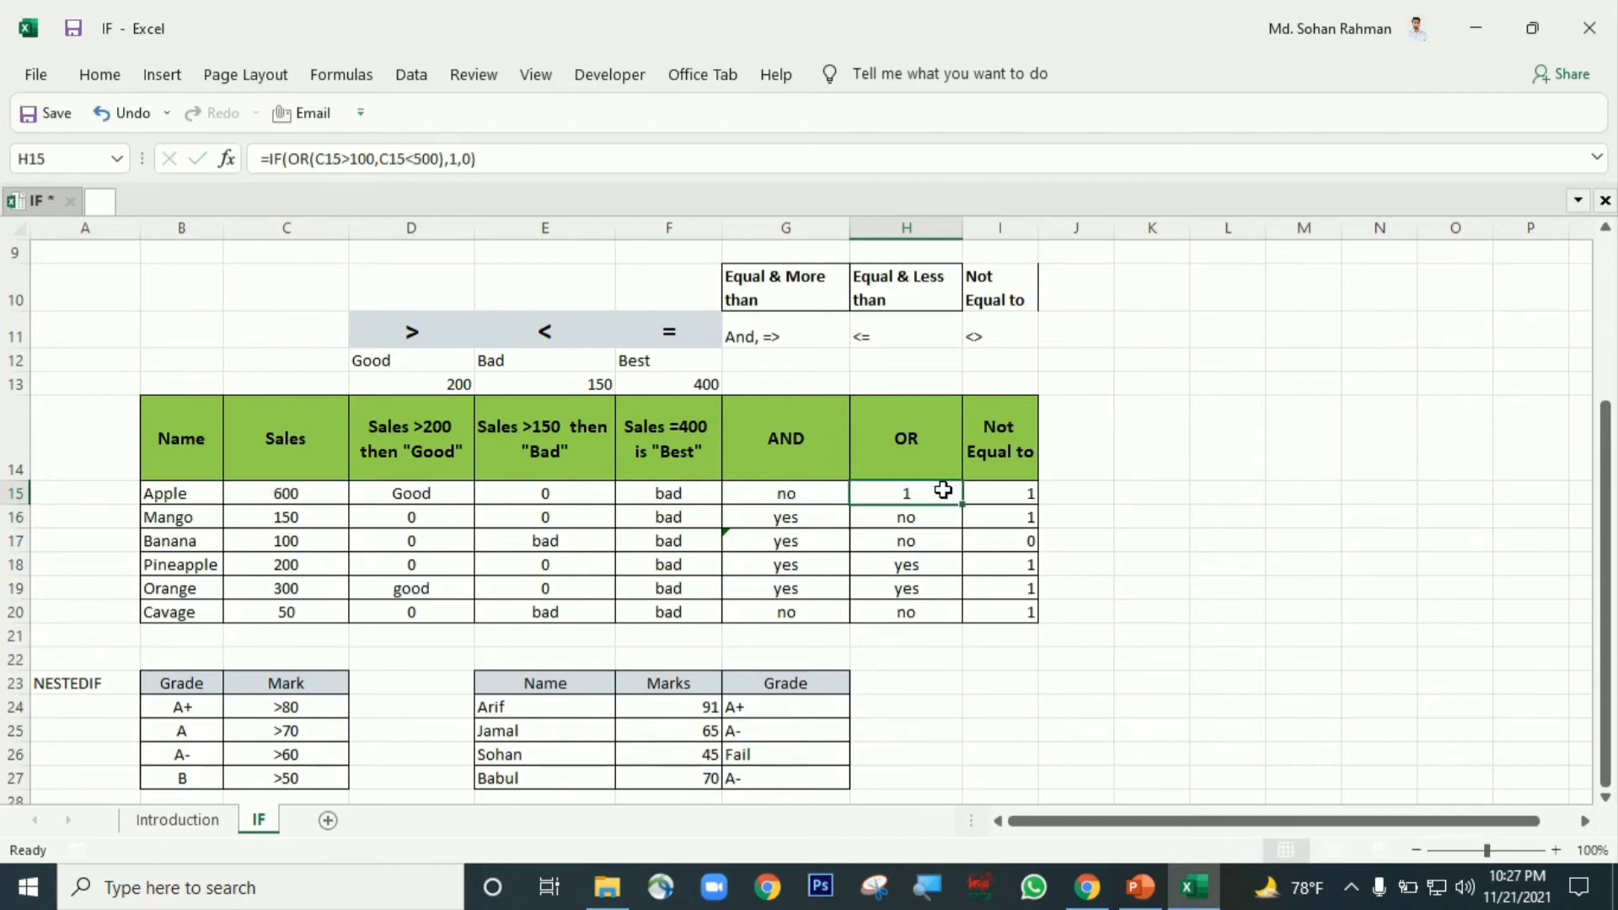
Compare H15 with Apple's sales value and fill the OR formula down through H20.
left_click(274, 496)
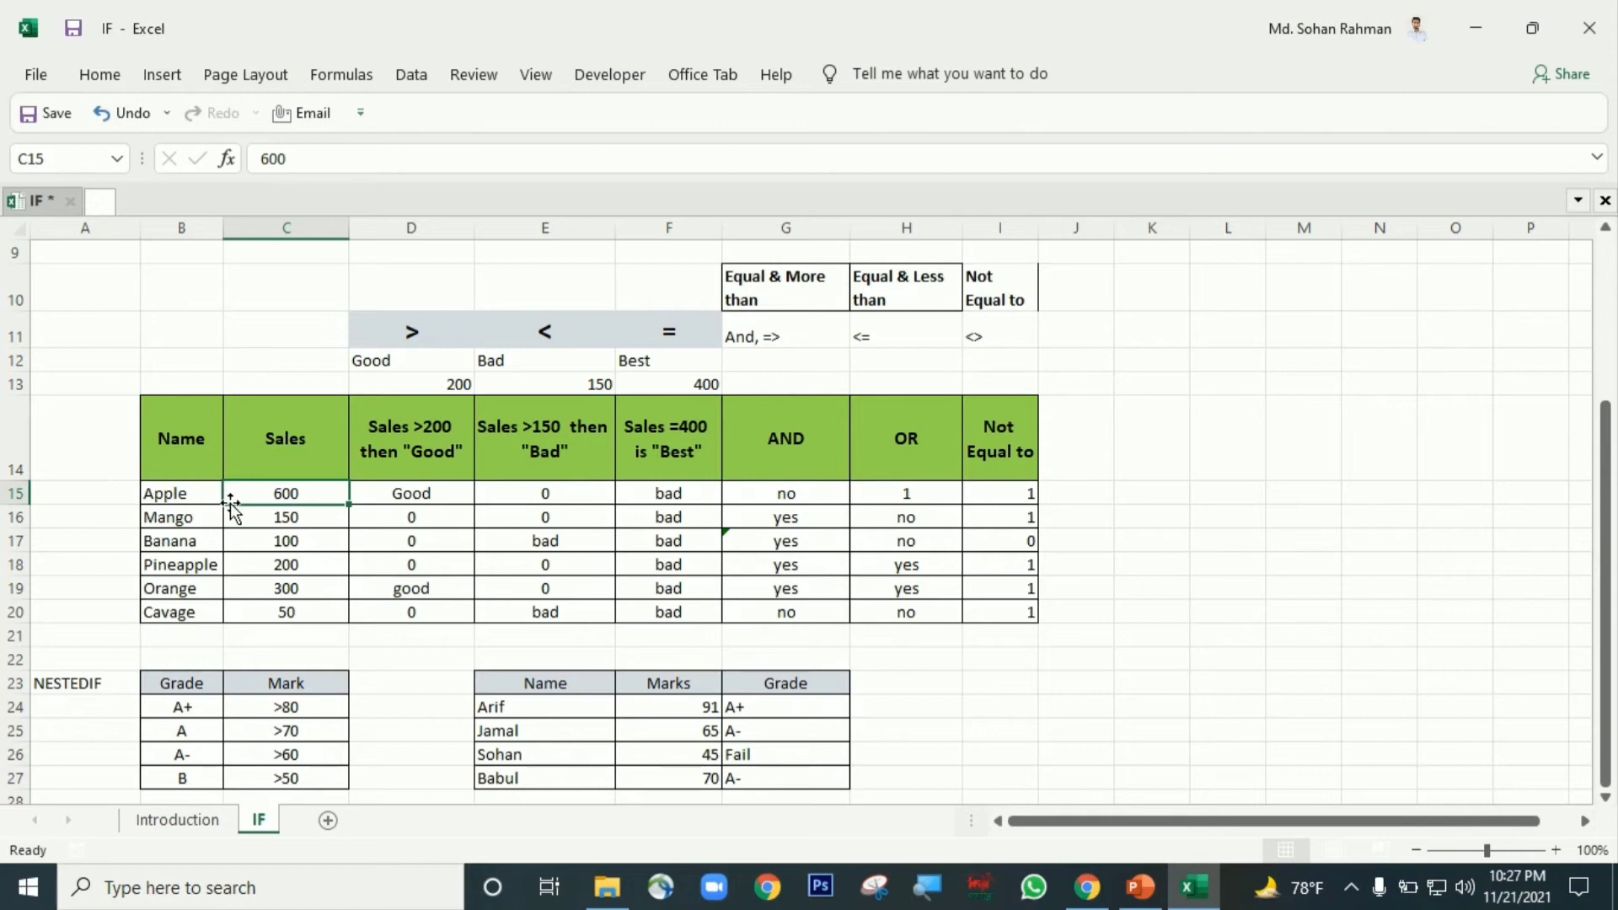
left_click(920, 488)
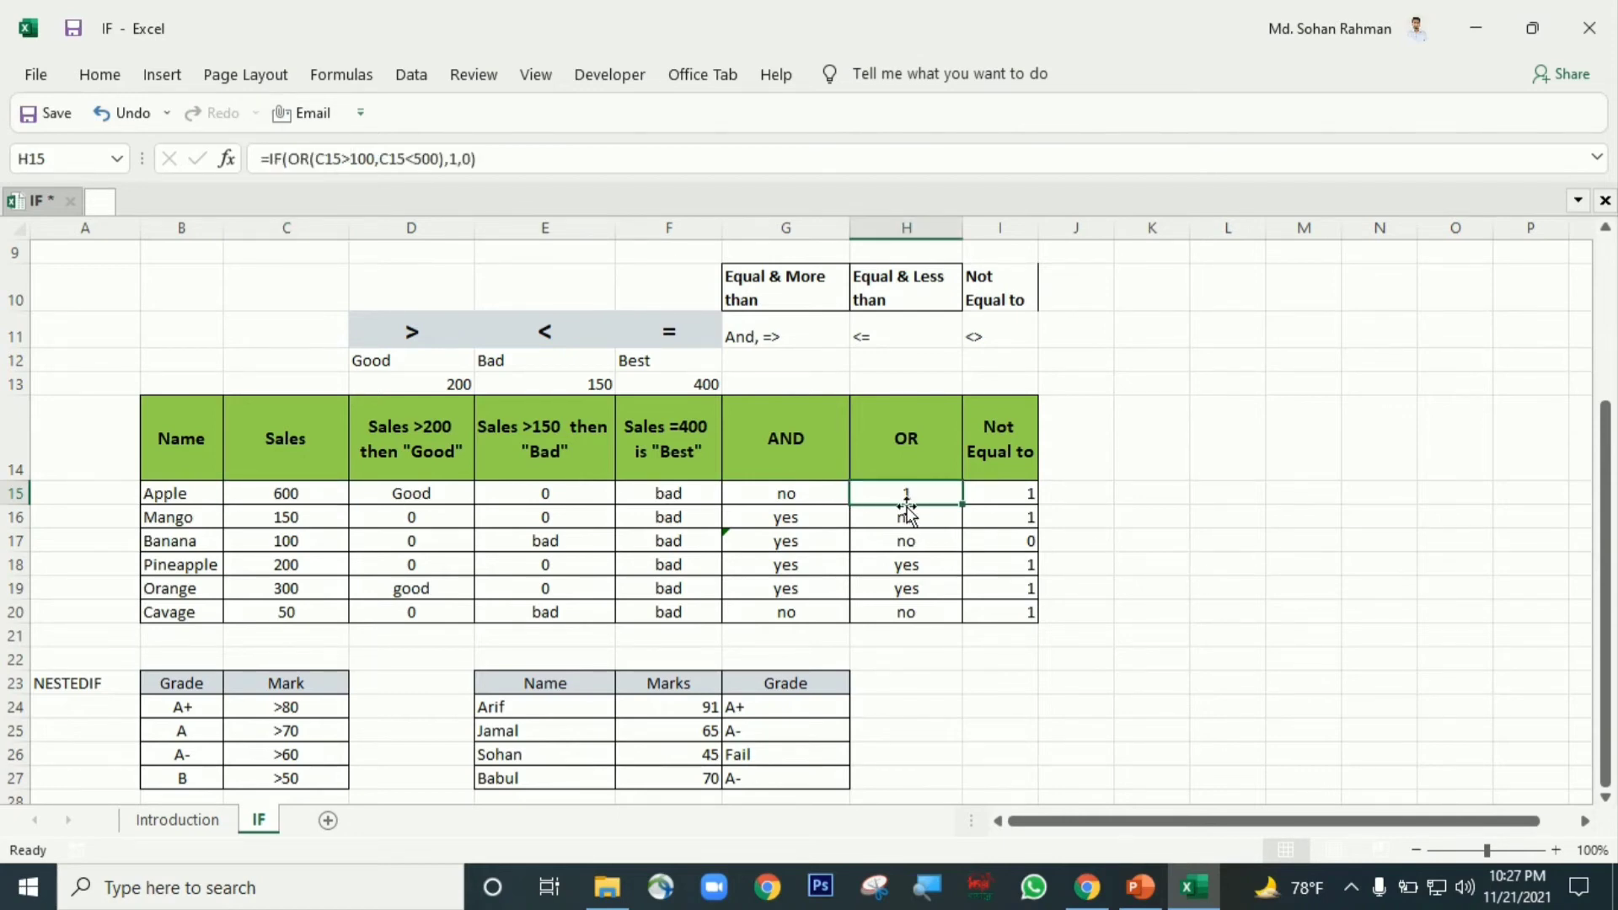
left_click_drag(961, 504, 954, 614)
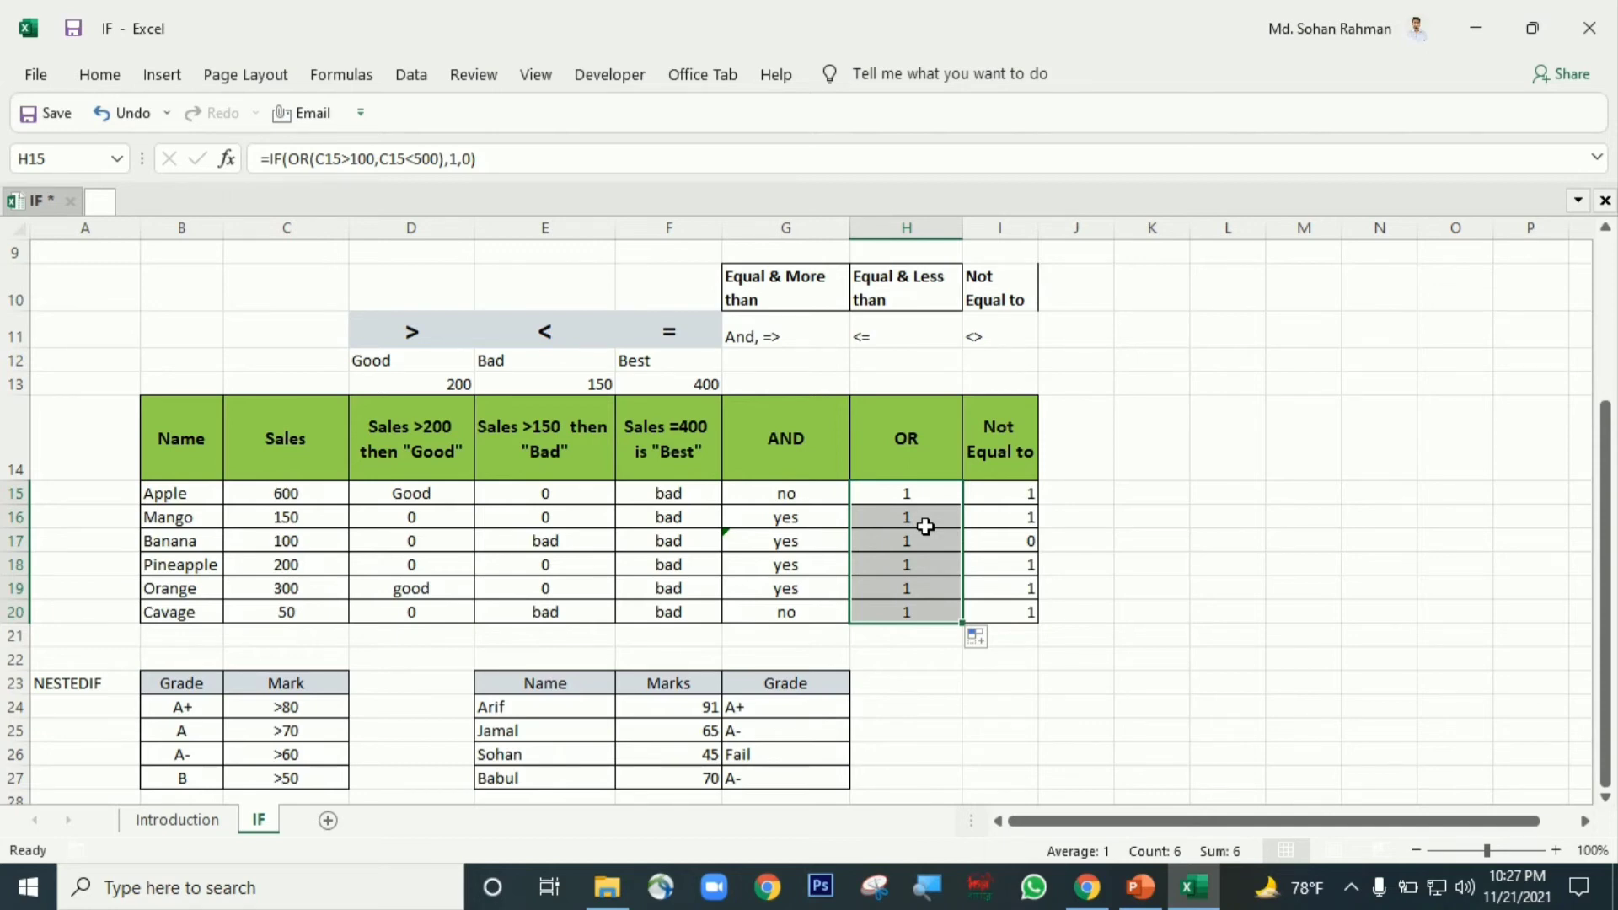
left_click(327, 493)
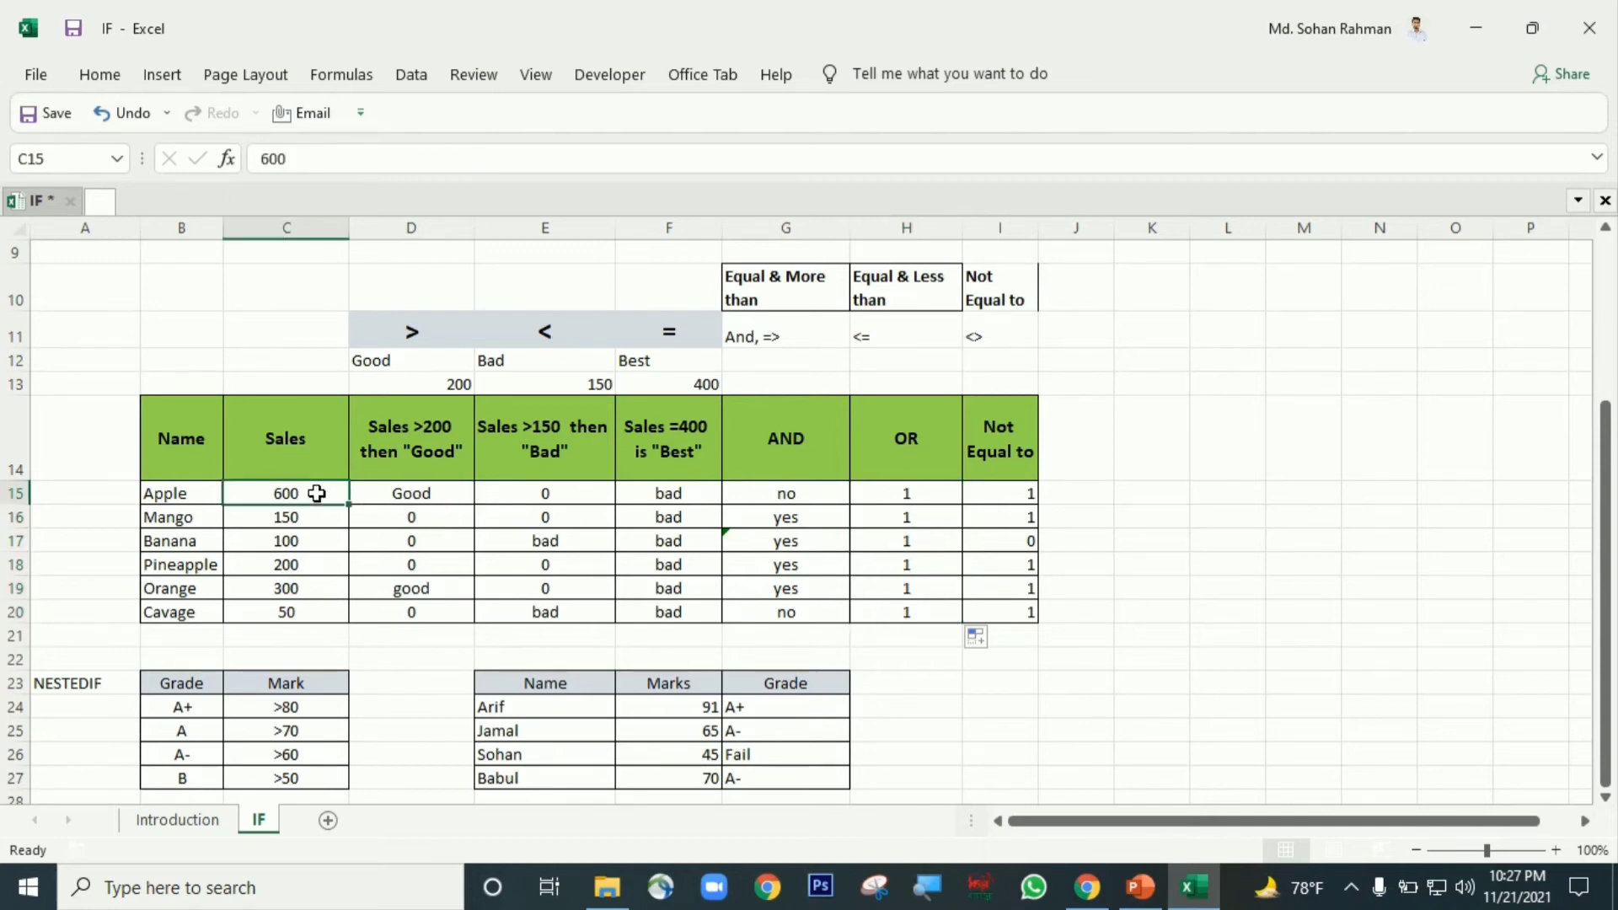
left_click(914, 501)
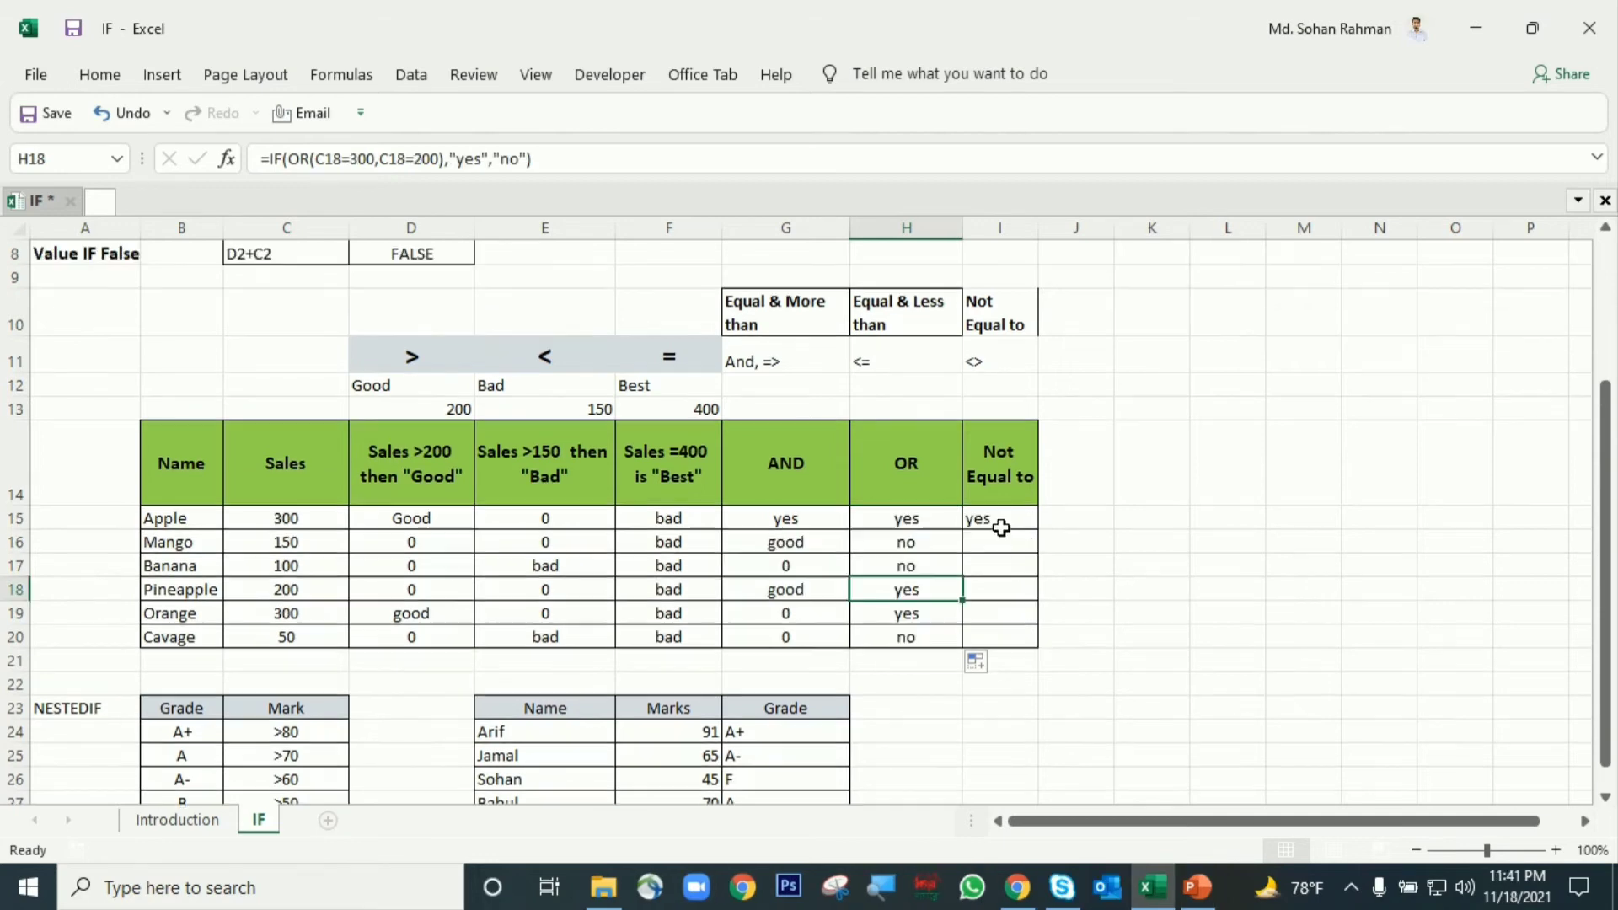
Review the existing not-equal formula in Apple's I15 cell against the IF example table.
left_click(1003, 520)
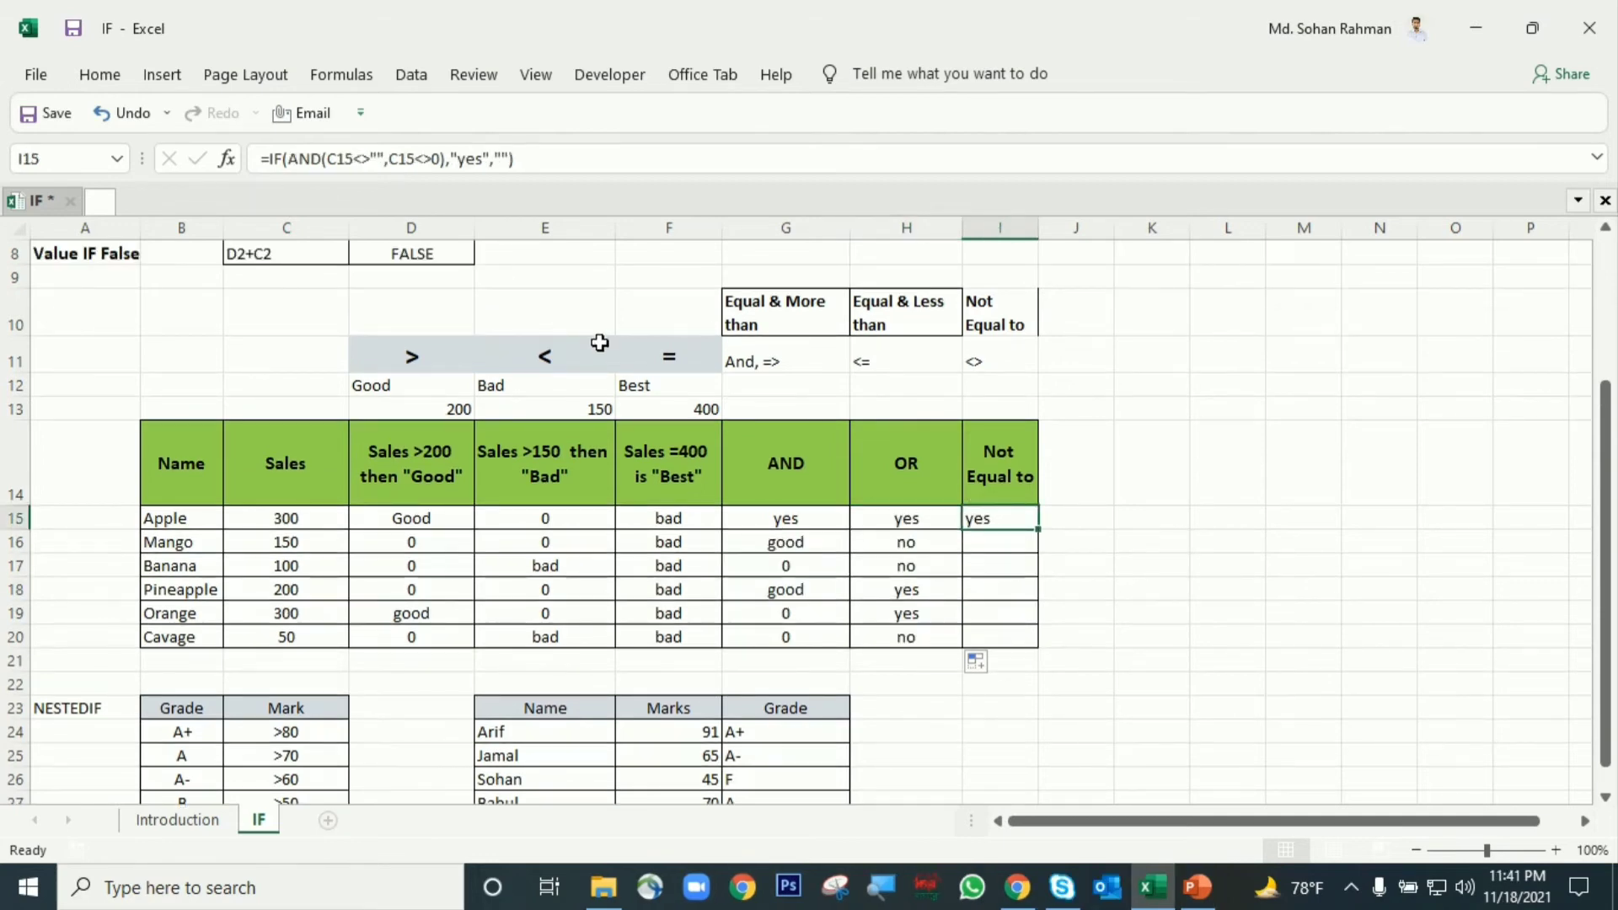
scroll(696, 511, "up", 3)
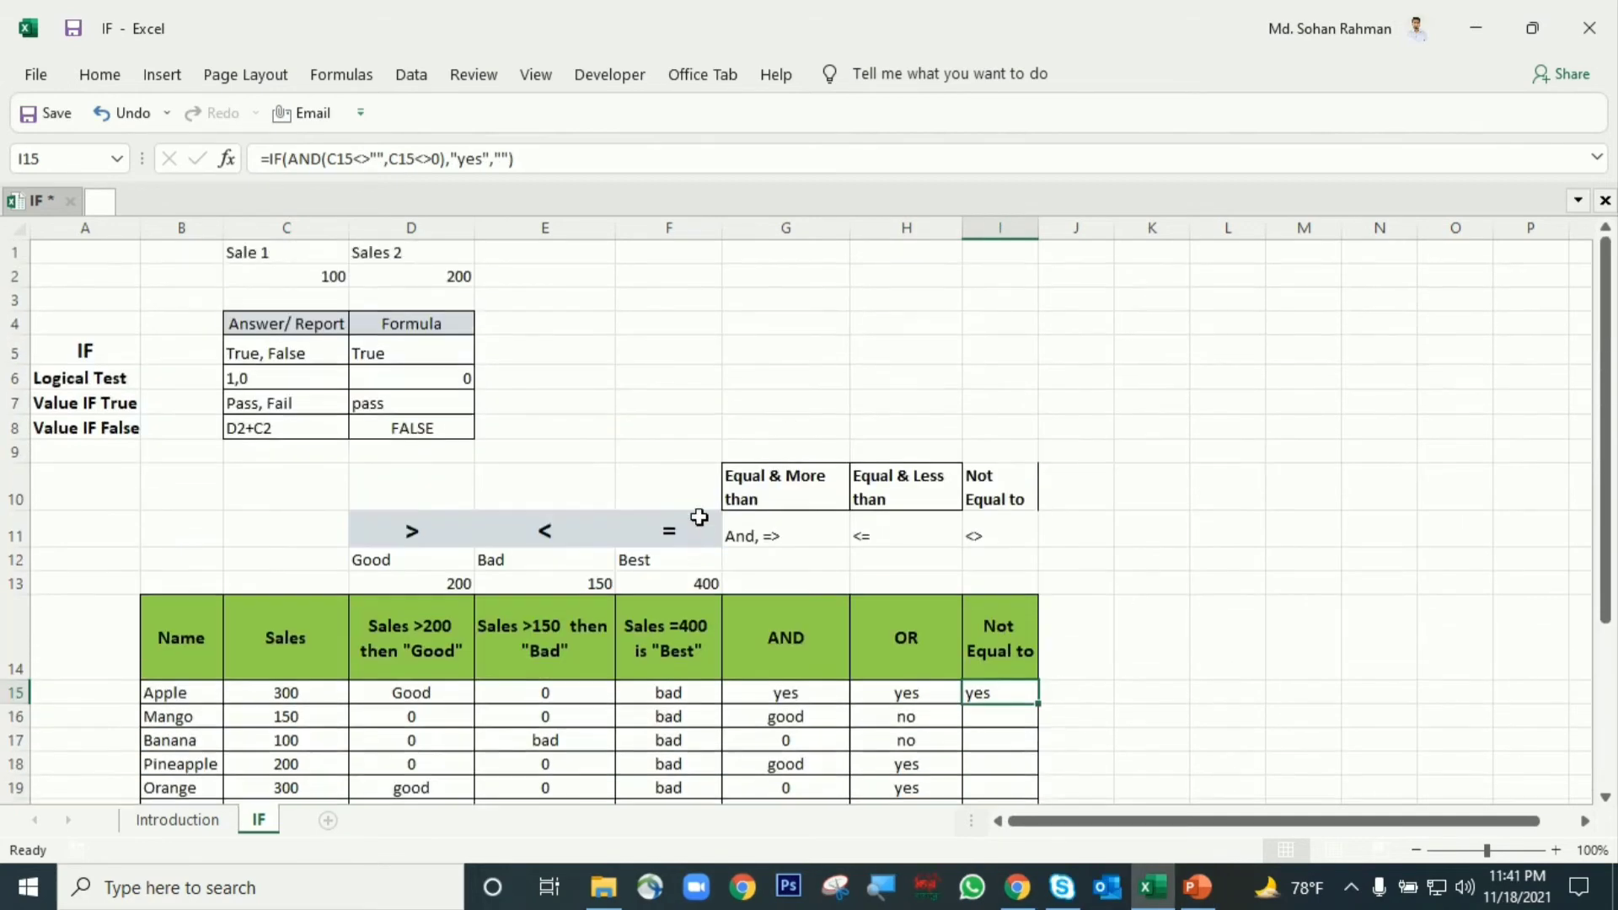
left_click(426, 358)
scroll(1037, 590, "down", 2)
left_click(1005, 515)
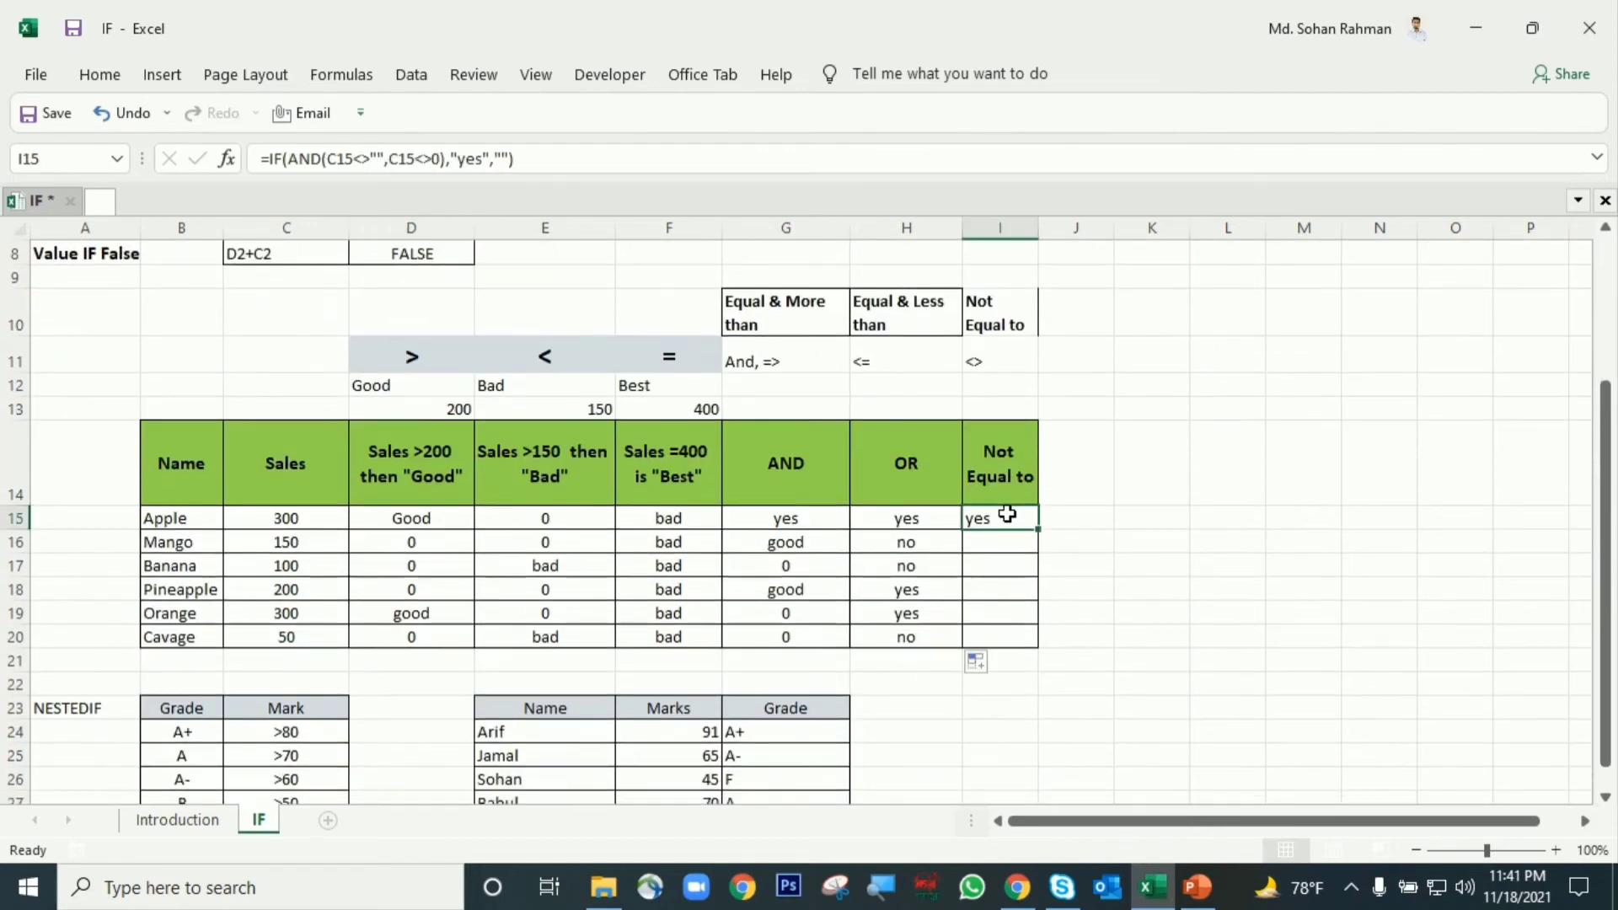
double_click(1007, 515)
key("Escape")
Overwrite Apple's I15 with =IF(C15<>100,1,0) and fill the formula down through I20.
type("=if")
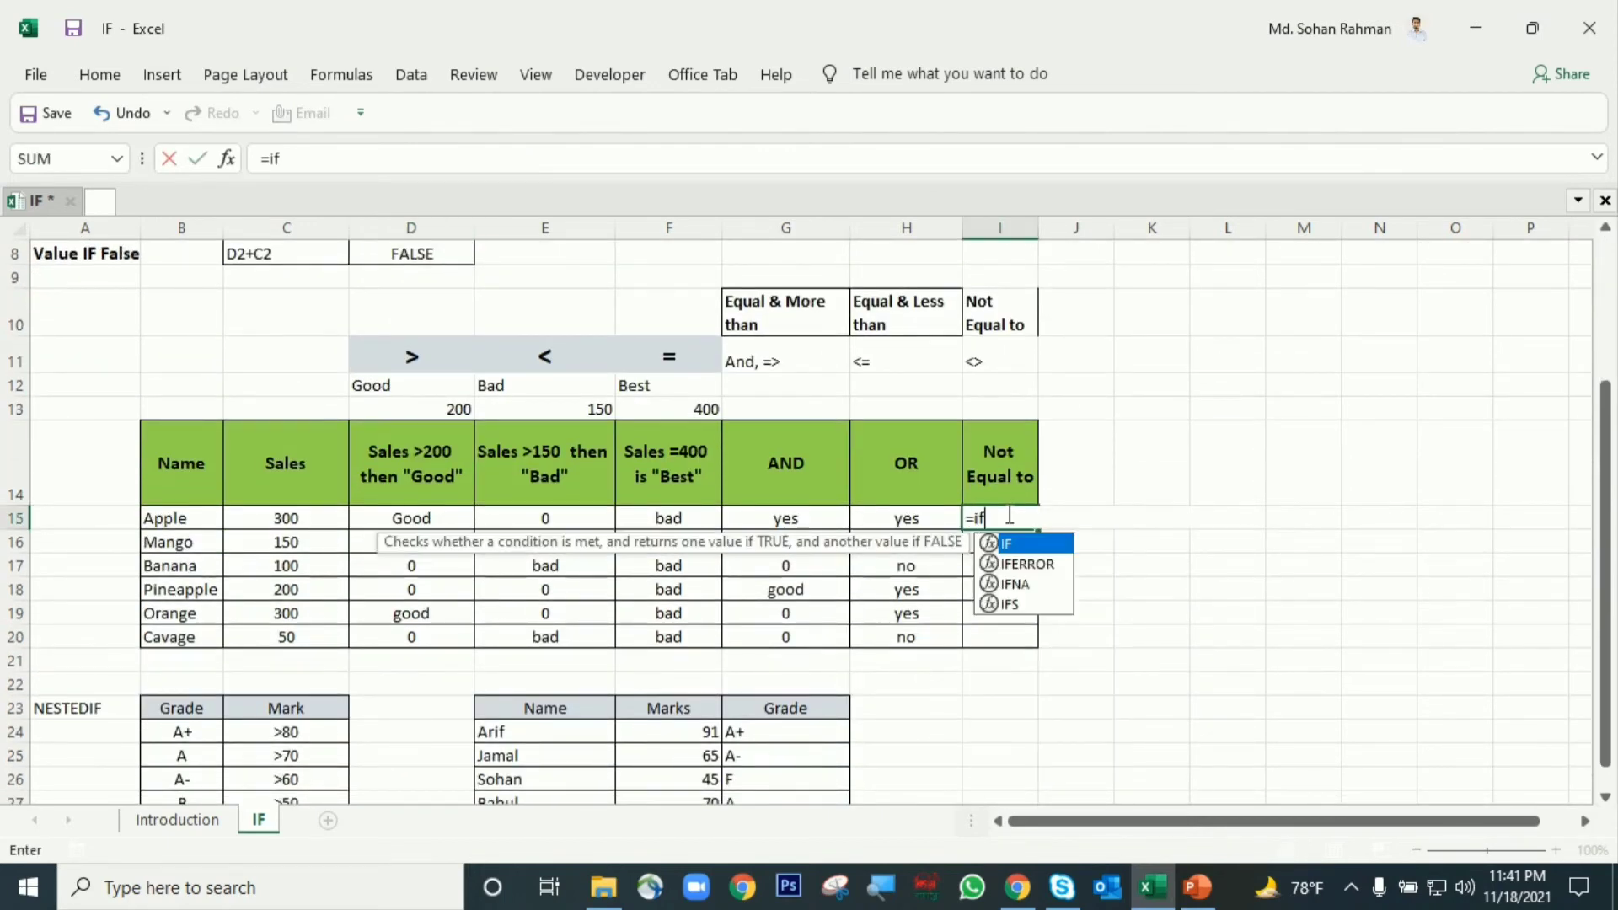
key("Tab")
left_click(318, 519)
type("<>")
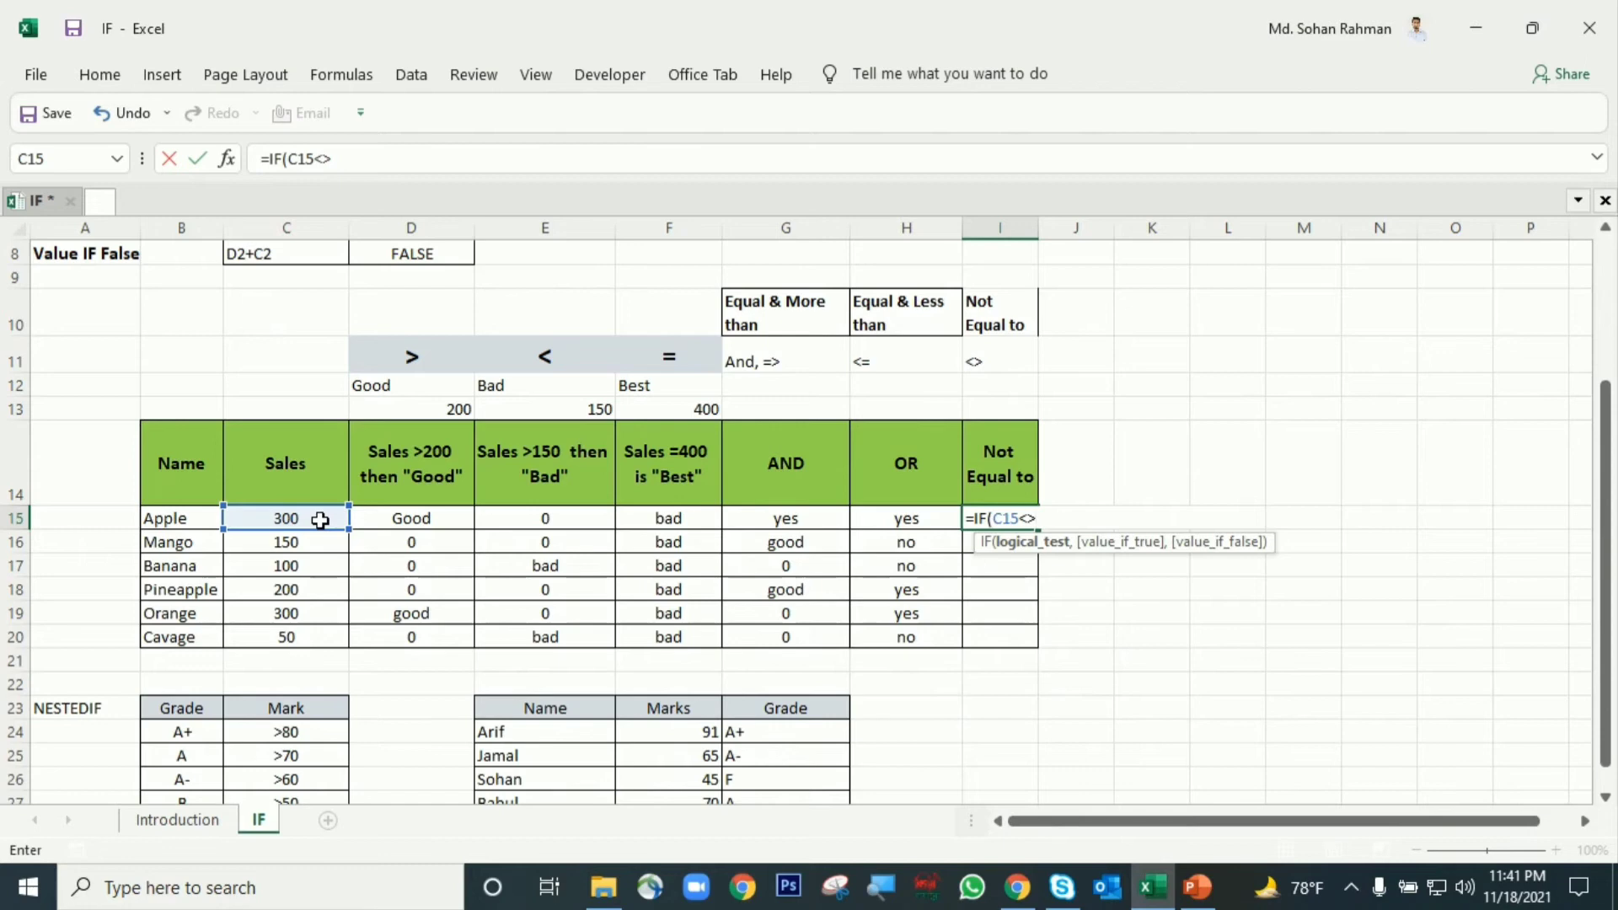
type("100,")
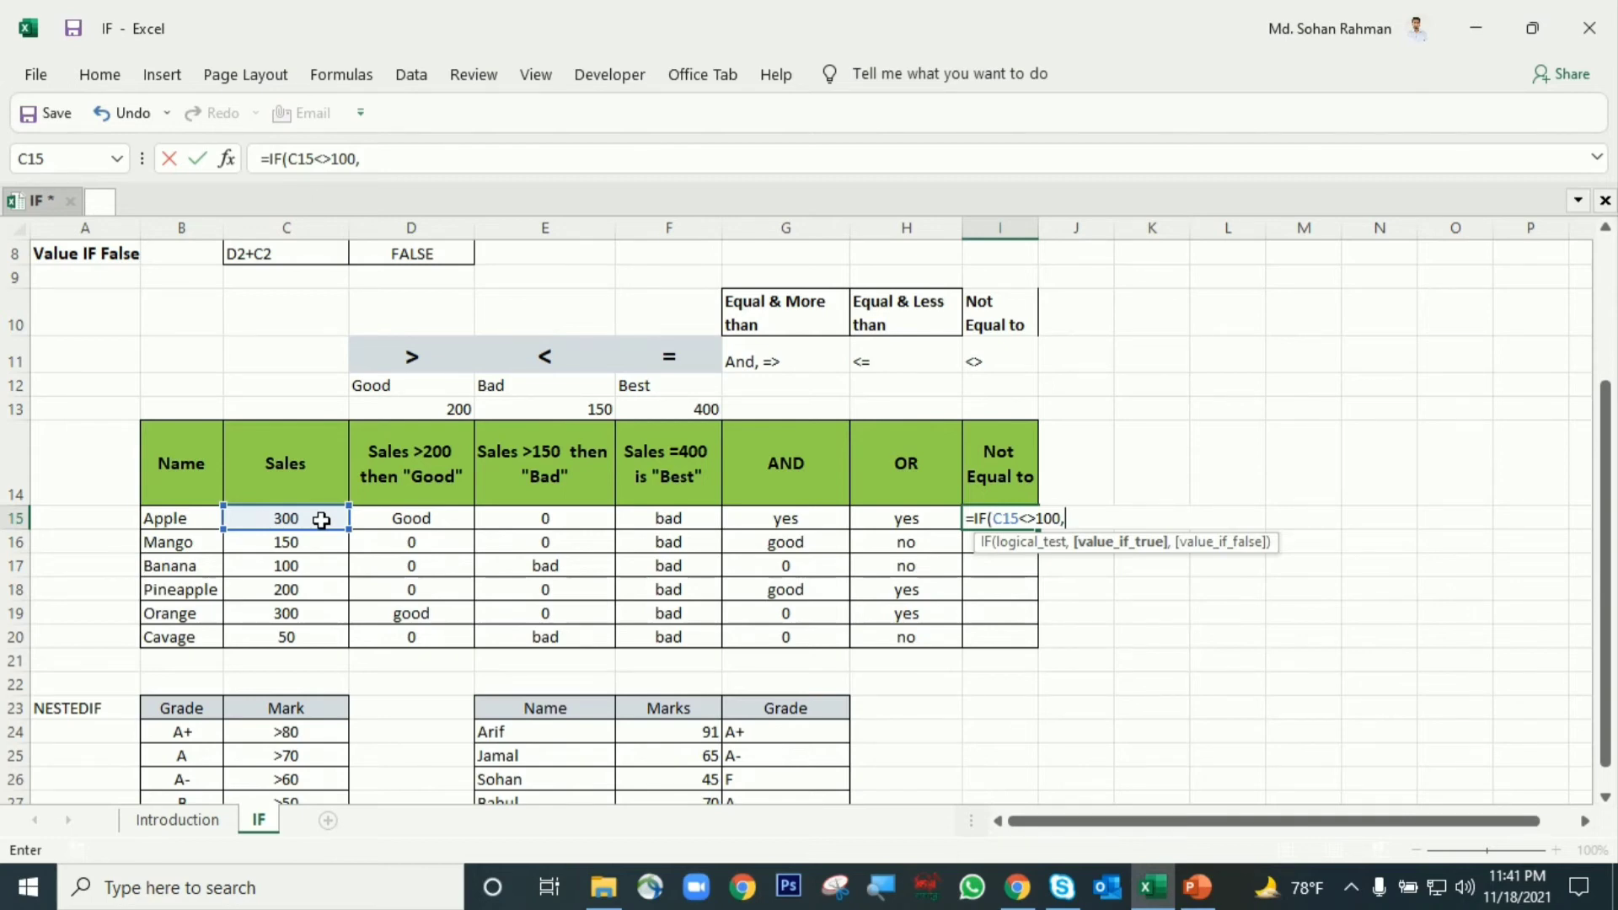
type("1,0)")
key("Return")
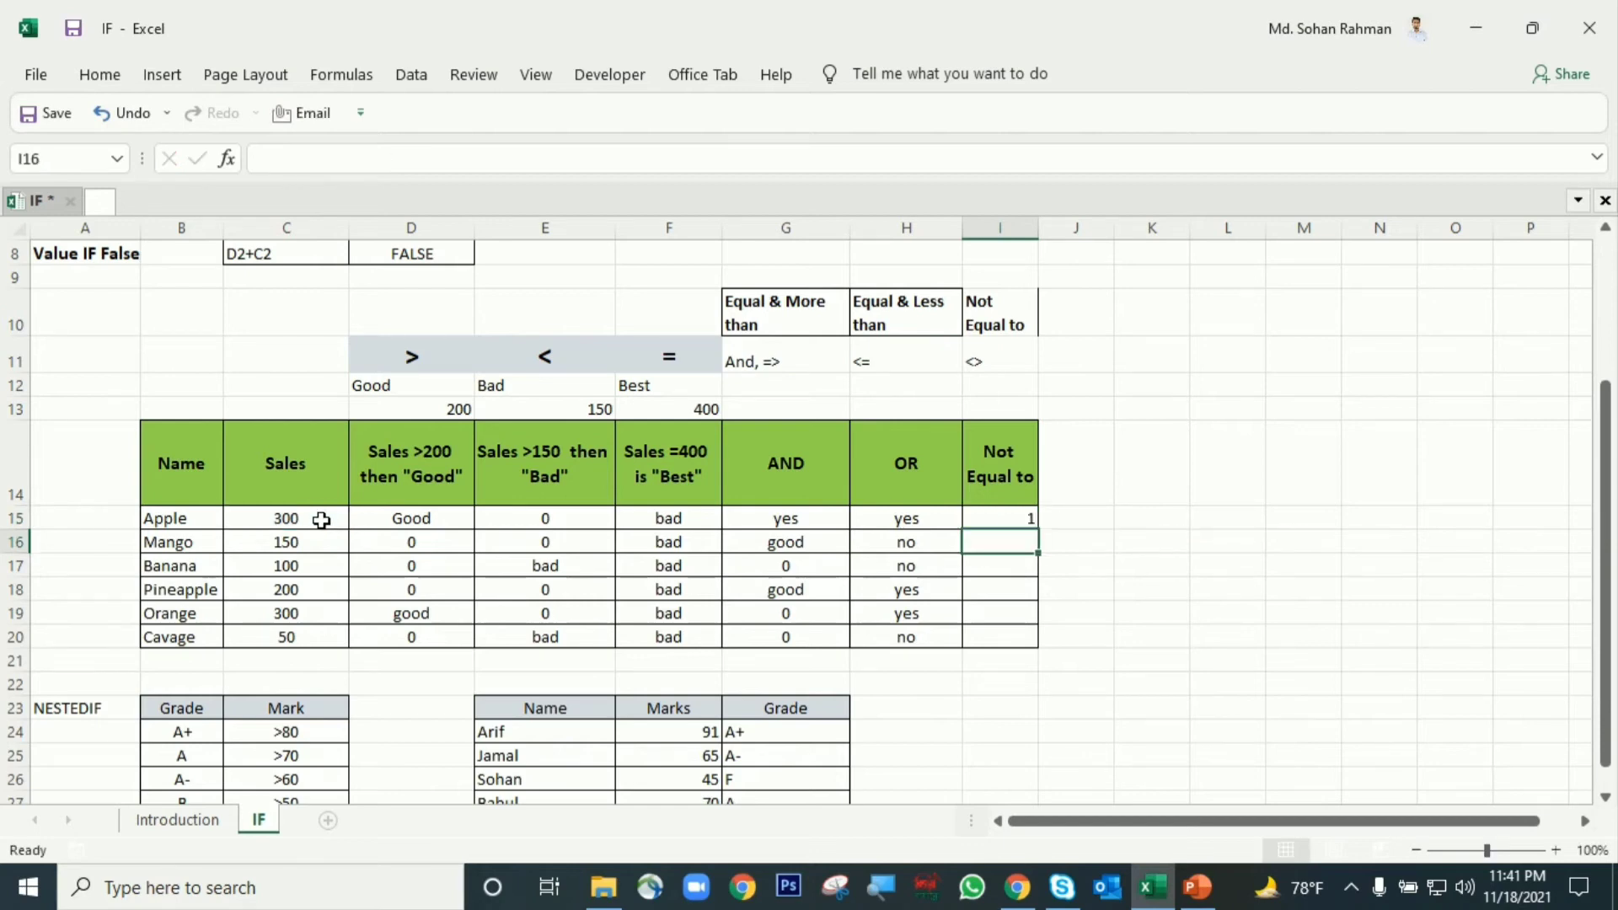
left_click(975, 523)
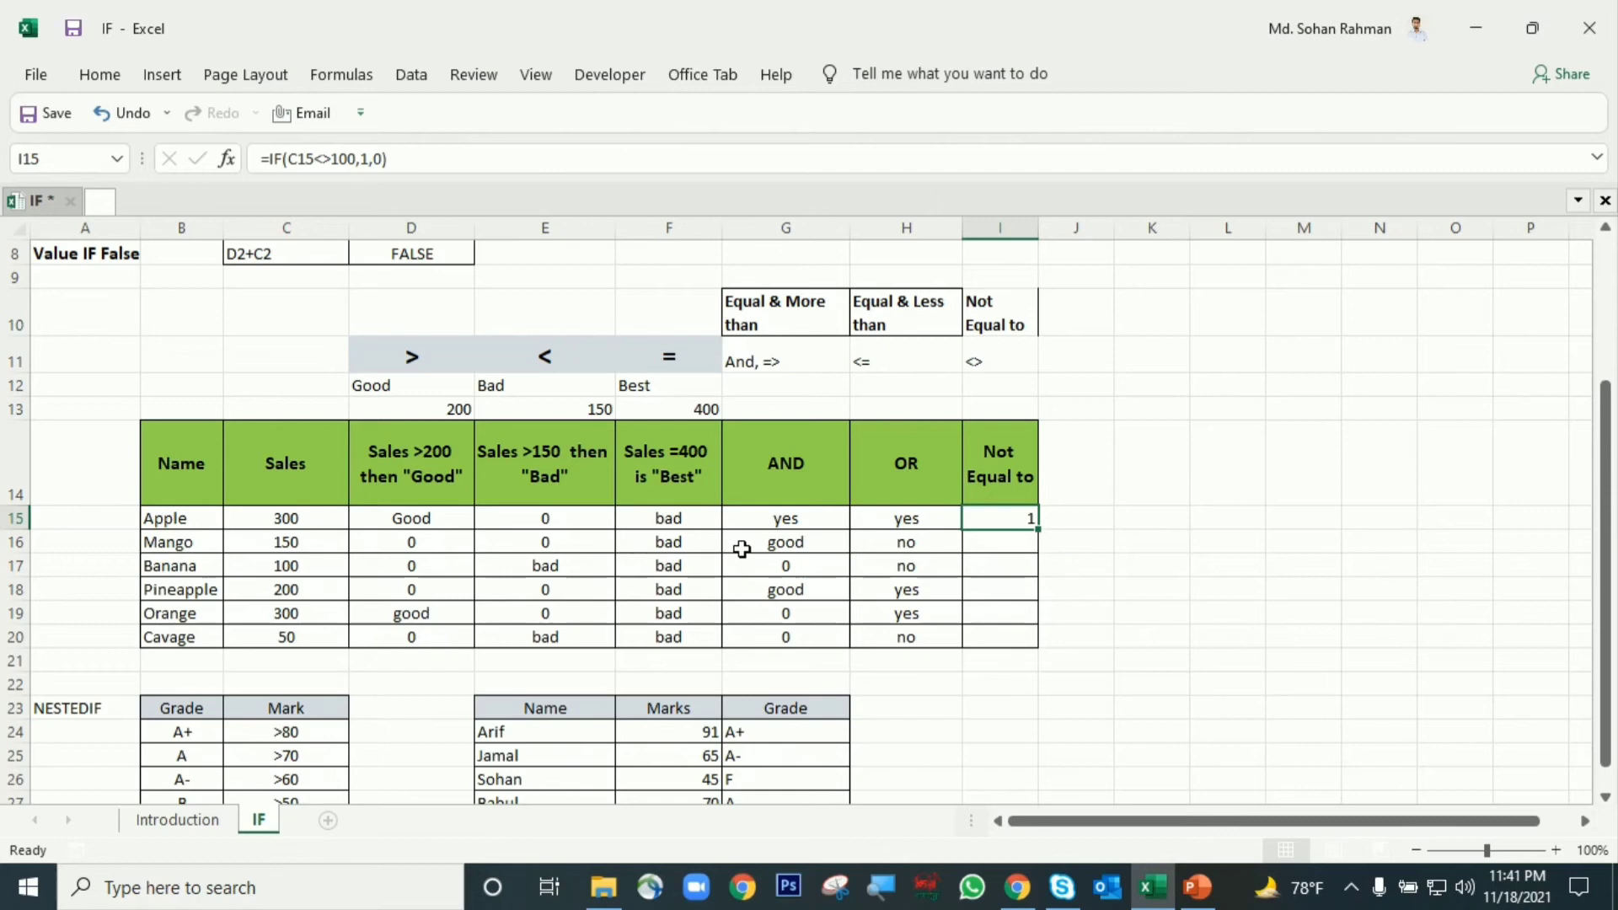
left_click_drag(1038, 529, 1039, 645)
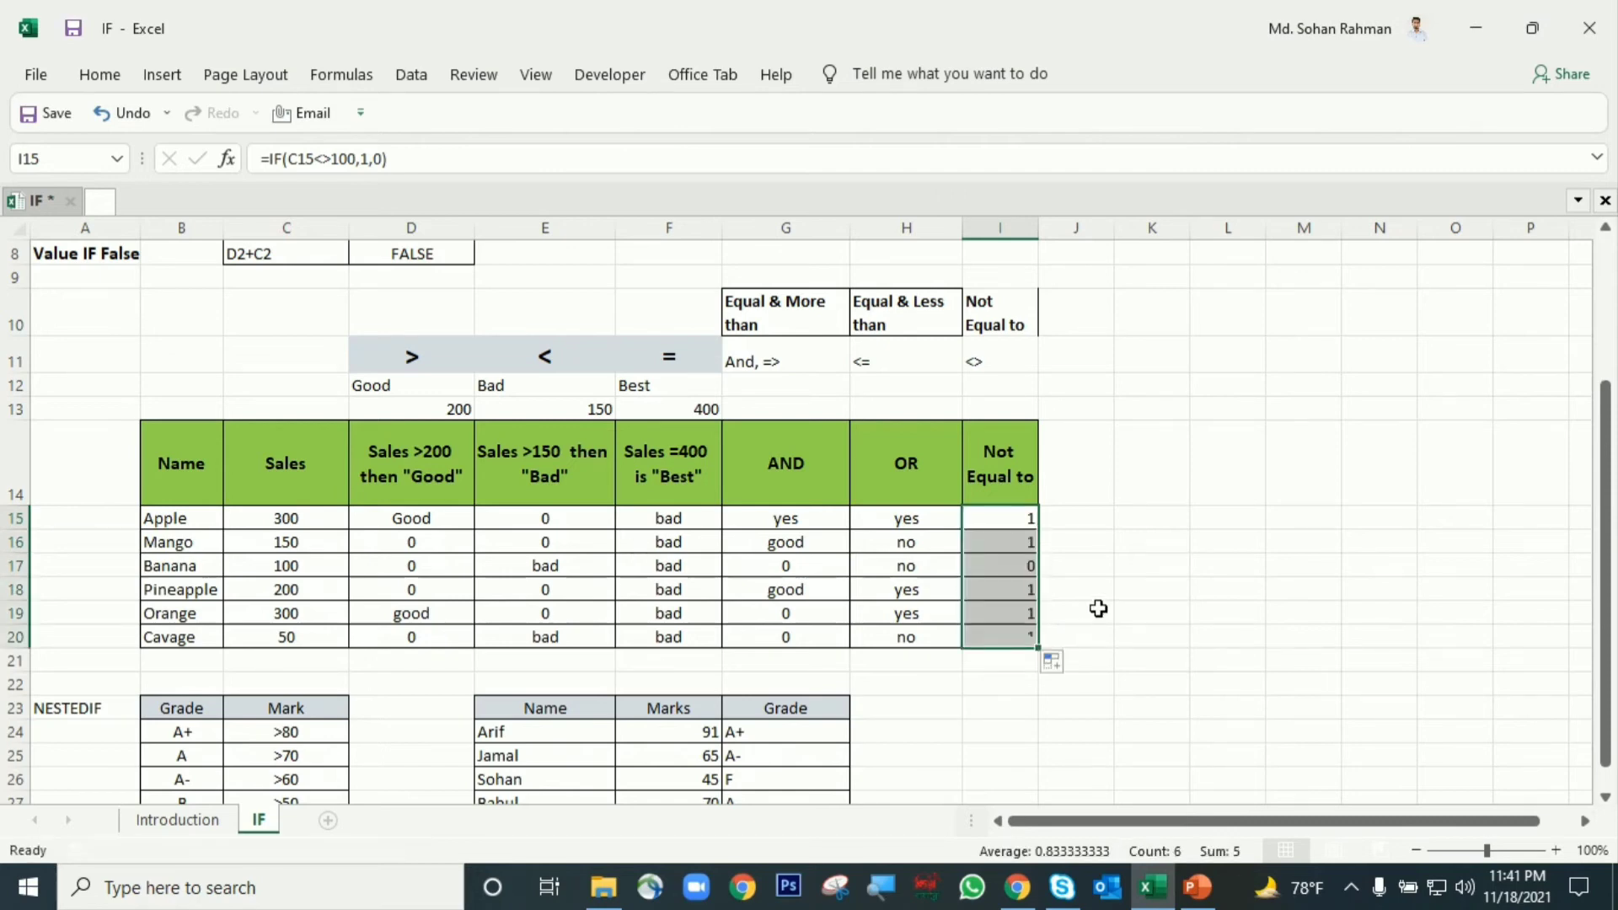
Review the comparison signs in row 11 and the AND and OR headings of the sales table.
left_click(404, 357)
left_click(161, 456)
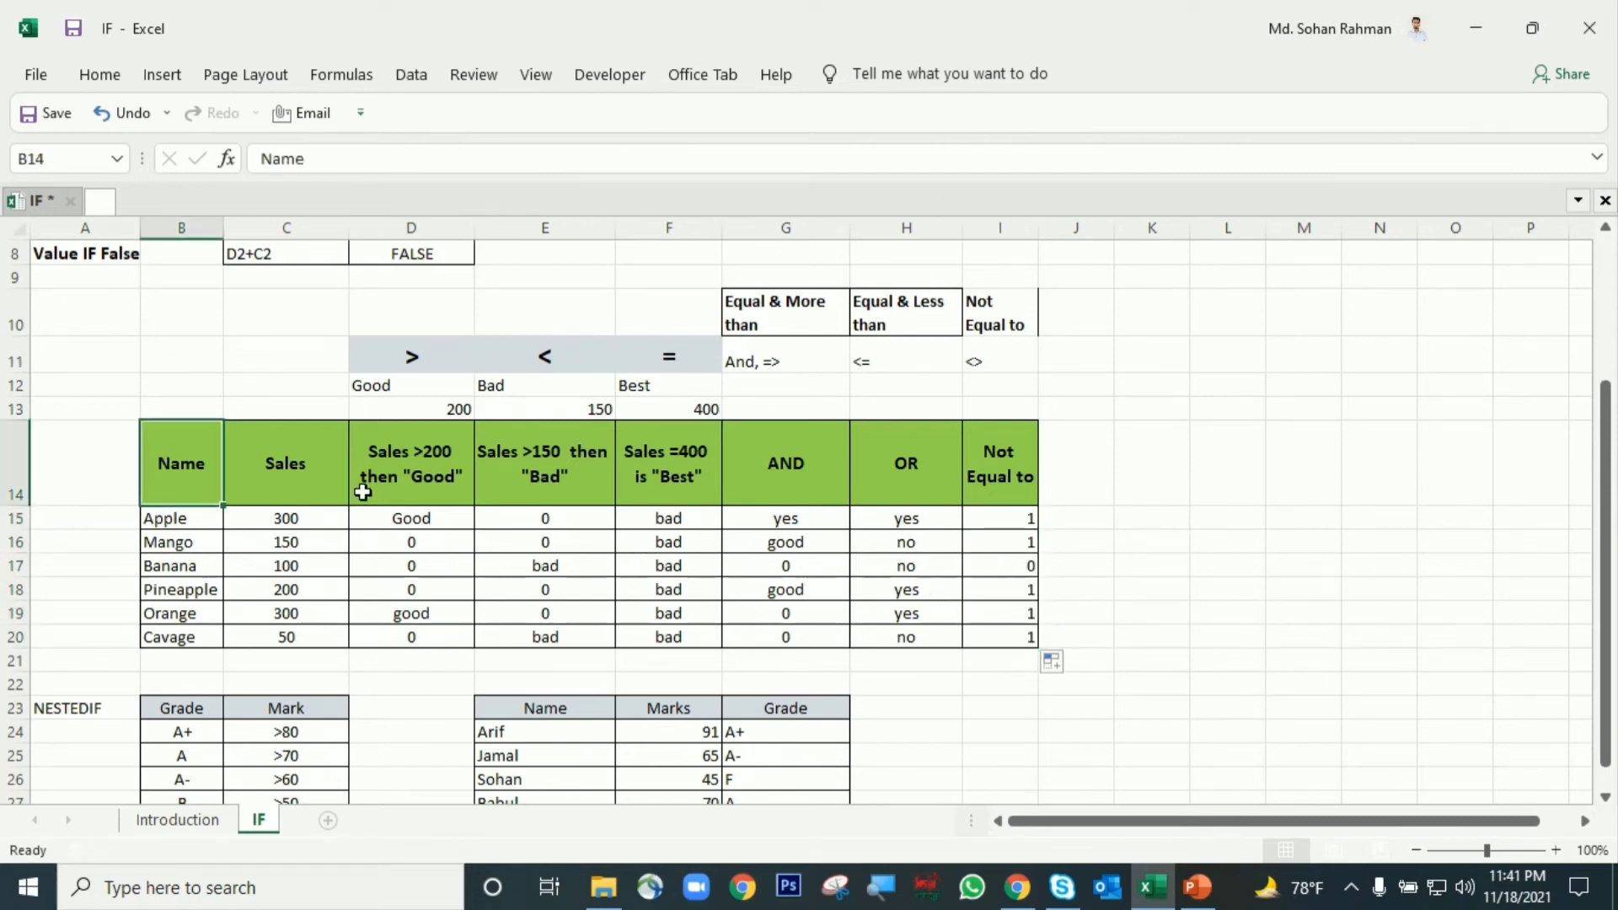
left_click(409, 357)
left_click(554, 365)
left_click(666, 359)
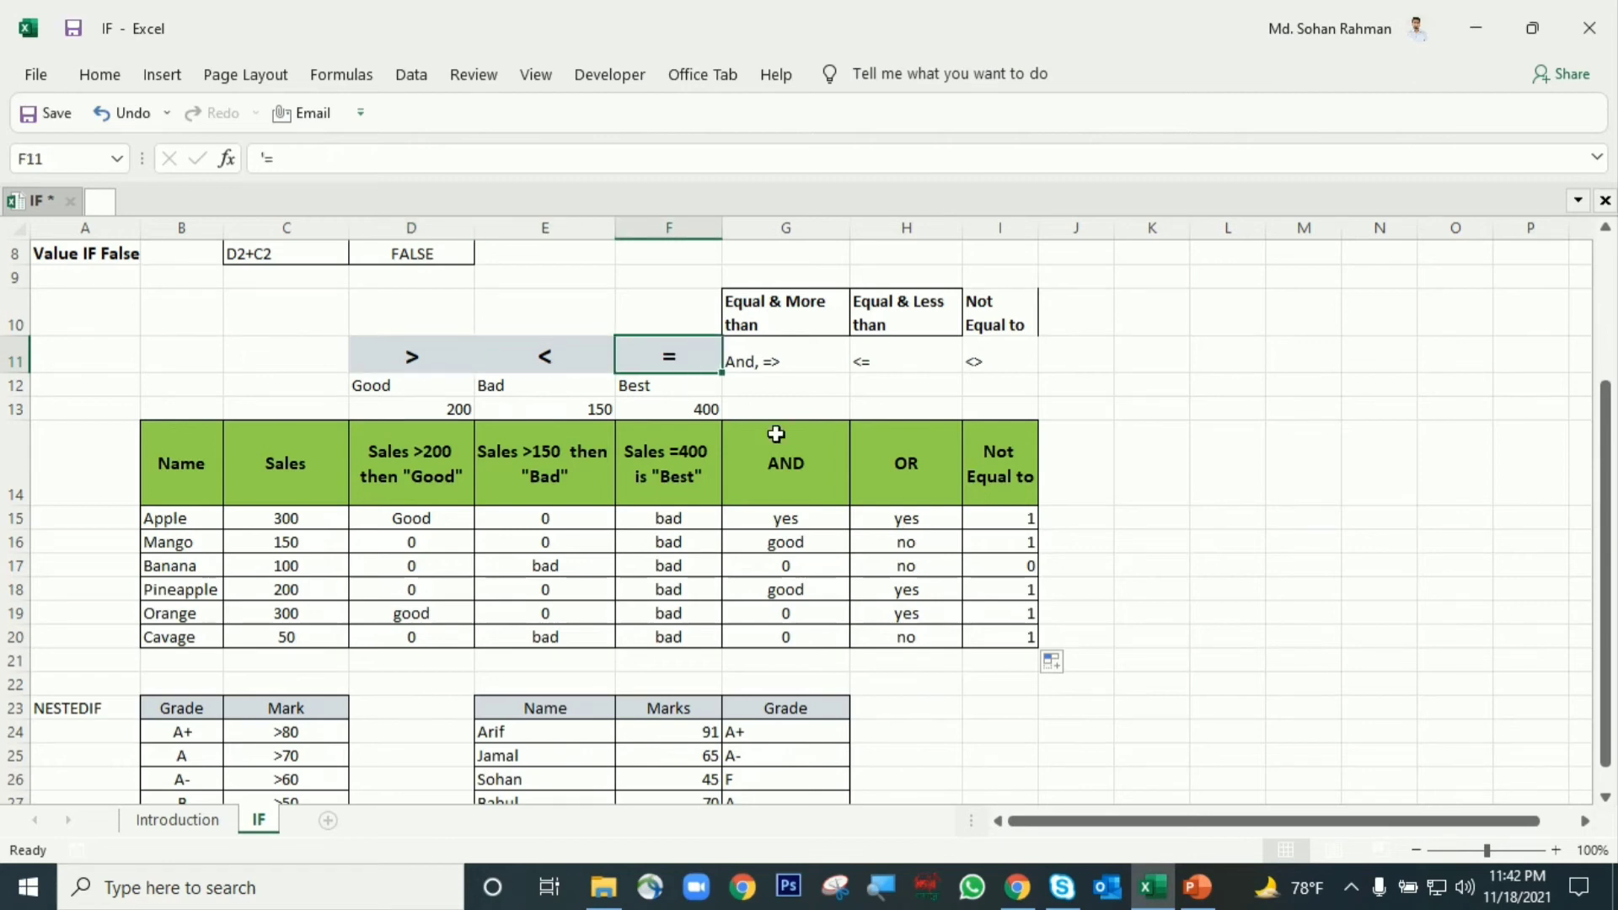
left_click(986, 361)
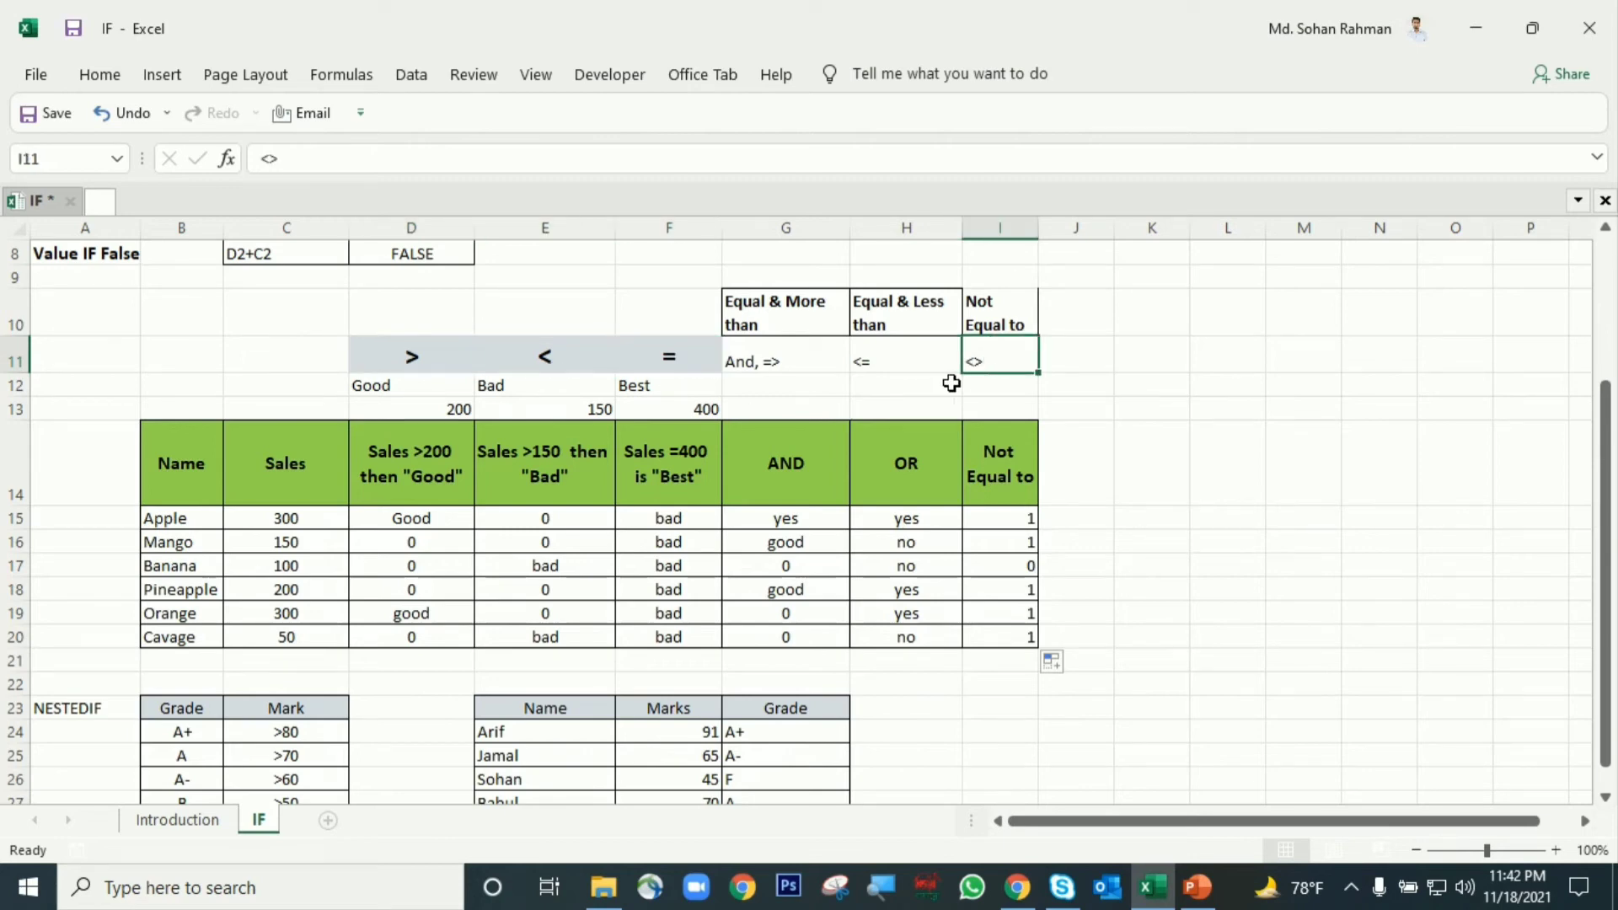
left_click(789, 361)
left_click(893, 360)
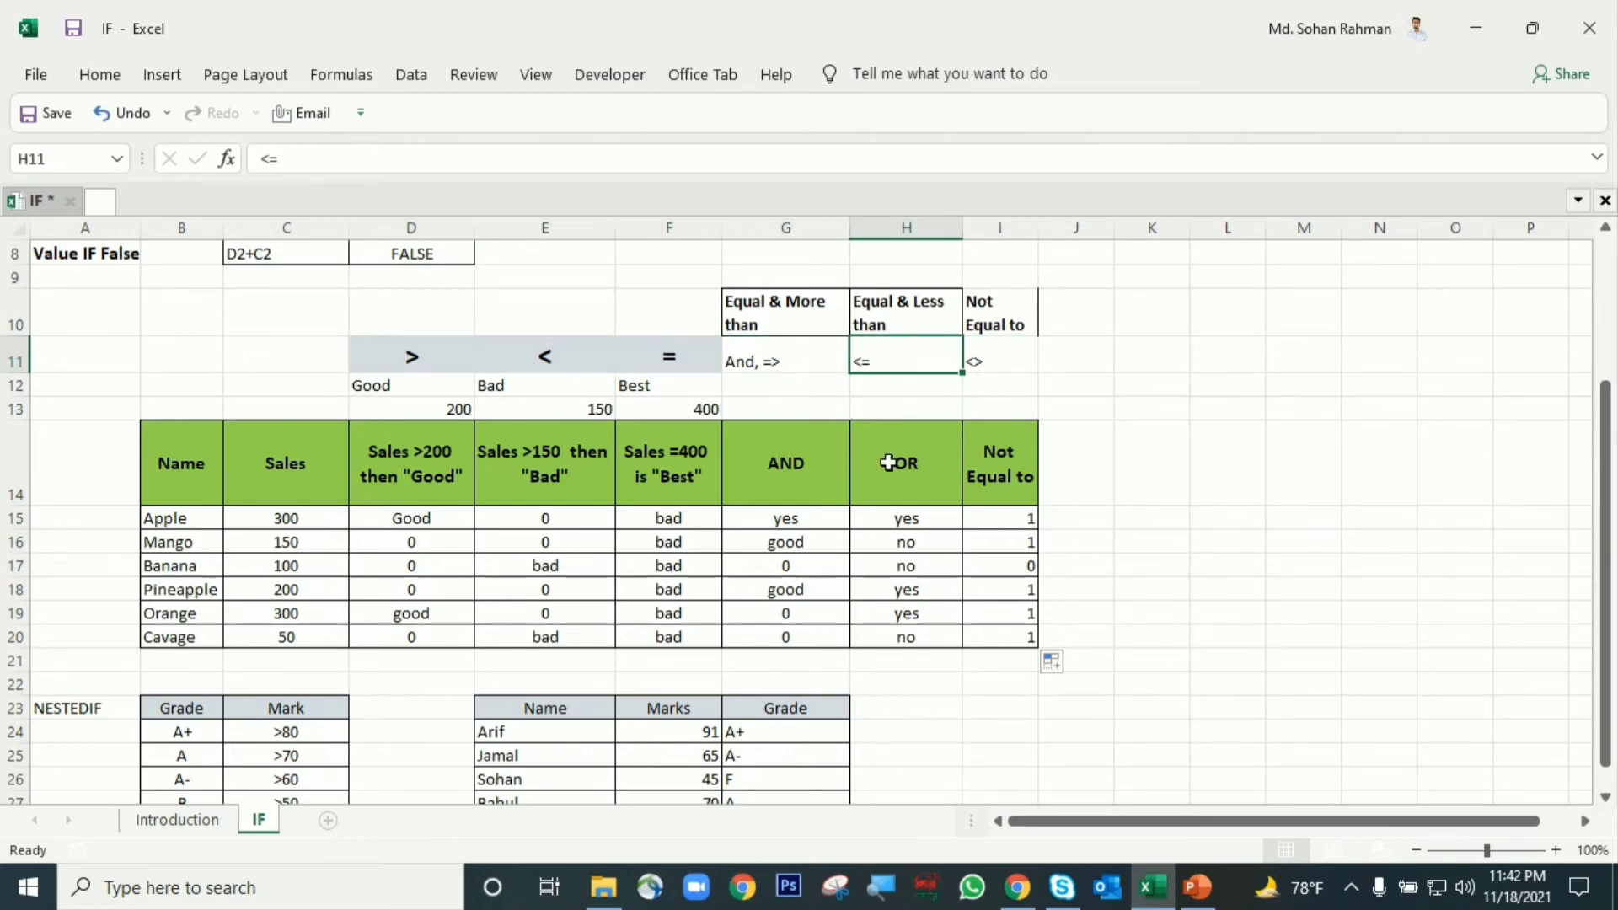
left_click_drag(885, 458, 812, 462)
left_click(1220, 521)
Review the NESTEDIF grade scale and student marks, and clear the existing grades in G24:G27.
scroll(978, 536, "down", 3)
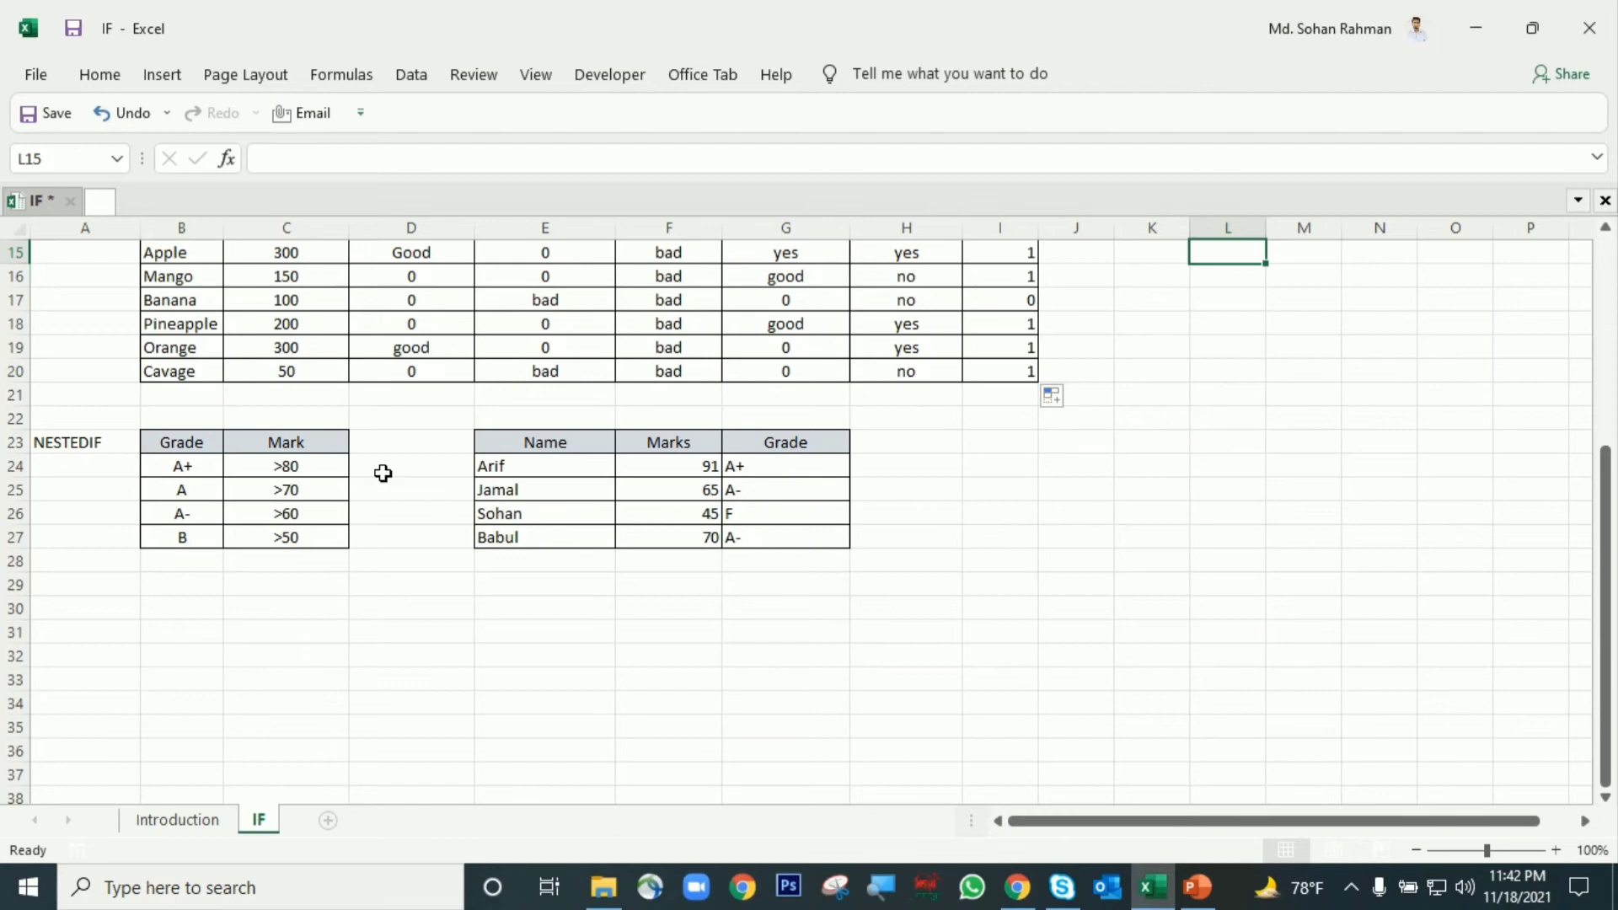
left_click(286, 608)
left_click_drag(166, 438, 264, 553)
left_click(246, 580)
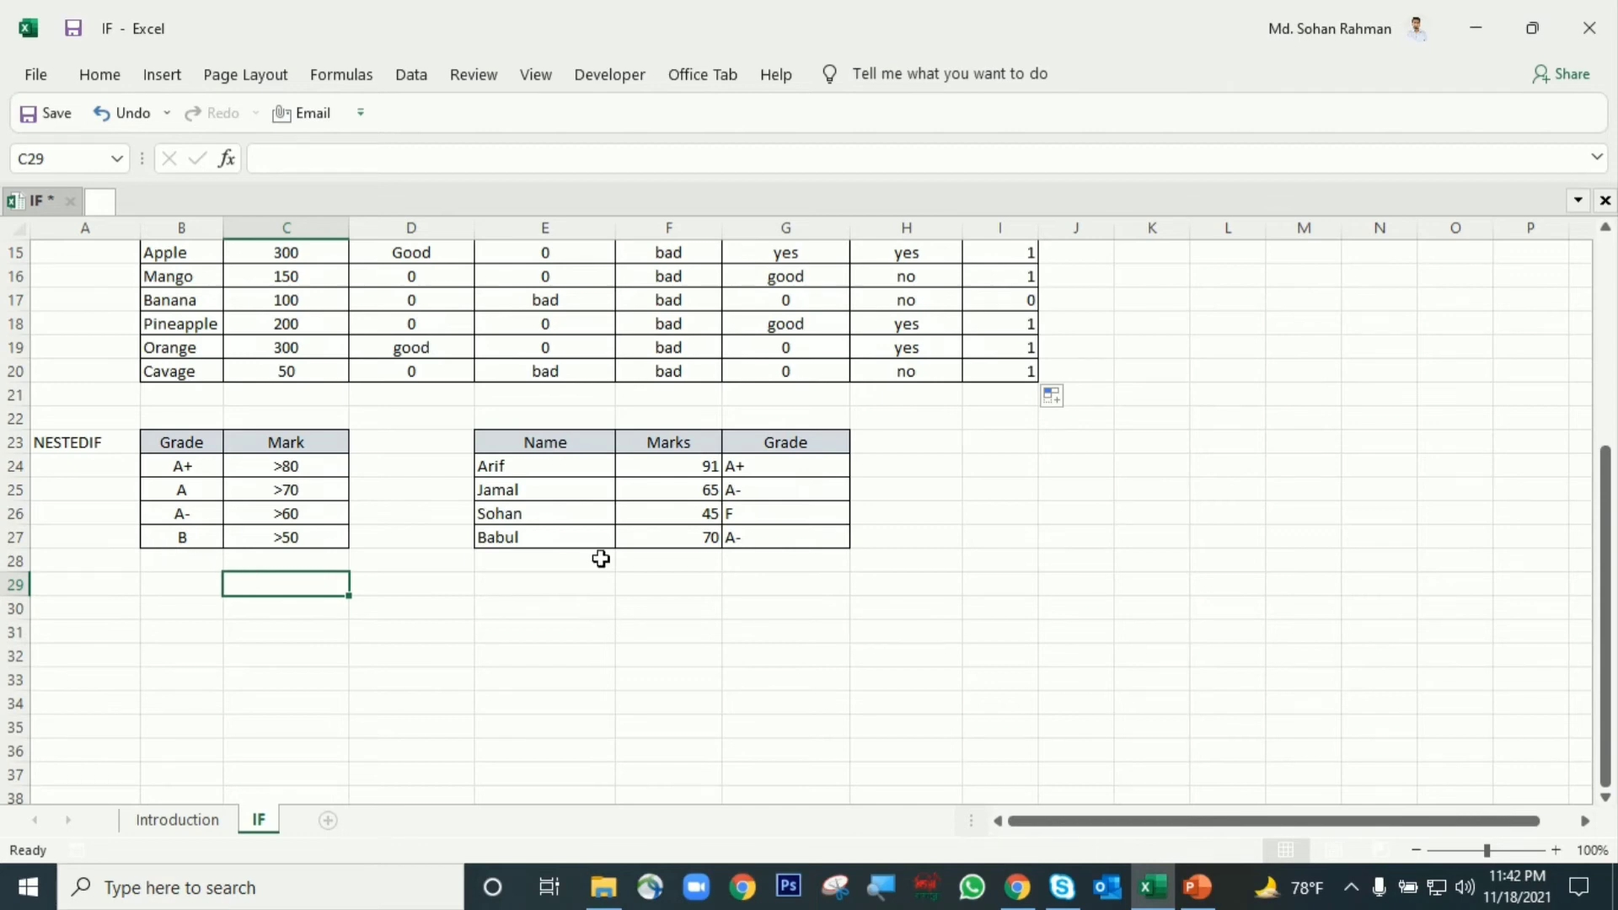
left_click_drag(553, 464, 604, 521)
left_click_drag(673, 465, 686, 516)
left_click_drag(777, 463, 776, 537)
key("Delete")
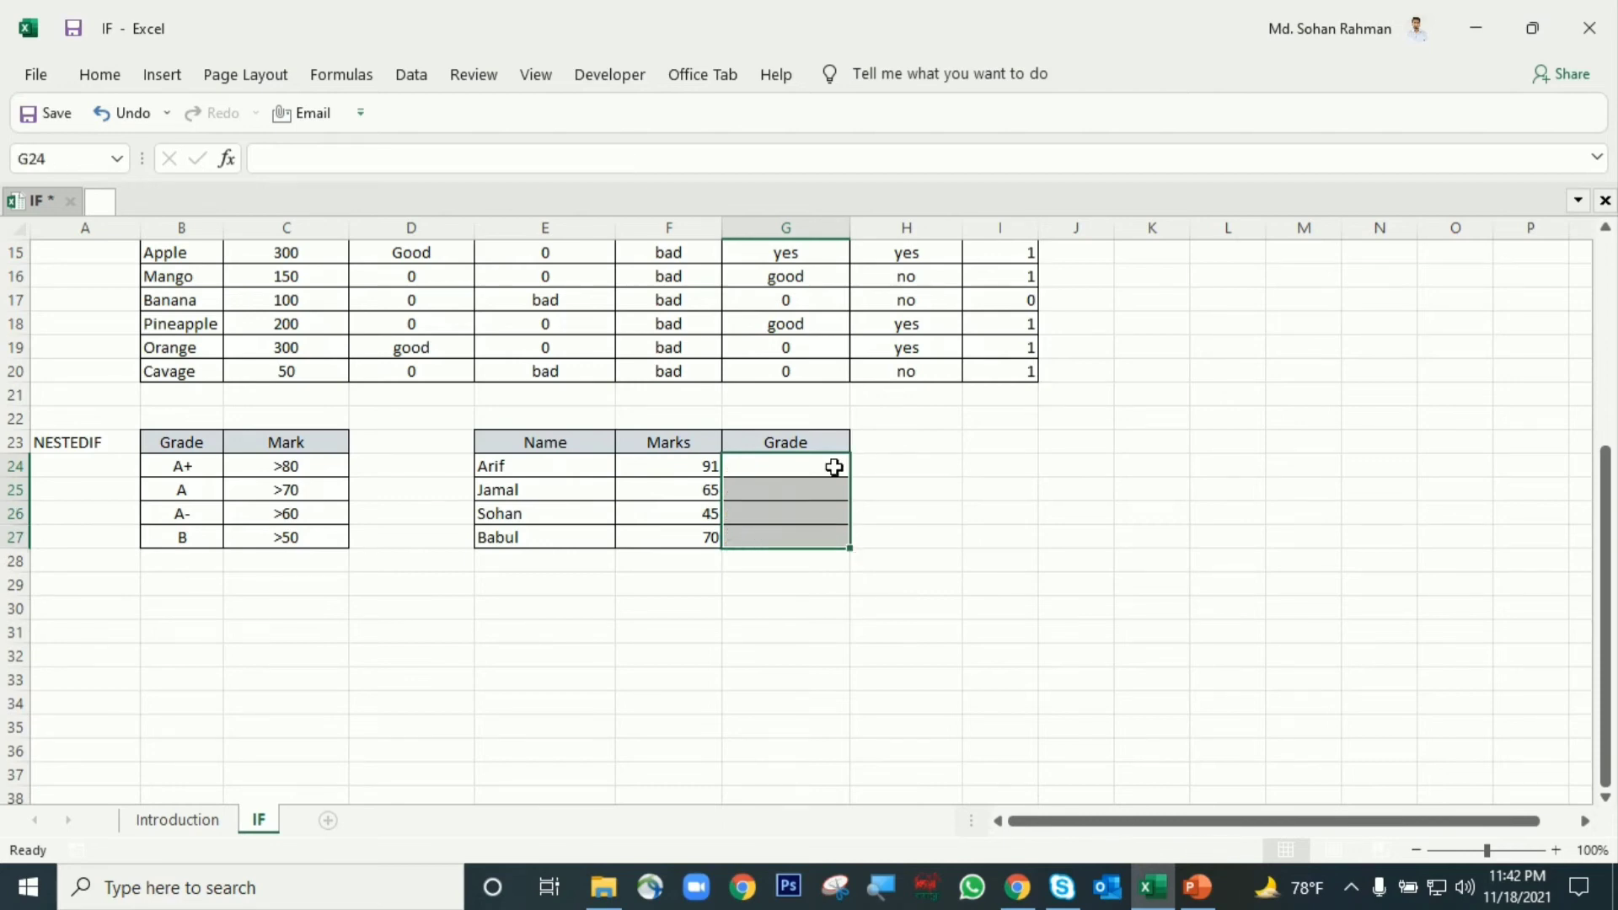
Start an IF formula in G24 that returns "A+" when F24>80, leaving the false value open.
left_click(804, 469)
type("=IF(")
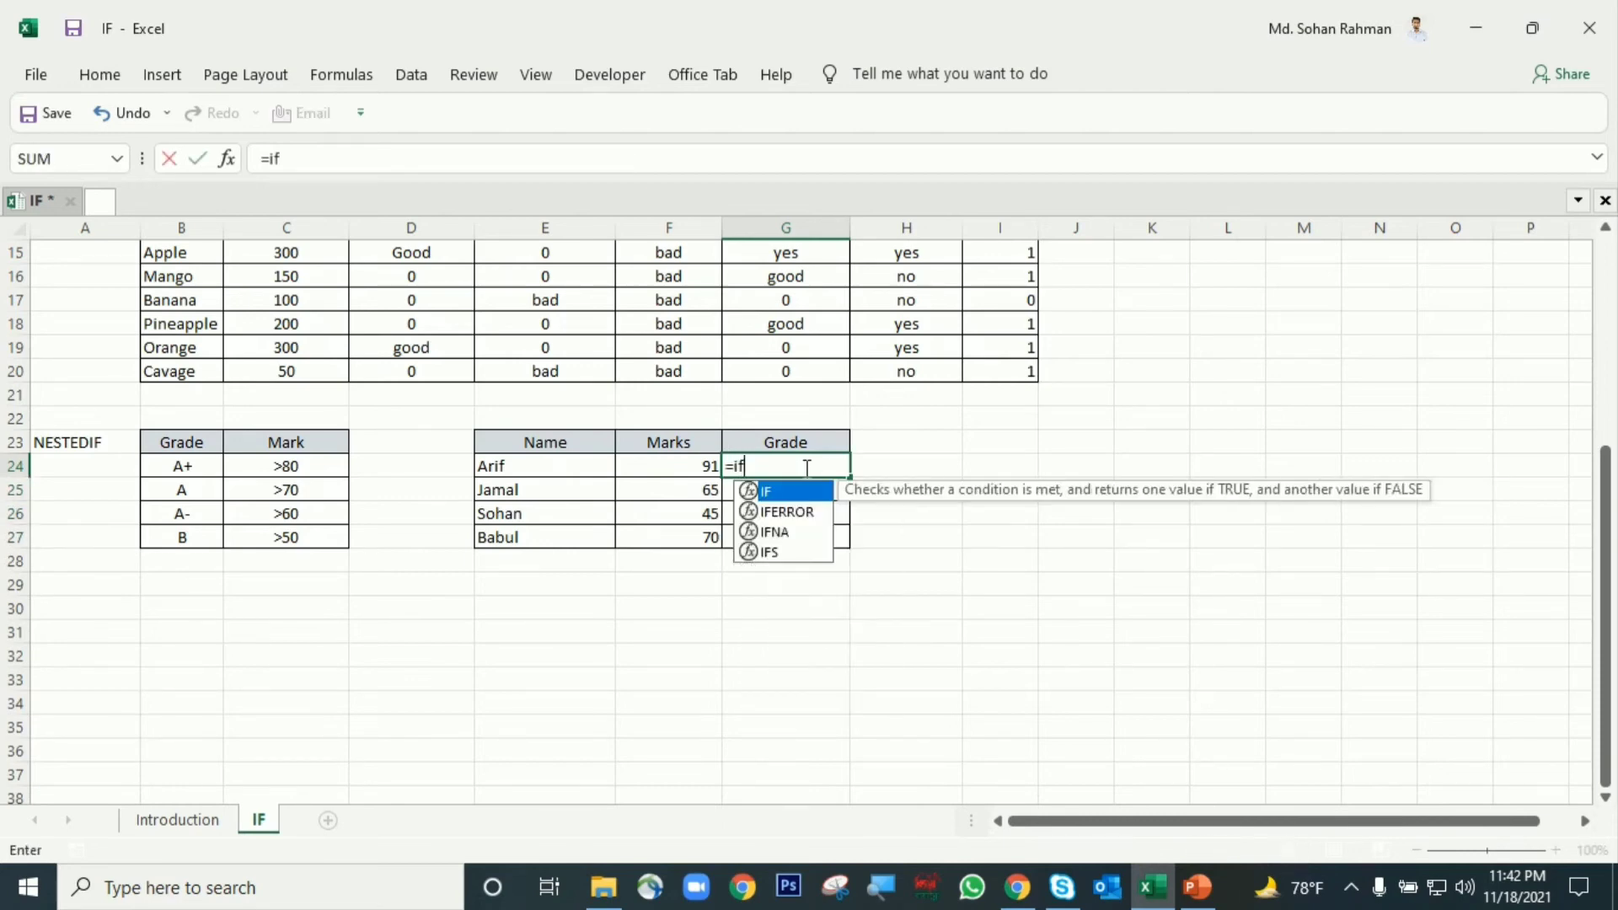
left_click(693, 466)
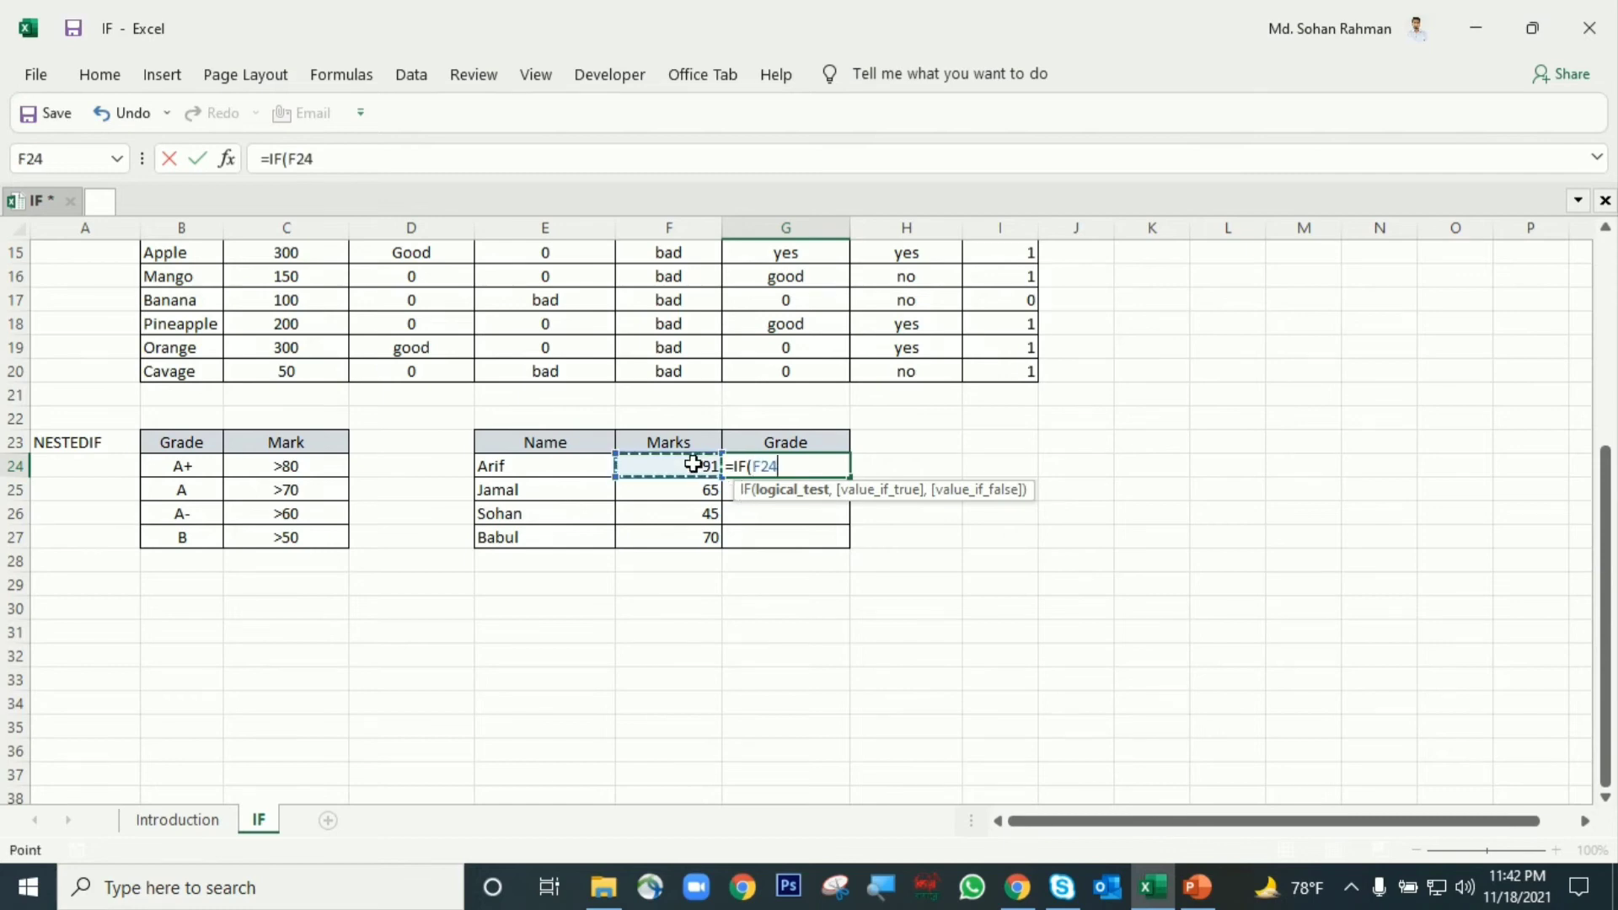
type(">80,")
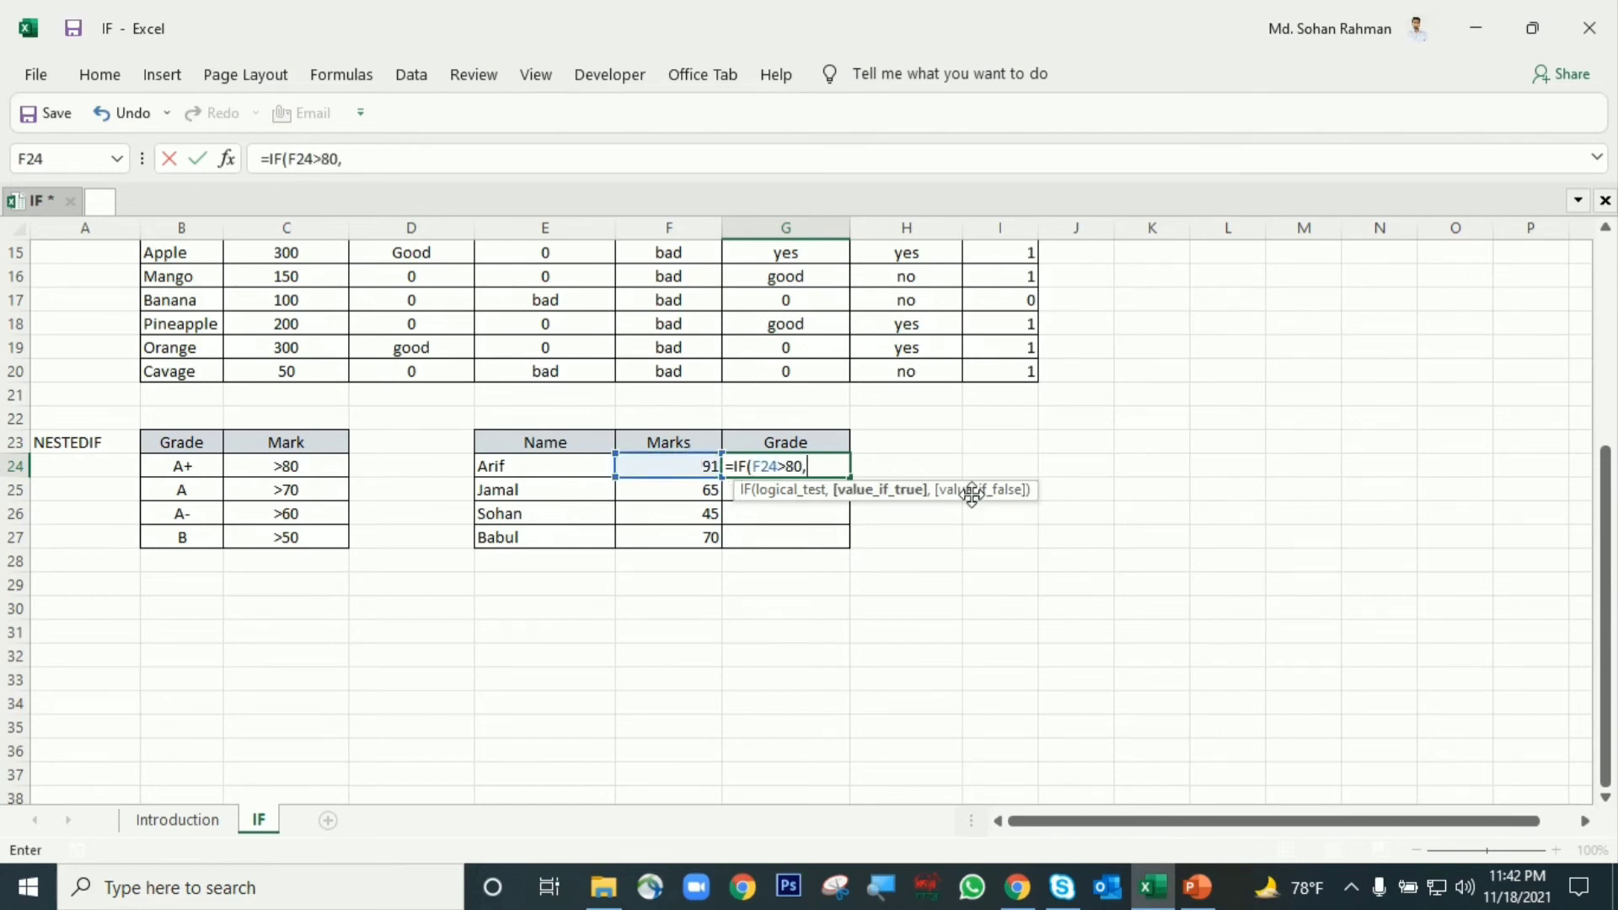
type("\"A+\",")
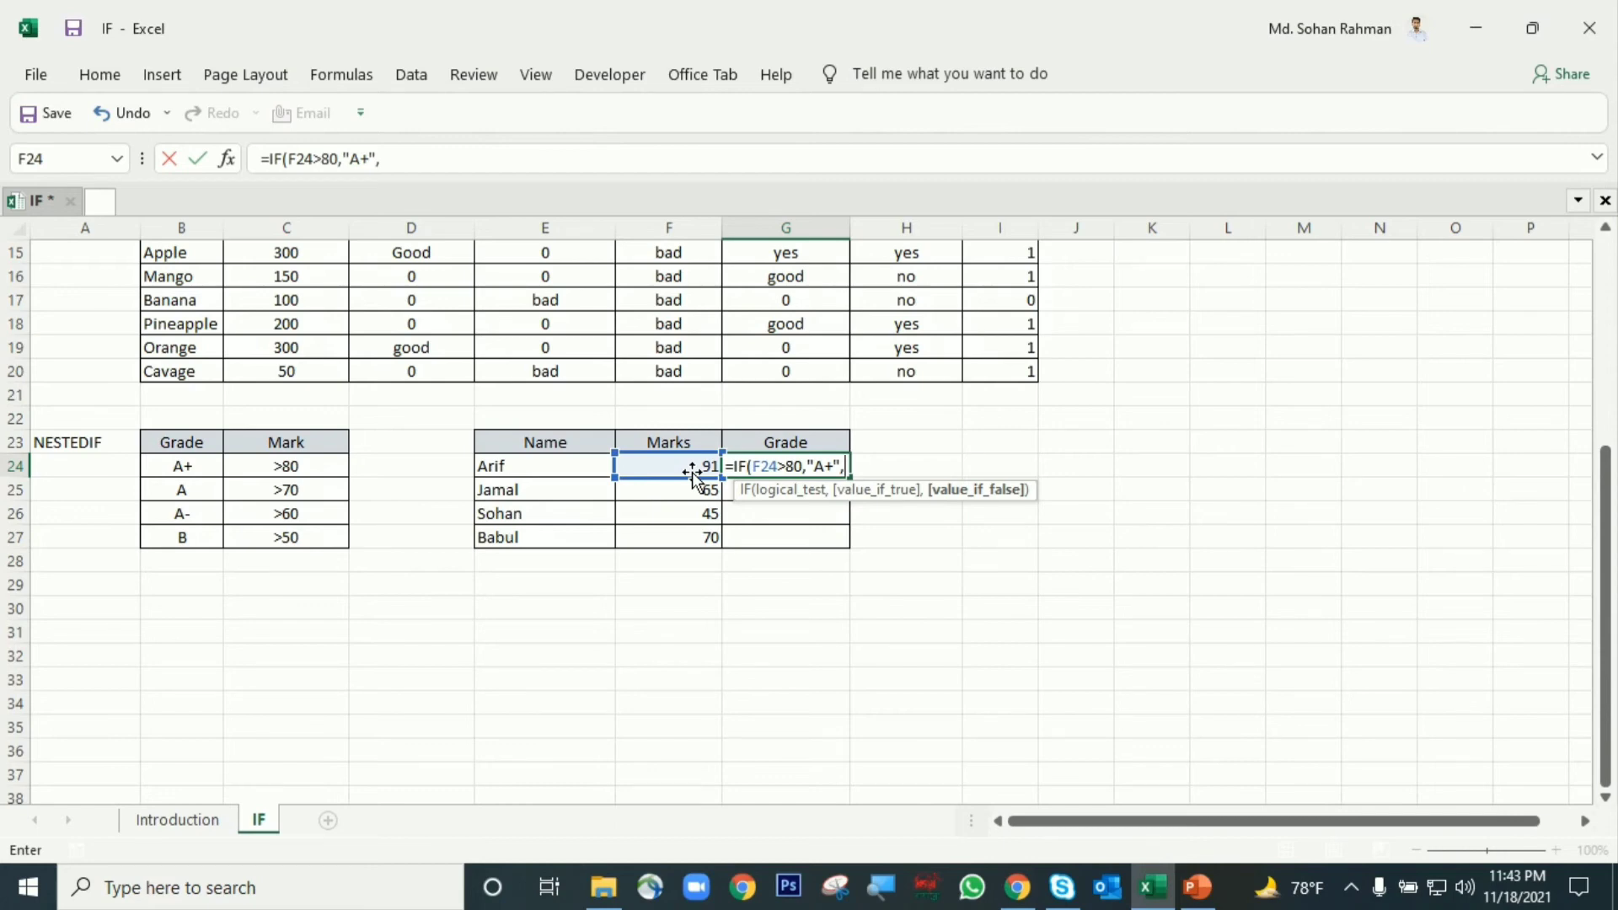
Nest a second IF as the false value in G24's formula, returning "A" when F24>70.
type("IF(")
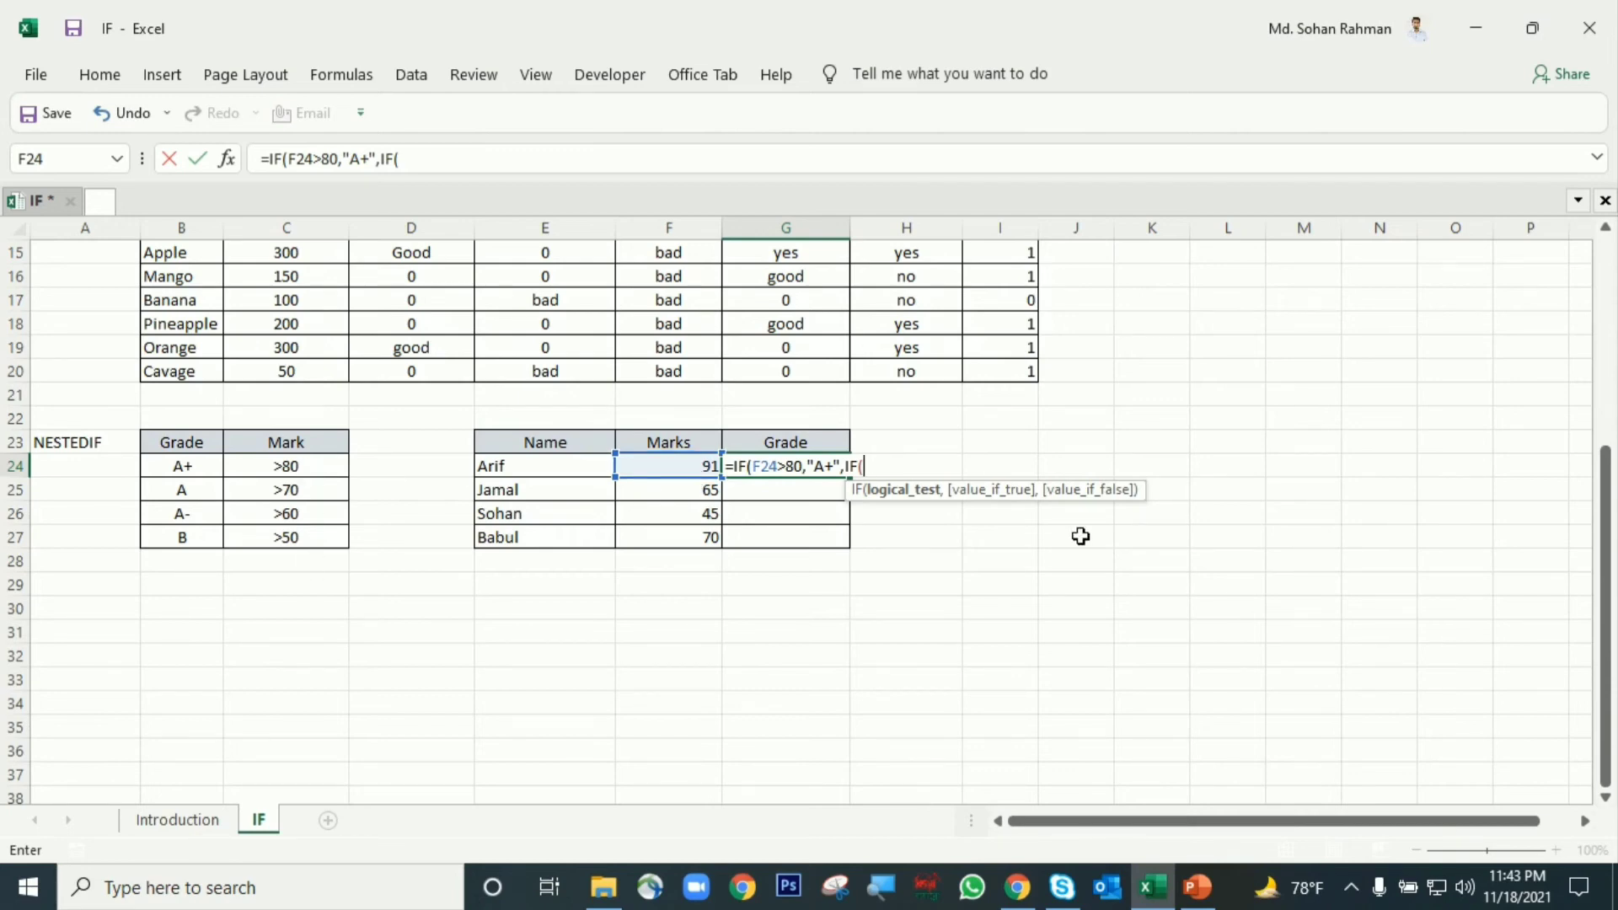
left_click(755, 466)
left_click(778, 494)
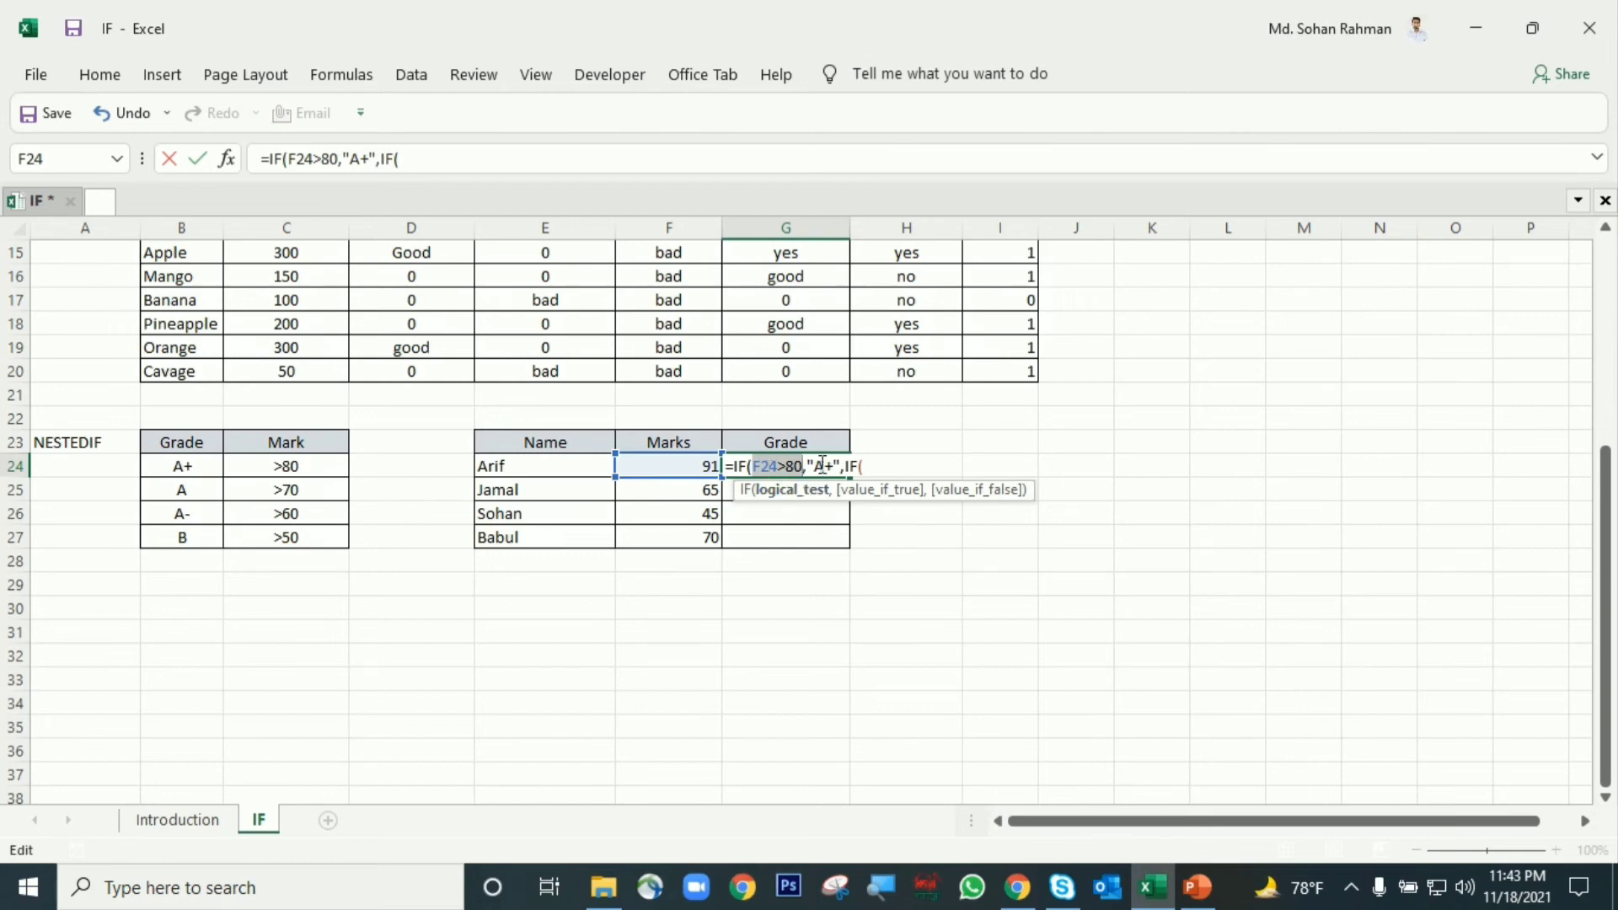
left_click(862, 469)
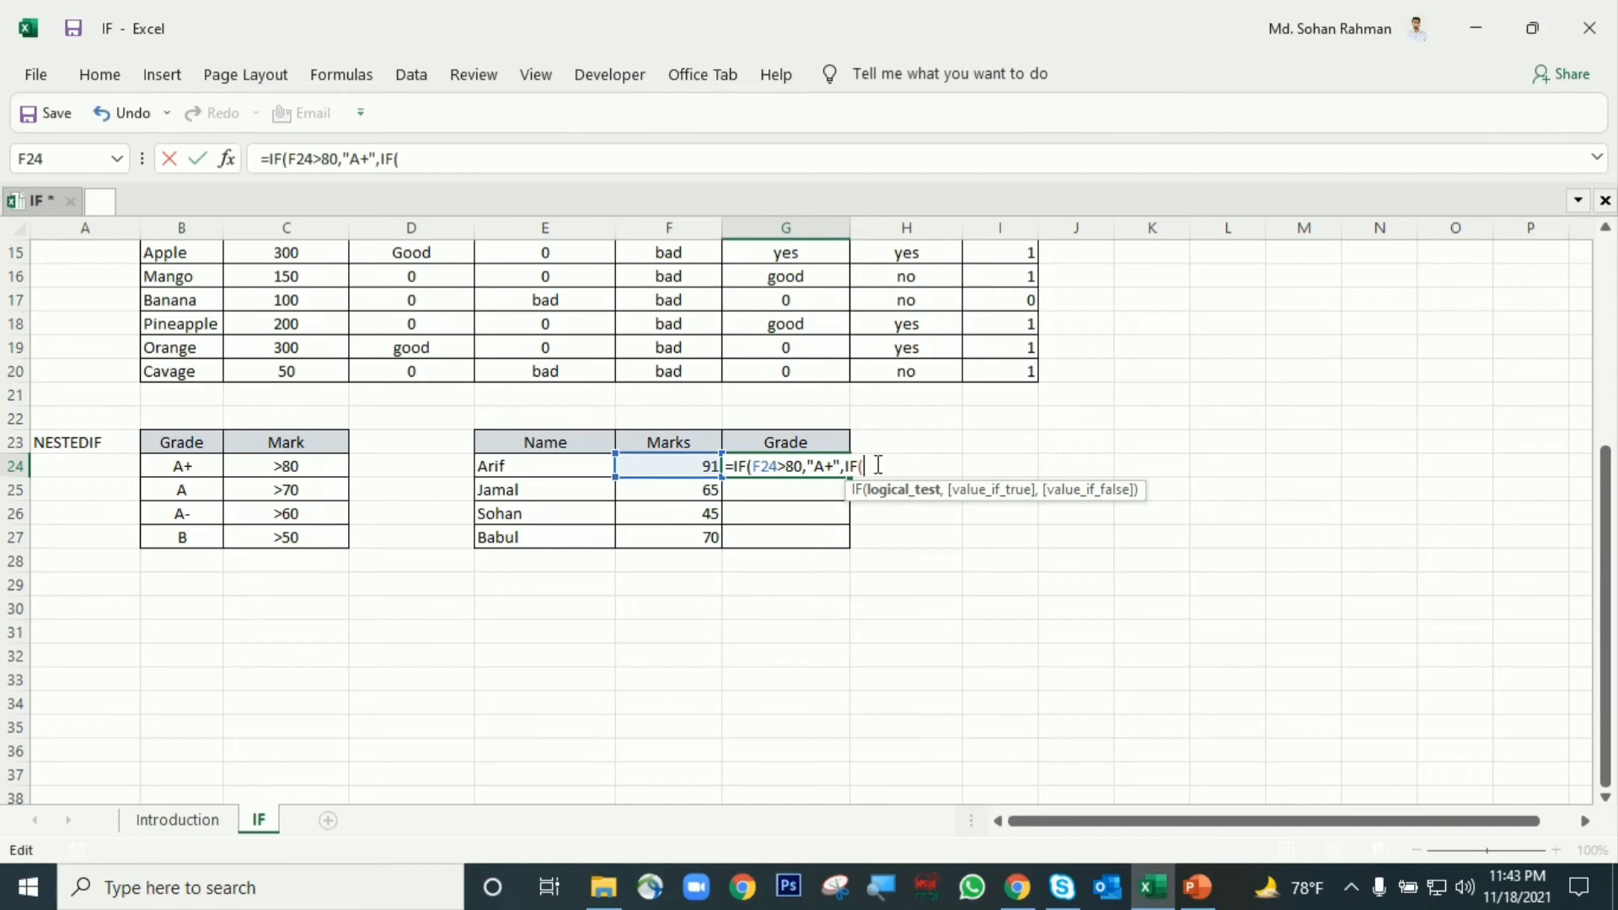
left_click(693, 466)
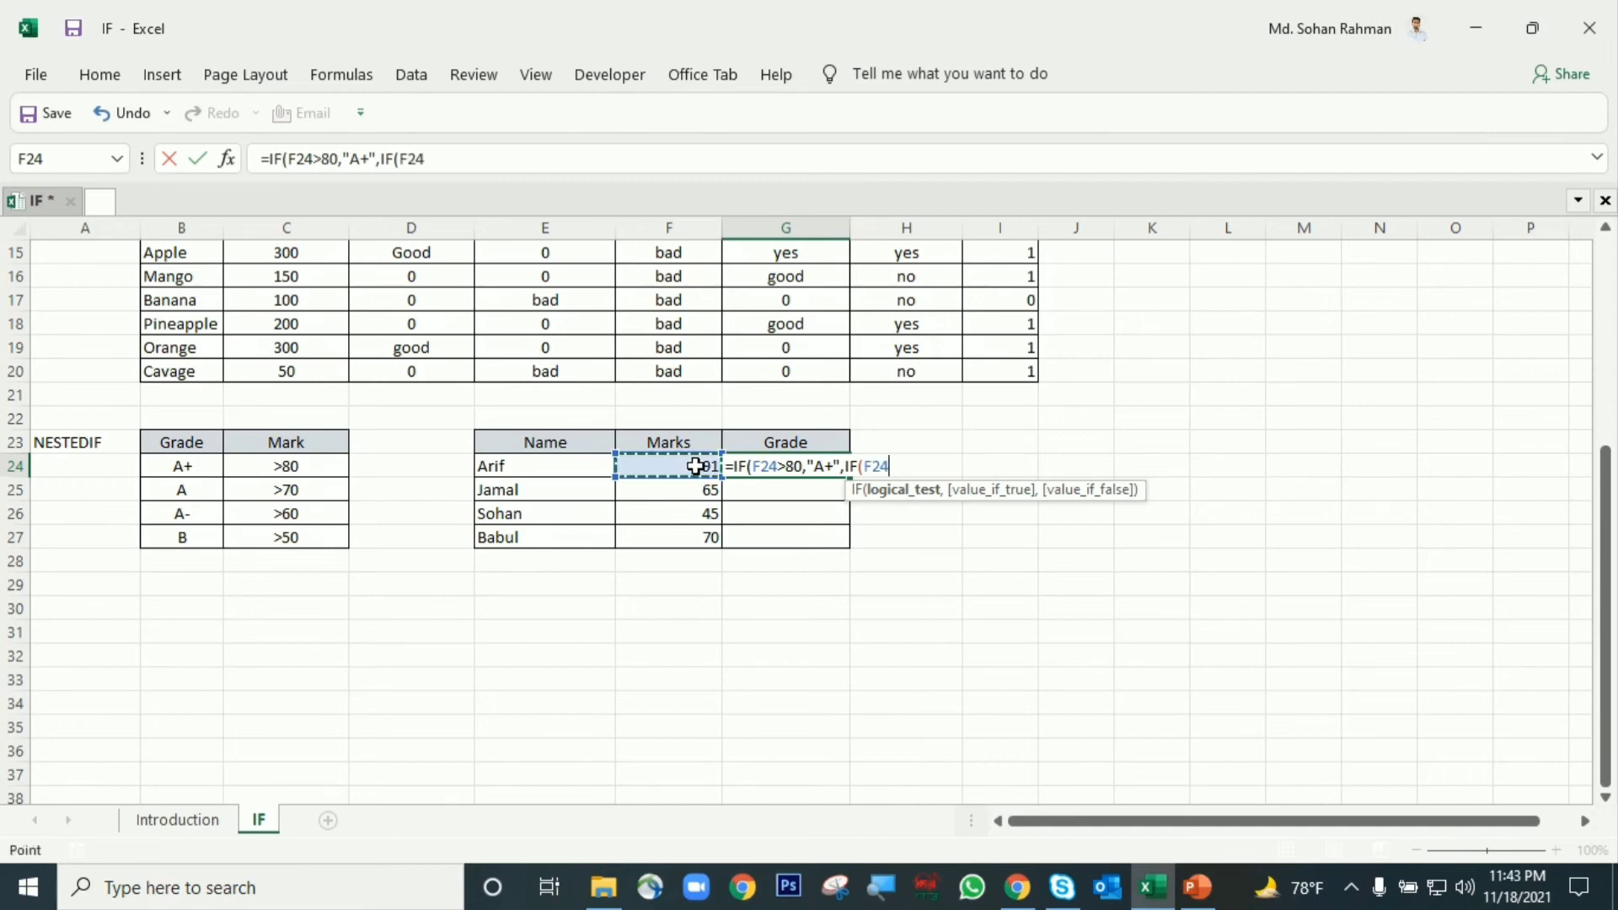
type(">70,")
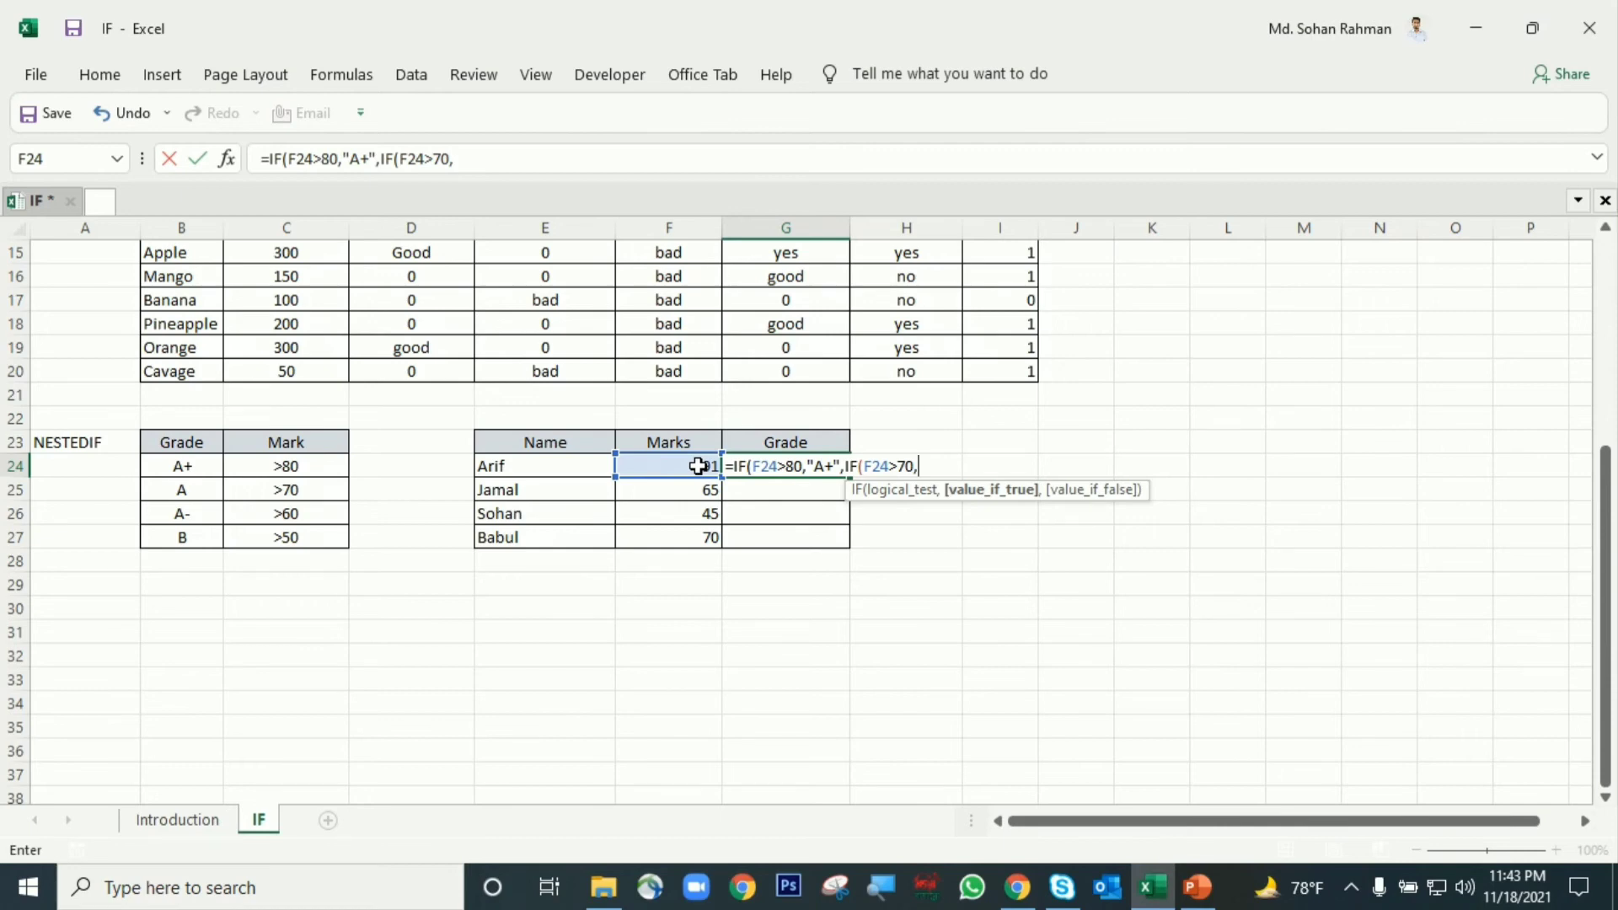
type("\"A\",")
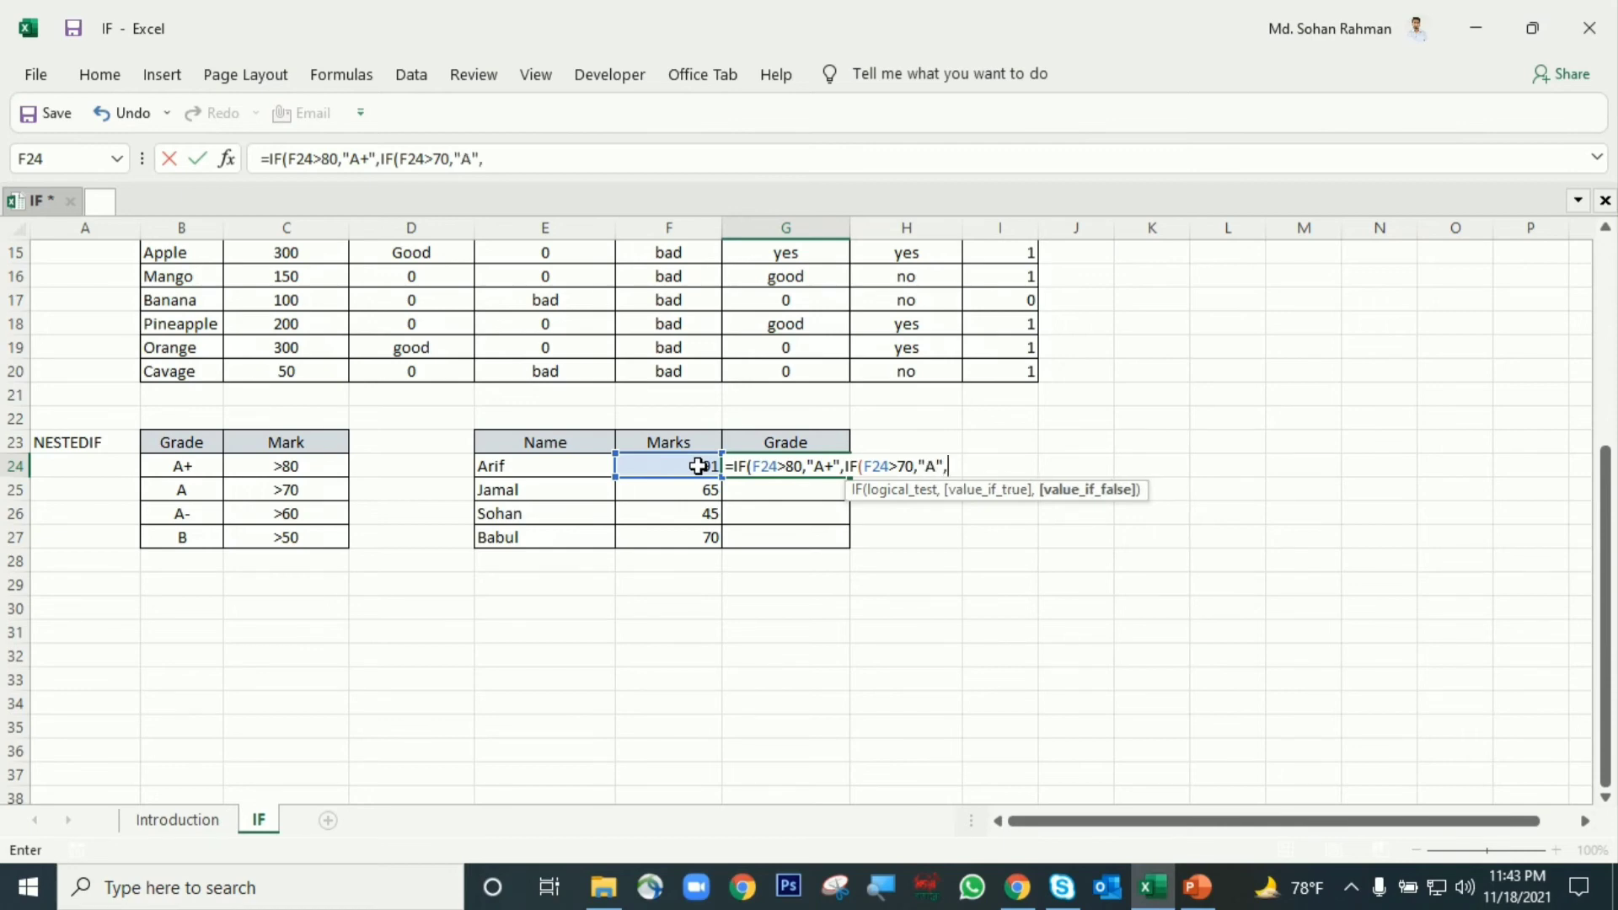
Nest a third IF in G24's formula that returns "A-" when F24>60.
type("IF(")
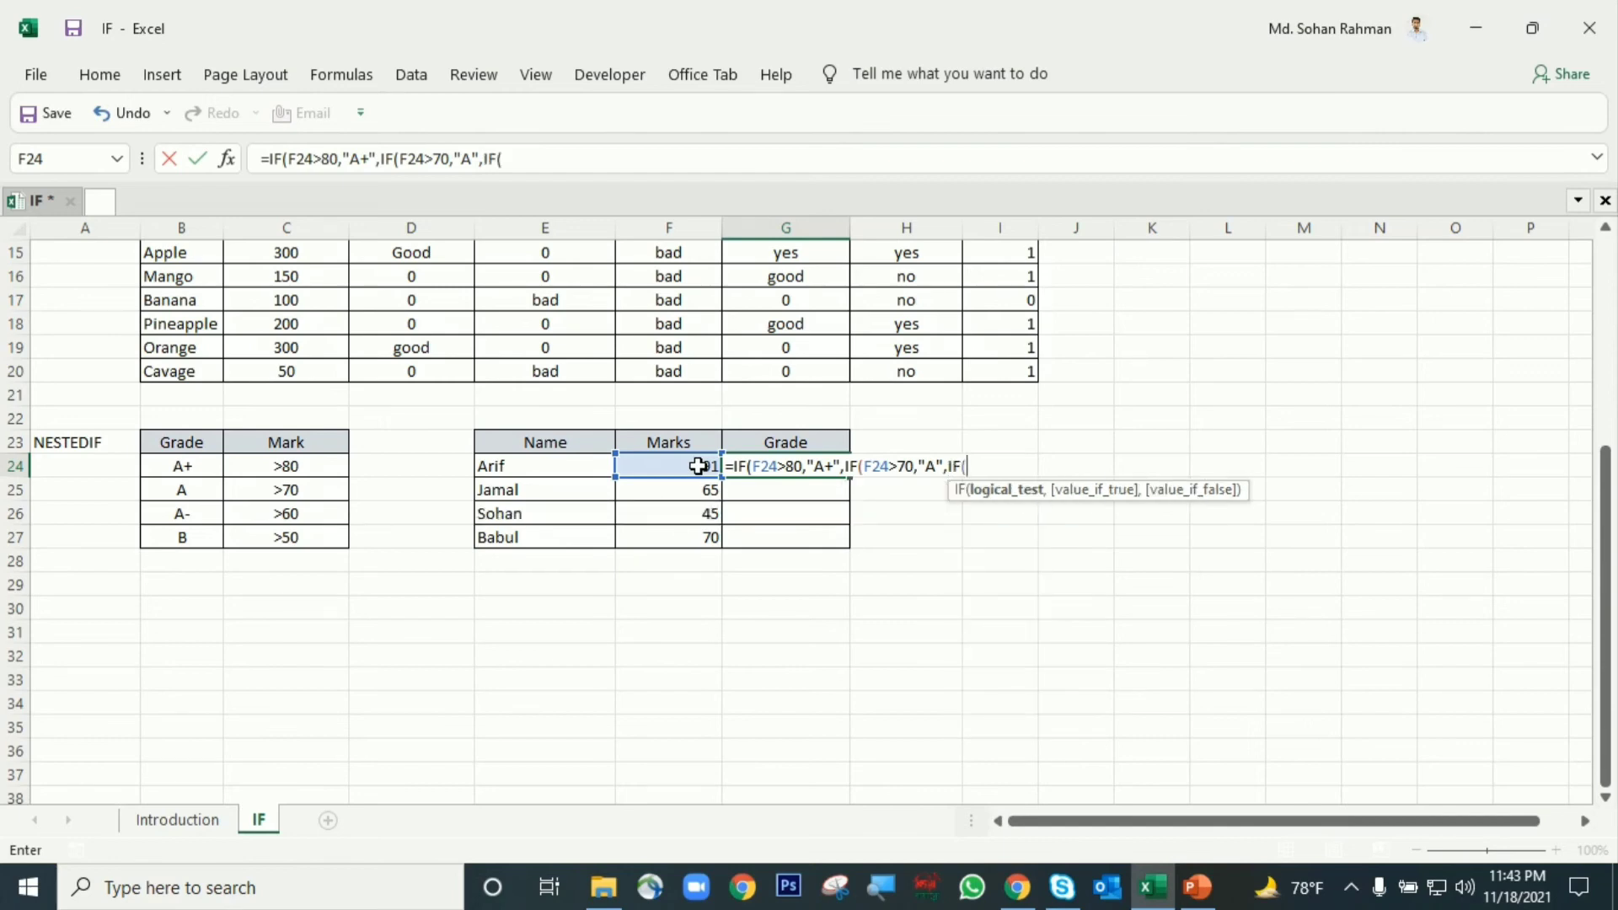
left_click(700, 466)
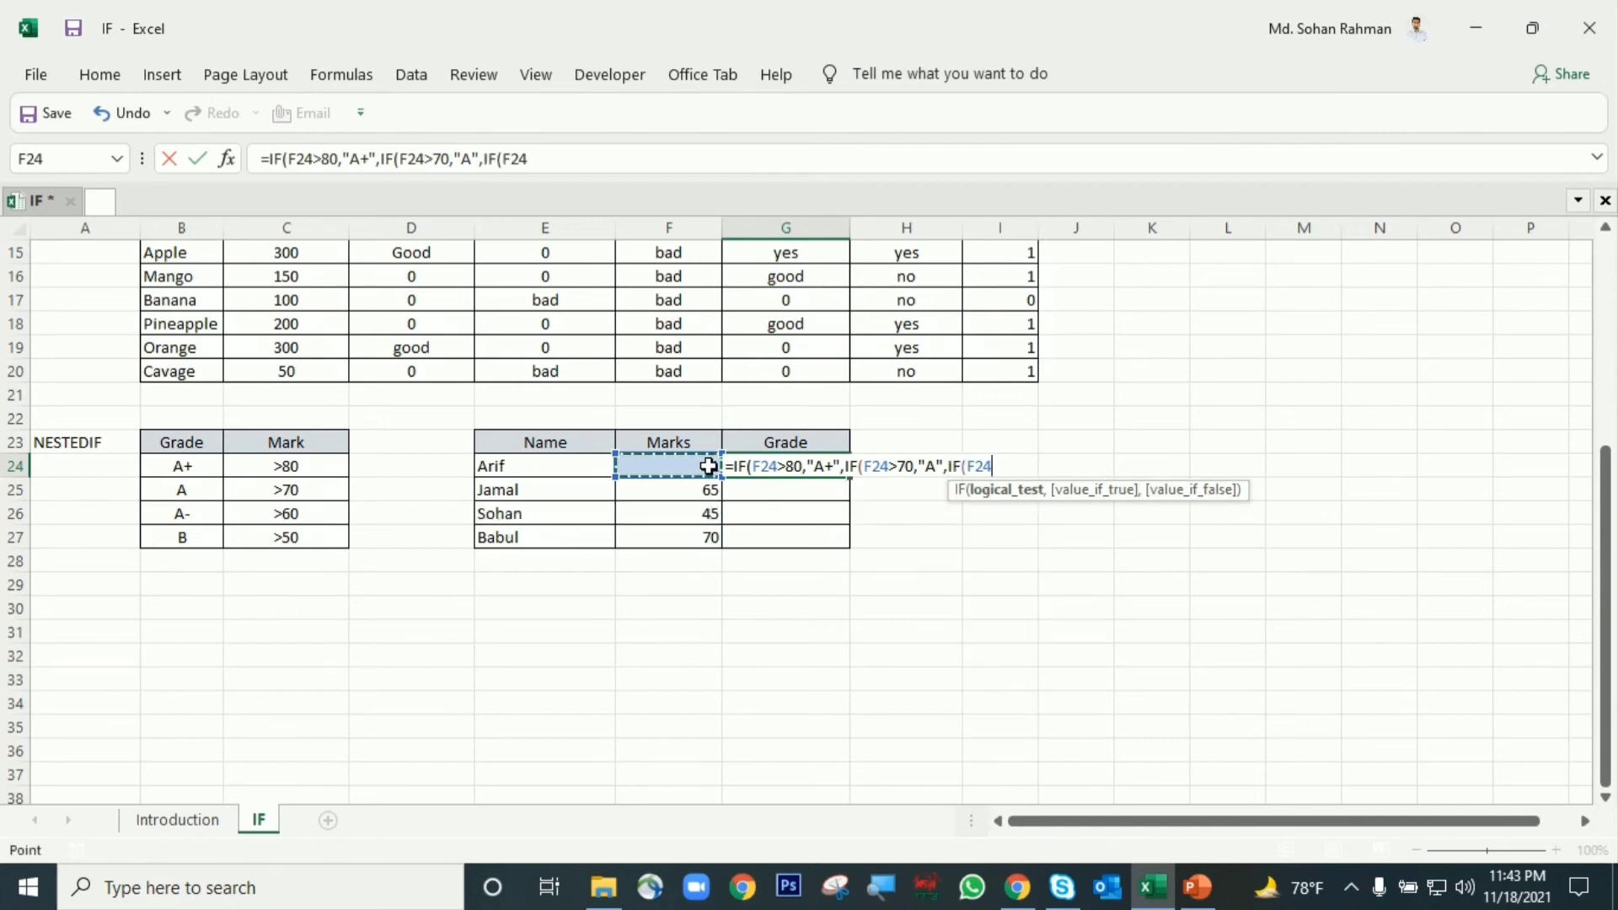
type(">60,")
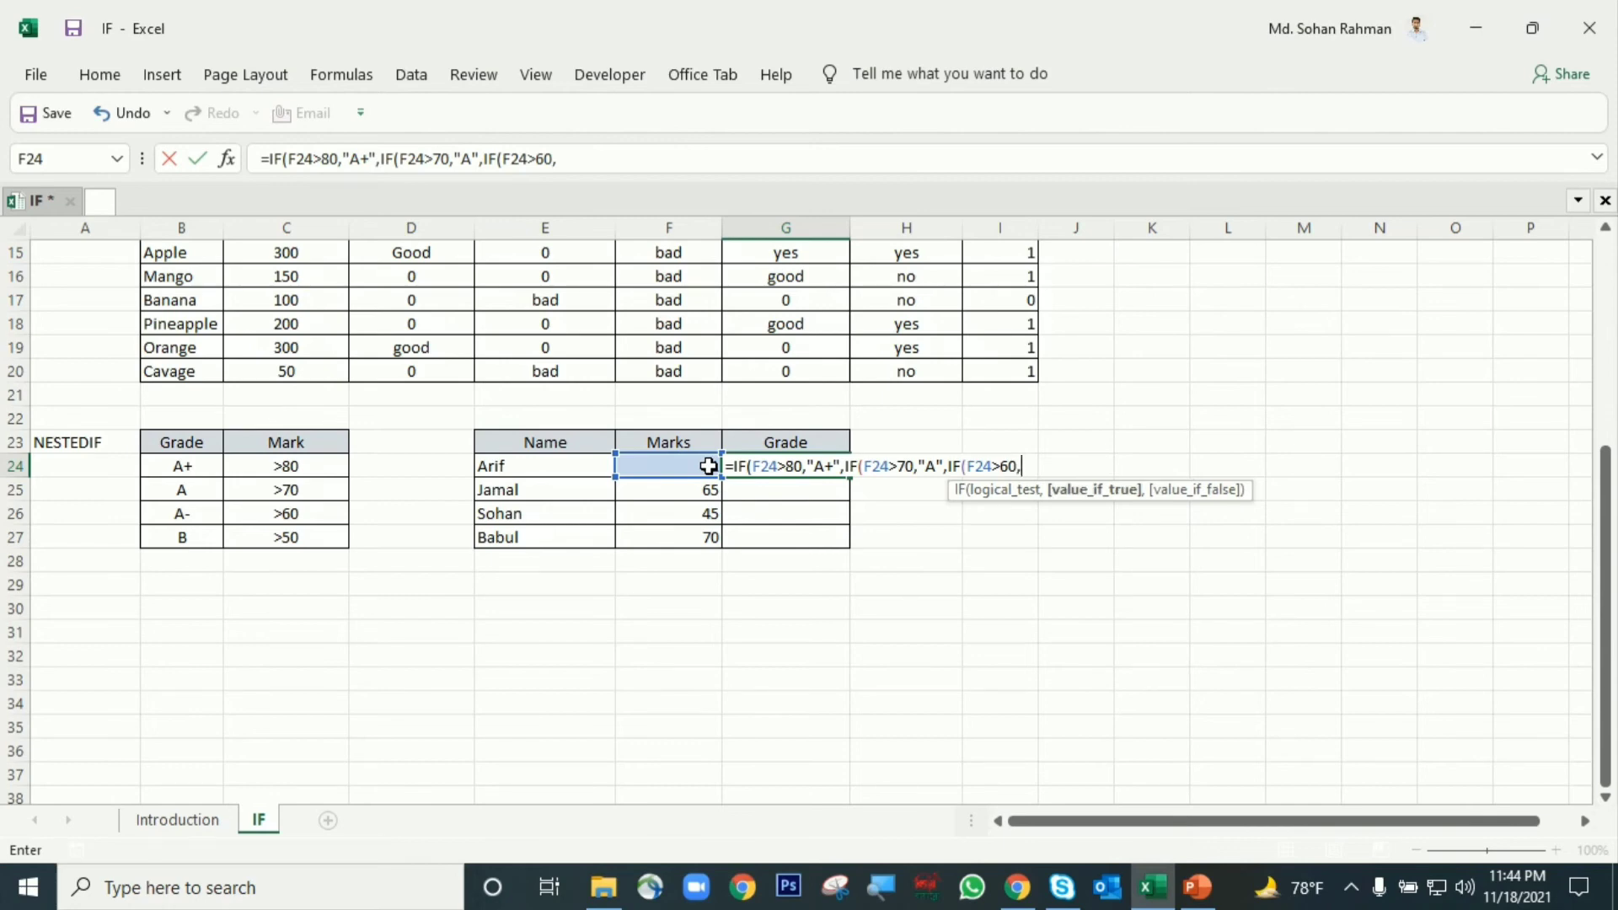
type("\"A-\",")
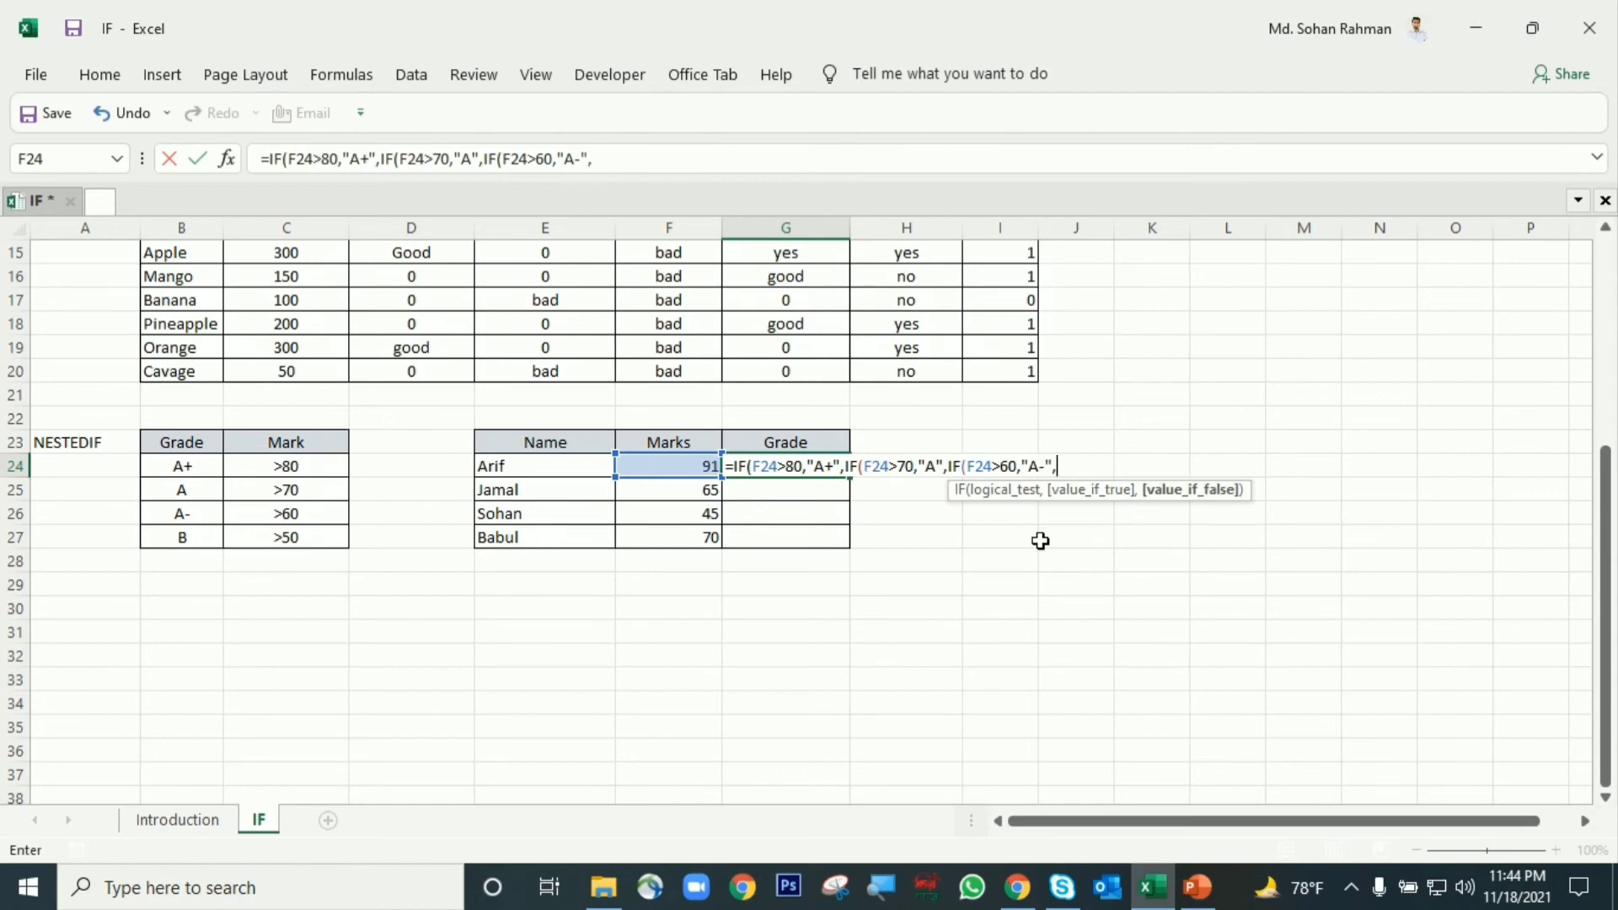
Nest a fourth IF in G24's formula that returns "B" when F24>50 and "Fail" otherwise.
type("IF(")
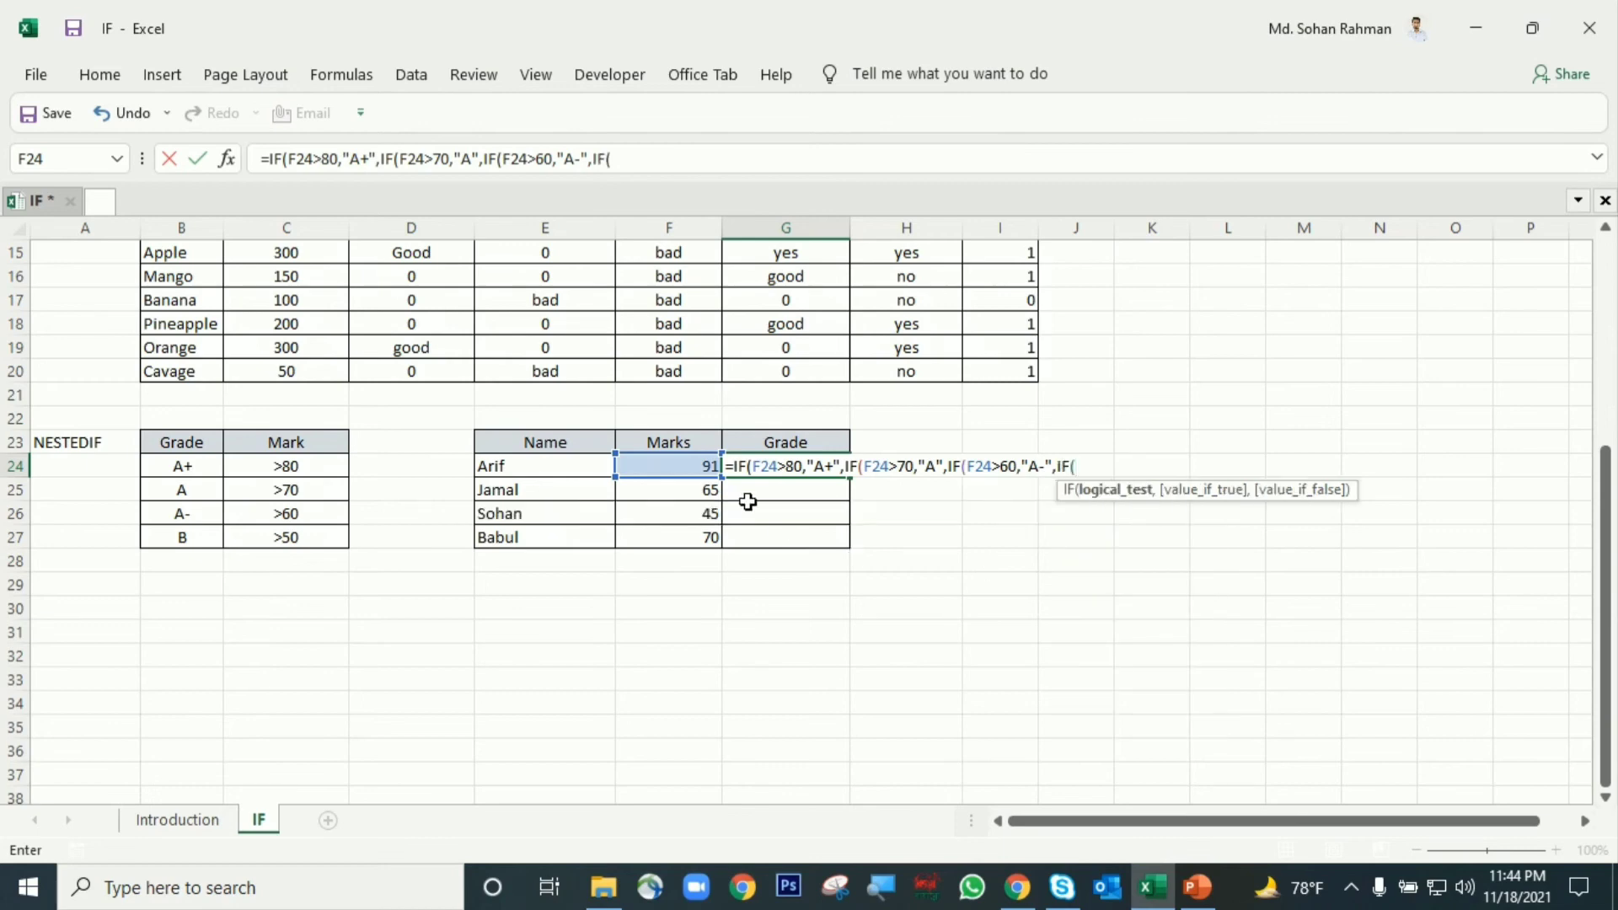
left_click(687, 466)
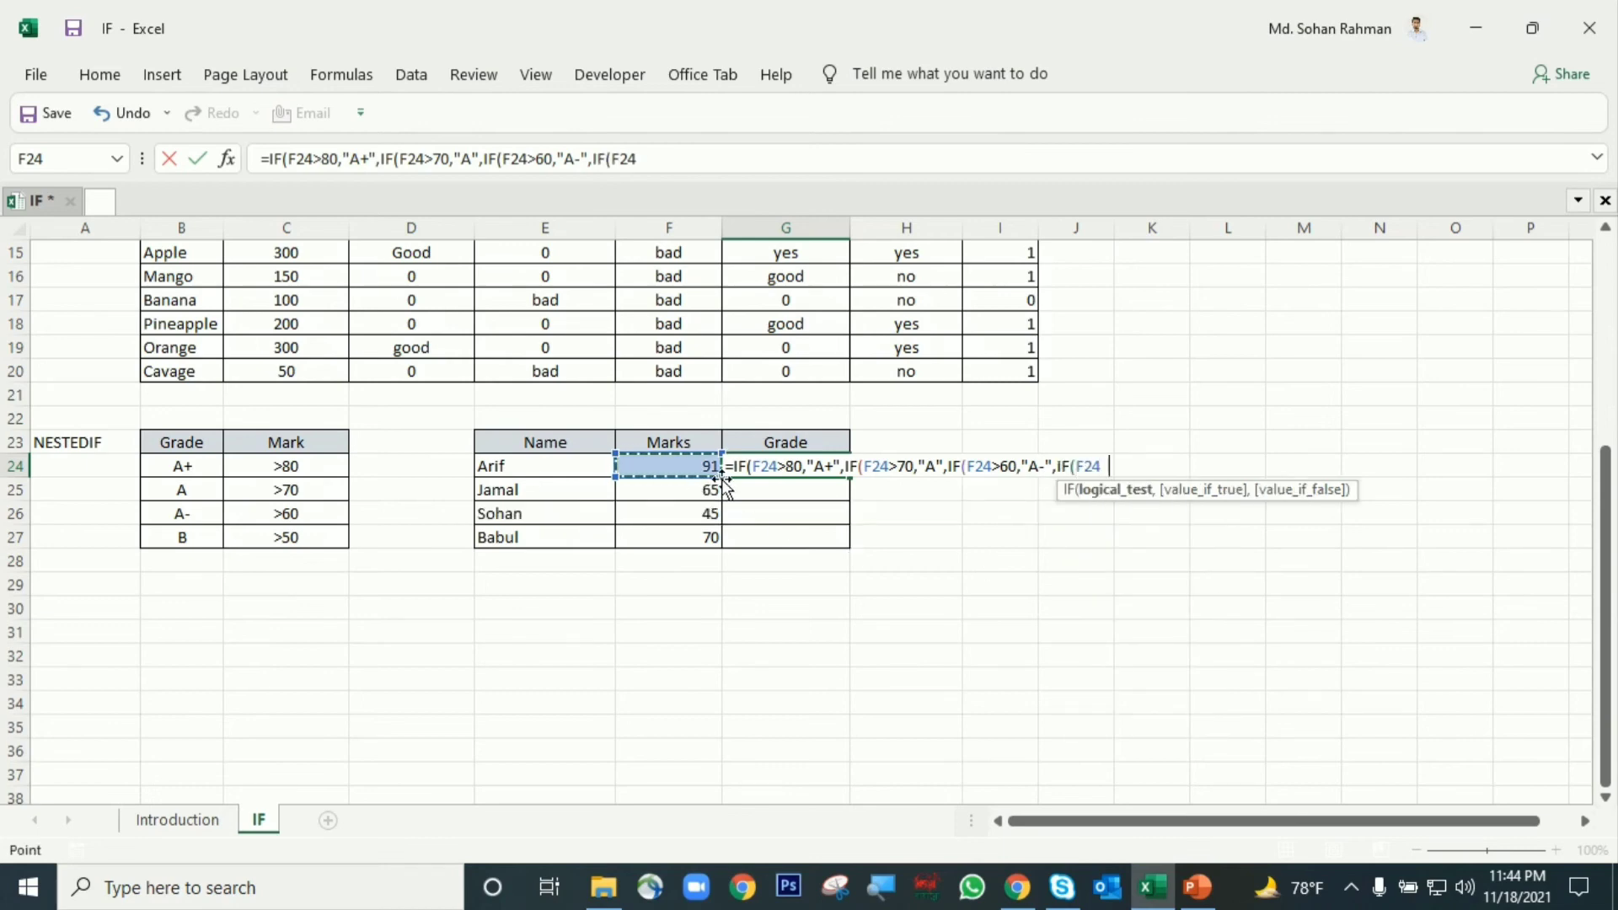
type(">50")
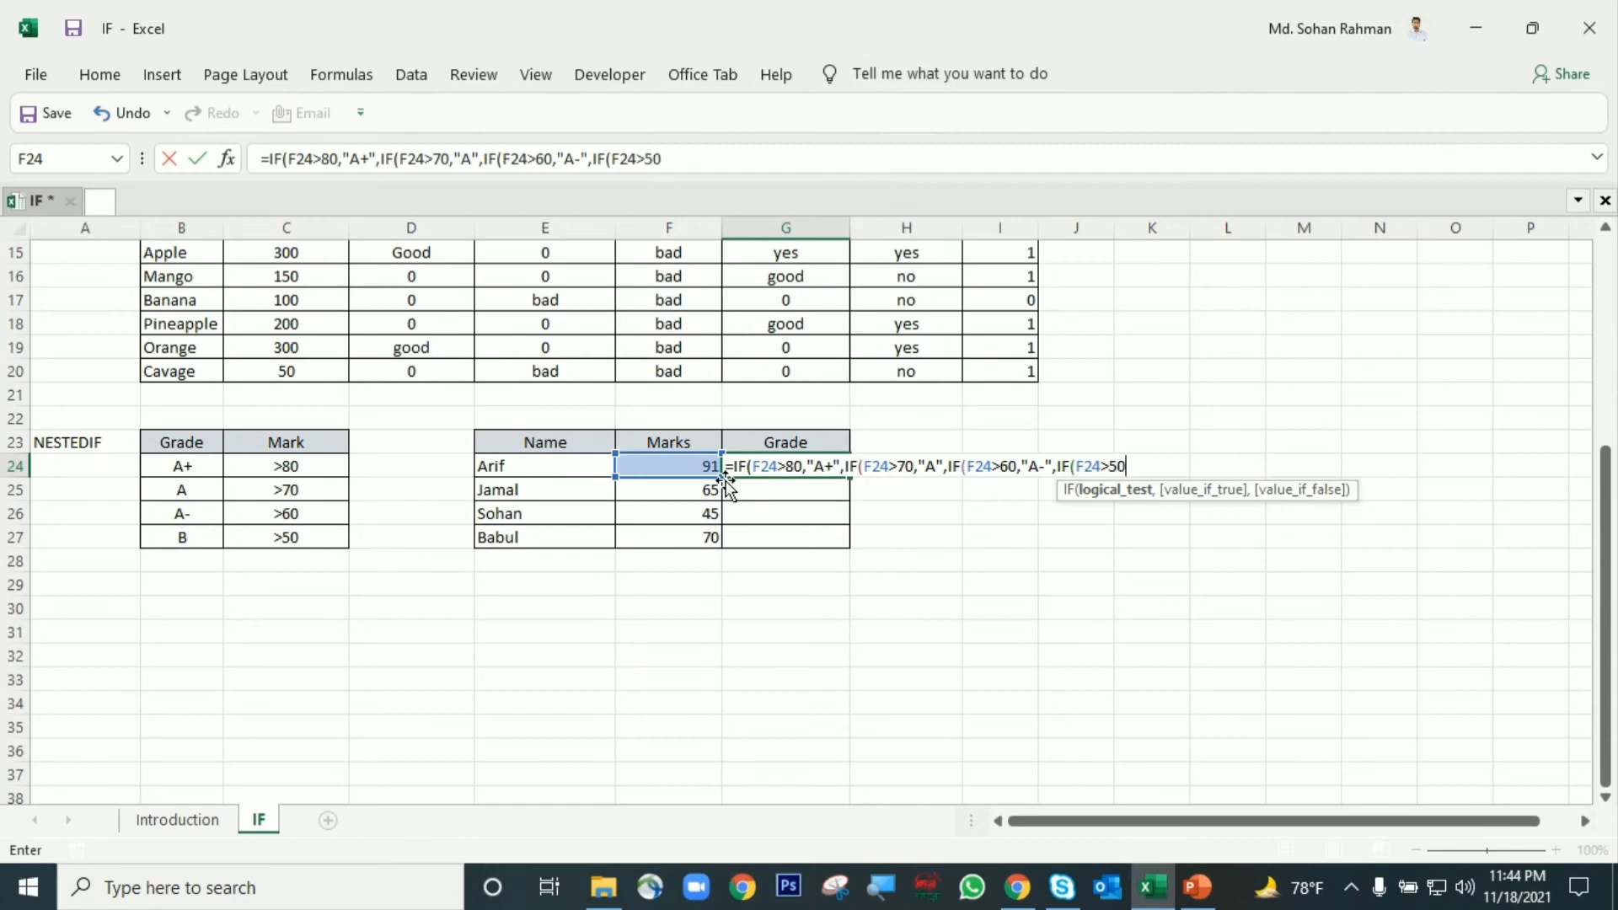
type(",")
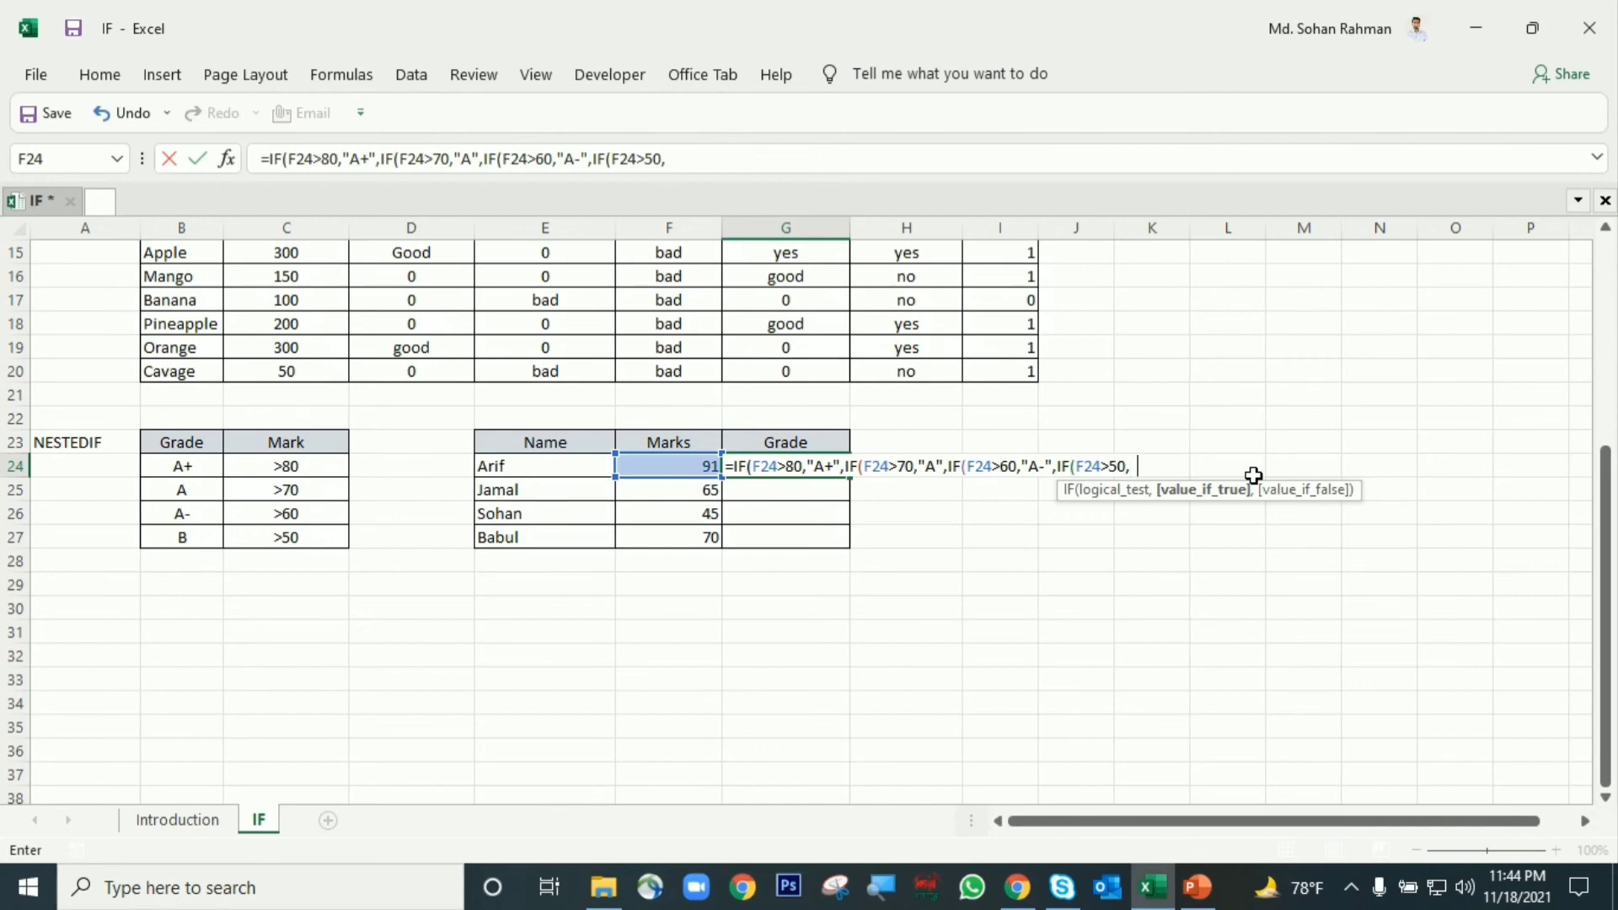
type("\"B\",")
left_click(1185, 466)
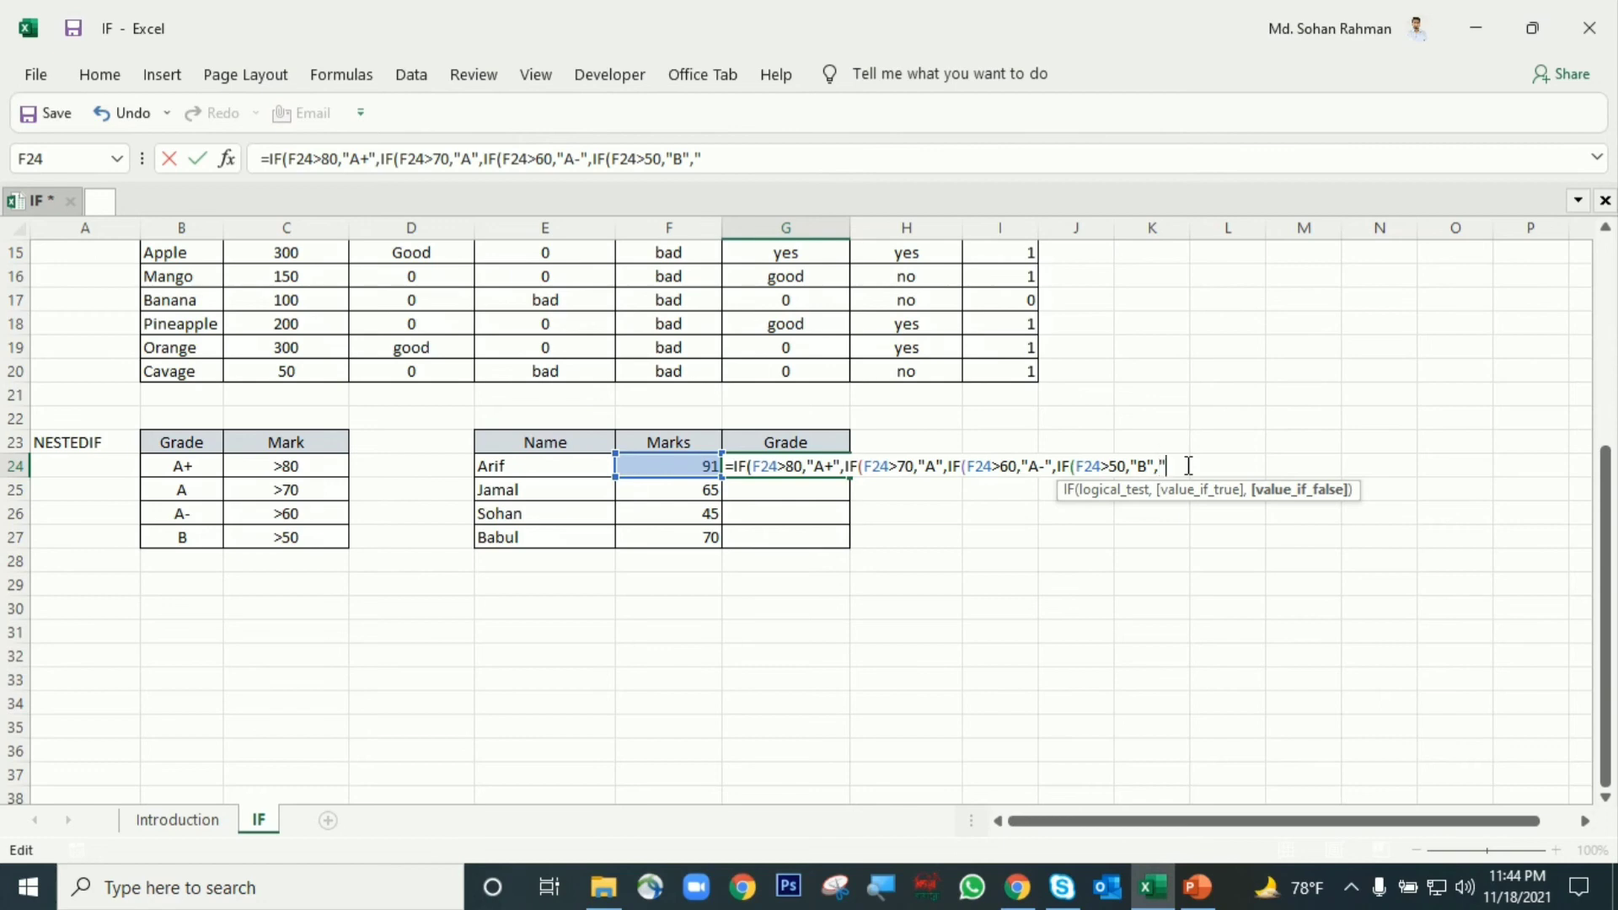
type("\"Fa")
type(")")
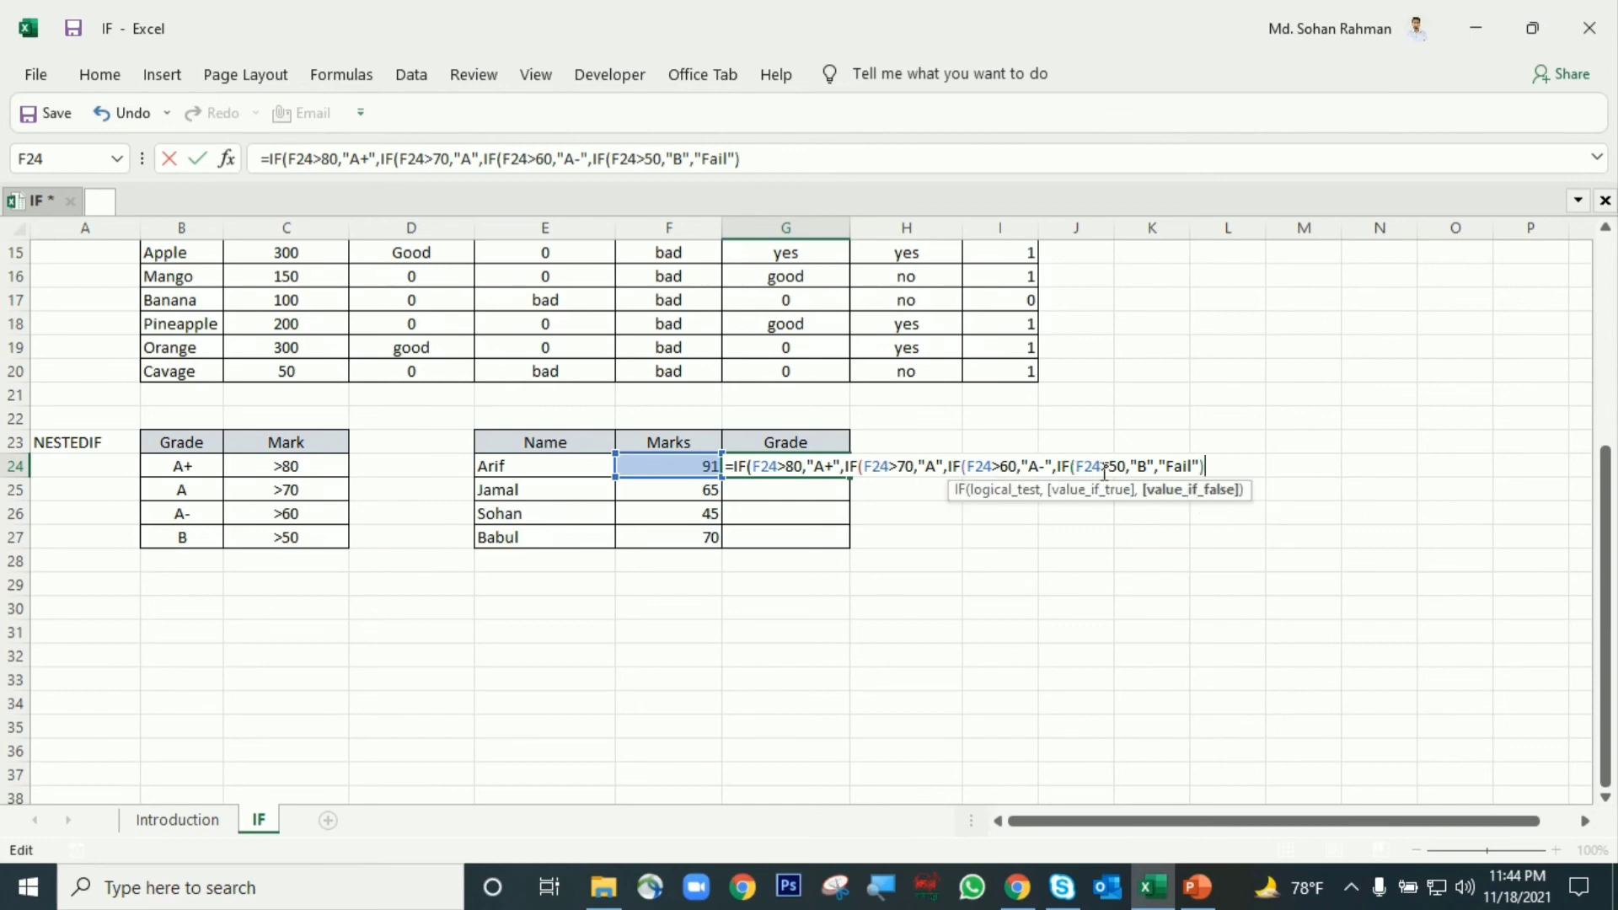
type(")")
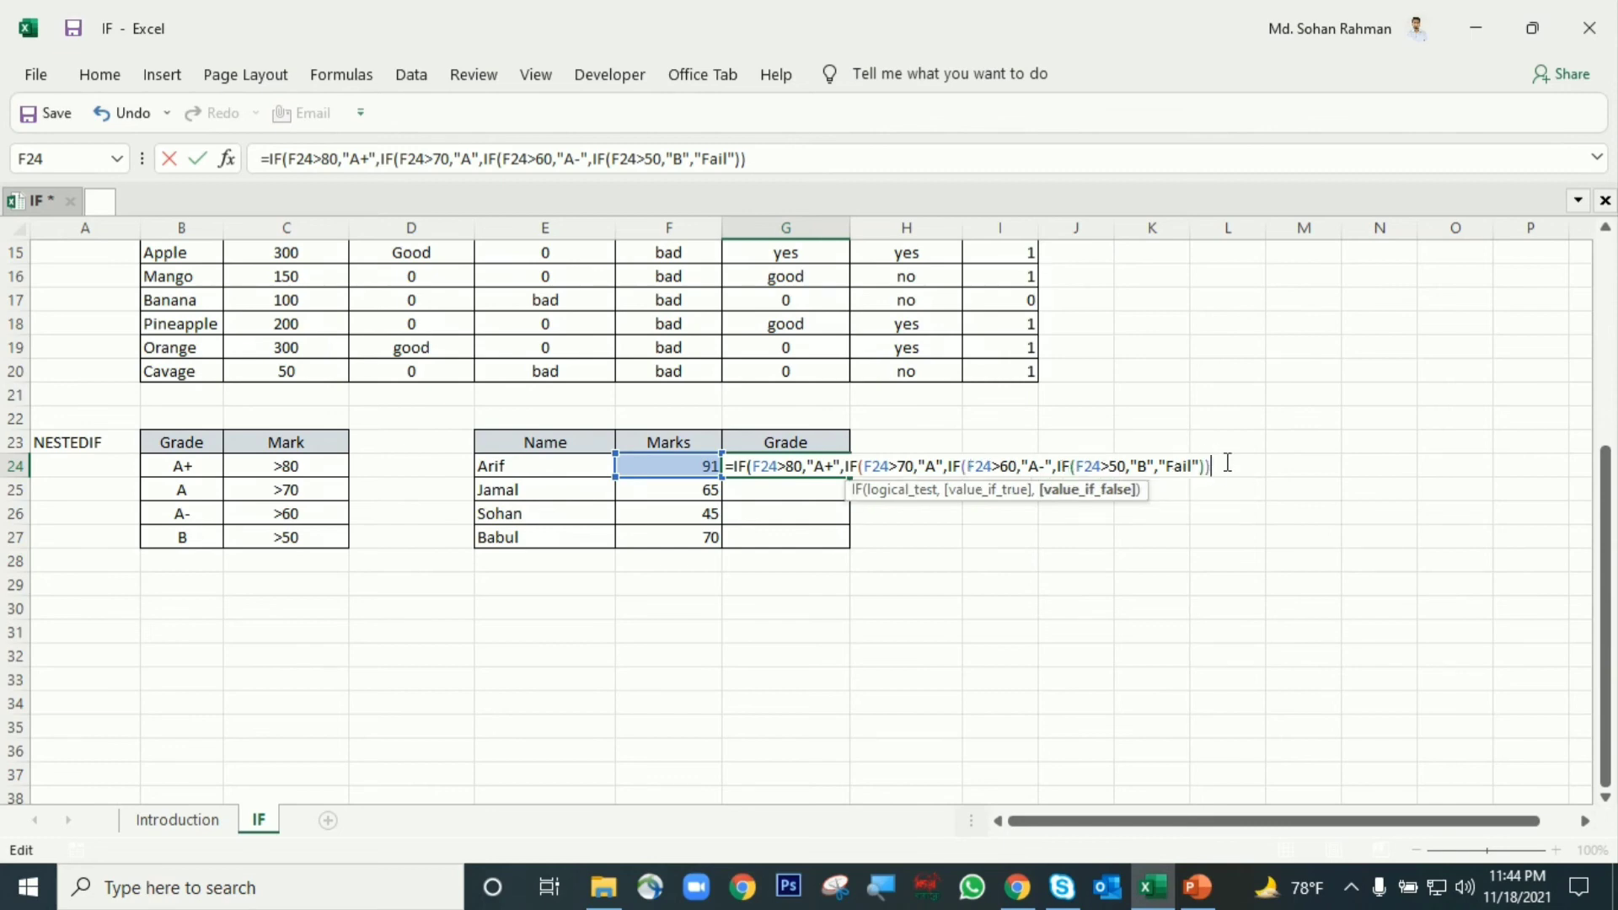
type(")")
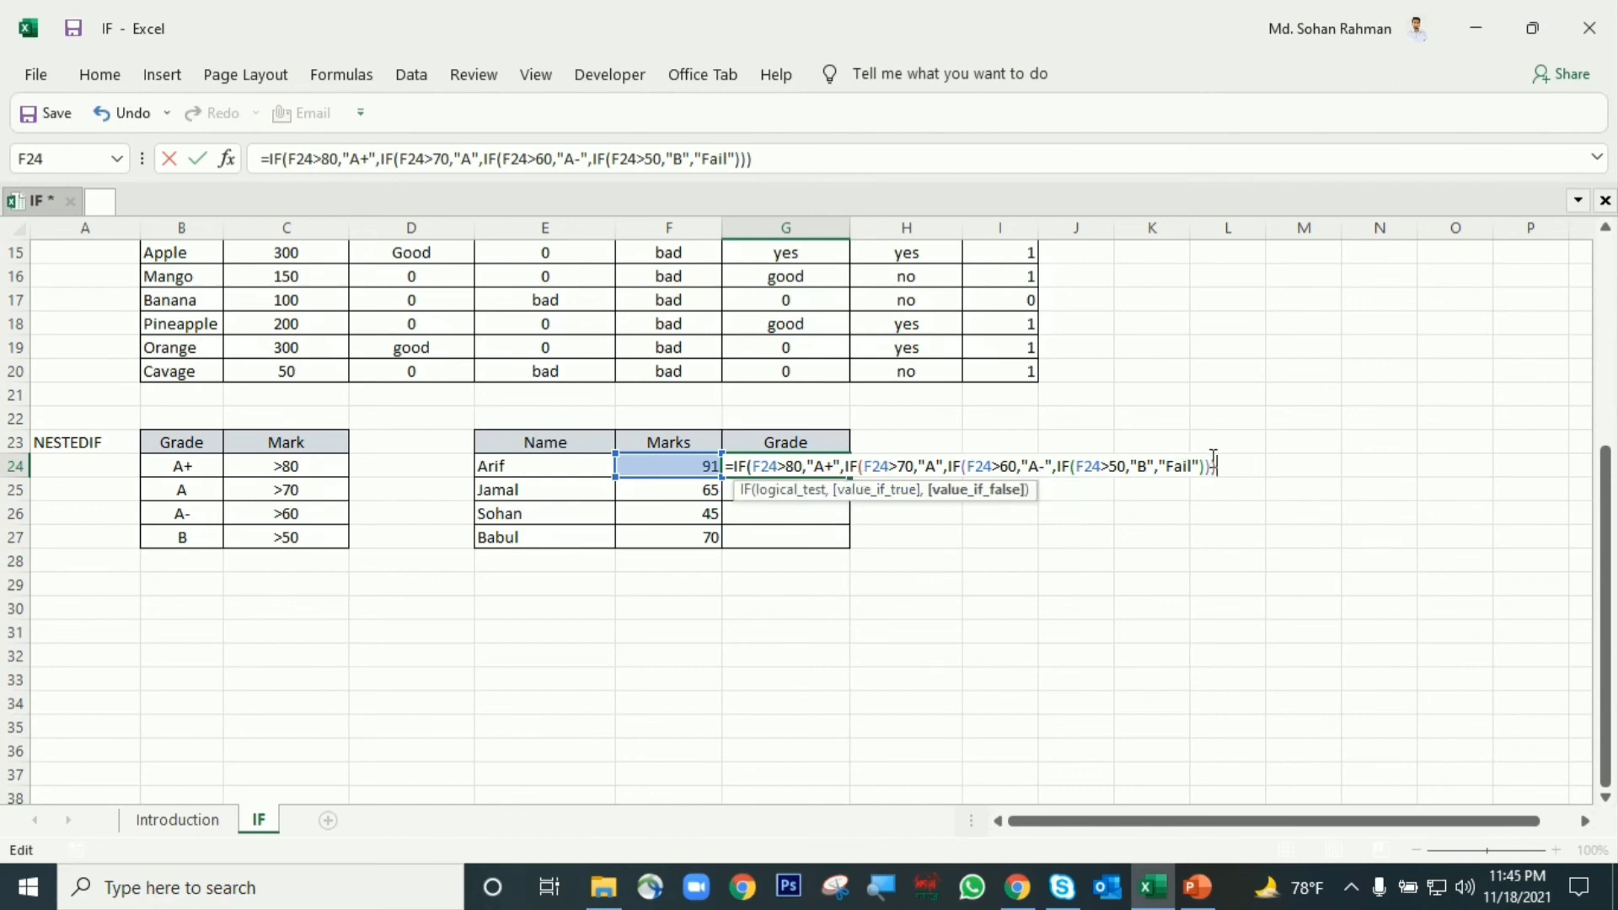
type(")")
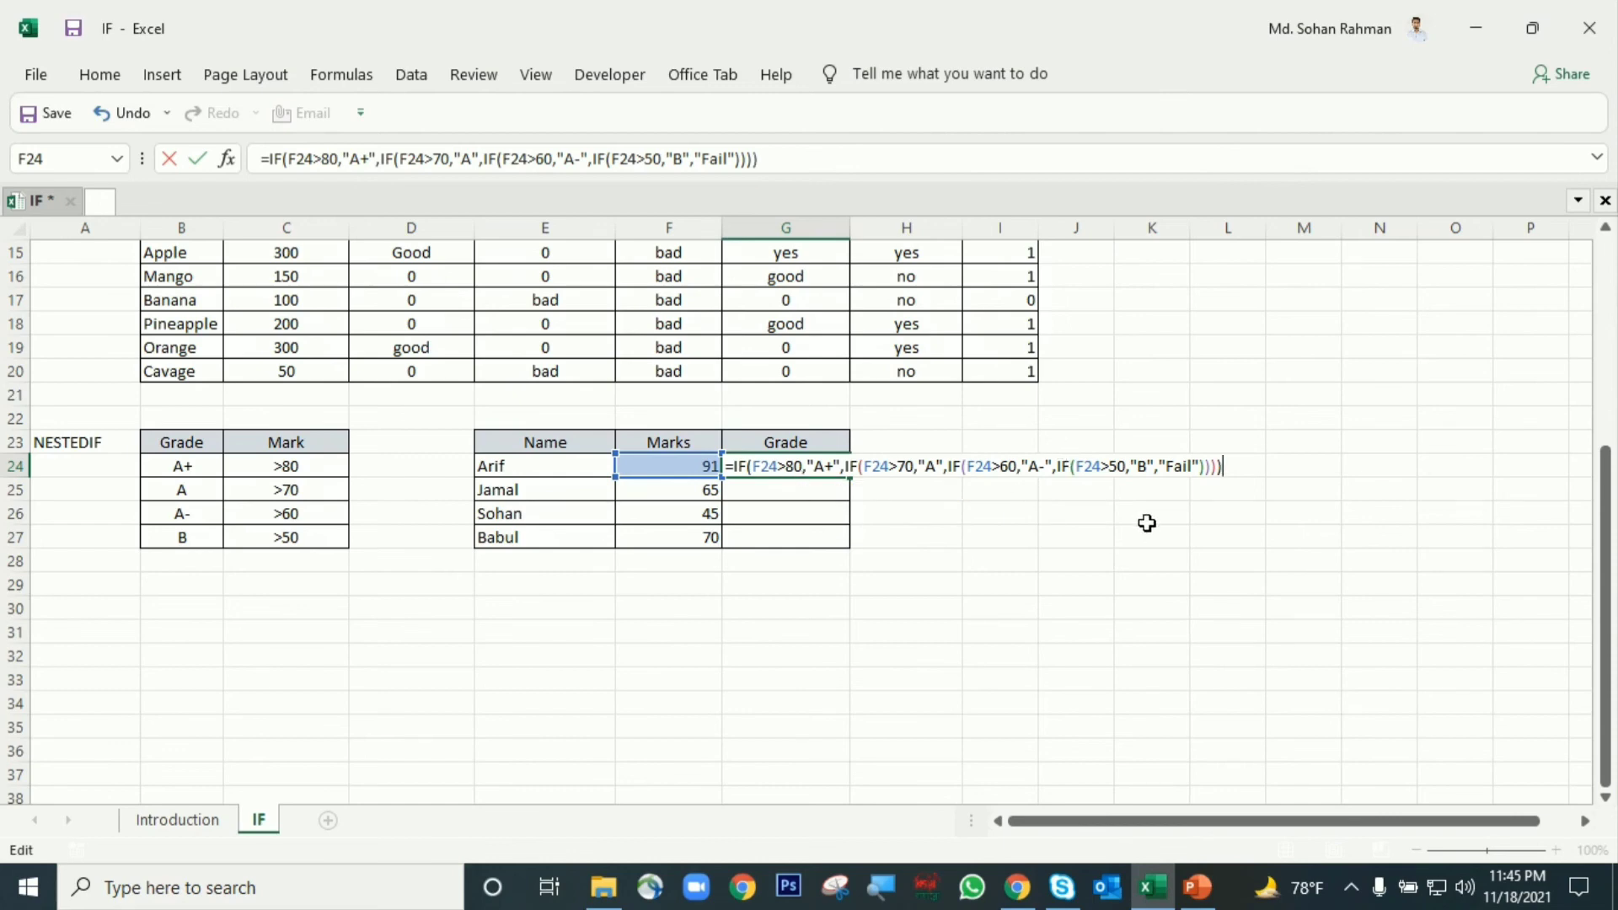
key("BackSpace")
key("BackSpace")
key("BackSpace")
key("BackSpace")
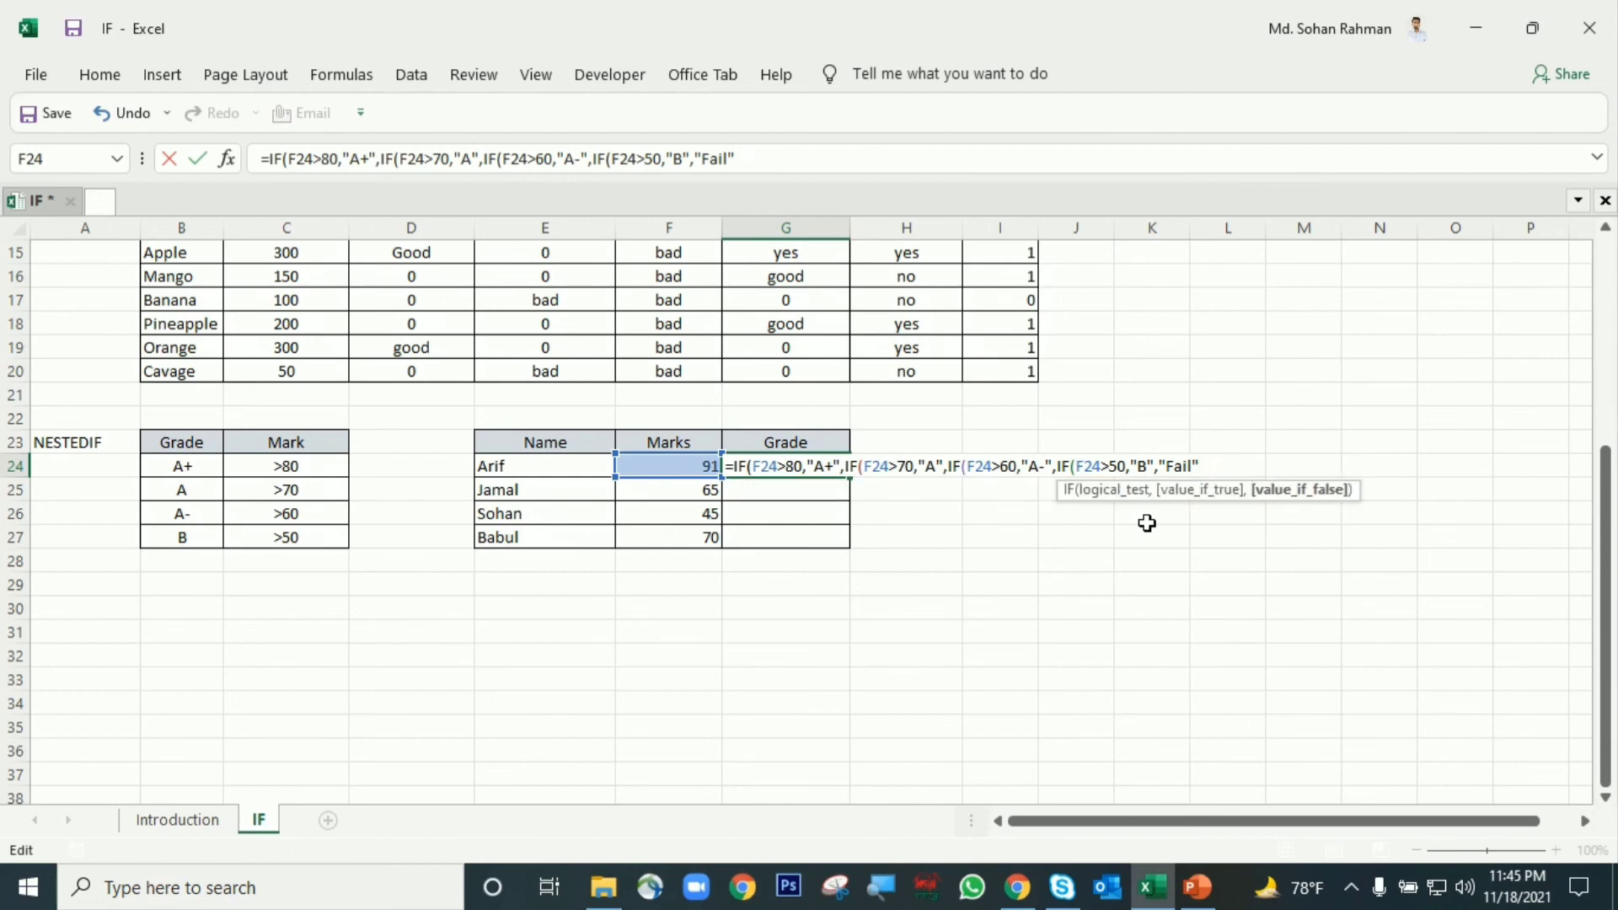
Enter the nested IF formula in G24, accept the proposed closing-parenthesis correction, and check the completed formula.
key("Return")
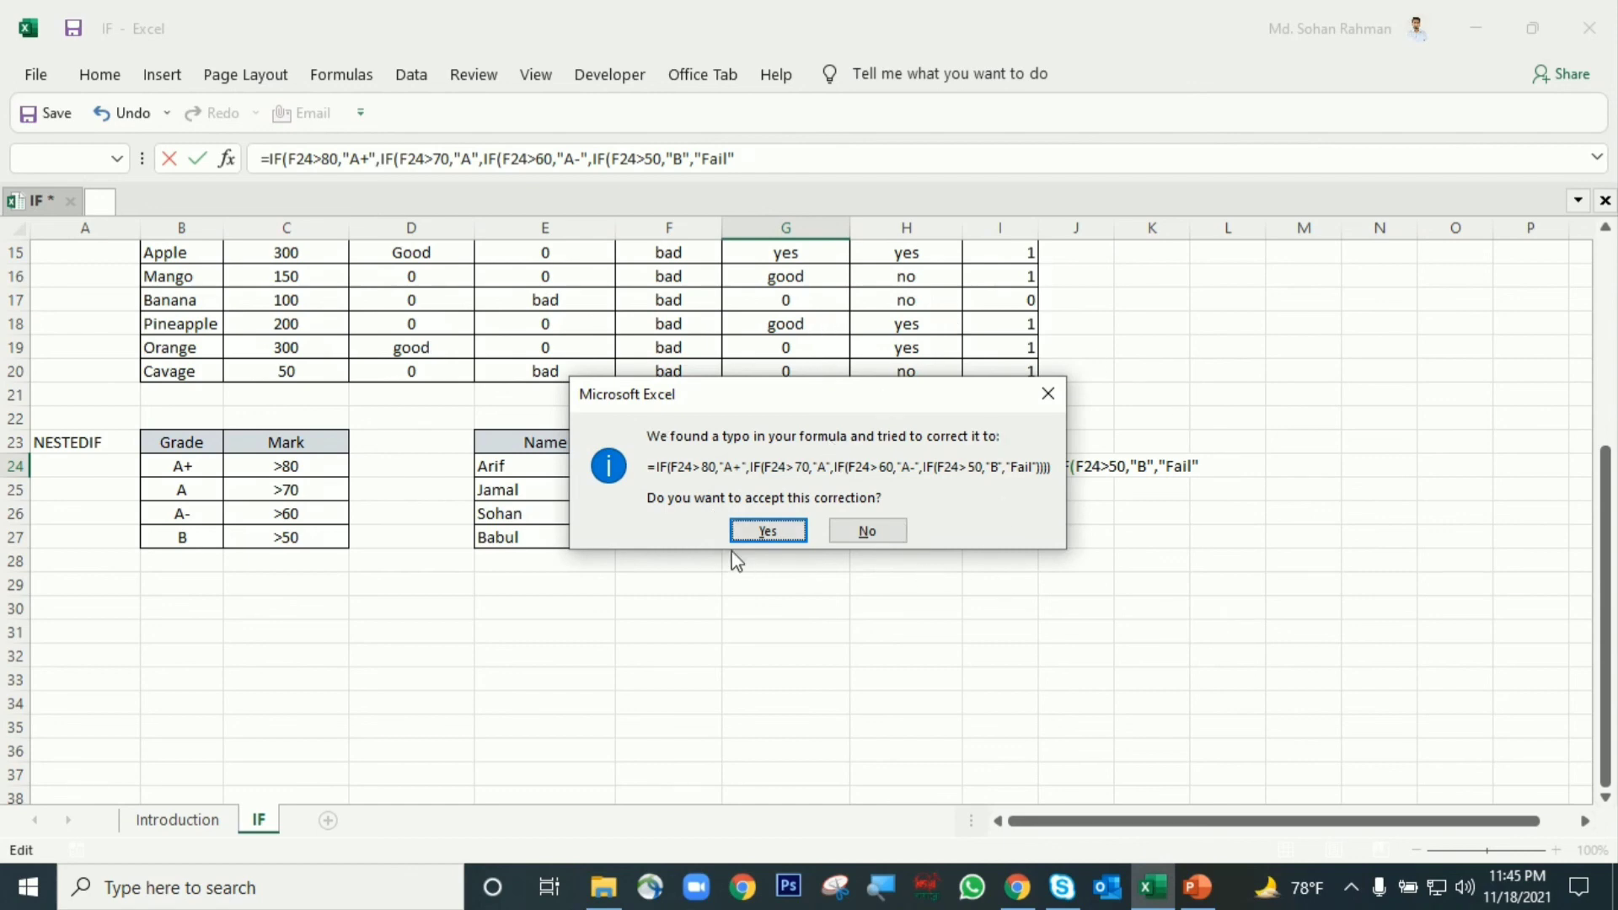
left_click(783, 532)
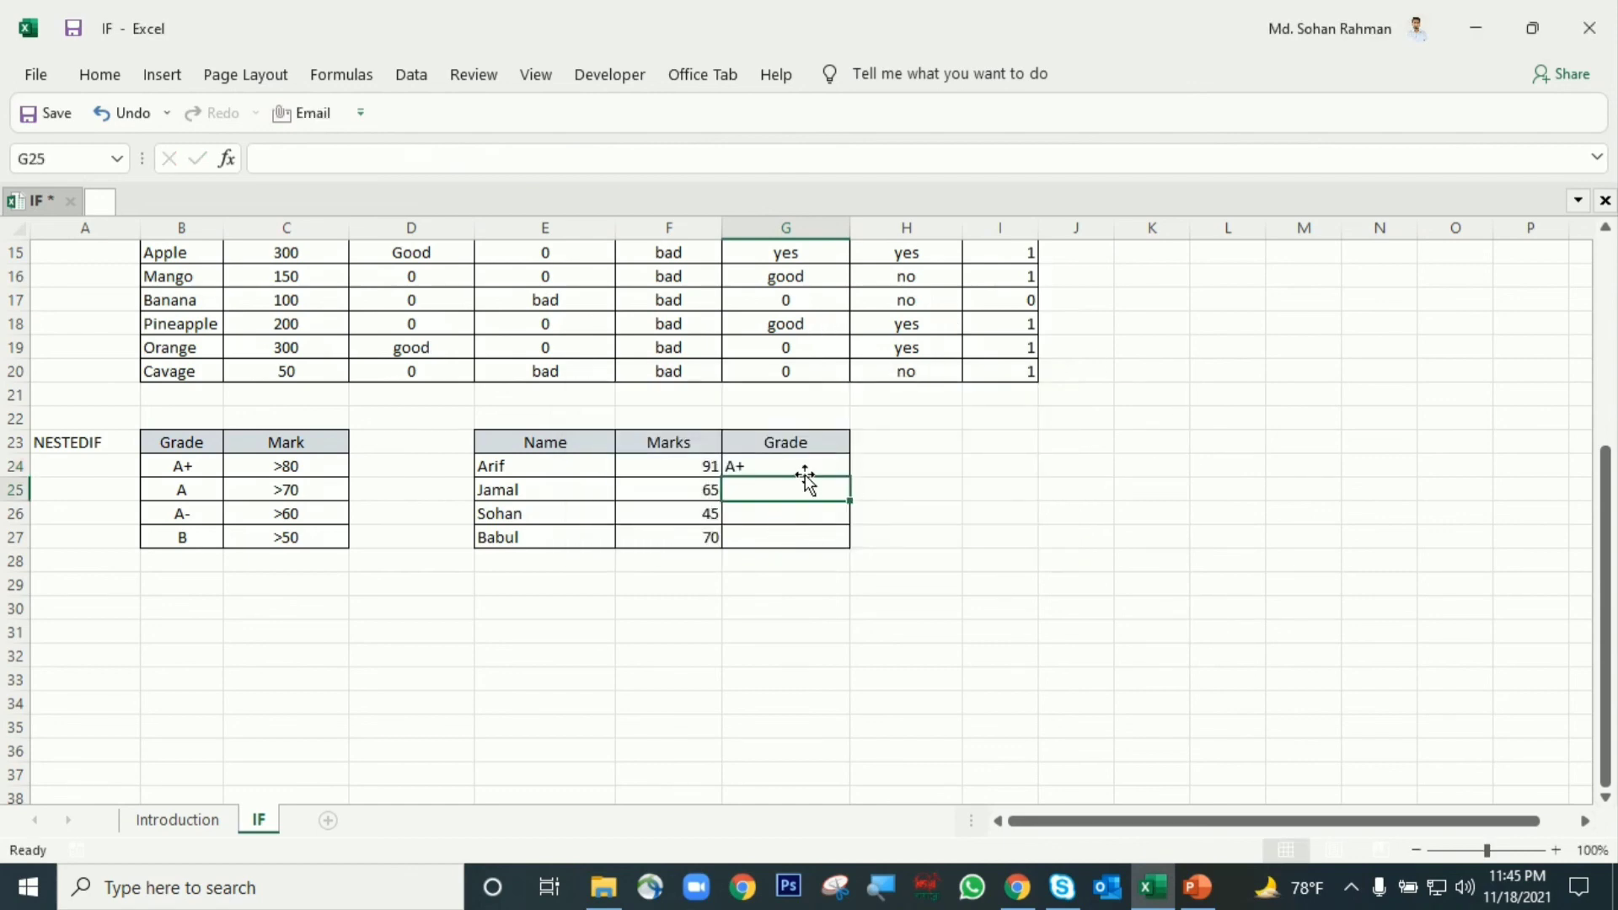
left_click(820, 158)
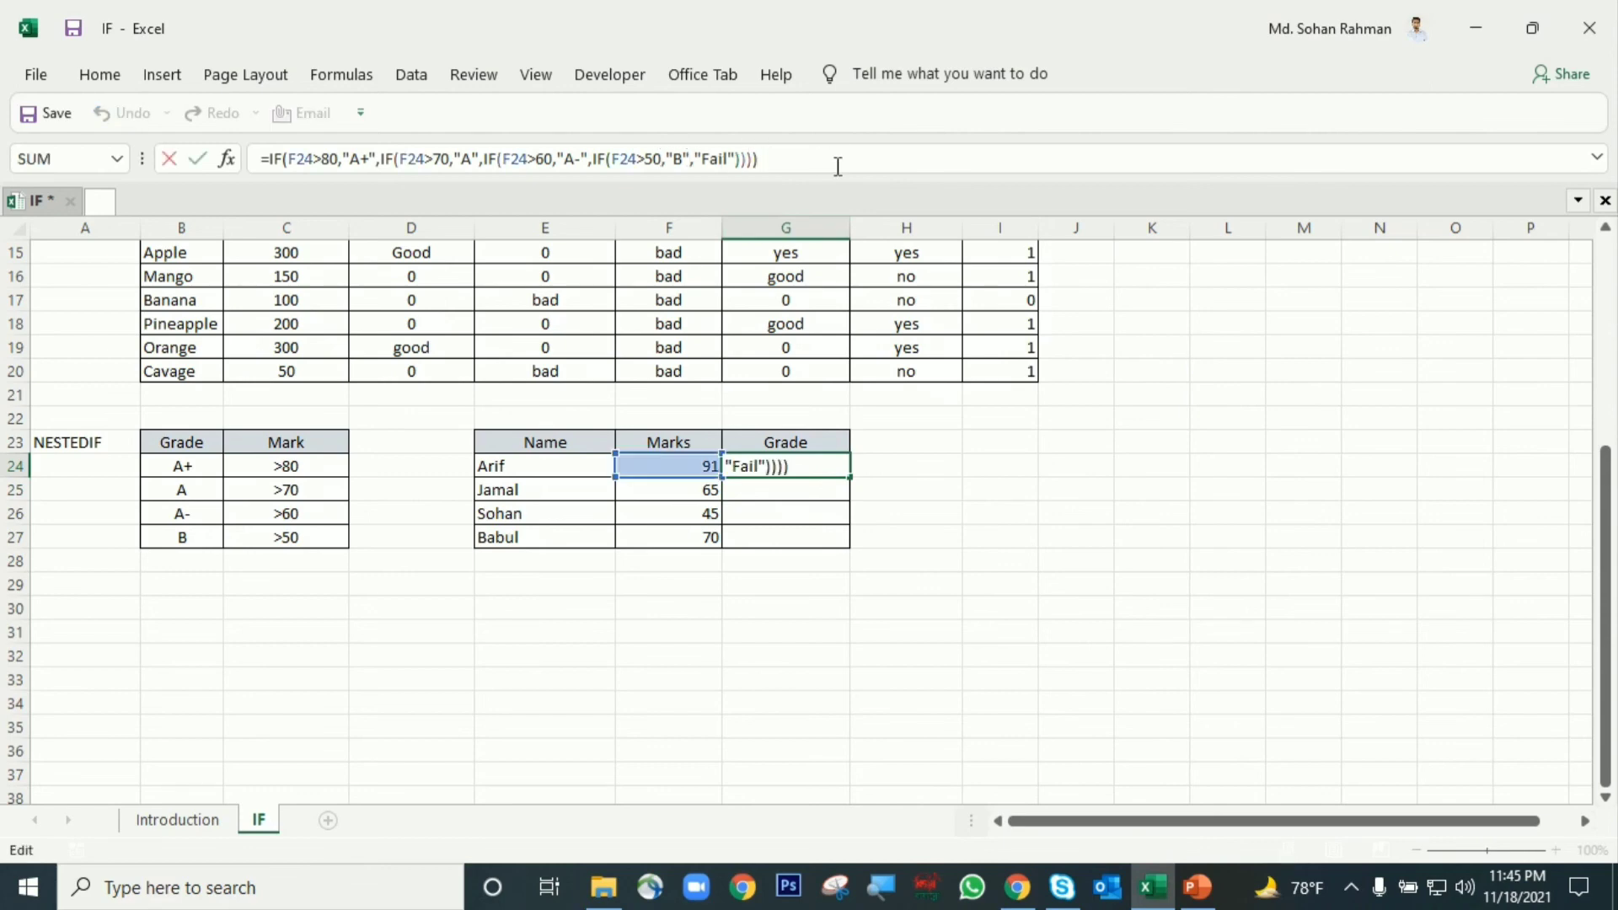
key("Return")
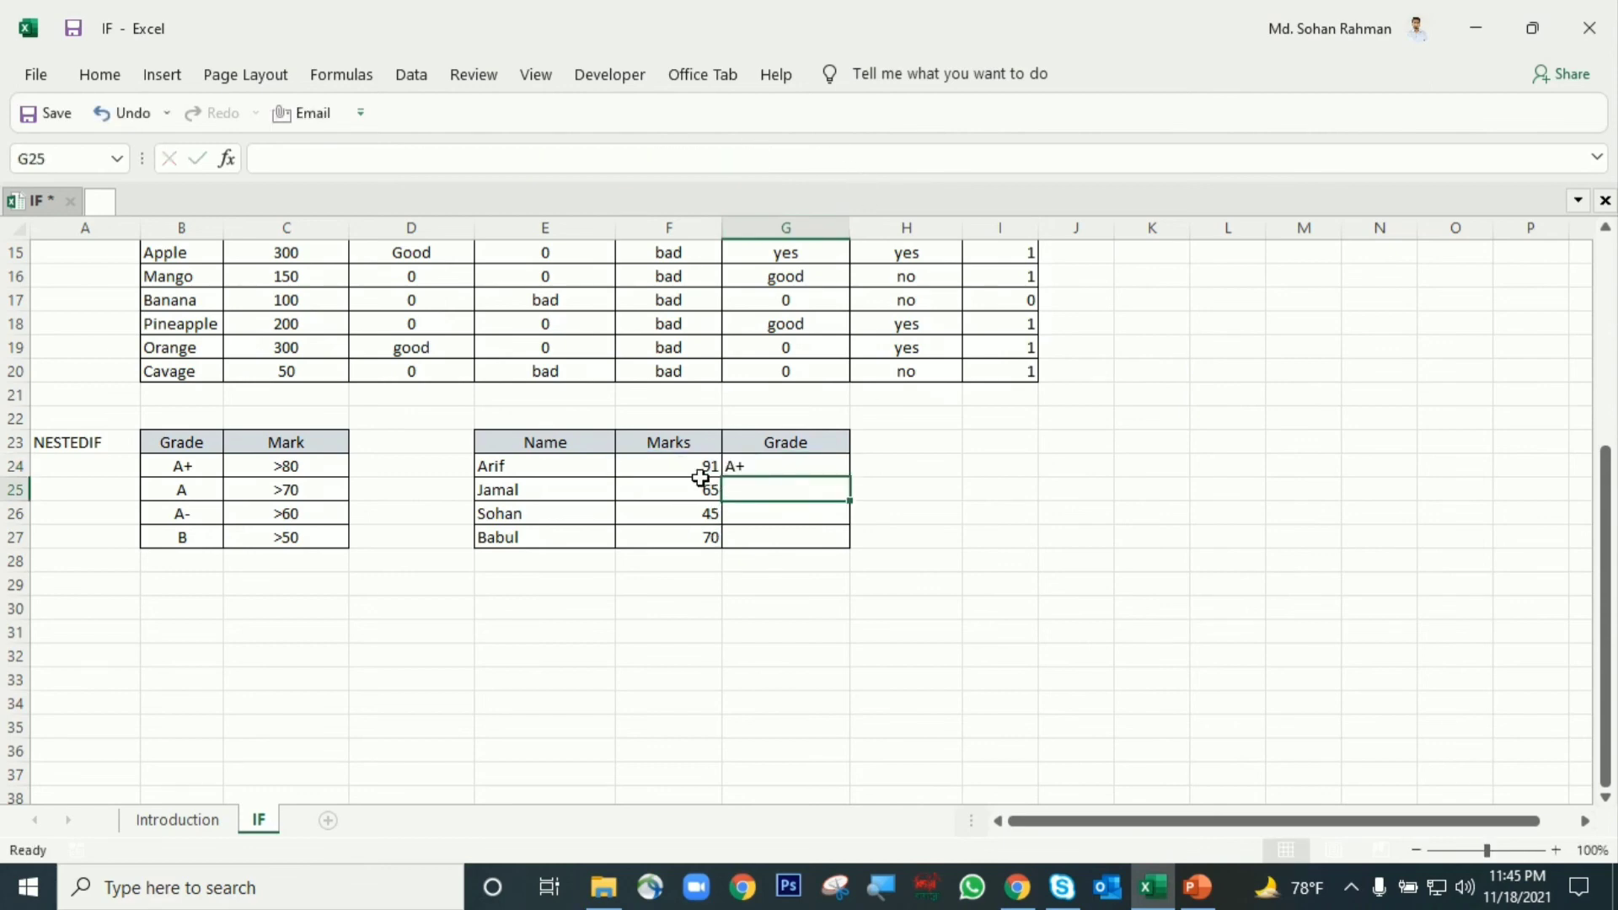
Fill the nested IF formula from G24 down to G27 to grade the remaining students.
left_click(691, 474)
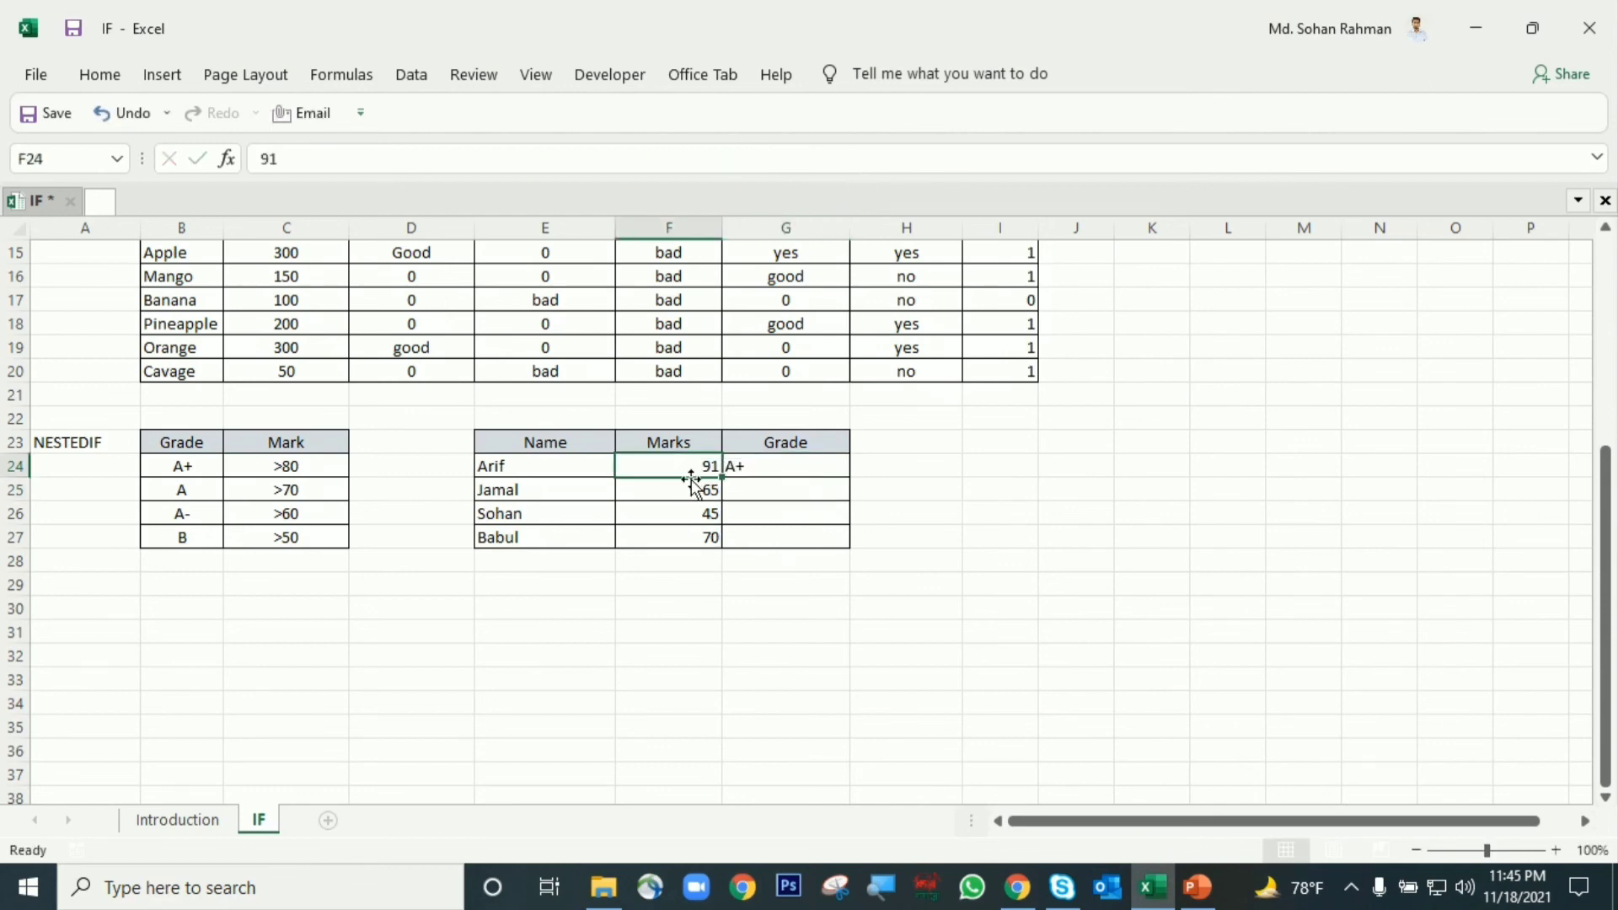
left_click(785, 470)
left_click_drag(850, 477, 852, 543)
left_click(799, 469)
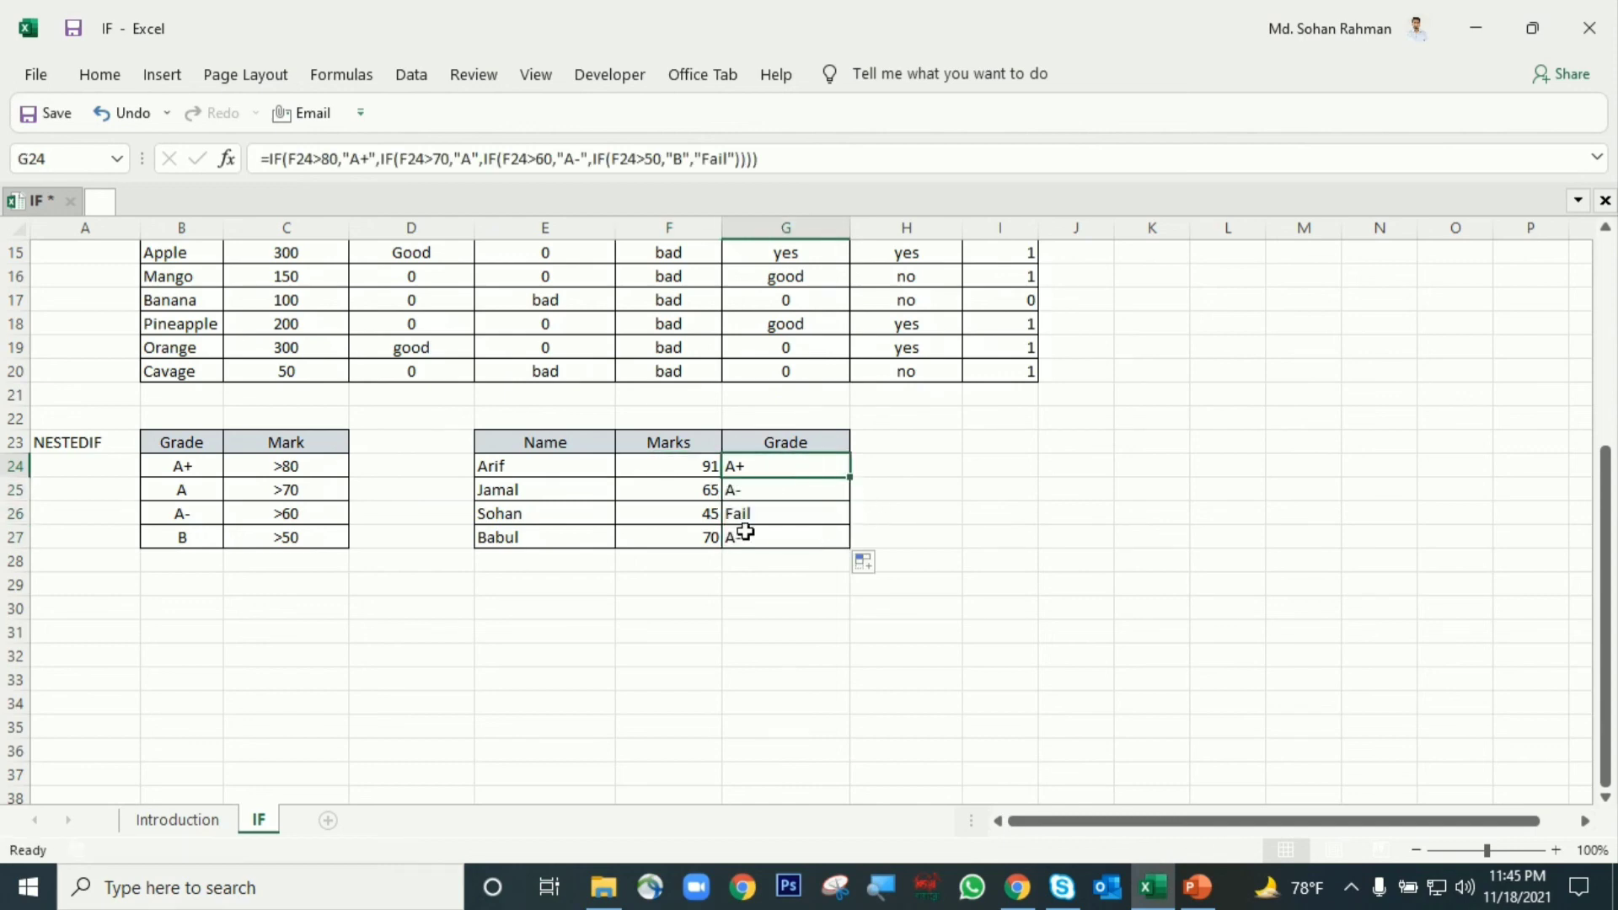
Compare the mark in F25 with its grade and examine the F25>70 test in G25's nested IF formula.
left_click(677, 495)
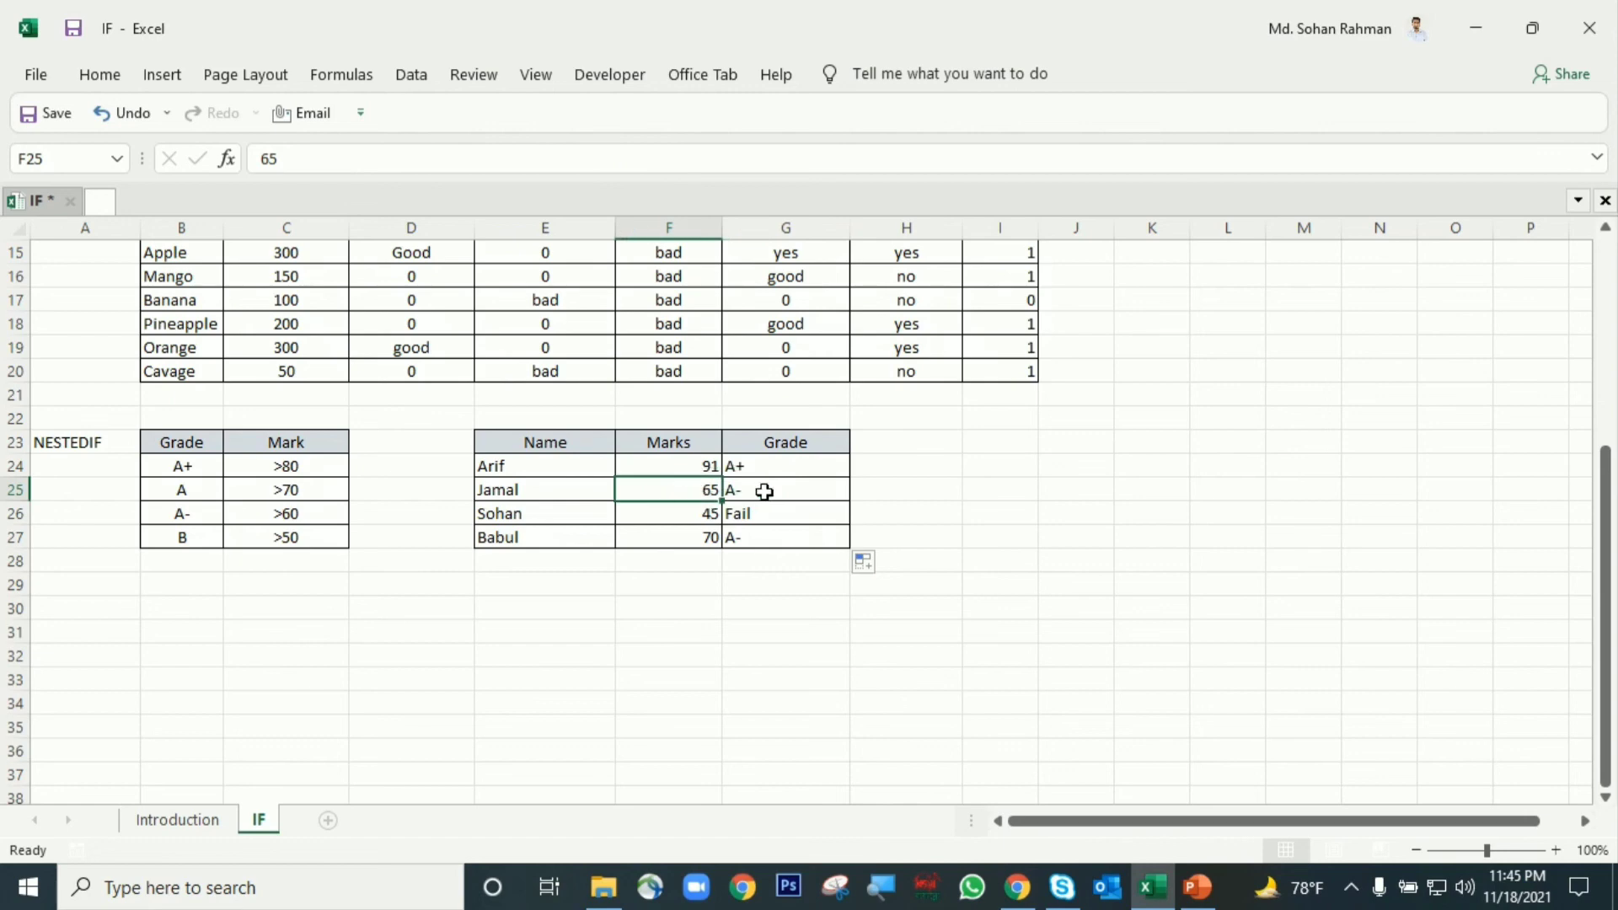
left_click(764, 492)
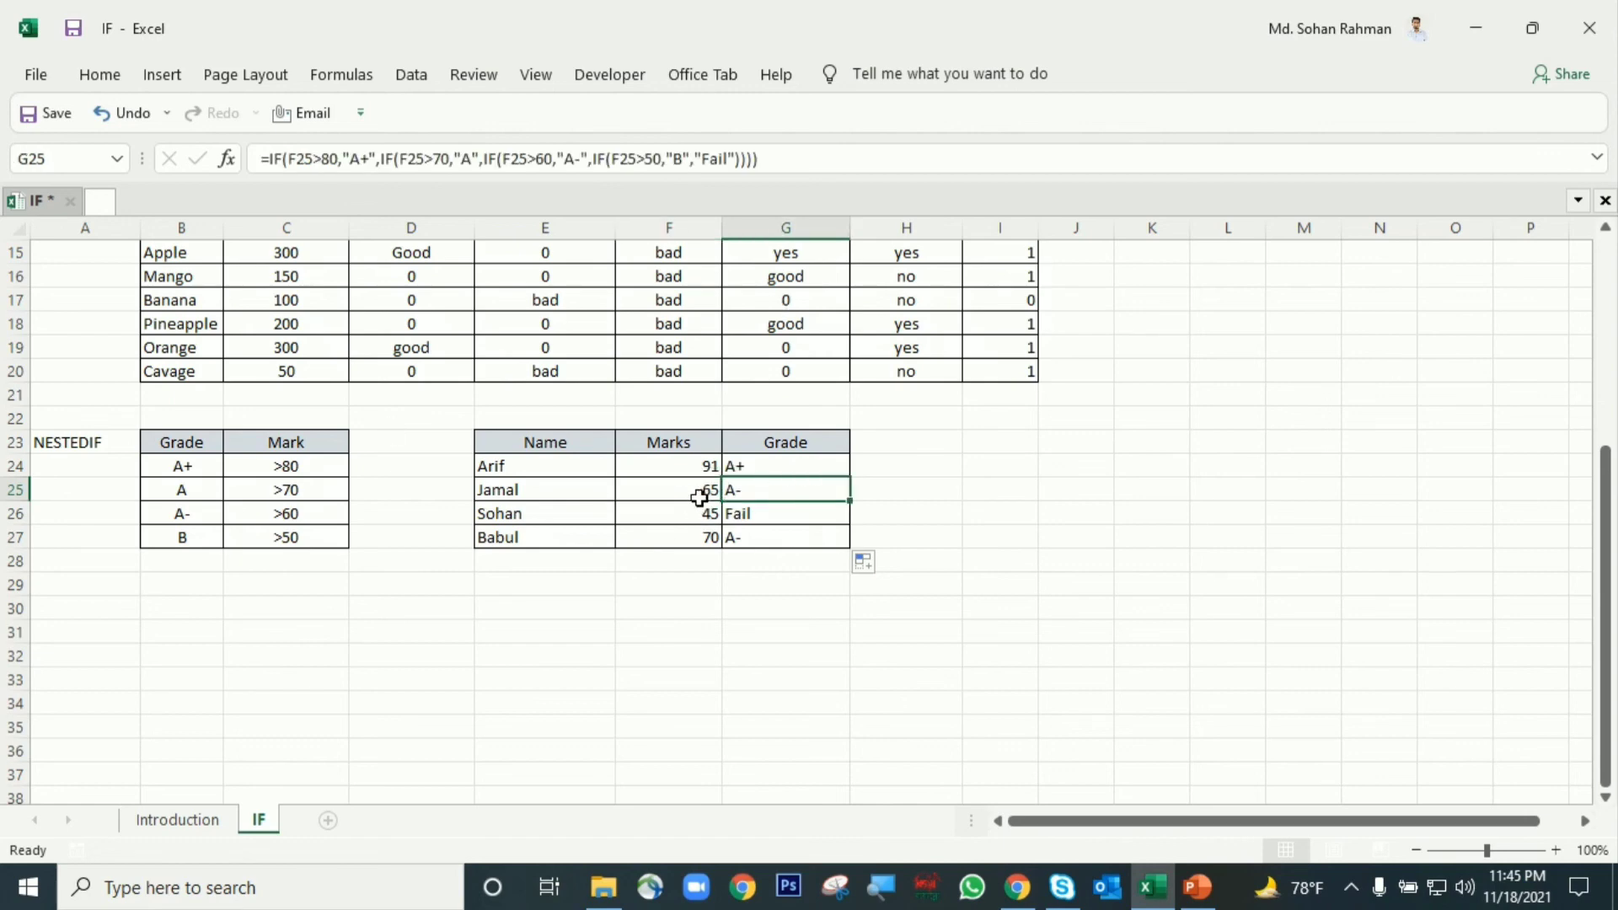
left_click(699, 497)
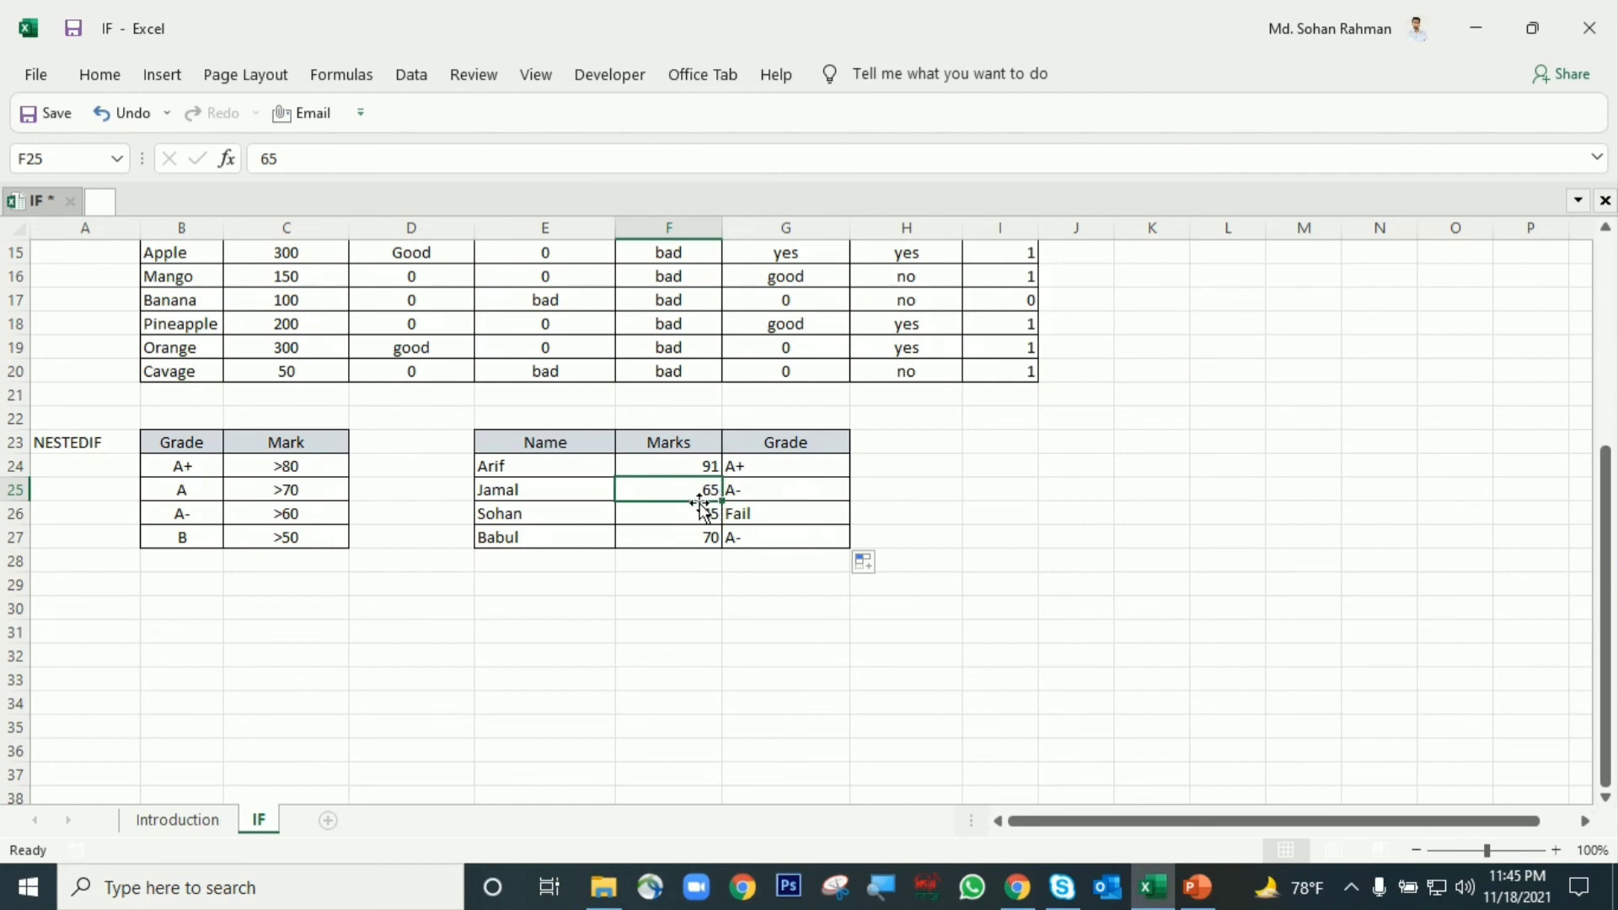
double_click(758, 488)
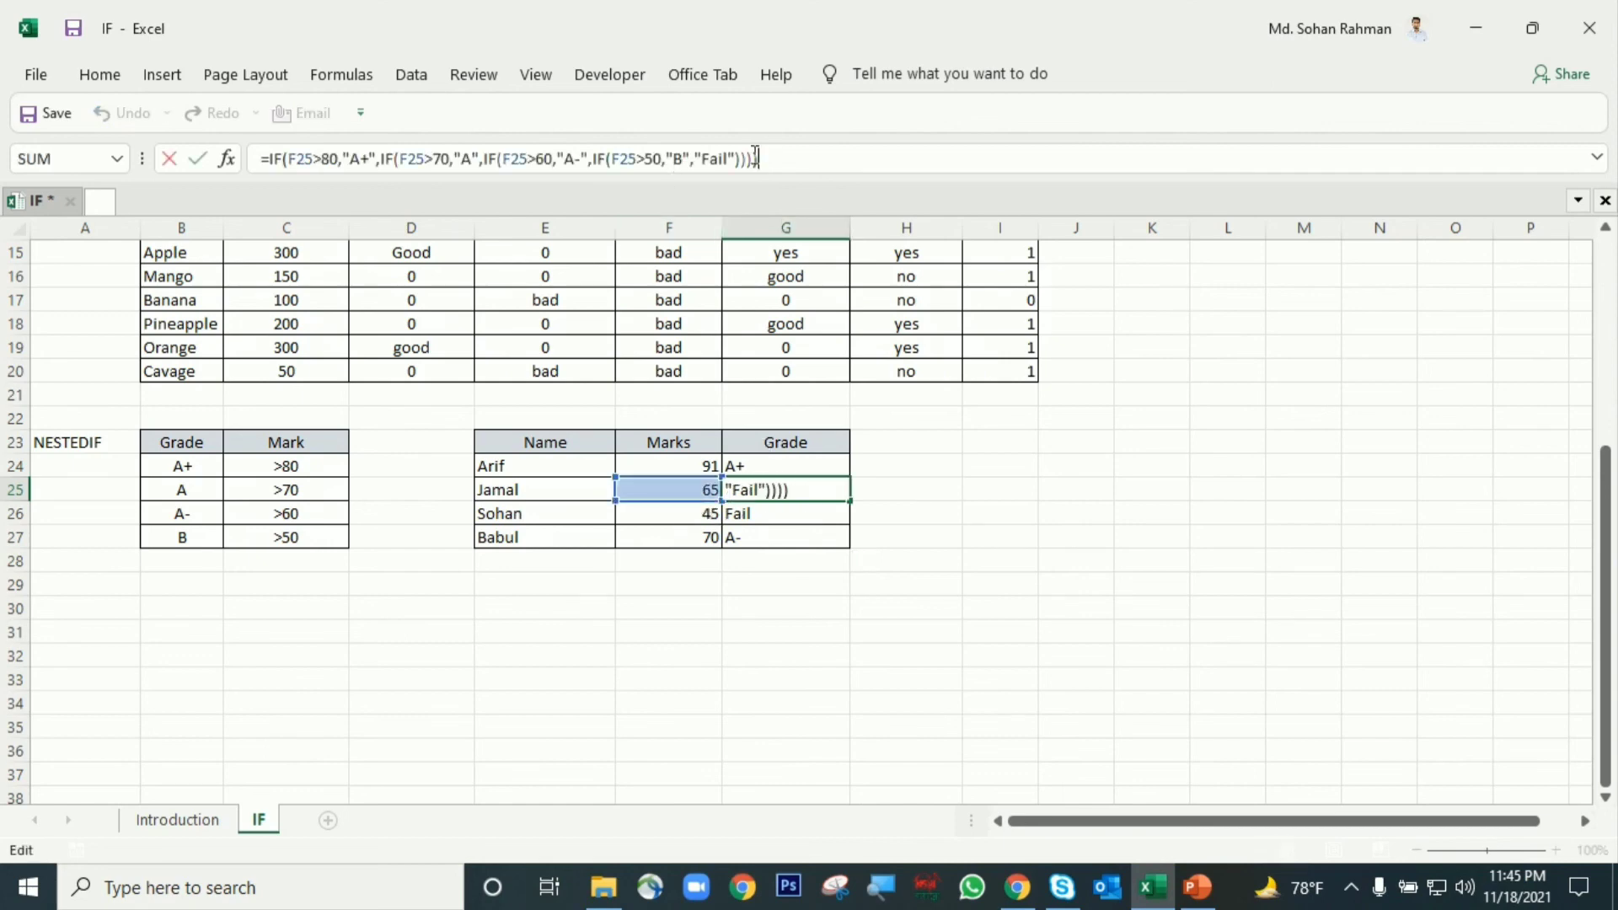
left_click(426, 157)
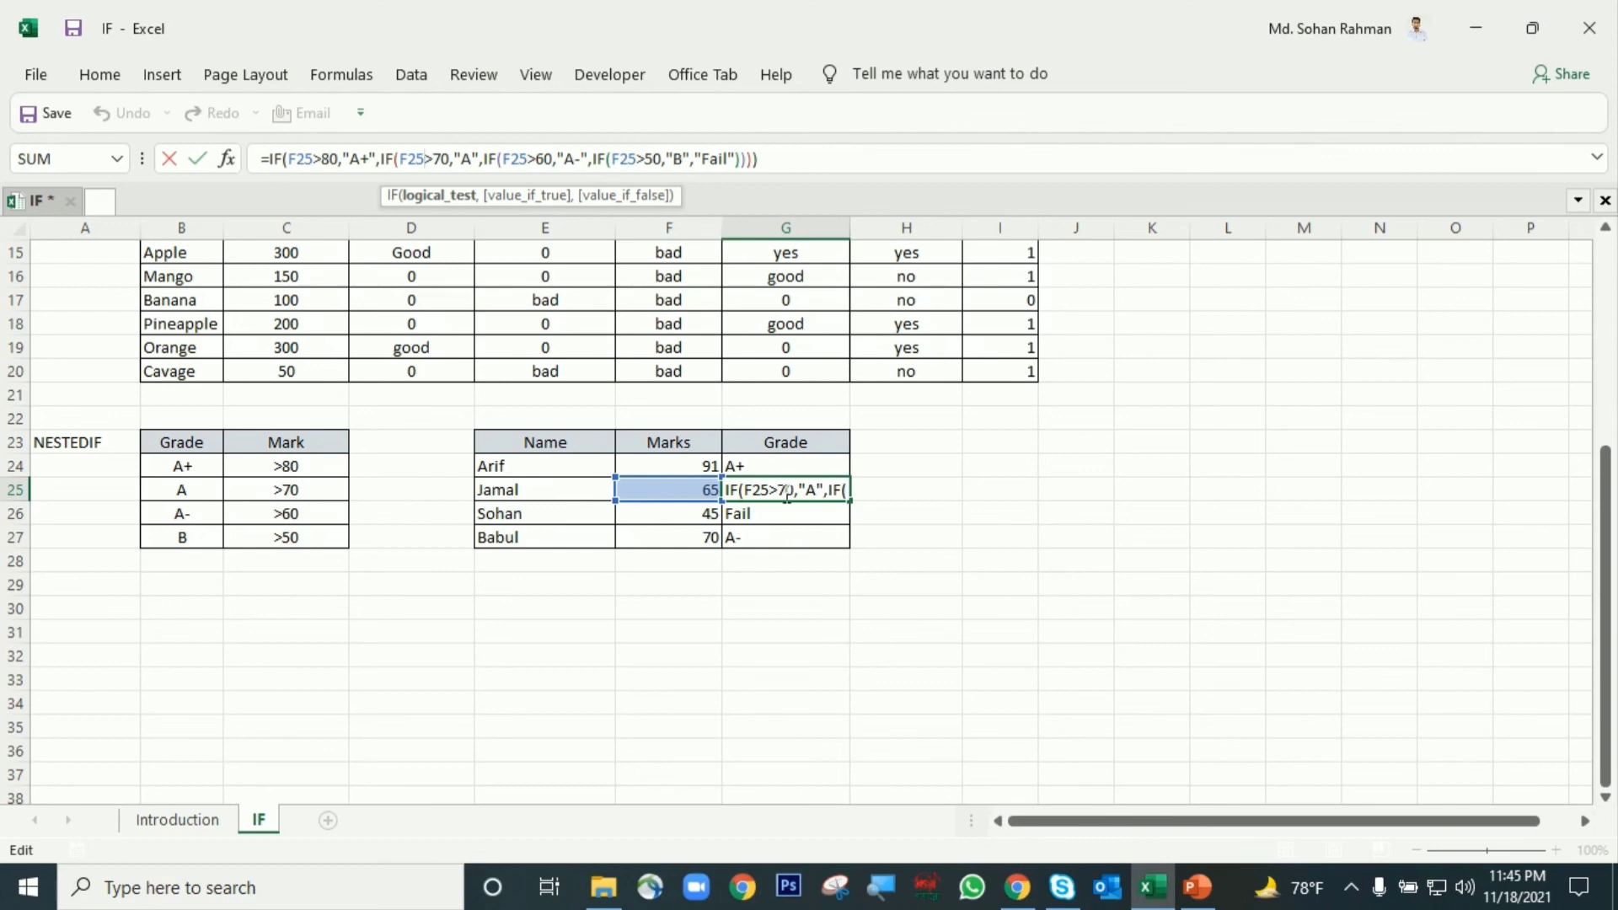
key("Return")
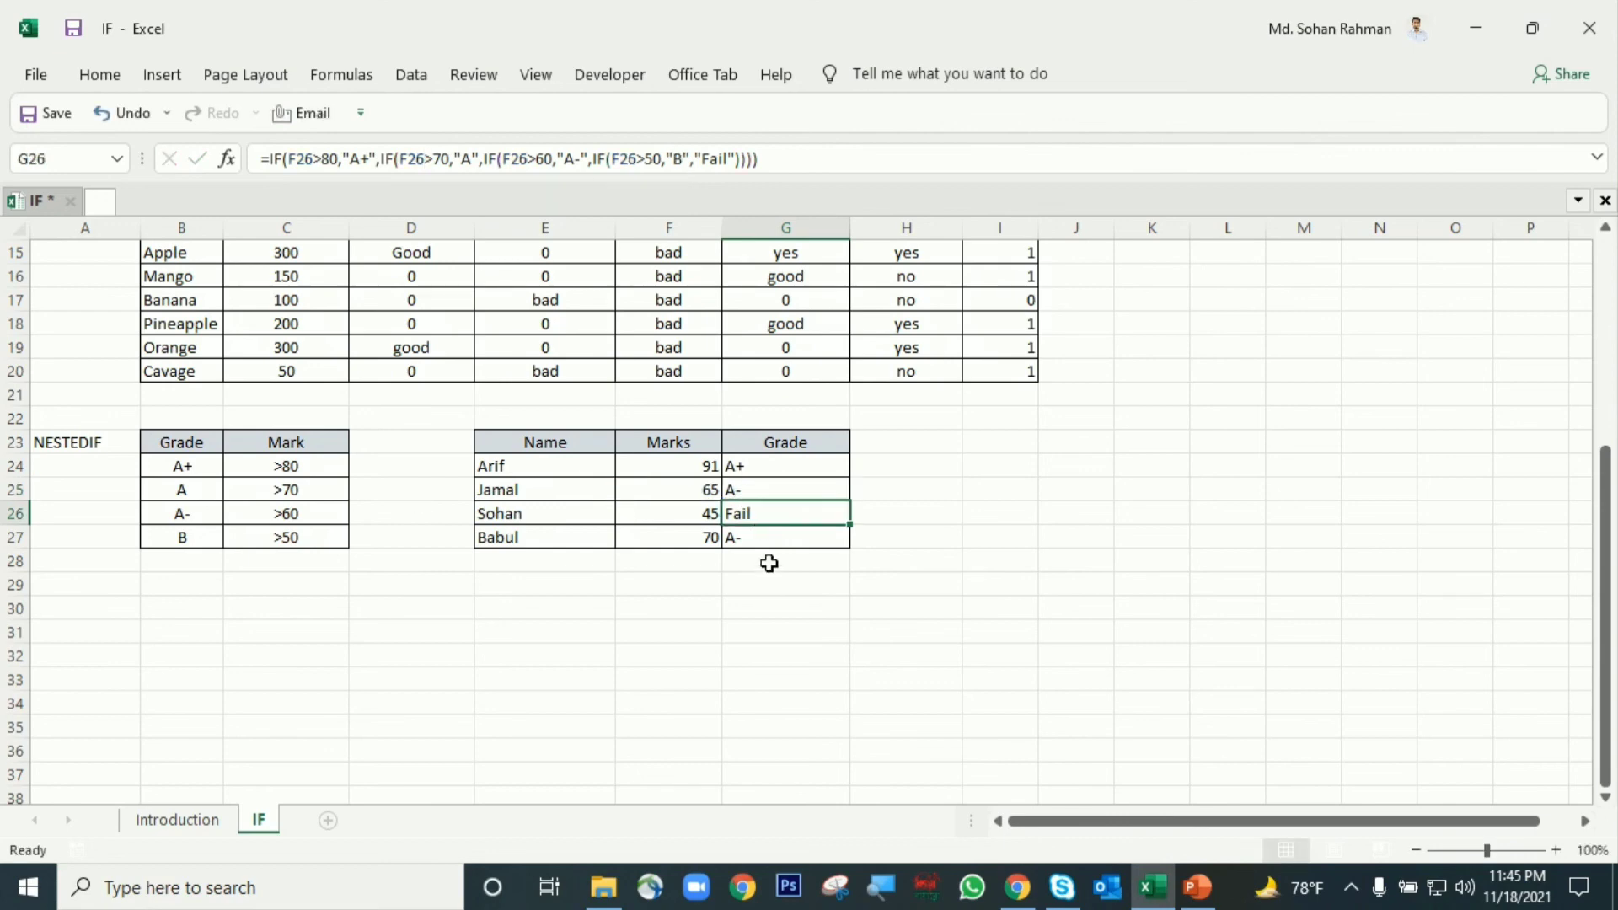
Examine the logical test, value-if-true and value-if-false arguments of the first and second IF in G26's formula.
left_click(812, 158)
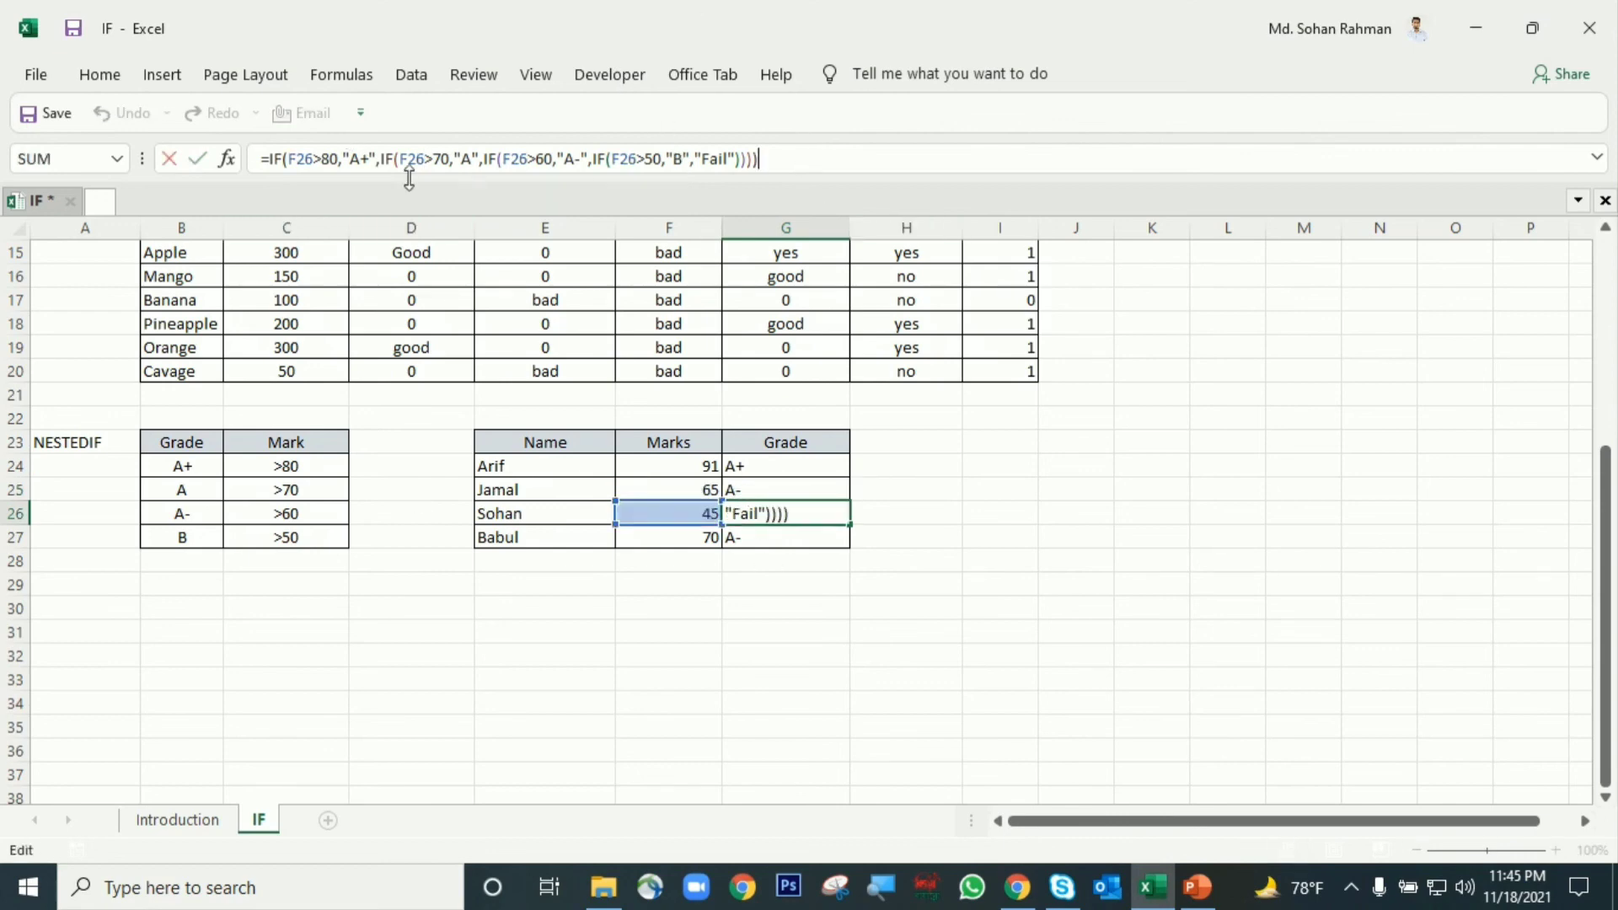
left_click(292, 156)
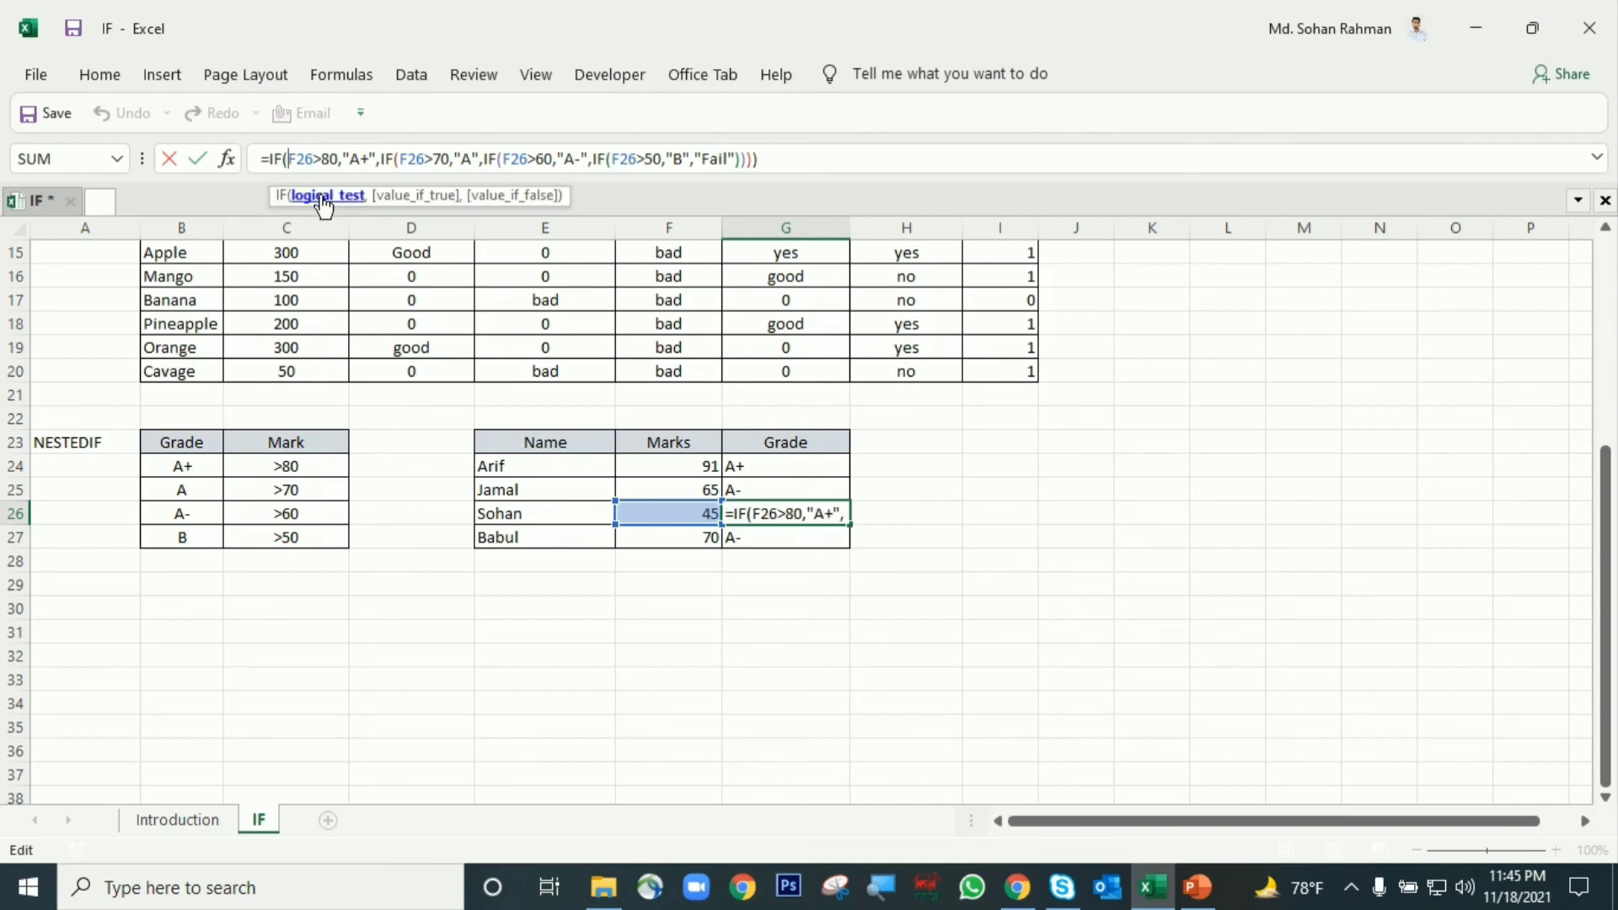
left_click(323, 198)
left_click(402, 197)
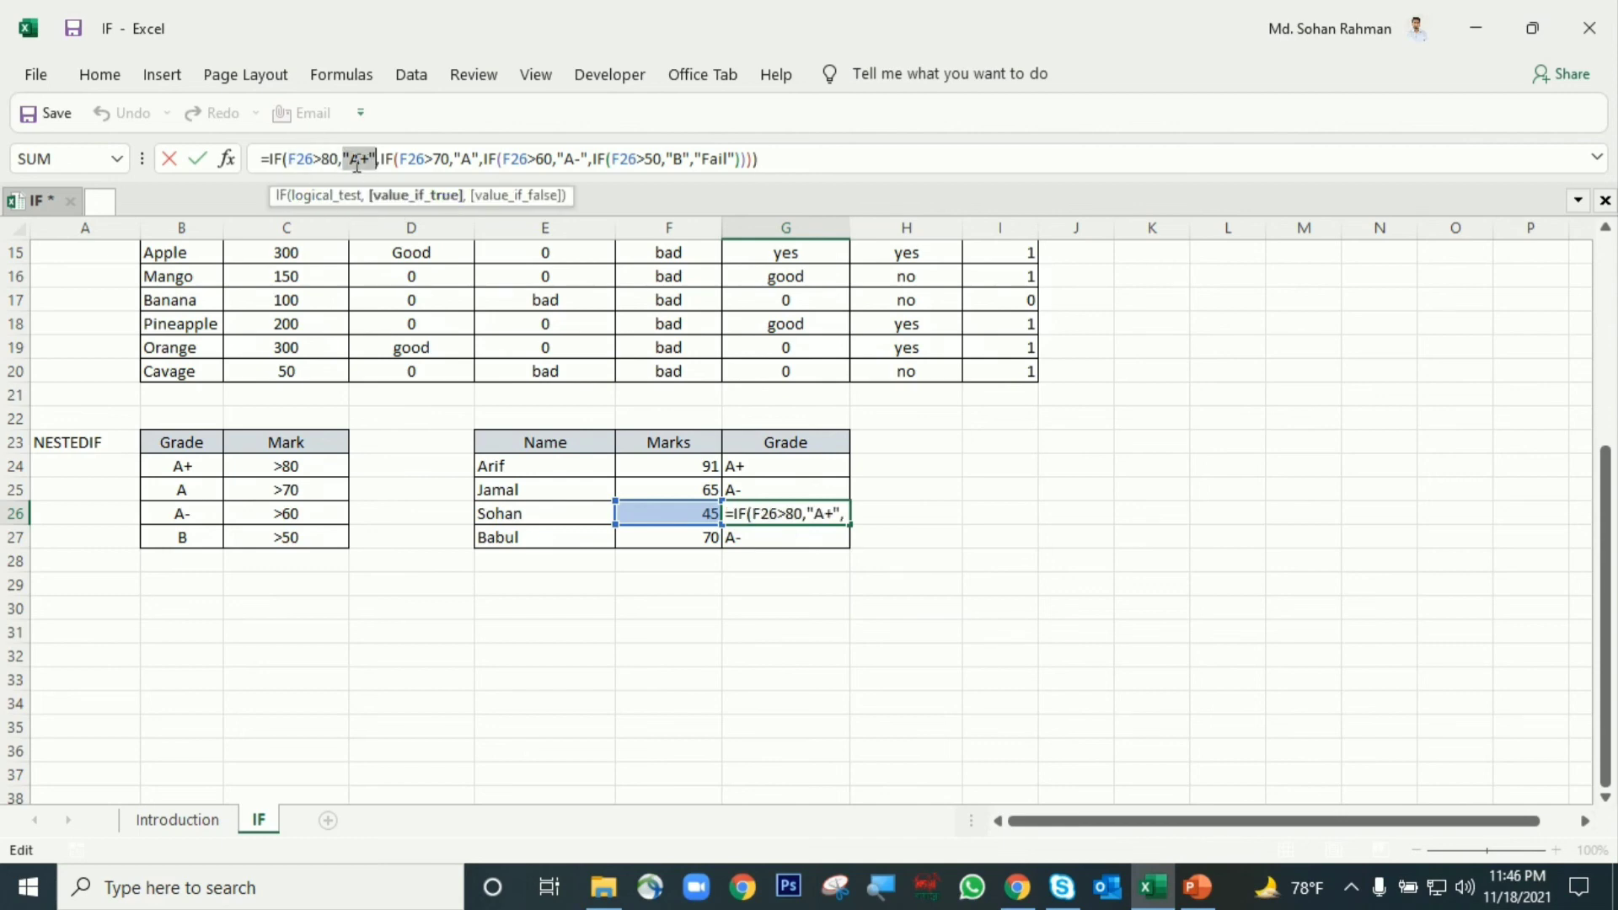
left_click(485, 196)
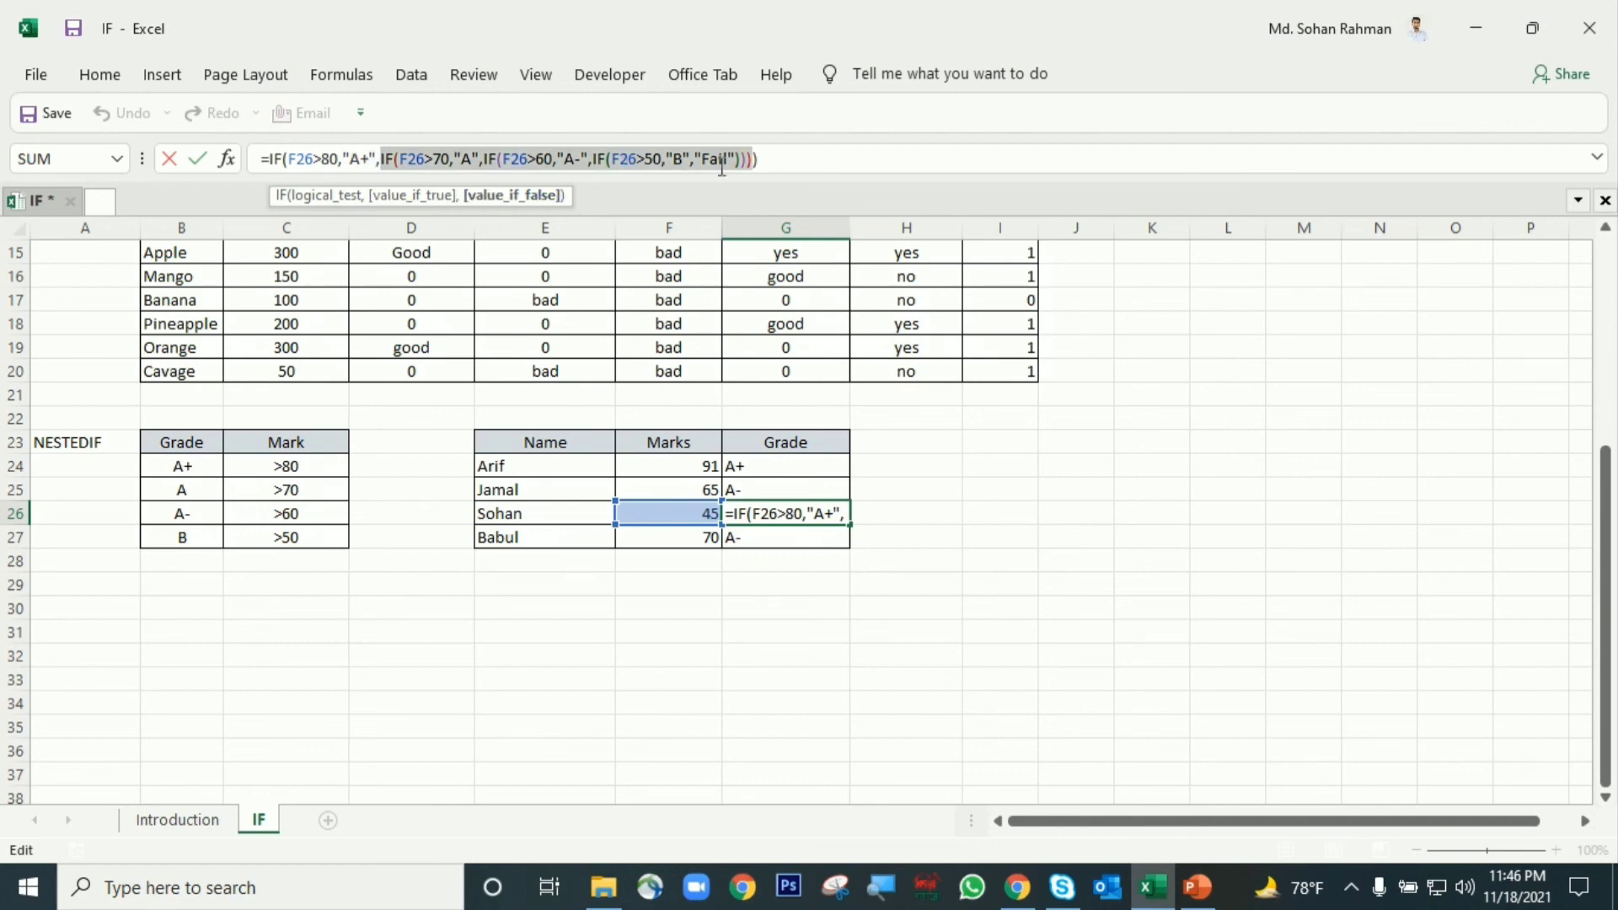
left_click(402, 161)
left_click(438, 197)
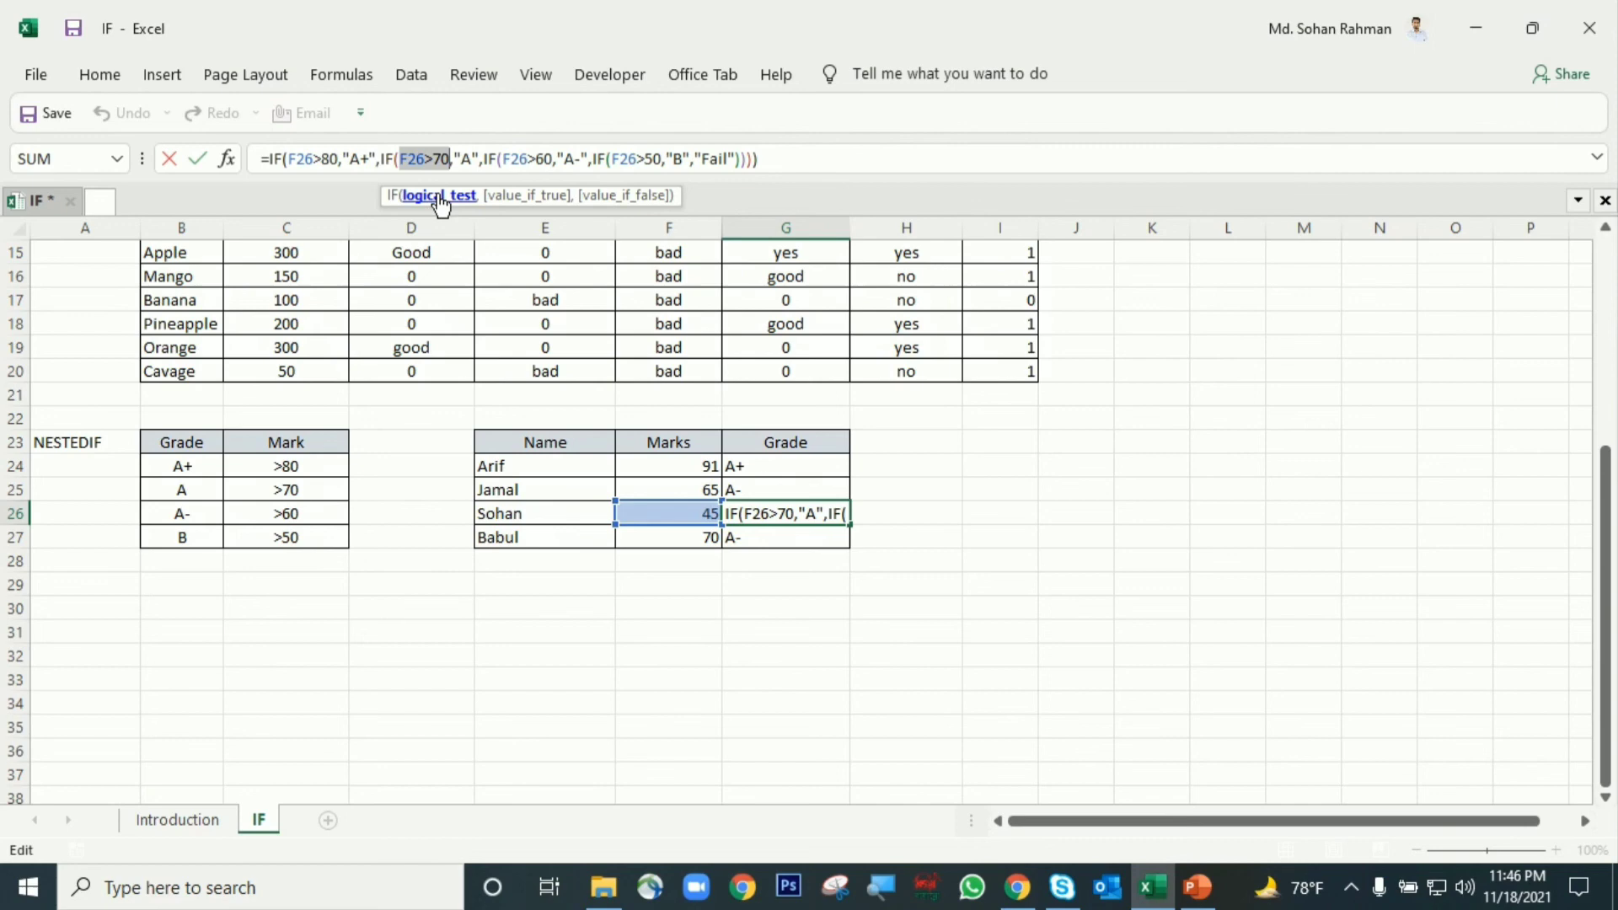
left_click(524, 198)
left_click(595, 197)
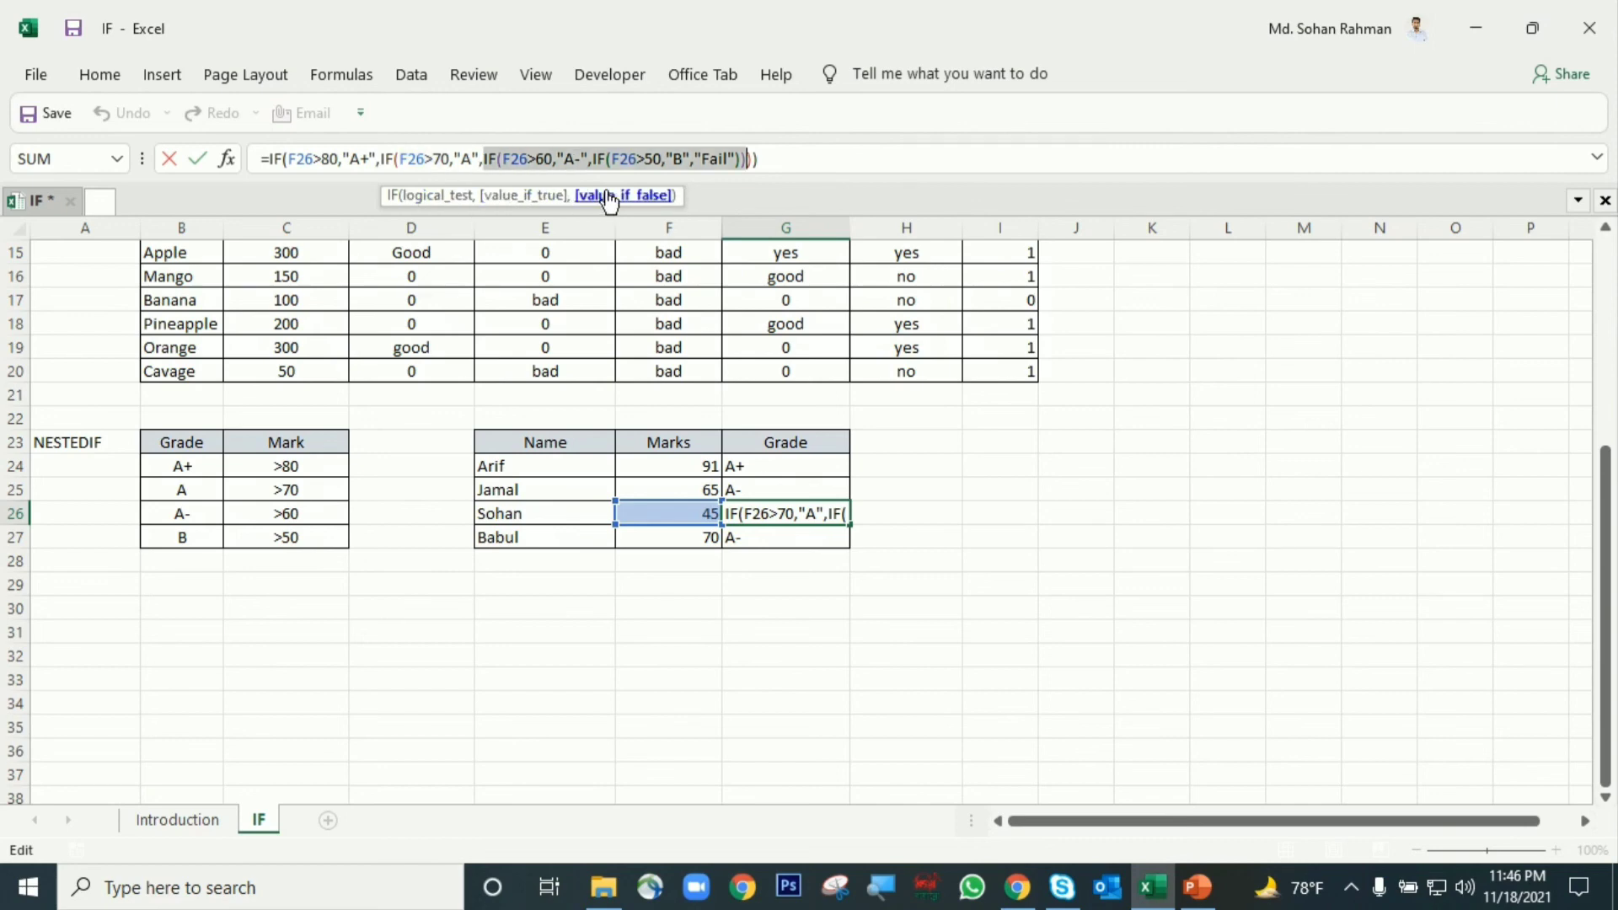
left_click(793, 158)
key("Return")
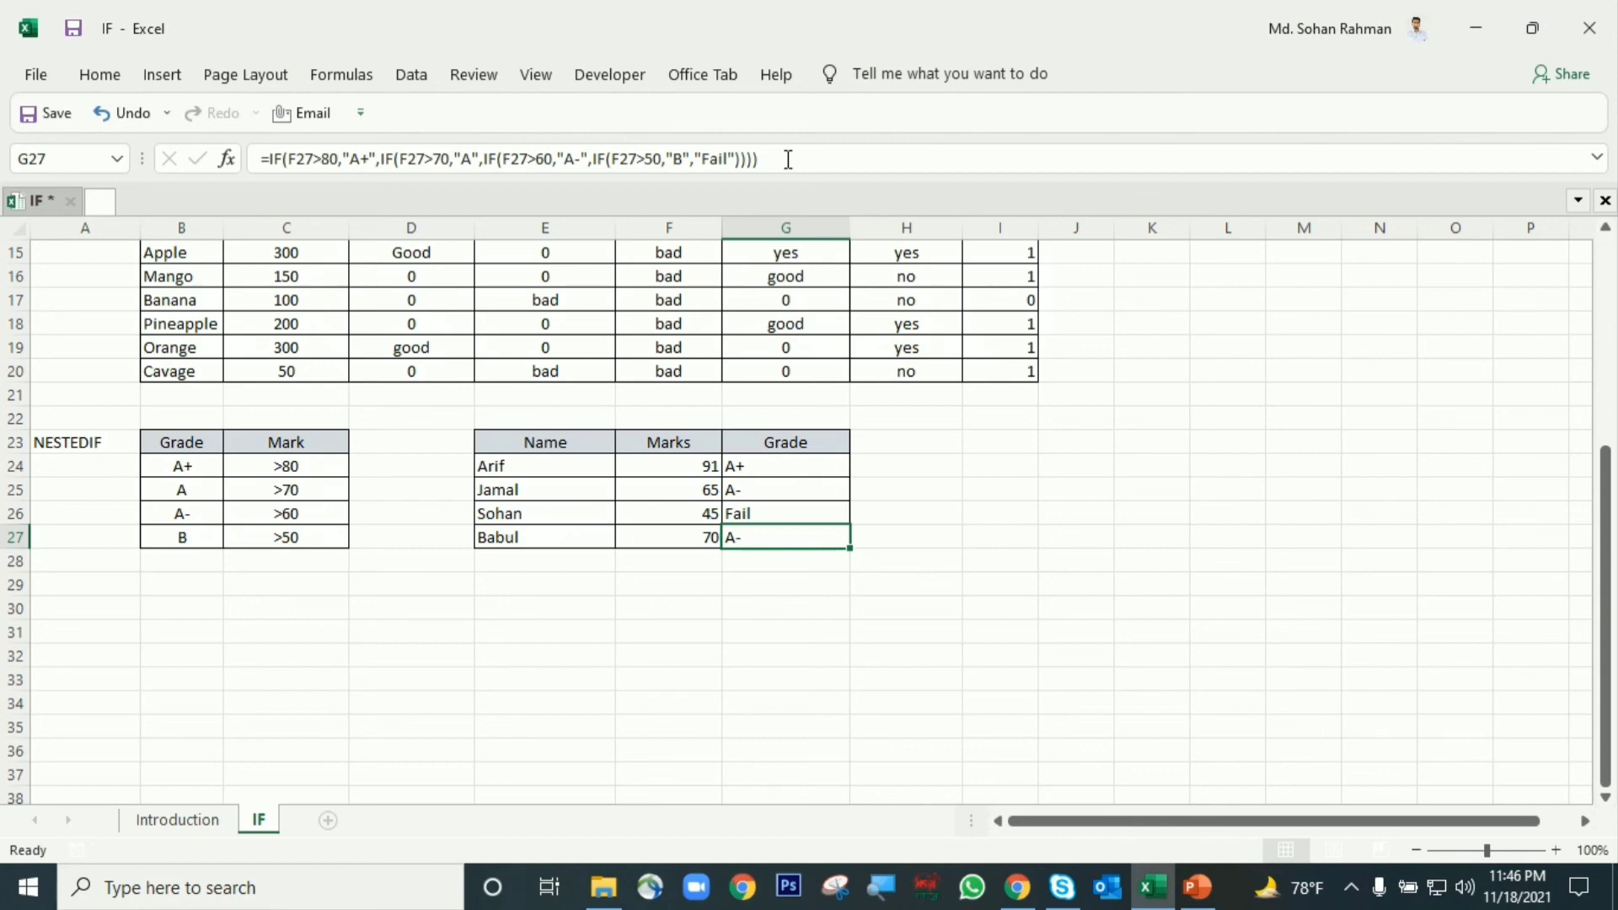
scroll(666, 396, "up", 3)
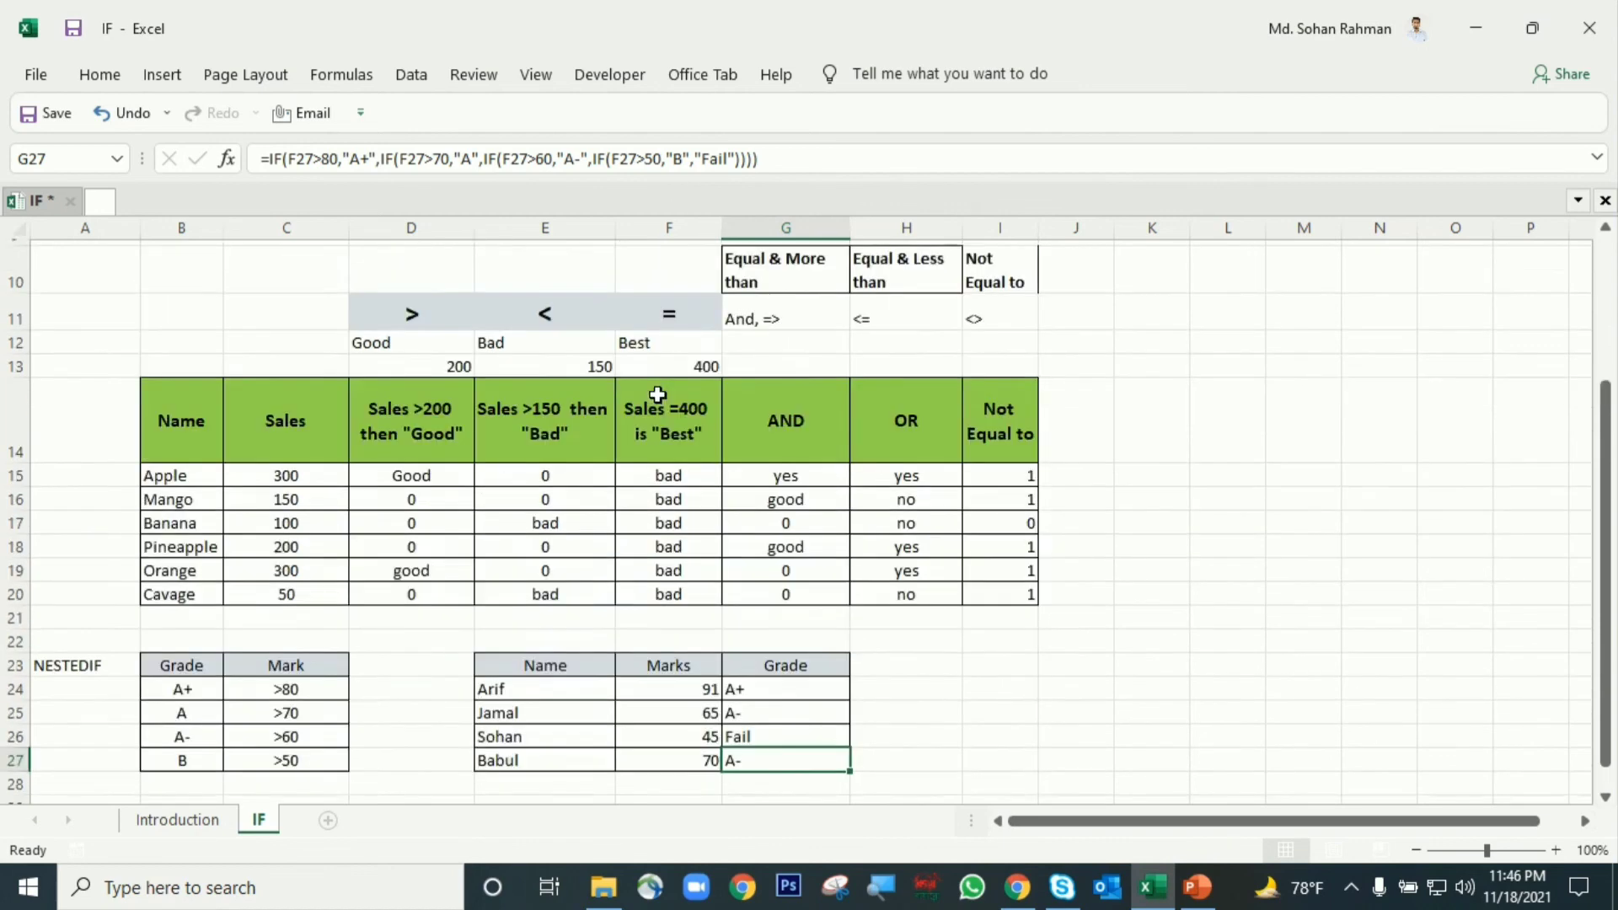
left_click(783, 463)
left_click(911, 452)
scroll(899, 483, "up", 3)
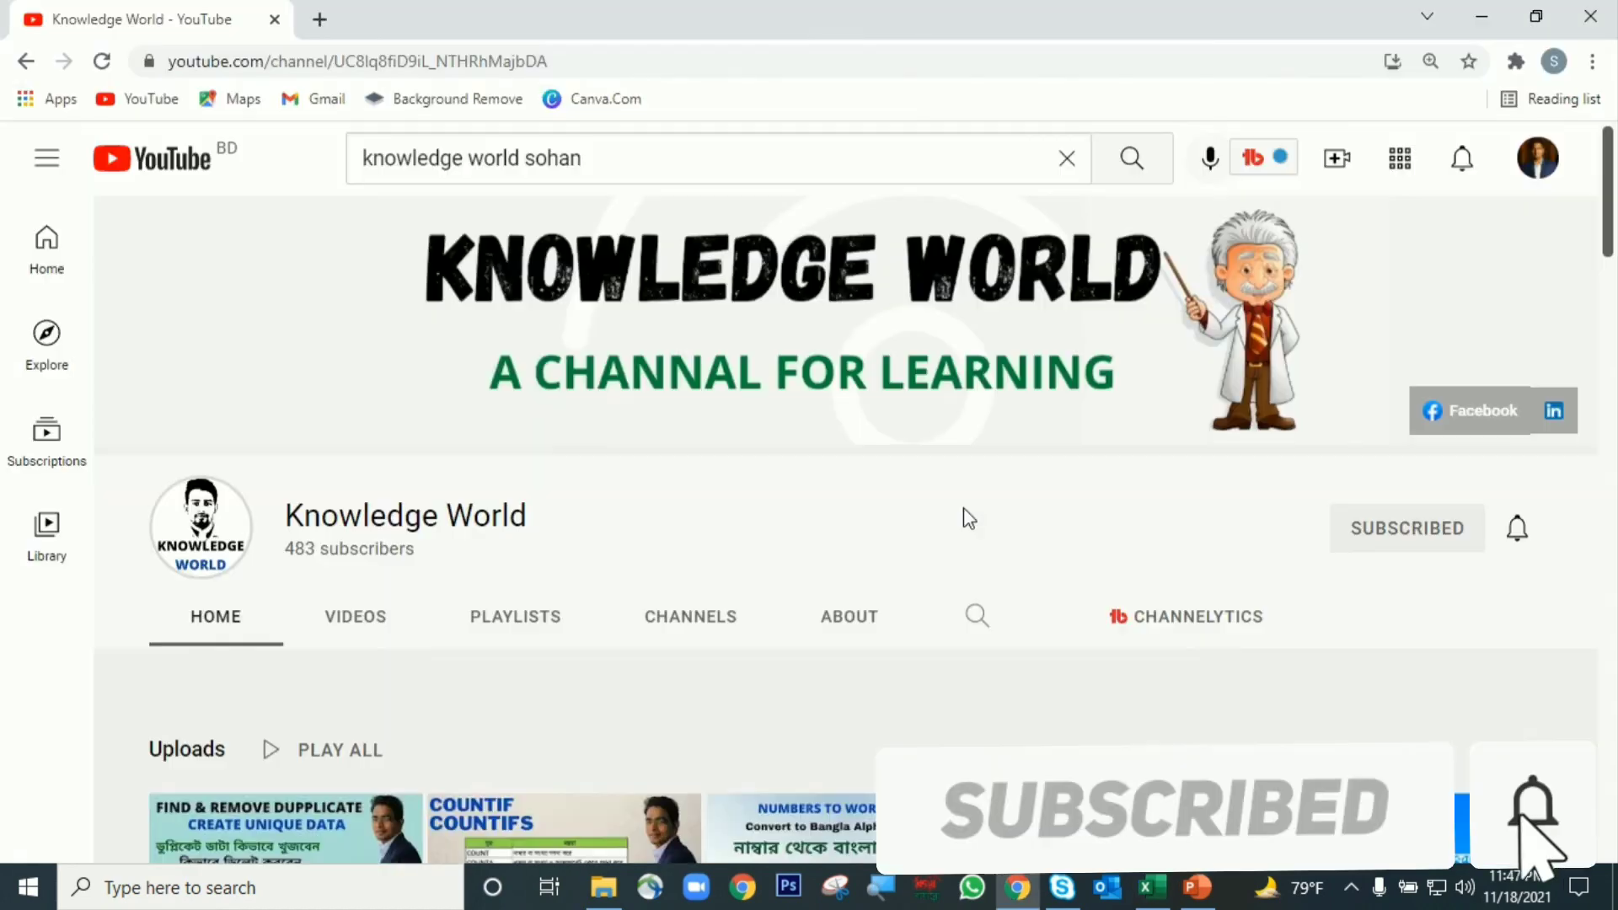
scroll(963, 507, "down", 6)
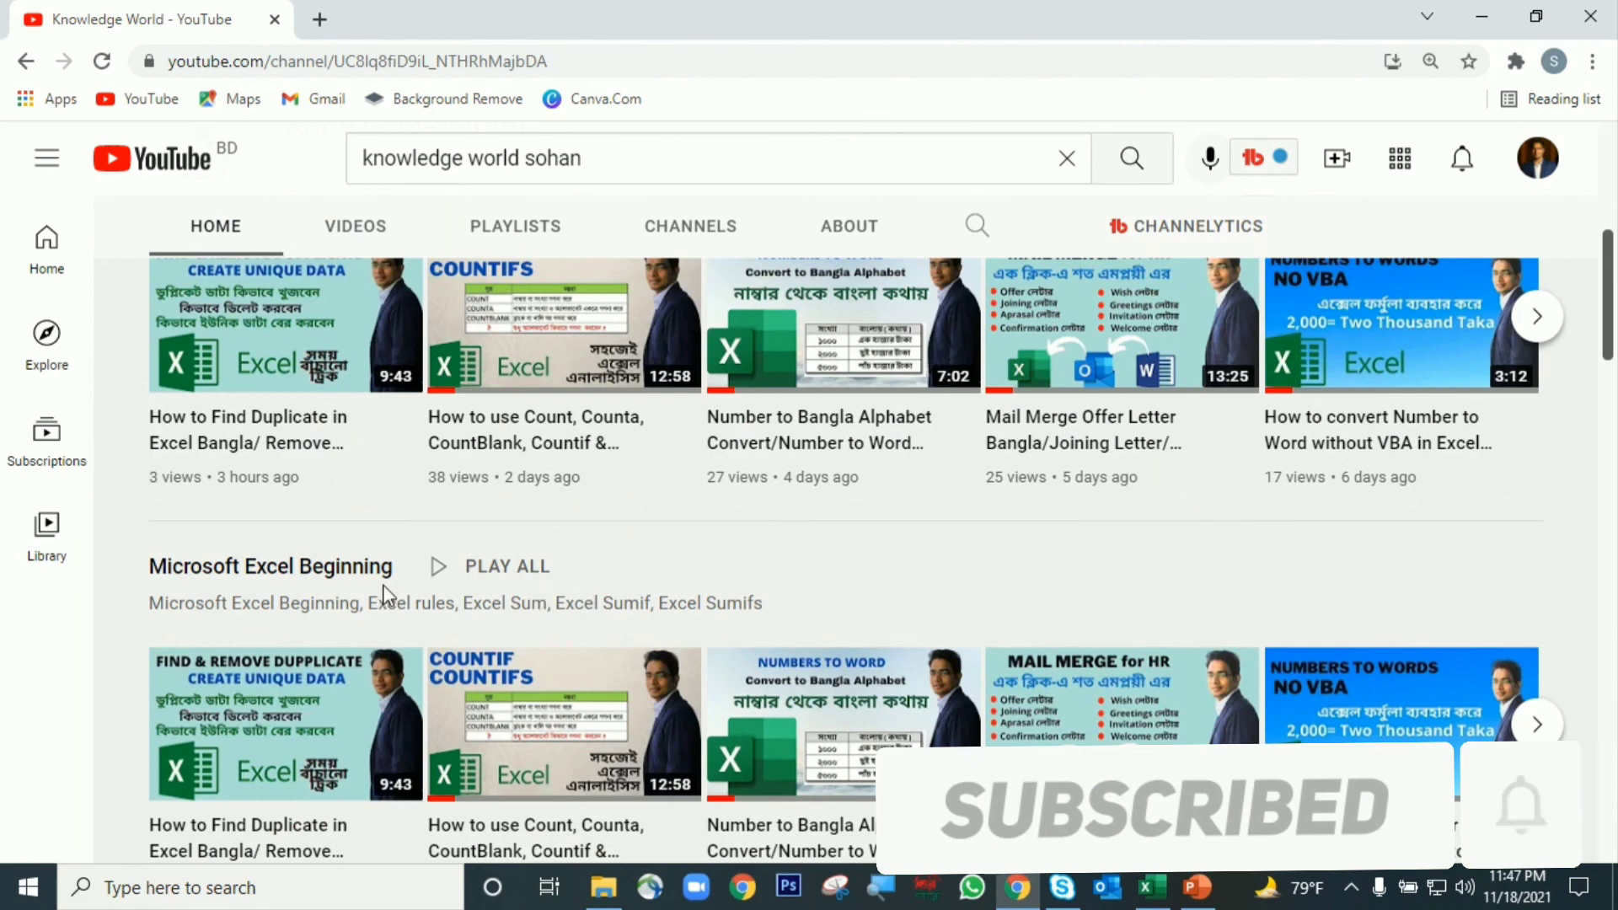
scroll(386, 596, "down", 3)
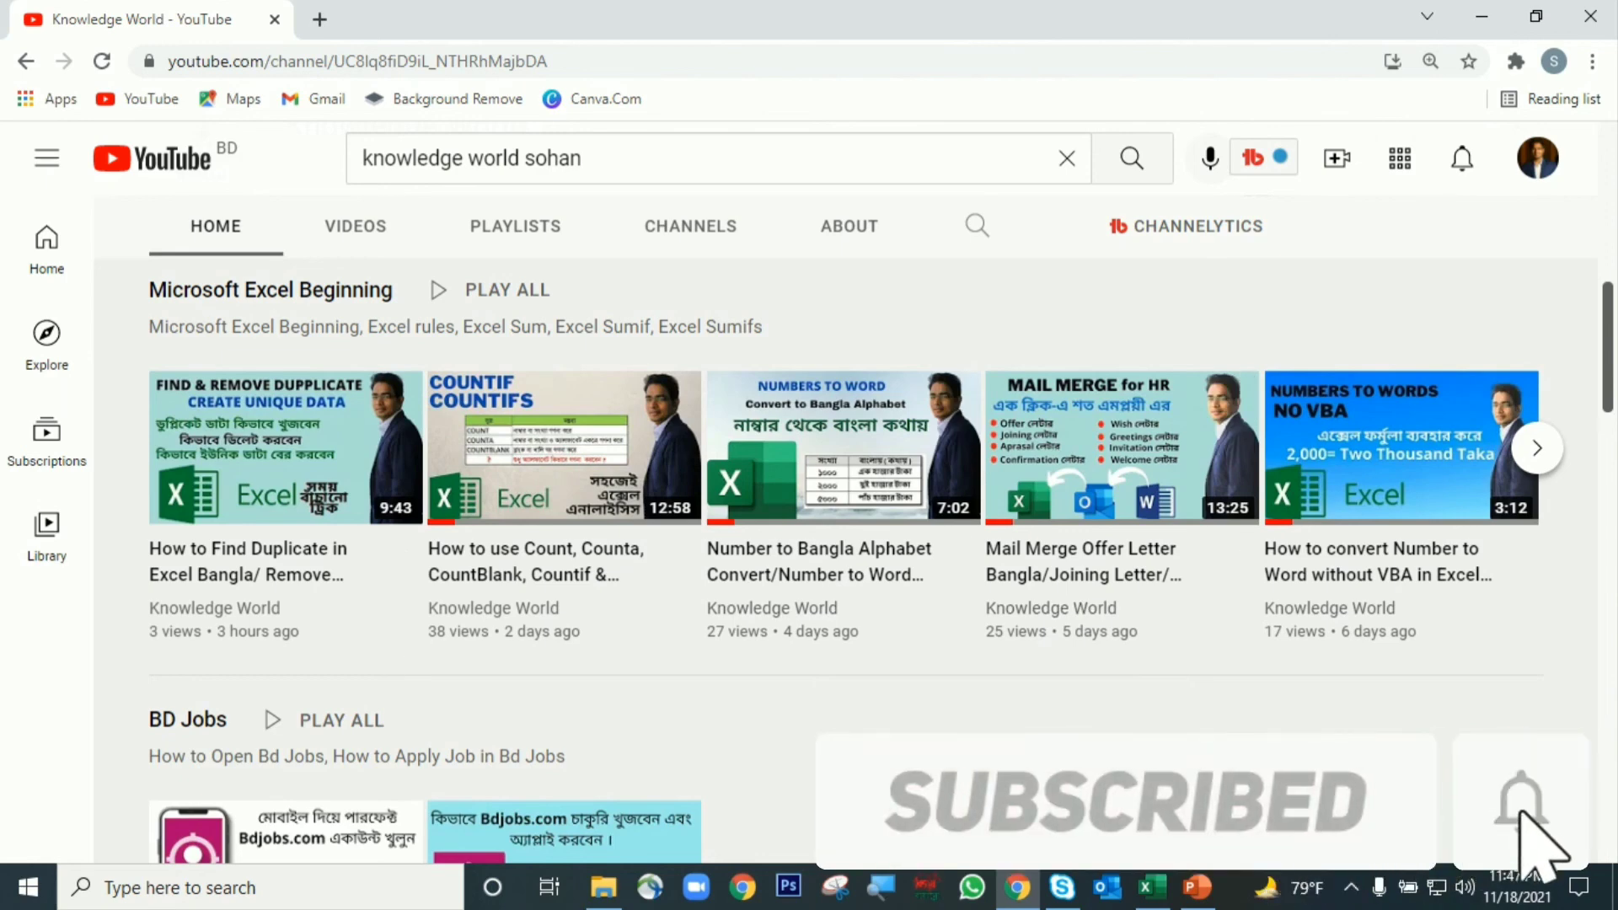
scroll(843, 505, "up", 5)
scroll(1110, 775, "up", 3)
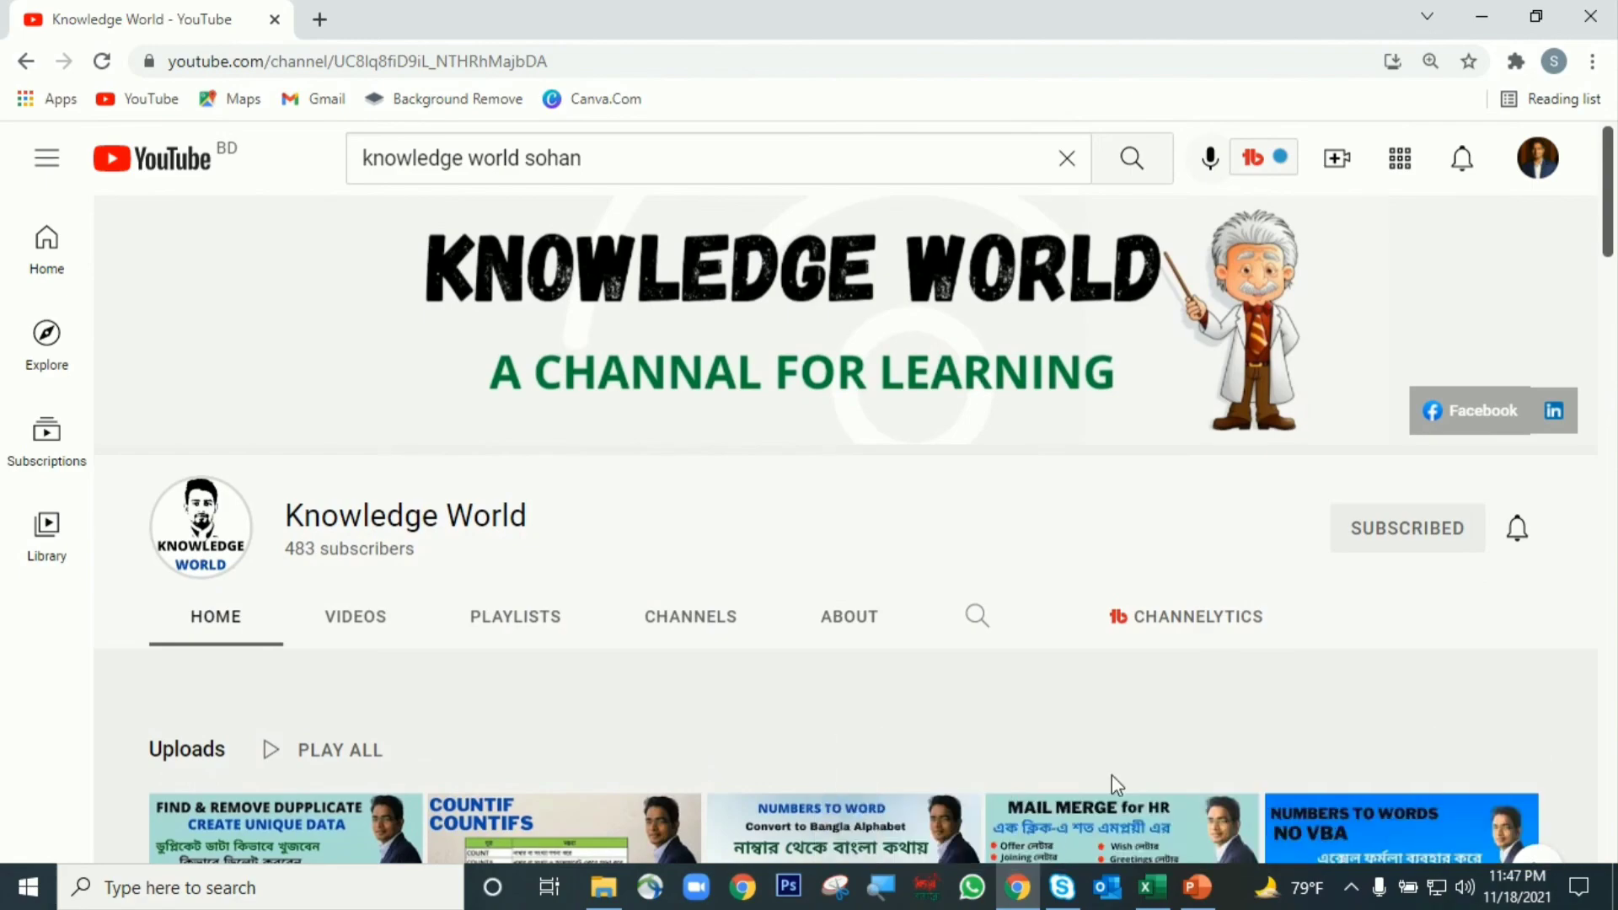